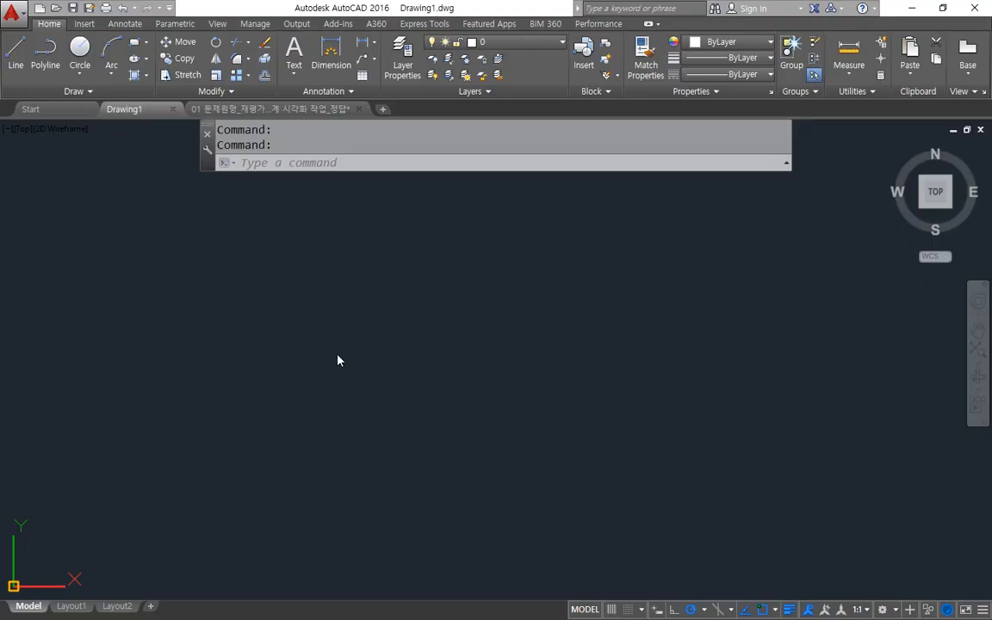
Zoom the empty Drawing1 to its extents and switch to the open floor plan drawing.
text(z)
key(Return)
text(e)
key(Return)
key(ctrl+Tab)
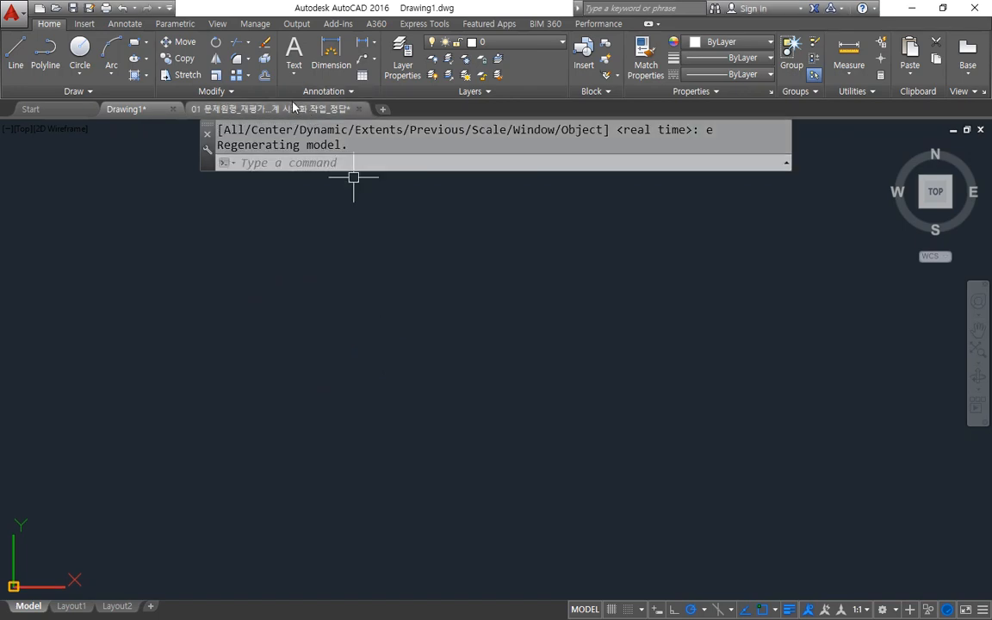
mouse_move(189, 554)
mouse_down()
mouse_move(133, 524)
mouse_move(343, 155)
mouse_move(671, 348)
mouse_move(527, 591)
mouse_move(228, 558)
mouse_up()
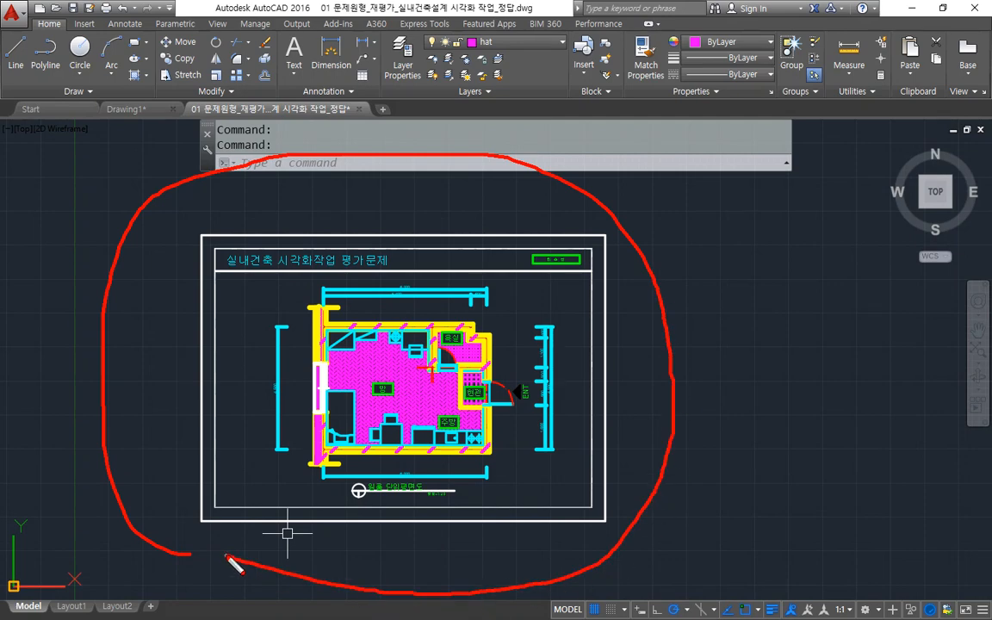
key(Escape)
Switch to the Notepad notes and examine the entry on the plot command and its shortcut.
key(alt+Tab)
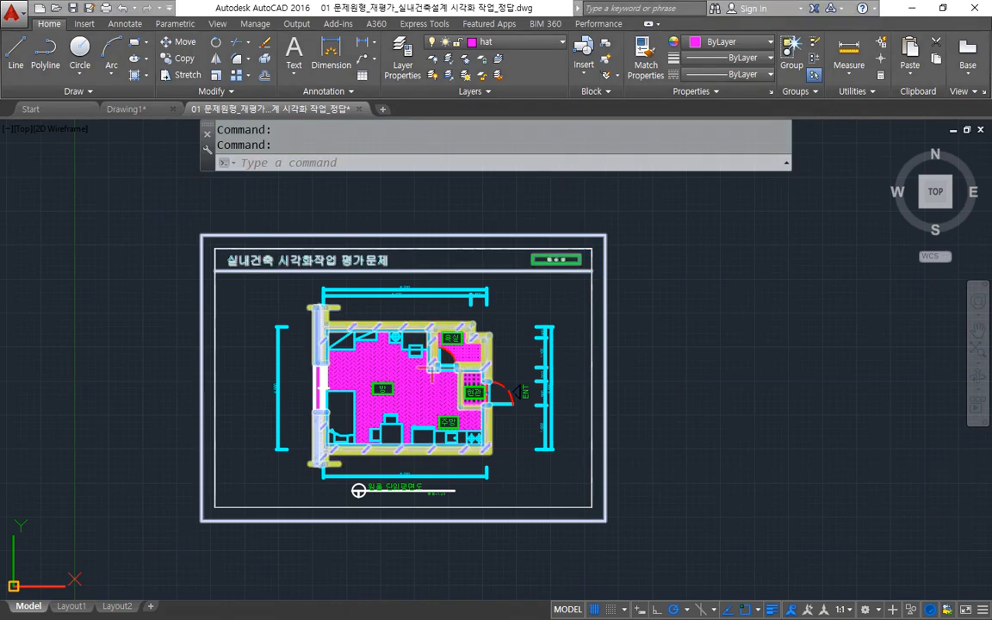
key(ctrl+2)
drag(4, 342, 193, 341)
drag(63, 307, 62, 343)
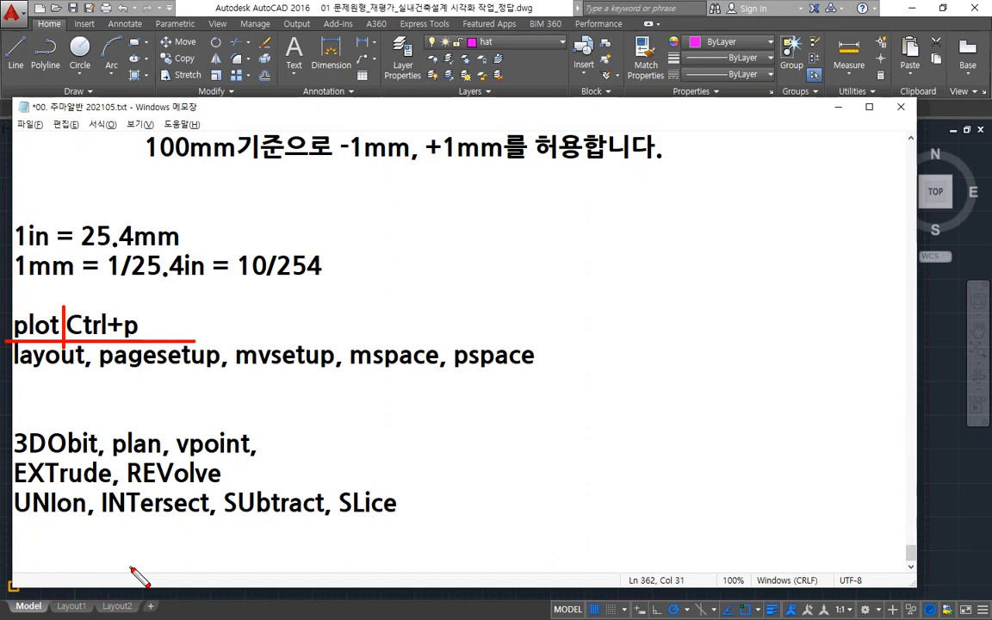
mouse_move(89, 345)
mouse_down()
mouse_move(30, 352)
mouse_move(69, 300)
mouse_move(140, 323)
mouse_move(112, 338)
mouse_up()
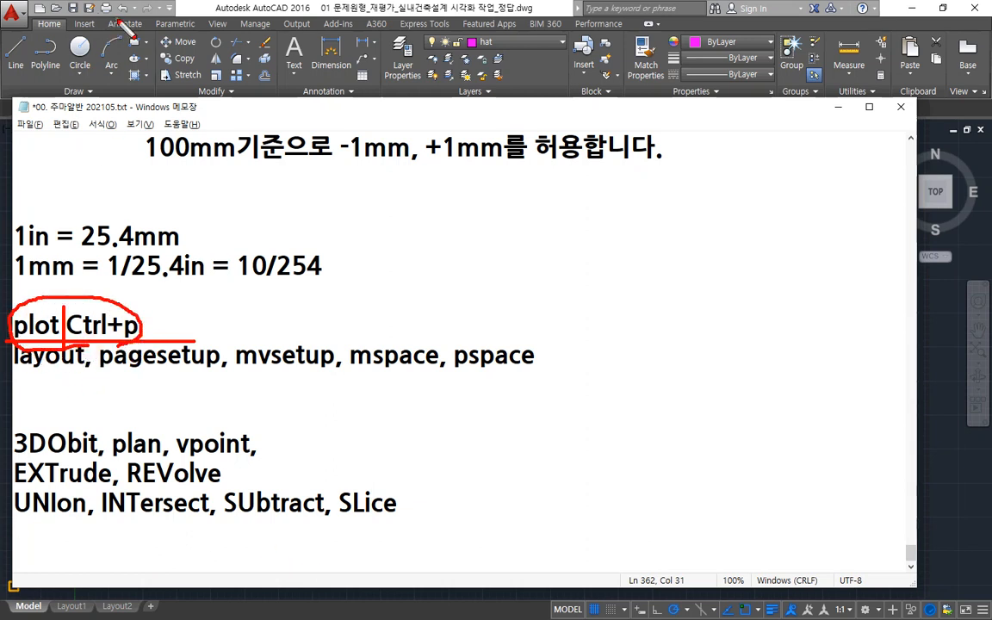
mouse_move(99, 29)
mouse_down()
mouse_move(91, 7)
mouse_move(125, 17)
mouse_move(112, 33)
mouse_move(82, 16)
mouse_move(99, 3)
mouse_move(121, 12)
mouse_move(122, 38)
mouse_up()
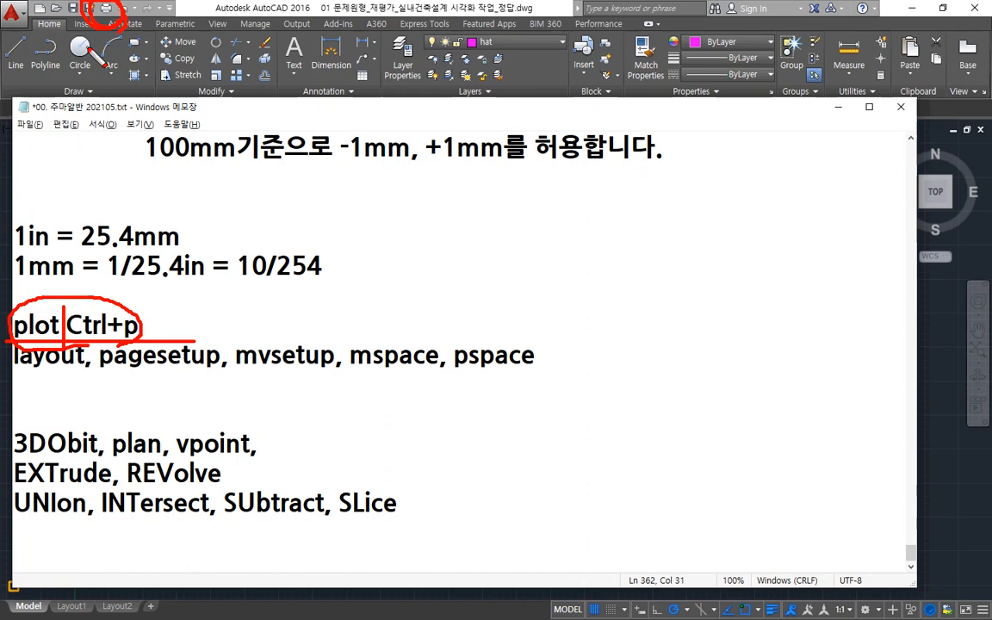
key(Escape)
Return to the floor plan drawing in AutoCAD and open the Plot dialog for the model.
click(250, 5)
mouse_move(237, 117)
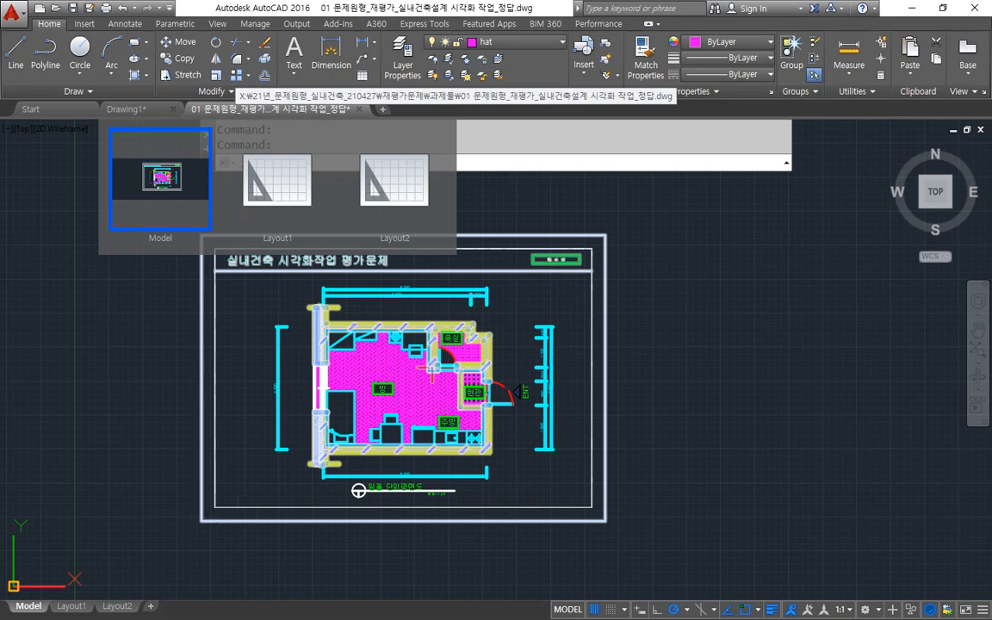
key(ctrl+p)
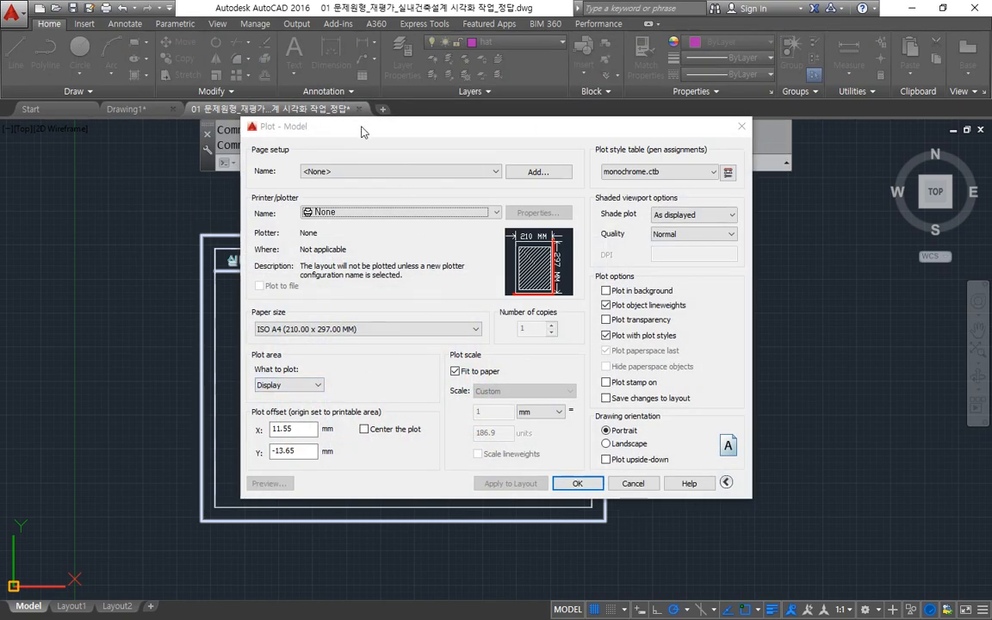
drag(363, 128, 339, 129)
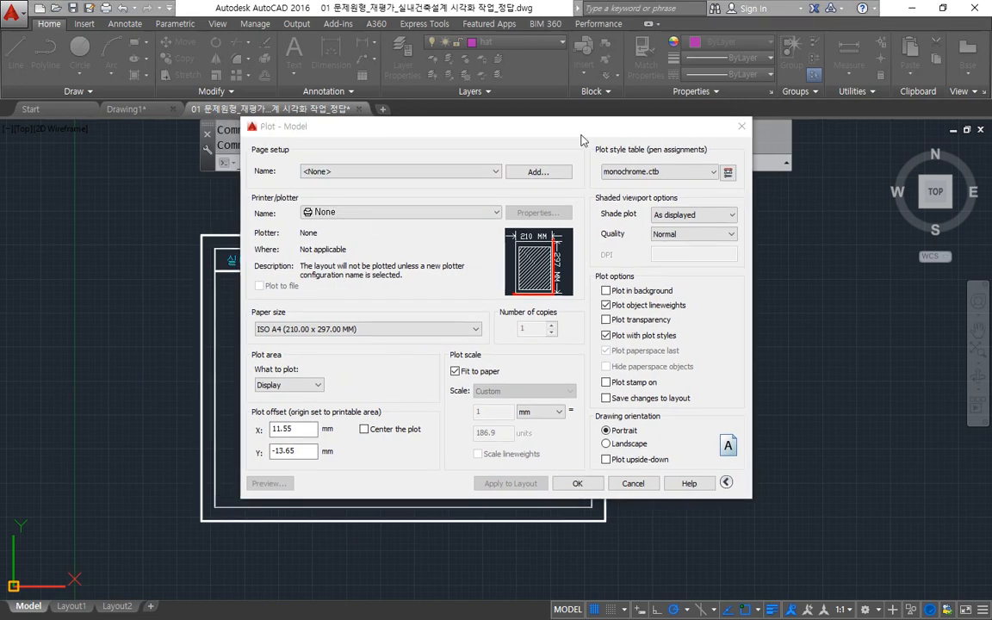
Collapse and re-expand the Plot dialog's additional options, and examine the plot style table and drawing orientation settings.
key(ctrl+2)
mouse_move(588, 83)
mouse_down()
mouse_move(598, 316)
mouse_move(628, 478)
mouse_move(621, 547)
mouse_up()
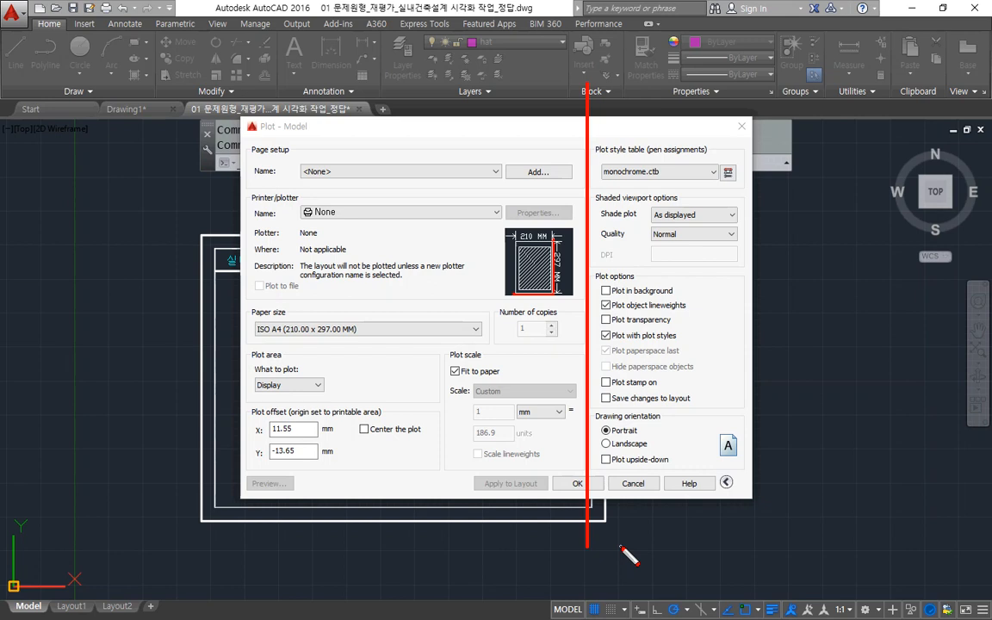
mouse_move(730, 486)
mouse_down()
mouse_move(724, 501)
mouse_move(713, 488)
mouse_move(729, 469)
mouse_move(744, 479)
mouse_move(739, 497)
mouse_up()
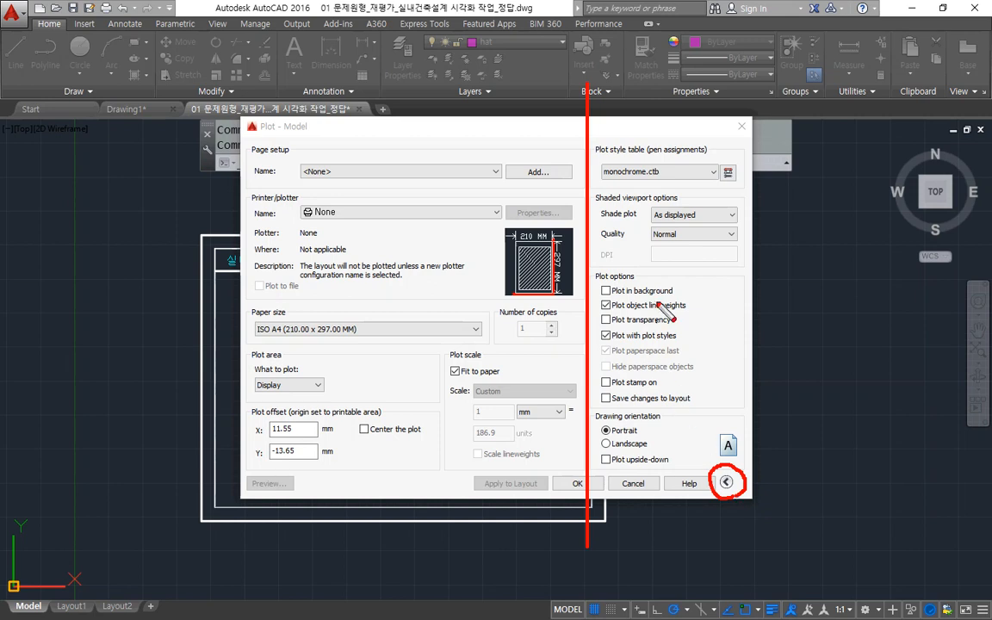
mouse_move(587, 118)
mouse_down()
mouse_move(752, 118)
mouse_move(750, 463)
mouse_move(601, 465)
mouse_up()
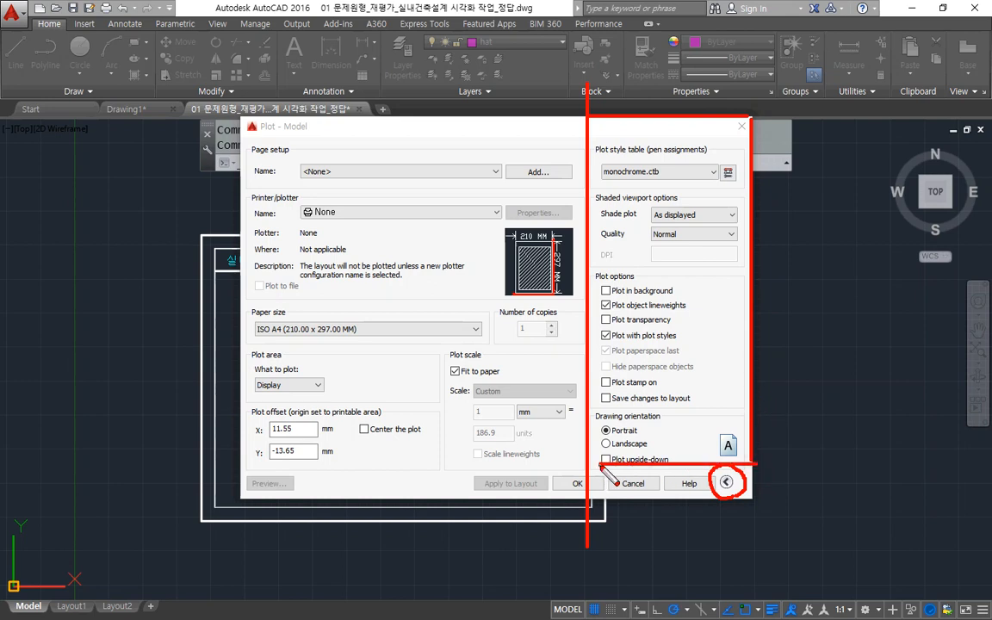
key(Escape)
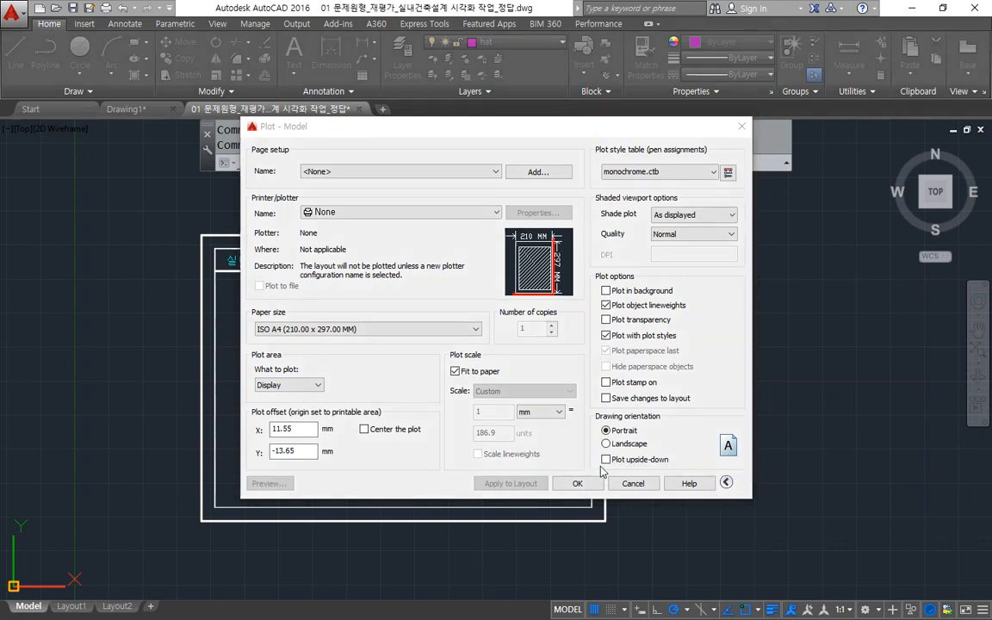
click(727, 483)
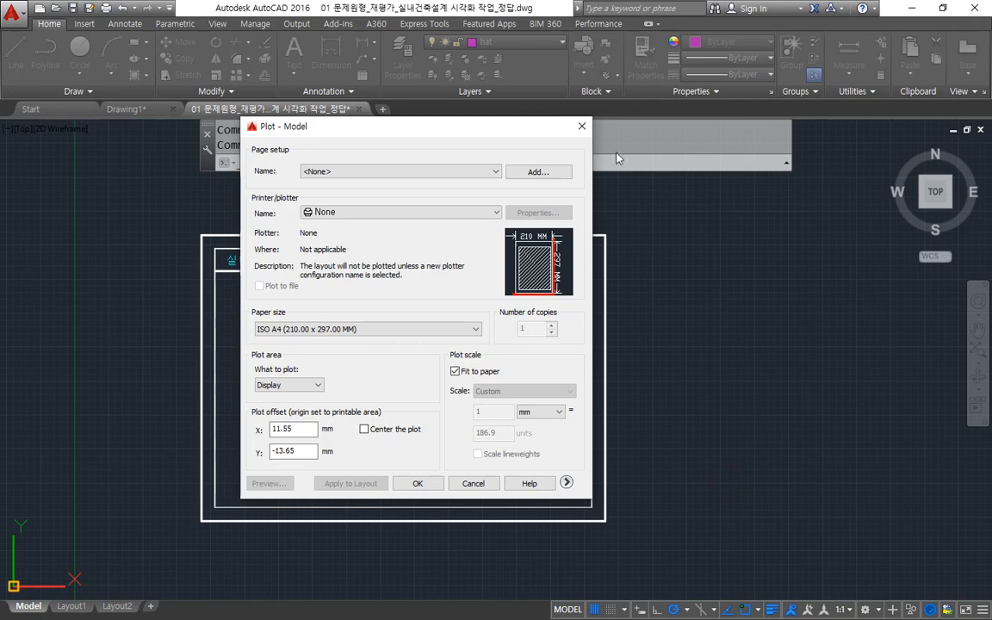
click(567, 484)
mouse_move(687, 458)
mouse_down()
mouse_move(606, 433)
mouse_move(597, 241)
mouse_move(739, 185)
mouse_move(776, 392)
mouse_move(686, 463)
mouse_up()
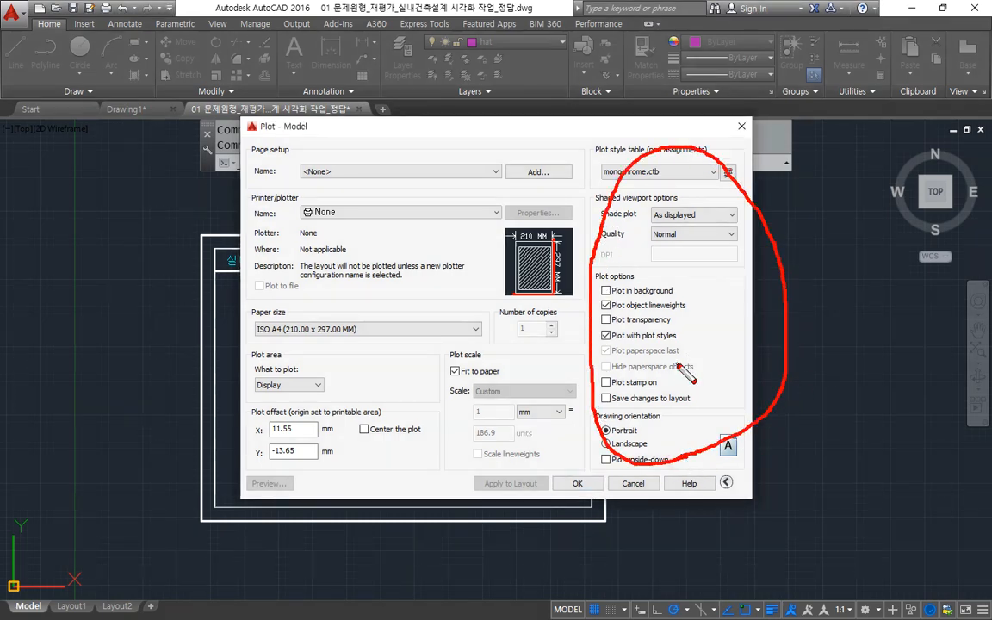
key(e)
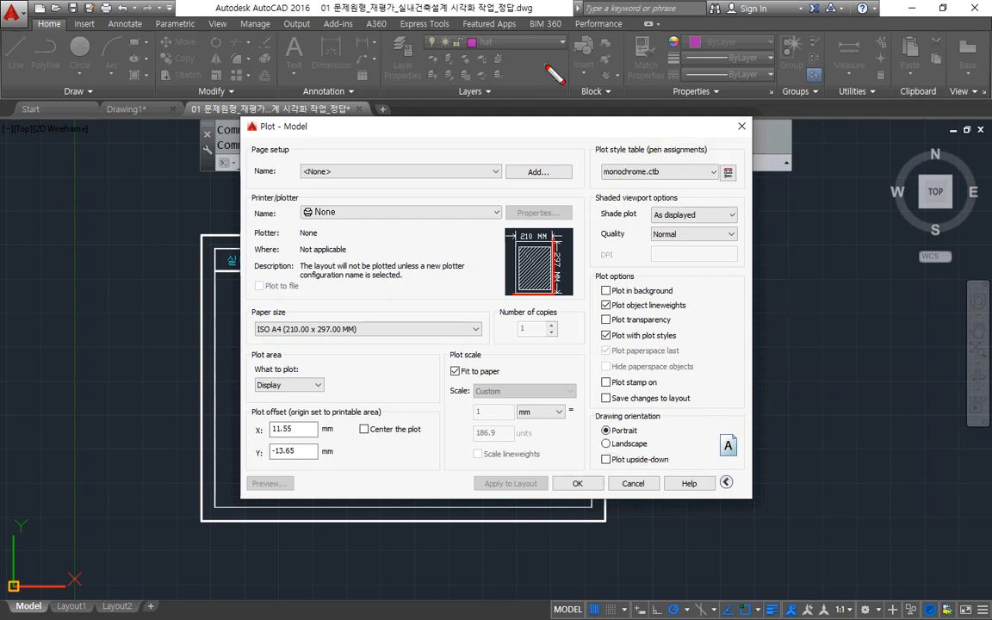
mouse_move(668, 190)
mouse_down()
mouse_move(611, 192)
mouse_move(616, 123)
mouse_move(741, 130)
mouse_move(689, 191)
mouse_move(595, 178)
mouse_up()
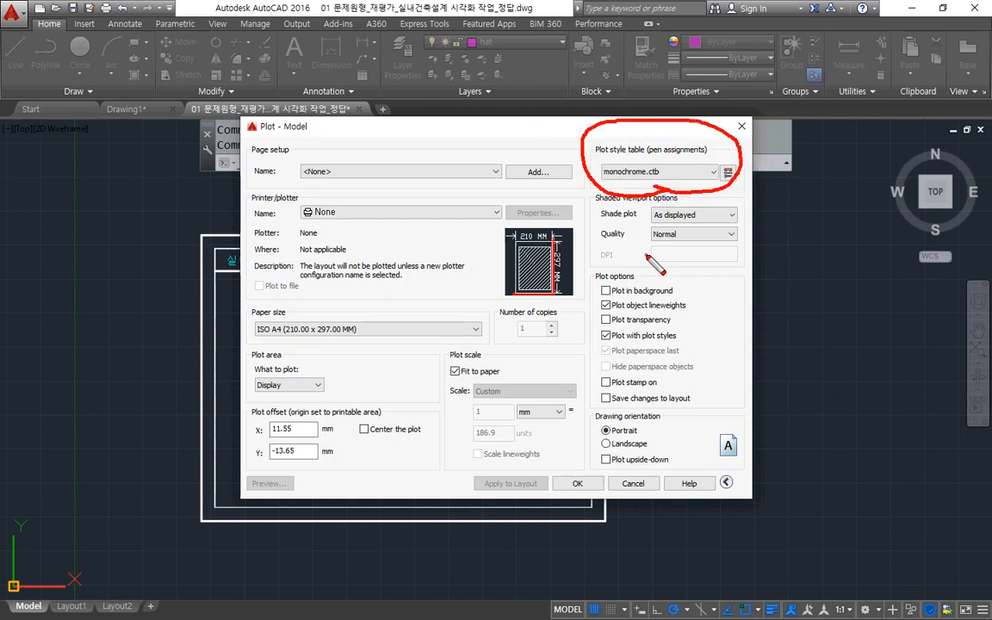
mouse_move(676, 416)
mouse_down()
mouse_move(625, 414)
mouse_move(594, 456)
mouse_move(664, 476)
mouse_move(746, 444)
mouse_move(720, 421)
mouse_move(684, 422)
mouse_up()
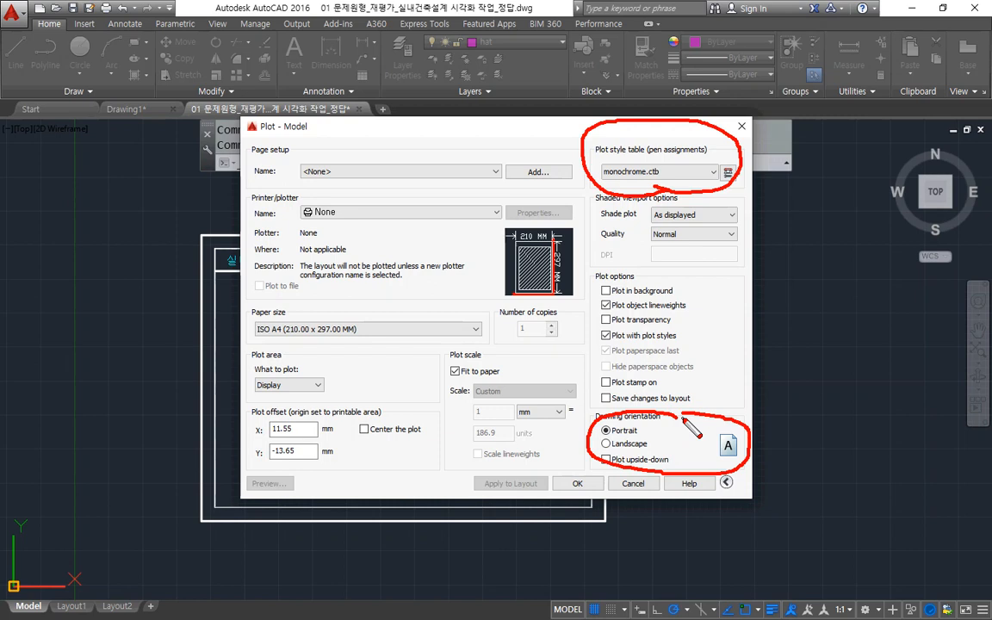
Choose monochrome.ctb as the plot style table and assign it to all layouts.
click(700, 171)
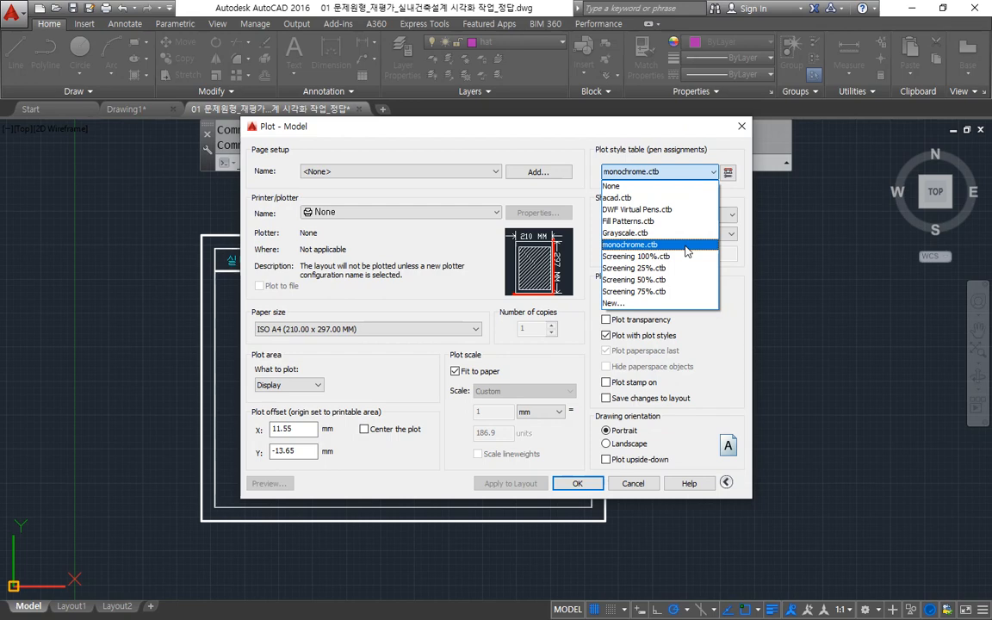
click(687, 246)
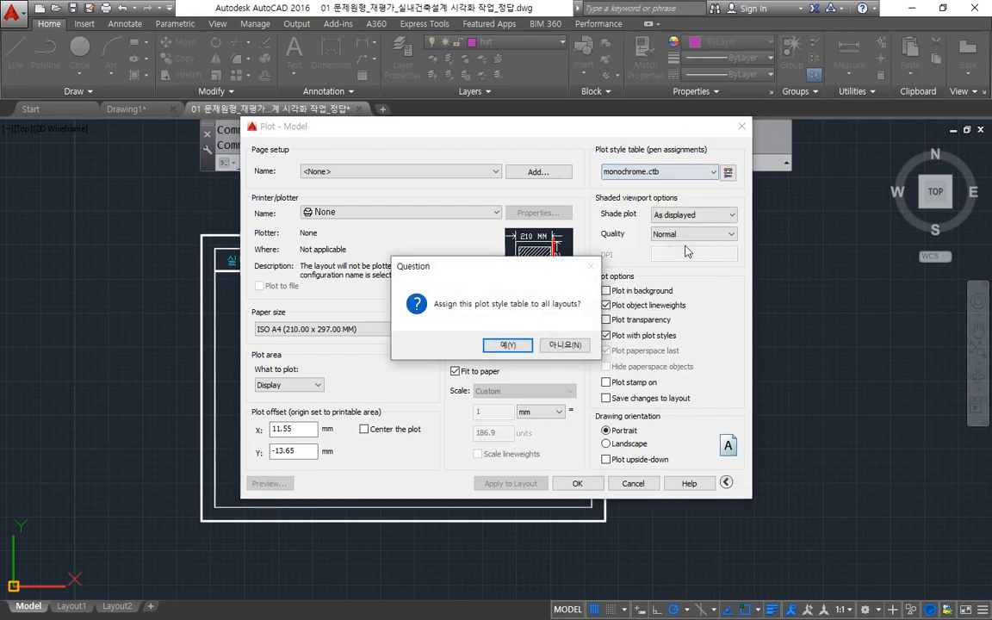
key(Return)
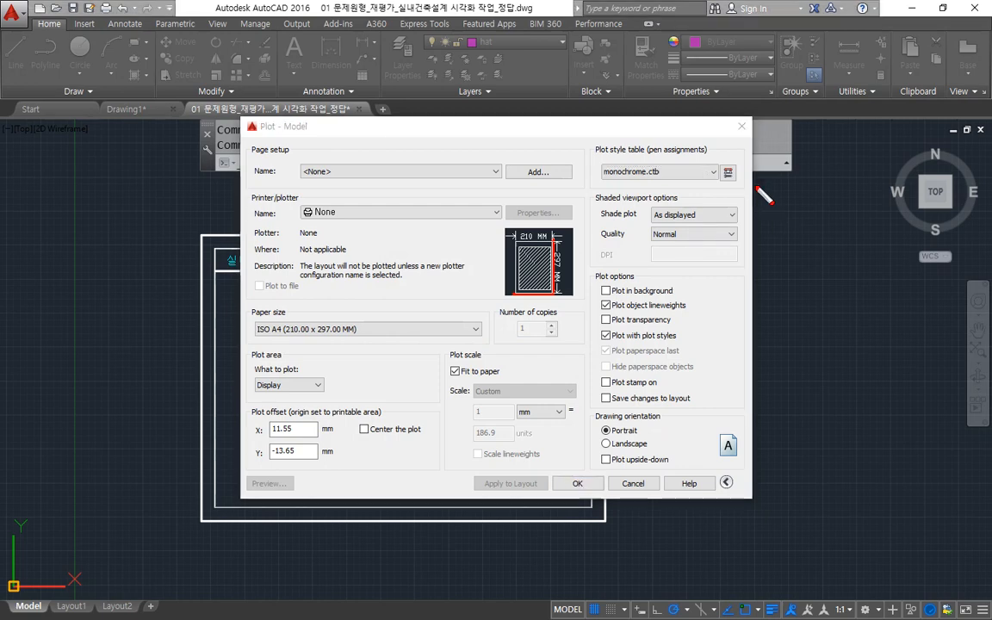
Examine the lineweight property of Color 1 and Color 2 in the monochrome.ctb Plot Style Table Editor, and cancel out of plotting.
mouse_move(739, 191)
mouse_down()
mouse_move(719, 185)
mouse_move(746, 166)
mouse_move(751, 195)
mouse_up()
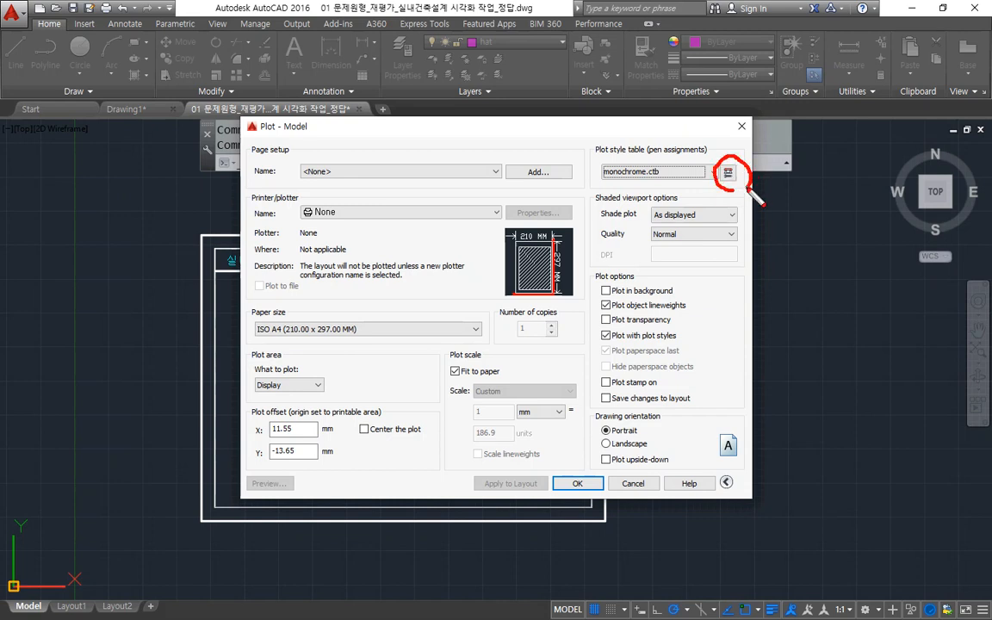
key(Escape)
click(728, 172)
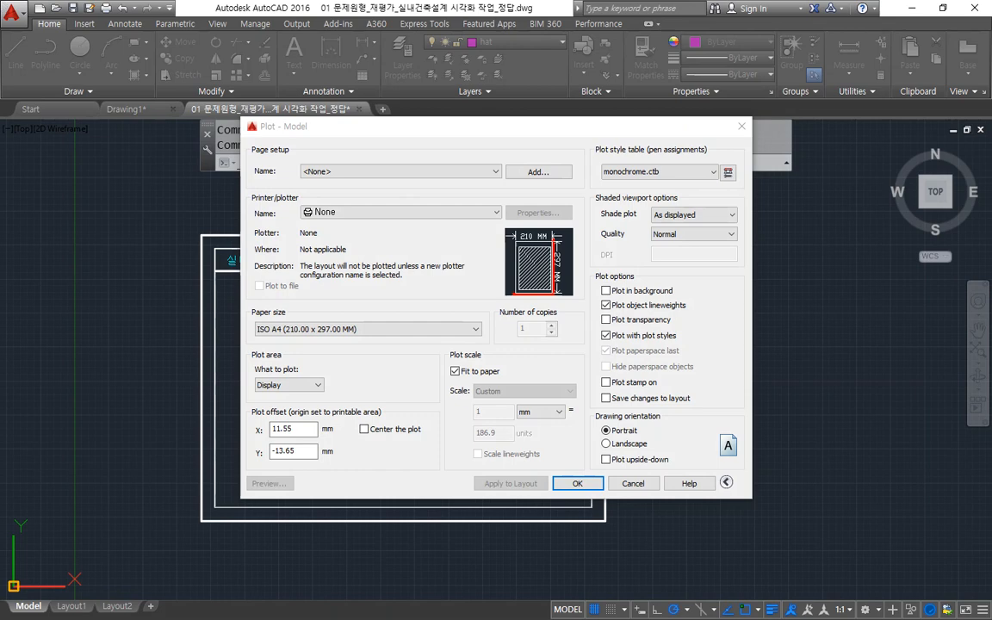
drag(349, 167, 458, 188)
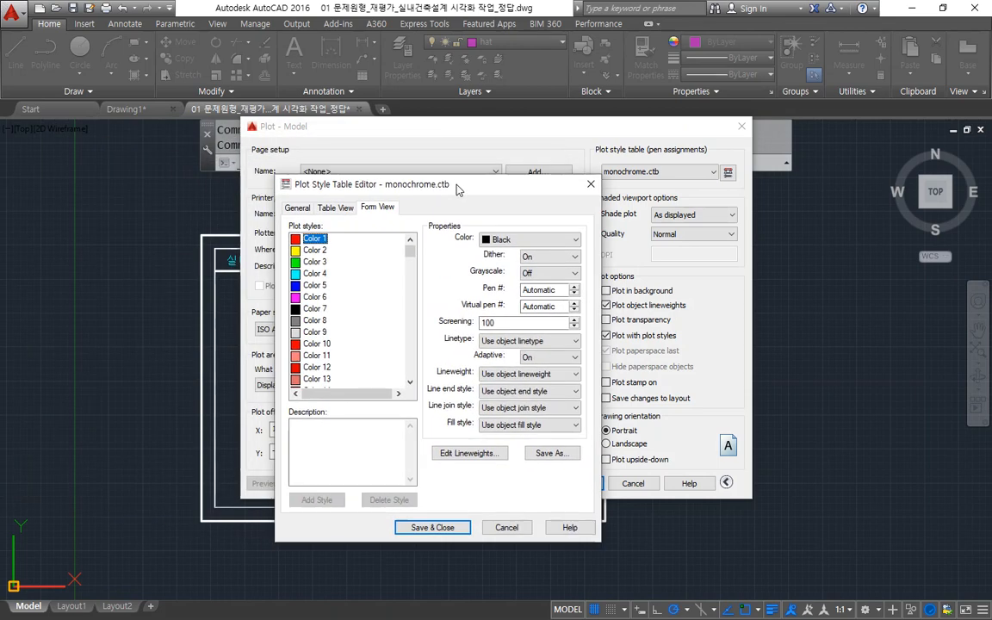
drag(278, 246, 359, 245)
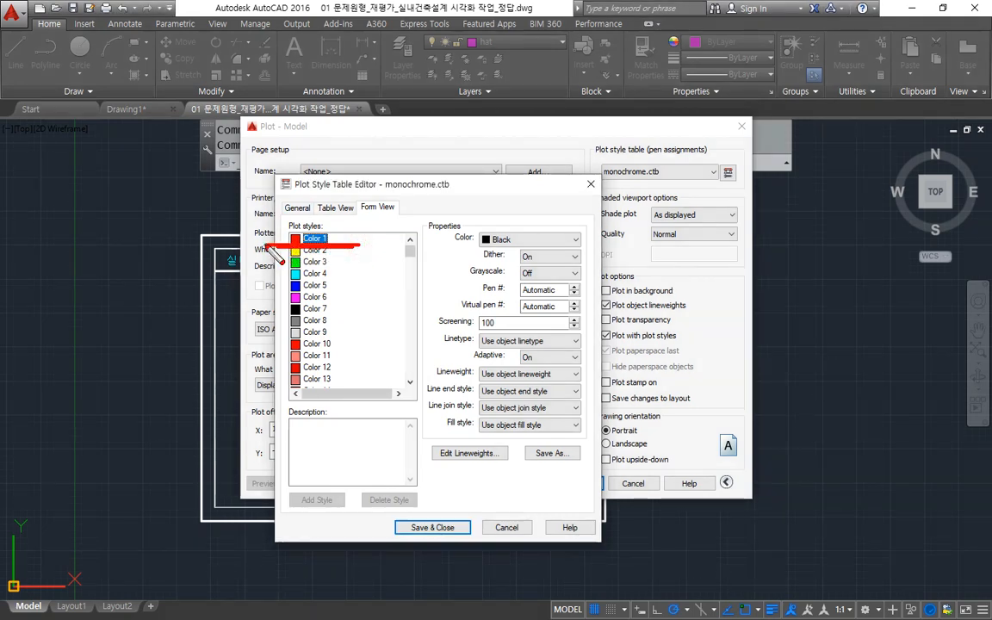
drag(422, 385, 594, 386)
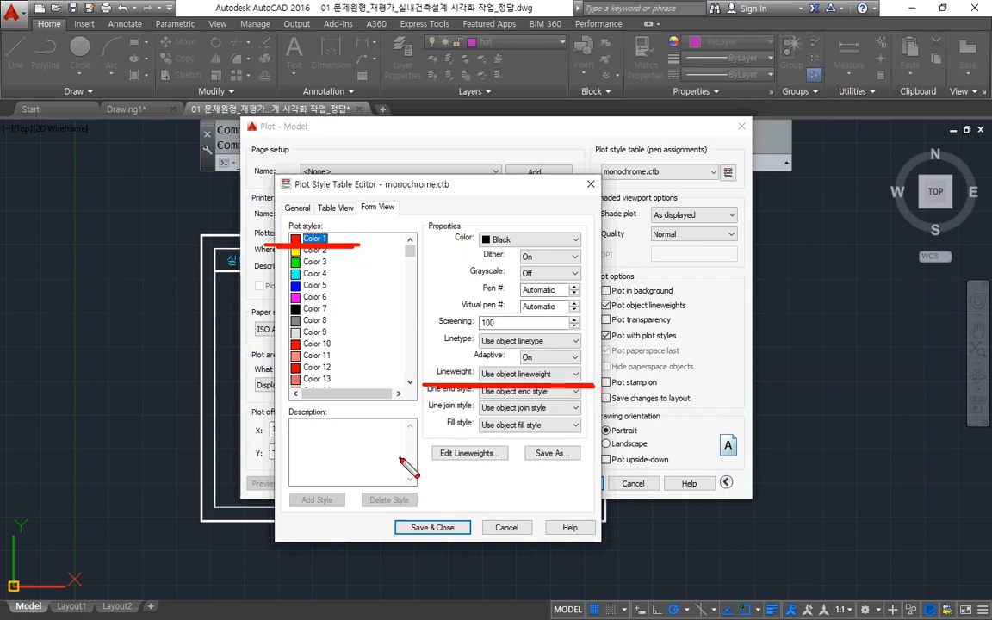
key(Escape)
click(314, 250)
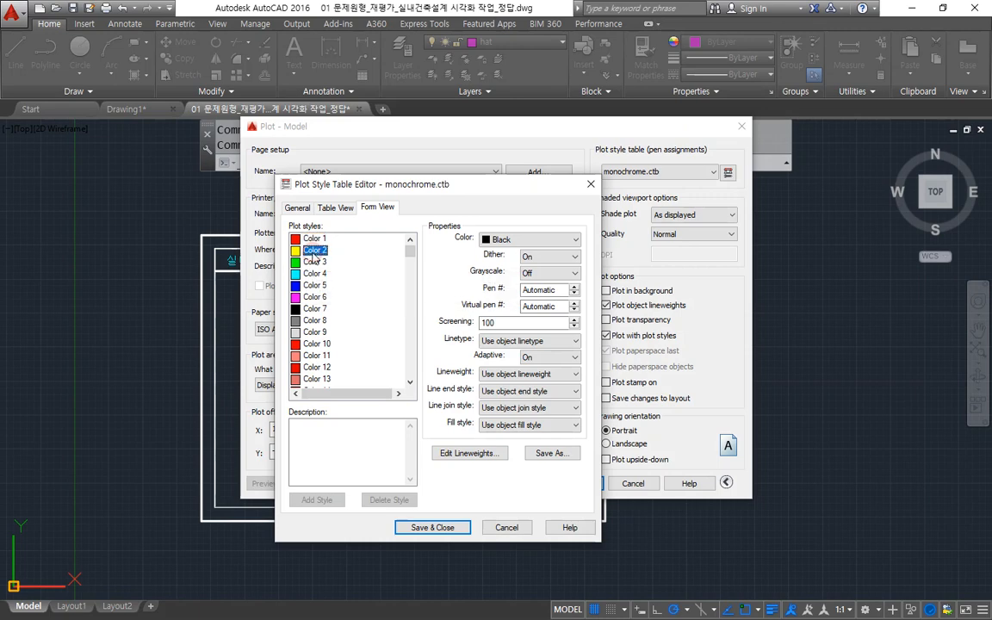
drag(436, 385, 631, 384)
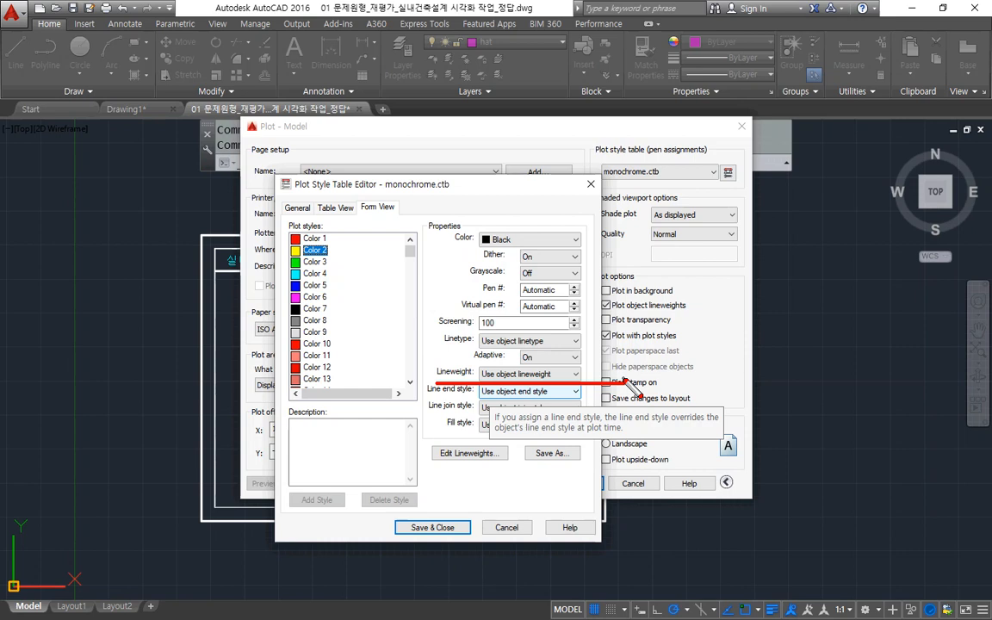
key(Escape)
key(Escape)
key(Escape)
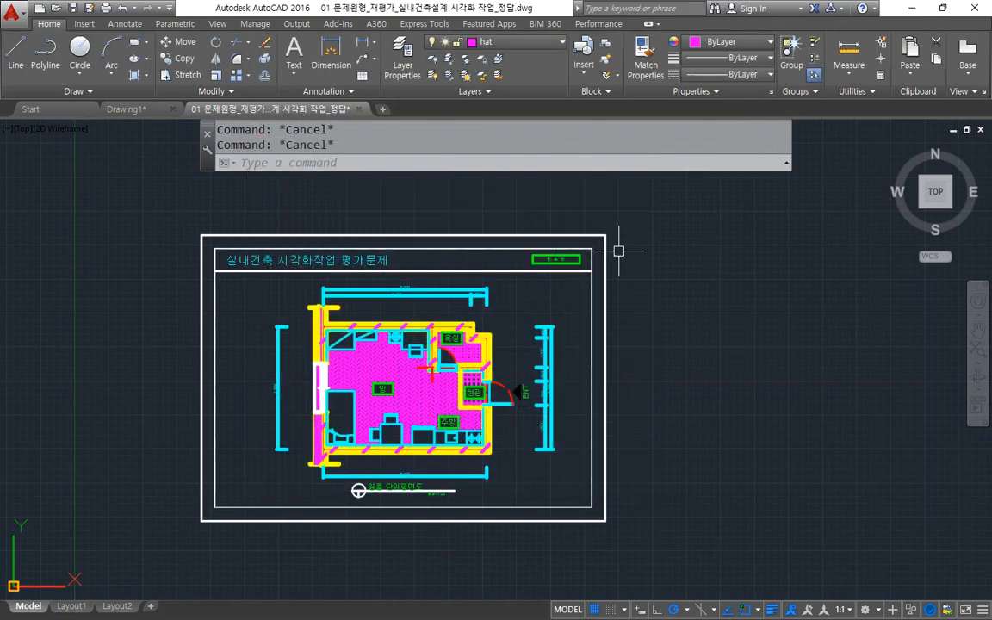
Open the Layer Properties Manager, enlarge it to show all layers, and examine the lineweight assigned to each layer.
click(402, 65)
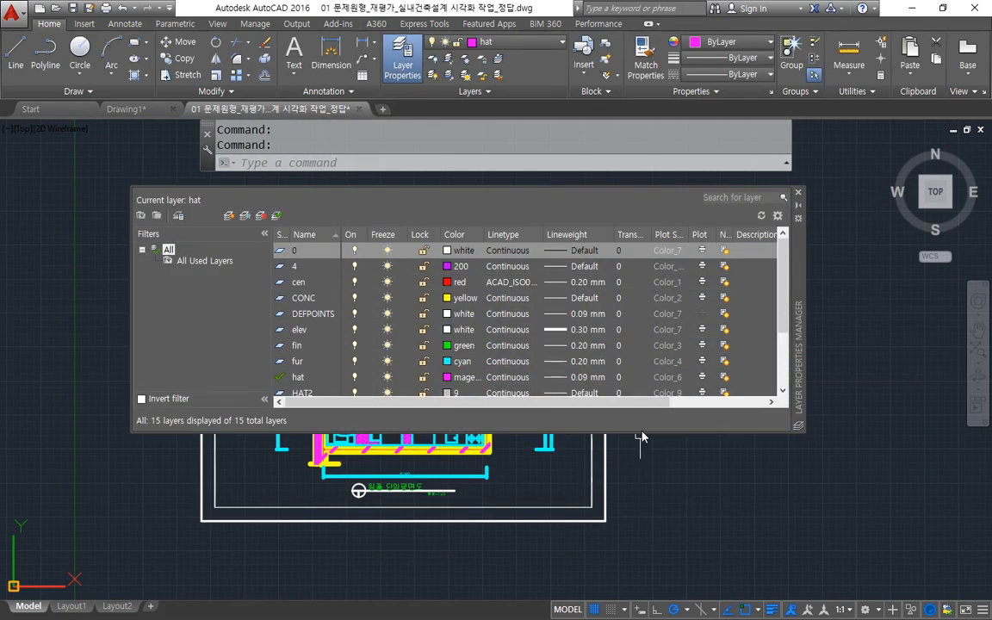
drag(642, 432, 633, 580)
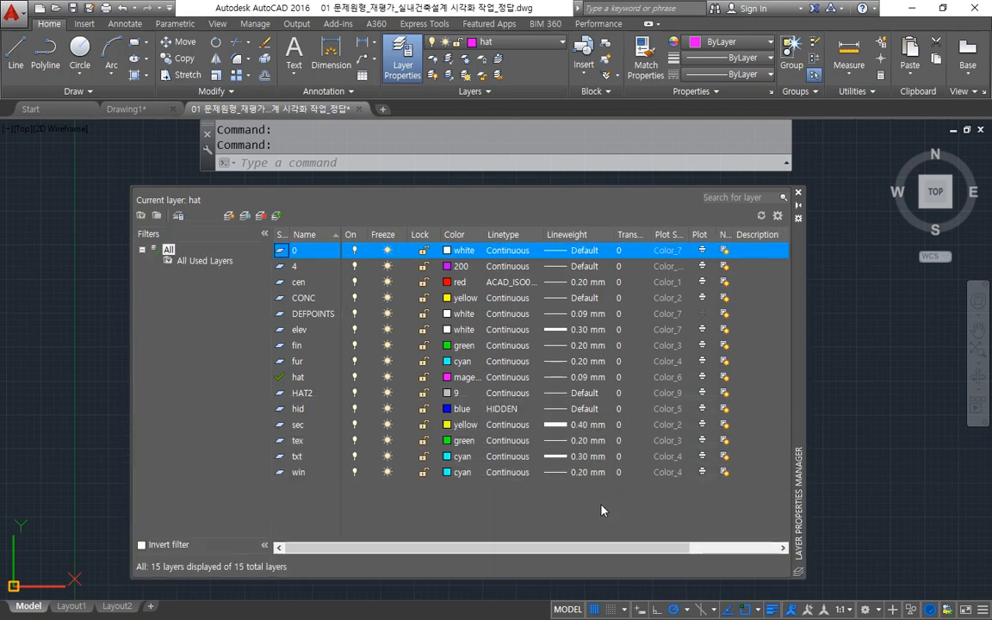
mouse_move(529, 481)
mouse_down()
mouse_move(628, 481)
mouse_move(630, 243)
mouse_move(569, 241)
mouse_move(528, 258)
mouse_move(528, 482)
mouse_up()
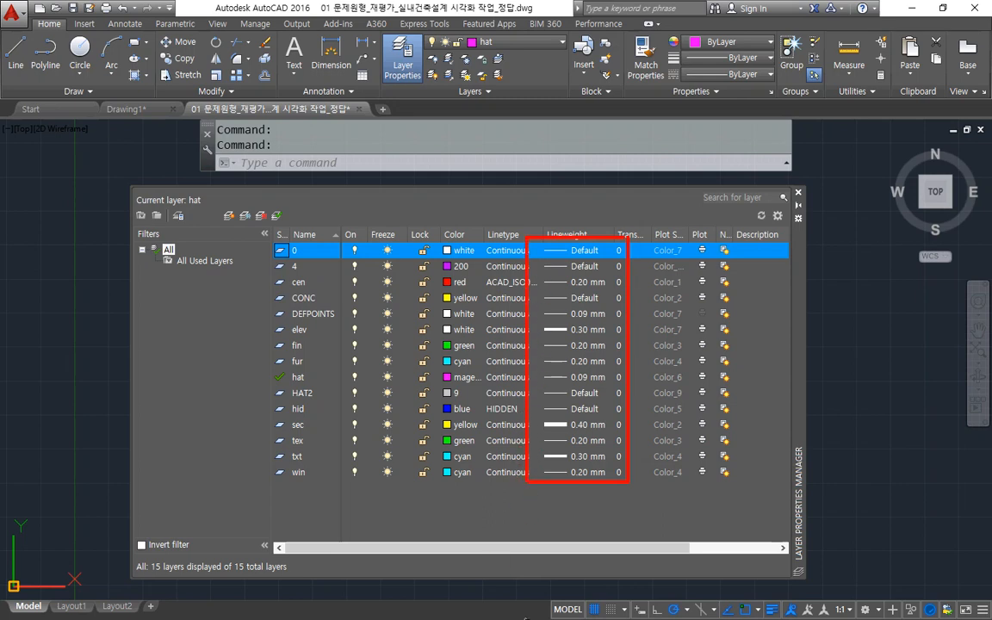
drag(589, 229, 540, 315)
drag(603, 257, 520, 409)
mouse_move(618, 329)
mouse_down()
mouse_move(554, 377)
mouse_move(536, 458)
mouse_up()
drag(613, 421, 535, 469)
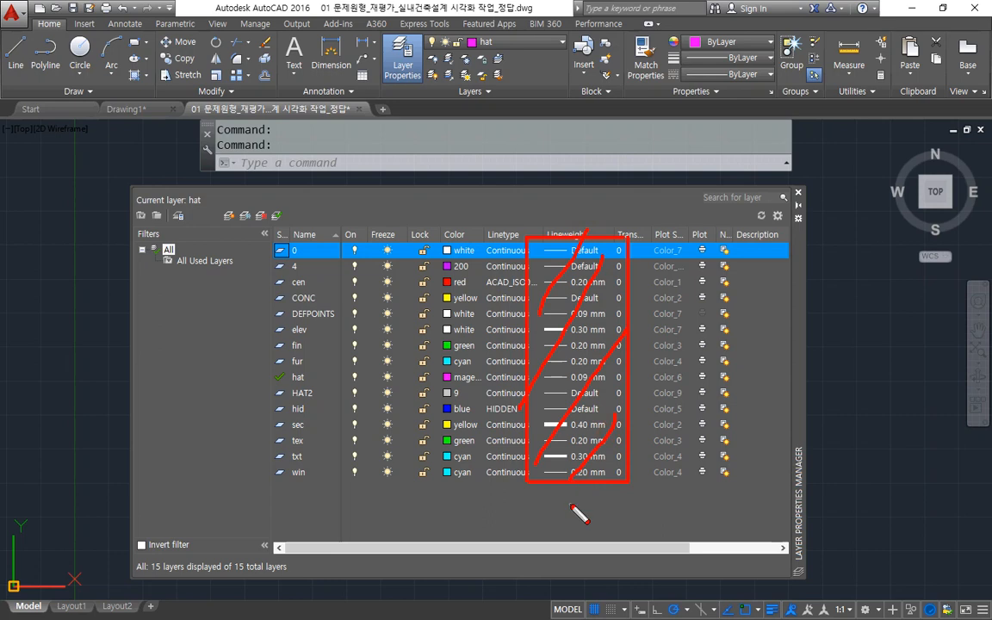
key(Escape)
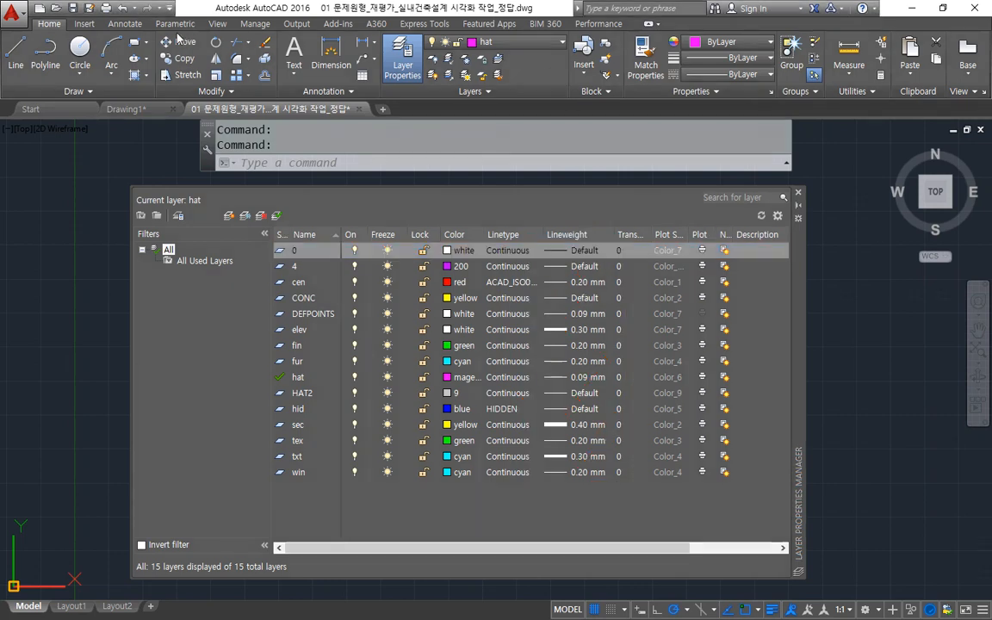
Reopen the Plot dialog, move it aside, and open the monochrome.ctb plot style table editor next to the layers' lineweights.
click(103, 8)
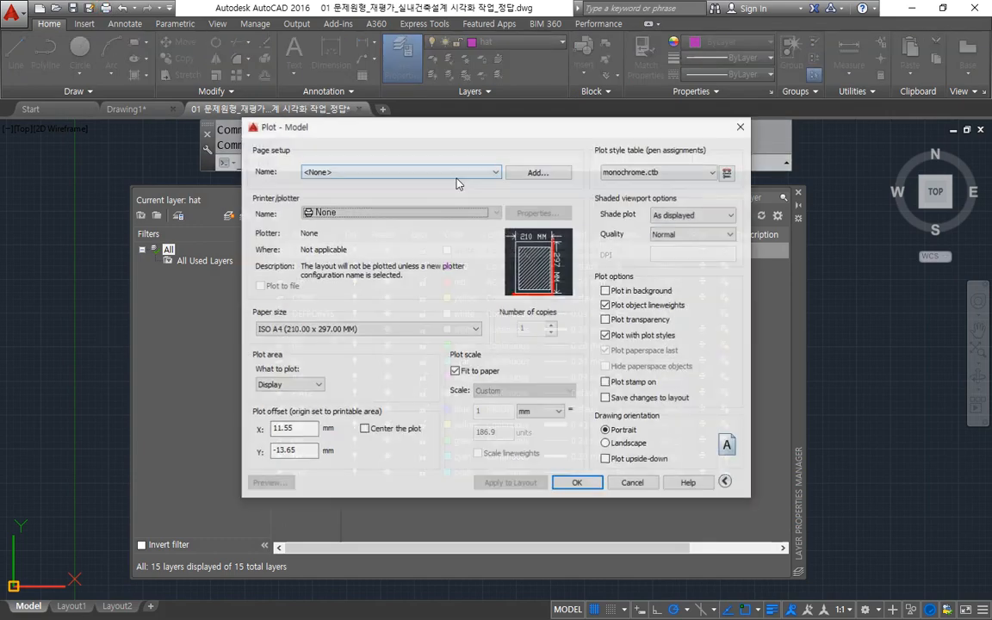
drag(454, 132, 69, 195)
click(345, 234)
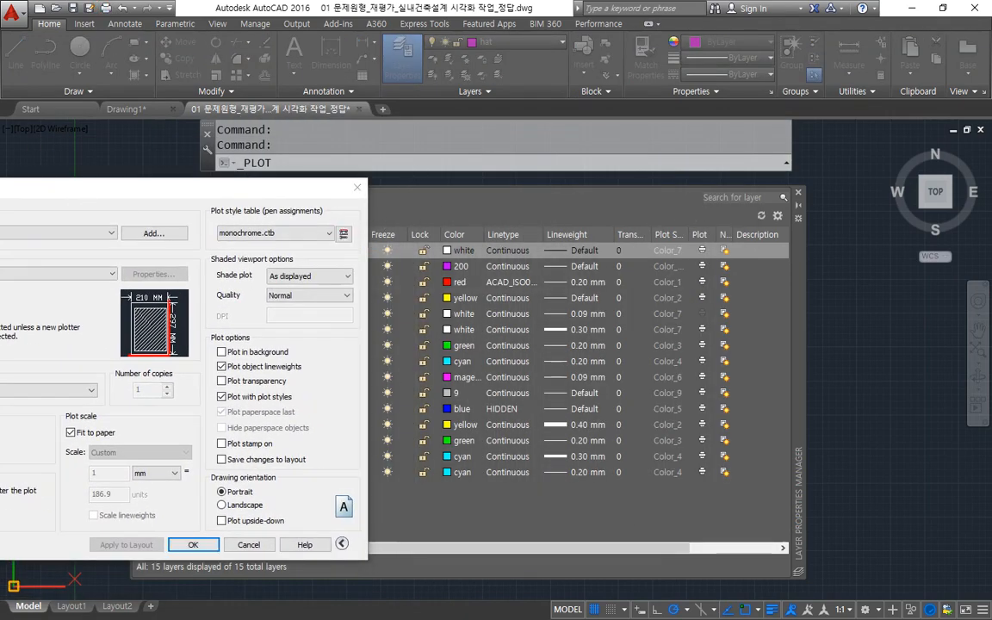
mouse_move(2, 175)
mouse_down()
mouse_move(321, 190)
mouse_move(381, 211)
mouse_up()
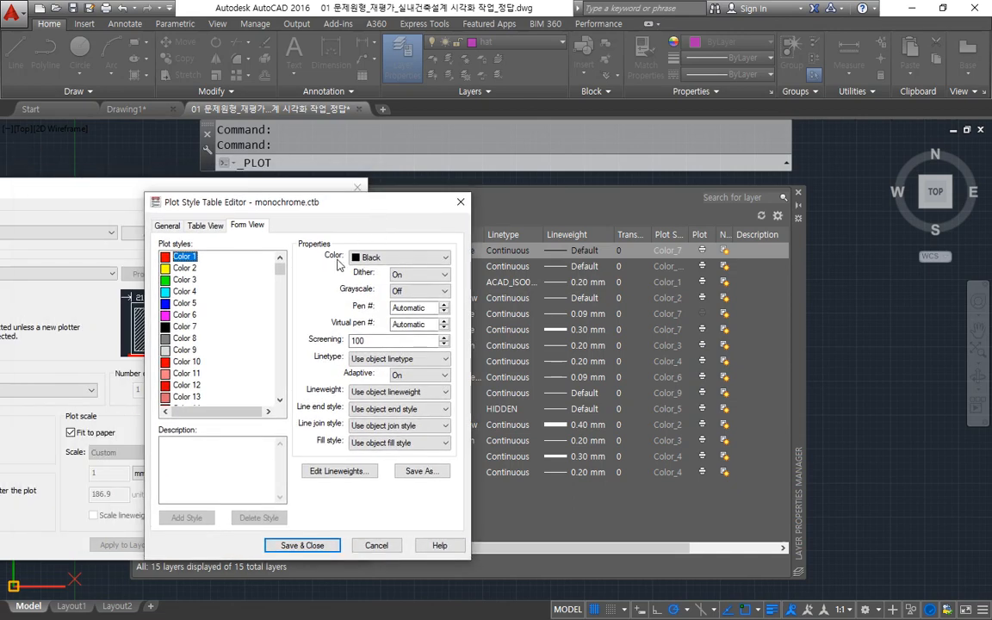
Compare Color 1's lineweight setting in the plot style table with the lineweights assigned to the layers.
mouse_move(193, 259)
mouse_down()
mouse_move(136, 256)
mouse_move(203, 258)
mouse_move(301, 386)
mouse_move(463, 399)
mouse_up()
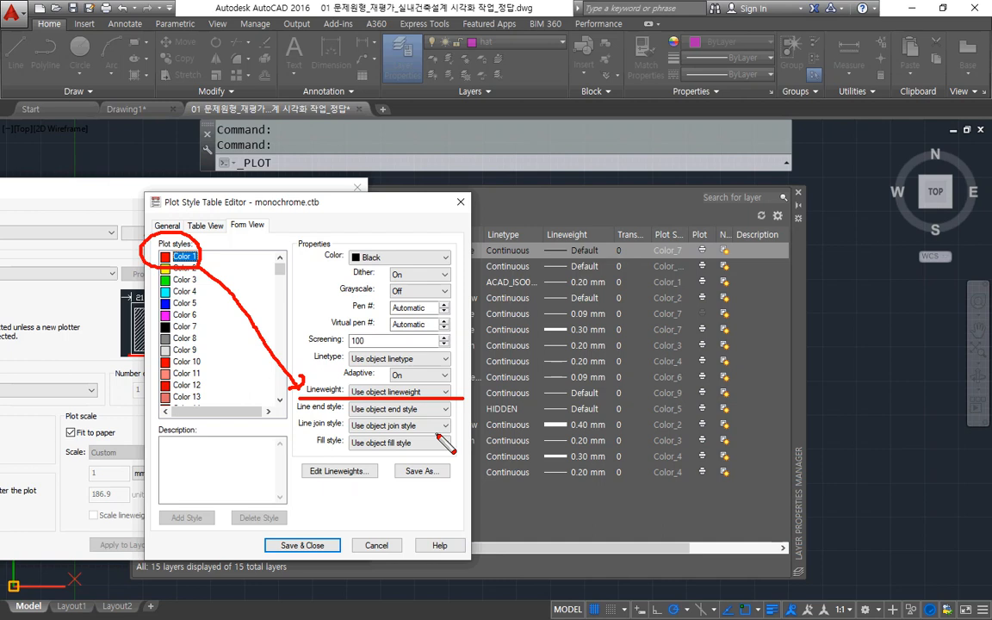
mouse_move(388, 340)
mouse_down()
mouse_move(385, 378)
mouse_move(399, 365)
mouse_move(390, 366)
mouse_up()
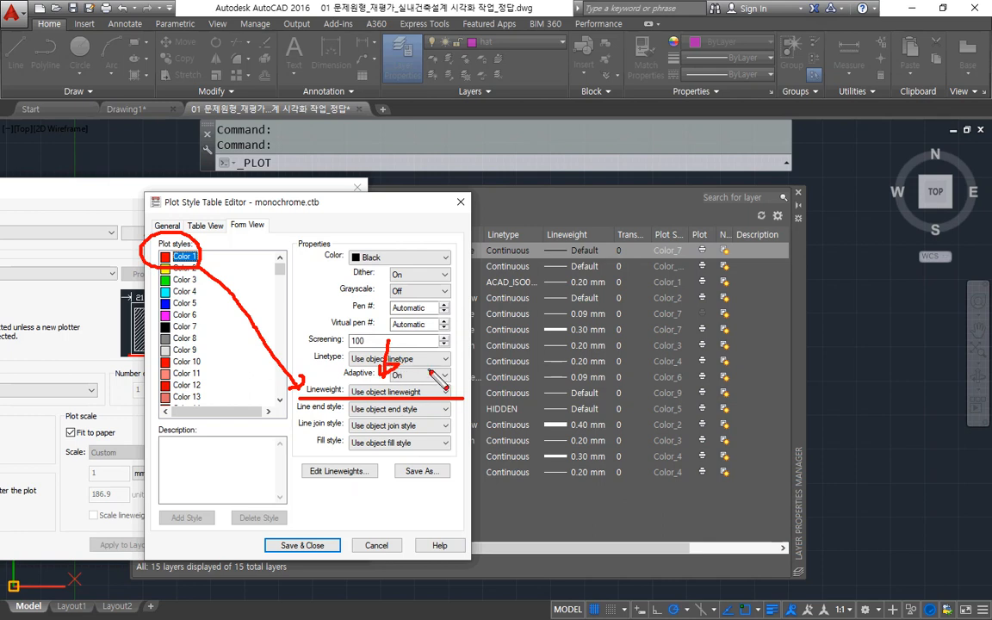
drag(655, 250, 528, 441)
drag(529, 281, 607, 455)
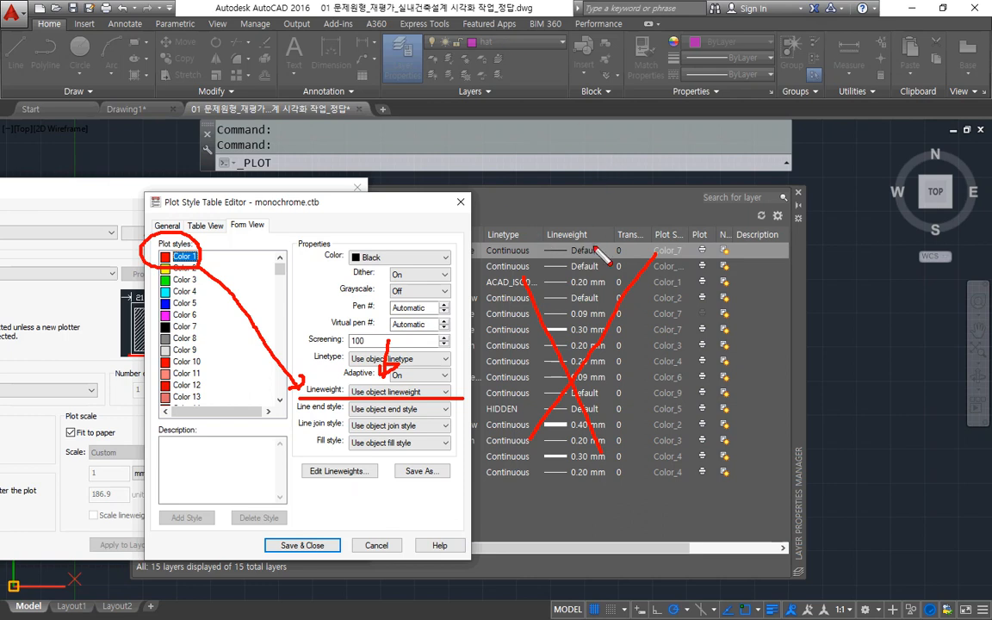
key(e)
mouse_move(398, 312)
mouse_down()
mouse_move(388, 405)
mouse_move(398, 274)
mouse_move(423, 386)
mouse_up()
drag(579, 234, 606, 503)
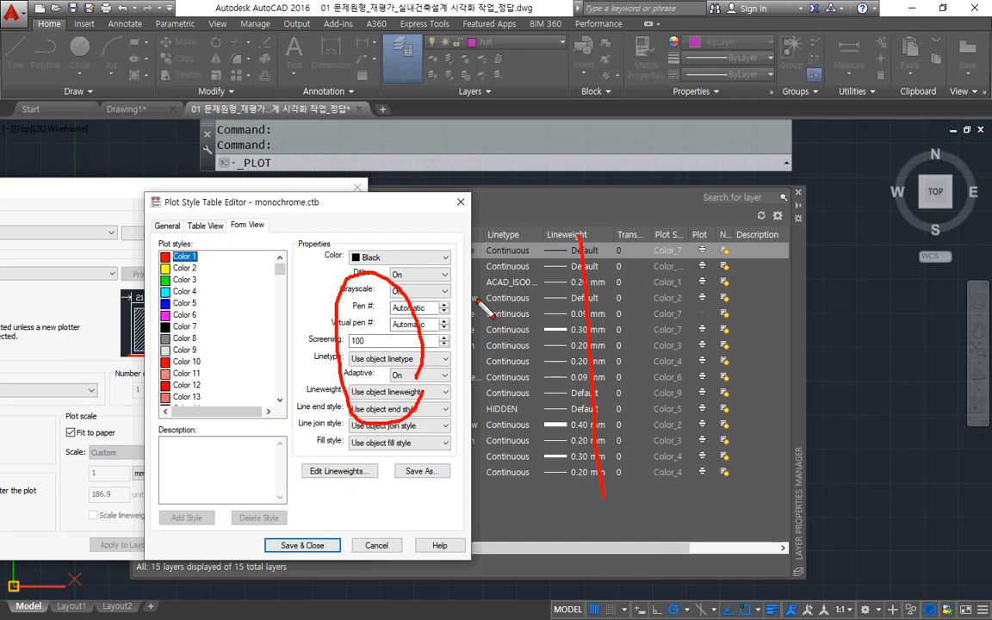
key(e)
drag(310, 401, 463, 407)
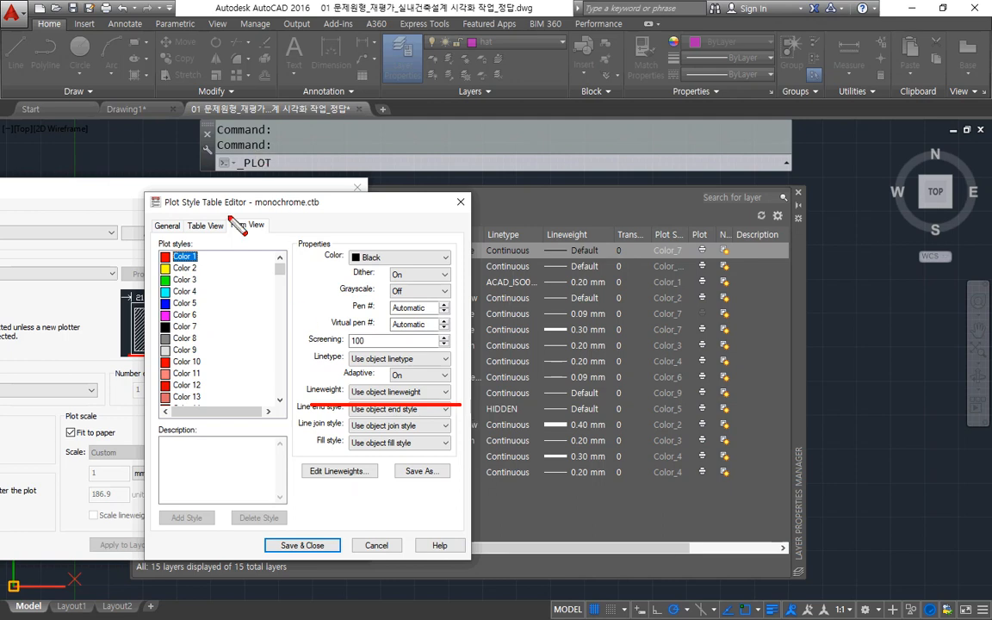
Set Color 1's lineweight to 0.1000 mm in the plot style table, and return it to Use object lineweight.
click(383, 392)
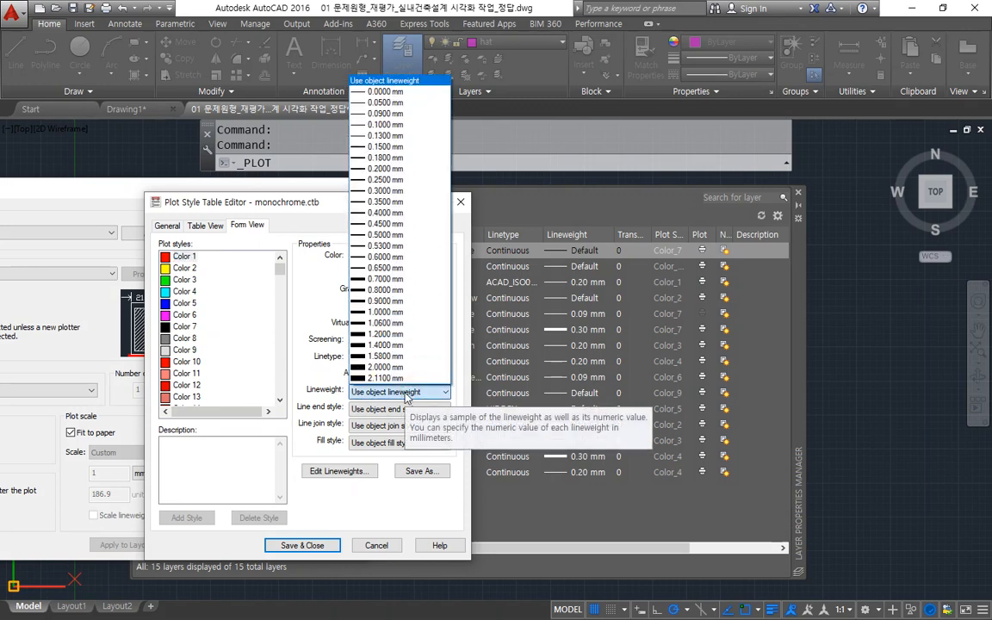
click(379, 124)
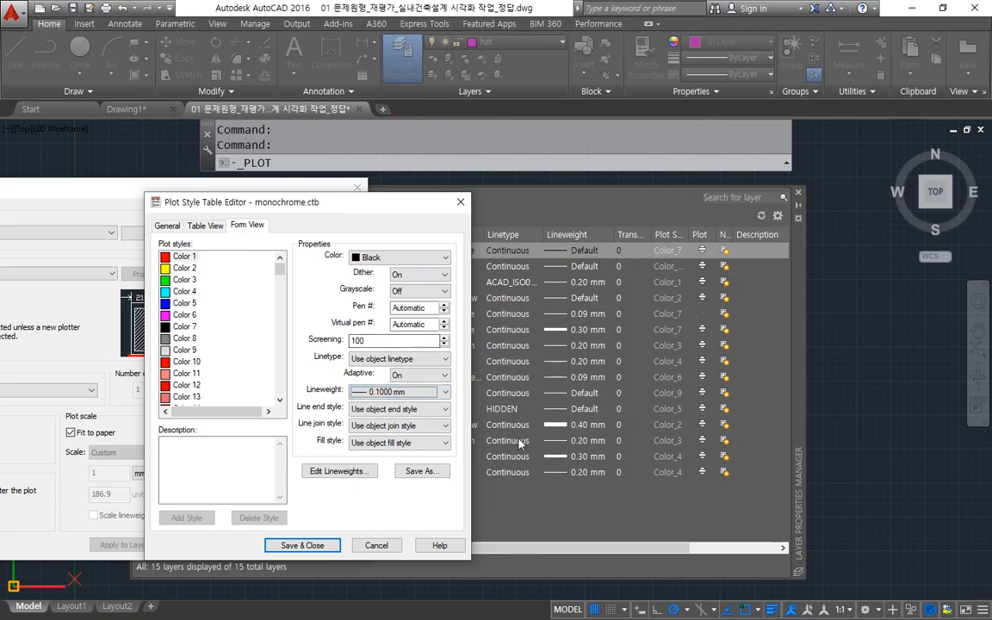
drag(613, 232, 559, 458)
drag(558, 255, 638, 486)
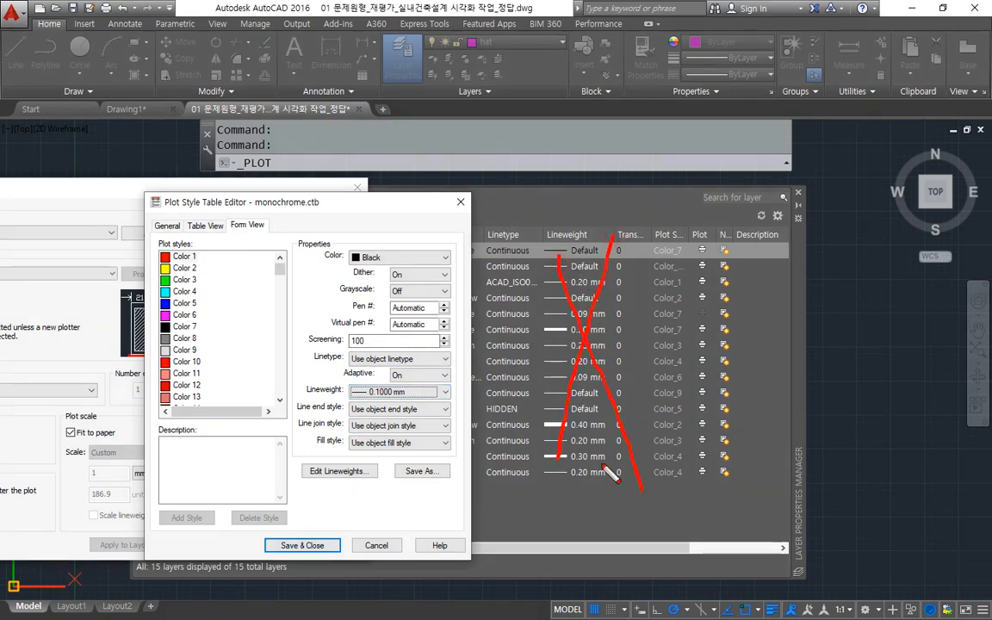
drag(331, 399, 480, 399)
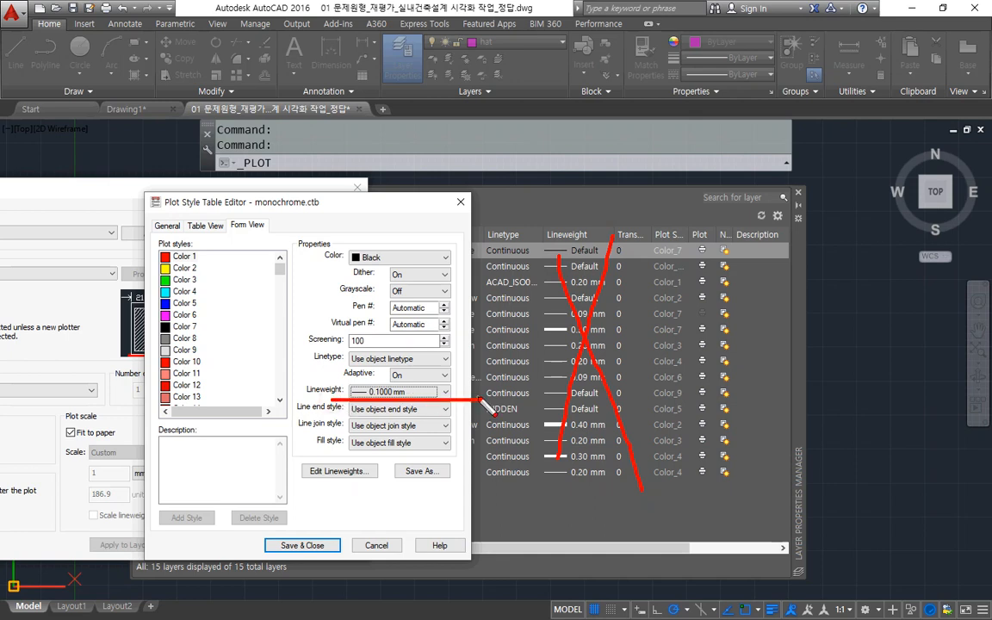
key(e)
mouse_move(548, 500)
mouse_down()
mouse_move(516, 407)
mouse_move(633, 461)
mouse_up()
key(Escape)
click(401, 392)
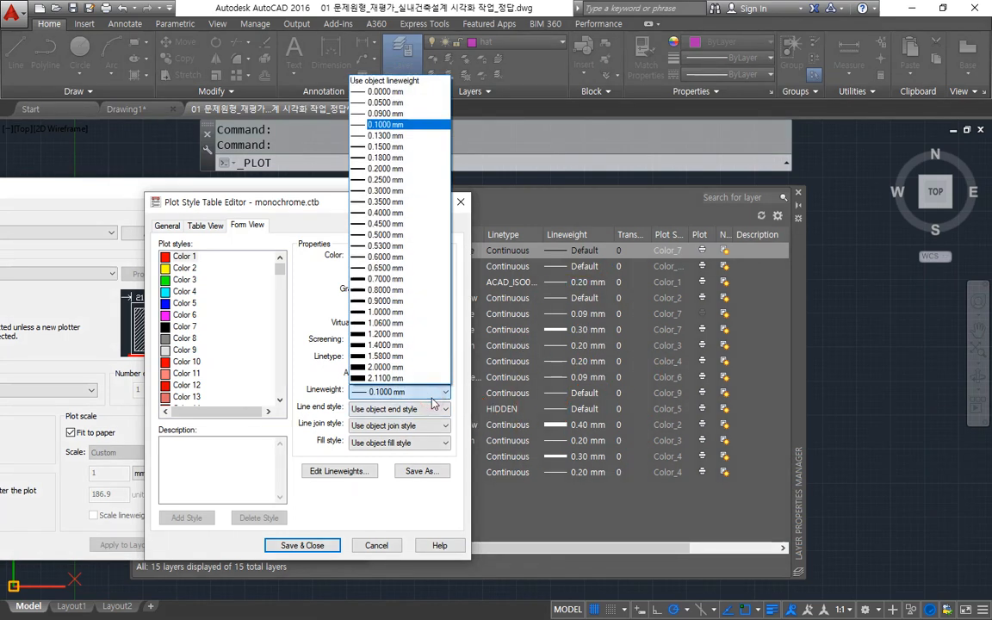
click(414, 80)
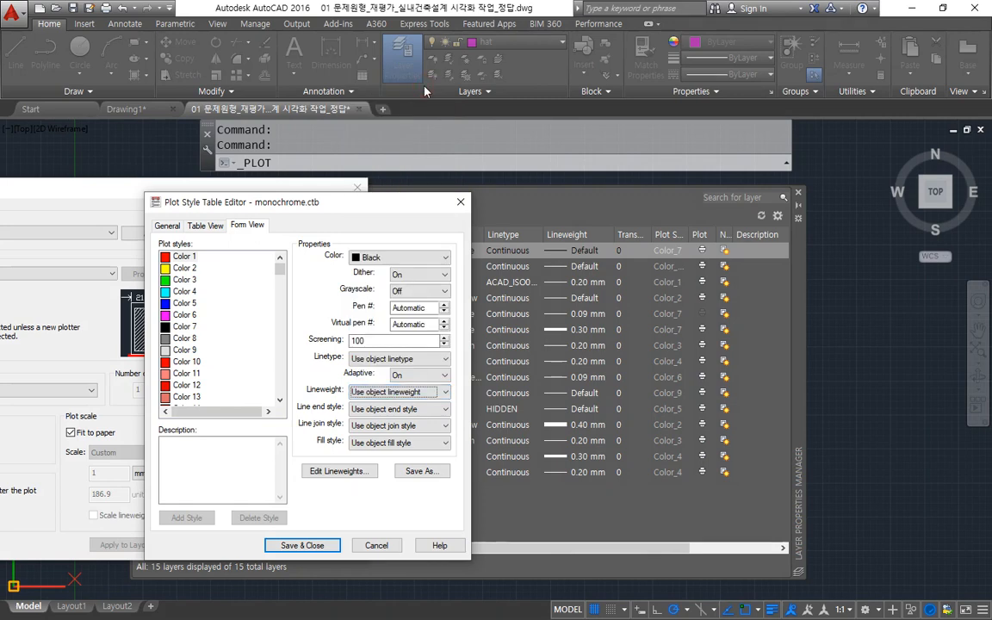
Examine the plot color and lineweight properties of Color 1 in the monochrome.ctb plot style table.
mouse_move(560, 536)
mouse_down()
mouse_move(632, 248)
mouse_move(595, 446)
mouse_up()
key(e)
drag(158, 260, 197, 259)
mouse_move(349, 251)
mouse_down()
mouse_move(389, 241)
mouse_move(344, 255)
mouse_up()
drag(316, 399, 492, 400)
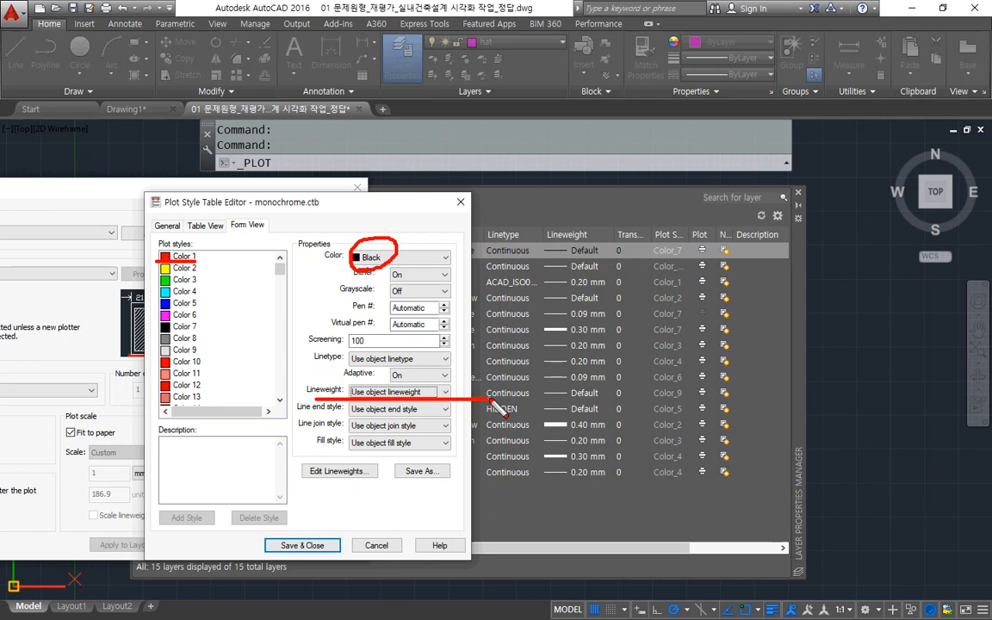
key(e)
drag(332, 274, 436, 269)
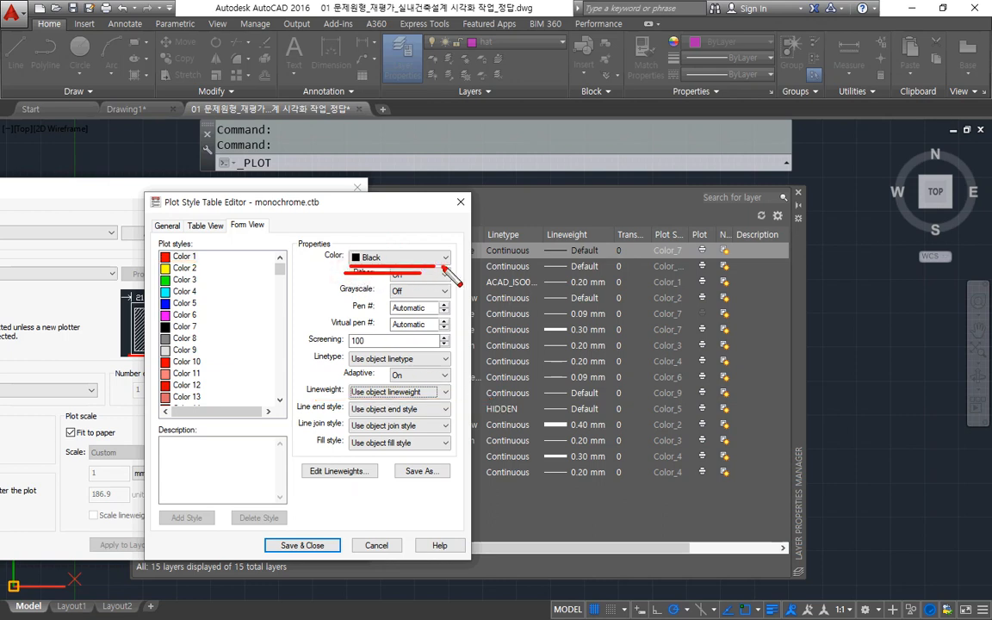
mouse_move(358, 248)
mouse_down()
mouse_move(441, 259)
mouse_move(448, 268)
mouse_up()
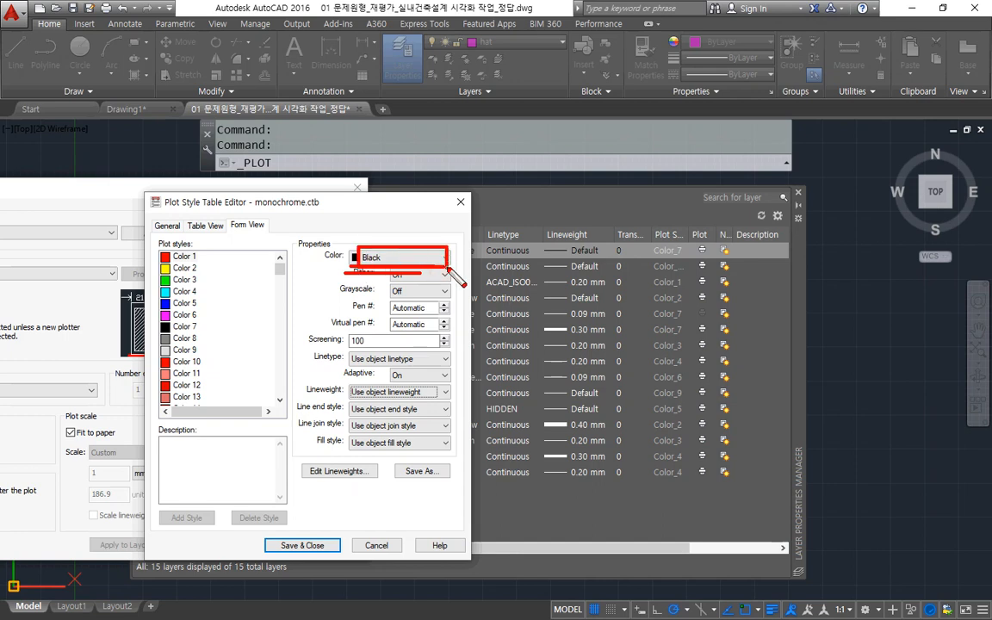
key(Escape)
Set the lineweight of all plot styles from Color 1 to Color 255 to Use object lineweight, and save and close the table.
click(183, 257)
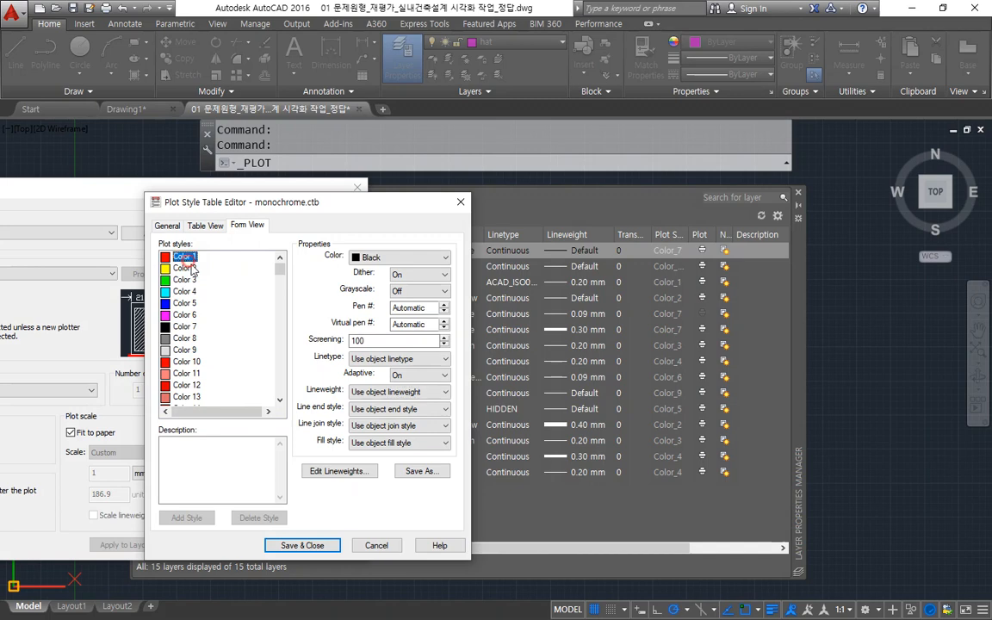
scroll(250, 336, down, 20)
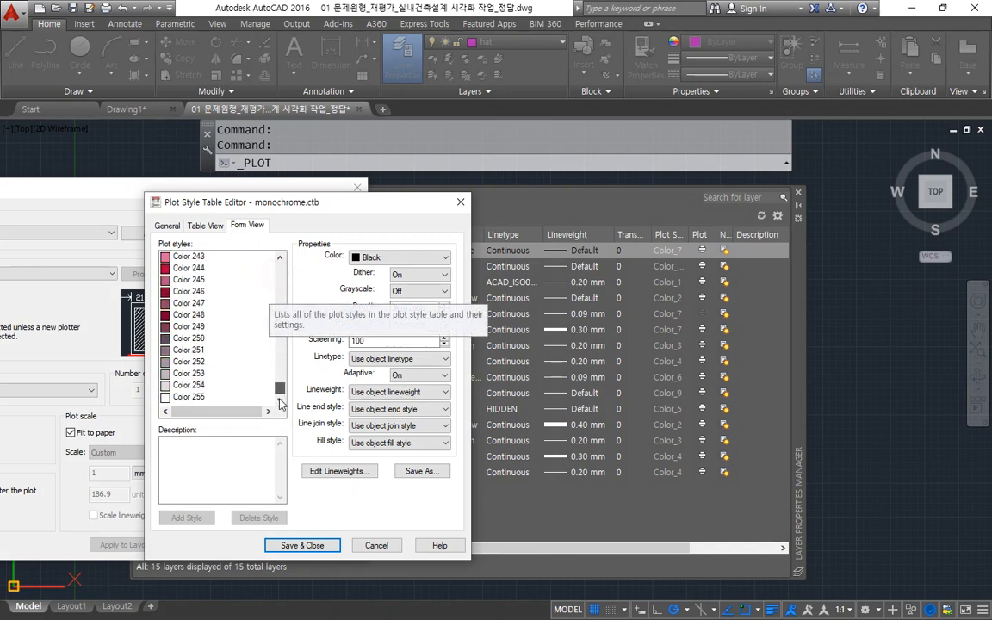
shift+click(190, 397)
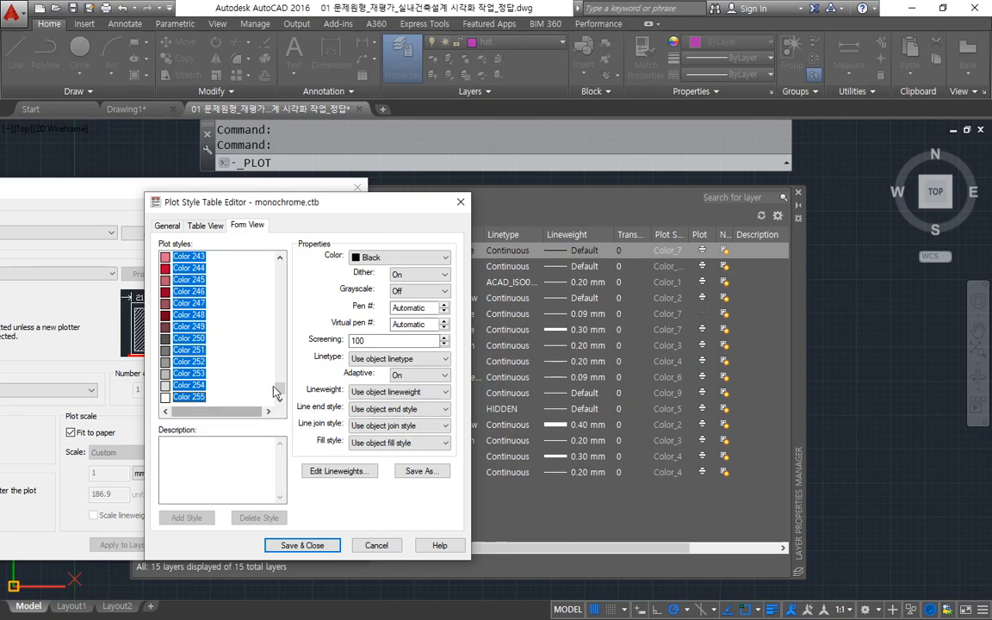
drag(279, 389, 279, 260)
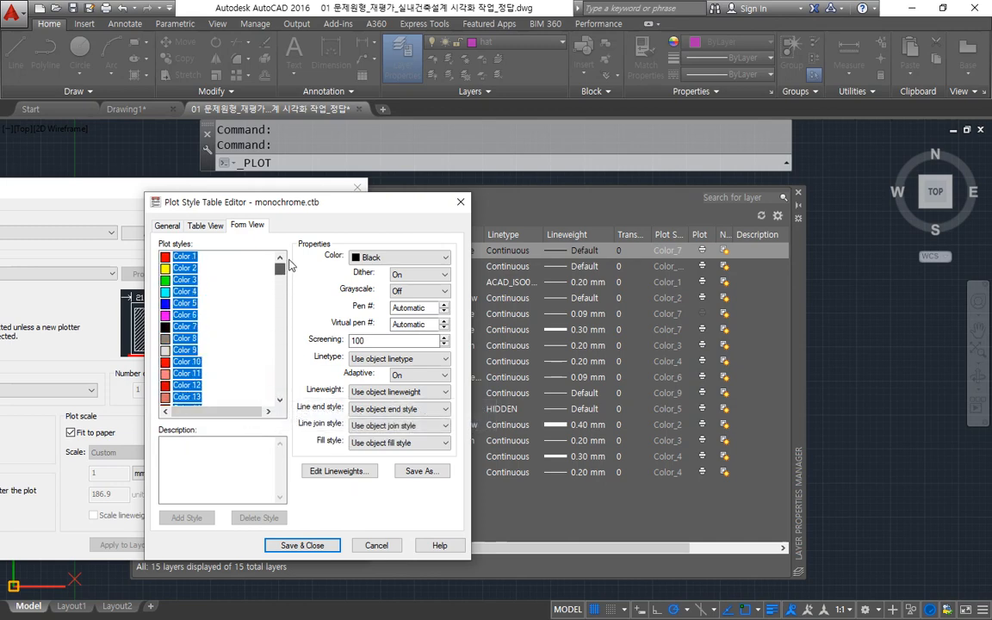
click(439, 392)
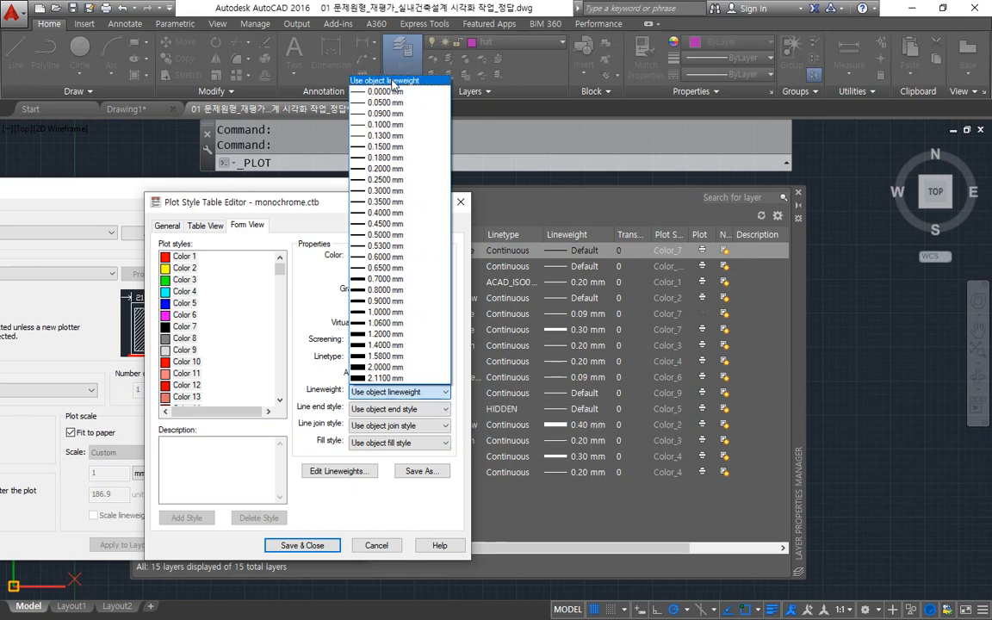
click(354, 80)
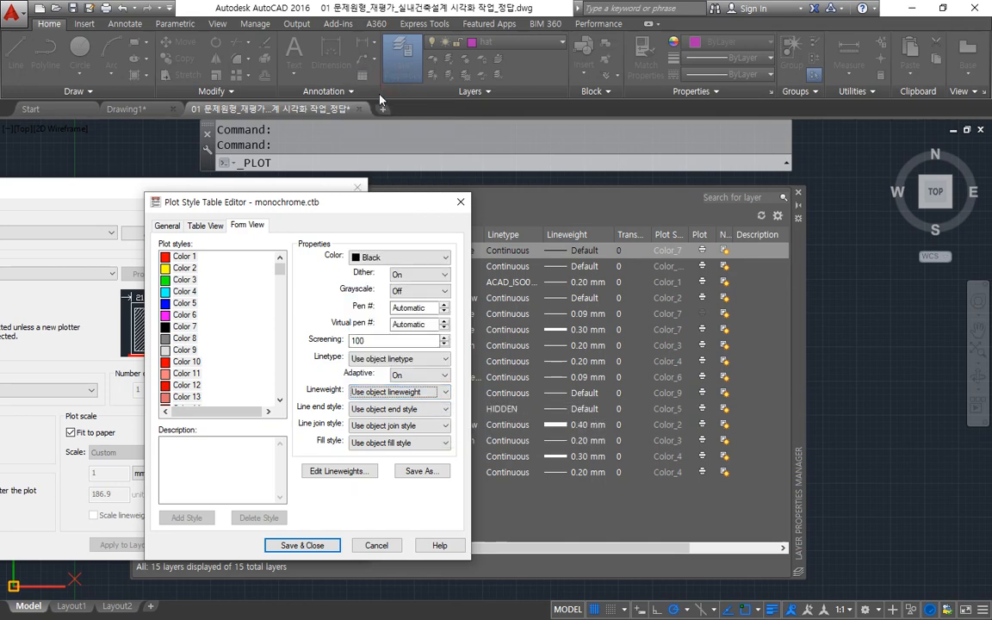
click(312, 544)
Change the plot's drawing orientation to Landscape.
drag(160, 191, 360, 135)
mouse_move(549, 191)
mouse_down()
mouse_move(558, 198)
mouse_move(410, 197)
mouse_move(417, 179)
mouse_move(406, 159)
mouse_move(558, 159)
mouse_move(554, 202)
mouse_up()
key(Escape)
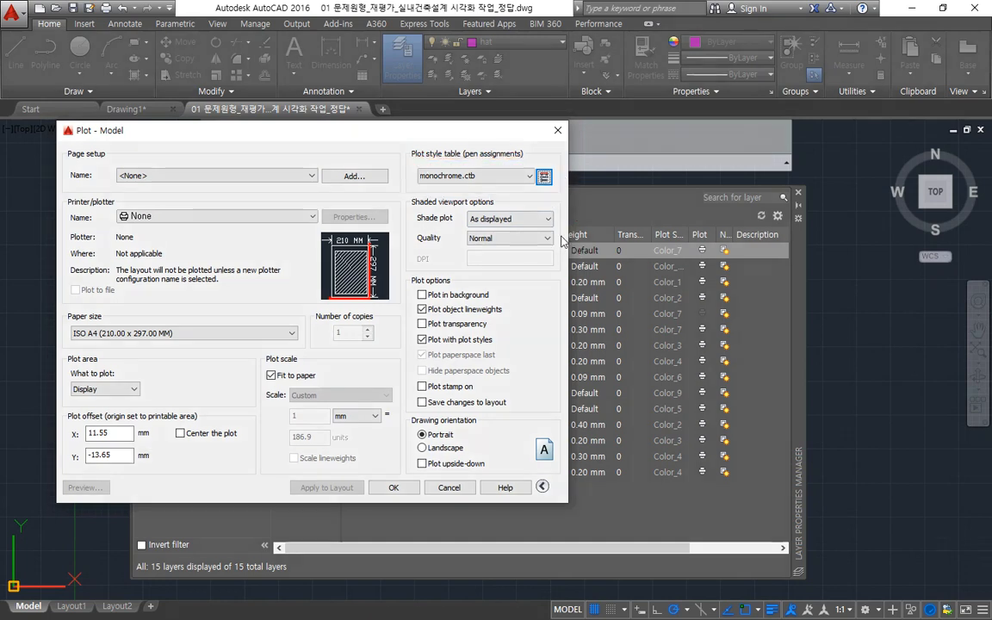
key(ctrl+2)
mouse_move(411, 415)
mouse_down()
mouse_move(556, 415)
mouse_move(559, 473)
mouse_move(411, 471)
mouse_move(411, 415)
mouse_up()
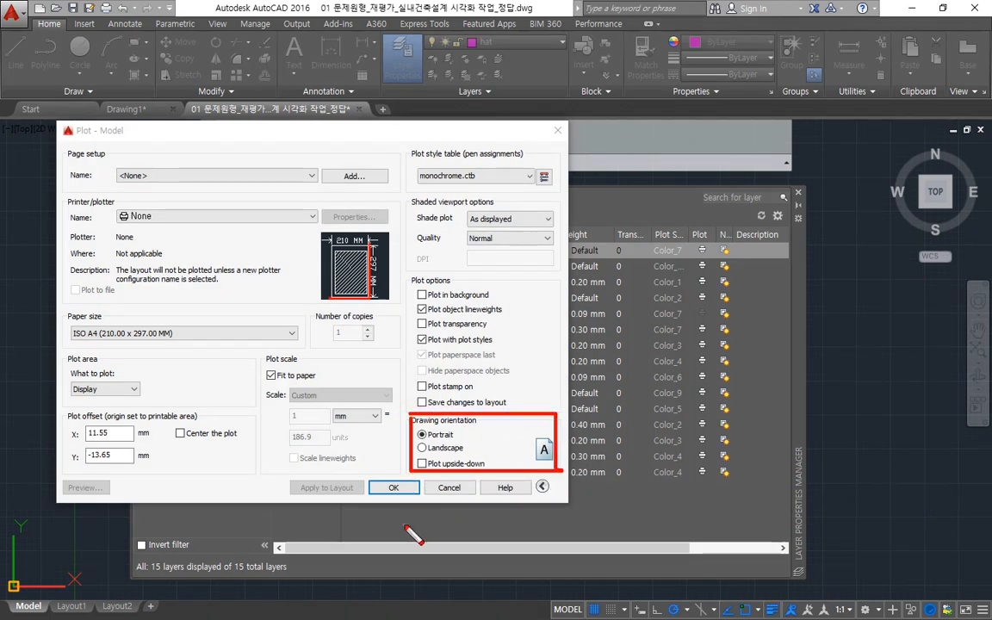
key(Escape)
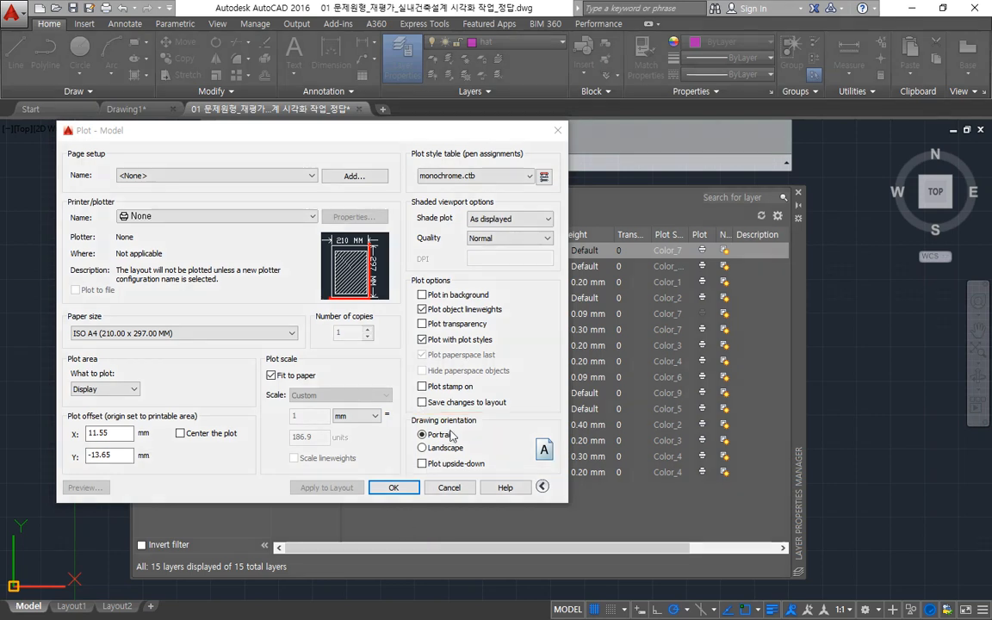
click(423, 448)
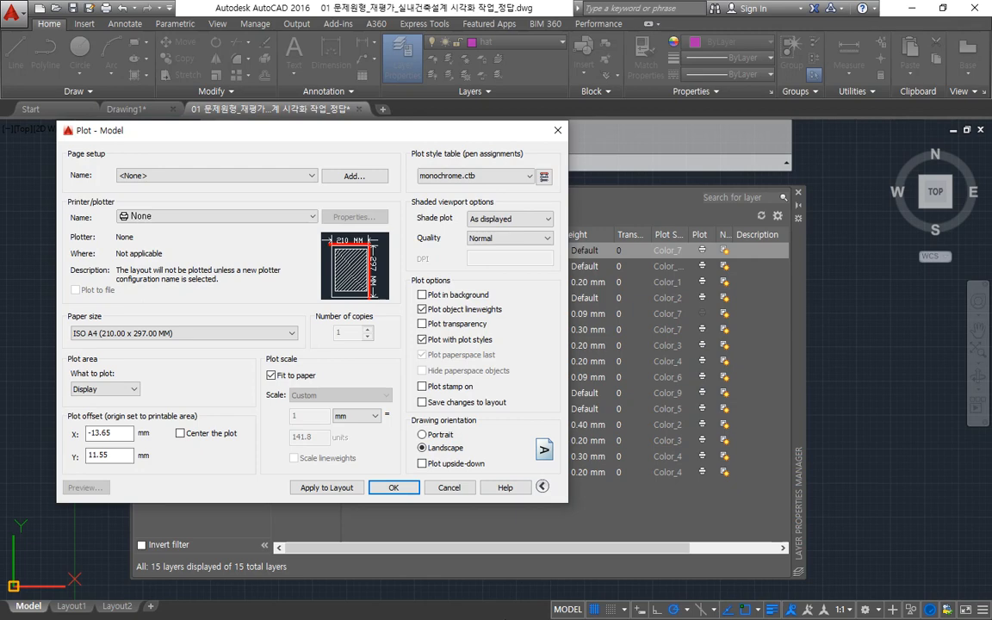
drag(541, 192, 414, 189)
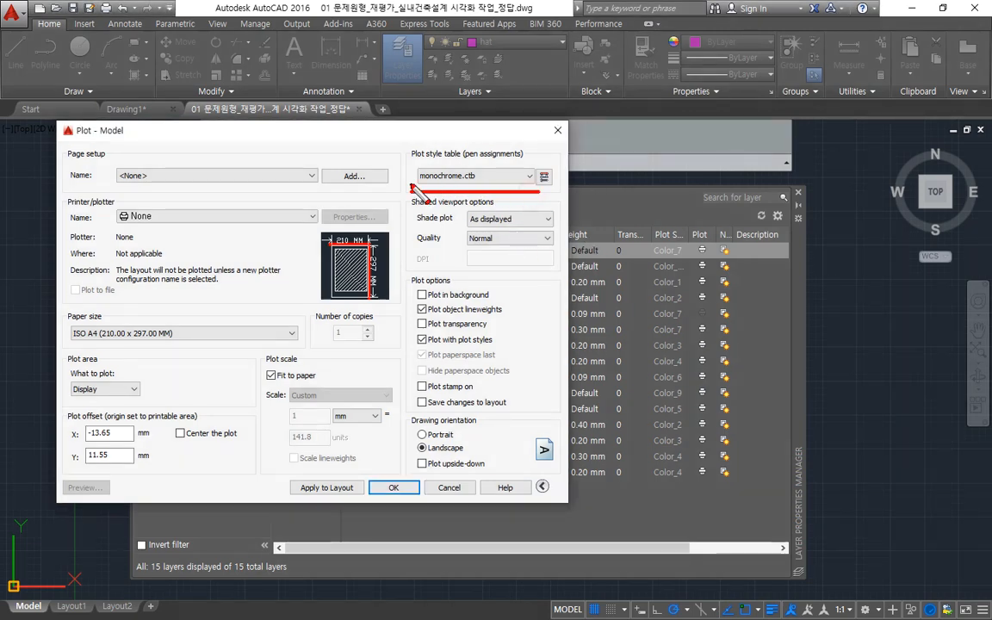
mouse_move(545, 197)
mouse_down()
mouse_move(489, 196)
mouse_move(542, 164)
mouse_move(510, 198)
mouse_up()
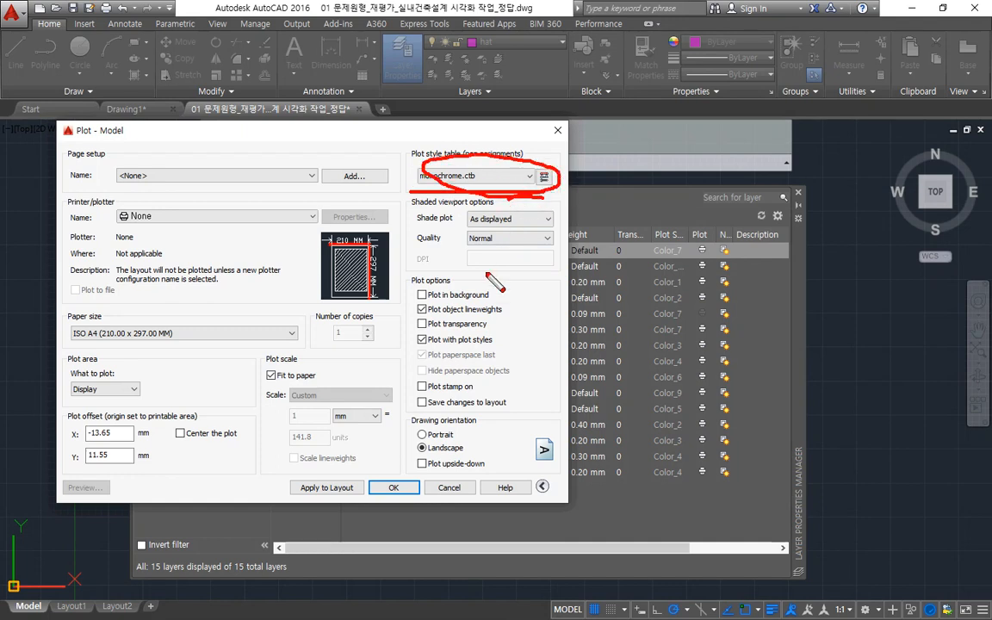
mouse_move(426, 428)
mouse_down()
mouse_move(418, 469)
mouse_move(569, 435)
mouse_move(479, 470)
mouse_move(443, 467)
mouse_up()
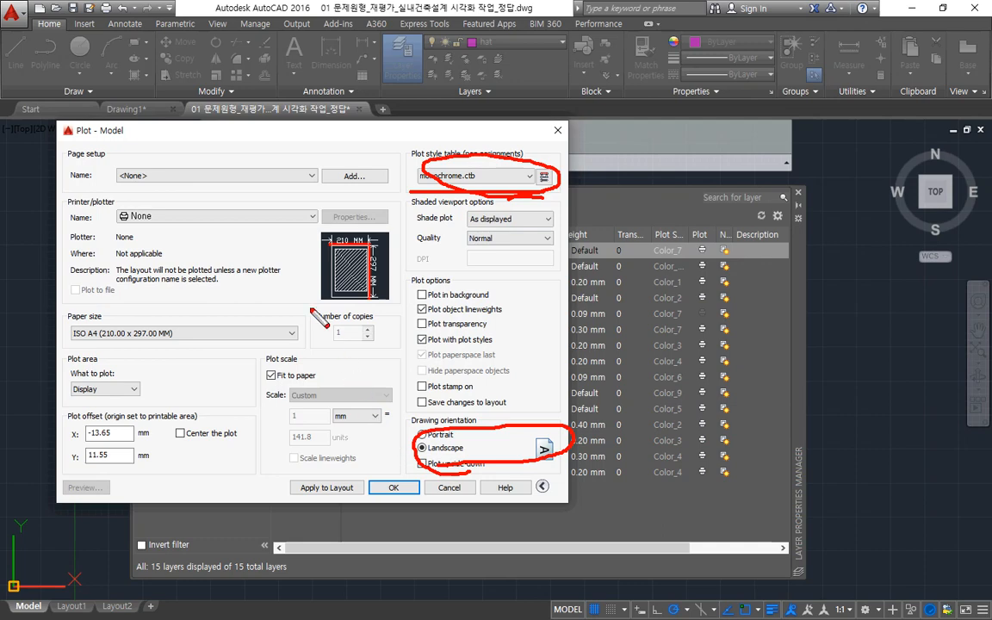
mouse_move(140, 248)
mouse_down()
mouse_move(125, 185)
mouse_move(157, 245)
mouse_up()
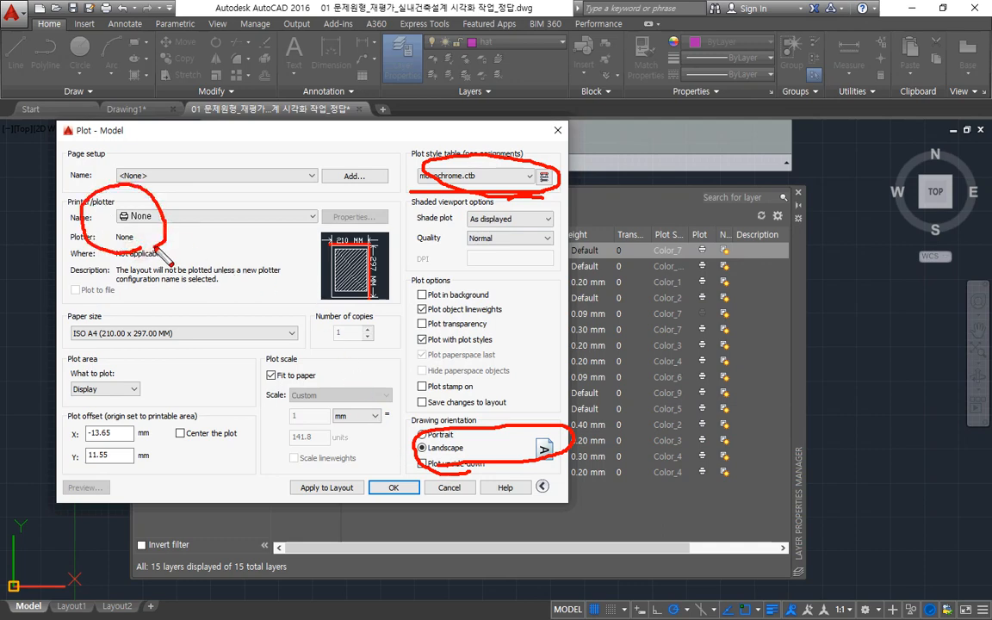
key(Escape)
Choose the HP Officejet 7110 series as the plotter and A4 as the paper size.
click(295, 217)
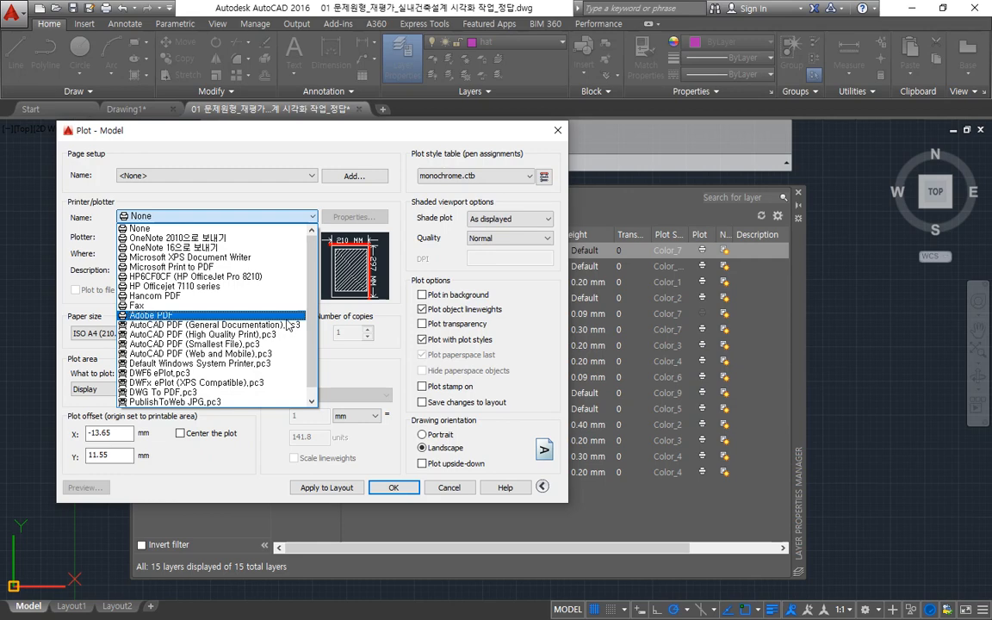
click(253, 290)
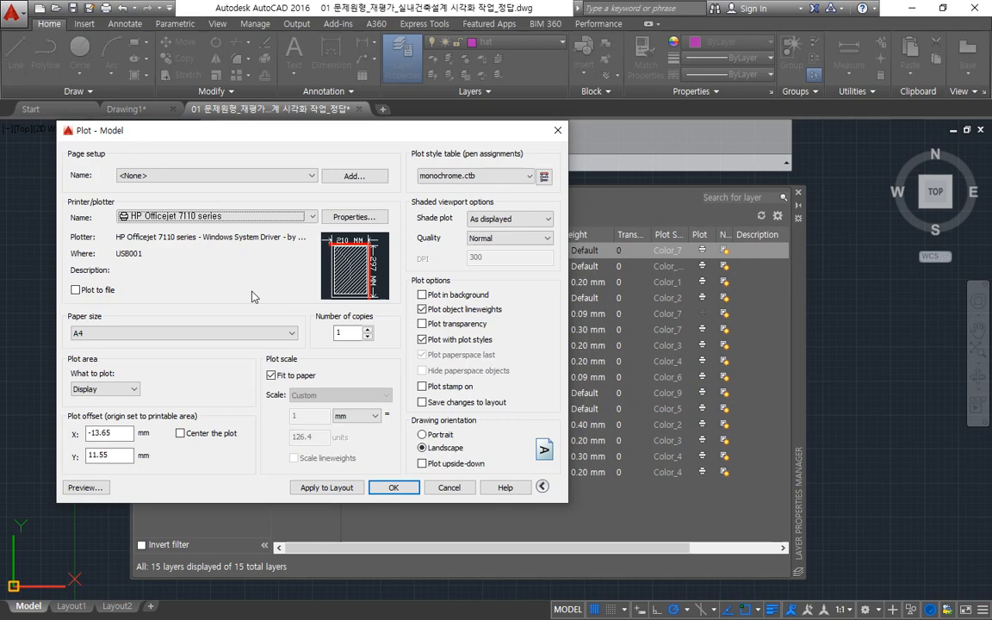
click(253, 332)
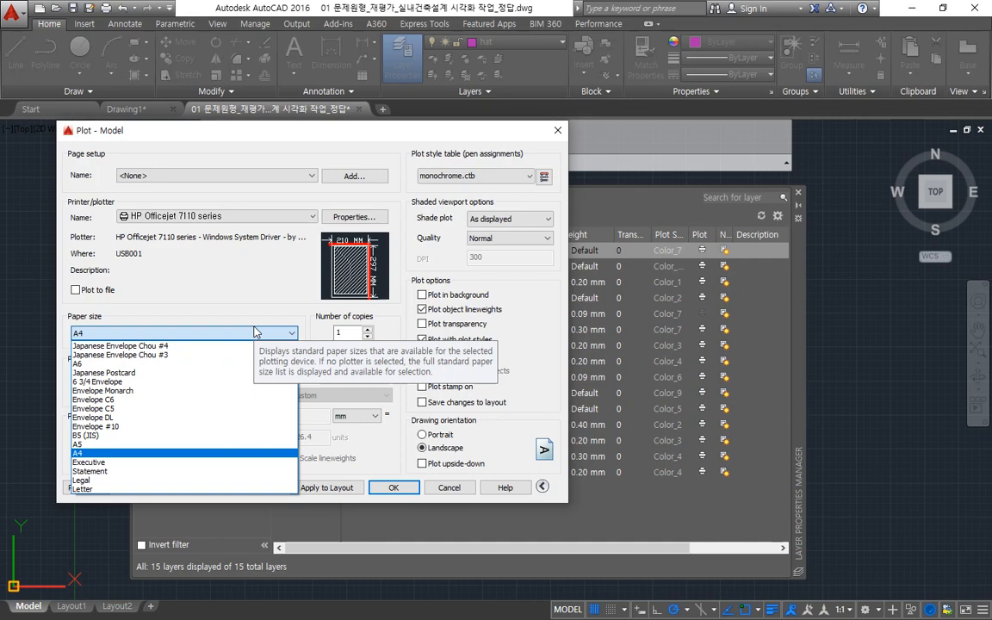
click(148, 453)
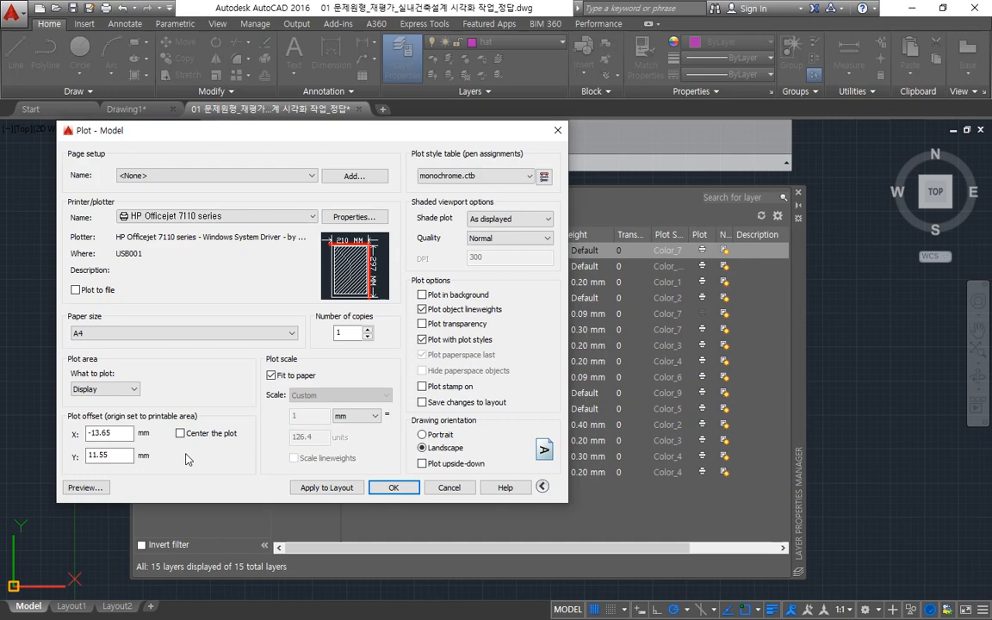
Set the plot area to a window spanning opposite corners of the sheet's inner border, closing the Layer Properties Manager to reach the drawing.
click(105, 388)
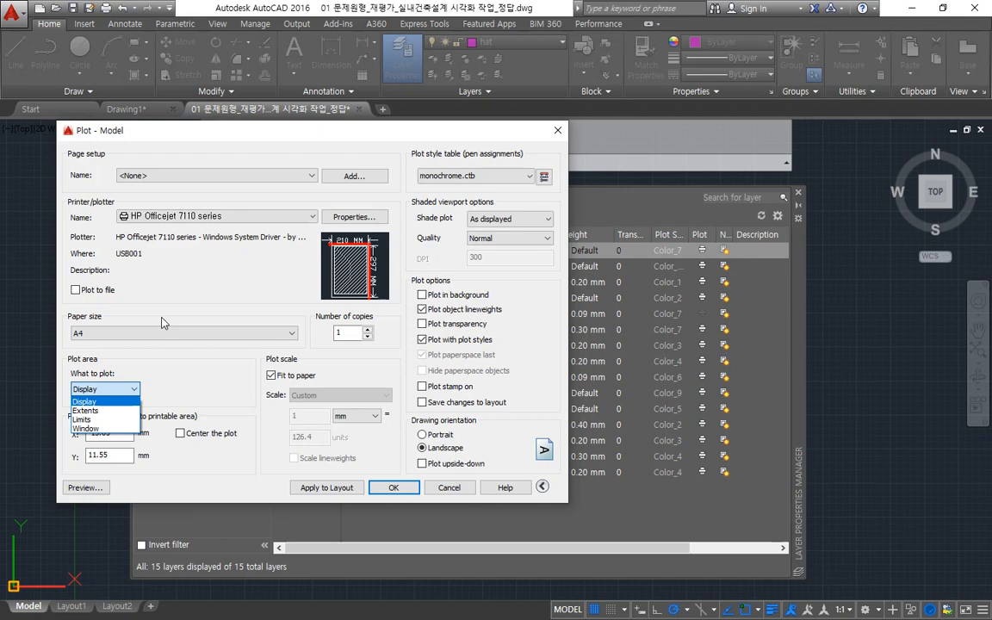
click(126, 428)
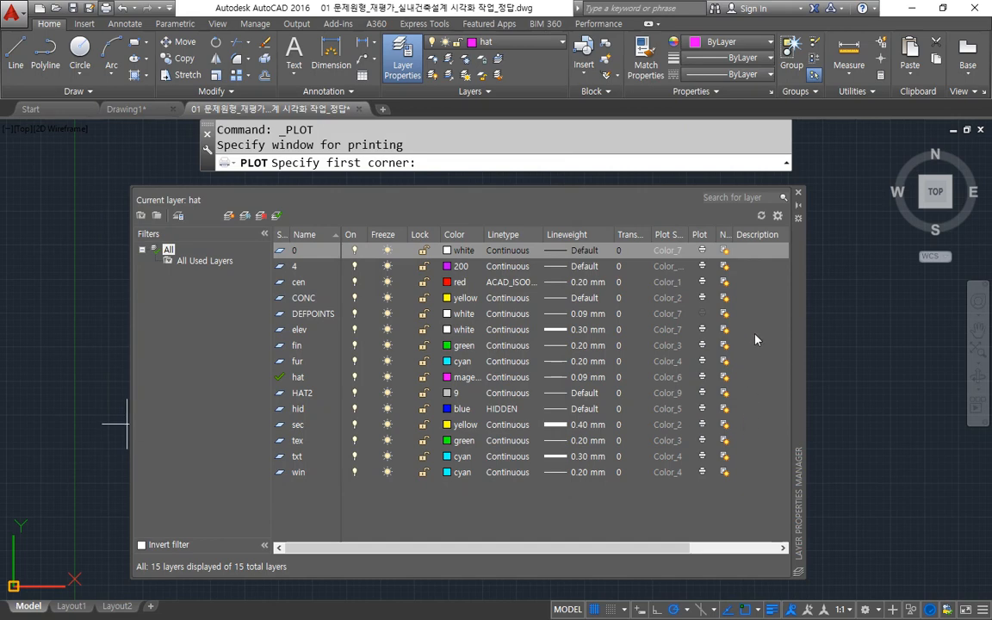
click(799, 192)
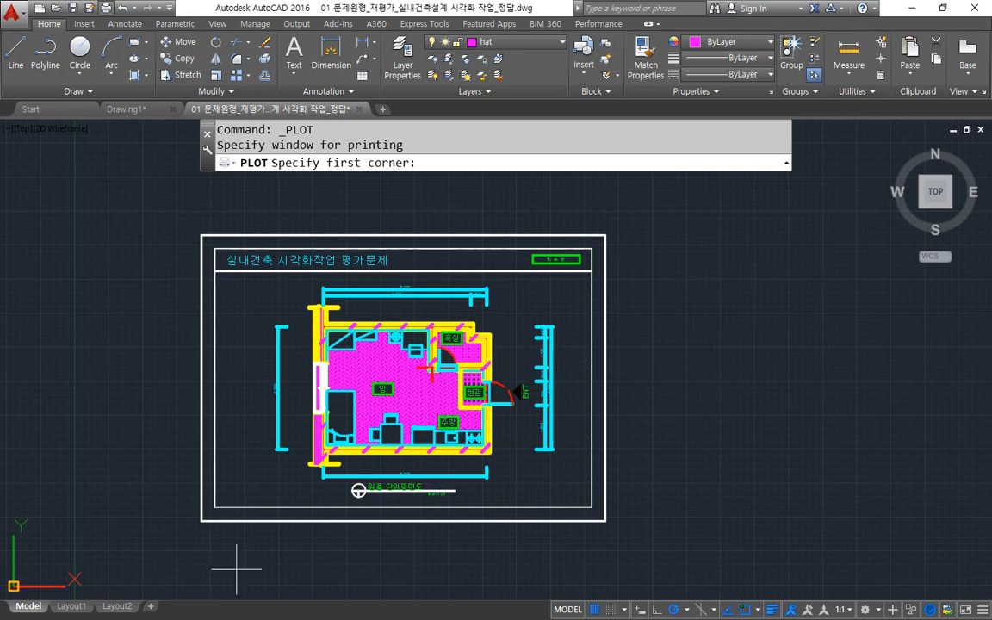
click(223, 508)
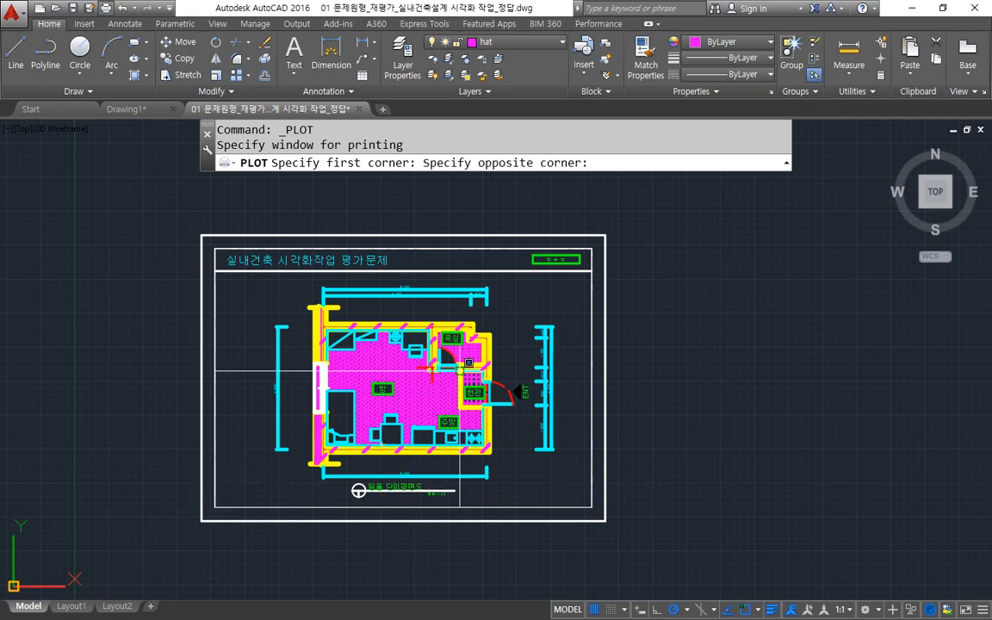
click(604, 242)
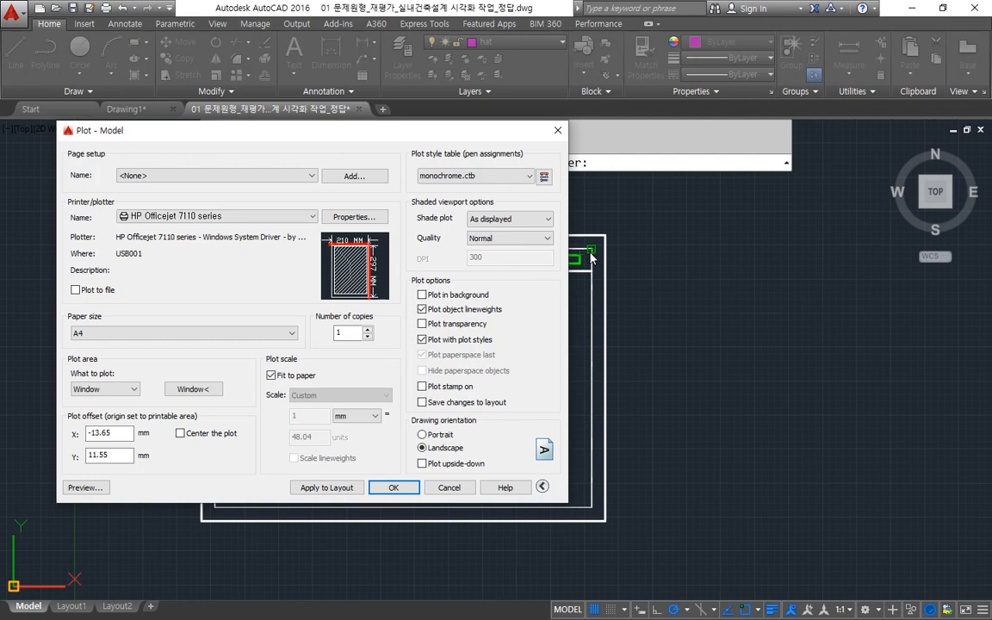
Redefine the plot area as a window spanning opposite corners of the sheet's outer border.
click(193, 389)
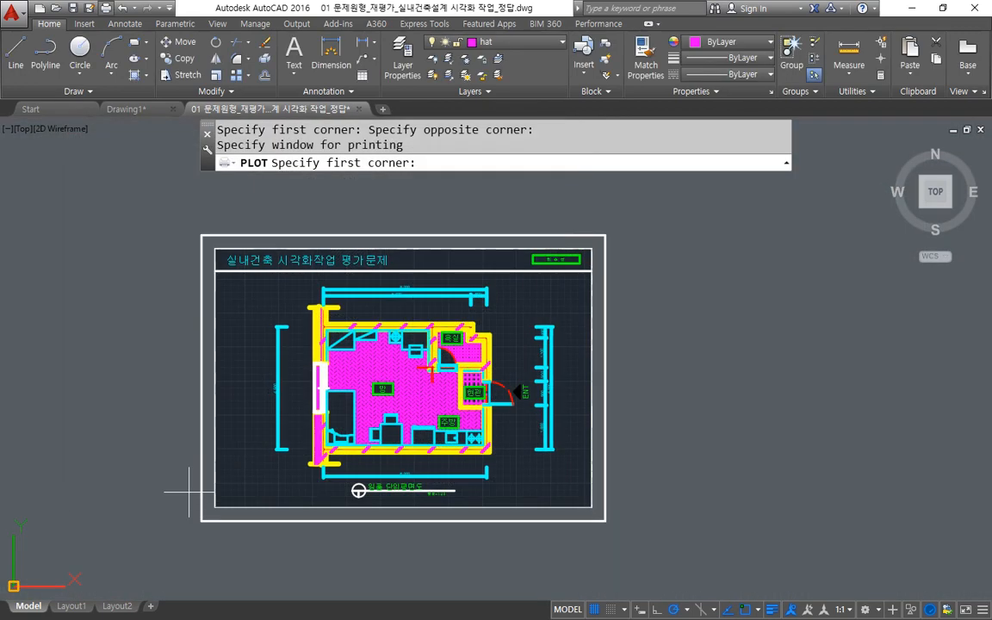
click(201, 520)
click(602, 236)
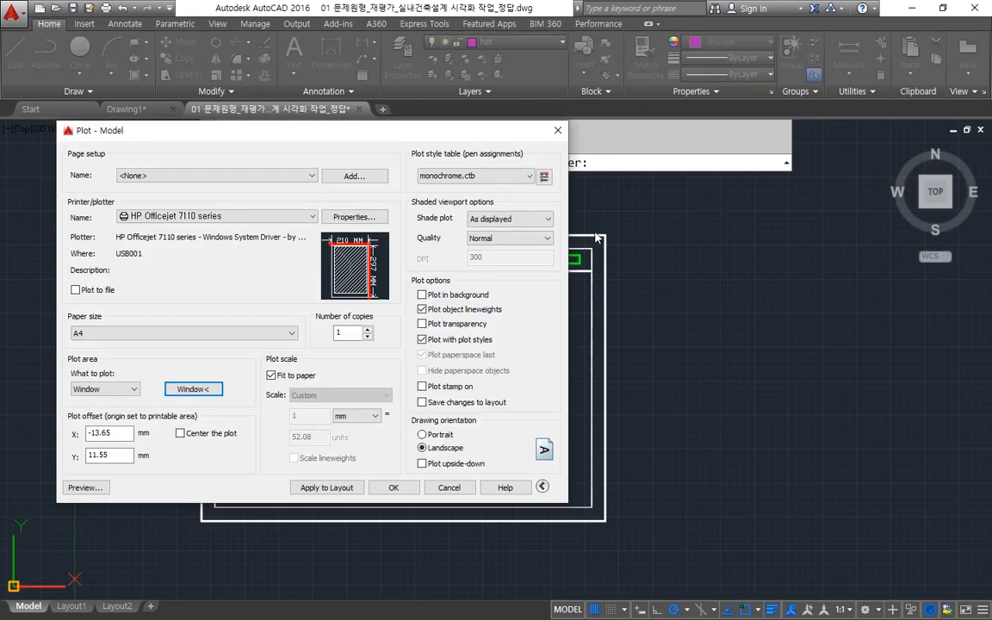
Redefine the plot area as a window spanning opposite corners of the sheet's inner border and centre the plot on the paper.
click(193, 389)
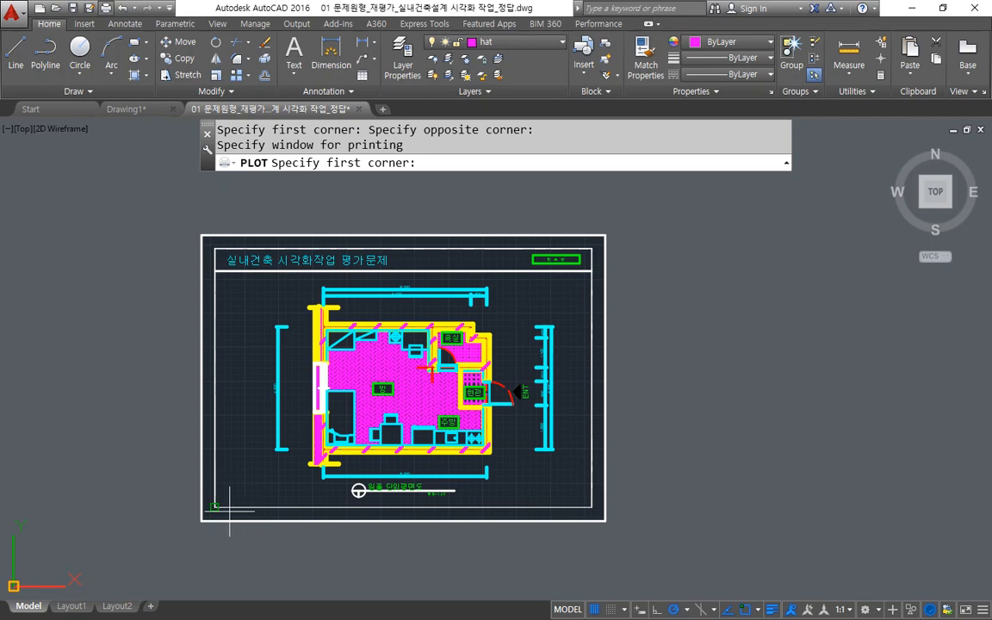
click(216, 507)
click(593, 253)
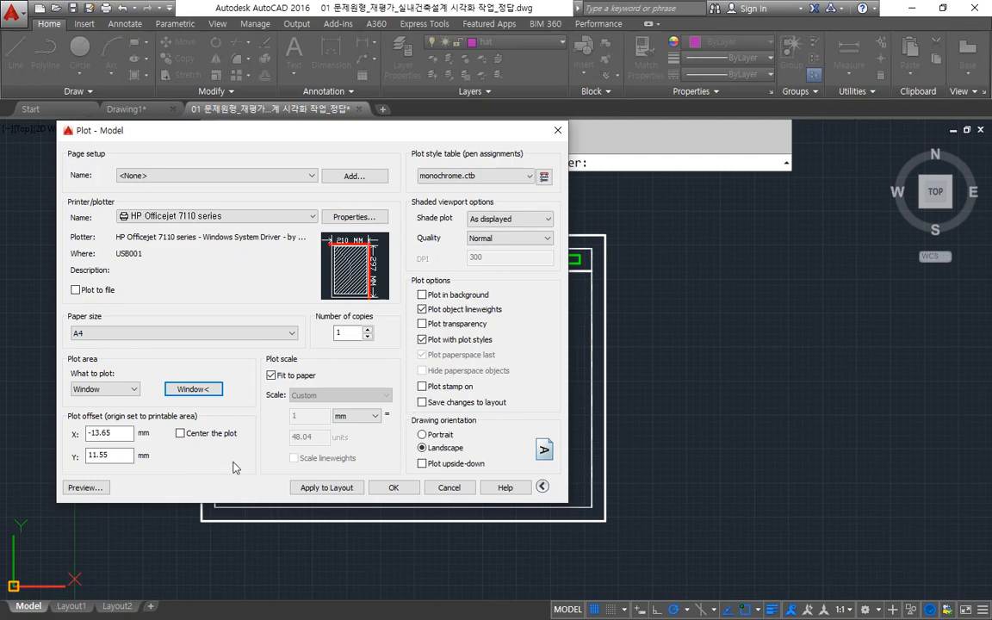
click(226, 435)
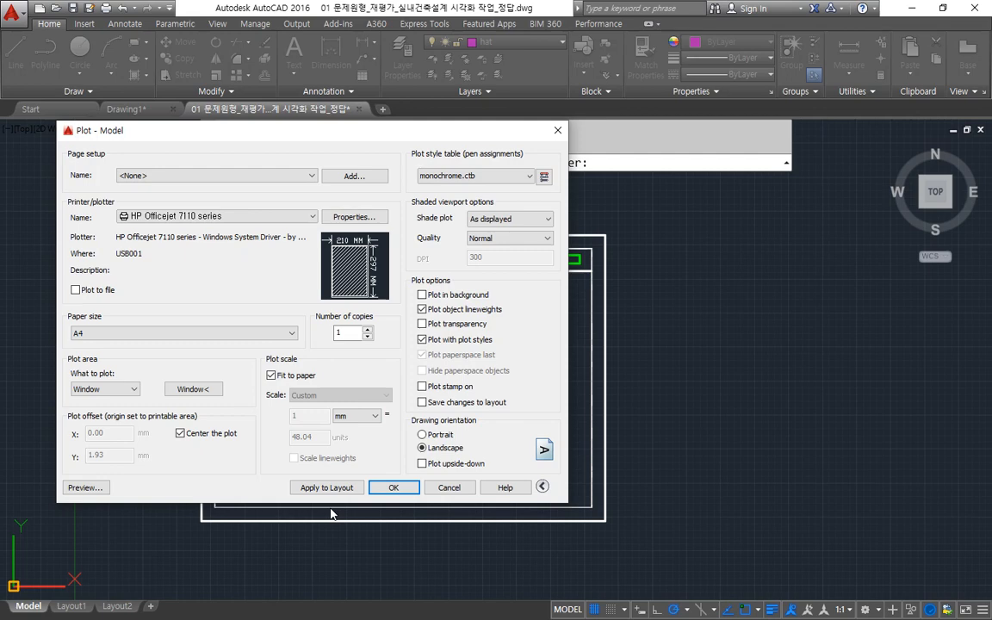
Turn off Fit to paper, set the plot scale to 1 mm = 50 units and apply the settings to the layout.
click(271, 375)
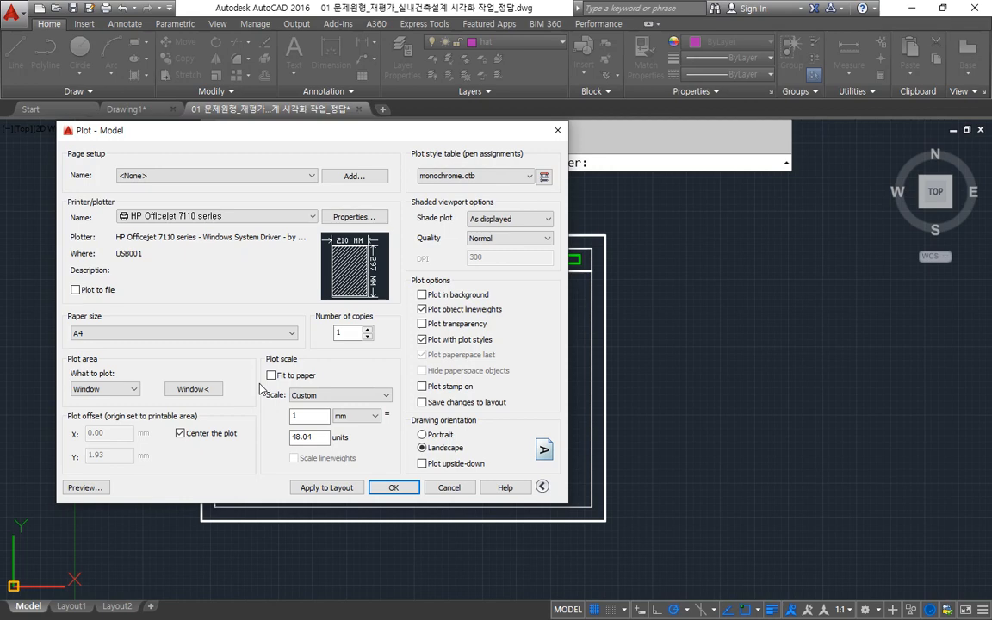
double_click(312, 438)
text(50)
click(327, 488)
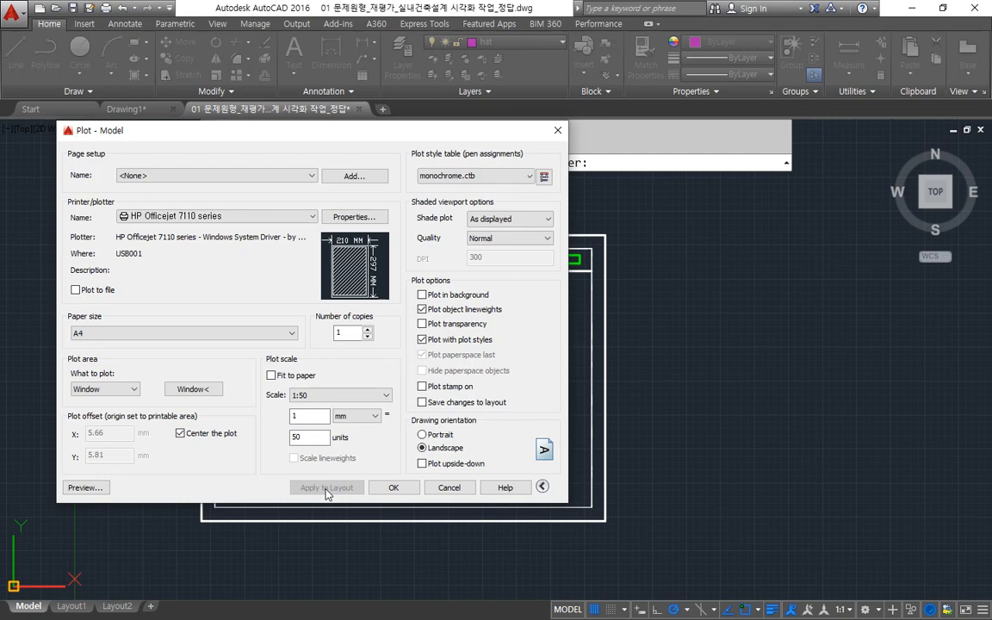
Preview the plot and send the drawing to the printer, continuing despite the differing annotation scale.
click(86, 488)
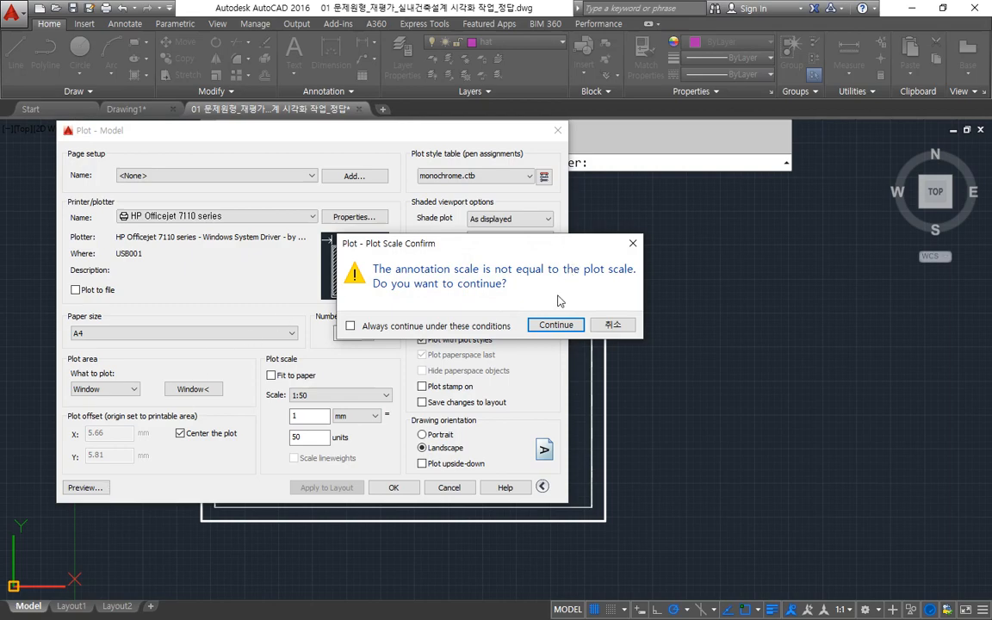
click(556, 325)
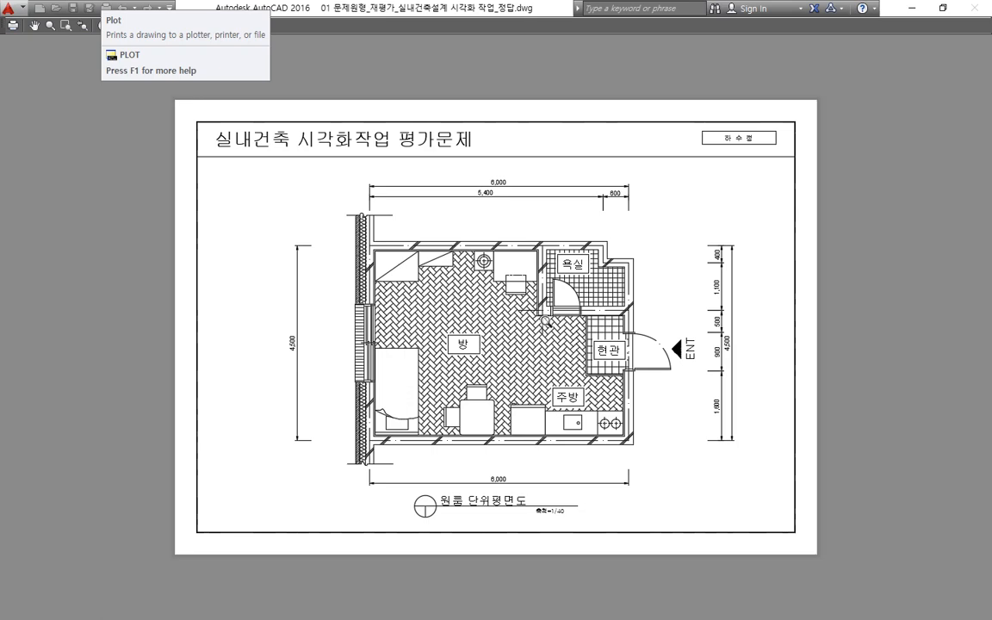
key(Escape)
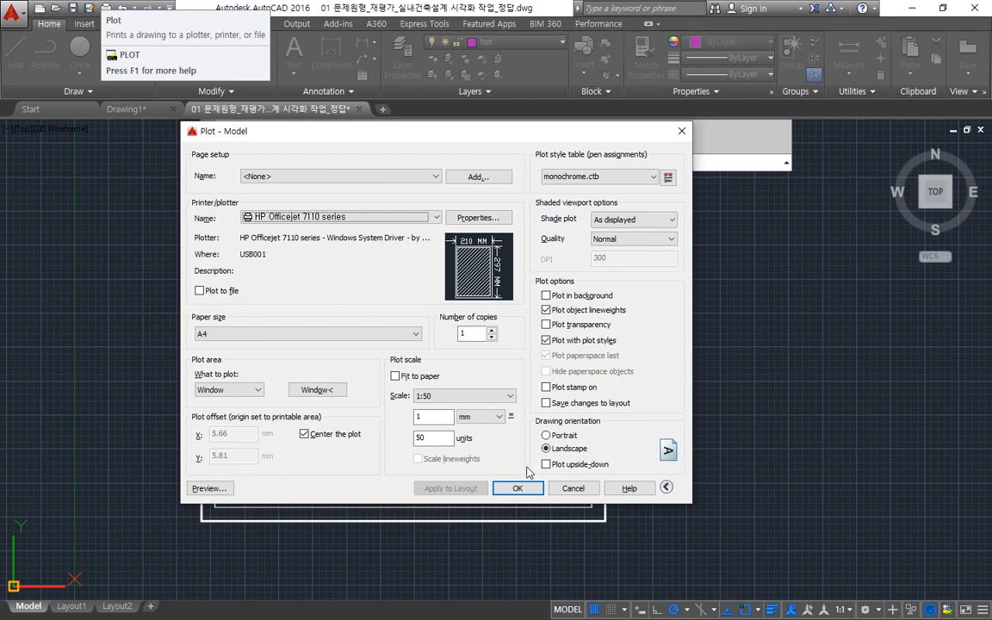
click(519, 488)
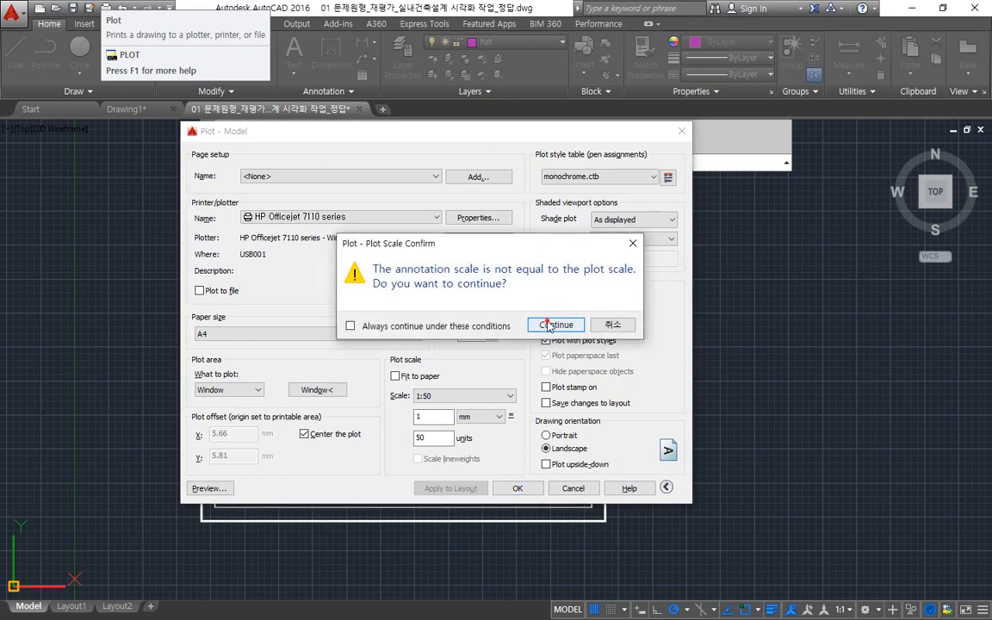
click(546, 324)
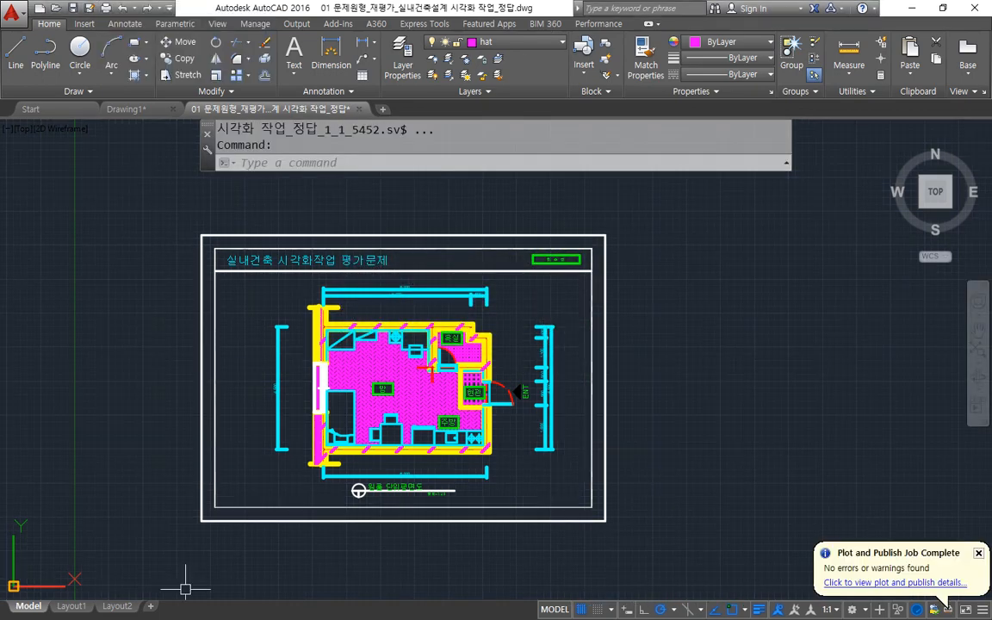
Switch to the Notepad notes and review the line listing layout, pagesetup, mvsetup, mspace and pspace.
key(alt+Tab)
drag(365, 110, 402, 99)
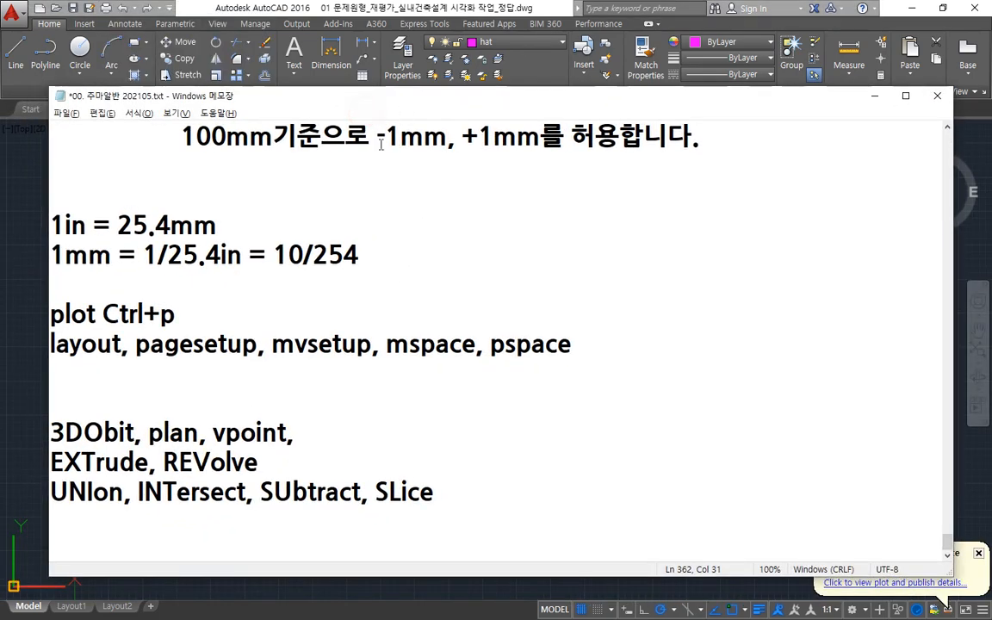
drag(37, 363, 633, 362)
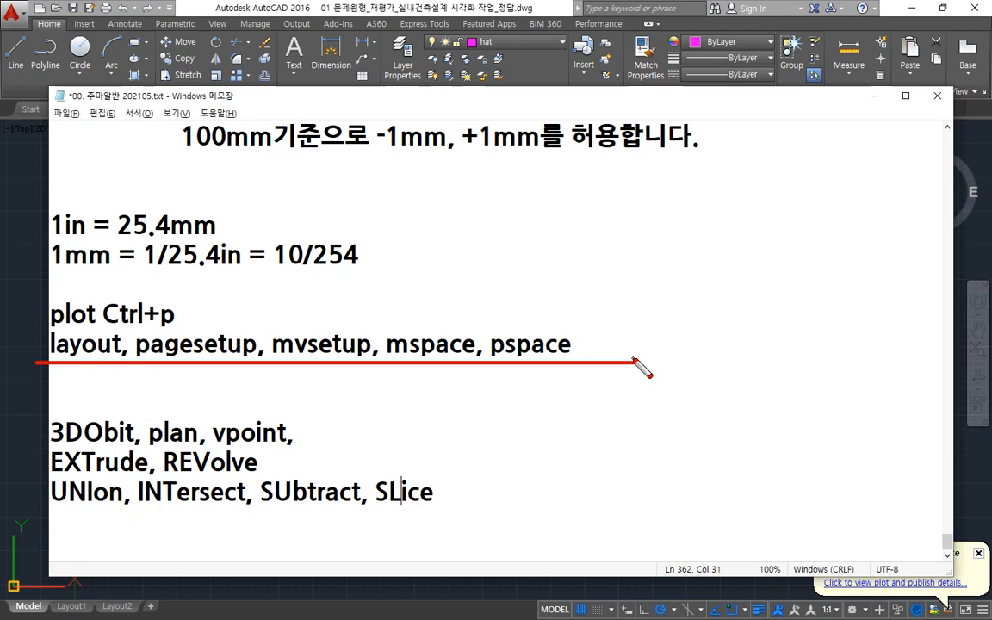
key(Escape)
Switch back to AutoCAD and restore its window to a smaller size over the notes.
click(412, 5)
mouse_move(248, 7)
mouse_down()
mouse_move(189, 67)
mouse_move(303, 60)
mouse_up()
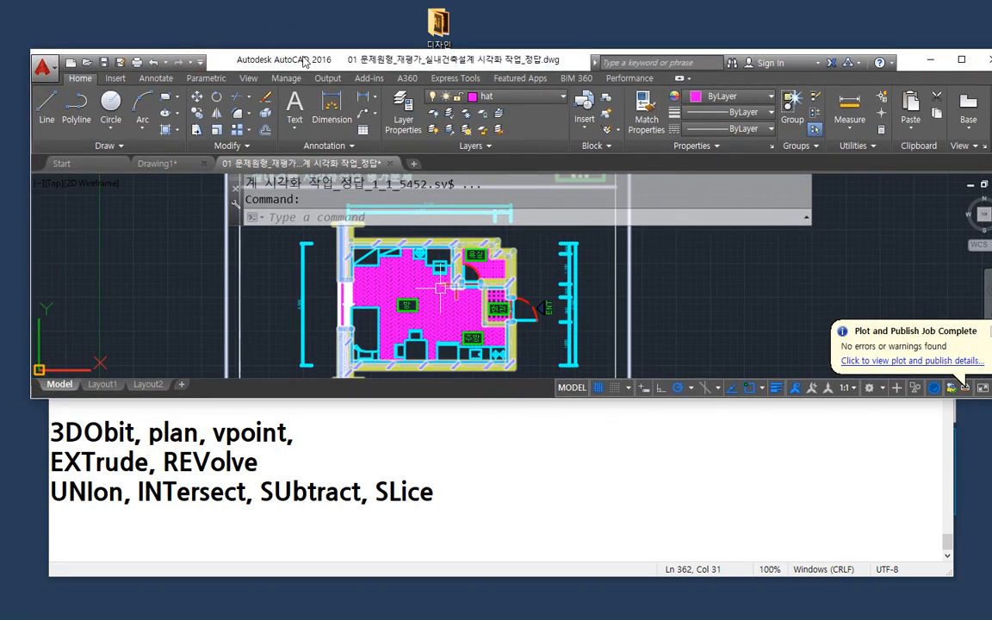
mouse_move(64, 420)
mouse_down()
mouse_move(28, 405)
mouse_move(157, 355)
mouse_move(193, 362)
mouse_move(99, 401)
mouse_move(52, 406)
mouse_move(34, 424)
mouse_up()
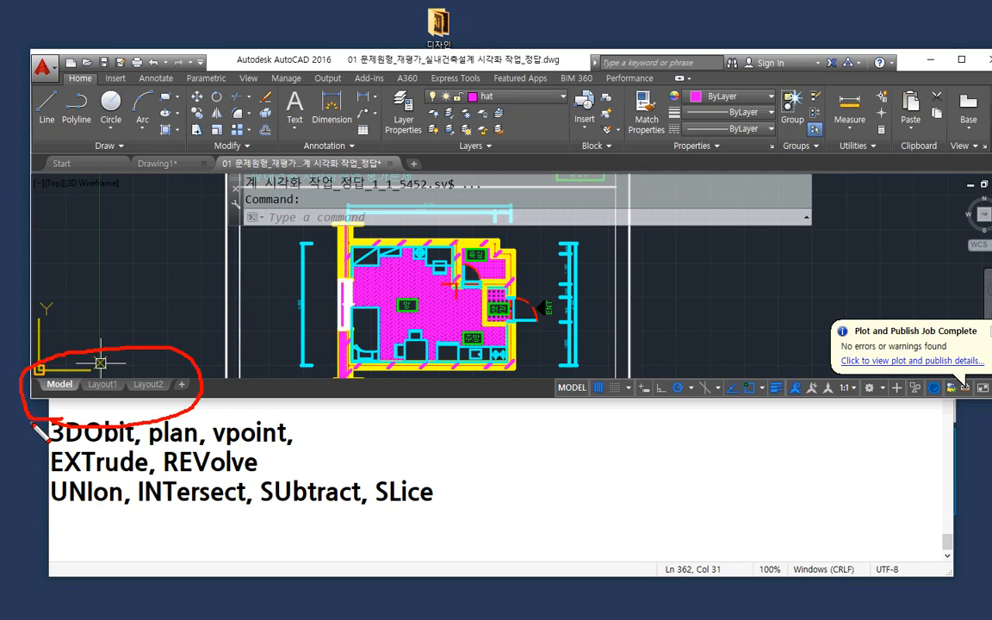
key(e)
mouse_move(192, 402)
mouse_down()
mouse_move(174, 399)
mouse_move(187, 374)
mouse_move(195, 407)
mouse_up()
mouse_move(195, 330)
mouse_down()
mouse_move(184, 375)
mouse_move(194, 369)
mouse_move(174, 372)
mouse_up()
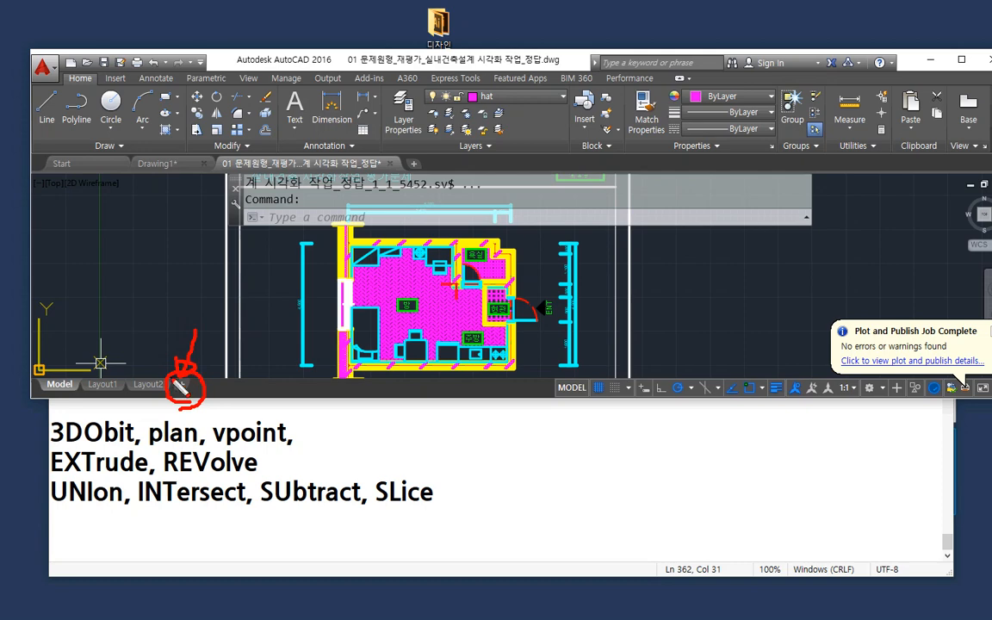
Add three new layouts to the drawing after Layout2.
click(182, 384)
click(227, 384)
click(273, 385)
right_click(277, 388)
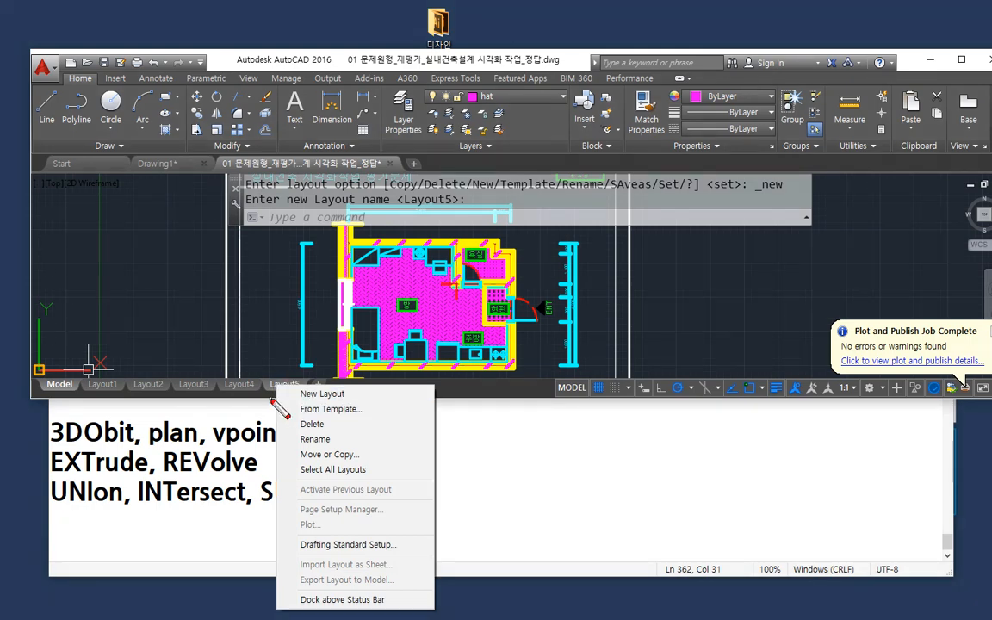
mouse_move(257, 369)
mouse_down()
mouse_move(259, 393)
mouse_move(405, 438)
mouse_move(352, 379)
mouse_move(283, 452)
mouse_move(354, 485)
mouse_up()
drag(347, 378, 356, 485)
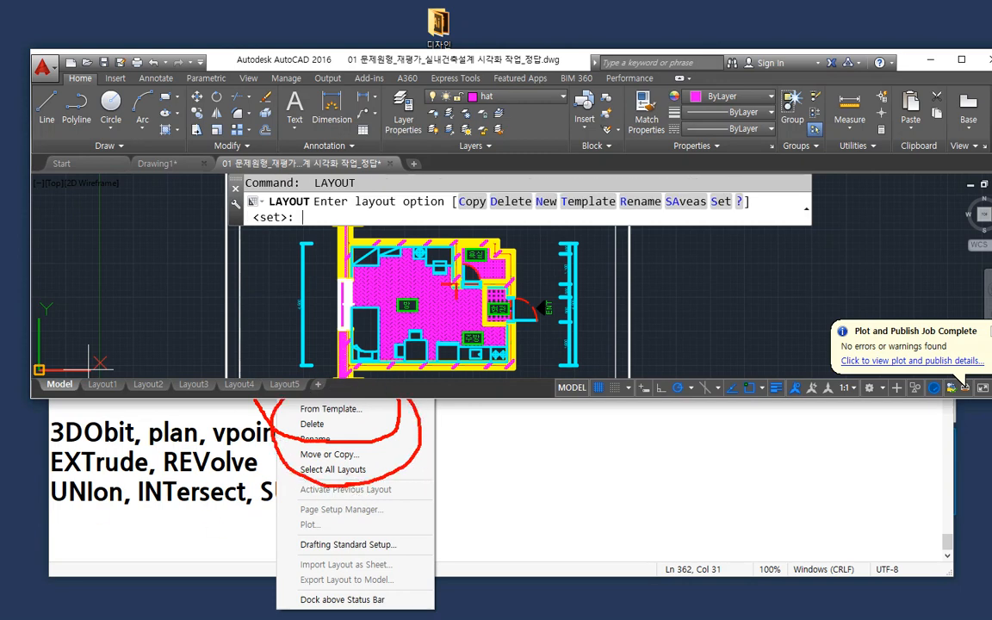
key(Escape)
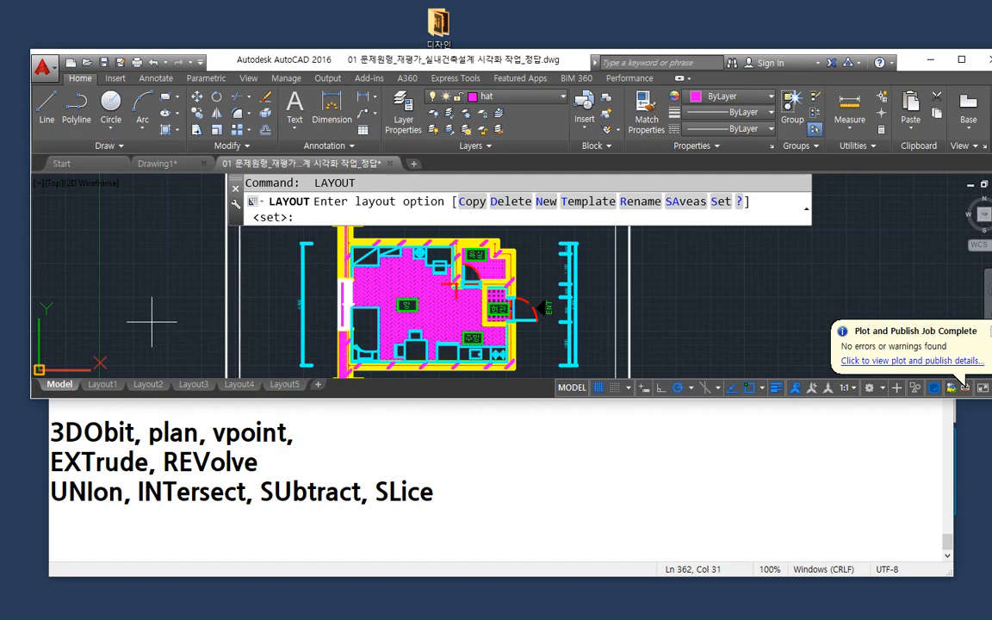
key(Escape)
key(Escape)
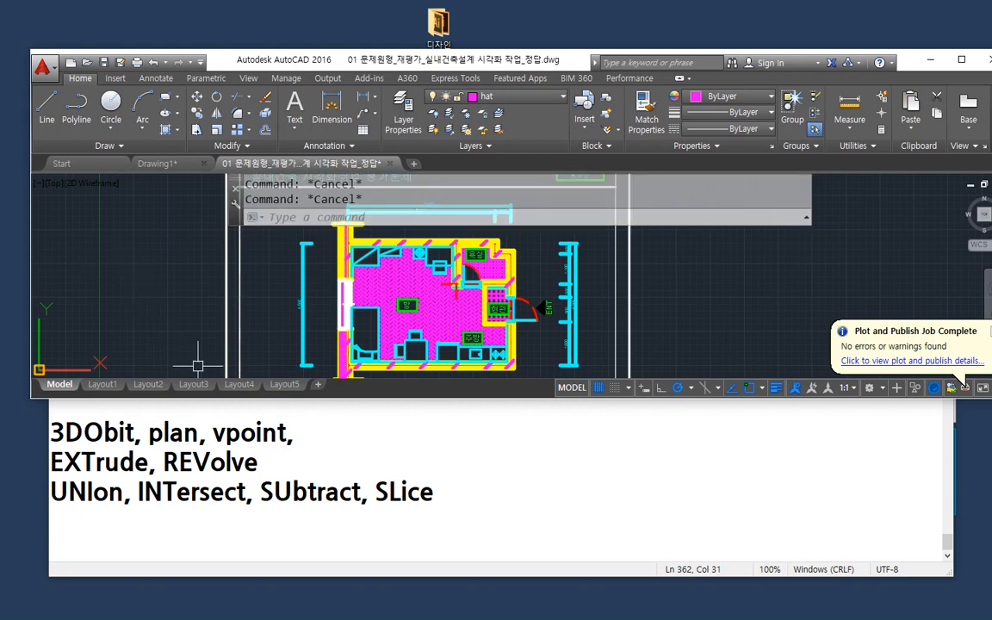
Delete the three newly added layouts one after another, starting with the last one.
right_click(271, 388)
click(297, 426)
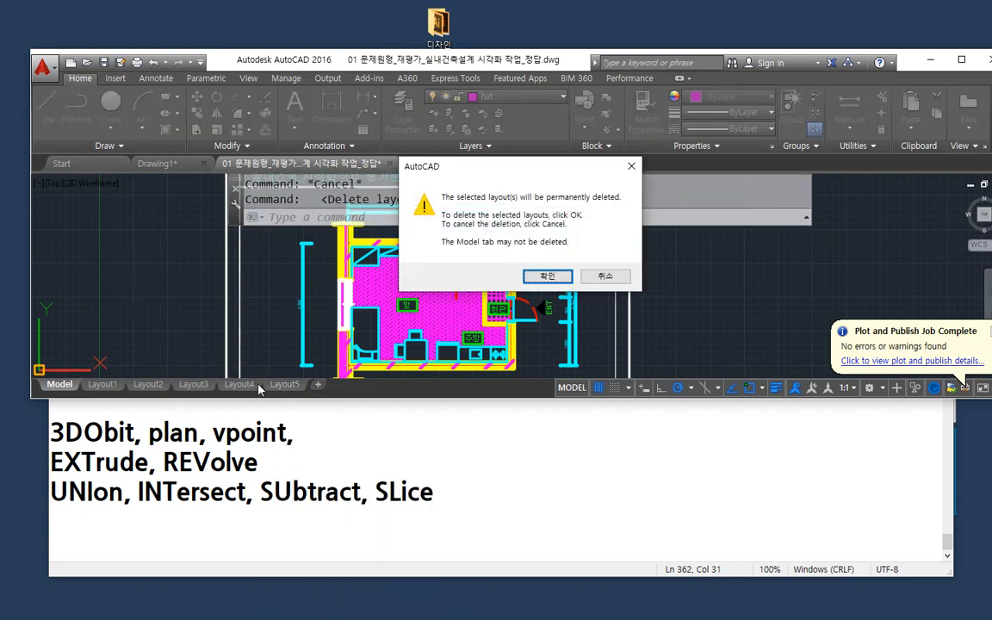
key(Return)
right_click(241, 388)
click(255, 423)
key(Return)
right_click(194, 385)
click(230, 423)
key(Return)
Delete Layout2 from the drawing and confirm its permanent removal.
right_click(148, 385)
click(183, 427)
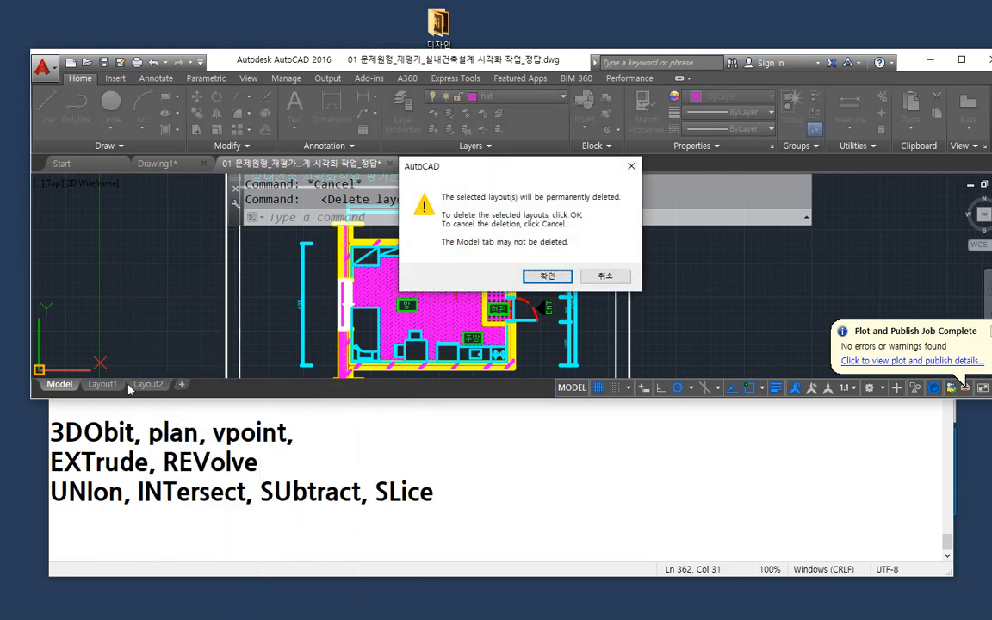
key(Return)
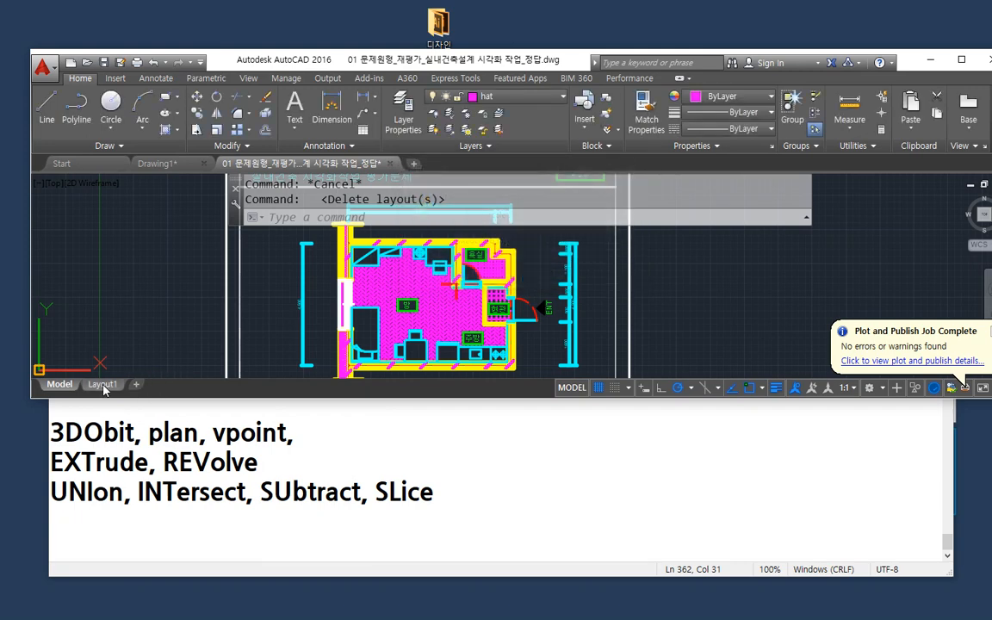
mouse_move(104, 388)
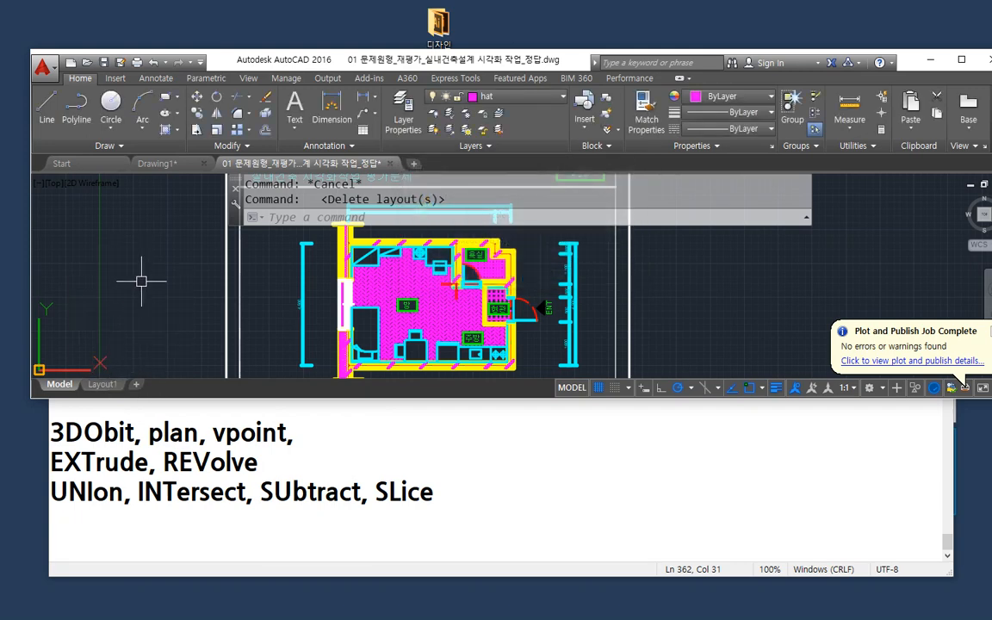
Switch to the Notepad notes and place the cursor on the blank line below the layout commands.
click(426, 475)
click(397, 379)
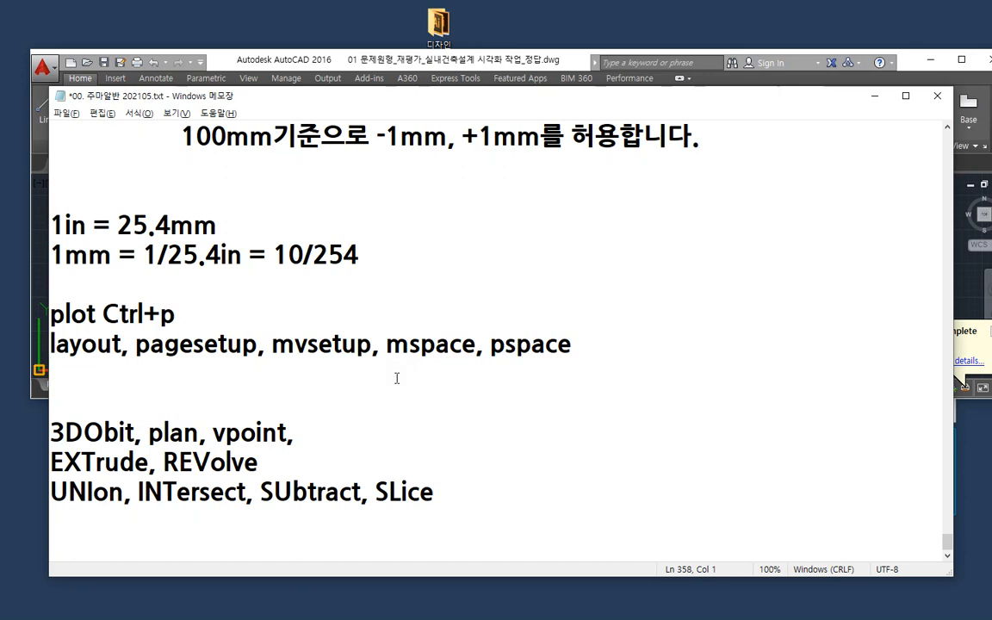
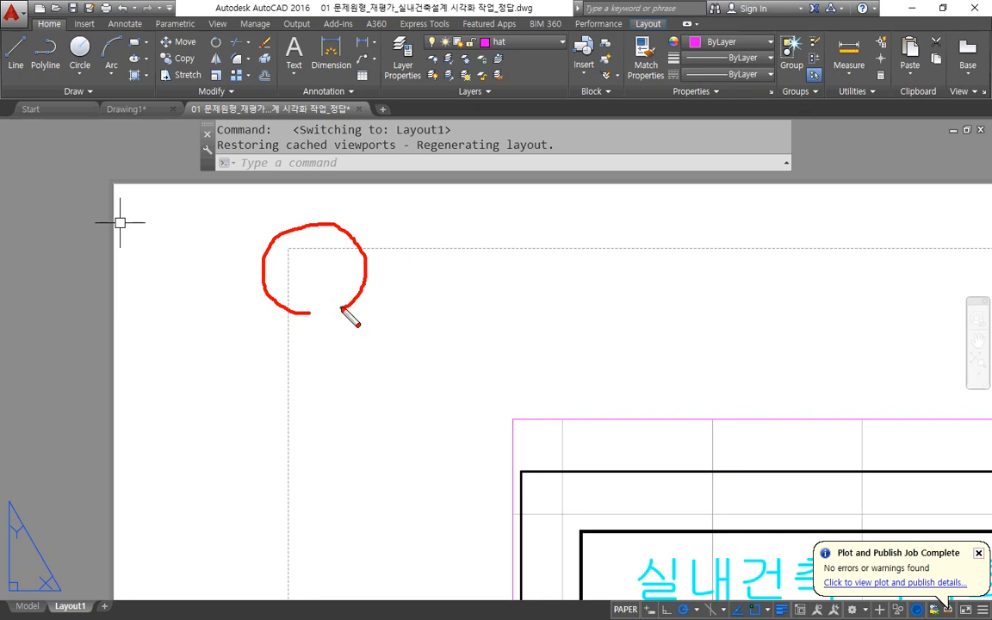
mouse_move(245, 398)
mouse_down()
mouse_move(215, 407)
mouse_move(129, 362)
mouse_move(115, 410)
mouse_move(289, 376)
mouse_move(290, 431)
mouse_up()
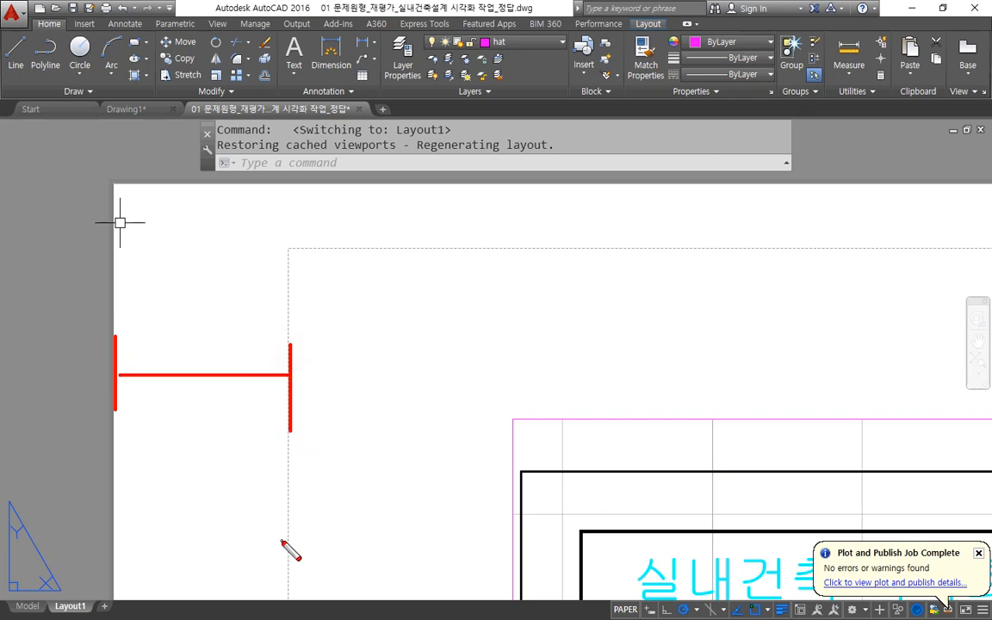
scroll(521, 370, down, 5)
mouse_move(527, 517)
mouse_down()
mouse_move(343, 349)
mouse_move(606, 416)
mouse_move(496, 474)
mouse_up()
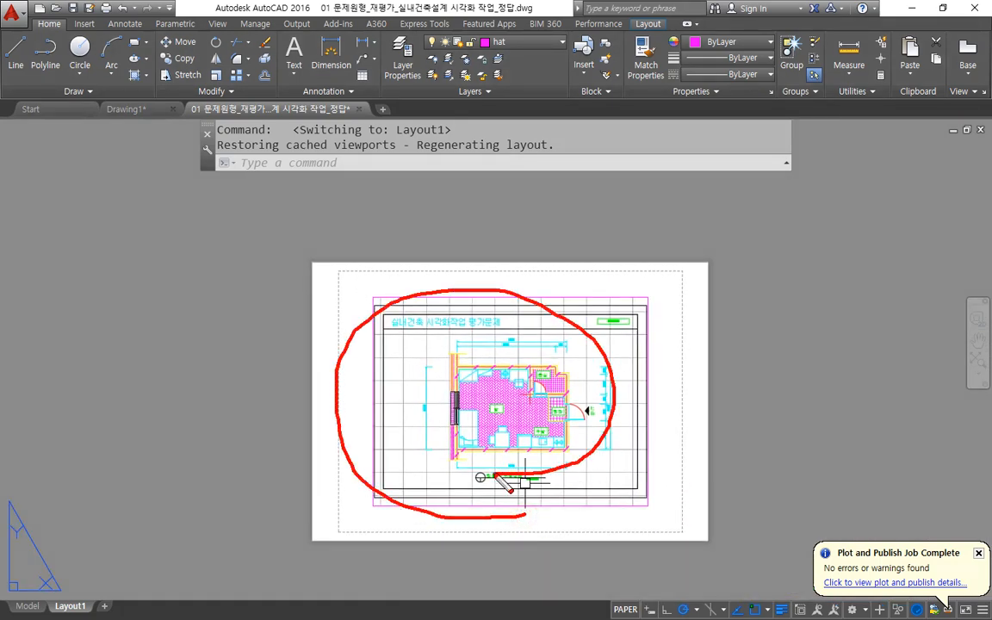
scroll(527, 482, up, 3)
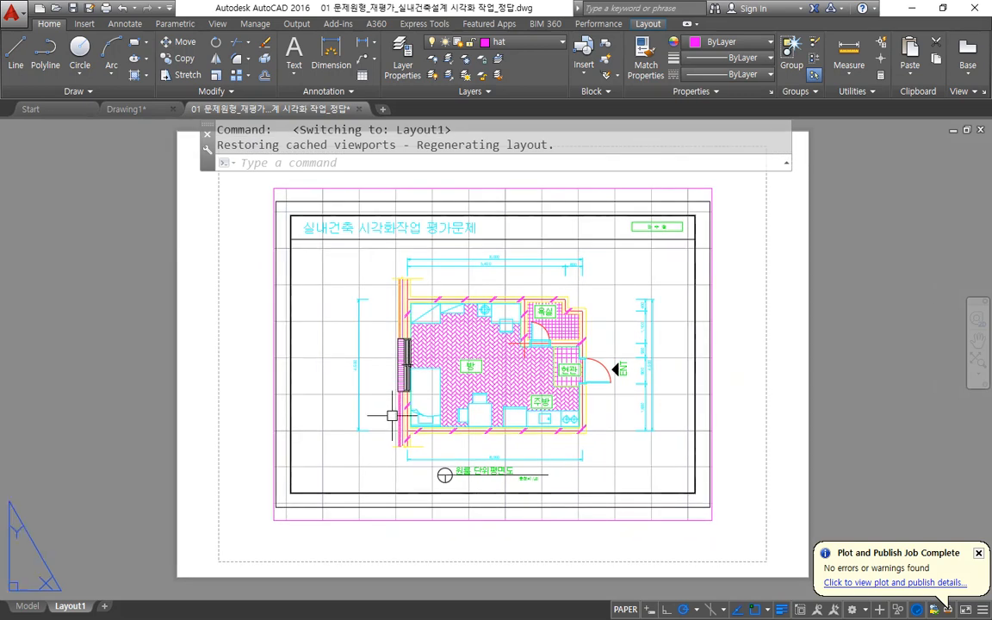
Create a copy of Layout1 and place it at the end of the layouts.
right_click(74, 607)
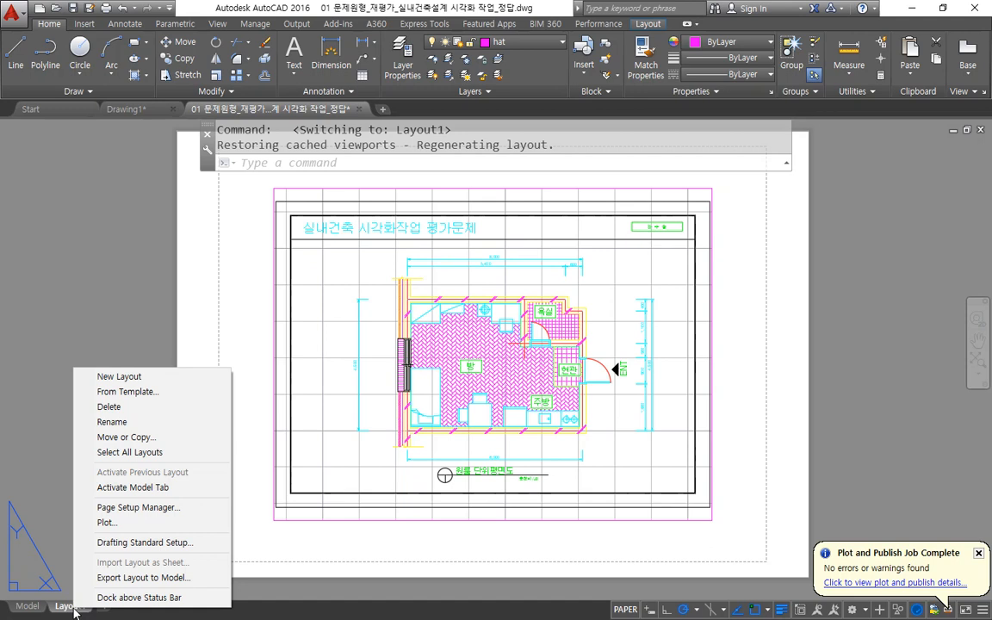
click(121, 437)
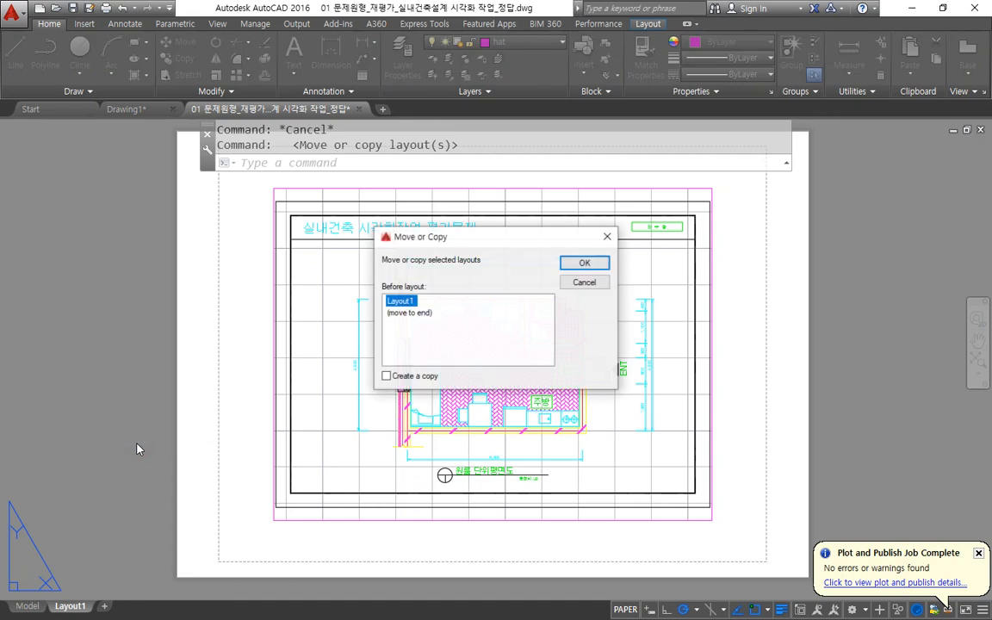
click(397, 376)
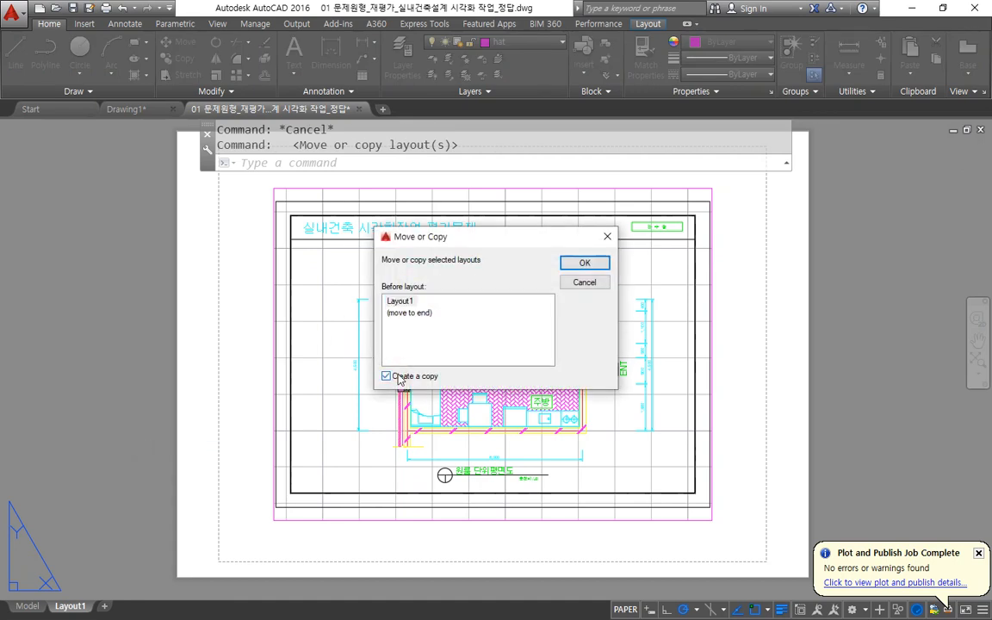
click(408, 315)
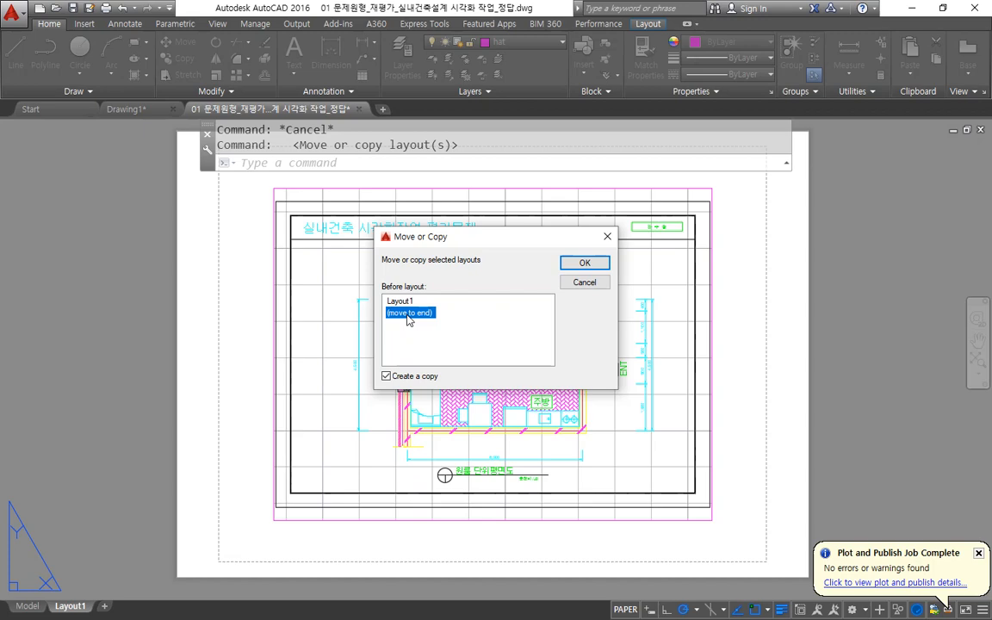
click(584, 265)
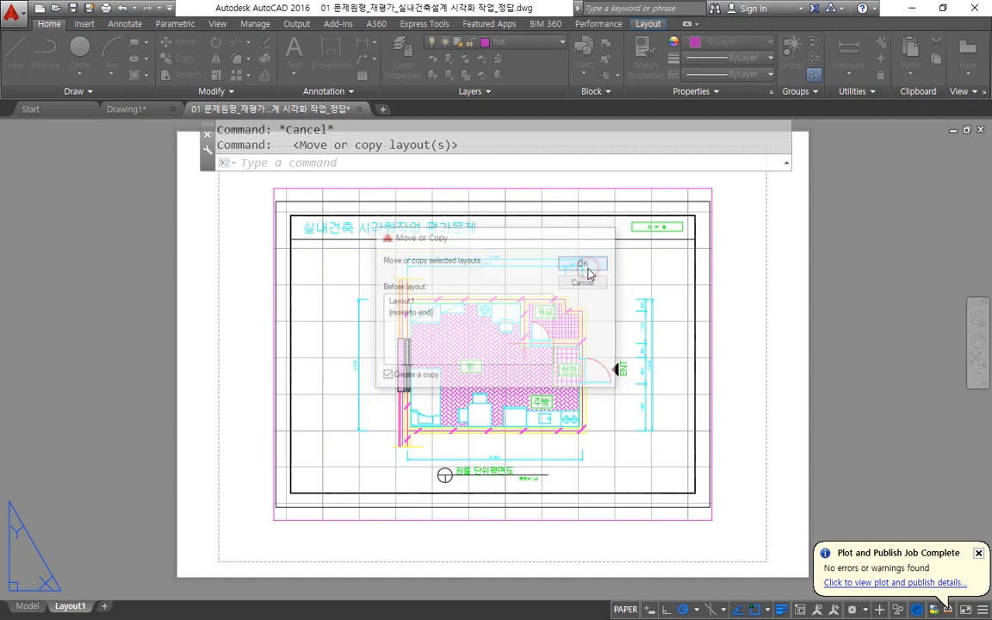
Compare Layout1 with its copy by switching between the two layouts, finishing on Layout1.
click(119, 606)
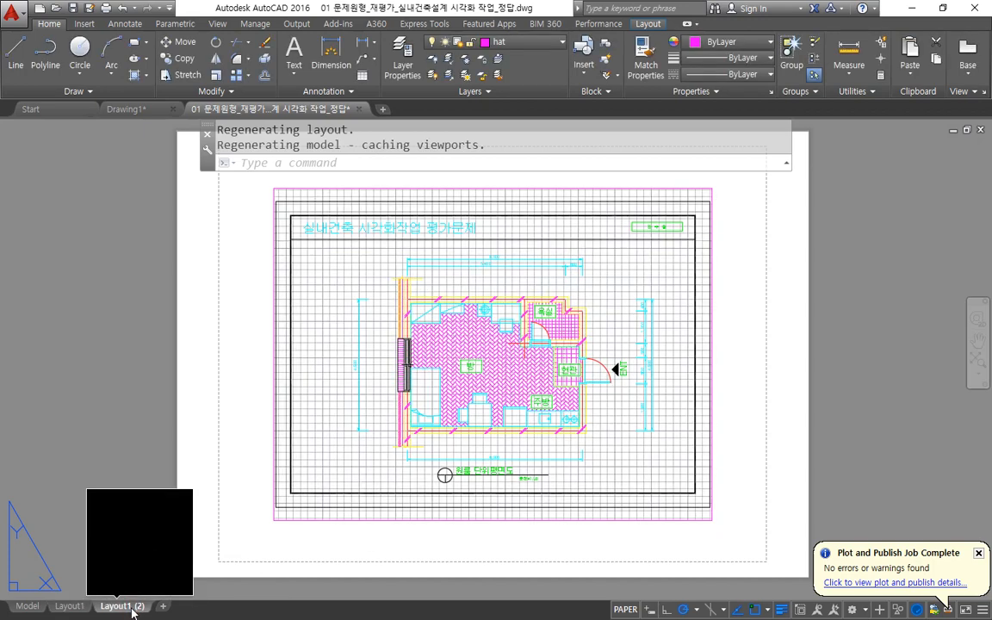
click(72, 606)
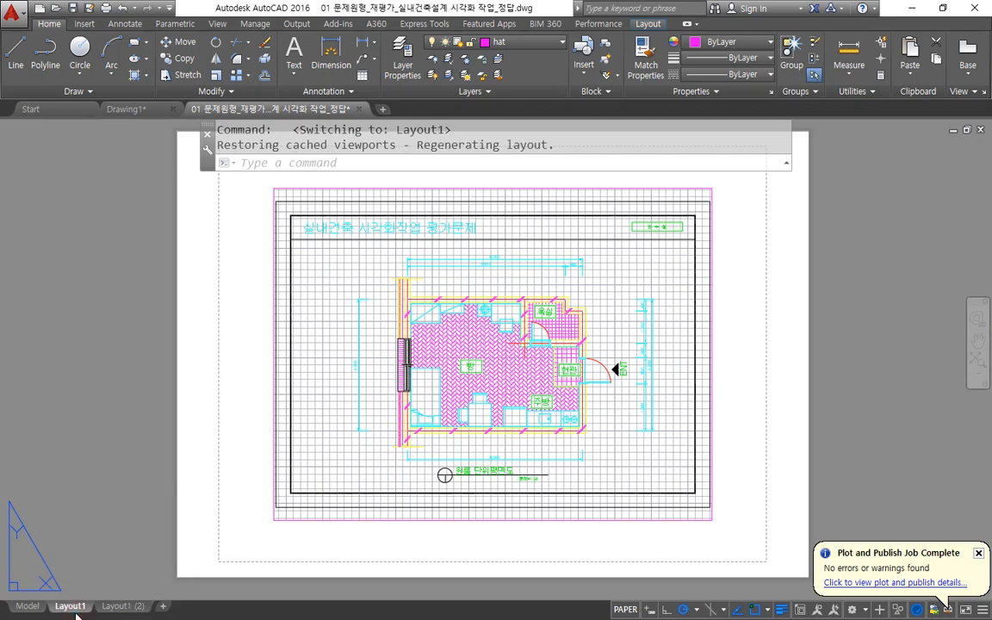
click(123, 609)
click(70, 609)
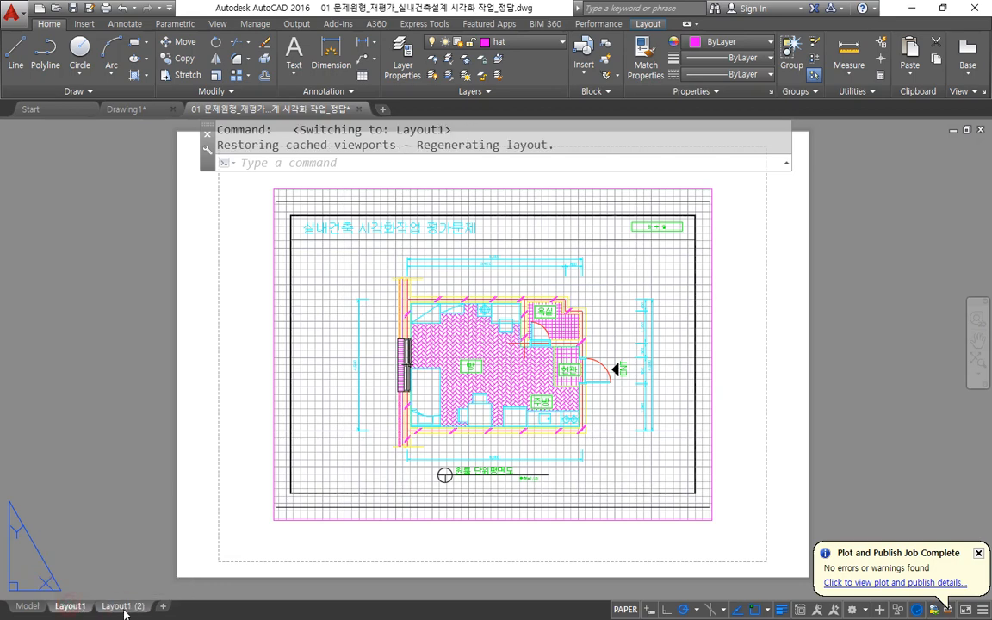
click(133, 612)
click(70, 606)
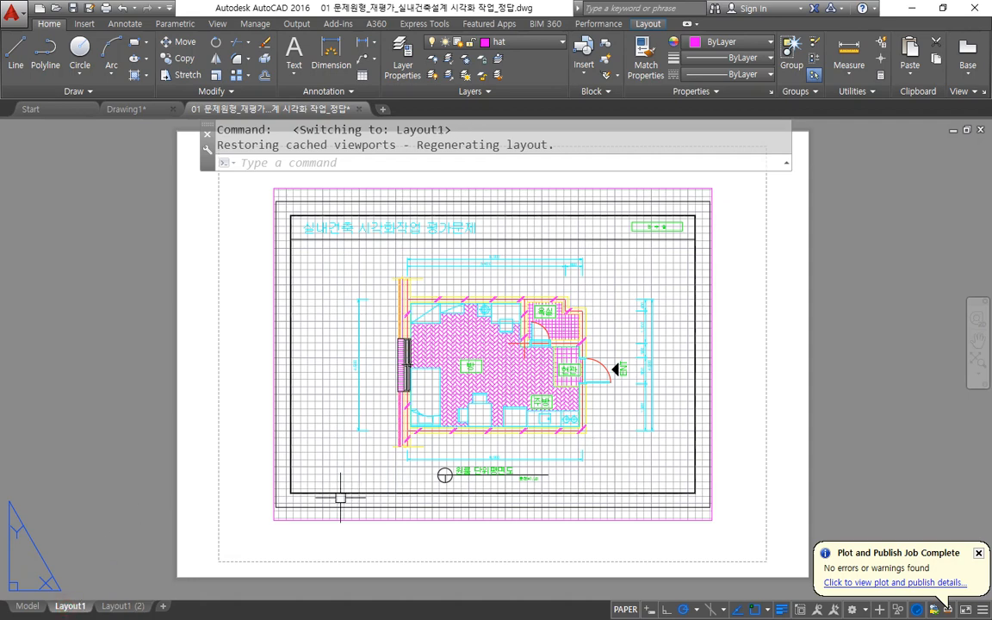
Switch to the Notepad notes, highlight the word pagesetup in the layout commands line, and return to the AutoCAD drawing.
right_click(72, 608)
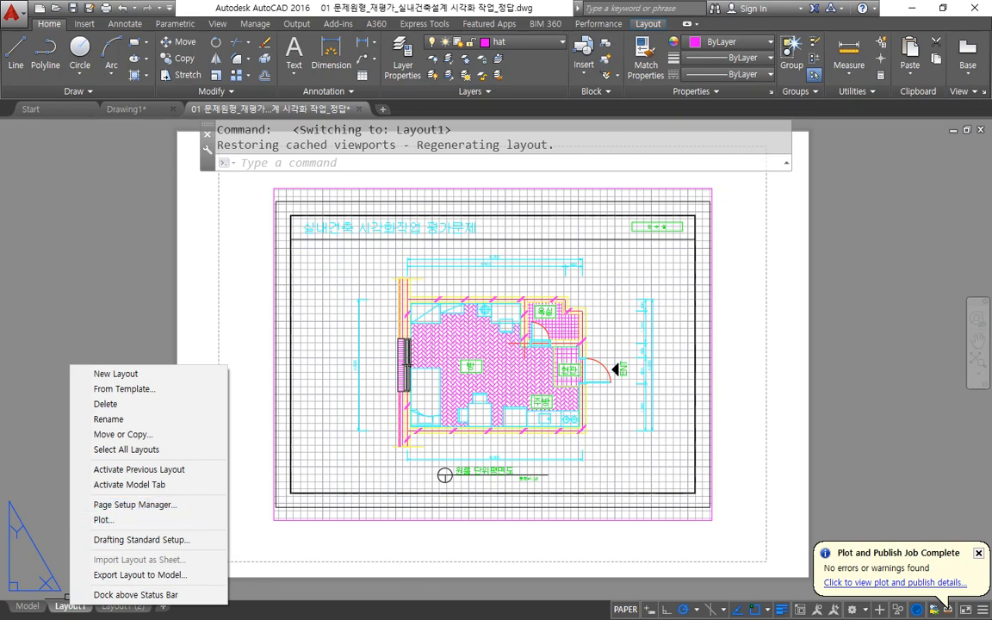
key(alt+Tab)
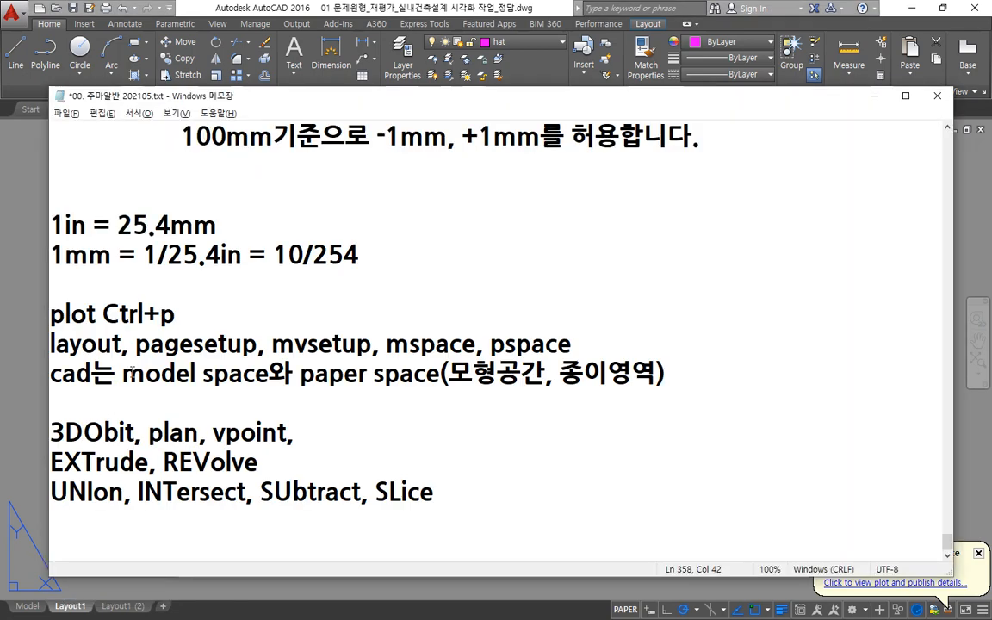
mouse_move(122, 345)
mouse_down()
mouse_move(258, 344)
mouse_move(138, 344)
mouse_up()
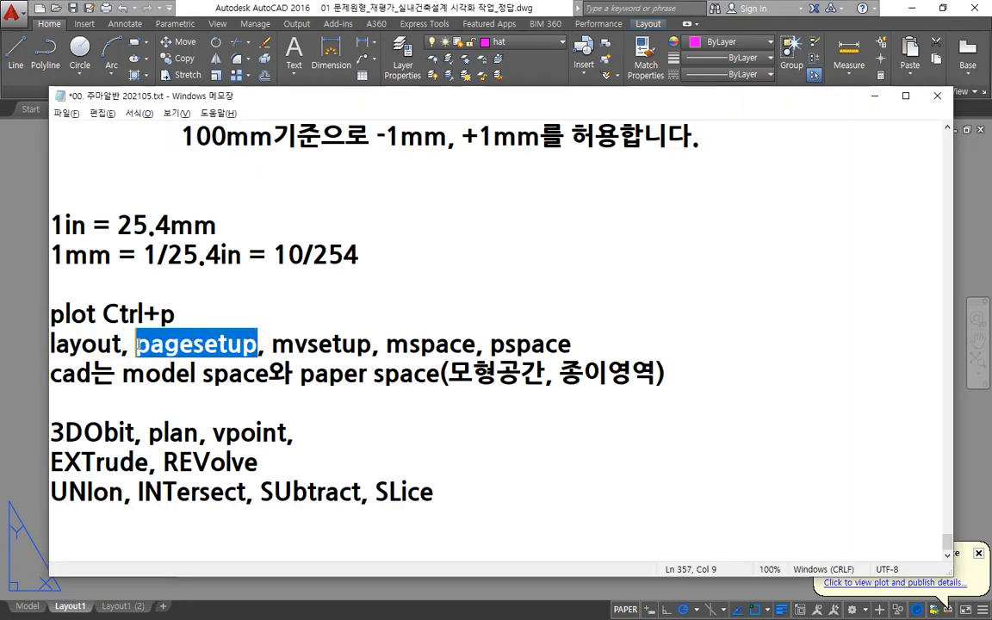
click(12, 210)
Modify Layout1's page setup to use the HP Officejet 7110 series printer.
right_click(71, 607)
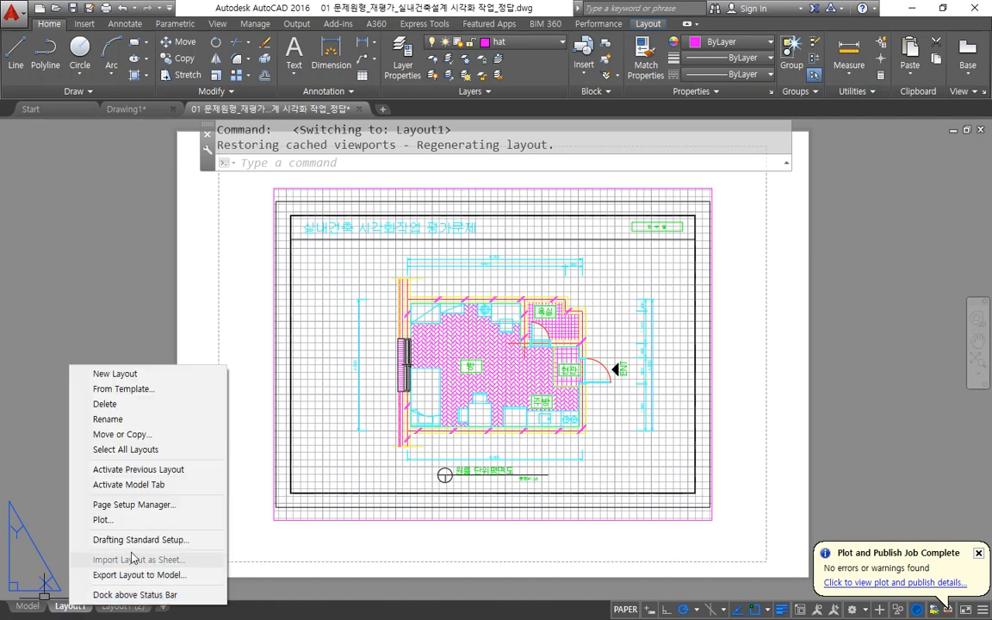
click(170, 515)
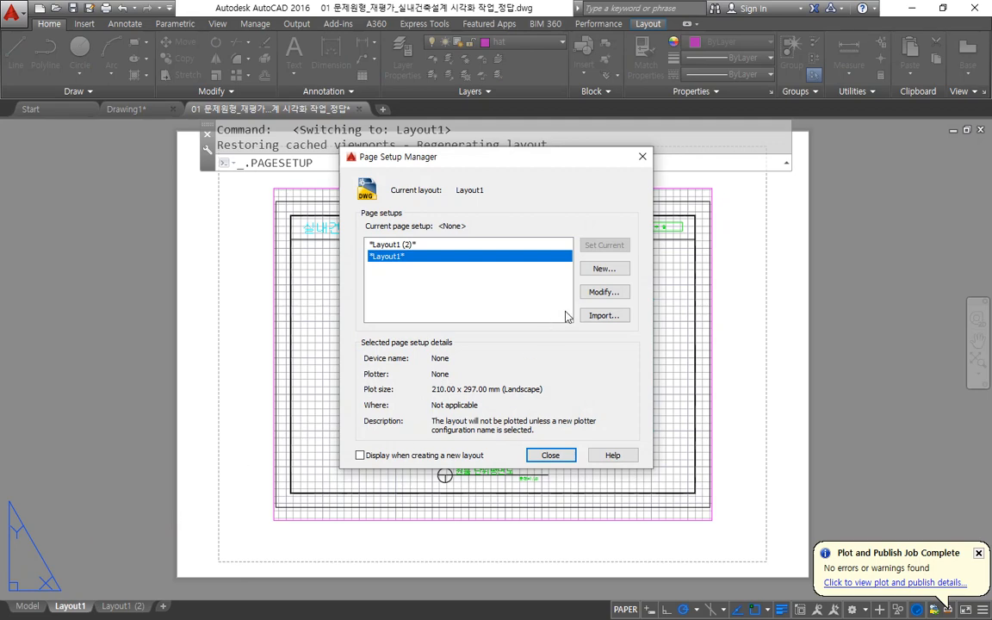
click(610, 294)
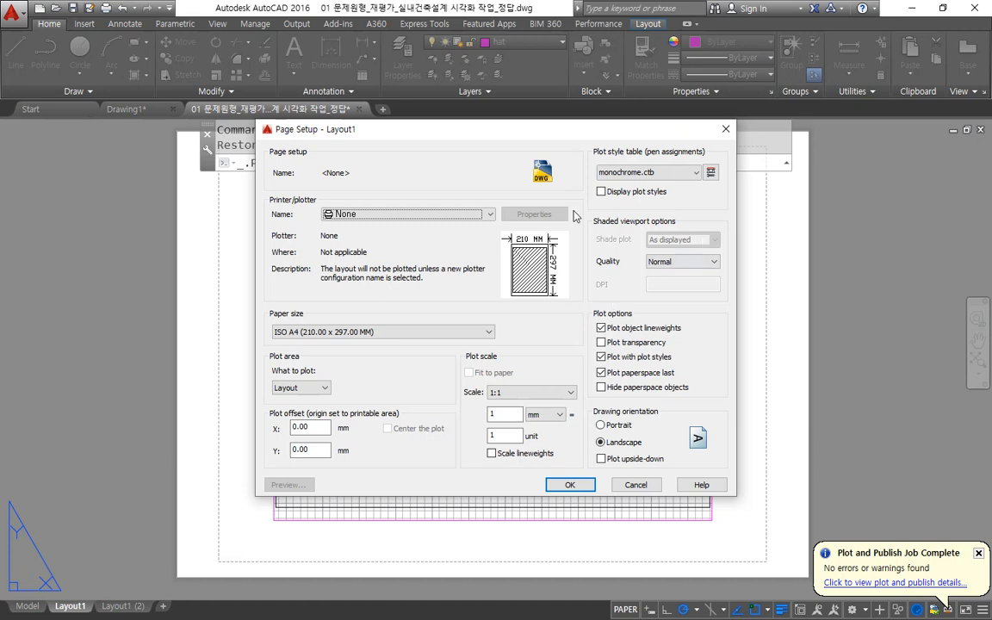
click(470, 216)
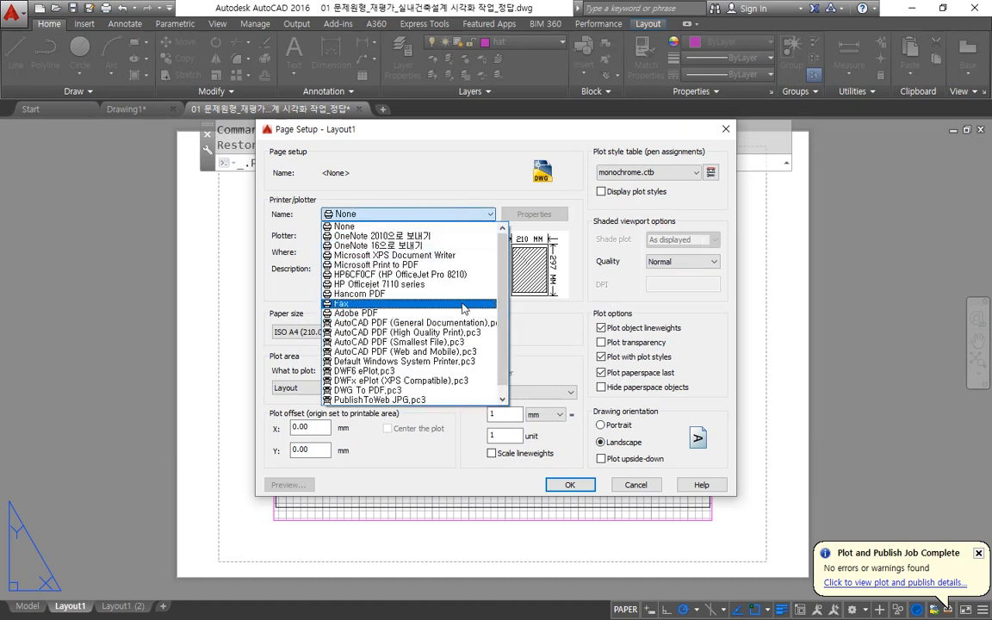
click(468, 286)
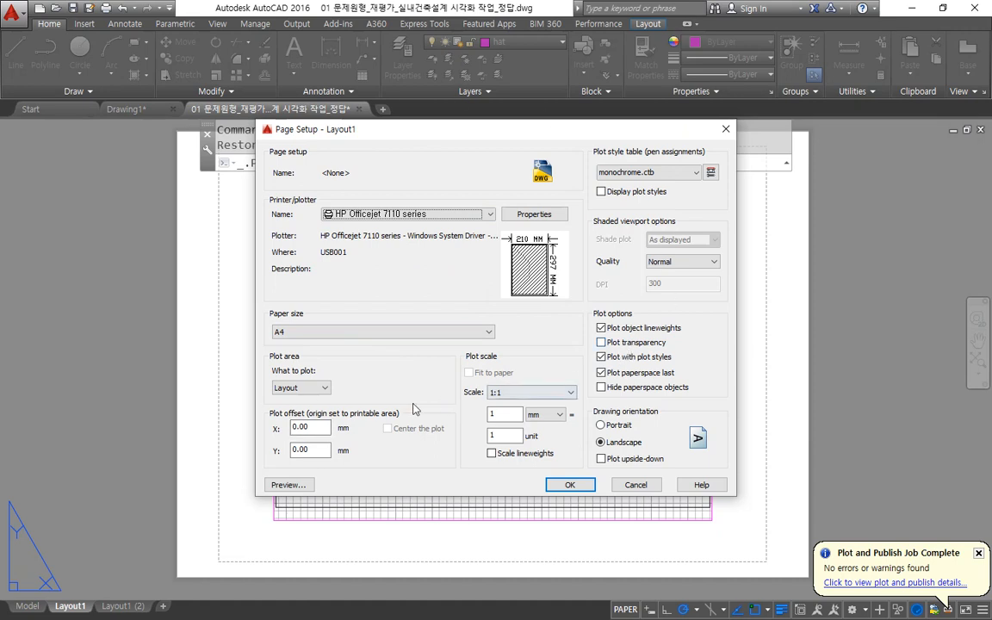
Review Layout1's plot area, scale, printer and paper size, then accept the page setup and close the manager.
mouse_move(274, 357)
mouse_down()
mouse_move(591, 355)
mouse_move(591, 480)
mouse_move(265, 467)
mouse_move(265, 353)
mouse_up()
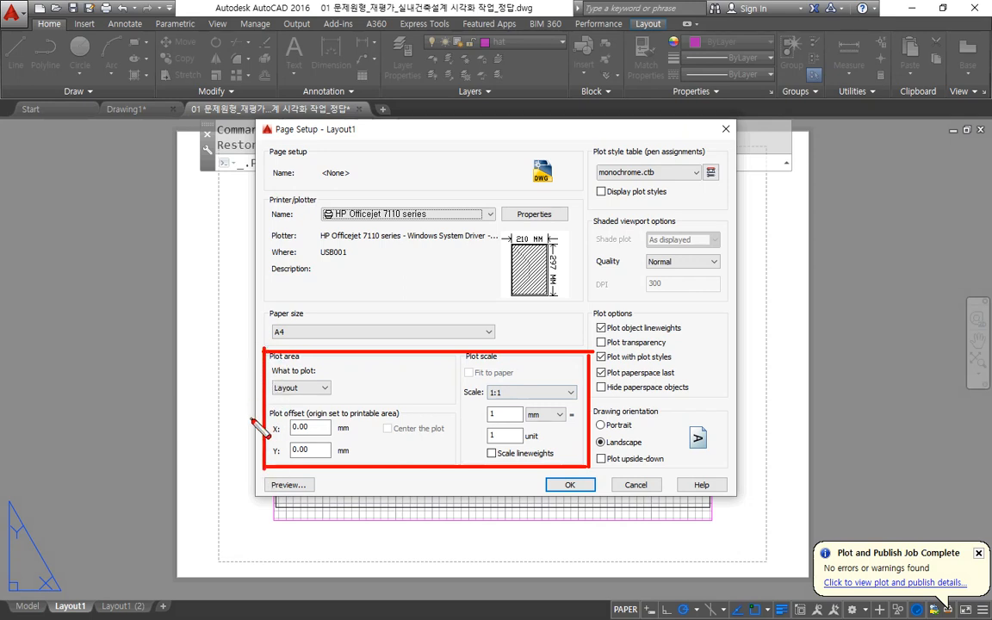
drag(260, 394, 353, 395)
mouse_move(507, 376)
mouse_down()
mouse_move(586, 405)
mouse_move(514, 378)
mouse_up()
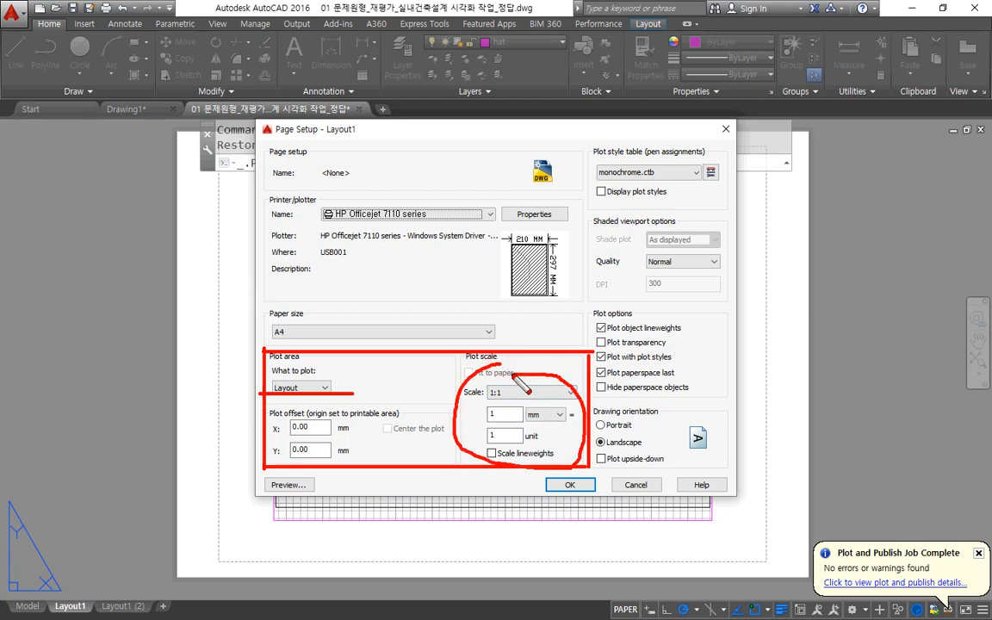
mouse_move(386, 237)
mouse_down()
mouse_move(385, 199)
mouse_move(388, 258)
mouse_up()
mouse_move(259, 331)
mouse_down()
mouse_move(272, 298)
mouse_move(322, 341)
mouse_up()
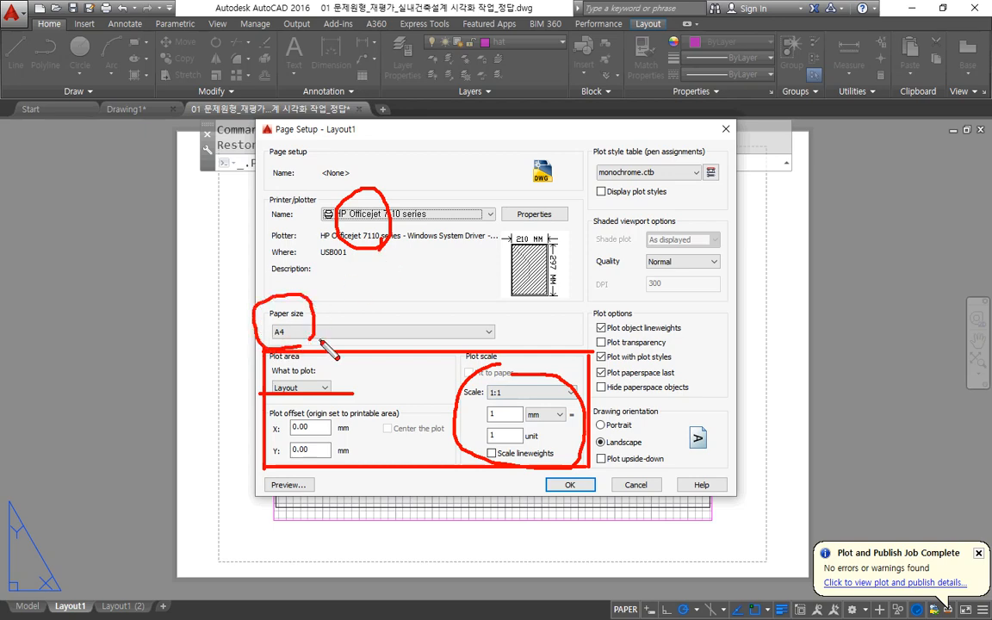
key(Escape)
click(570, 484)
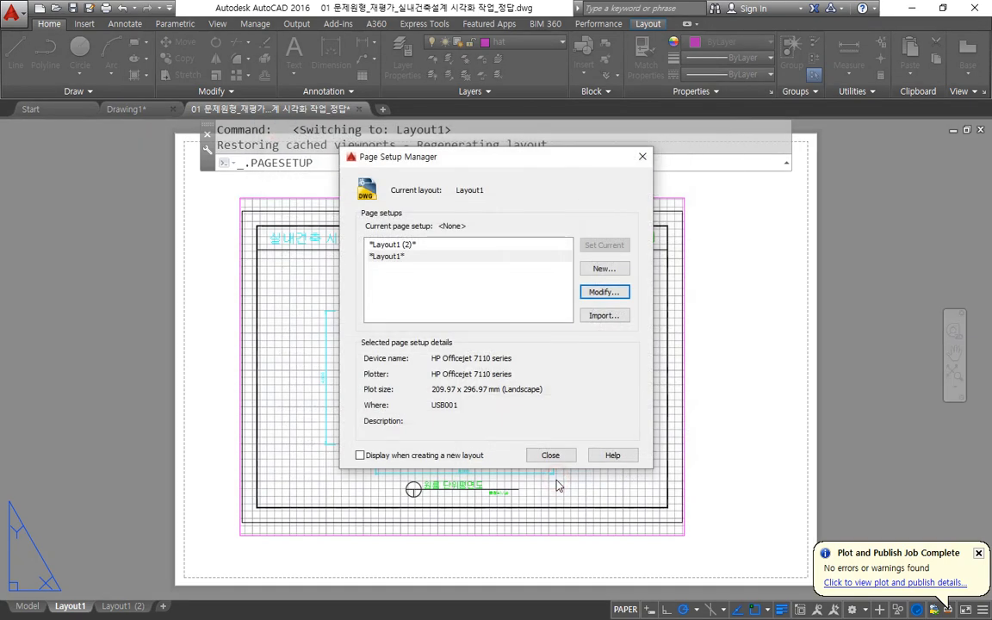
click(551, 455)
Erase the viewport showing the floor plan from the Layout1 sheet.
click(688, 498)
click(647, 434)
text(e)
key(space)
Inspect the printable margin on the empty Layout1 sheet and undo the viewport erasure.
middle_drag(157, 187, 241, 328)
scroll(226, 253, up, 6)
key(ctrl+alt+d)
mouse_move(311, 372)
mouse_down()
mouse_move(338, 298)
mouse_move(299, 332)
mouse_move(335, 395)
mouse_move(454, 348)
mouse_move(437, 393)
mouse_up()
key(Escape)
scroll(433, 392, down, 6)
middle_drag(648, 479, 410, 300)
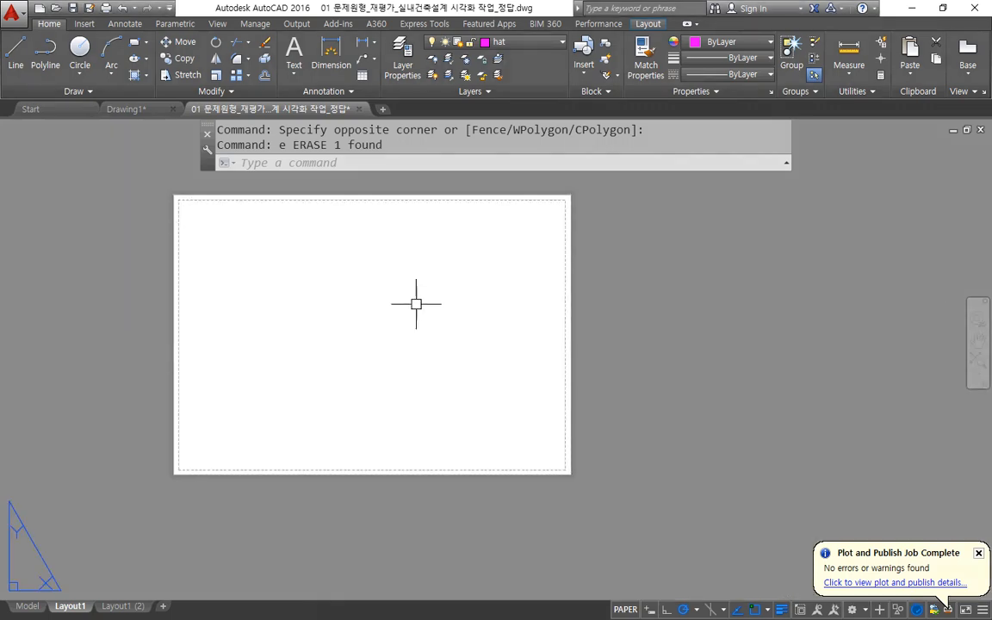
middle_click(416, 305)
middle_click(416, 305)
key(ctrl+z)
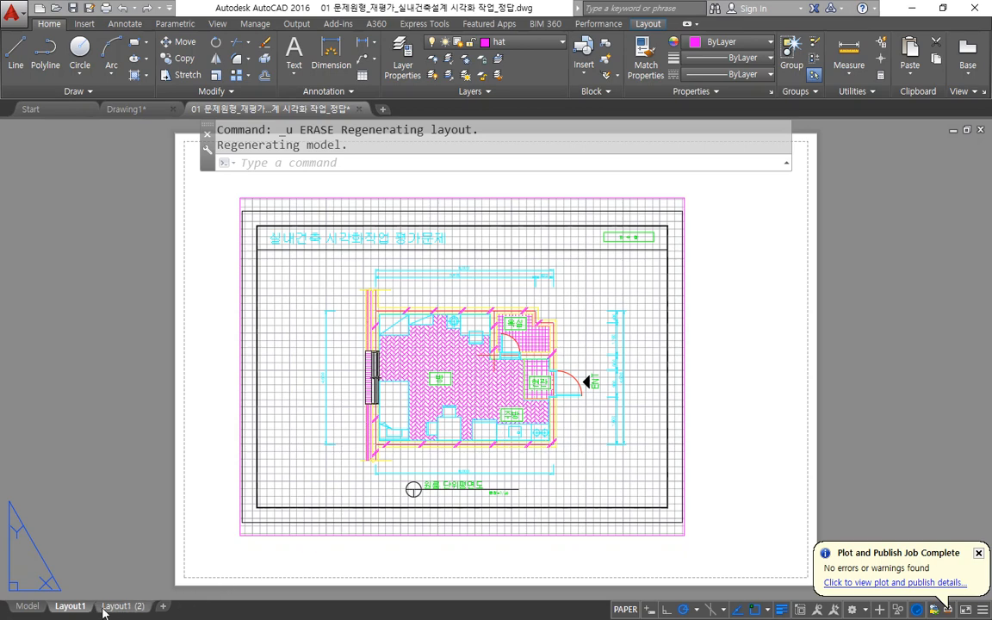
Reopen Layout1's page setup to check its plot settings, accept them and close the manager.
right_click(77, 607)
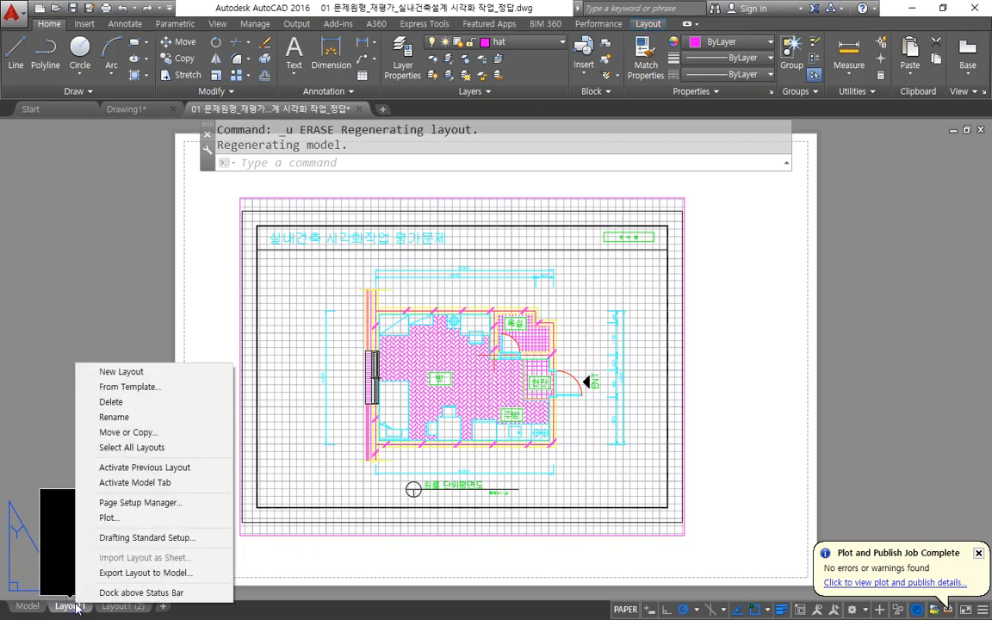
click(186, 506)
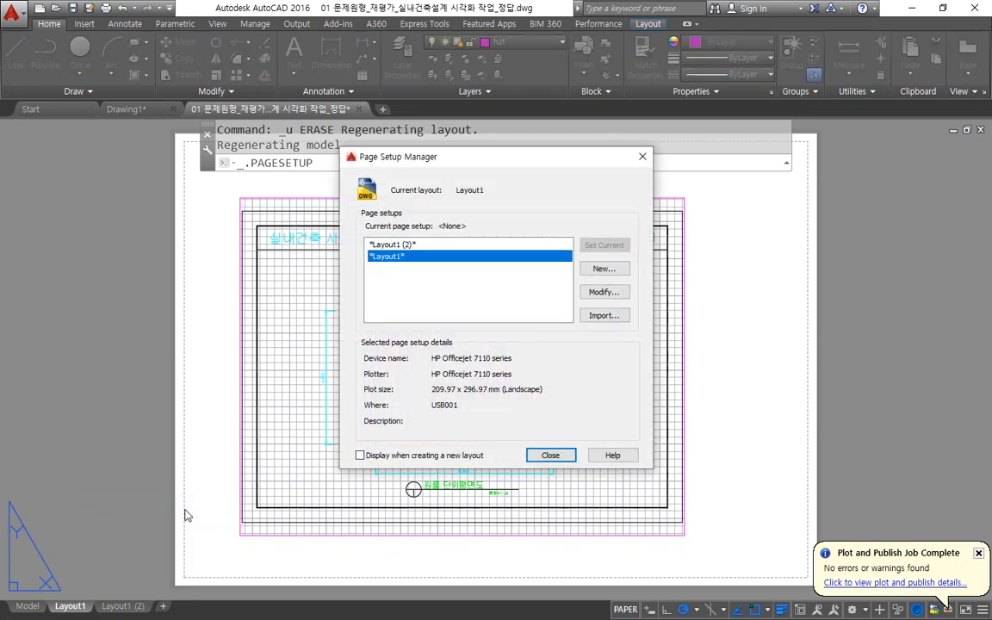
click(609, 293)
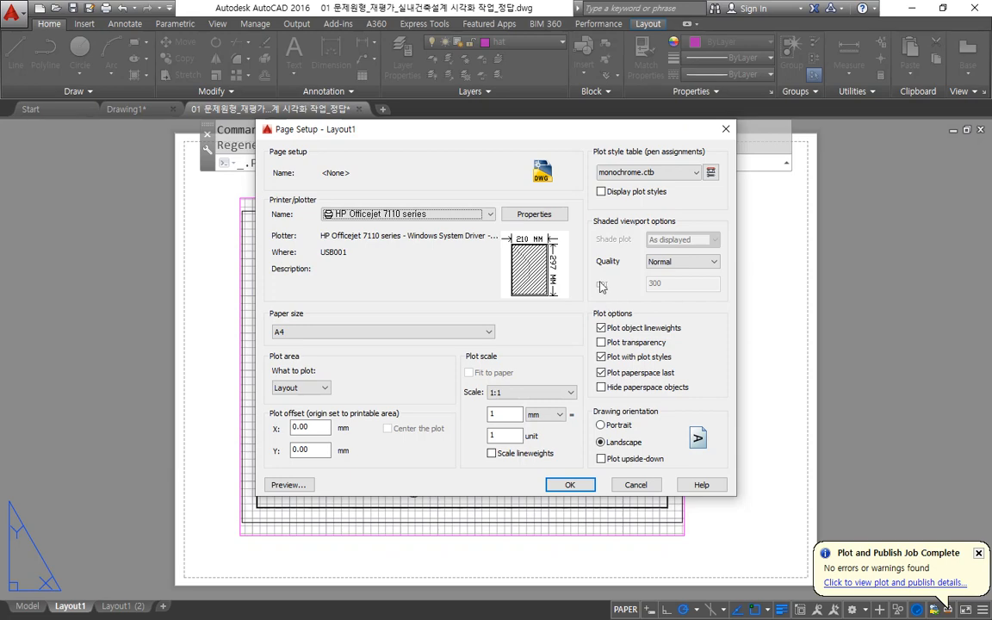
click(575, 484)
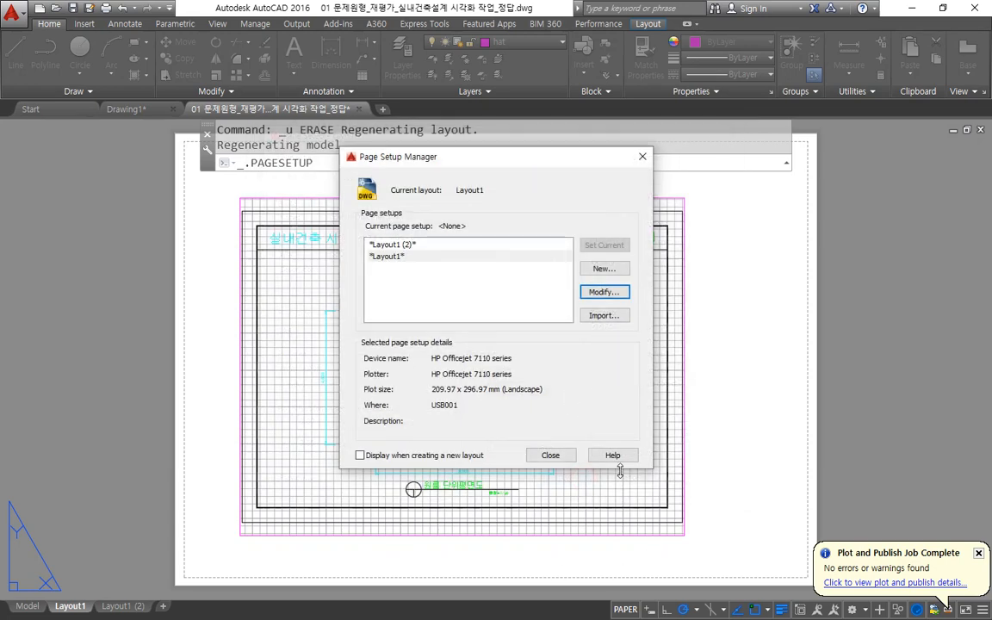
click(556, 456)
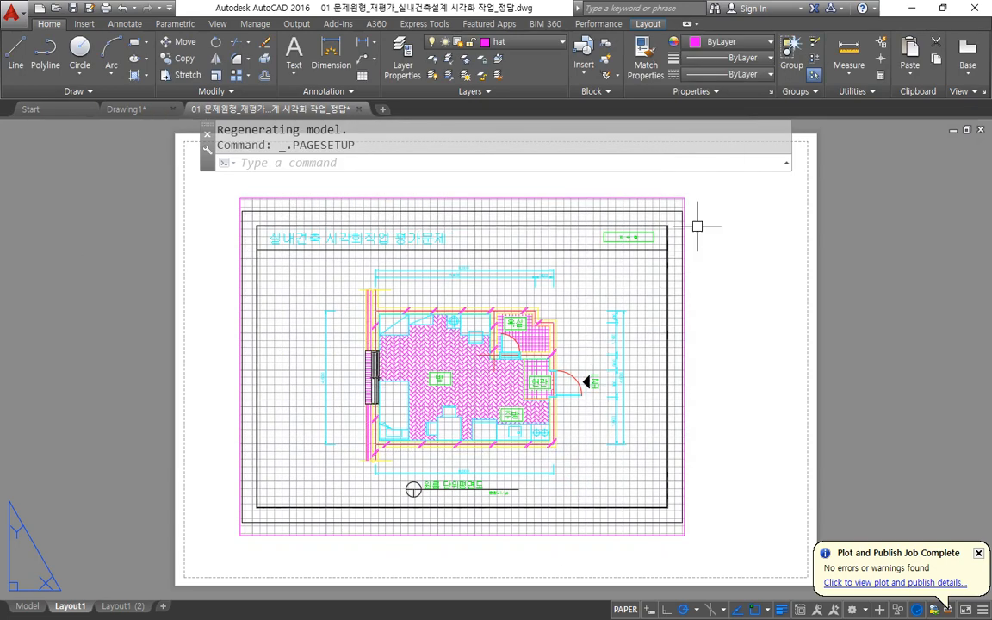
mouse_move(675, 215)
mouse_down()
mouse_move(689, 184)
mouse_move(725, 234)
mouse_up()
mouse_move(403, 469)
mouse_down()
mouse_move(329, 403)
mouse_move(379, 274)
mouse_move(504, 450)
mouse_move(404, 470)
mouse_up()
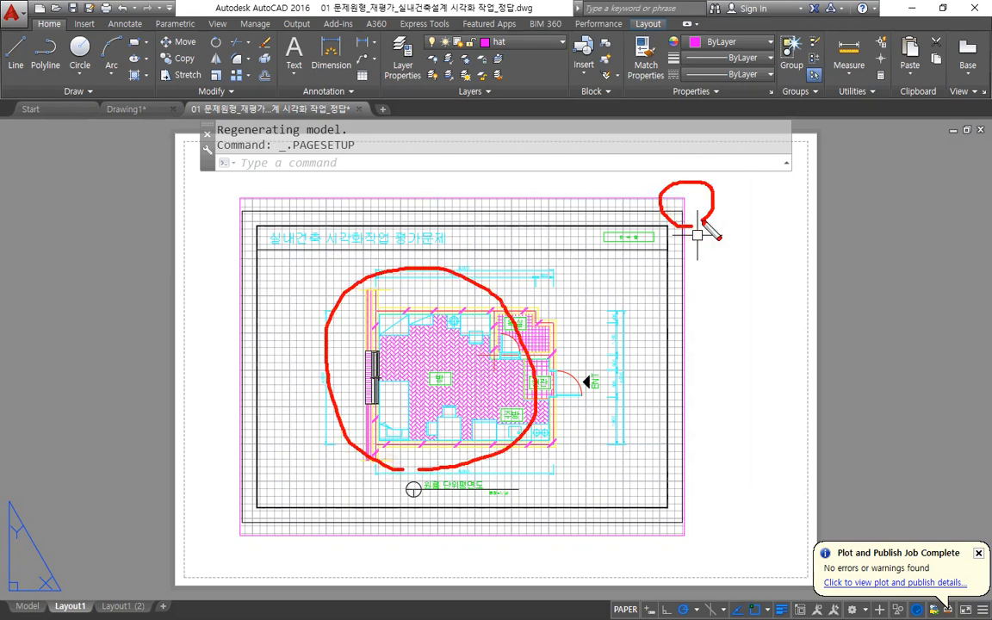
drag(718, 209, 743, 227)
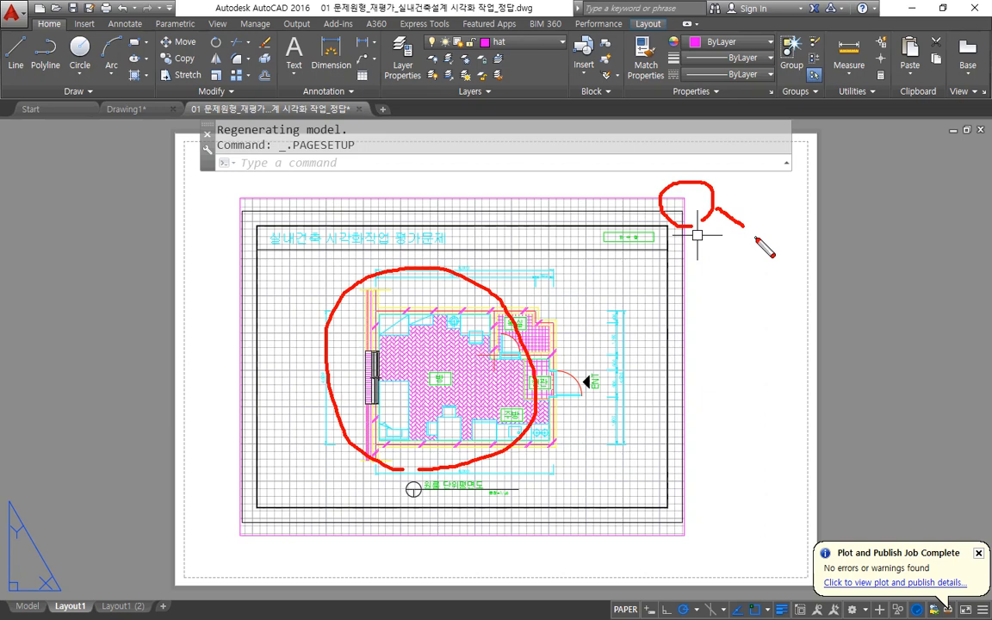
key(e)
mouse_move(476, 462)
mouse_down()
mouse_move(365, 248)
mouse_move(523, 396)
mouse_move(481, 452)
mouse_up()
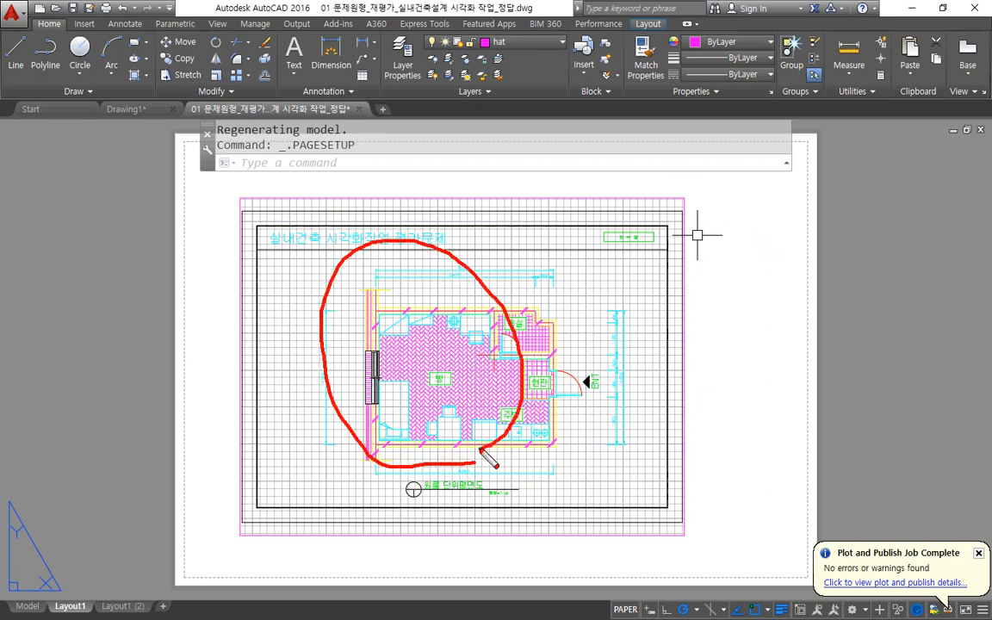
key(Escape)
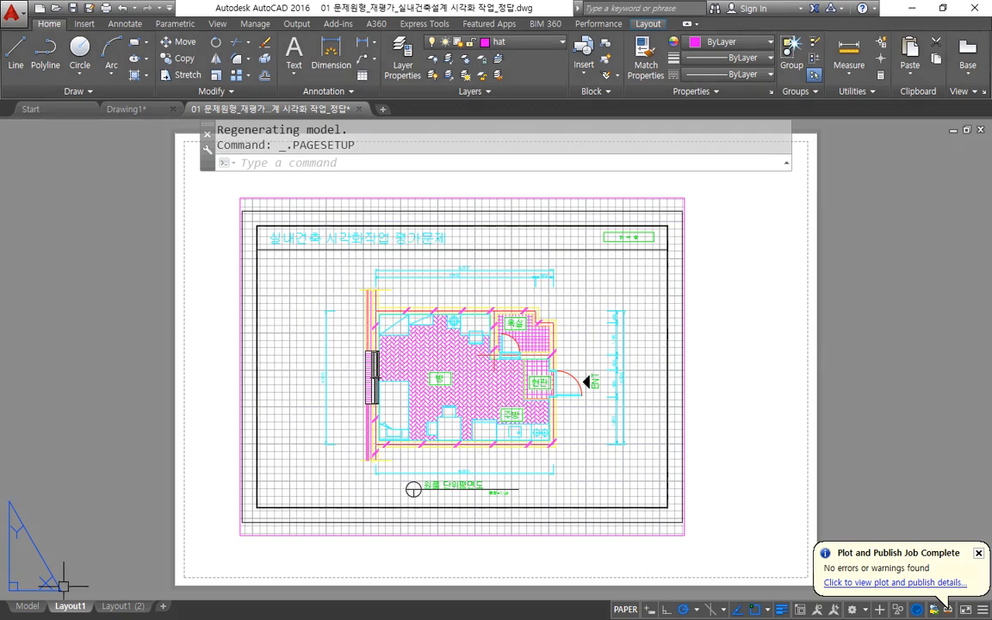
Select all the floor plan objects in model space, clear the selection and return to Layout1.
click(27, 608)
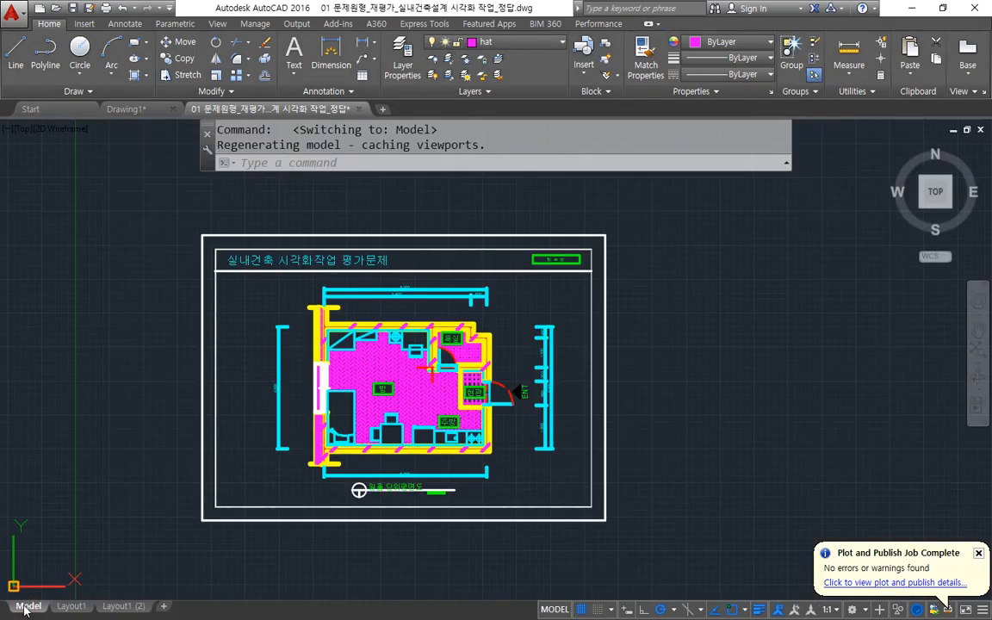
click(608, 517)
click(161, 217)
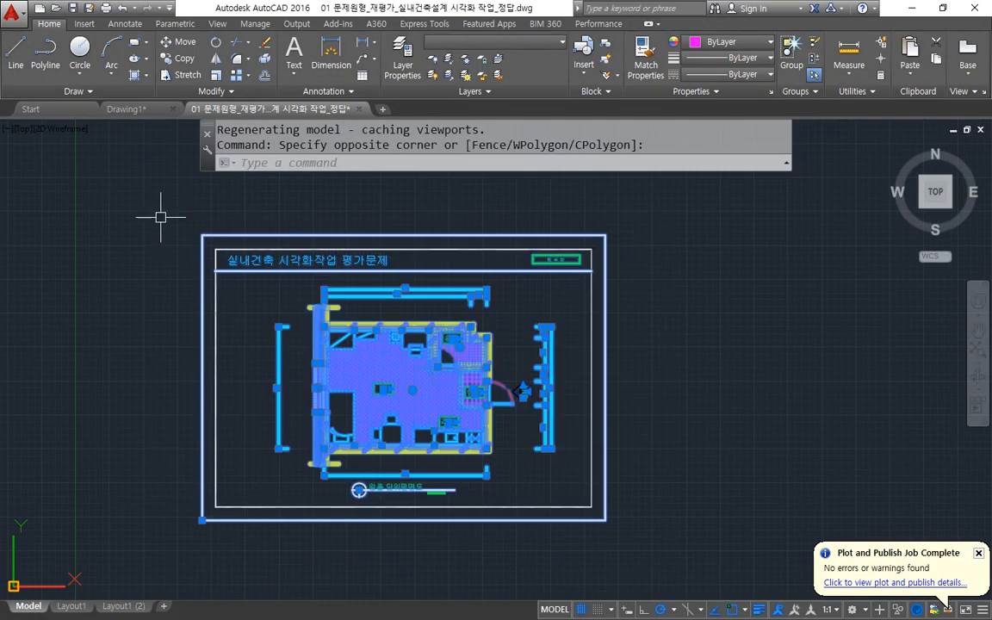
key(Escape)
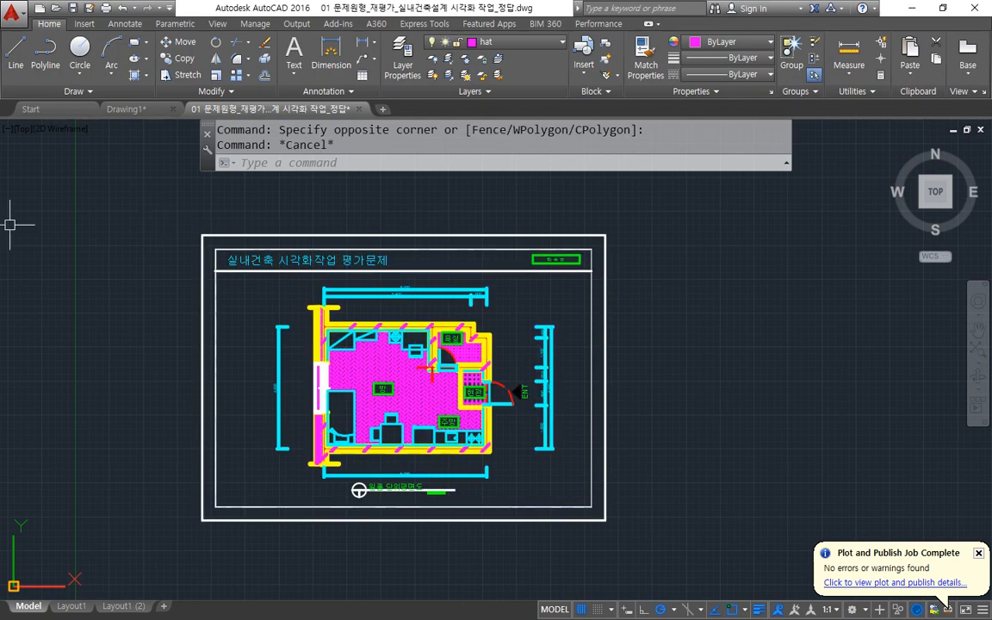
click(72, 607)
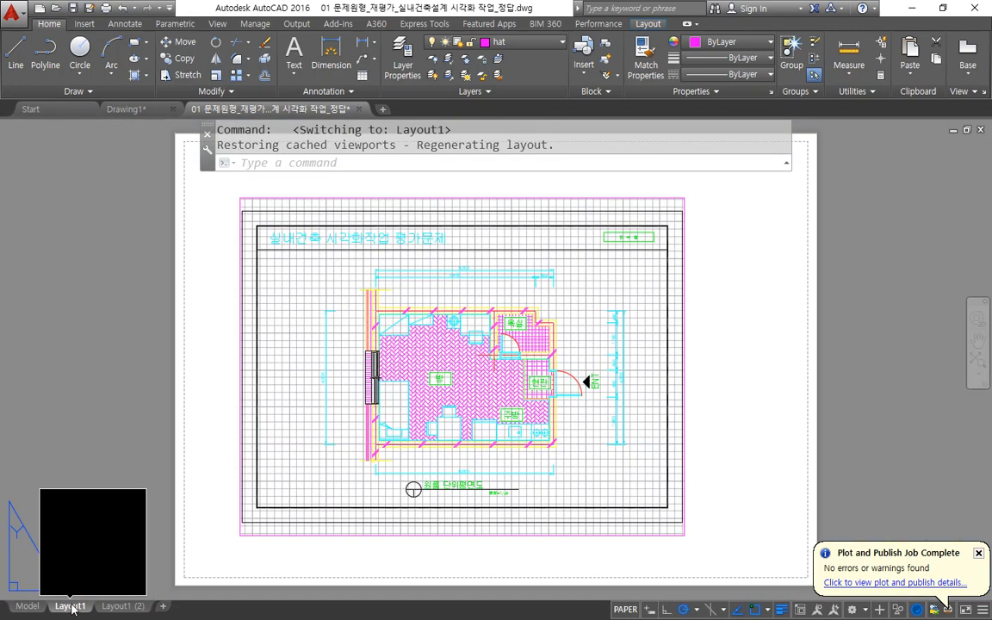
Select and deselect the viewport frame on Layout1, and try window-selecting the floor plan inside it from paper space.
click(497, 197)
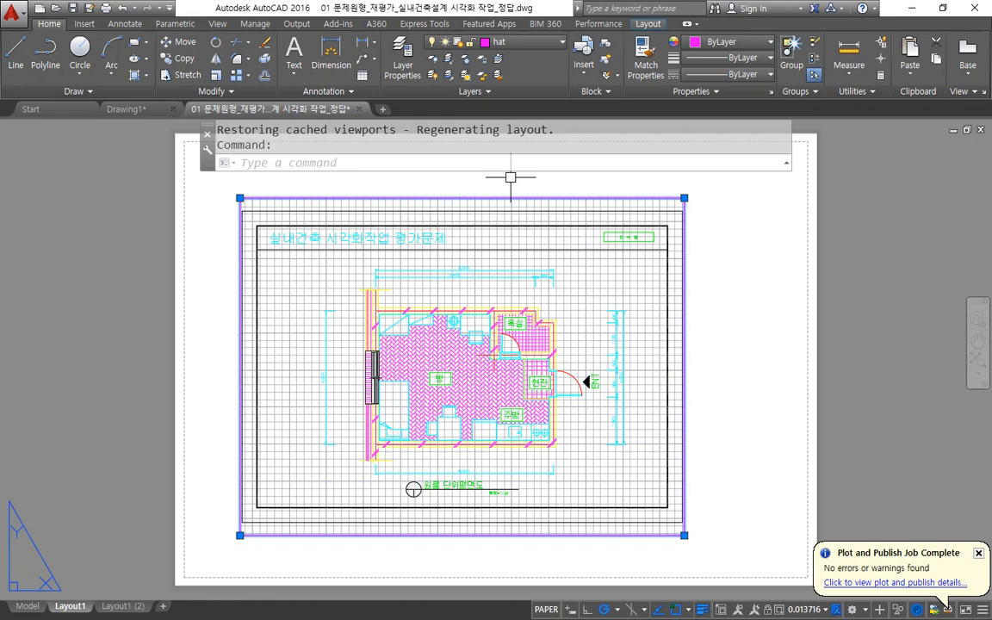
key(Escape)
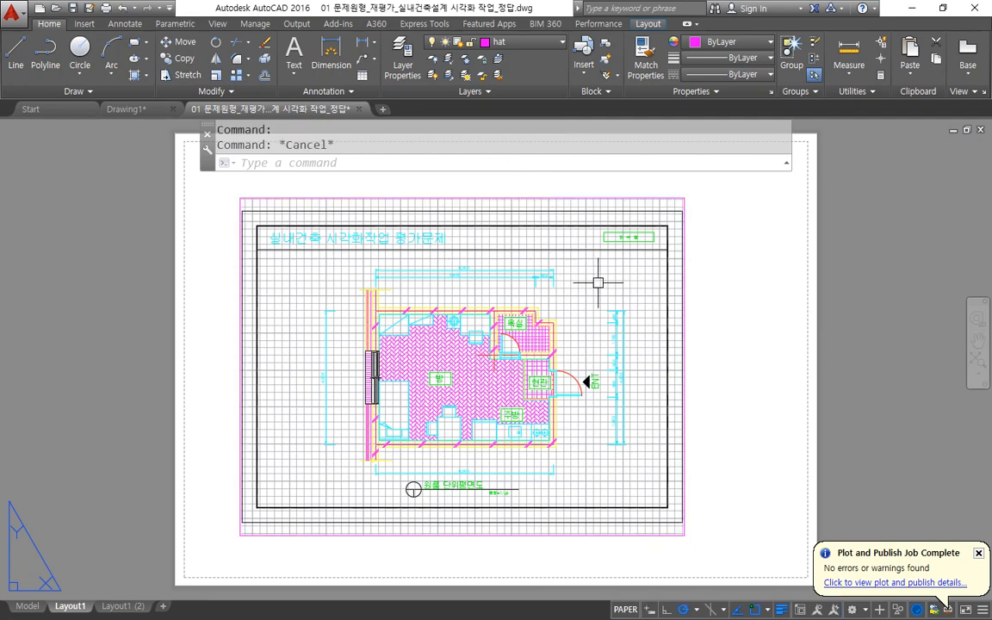
click(599, 283)
click(305, 466)
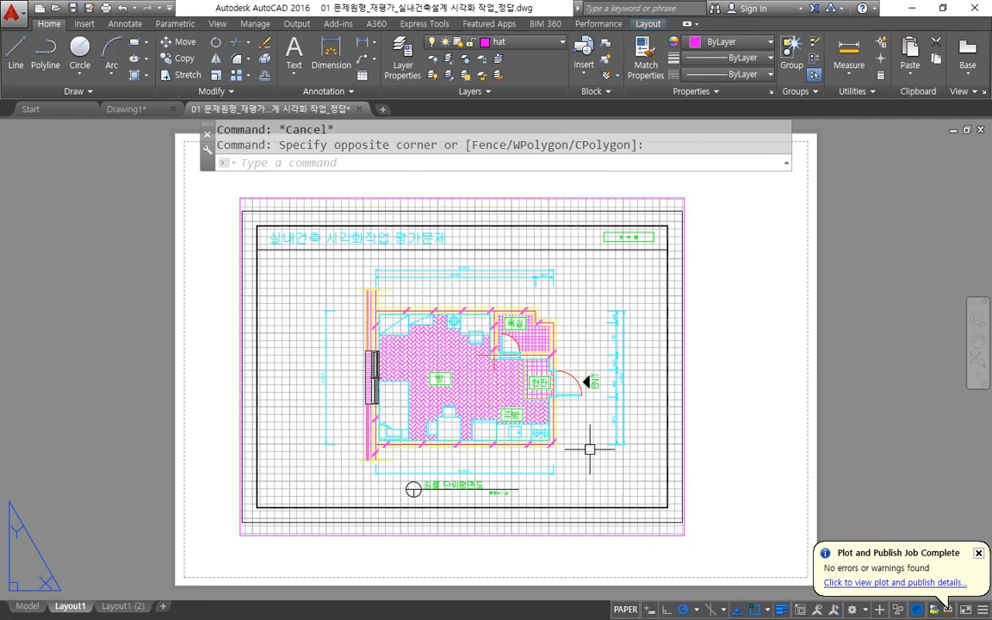
click(633, 485)
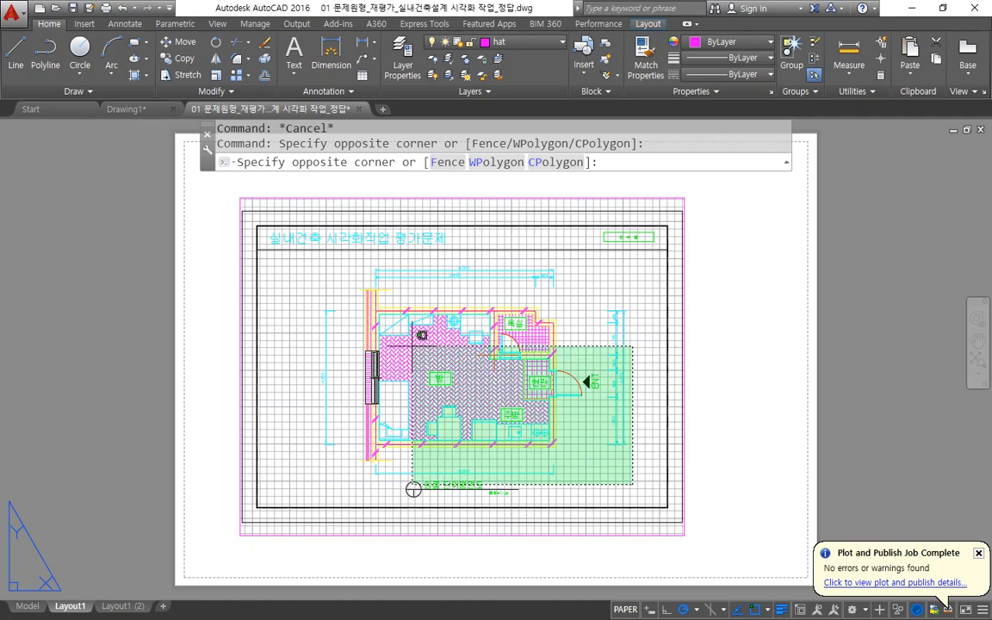
click(283, 211)
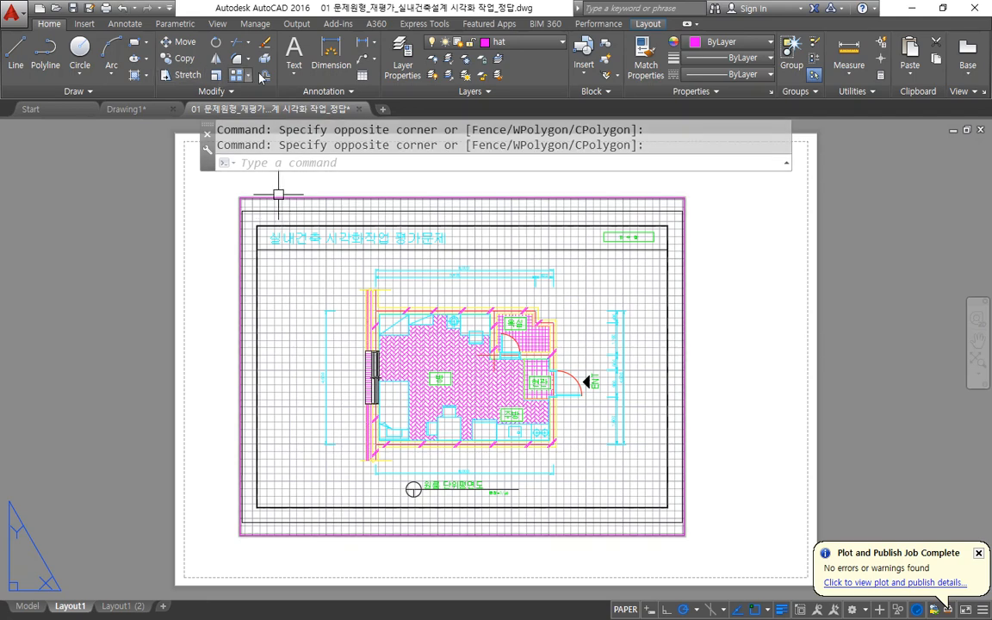
mouse_move(444, 197)
mouse_down()
mouse_move(689, 198)
mouse_move(699, 522)
mouse_move(663, 530)
mouse_up()
mouse_move(478, 447)
mouse_down()
mouse_move(414, 461)
mouse_move(491, 277)
mouse_move(463, 432)
mouse_up()
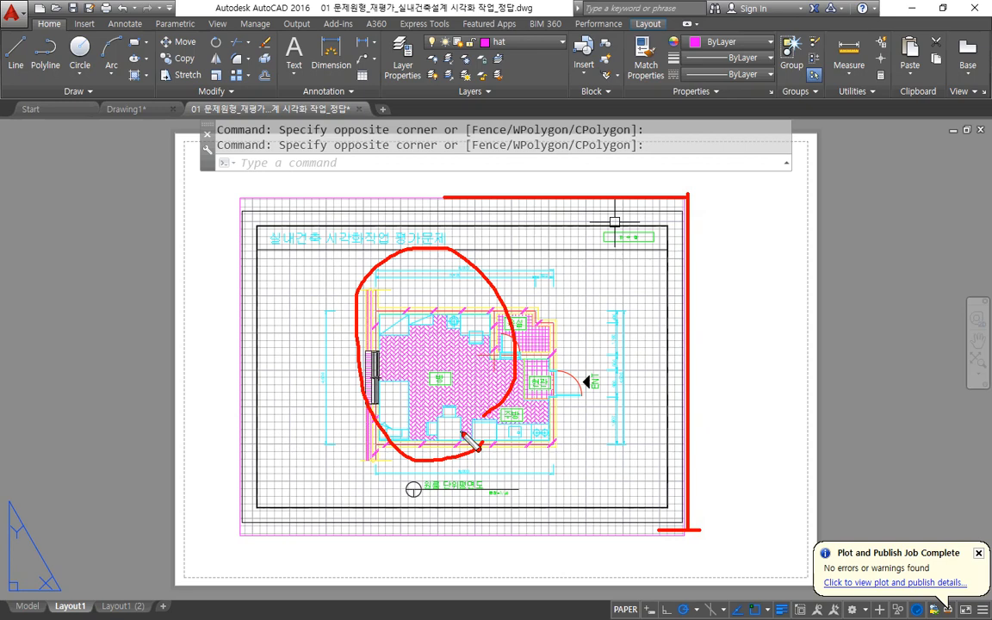
key(Escape)
Try again to select the floor plan's objects within the viewport using crossing windows in paper space.
click(581, 260)
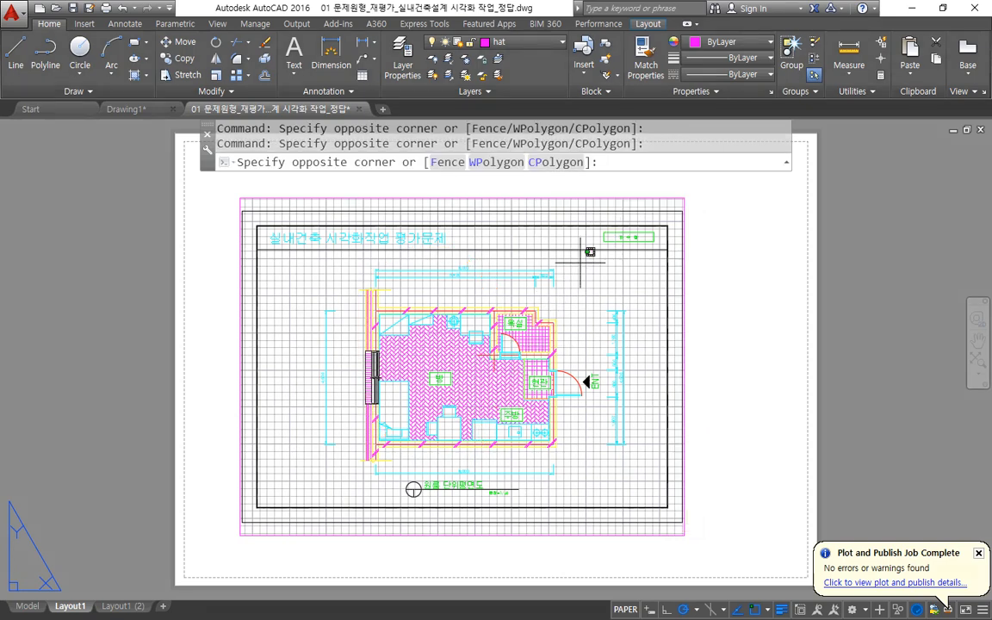
click(315, 445)
click(588, 472)
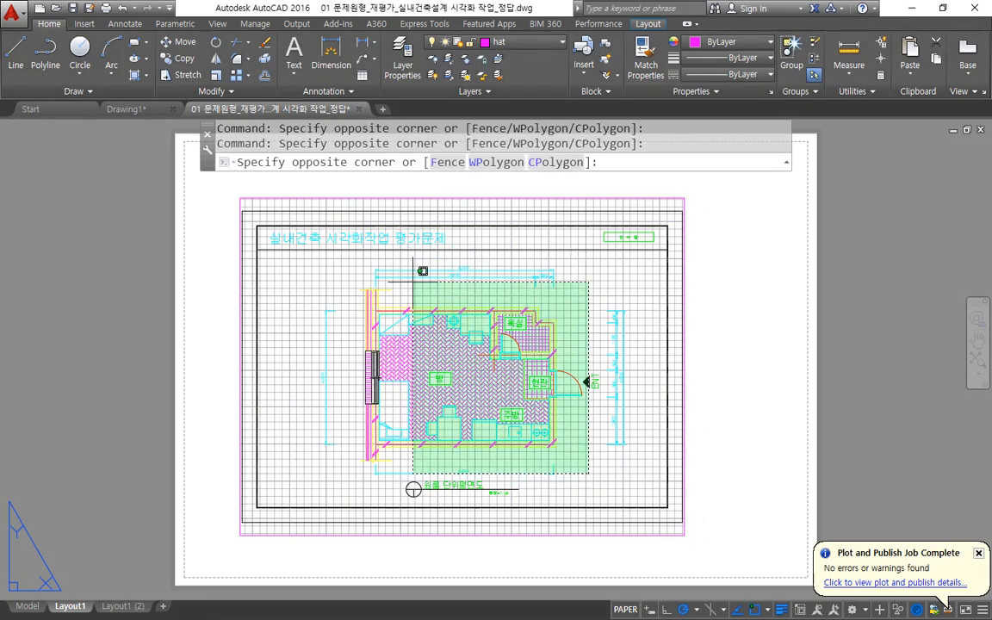
click(336, 245)
Select the Layout1 viewport and stretch its corners outward to enlarge its frame on the sheet.
click(725, 181)
click(687, 218)
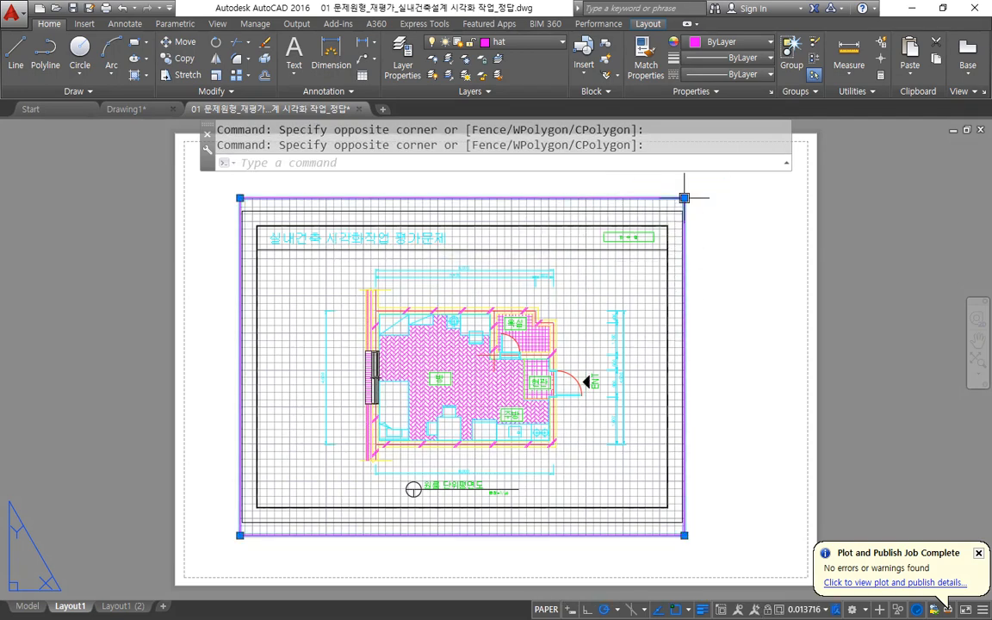
click(684, 198)
click(684, 320)
click(684, 320)
click(774, 255)
click(240, 254)
click(208, 183)
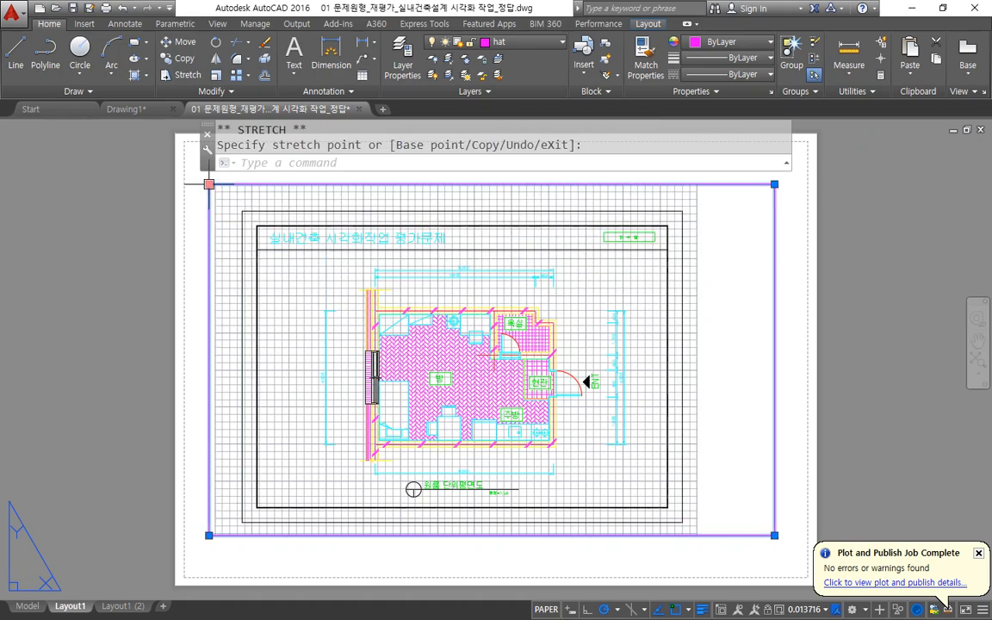
Erase the selected viewport so the Layout1 sheet is empty.
key(Delete)
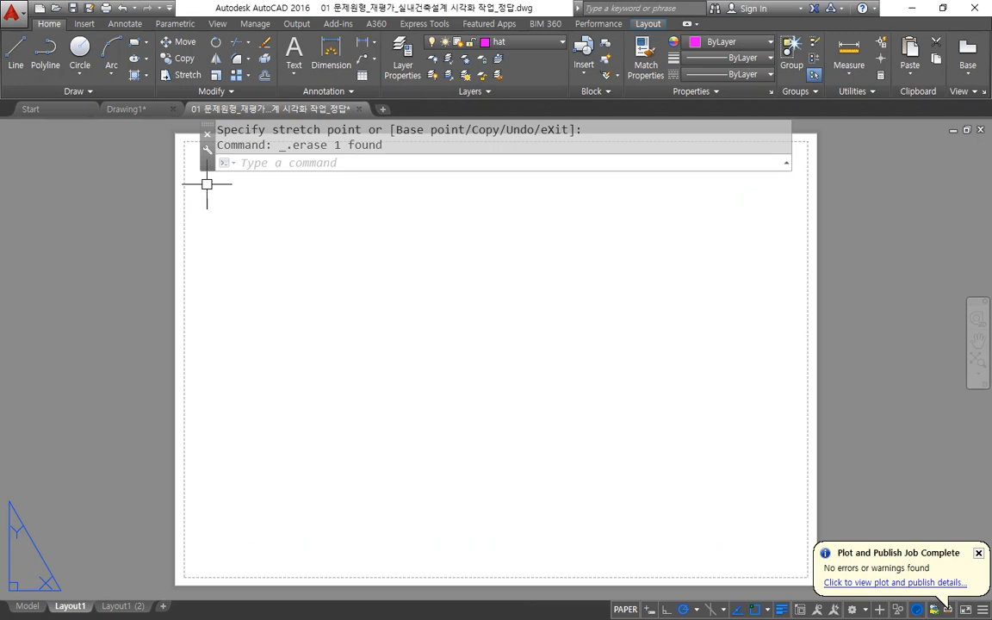
scroll(235, 235, down, 2)
middle_drag(288, 246, 285, 293)
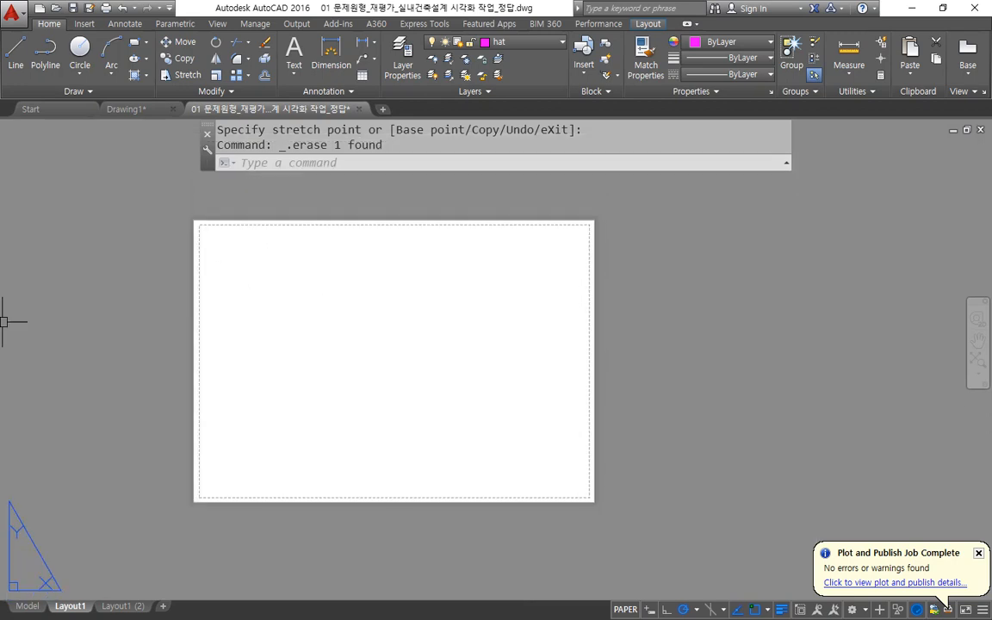
Switch to the Notepad notes and insert "mview," before mvsetup in the layout command list.
key(alt+Tab)
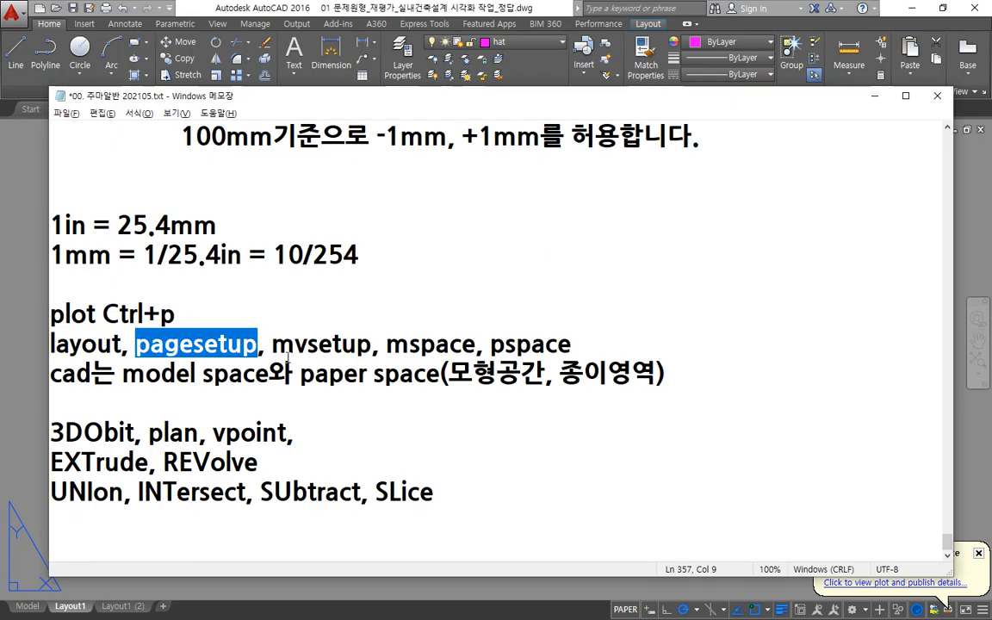
drag(272, 344, 373, 344)
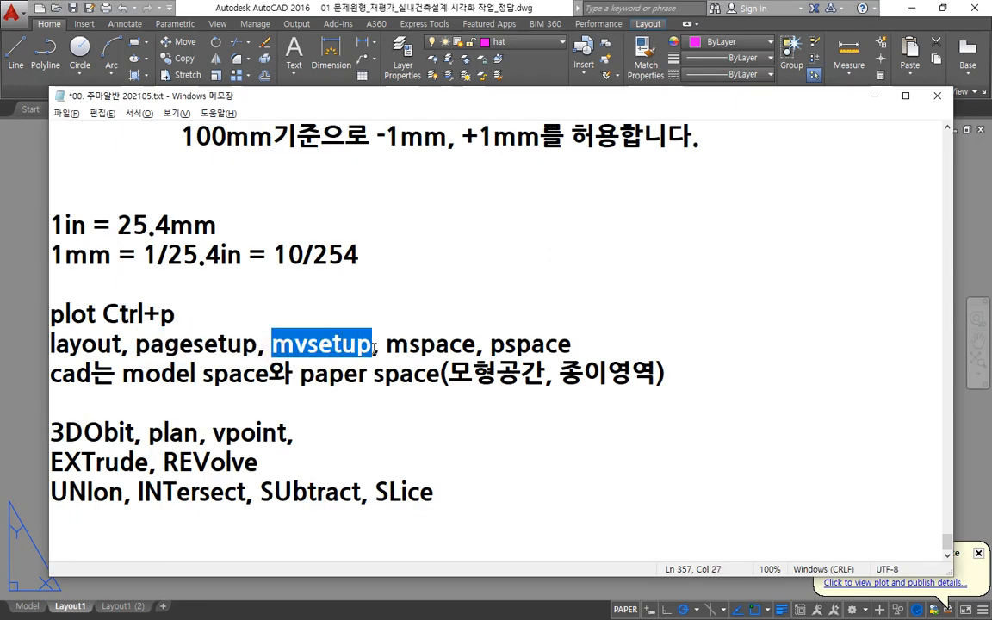
click(381, 338)
click(273, 345)
text(ㅡㅍ)
key(BackSpace)
key(BackSpace)
text(mview)
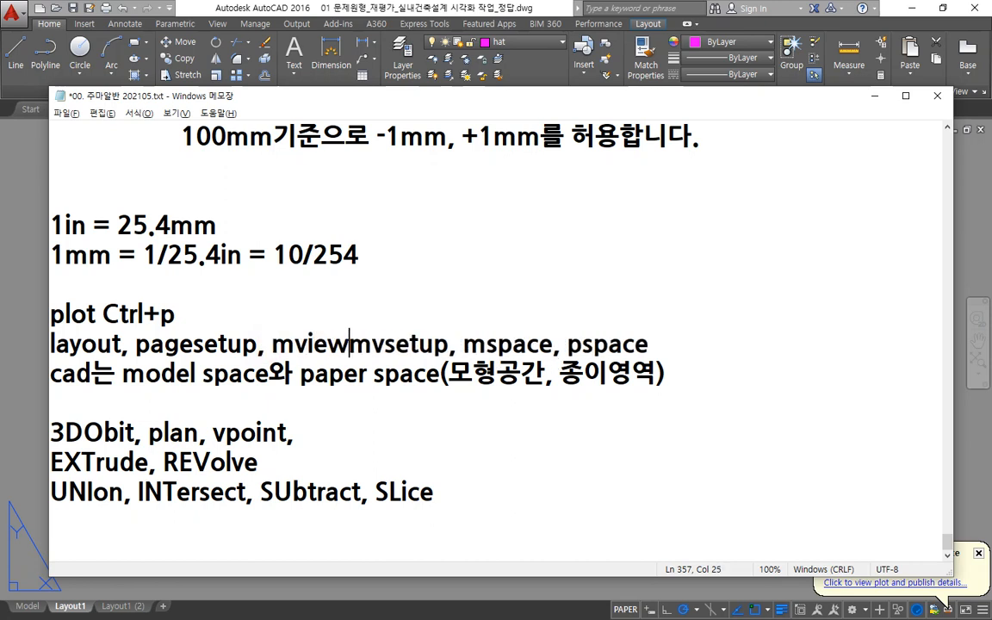
key(BackSpace)
text(,)
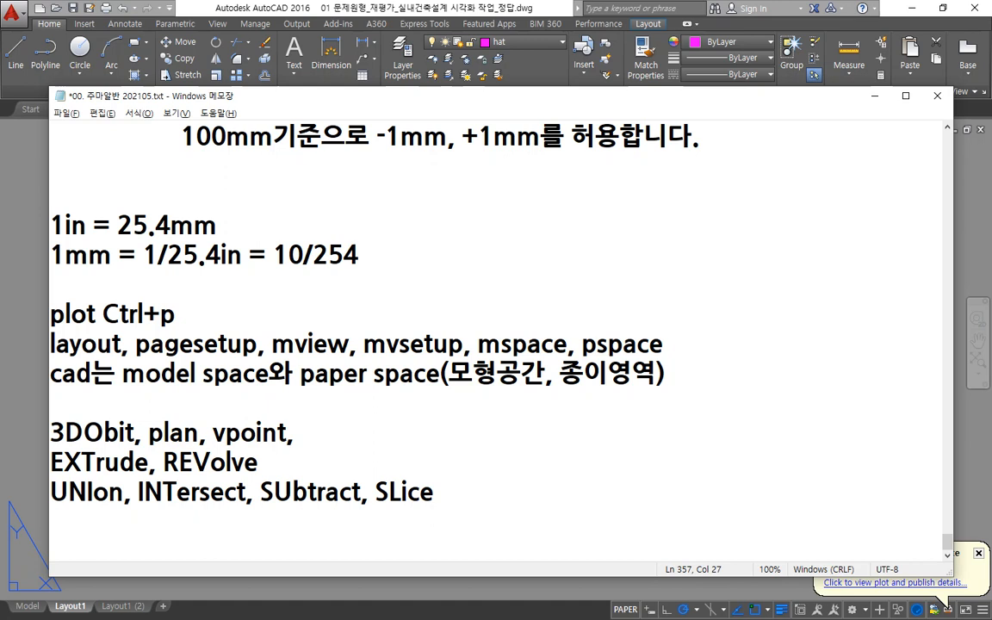
Add the explanation "(Model View)" directly after mview in the command list.
key(Left)
key(Left)
text(()
text(Mode)
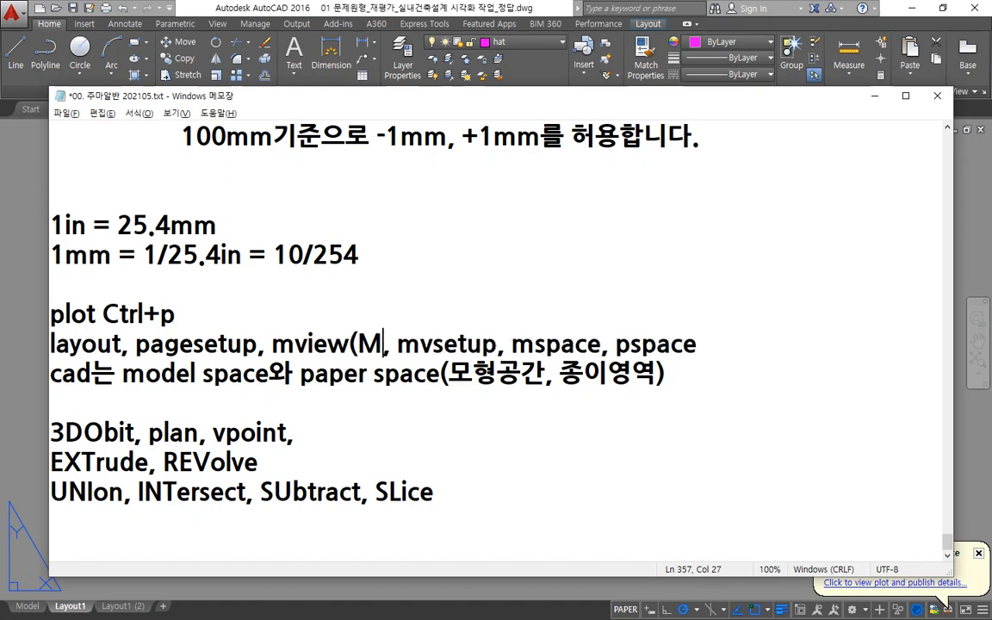
text(l View)
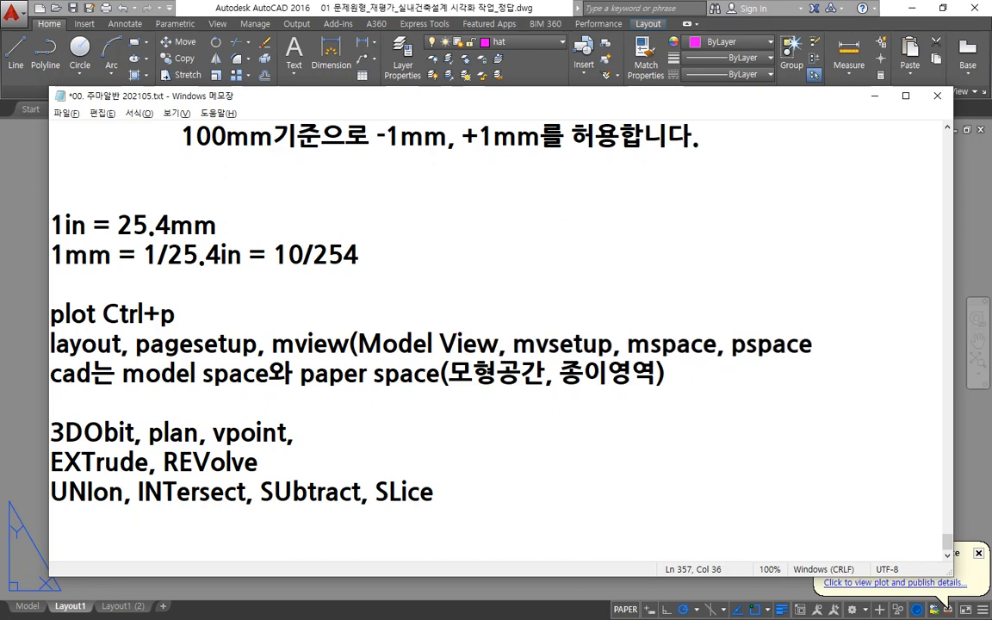
text())
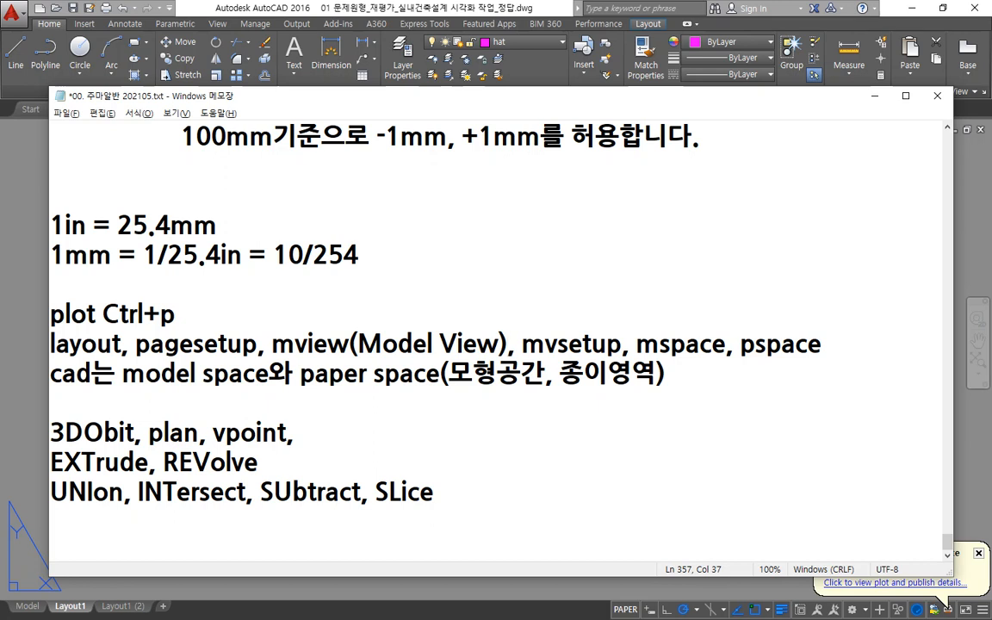
Switch back to AutoCAD and create a rectangular viewport with MVIEW on the left half of the Layout1 sheet.
click(439, 11)
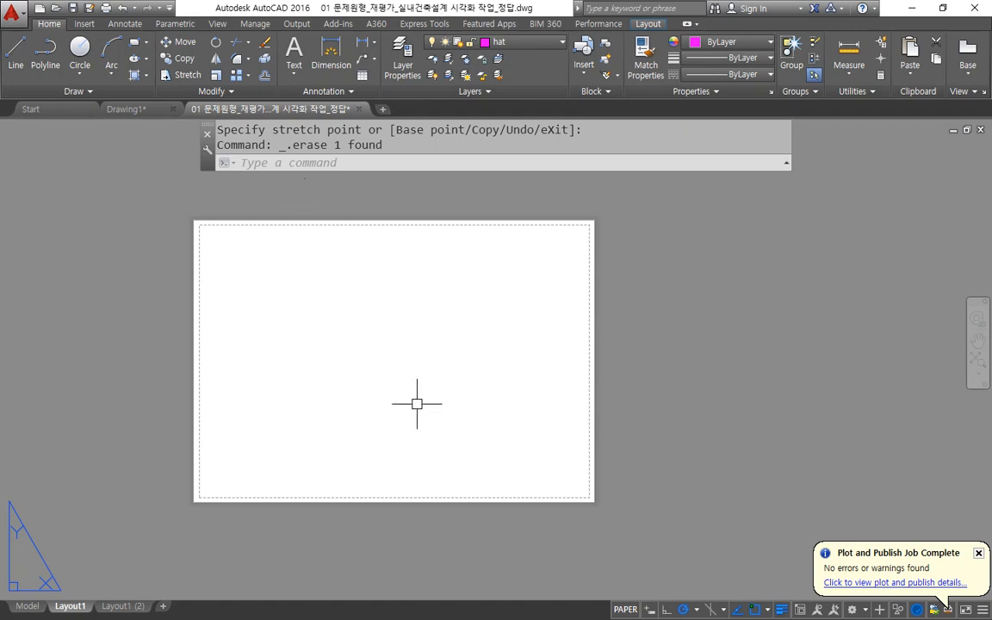
text(mv)
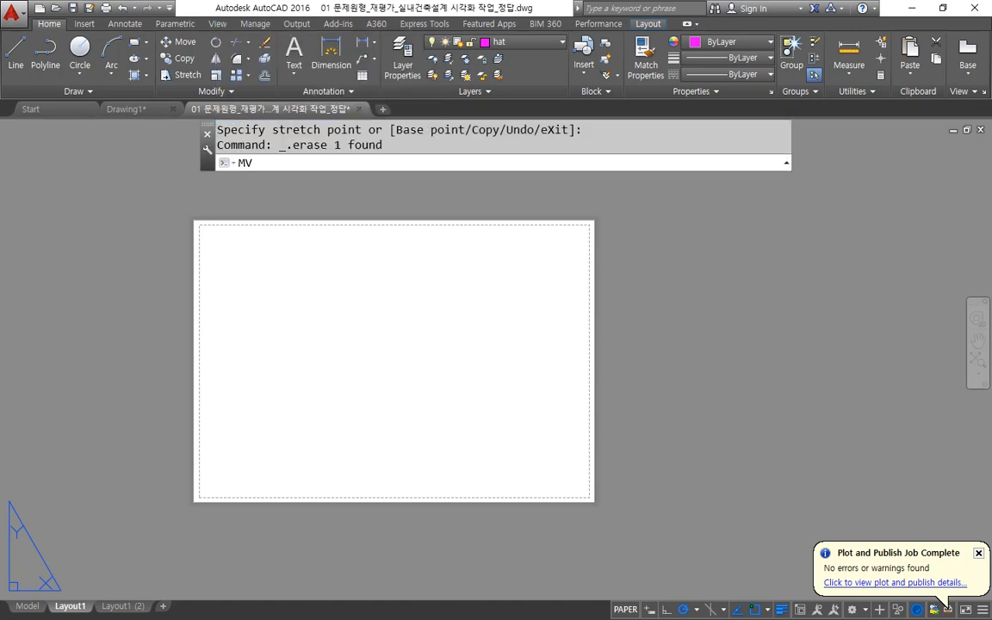
key(Return)
click(238, 434)
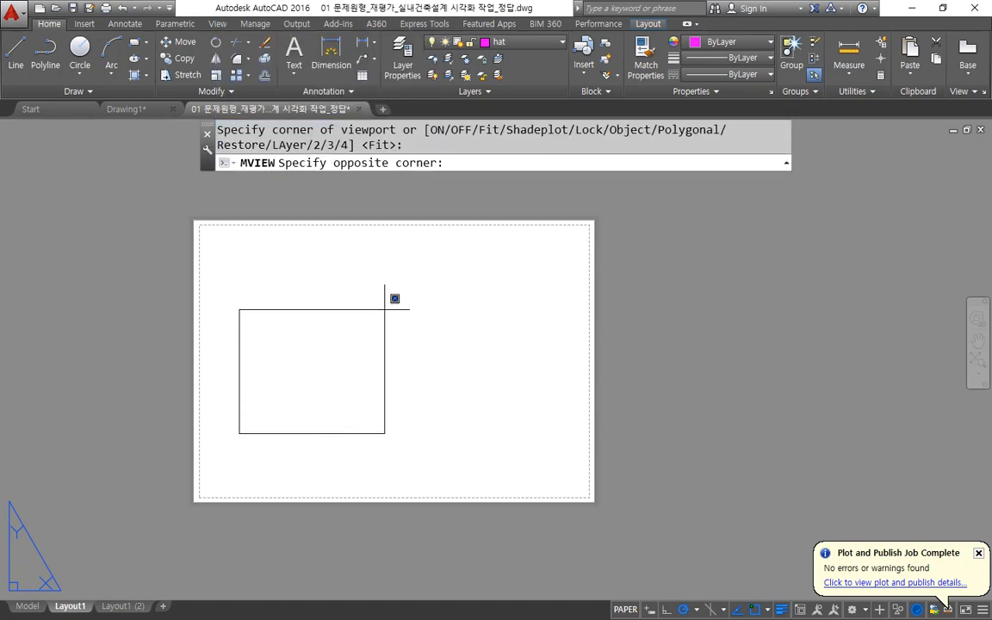
click(447, 258)
Create two more MVIEW viewports overlapping the first, one at the sheet's lower right and one at its upper right.
key(Return)
click(543, 459)
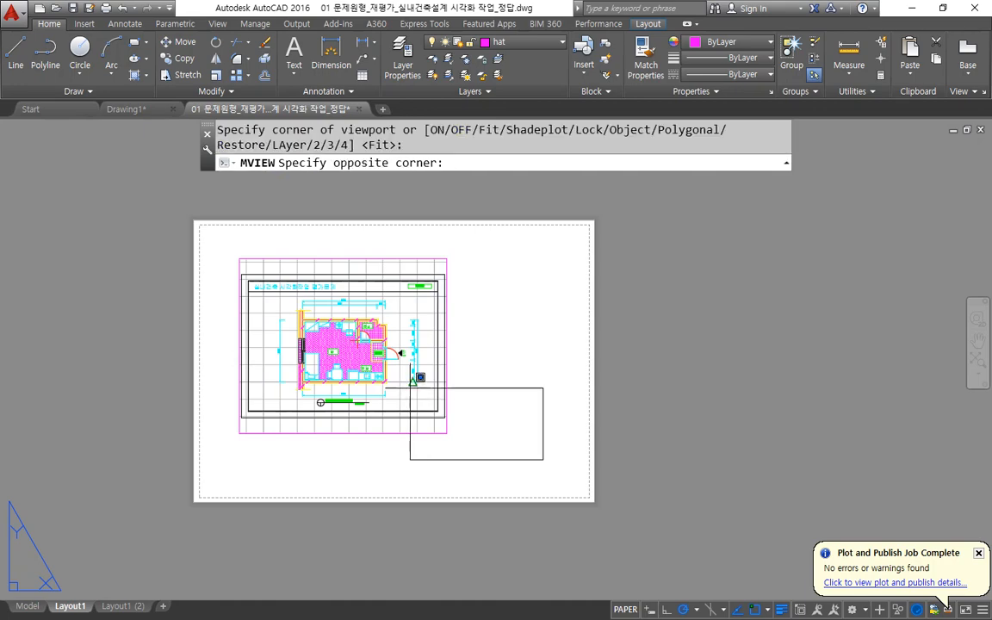
click(361, 340)
key(Return)
click(525, 234)
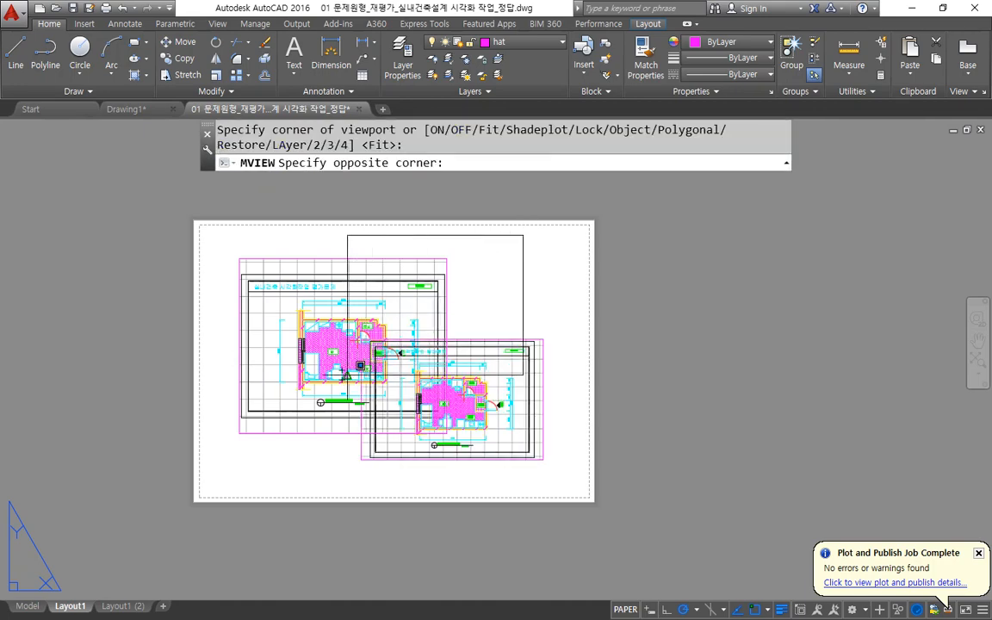
click(348, 376)
Create a fourth viewport at the sheet's upper-left corner, extending past the paper's left edge.
scroll(340, 287, up, 2)
key(Return)
click(78, 178)
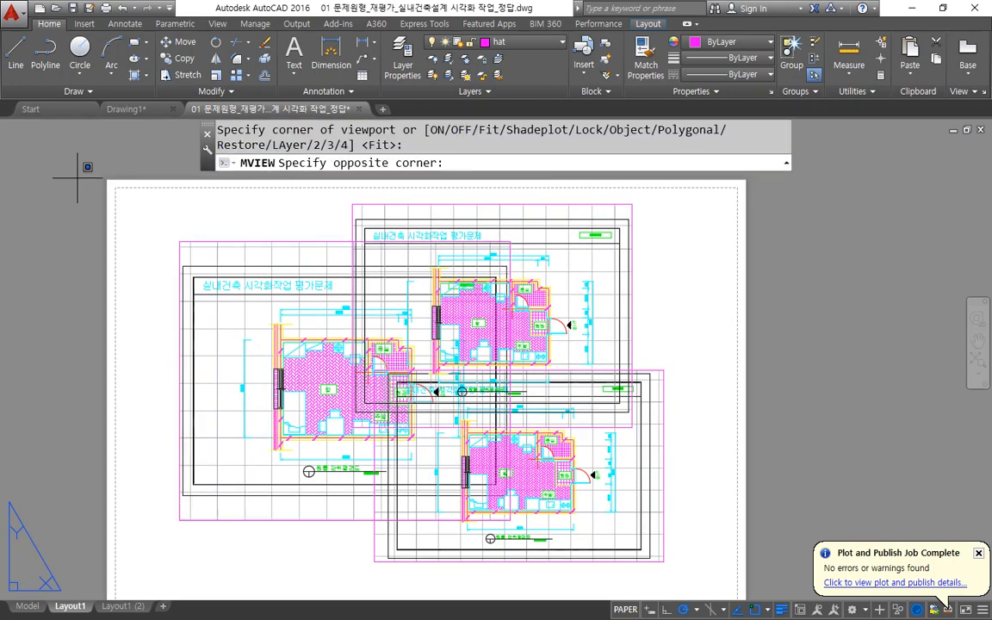
click(353, 419)
key(Escape)
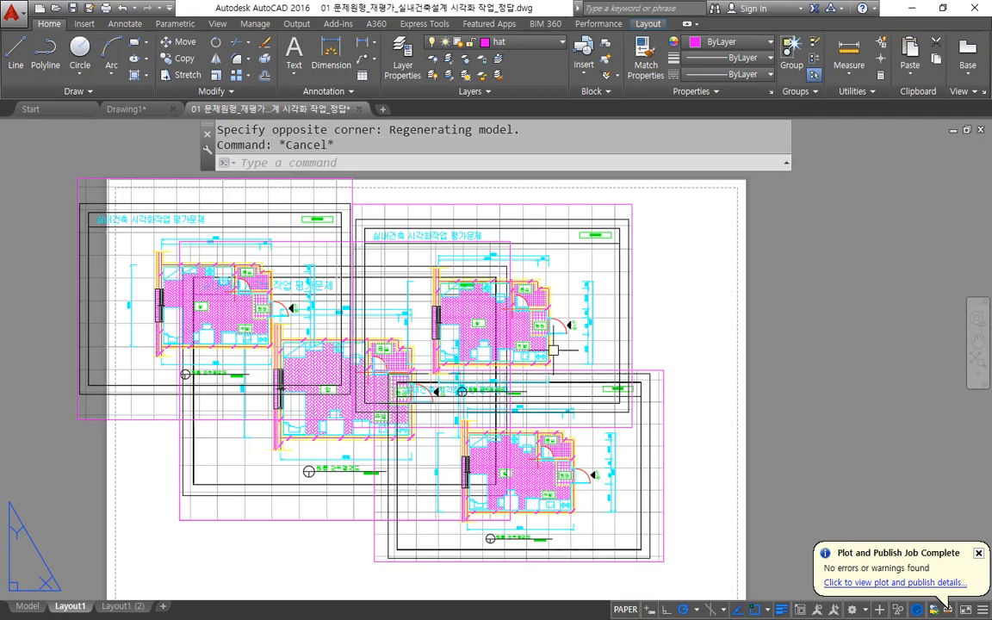
Select and deselect the overlapping viewports one at a time to check that each is a separate object.
mouse_move(238, 181)
mouse_down()
mouse_move(284, 373)
mouse_move(297, 247)
mouse_up()
click(113, 349)
click(44, 345)
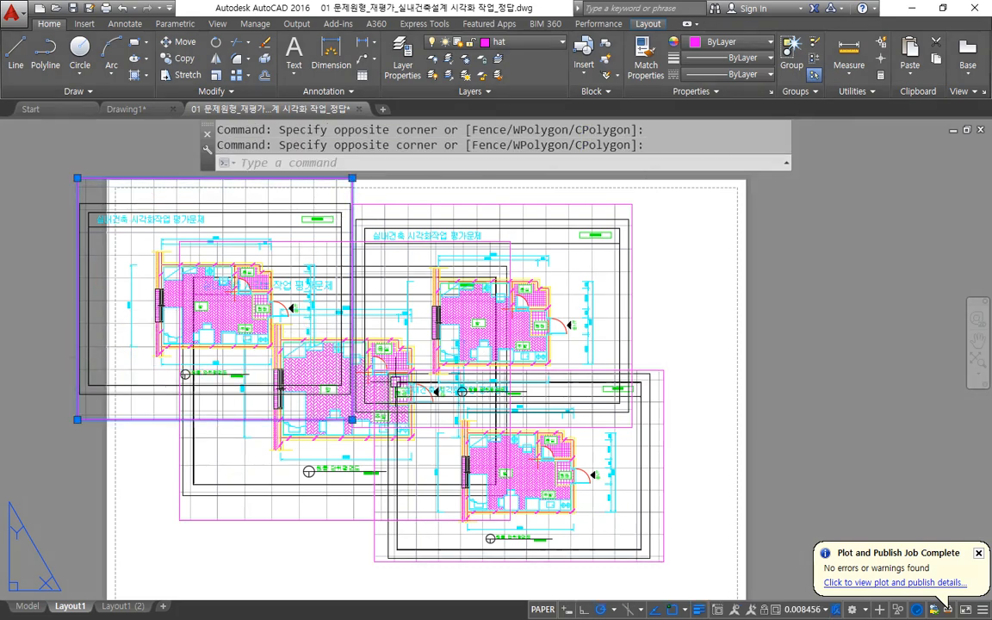
key(Escape)
click(233, 568)
click(110, 455)
key(Escape)
click(718, 448)
click(638, 492)
key(Escape)
click(661, 268)
click(589, 309)
key(Escape)
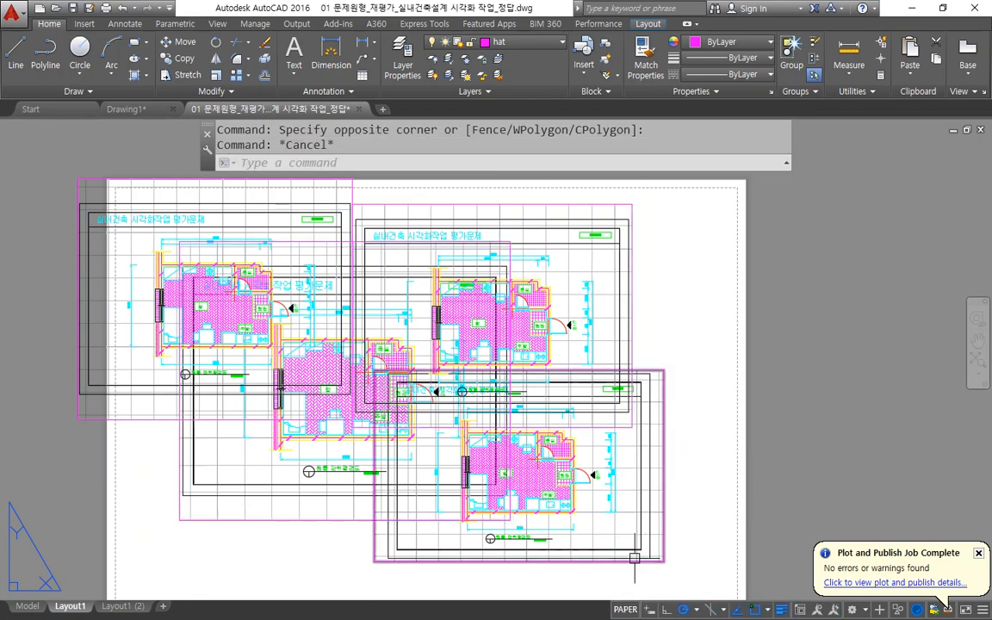
Create a smaller MVIEW viewport inside the lower-right viewport and examine the overlapping views.
text(mv)
key(space)
click(615, 524)
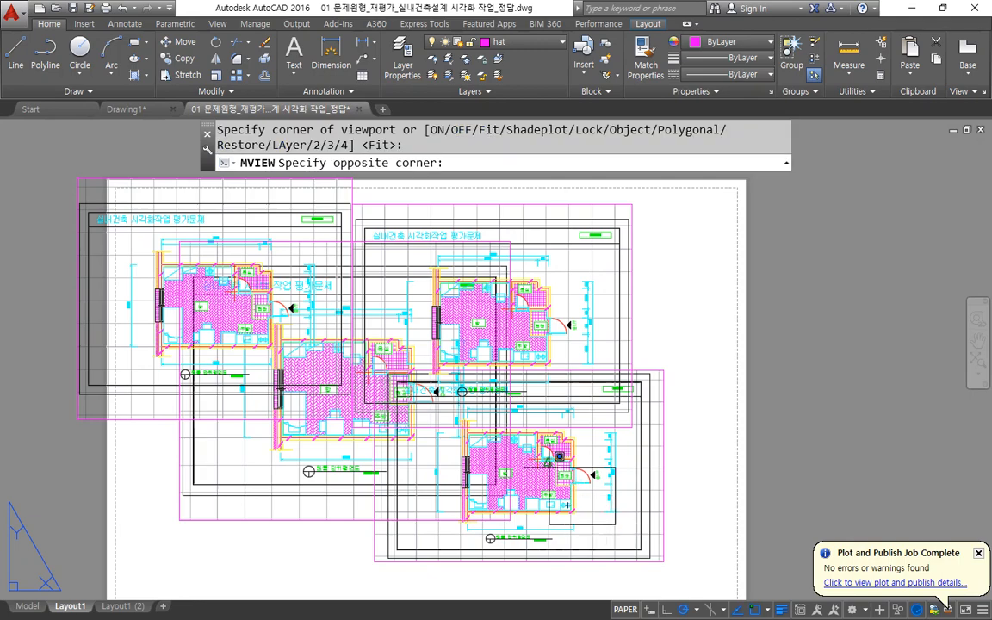
click(469, 393)
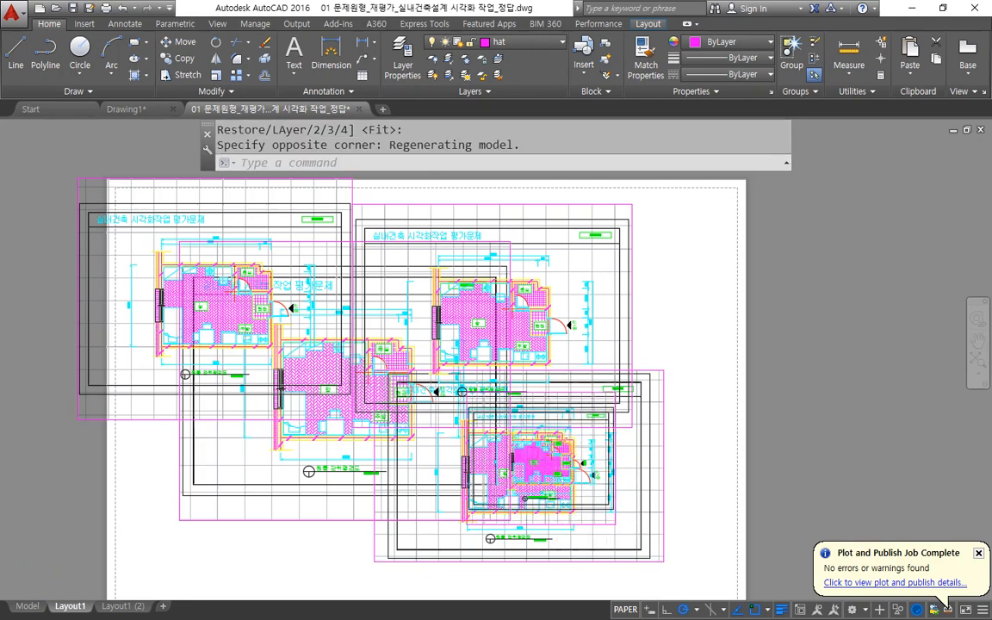
scroll(559, 515, up, 4)
mouse_move(690, 483)
mouse_down()
mouse_move(645, 549)
mouse_move(687, 569)
mouse_up()
scroll(688, 457, down, 4)
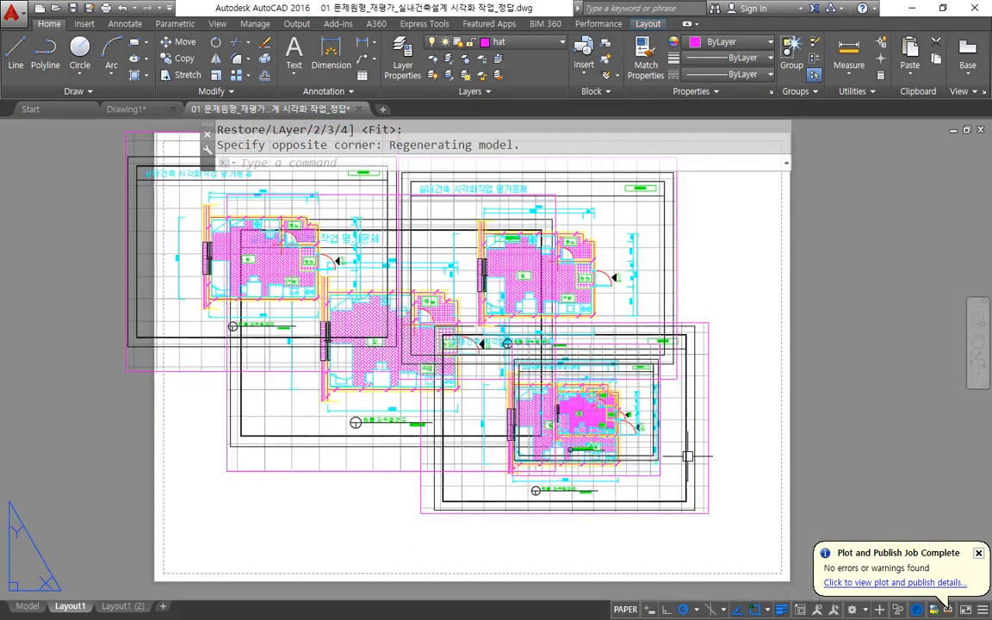
Select and deselect the small nested viewport and the larger lower-right viewport to compare their borders.
click(660, 473)
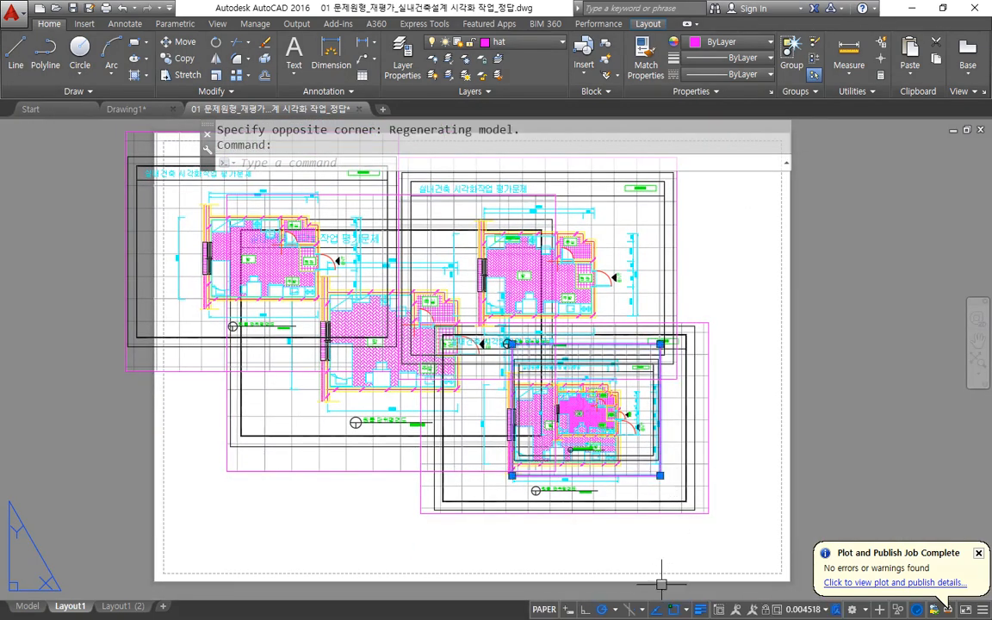
key(Escape)
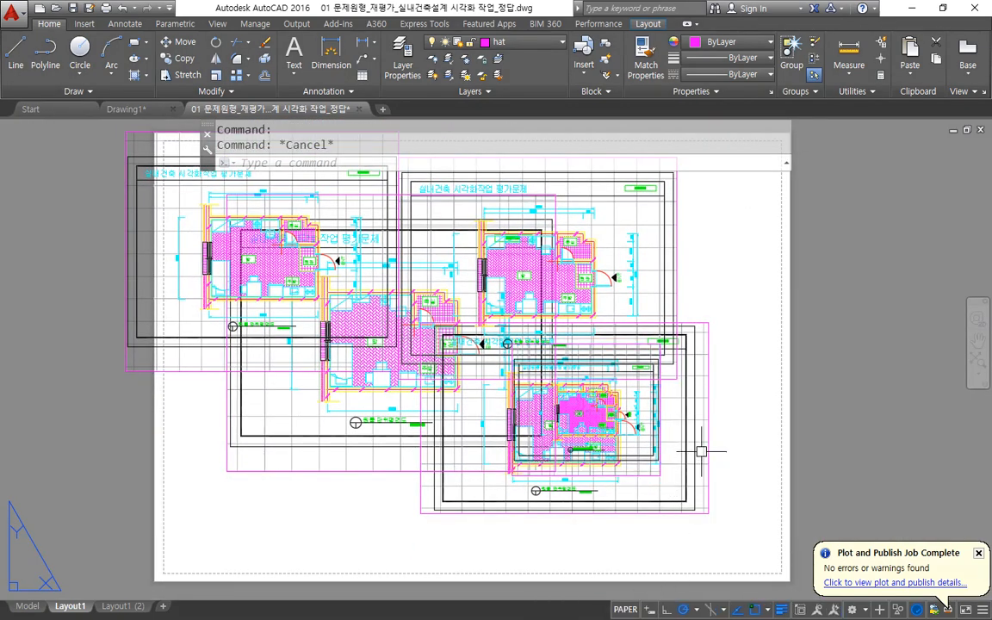
click(708, 461)
key(Escape)
click(660, 473)
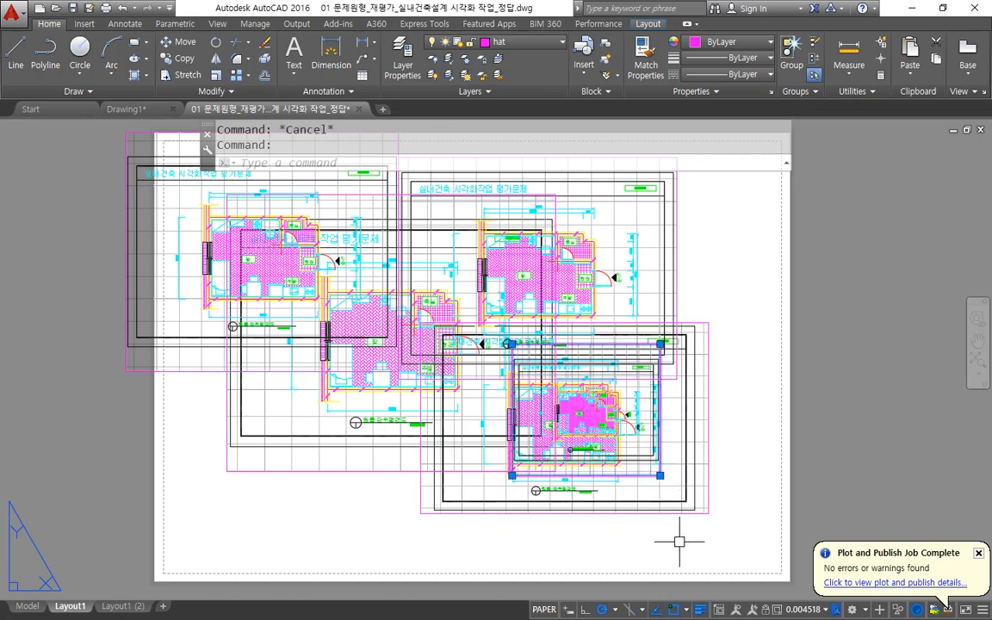
key(Escape)
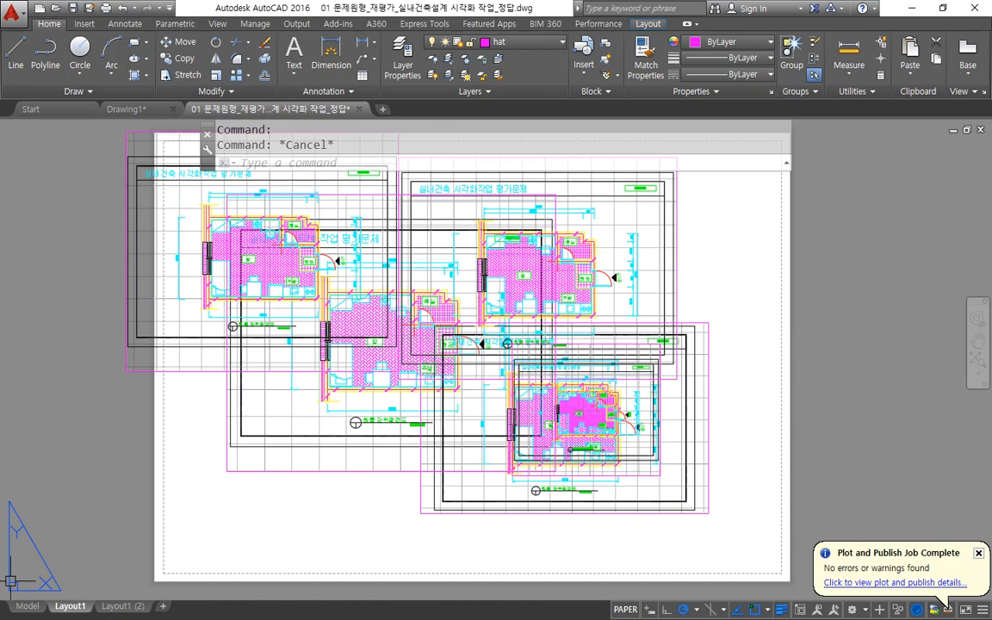
Switch to the Notepad notes, highlight the "mspace, pspace" commands, and return to AutoCAD.
key(alt+Tab)
drag(638, 345, 823, 345)
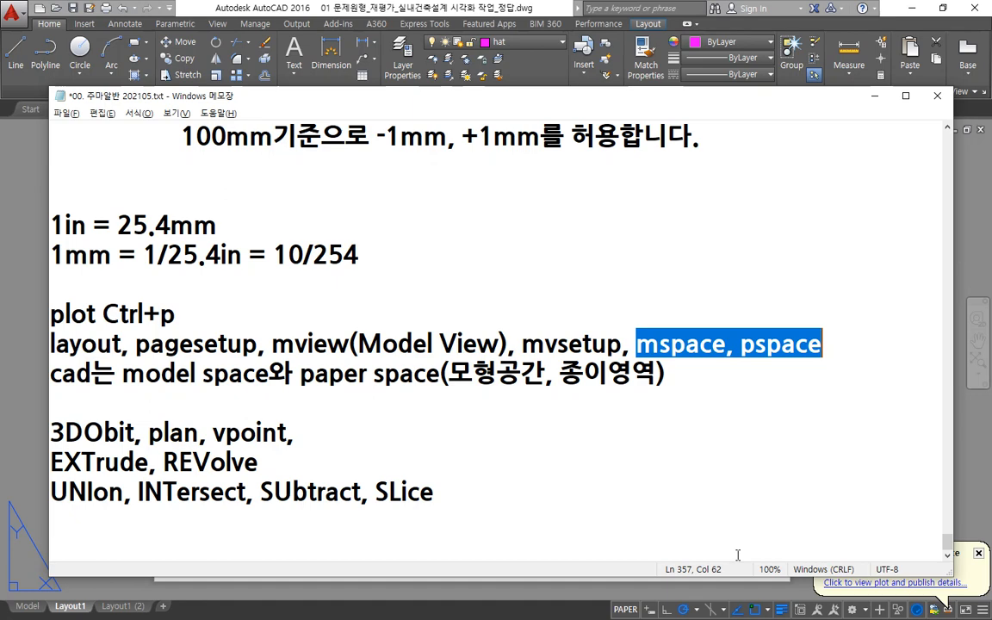
key(alt+Tab)
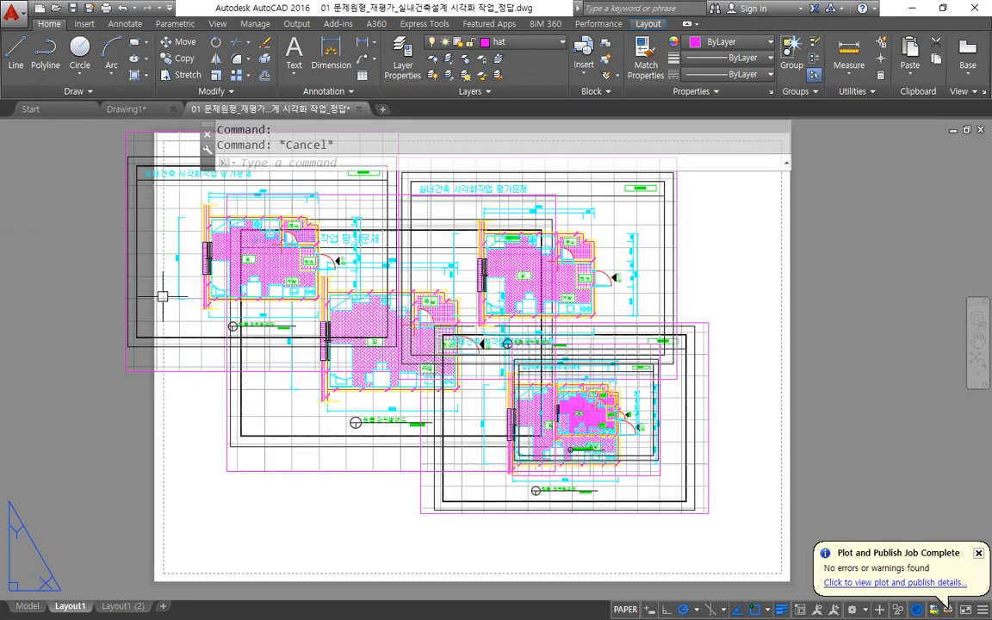
Activate model space in the sheet's upper-left viewport, enlarge its floor plan view, and return to paper space.
middle_drag(166, 272, 162, 341)
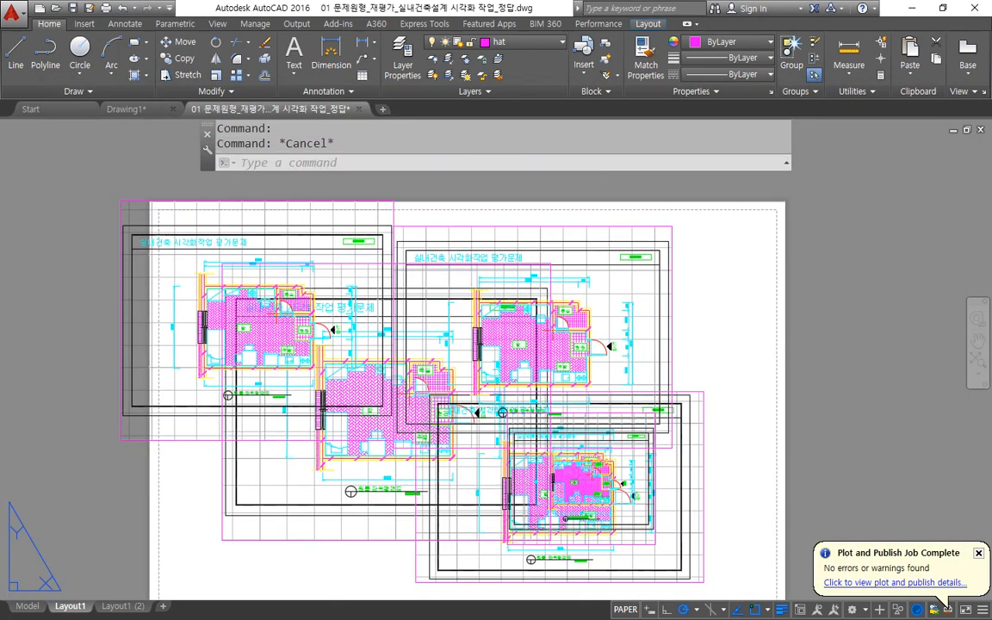
double_click(142, 310)
scroll(250, 328, up, 3)
scroll(253, 327, down, 5)
scroll(199, 272, up, 4)
scroll(199, 271, down, 4)
scroll(173, 284, up, 4)
double_click(48, 302)
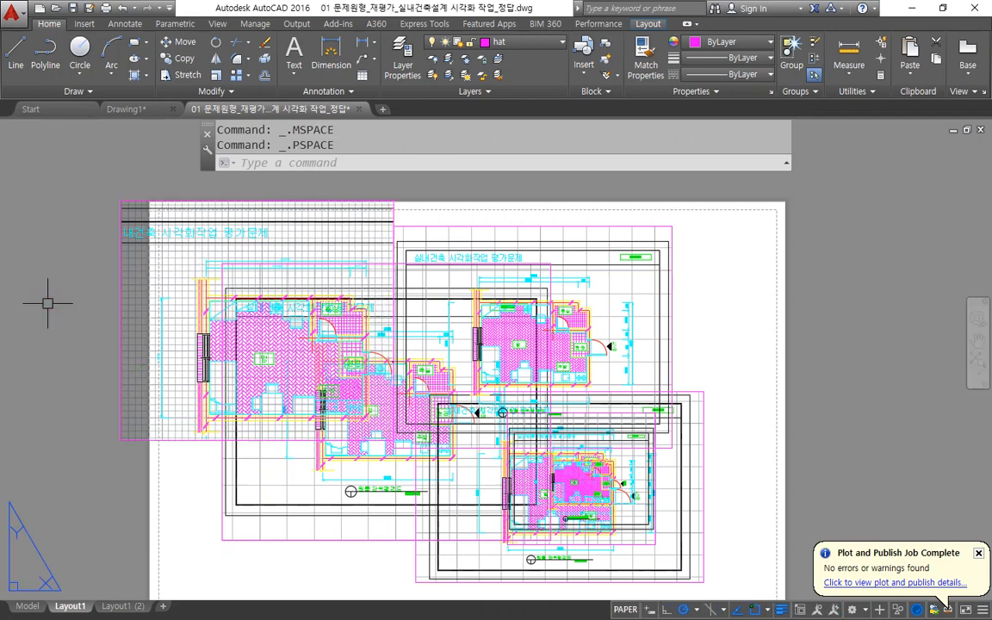
Enter model space and pan the floor plan inside the upper-right, central, upper-left and lower-right viewports individually.
double_click(558, 260)
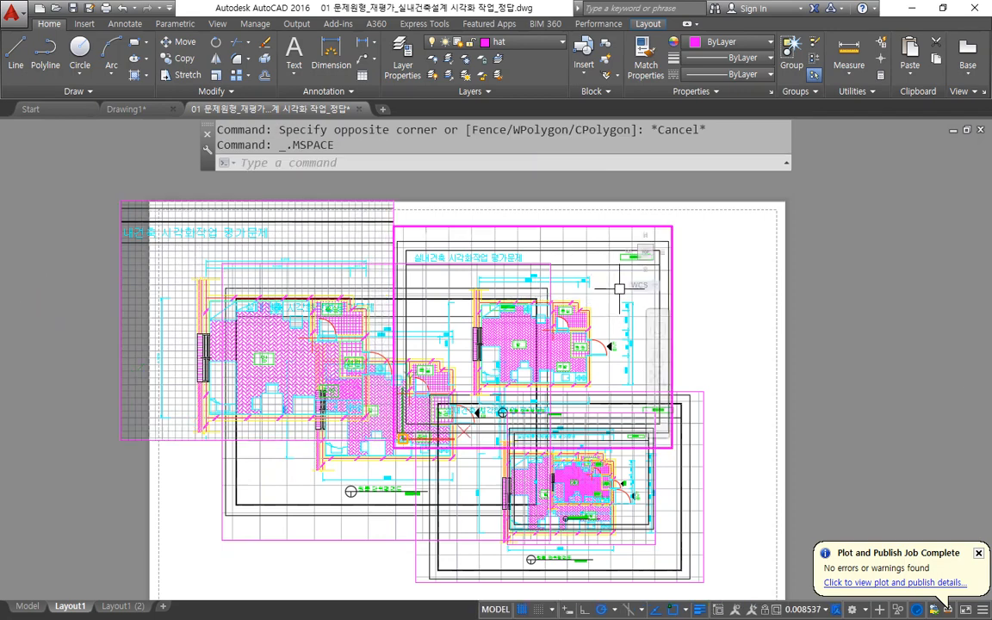
mouse_move(589, 294)
middle_down()
mouse_move(569, 304)
mouse_move(586, 328)
mouse_move(575, 320)
mouse_move(575, 271)
middle_up()
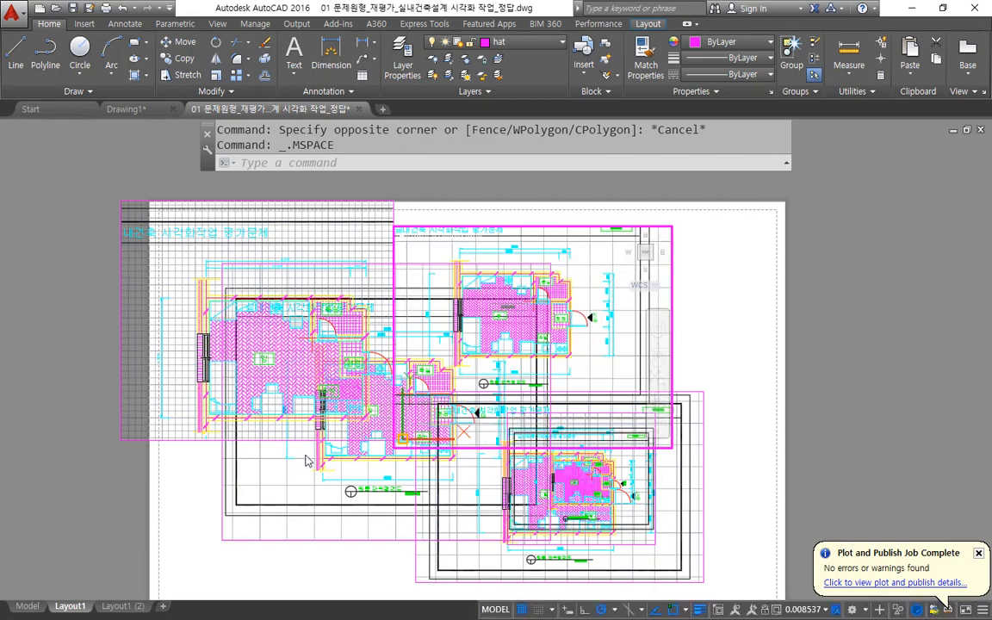
click(236, 476)
mouse_move(329, 394)
middle_down()
mouse_move(373, 426)
mouse_move(348, 388)
middle_up()
click(157, 369)
middle_drag(260, 322, 239, 300)
click(676, 443)
middle_drag(675, 443, 634, 437)
scroll(635, 436, down, 2)
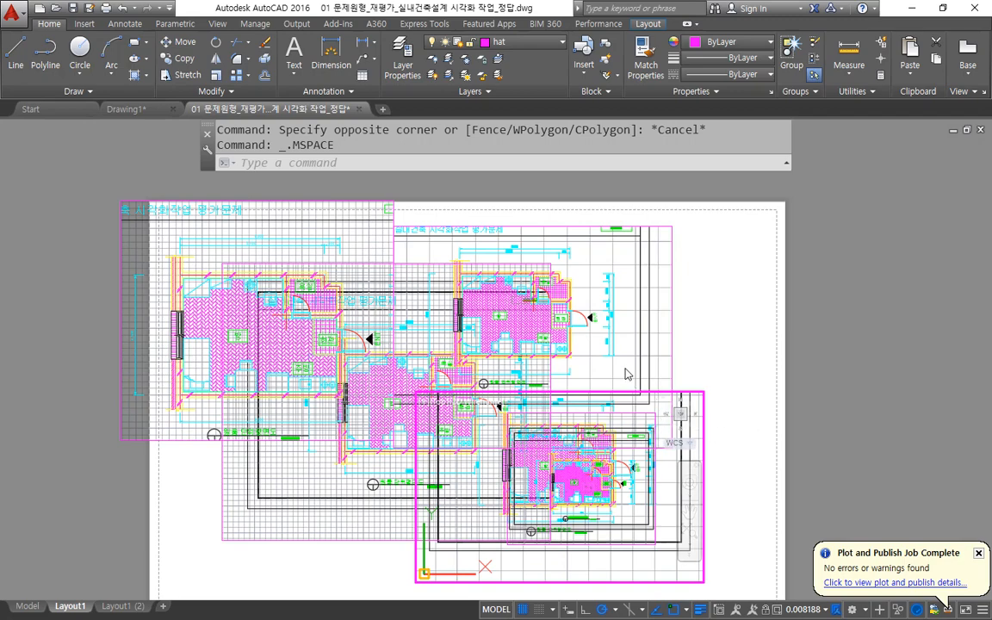
Try to activate the small viewport nested in the lower-right one, and return to paper space.
click(625, 370)
click(577, 445)
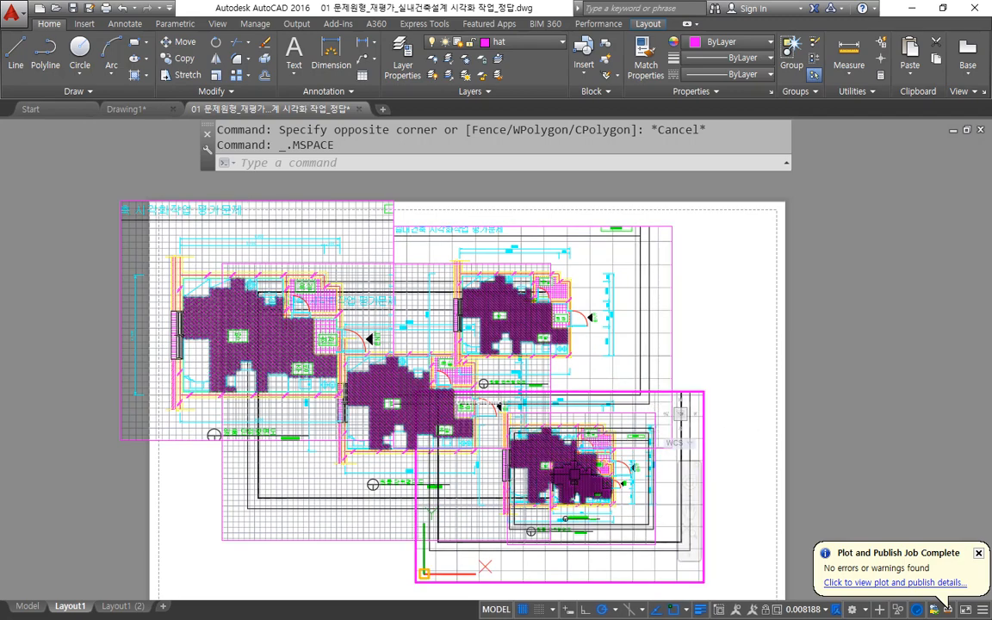
mouse_move(614, 541)
mouse_down()
mouse_move(521, 517)
mouse_move(577, 428)
mouse_move(659, 508)
mouse_move(650, 530)
mouse_up()
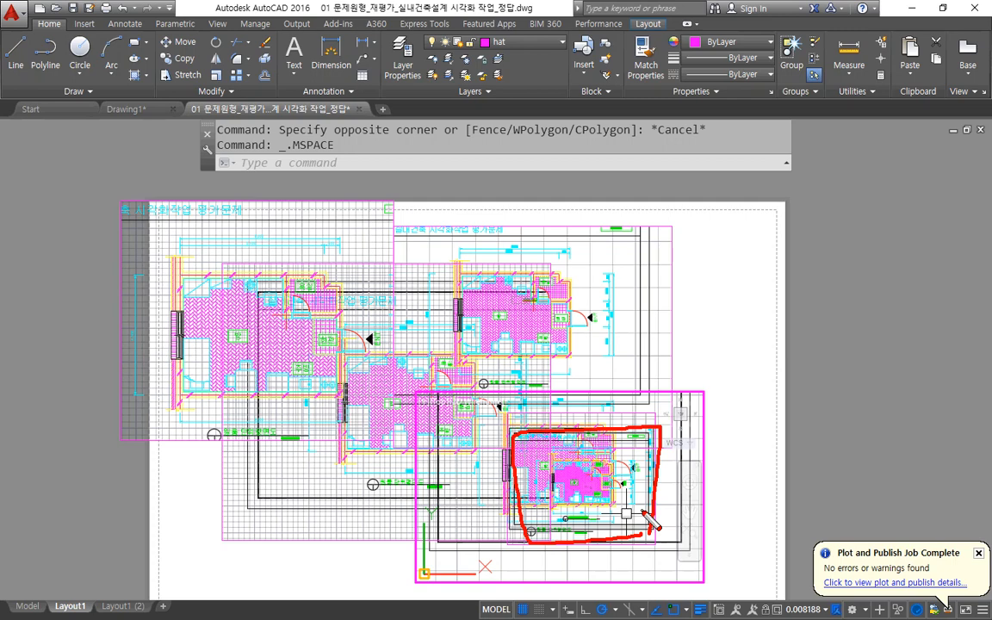
key(Escape)
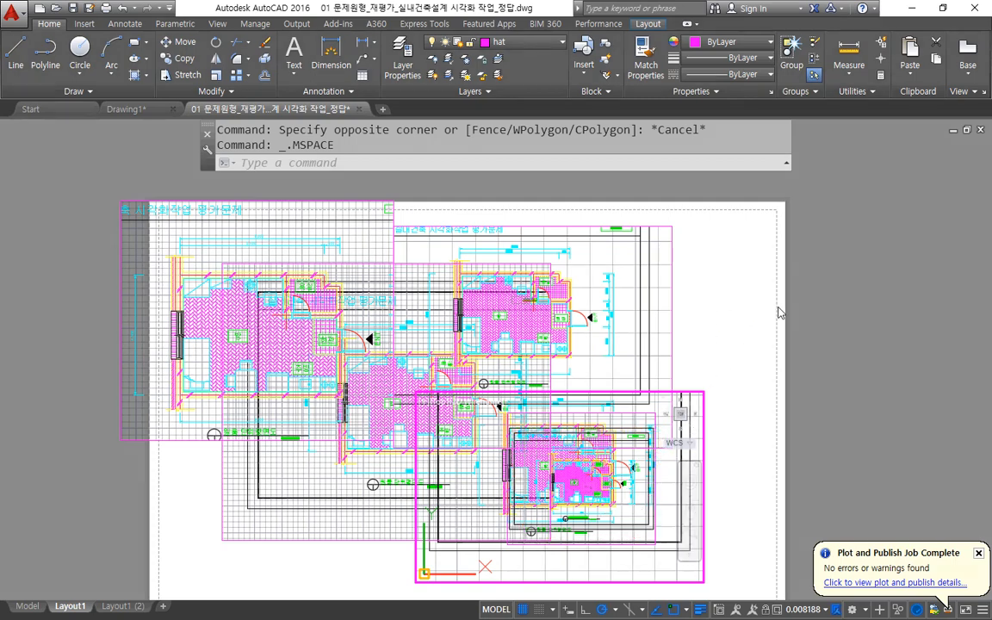
double_click(747, 315)
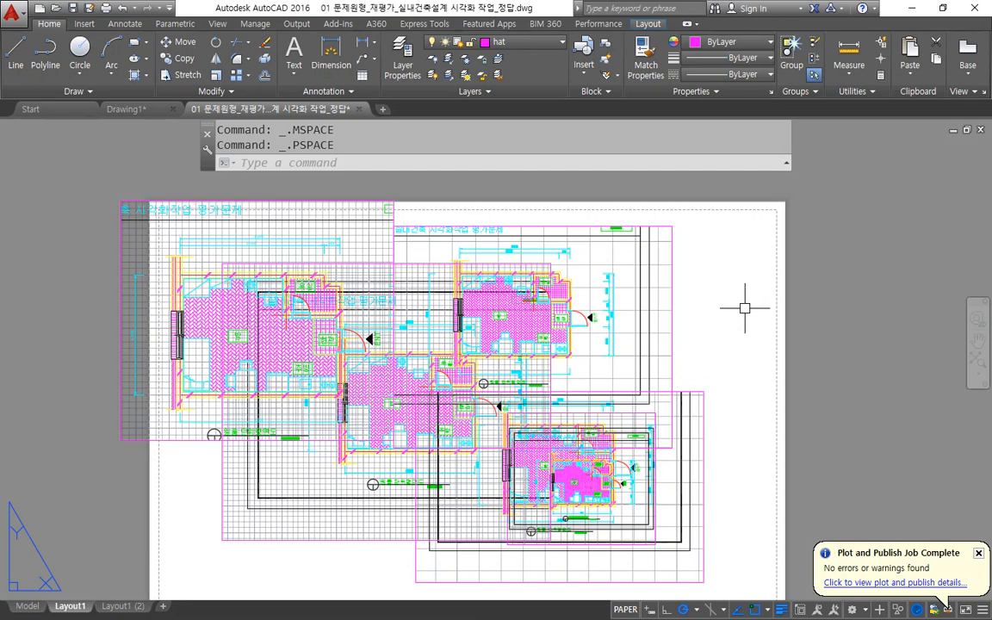
Enter model space with MS, make the upper-right, upper-left and central viewports active in turn, and return with PS.
text(MS)
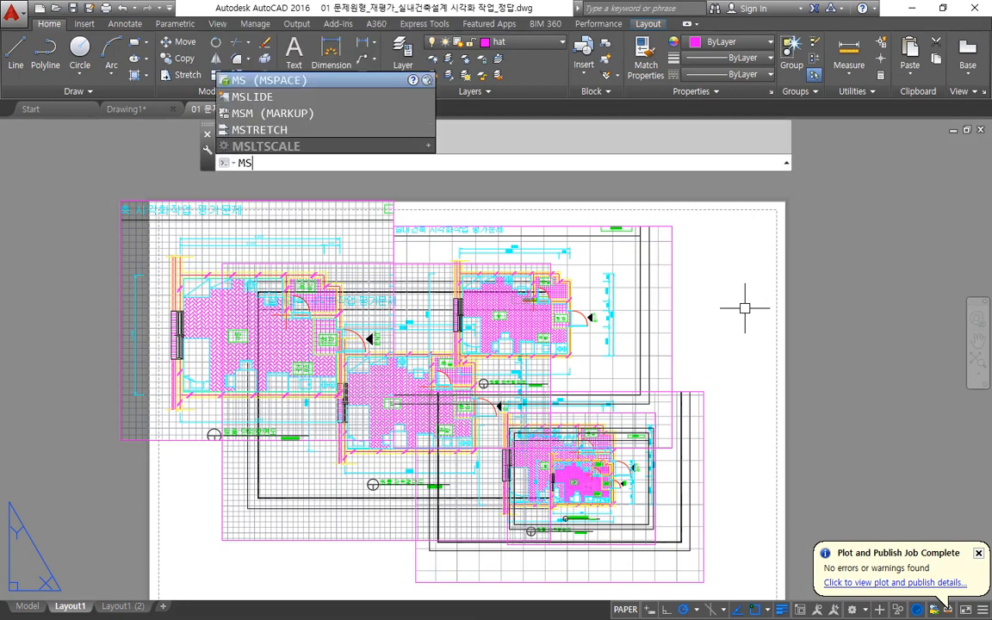
key(Return)
click(509, 254)
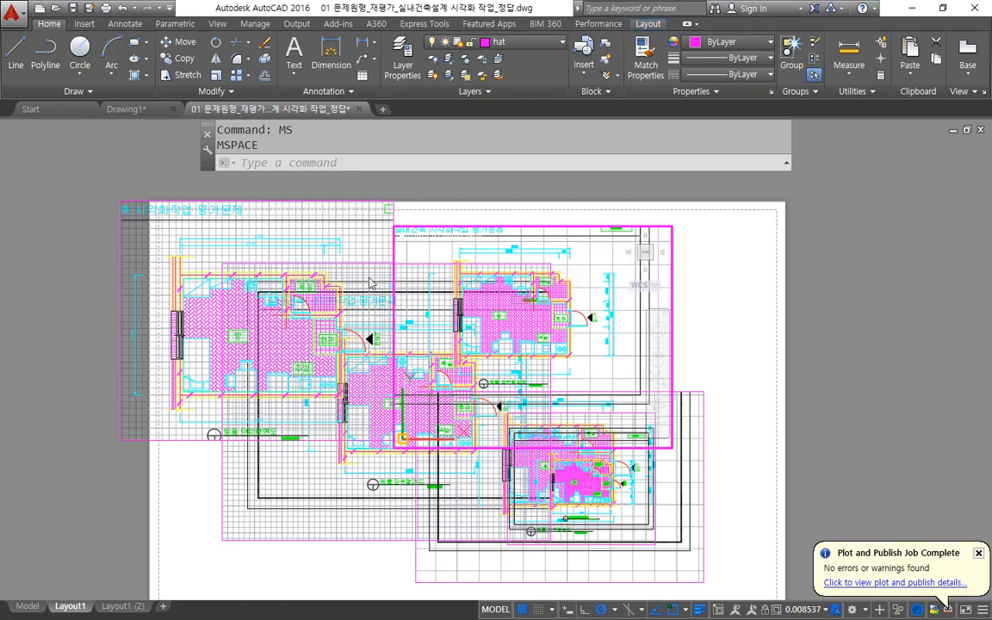
click(340, 265)
click(263, 456)
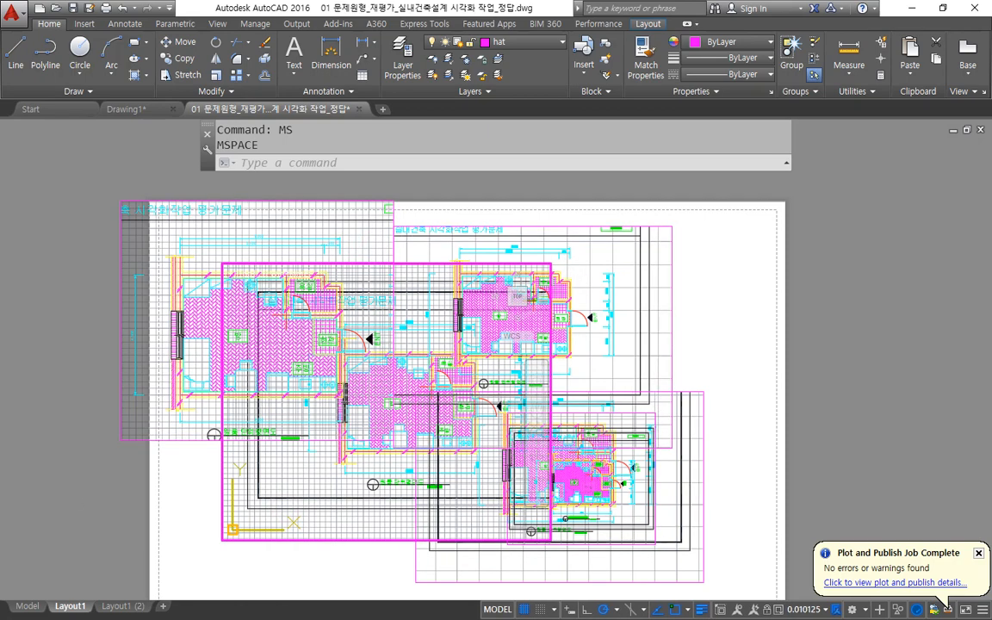
text(p)
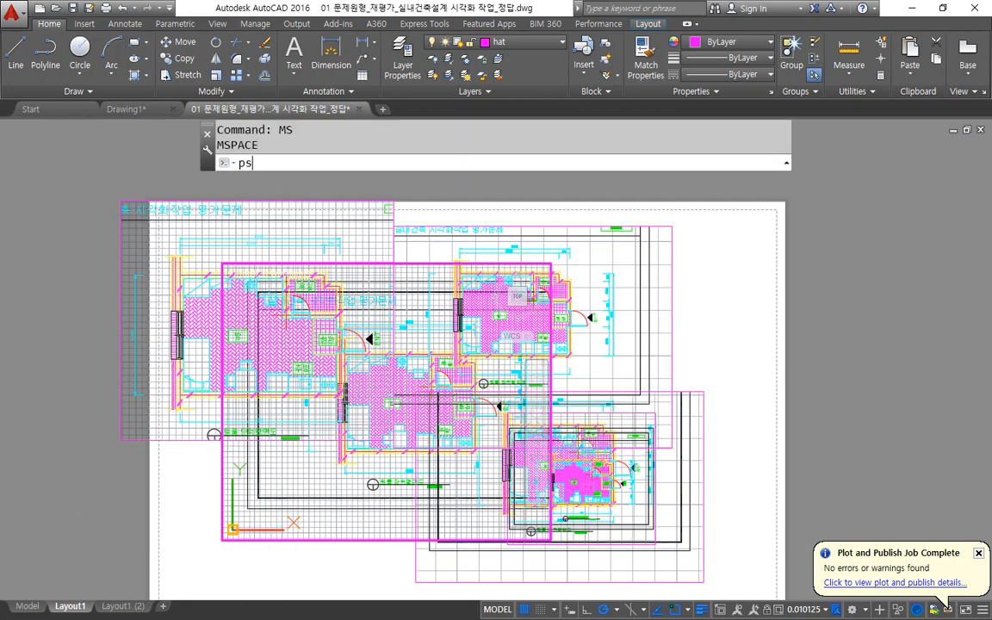
text(s)
key(Return)
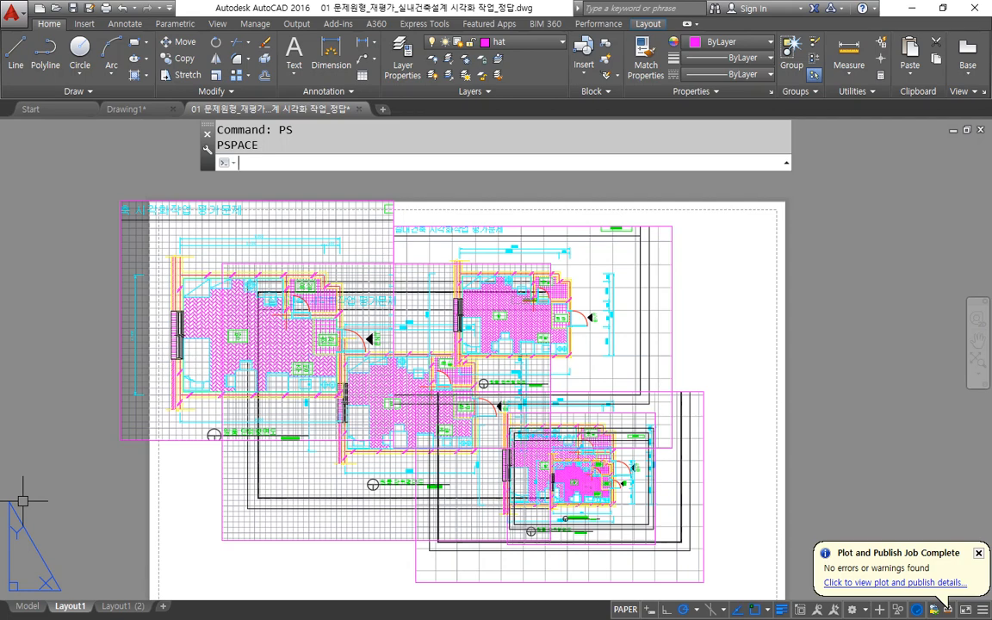
Erase all the viewports from the Layout1 sheet.
key(ctrl+a)
text(e)
key(Return)
middle_drag(337, 337, 250, 295)
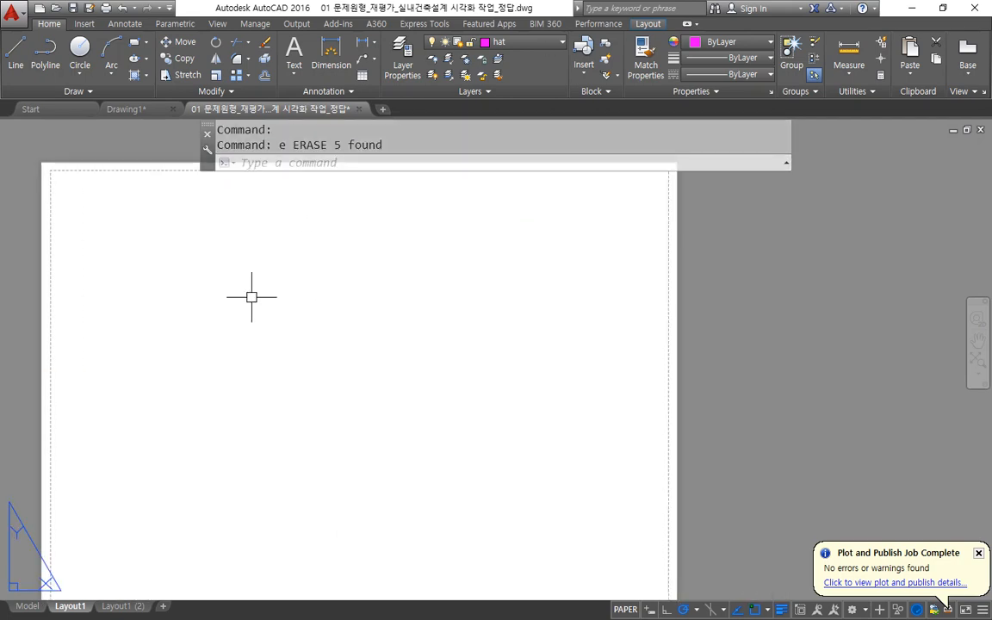
Create an MVIEW viewport by two corners across the left half of the empty sheet.
text(mv)
key(Return)
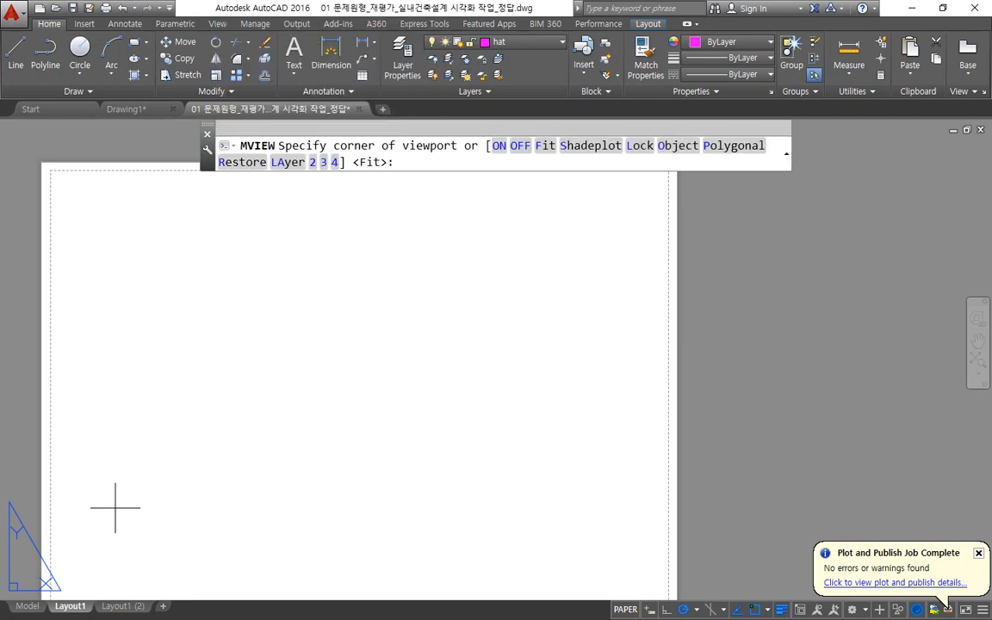
click(90, 531)
click(443, 233)
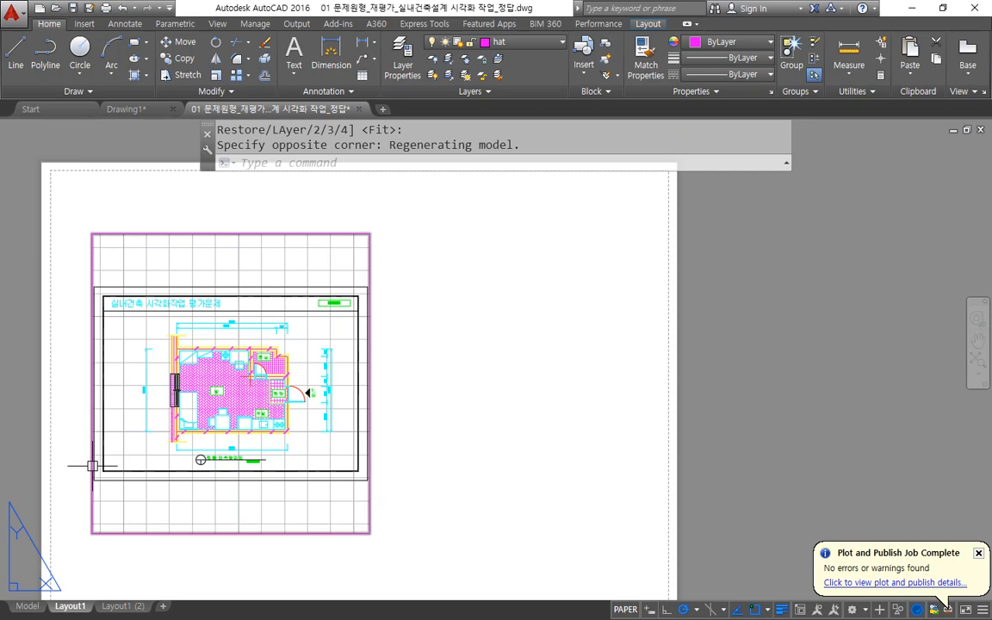
Erase the two-corner viewport from the left half of the sheet.
click(381, 266)
click(307, 329)
text(e)
key(Return)
Create a viewport filling the sheet's printable area with the MVIEW Fit option.
text(mv)
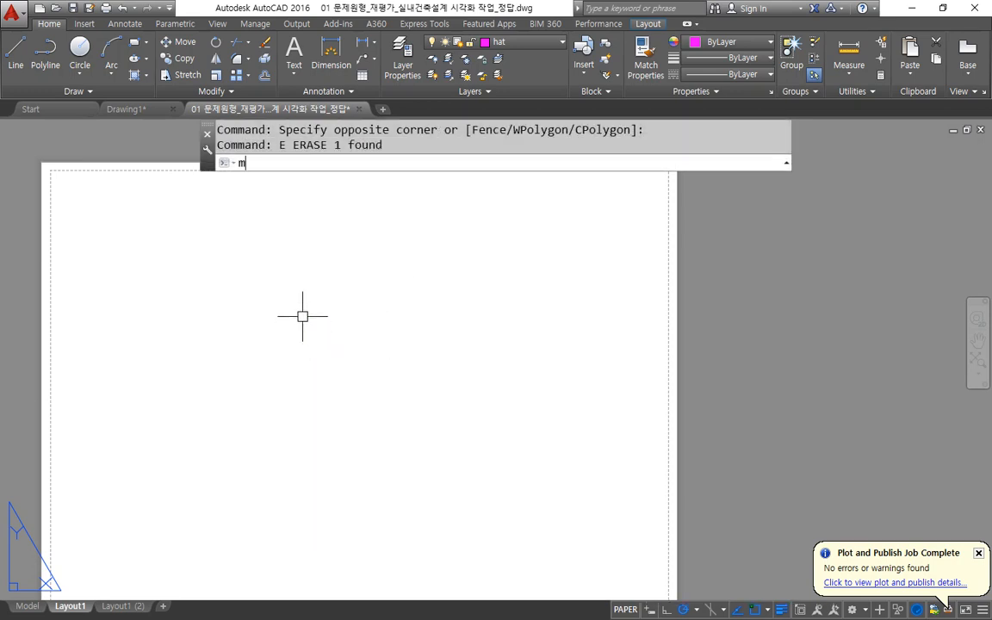
key(Return)
mouse_move(379, 177)
mouse_down()
mouse_move(349, 162)
mouse_move(379, 183)
mouse_move(367, 177)
mouse_up()
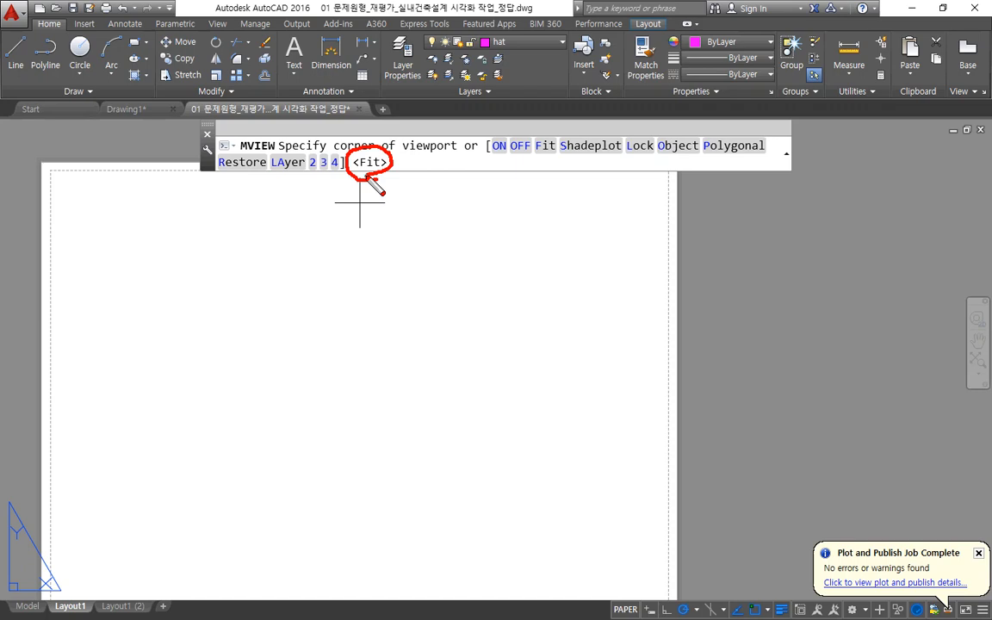
key(Escape)
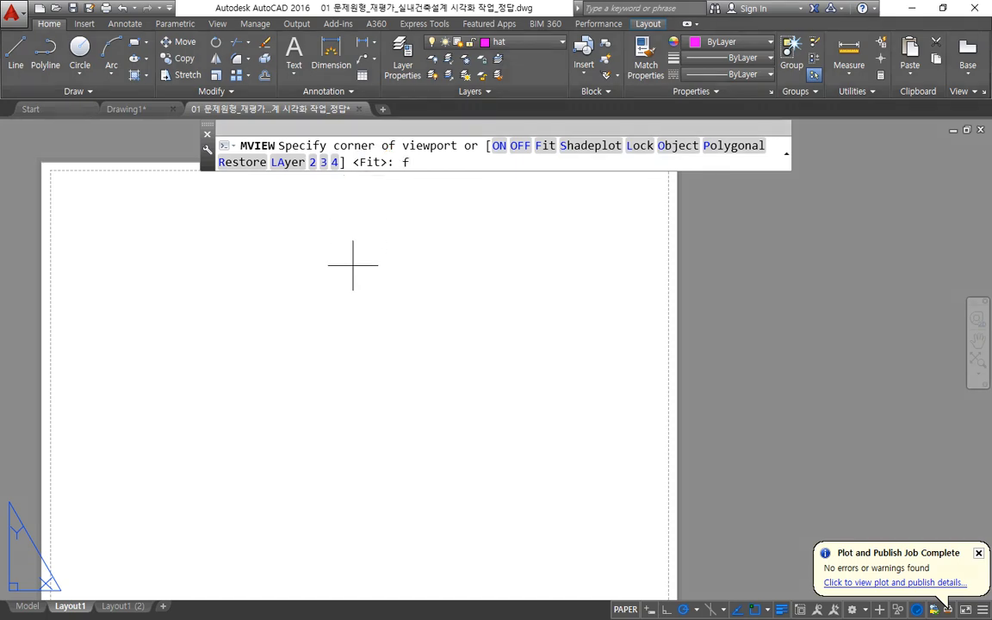
text(f)
key(Return)
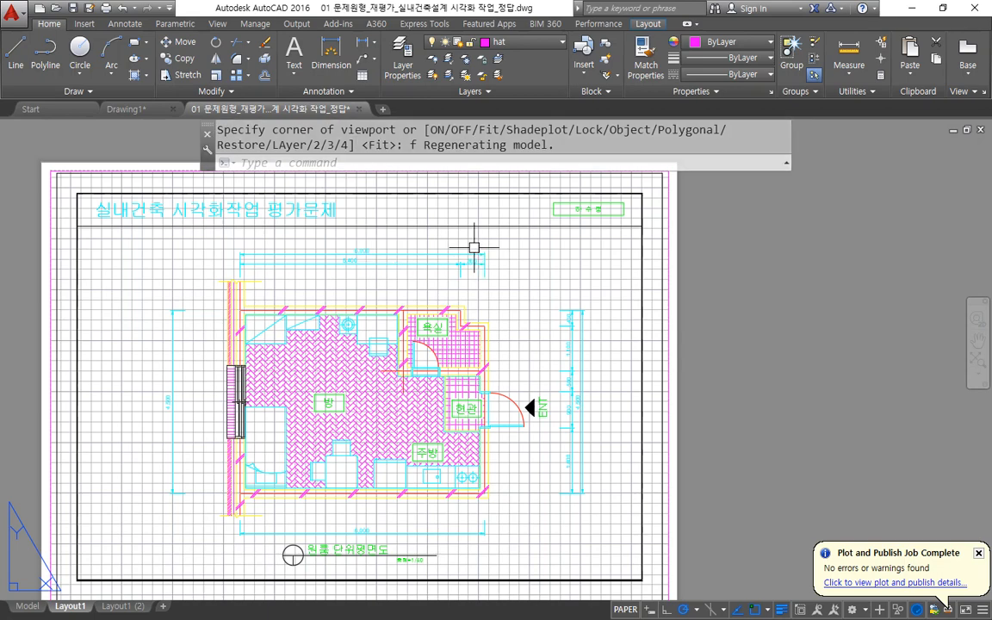
Select the sheet-filling viewport by its border and delete it.
click(527, 430)
click(771, 364)
click(730, 491)
click(559, 359)
key(Delete)
Create four equal viewports in a two-by-two block in the middle of the sheet with the MVIEW 4 option.
text(mv)
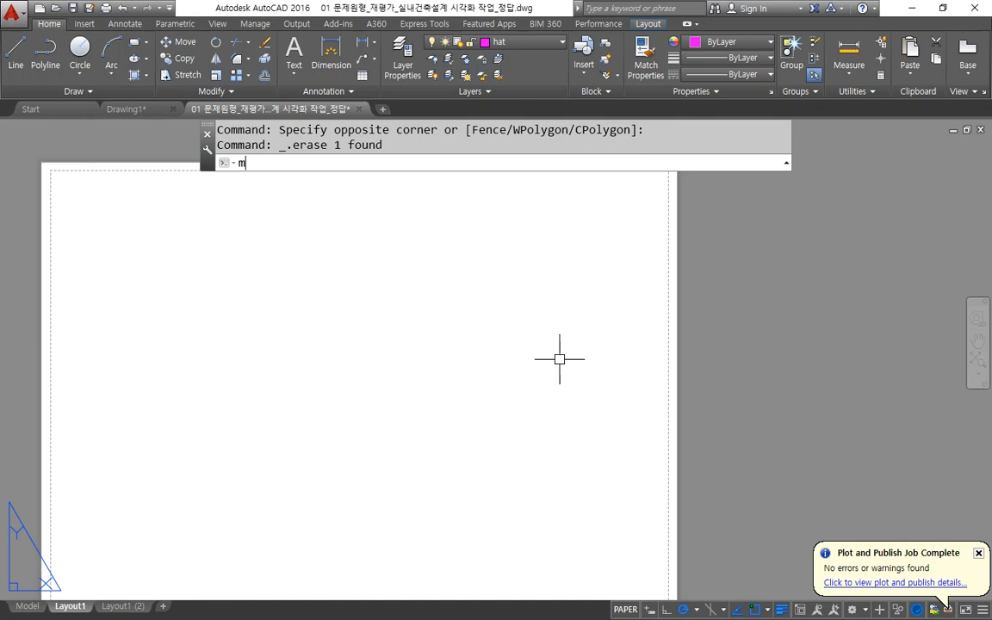
key(Return)
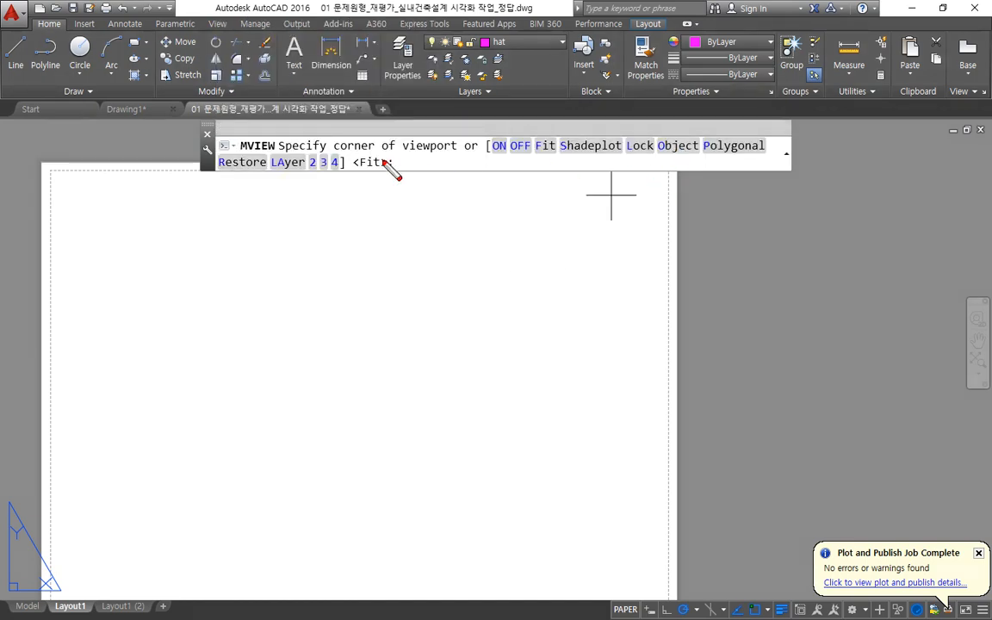
mouse_move(333, 152)
mouse_down()
mouse_move(312, 171)
mouse_move(345, 167)
mouse_move(307, 162)
mouse_up()
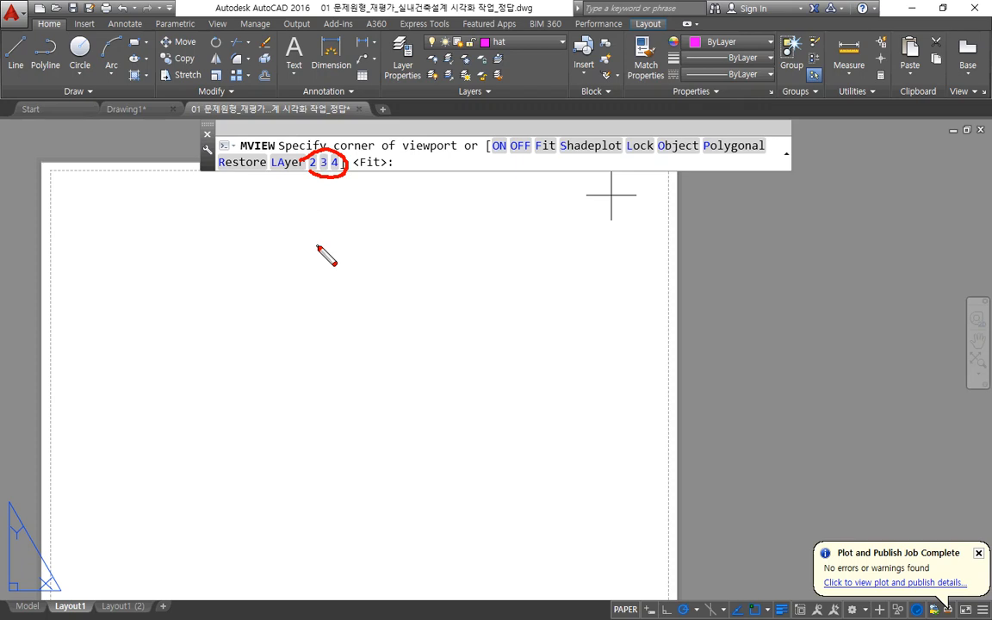
key(Escape)
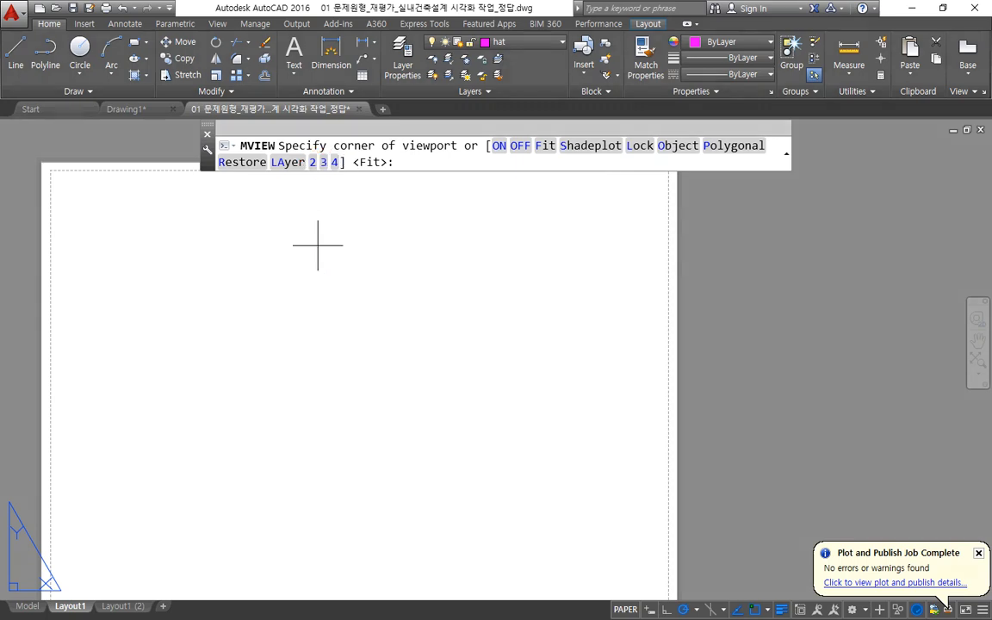
click(334, 162)
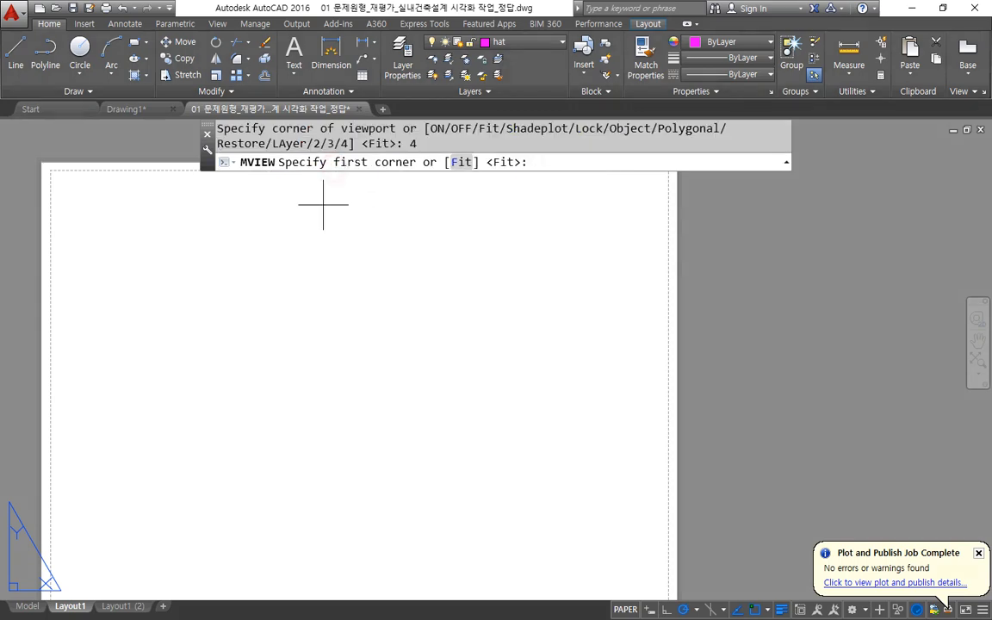
click(177, 525)
click(528, 226)
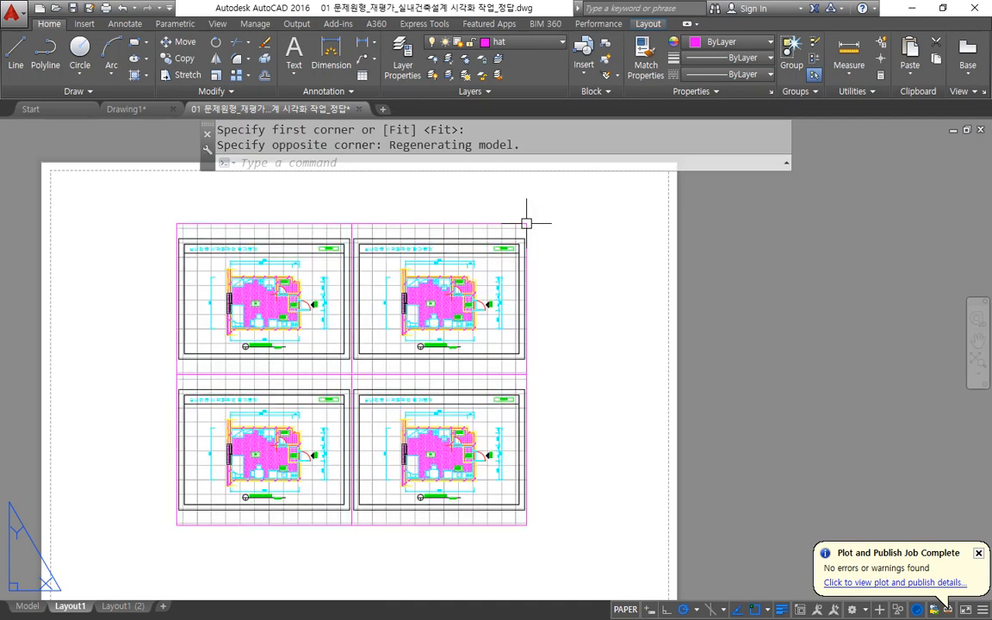
Erase the two-by-two block of four viewports with a crossing selection.
click(535, 163)
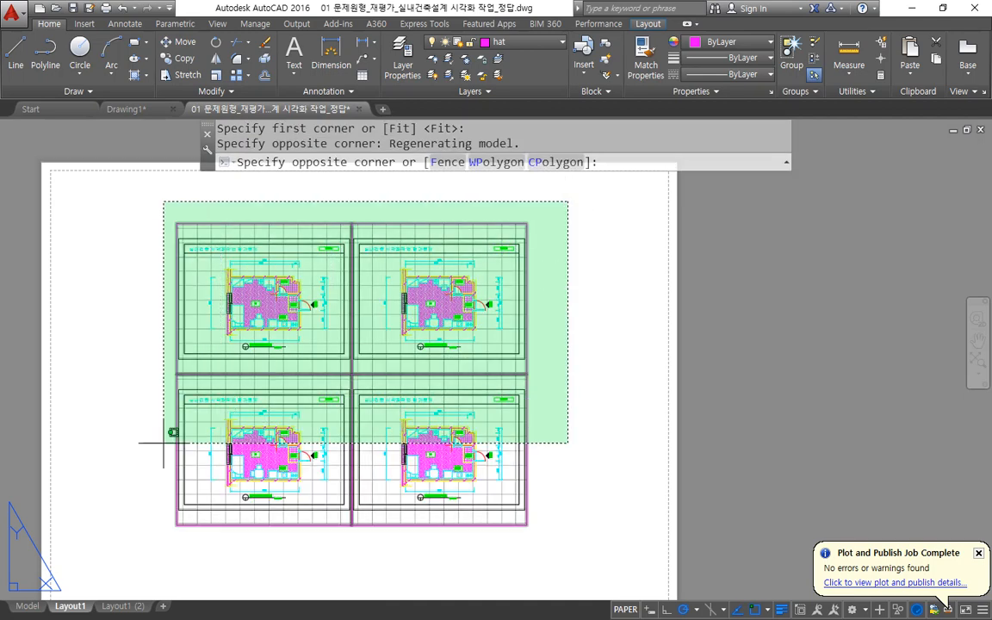
click(151, 445)
text(e)
key(Return)
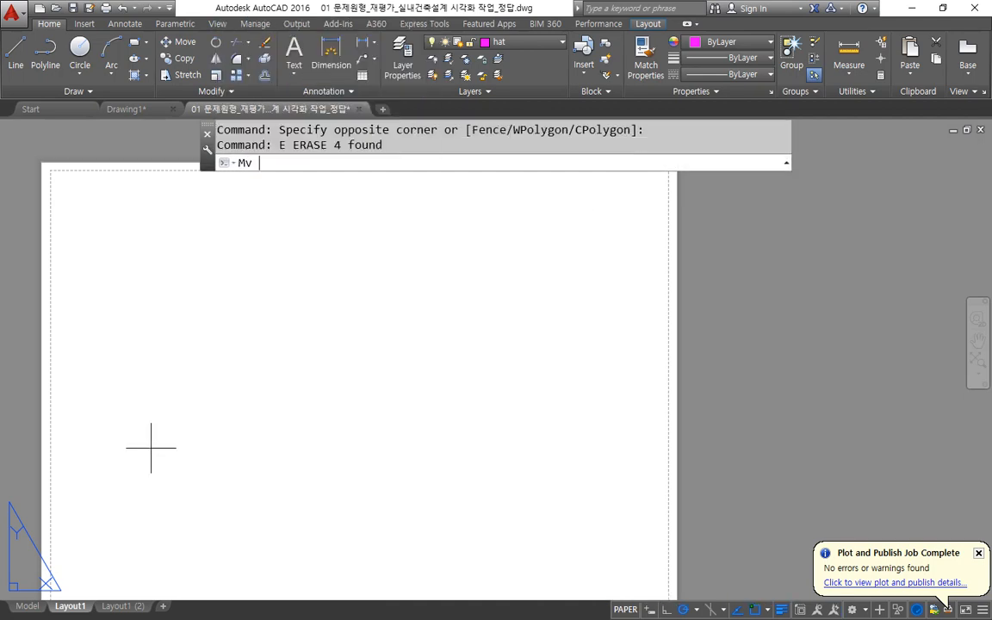
Create four equal viewports filling the sheet's printable area with the MVIEW 4 and Fit options.
text(mv)
key(Return)
text(4)
key(Return)
text(f)
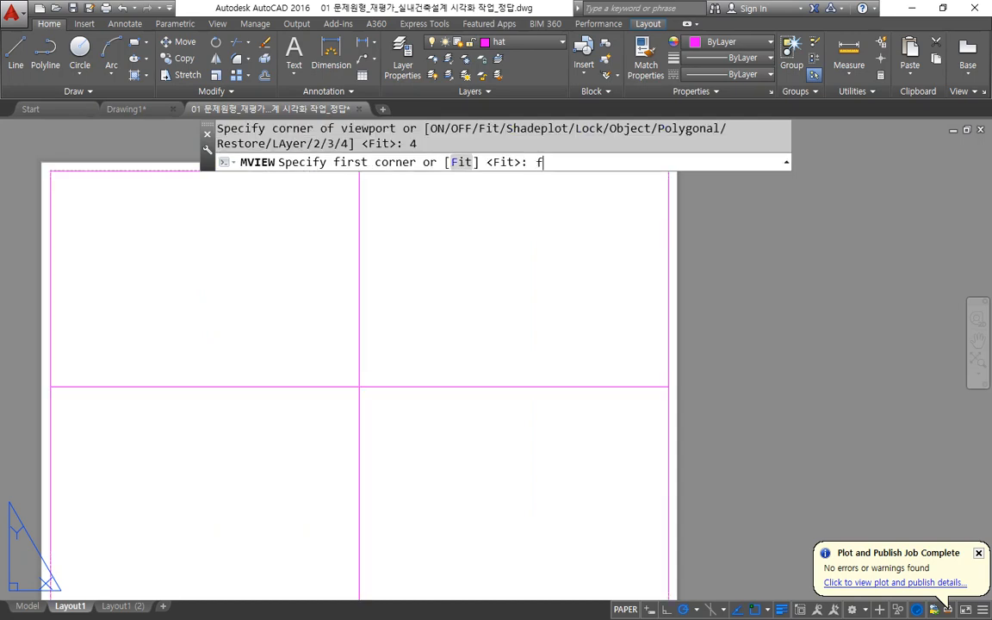
key(Return)
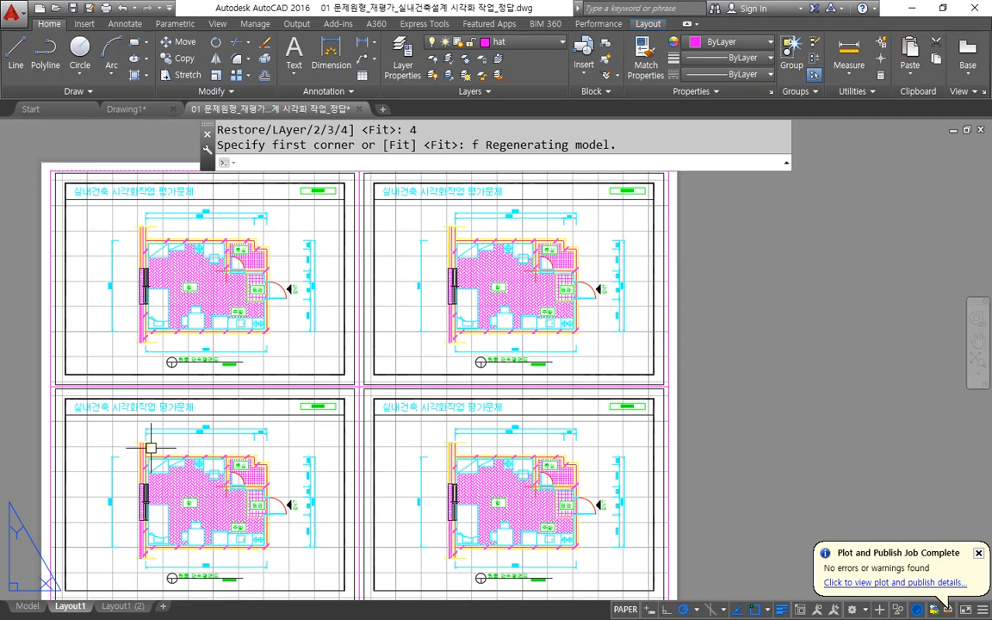
Erase the four sheet-filling viewports with a crossing selection over their shared corner.
click(373, 321)
click(319, 470)
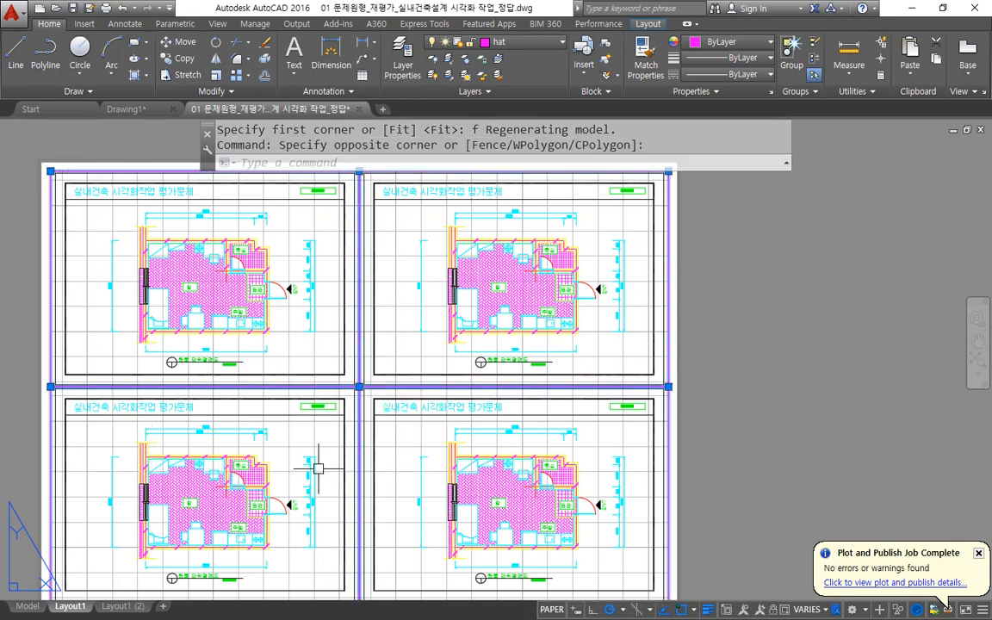
text(e)
key(Return)
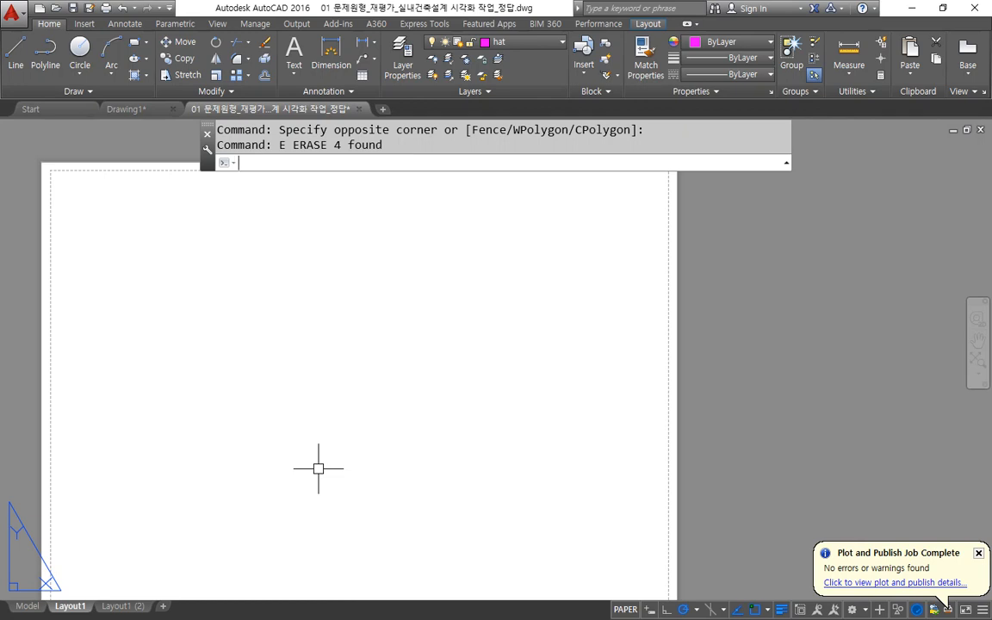
Create three stacked viewports on the left half of the sheet with the MVIEW 3 Horizontal arrangement.
text(mv)
key(Return)
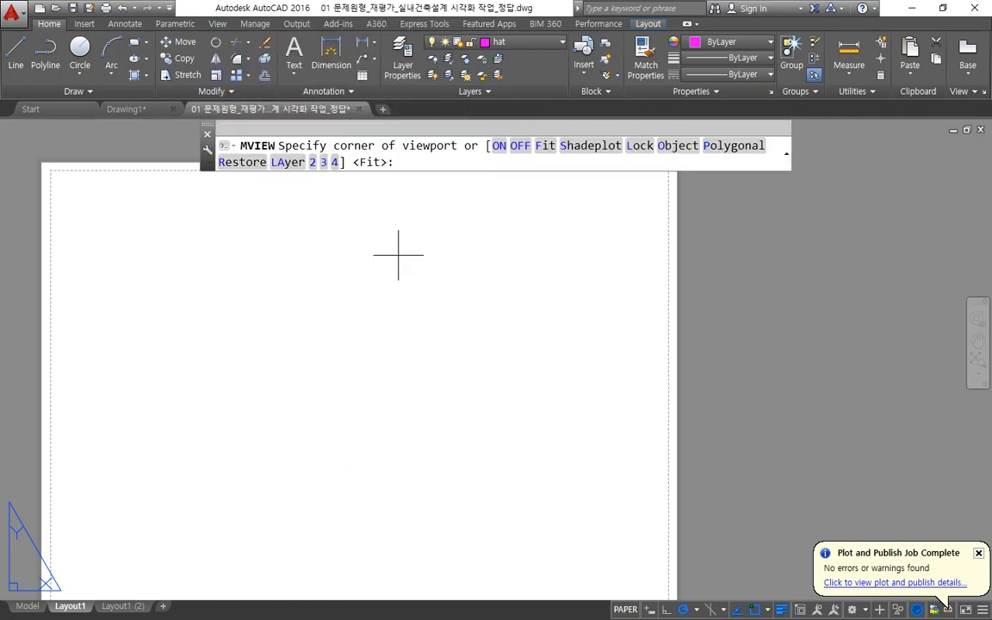
click(324, 162)
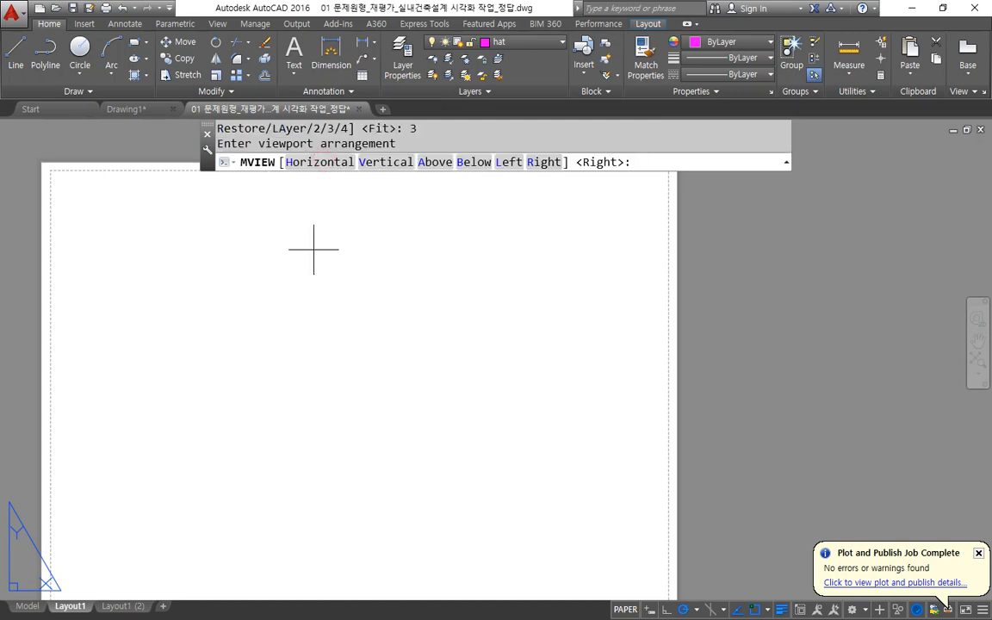
text(h)
key(Return)
click(90, 214)
click(357, 471)
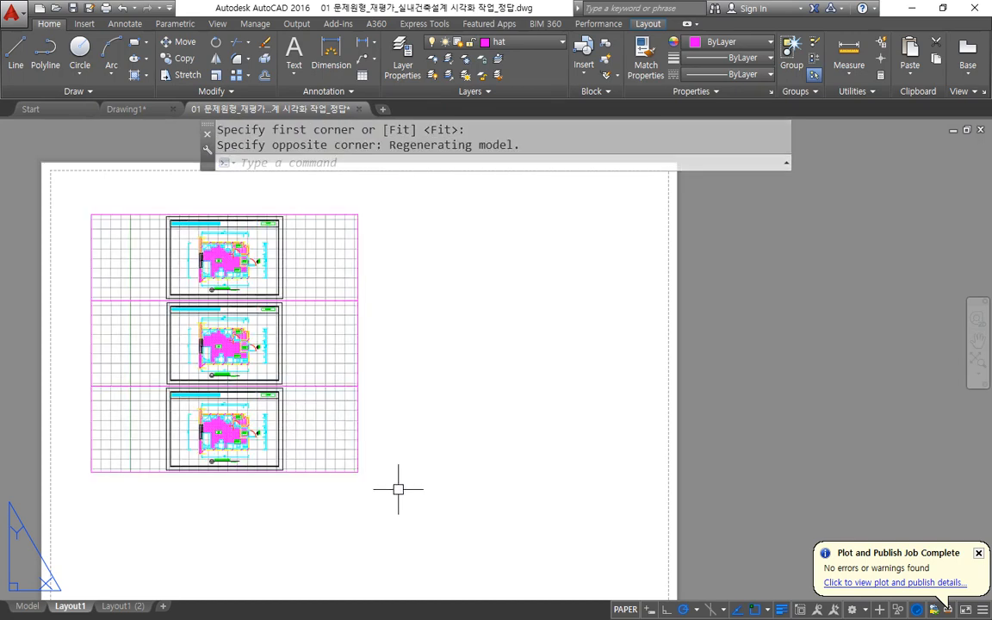
Create three side-by-side viewports to the right of the stacked block with the MVIEW 3 Vertical arrangement.
text(mv)
key(Return)
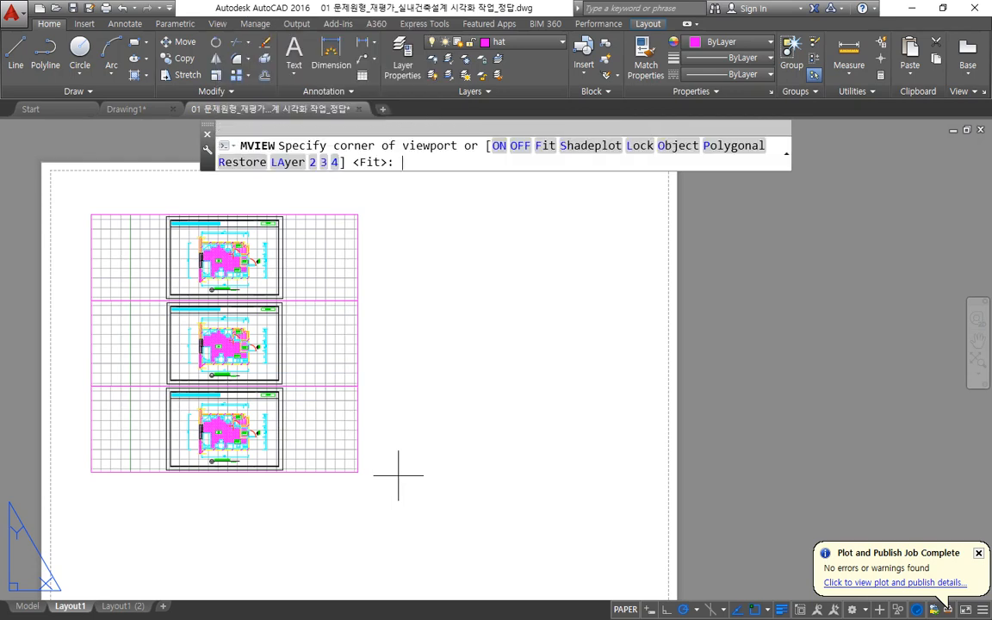
text(3)
key(Return)
text(v)
key(Return)
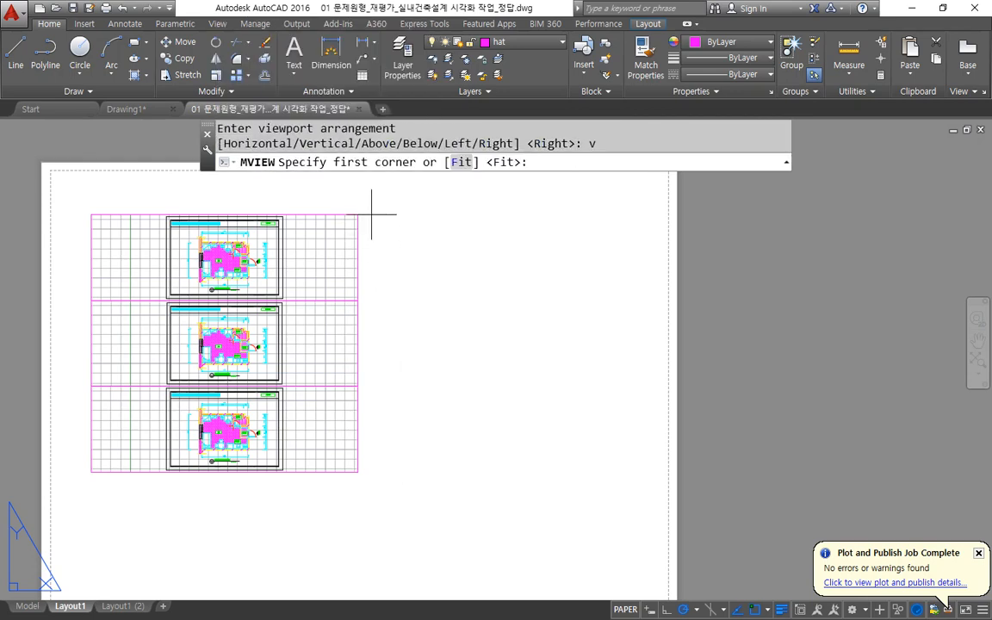
click(371, 215)
click(672, 455)
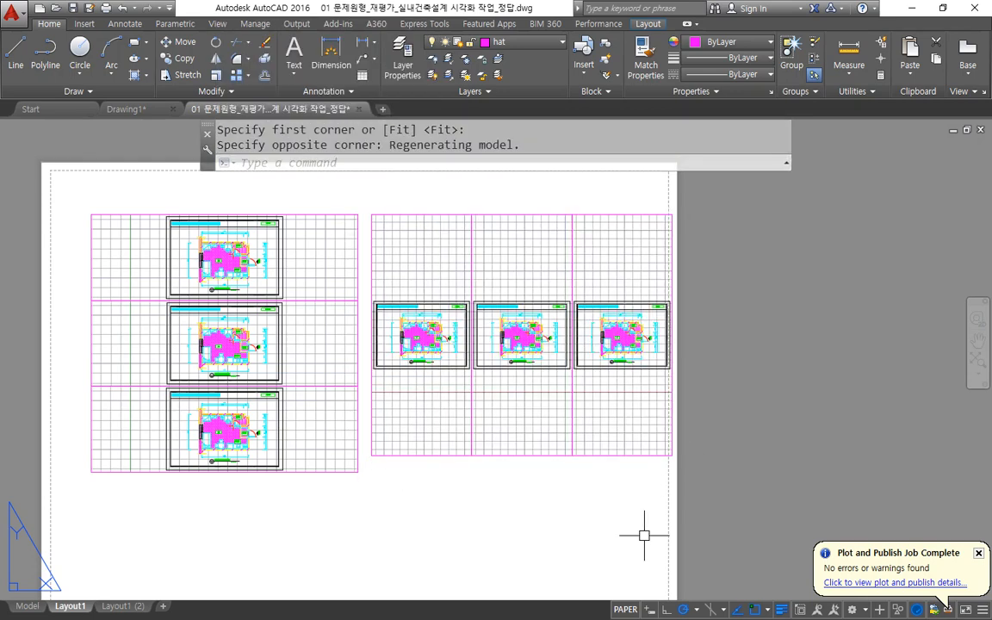
Erase both three-viewport blocks, horizontal and vertical, with a crossing selection.
click(674, 527)
click(51, 196)
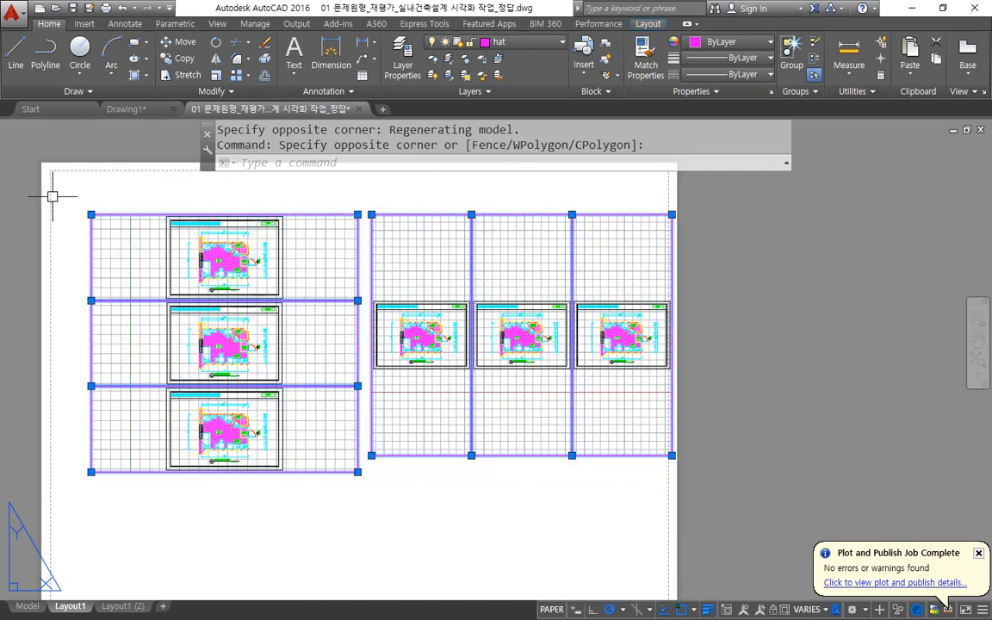
text(e)
key(Return)
Create three viewports in the sheet's upper left area with the MVIEW 3 Above arrangement.
text(mv)
key(Return)
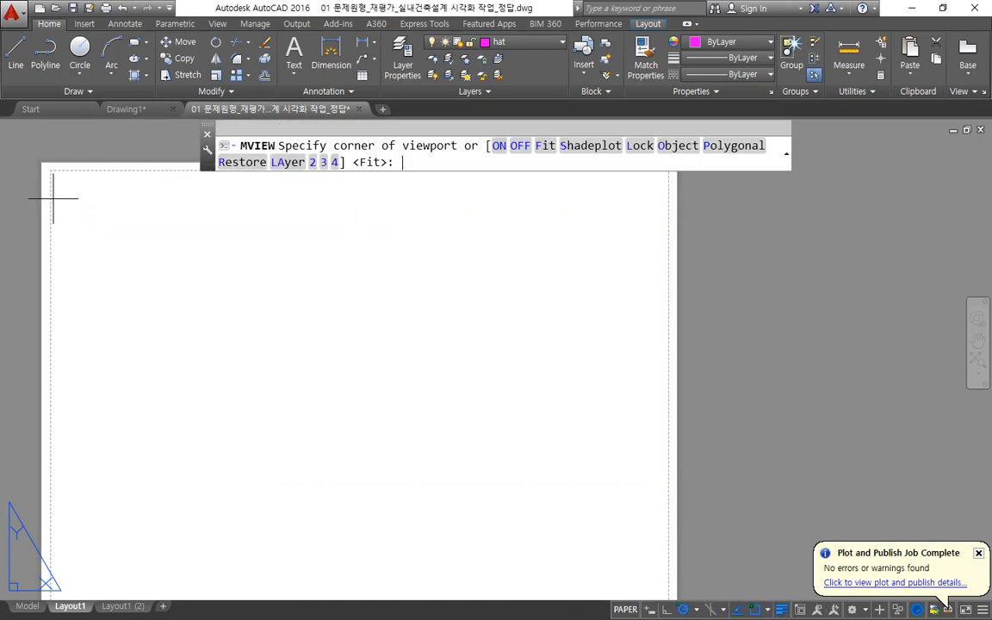
text(3)
key(Return)
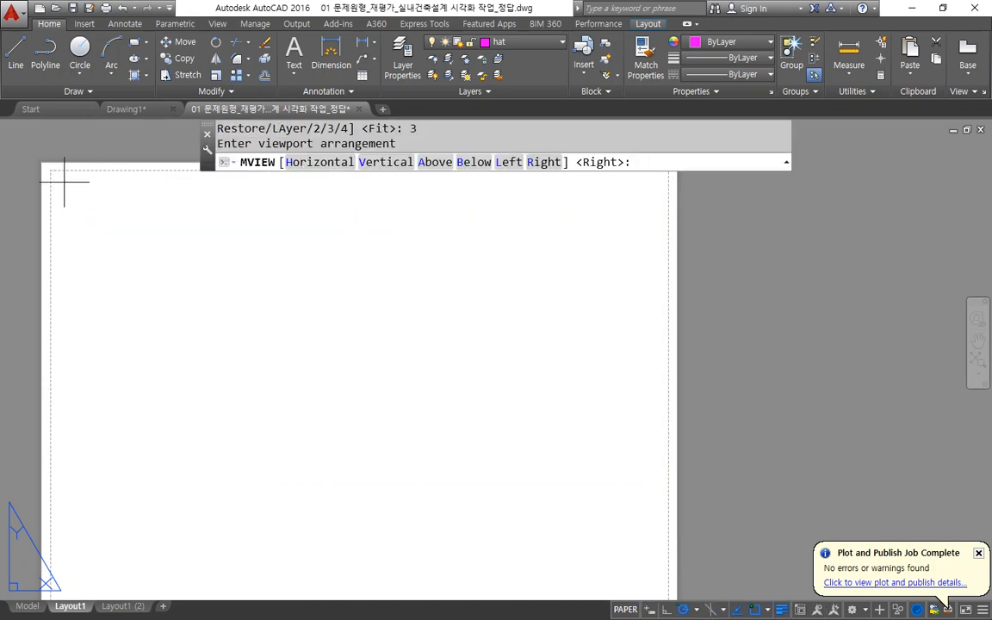
text(a)
key(Return)
click(71, 182)
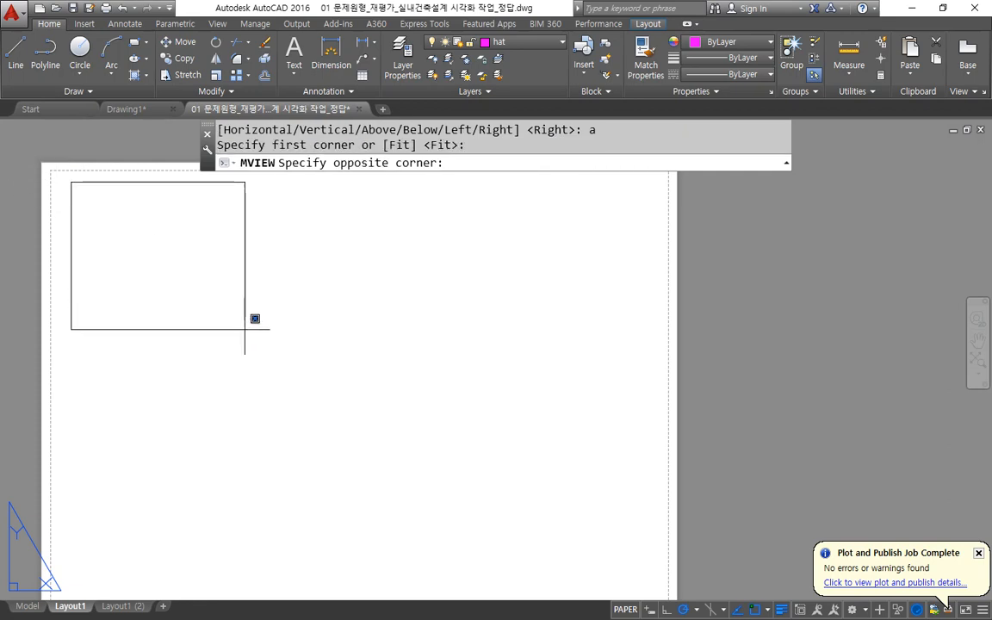
click(298, 396)
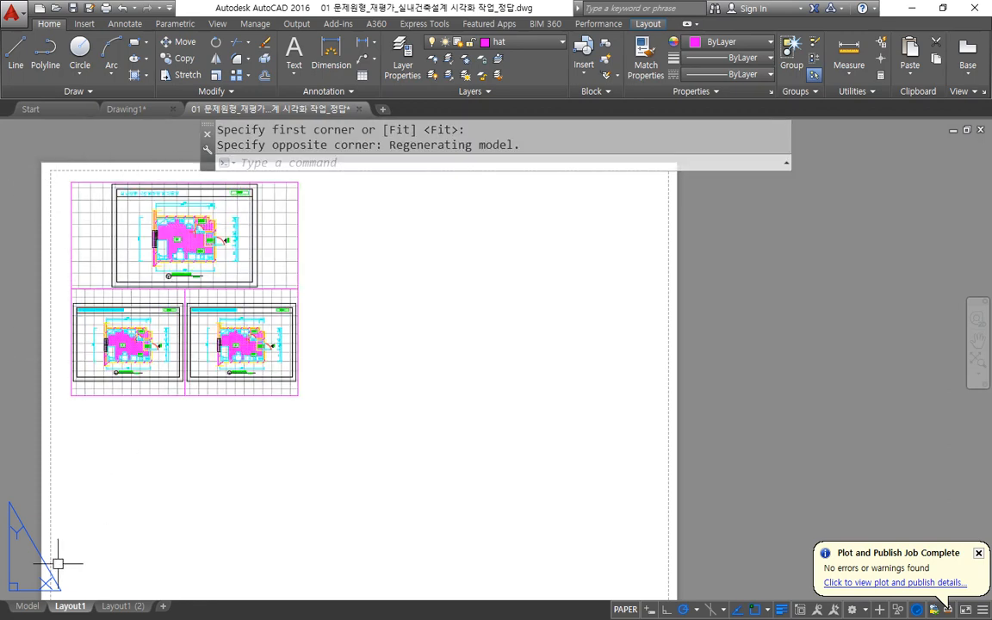
Create three viewports to the right of the Above block with the MVIEW 3 Left arrangement.
text(mv)
key(Return)
text(3)
key(Return)
text(l)
key(Return)
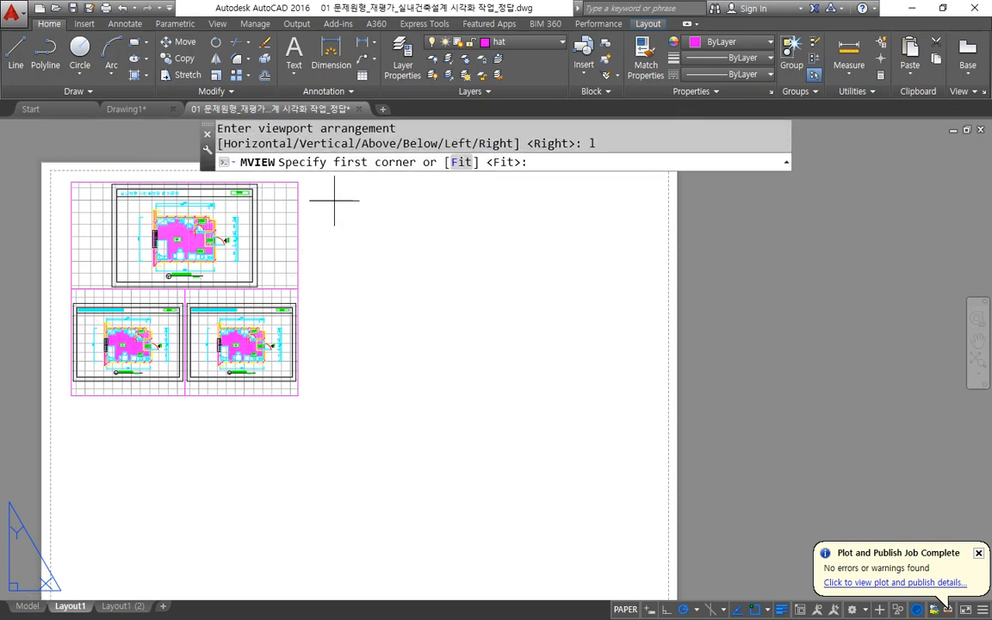
click(337, 182)
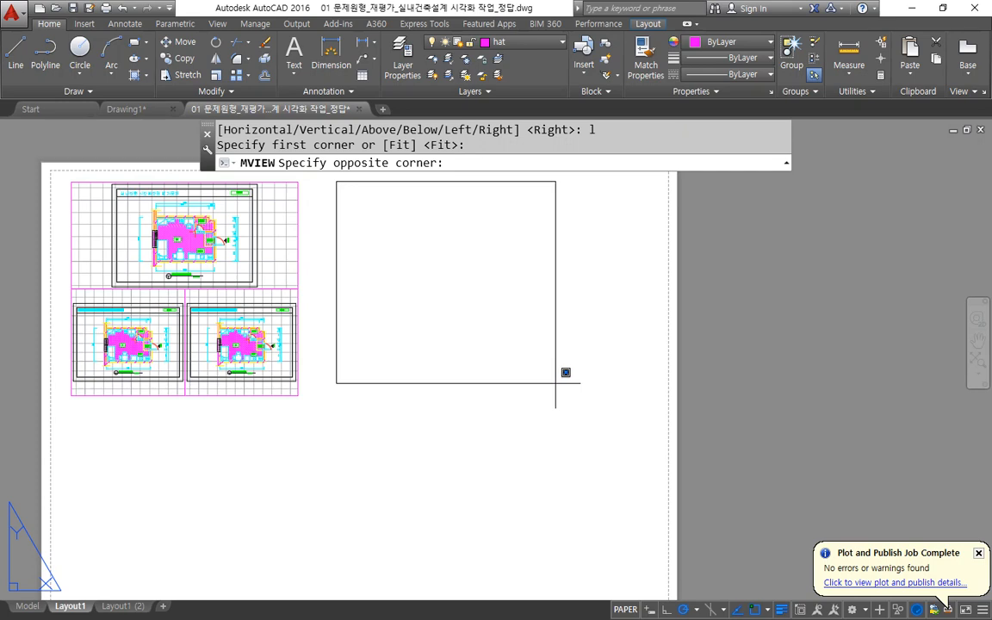
click(577, 397)
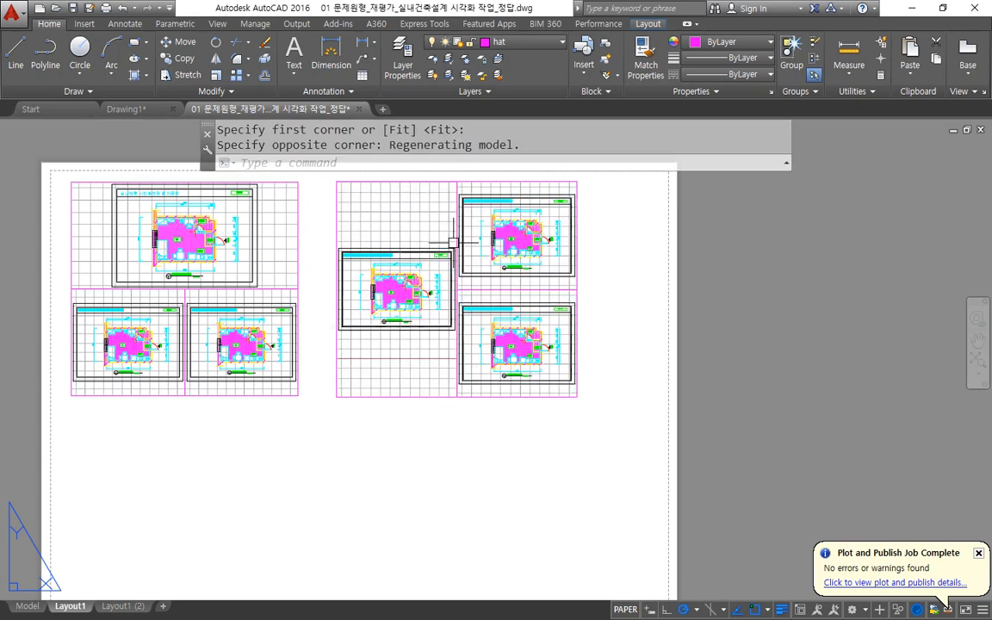
Try placing another MVIEW 3 Above arrangement beneath the first block, and undo it.
middle_drag(211, 472, 246, 346)
text(mv)
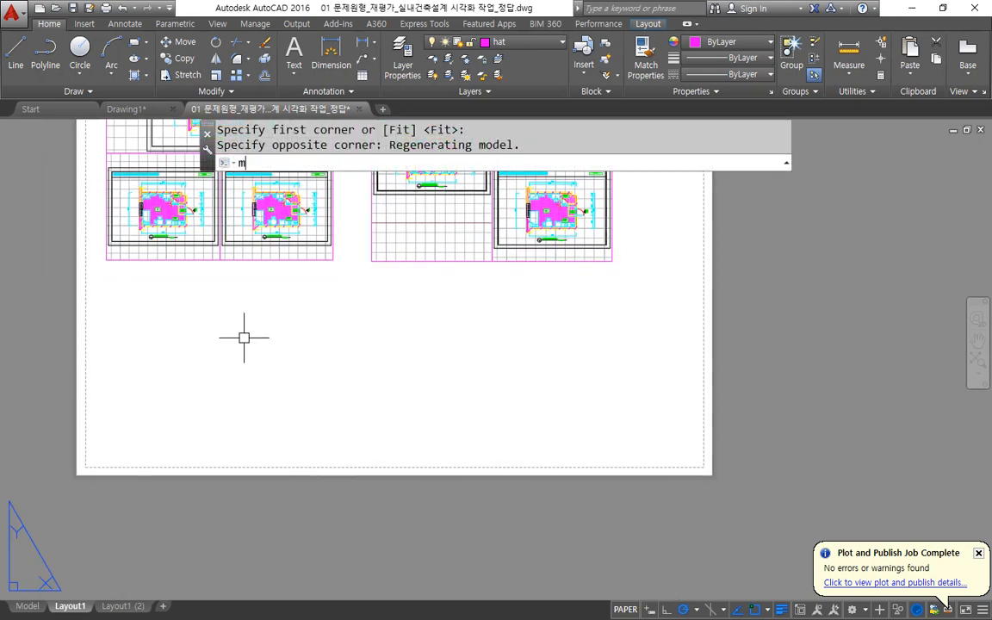
key(Return)
text(3)
key(Return)
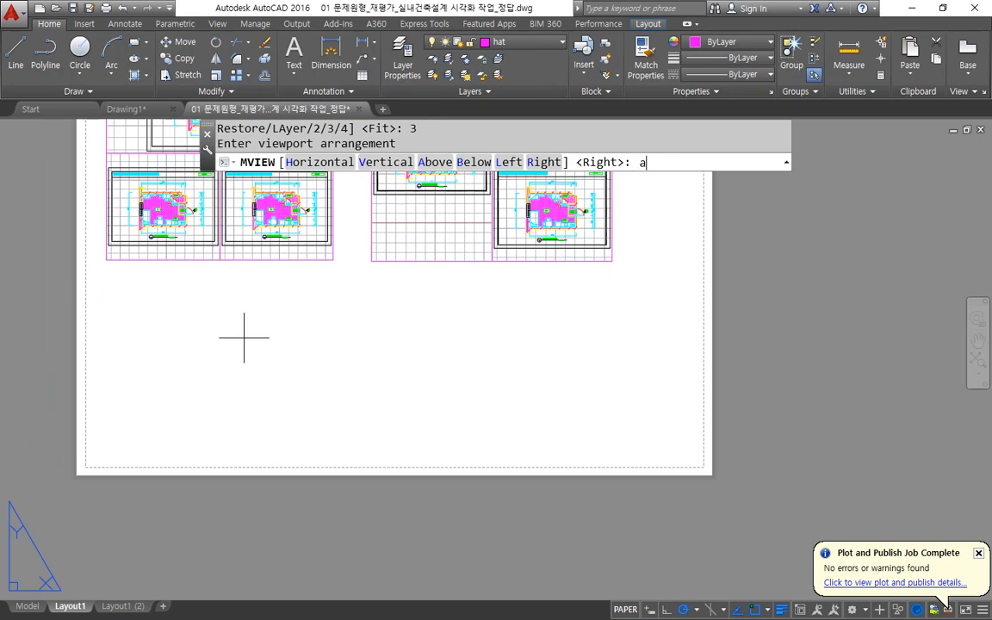
text(a)
key(Return)
click(104, 276)
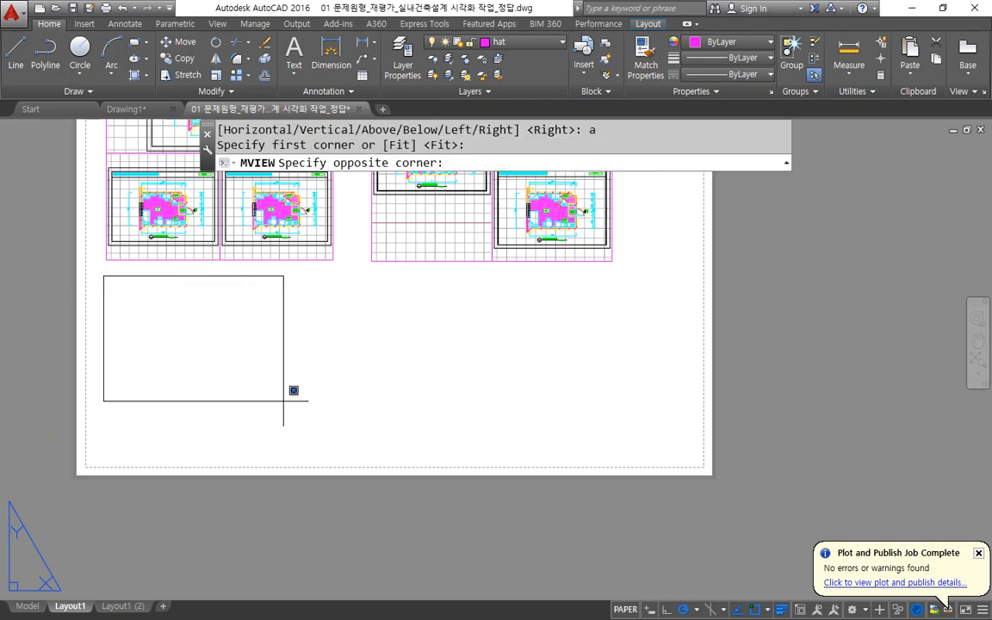
click(345, 454)
middle_drag(388, 365, 301, 376)
key(ctrl+z)
key(ctrl+z)
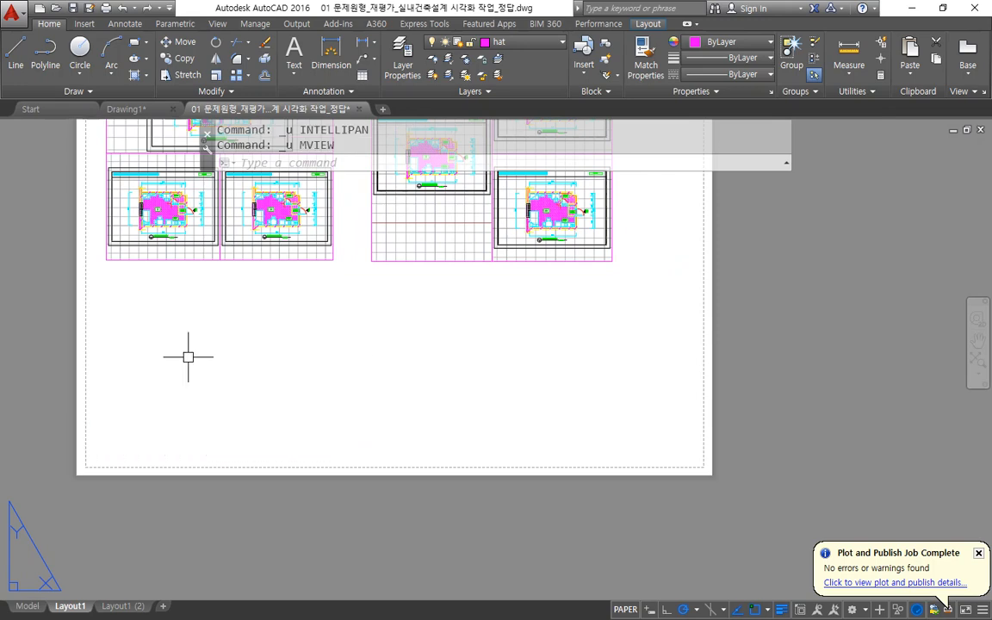
Create three viewports beneath the Above block with the MVIEW 3 Below arrangement.
text(mv)
key(Return)
text(3)
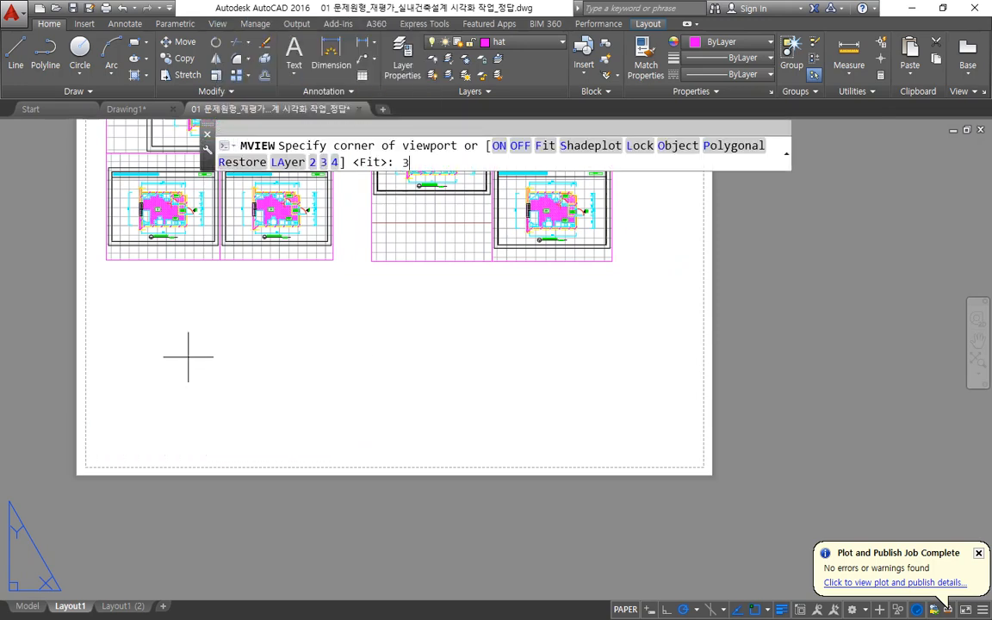
key(Return)
text(b)
key(Return)
click(106, 271)
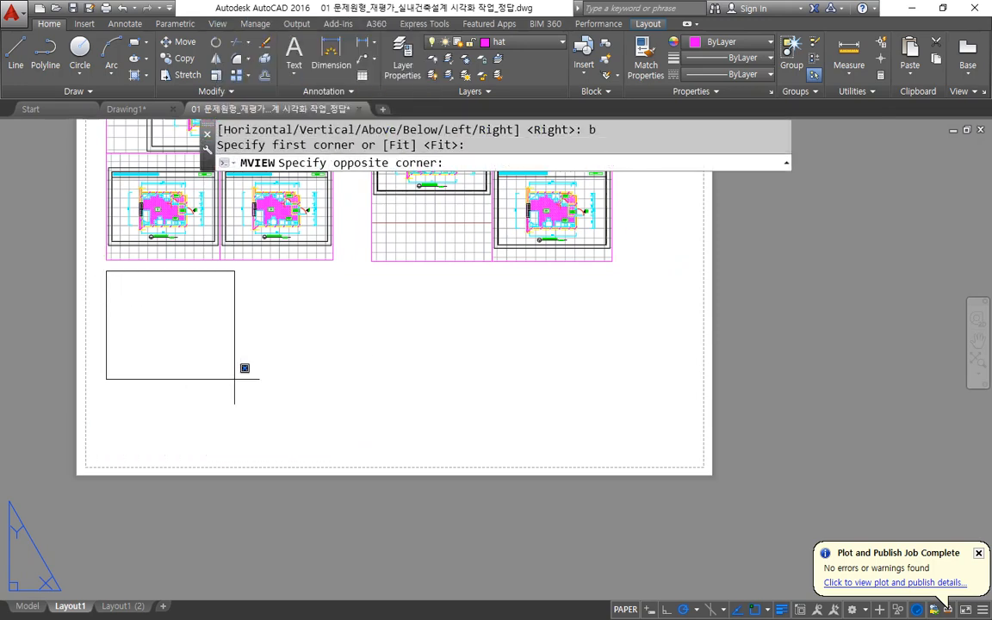
click(292, 414)
Create three viewports in the sheet's lower right area, beneath the Left block, with the MVIEW 3 Right arrangement.
middle_drag(371, 373, 244, 389)
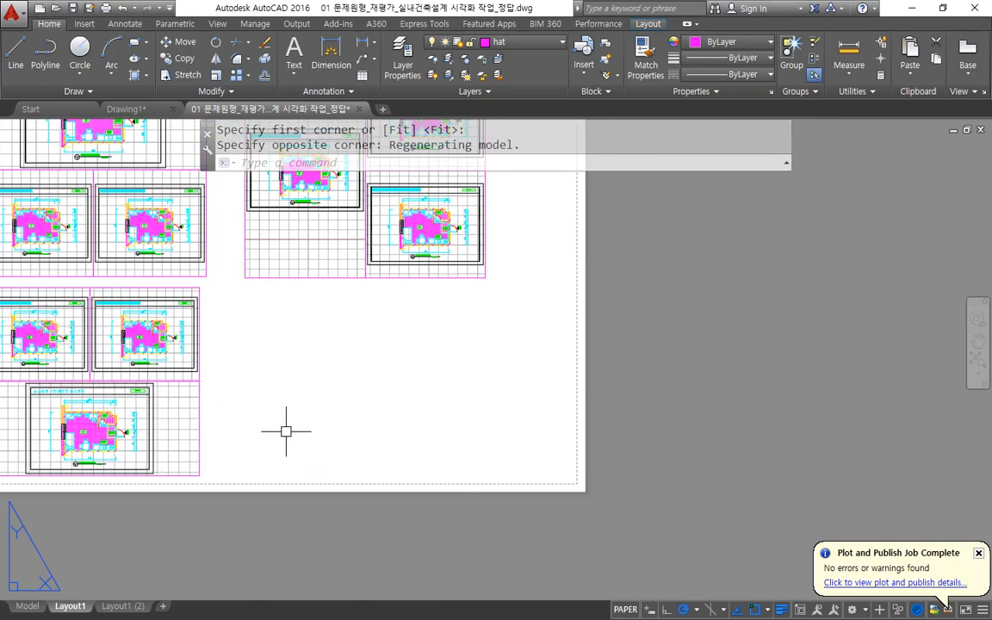
text(mv)
key(Return)
text(3)
key(Return)
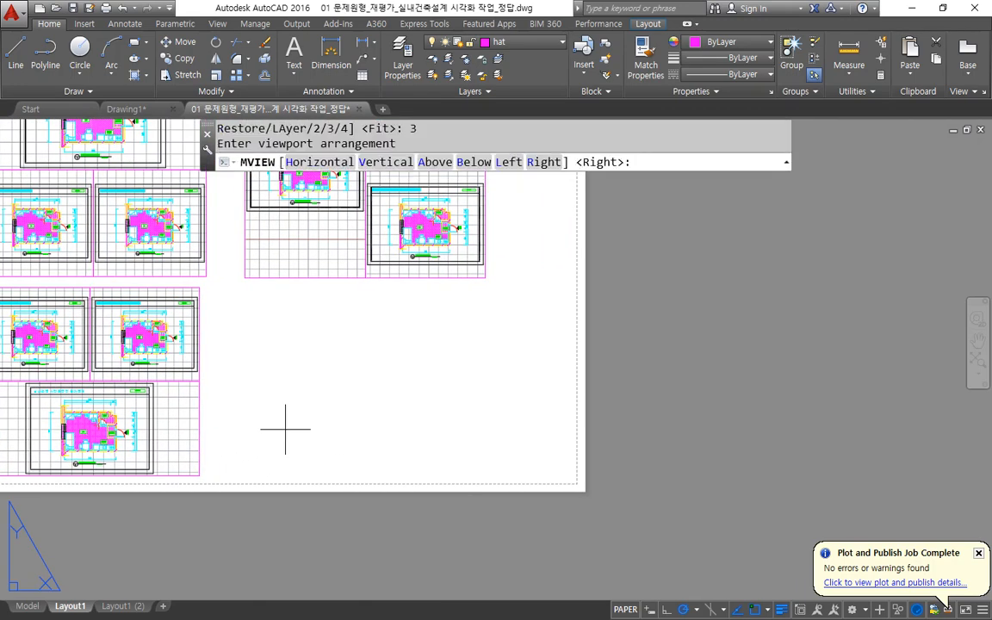
text(r)
key(Return)
click(248, 291)
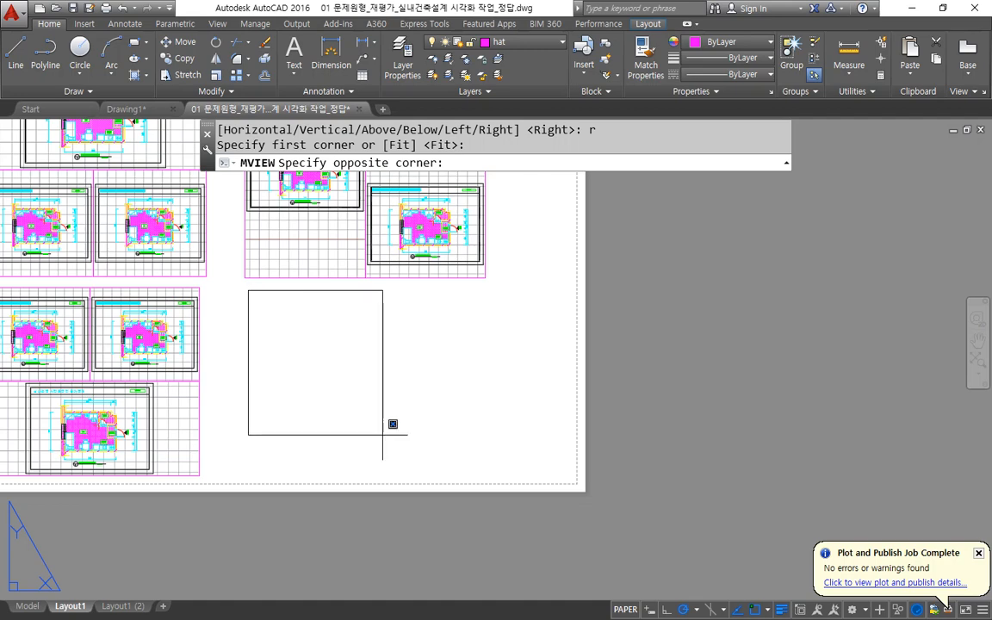
click(489, 485)
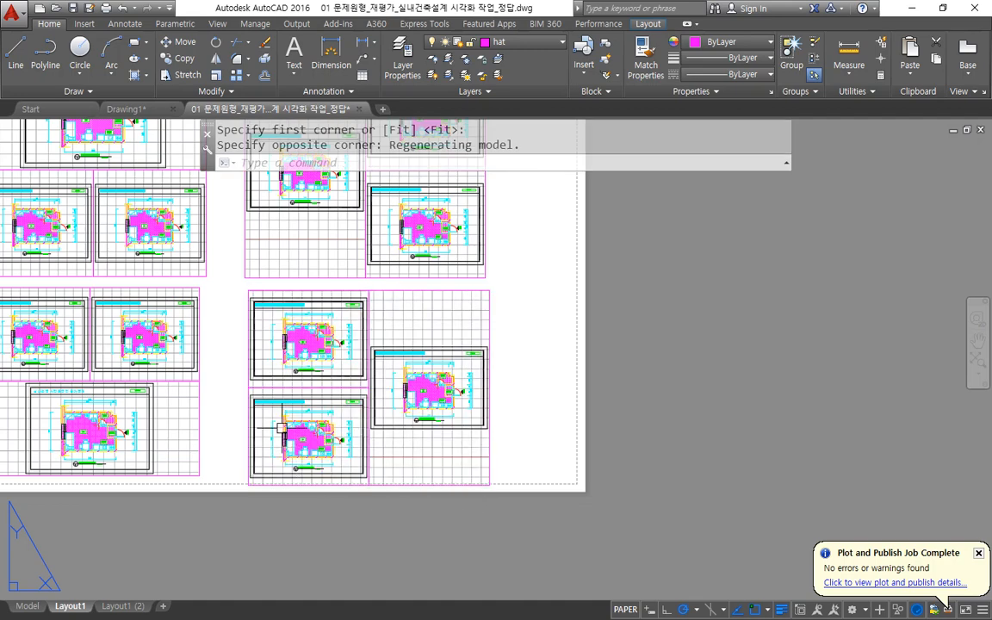
Erase all four three-viewport blocks from the sheet with a crossing selection.
scroll(328, 412, down, 3)
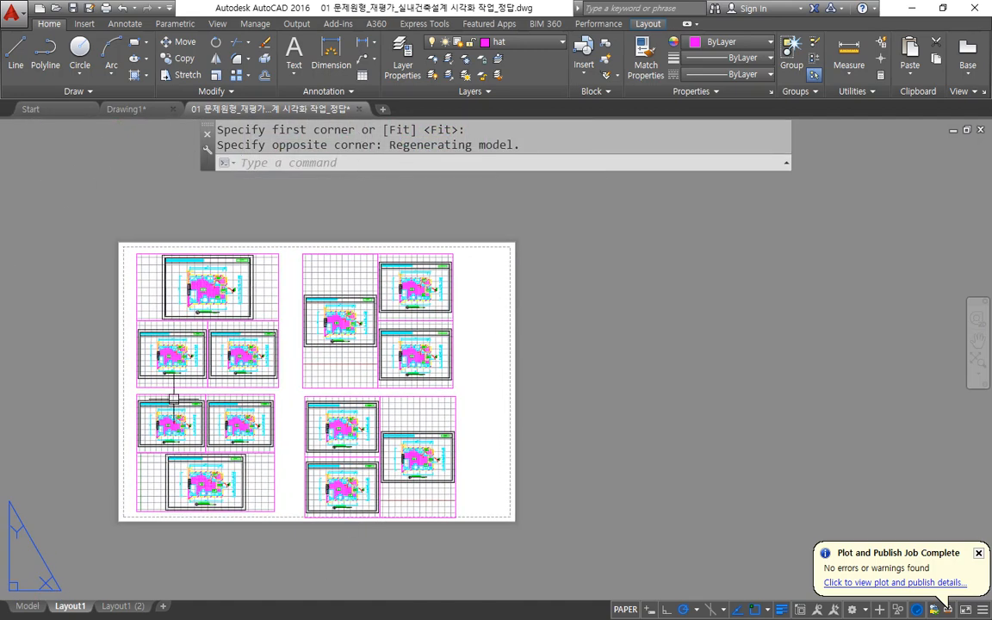
click(477, 525)
click(45, 181)
text(e)
key(Return)
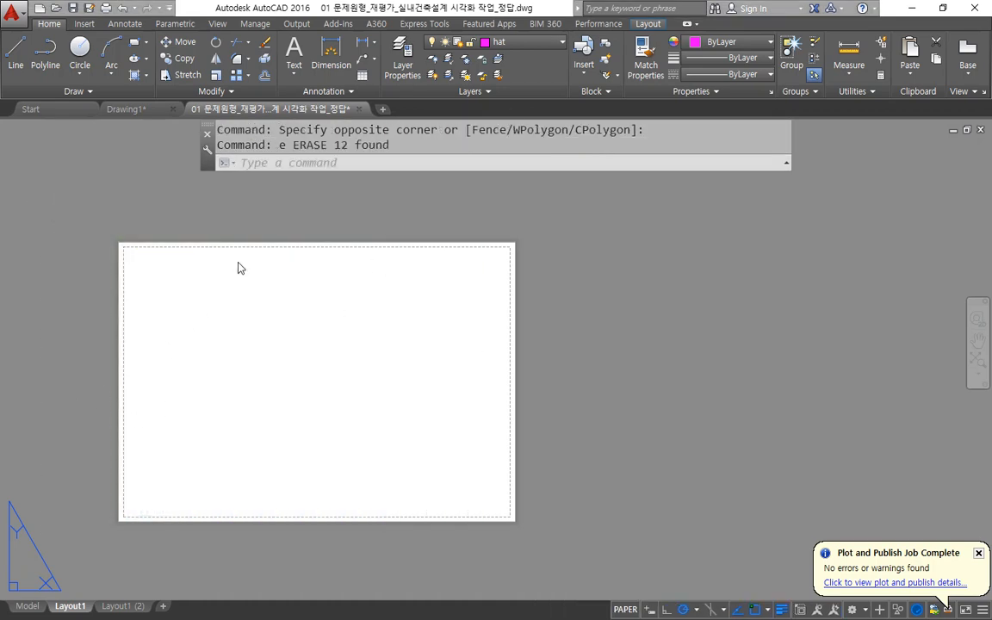
Create two stacked viewports in the sheet's upper left area with the MVIEW 2 Horizontal arrangement.
text(mv)
key(Return)
text(2)
key(Return)
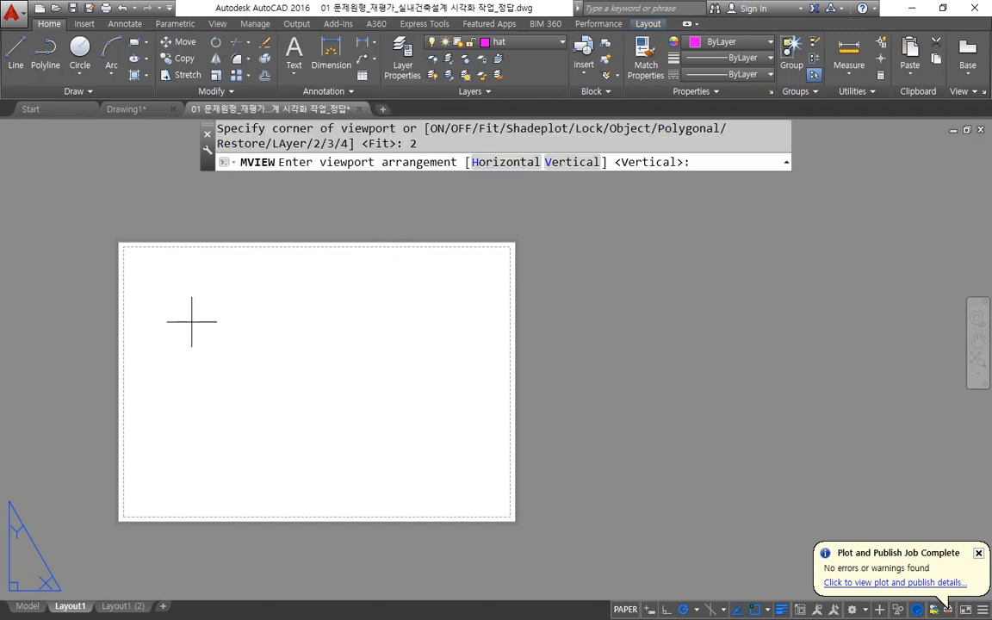
text(h)
key(Return)
click(134, 247)
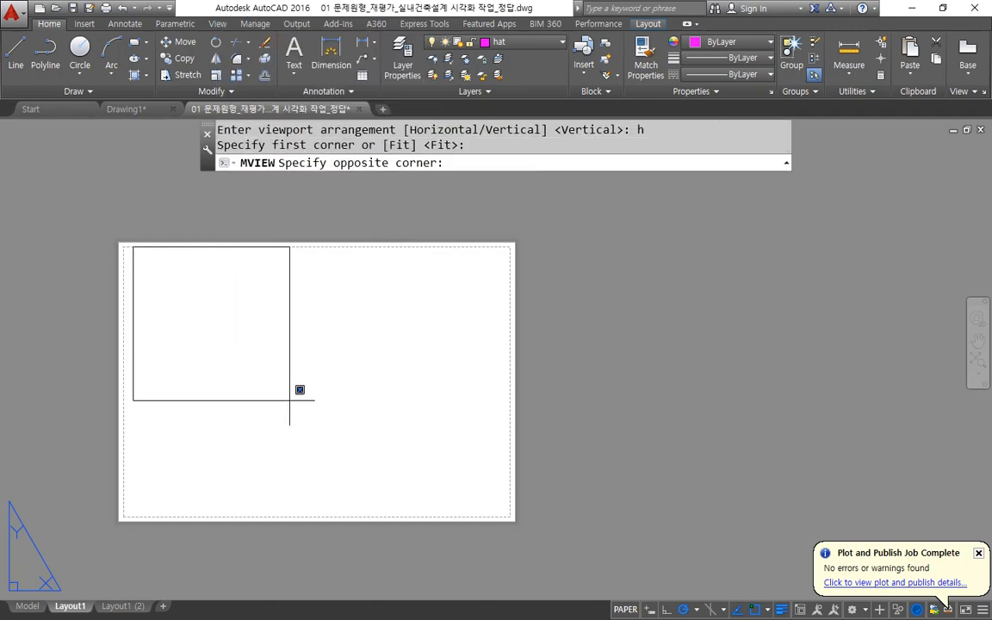
click(309, 406)
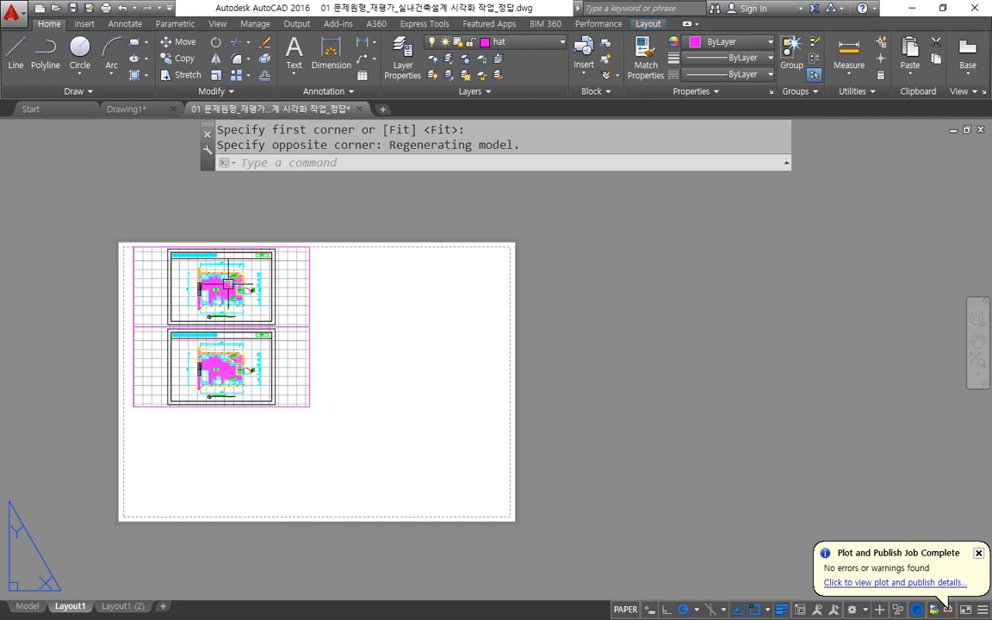
Create two side-by-side viewports to the right of the stacked pair with the MVIEW 2 Vertical arrangement.
scroll(231, 286, up, 2)
text(mv)
key(Return)
text(2)
key(Return)
text(v)
key(Return)
click(400, 225)
click(675, 479)
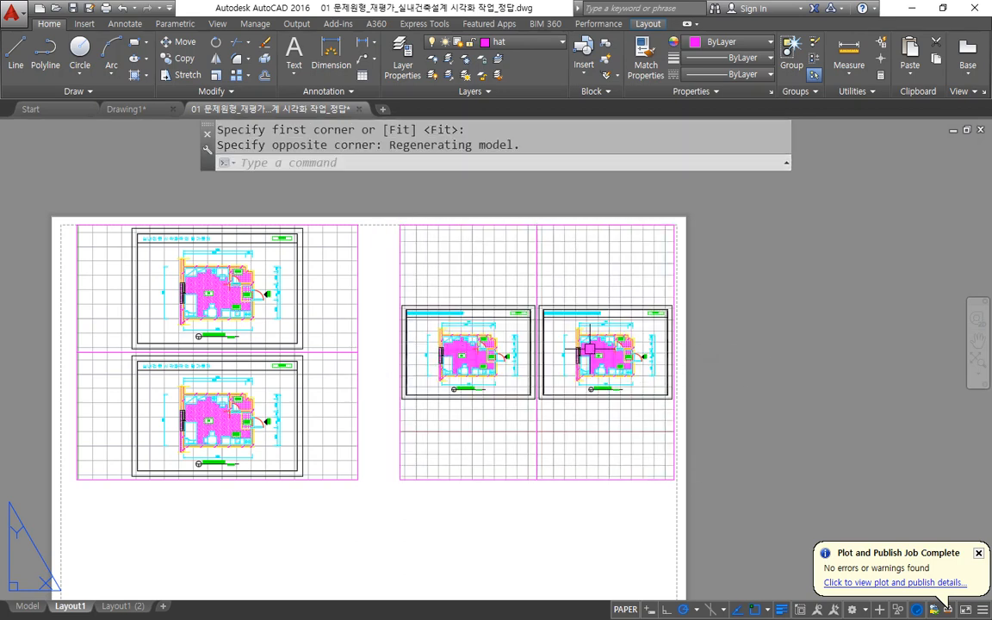
Erase both two-viewport blocks with a crossing selection.
click(668, 499)
click(120, 219)
text(e)
key(Return)
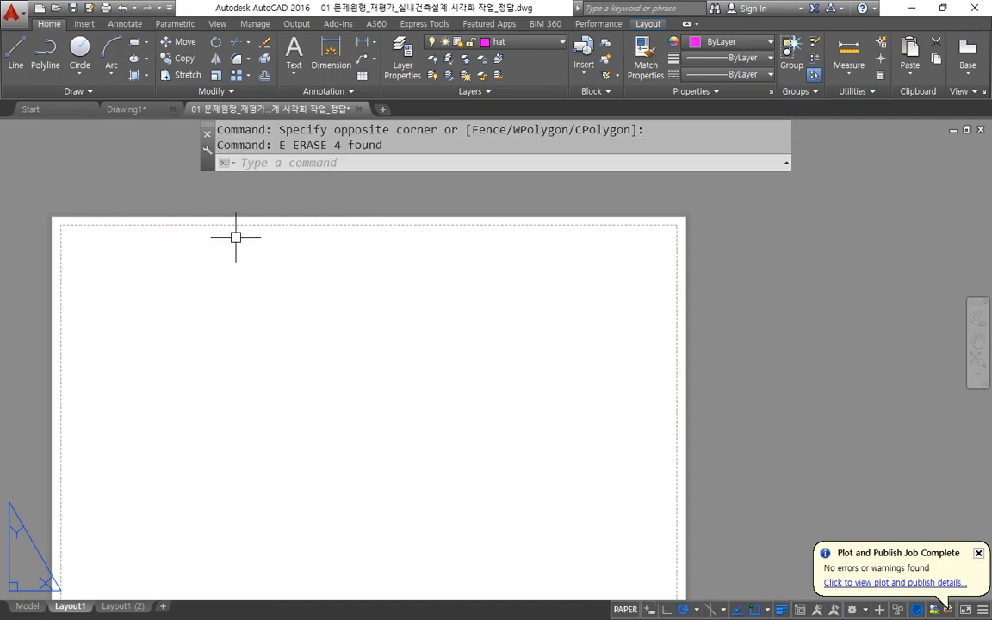
Create a single viewport filling the sheet's printable area with the MVIEW Fit option.
text(mv)
key(Return)
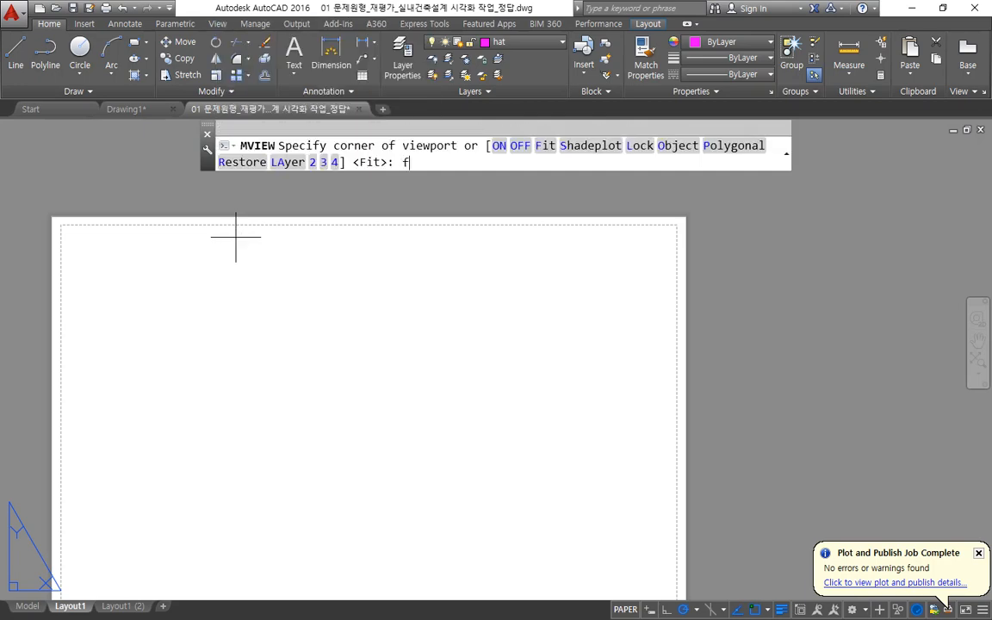
text(f)
key(Return)
scroll(235, 236, down, 1)
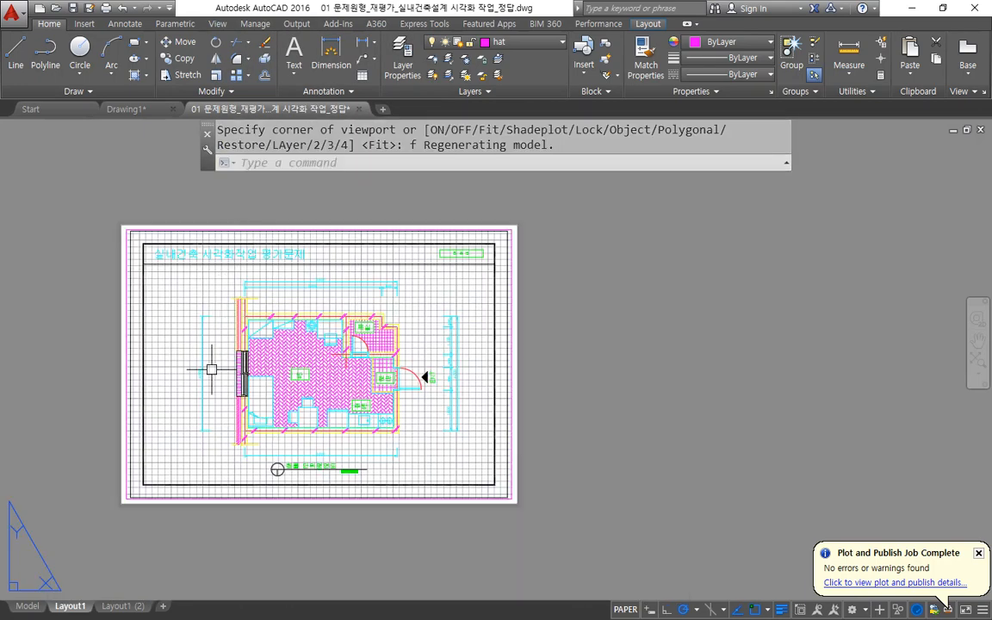
Draw a horizontal line across the sheet between the midpoints of the viewport's two vertical edges.
text(l)
key(Return)
click(136, 356)
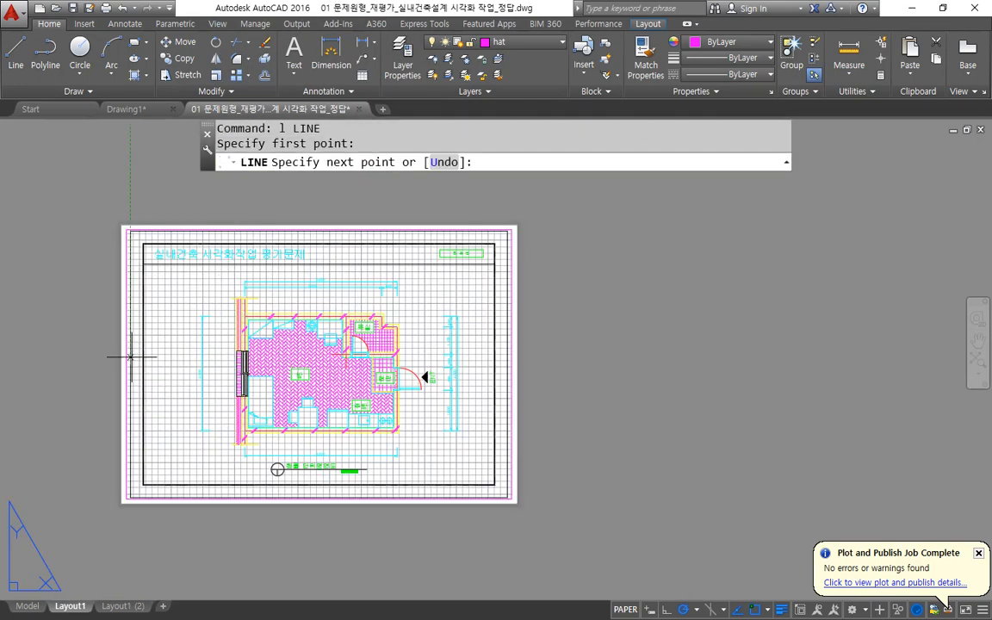
key(Escape)
key(Return)
click(126, 366)
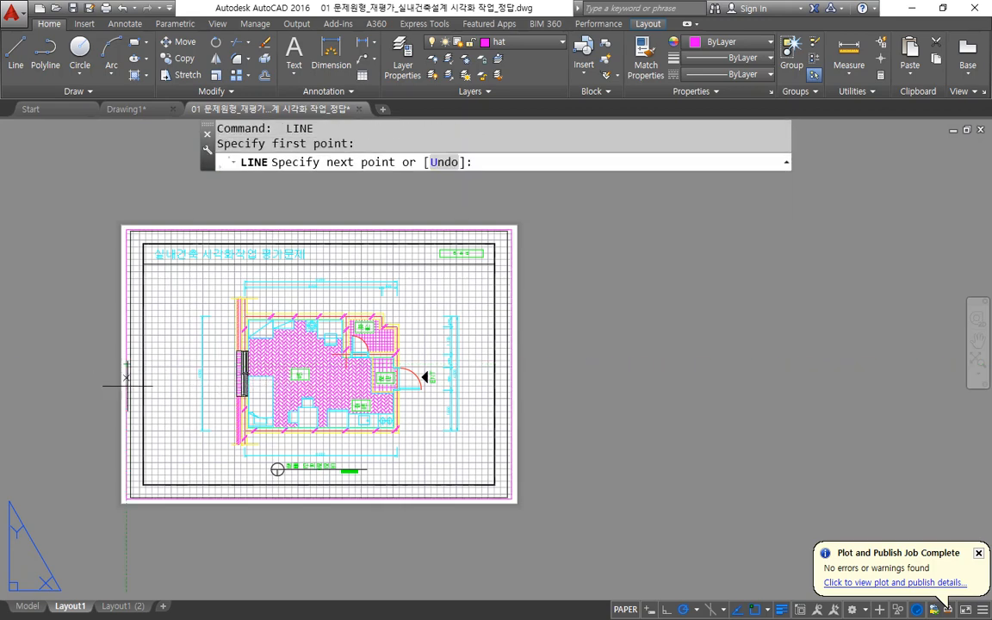
click(510, 366)
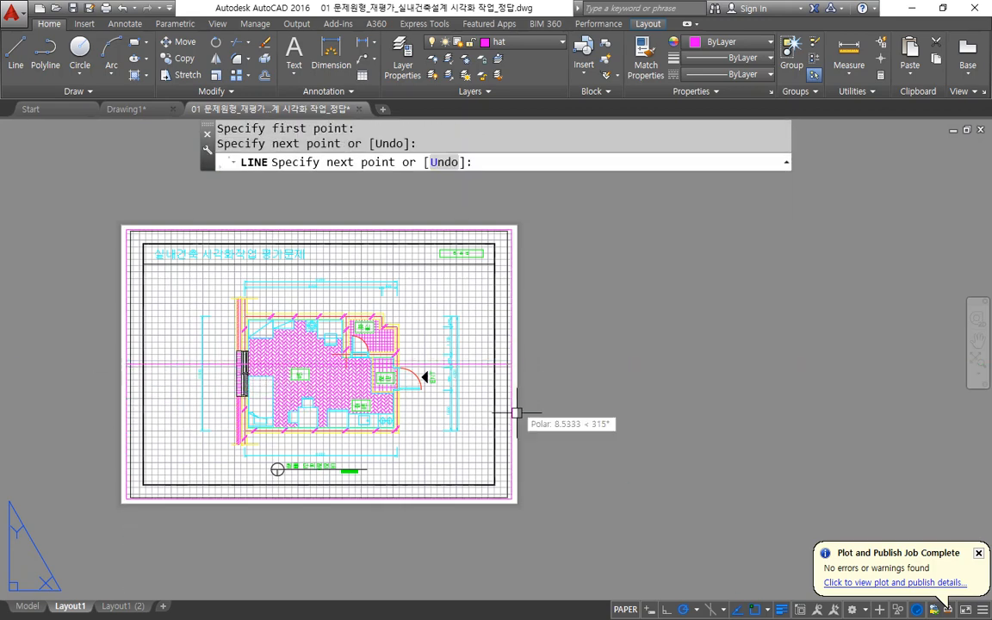
key(Escape)
Erase the fitted viewport, keeping the horizontal centre line on the sheet.
click(580, 504)
click(466, 471)
text(e)
key(Return)
Draw a 297 by 210 rectangle in the empty area beside the sheet.
text(rec)
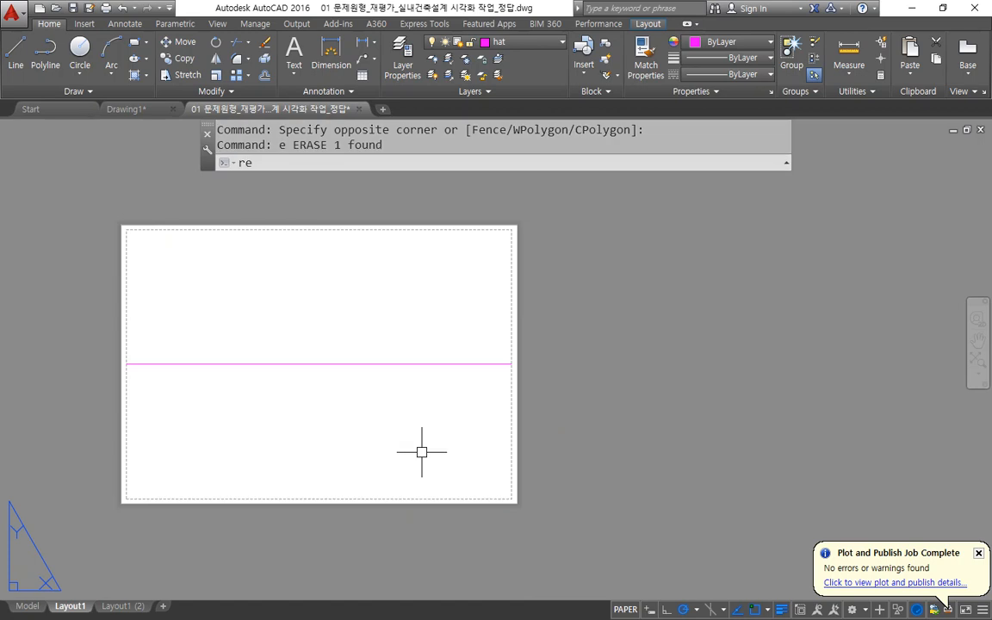
key(Return)
click(592, 478)
text(@297)
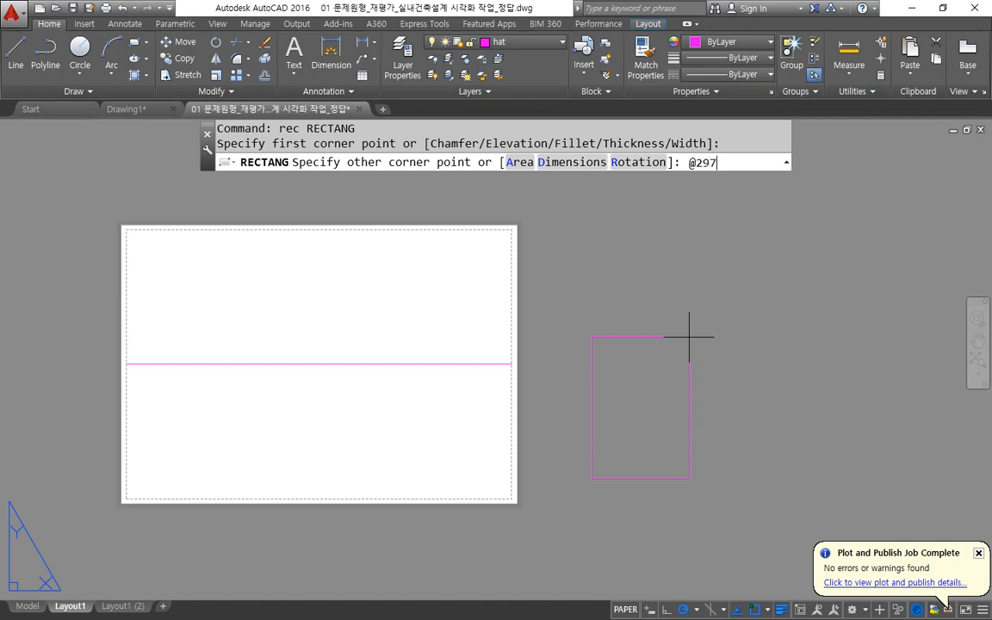
key(Return)
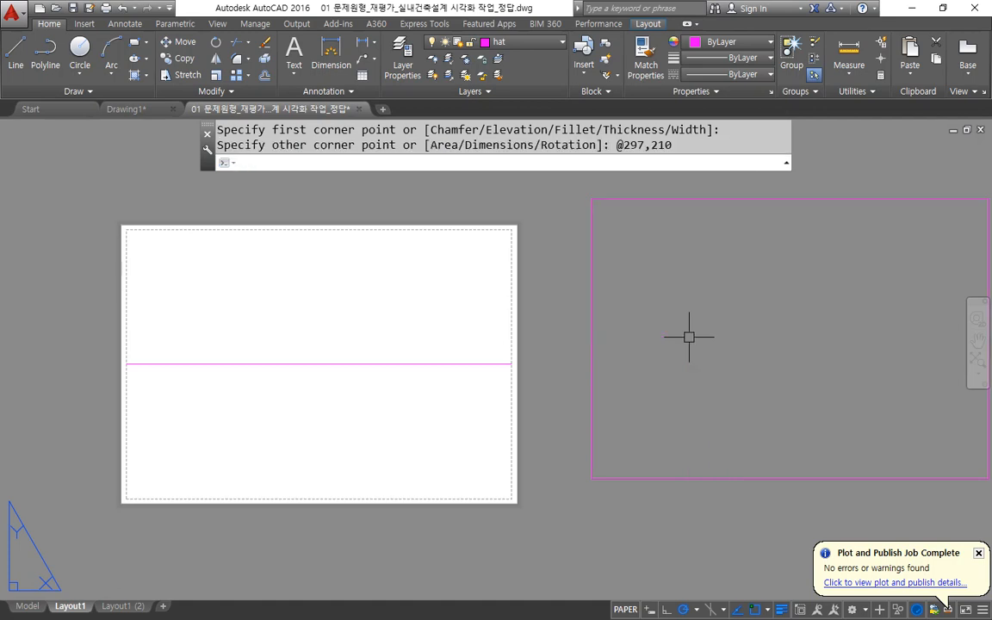
Offset the 297 by 210 rectangle 10 units inward.
text(o)
key(Return)
text(10)
key(Return)
click(764, 200)
click(756, 284)
key(Return)
middle_drag(757, 285, 543, 313)
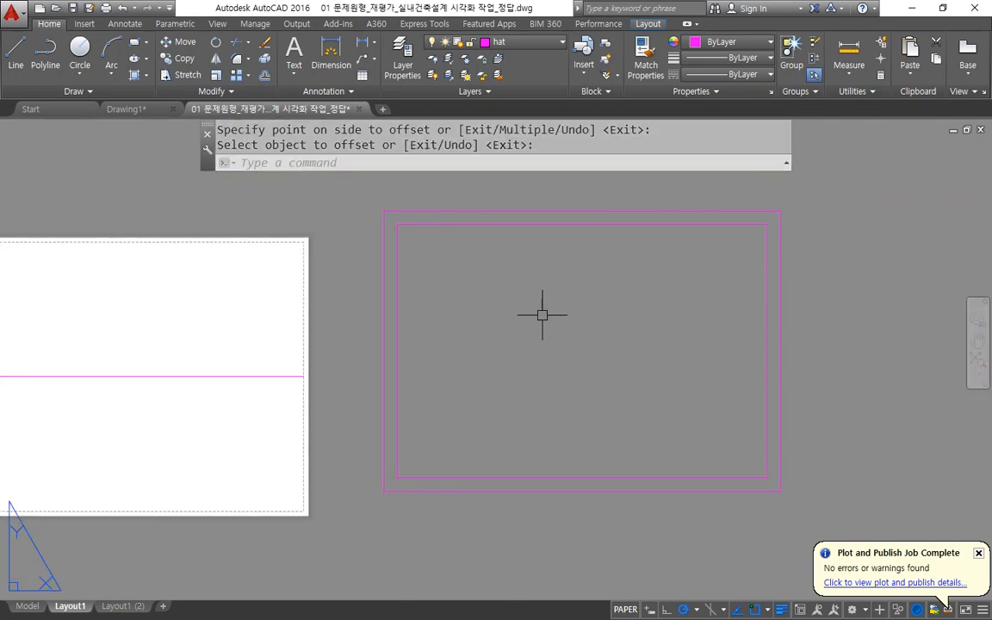
Draw a vertical centre line between the midpoints of the inner rectangle's upper and lower edges.
text(l)
key(Return)
click(579, 223)
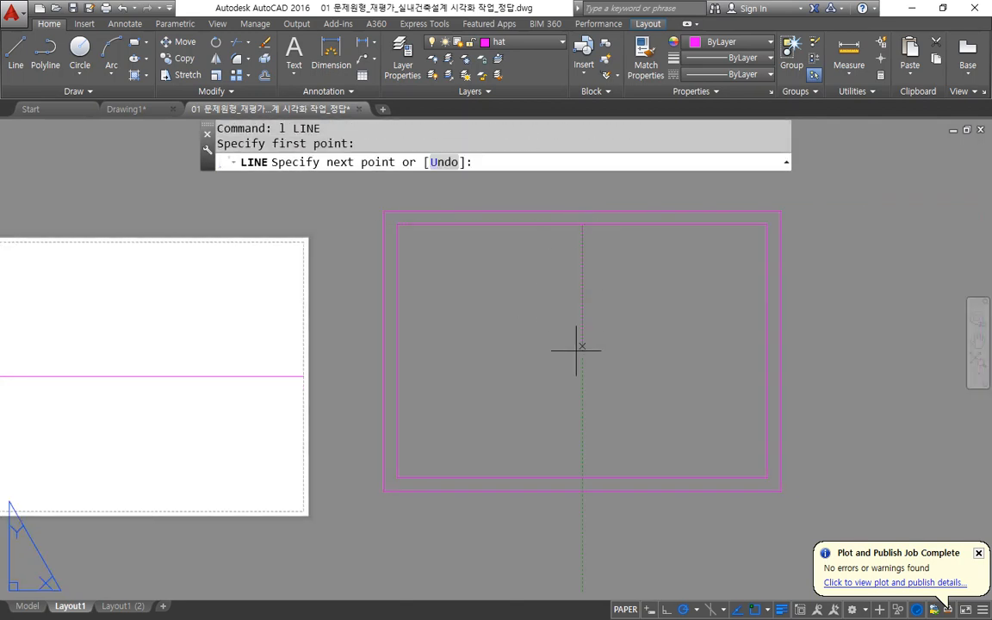
click(593, 472)
key(Return)
Move both rectangles and their centre line onto the sheet, matching the line's midpoint to the midpoint of the sheet's horizontal line.
text(m)
key(Return)
click(811, 518)
click(516, 372)
key(Return)
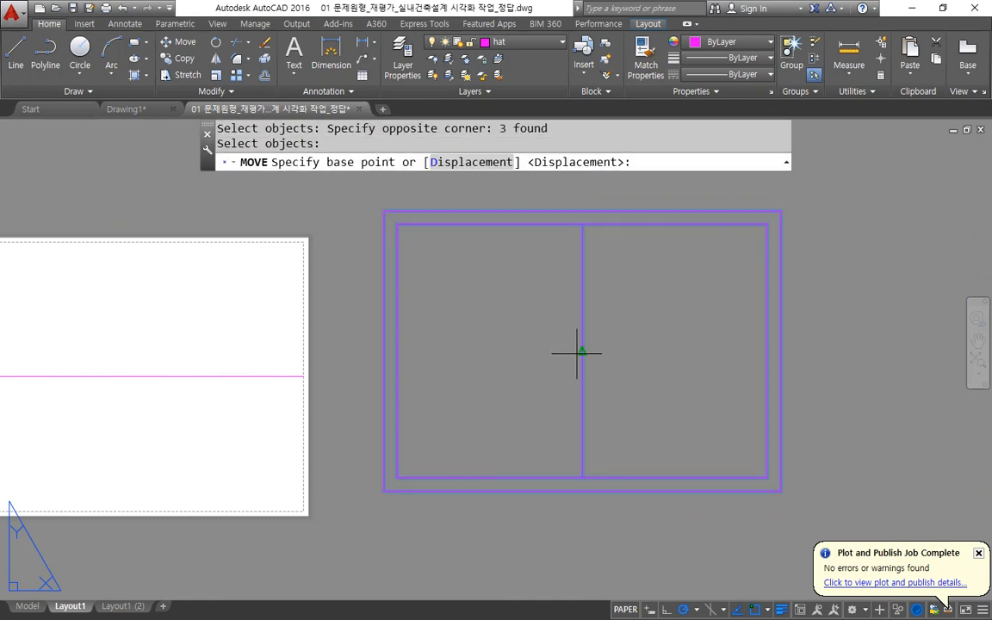
click(582, 353)
middle_drag(225, 383, 375, 410)
click(259, 403)
Erase the horizontal and vertical centre lines from the sheet with a crossing selection.
click(310, 427)
click(222, 368)
text(e)
key(Return)
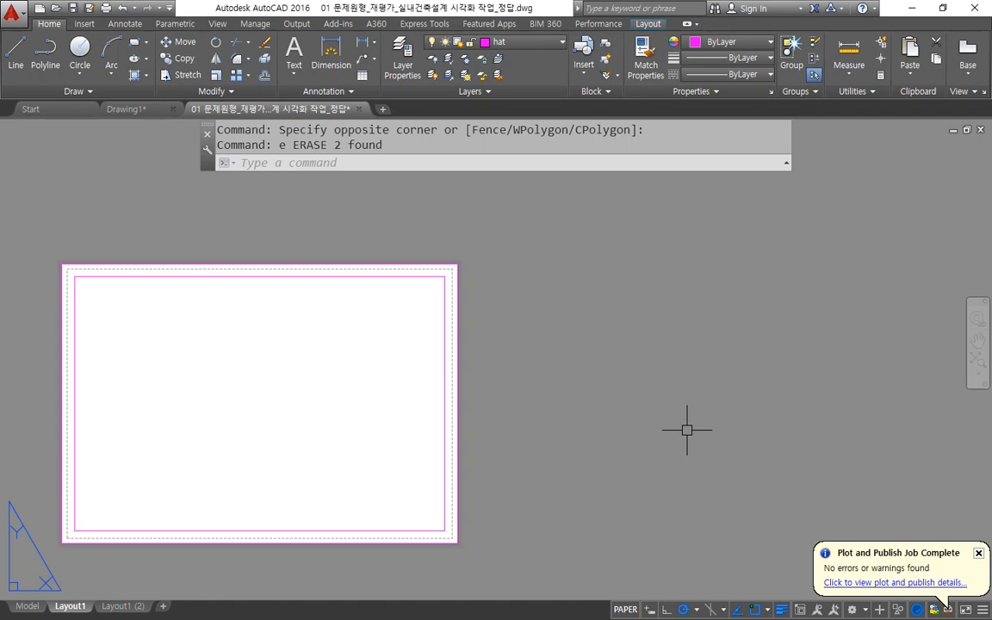
Create four viewports filling the inner rectangle corner to corner with the MVIEW 4 option.
text(mv)
key(Return)
text(4)
key(Return)
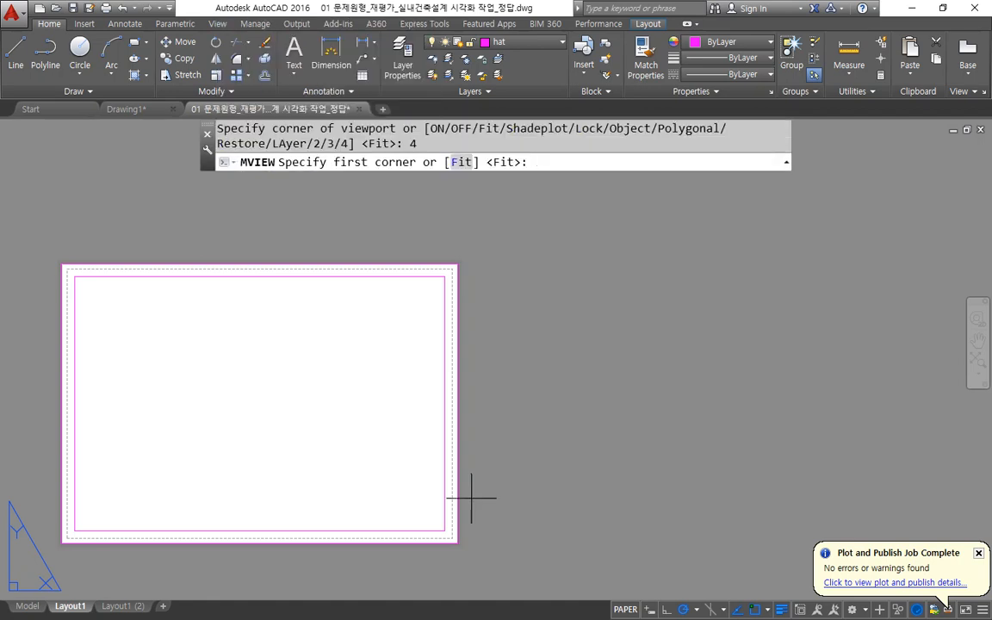
click(75, 529)
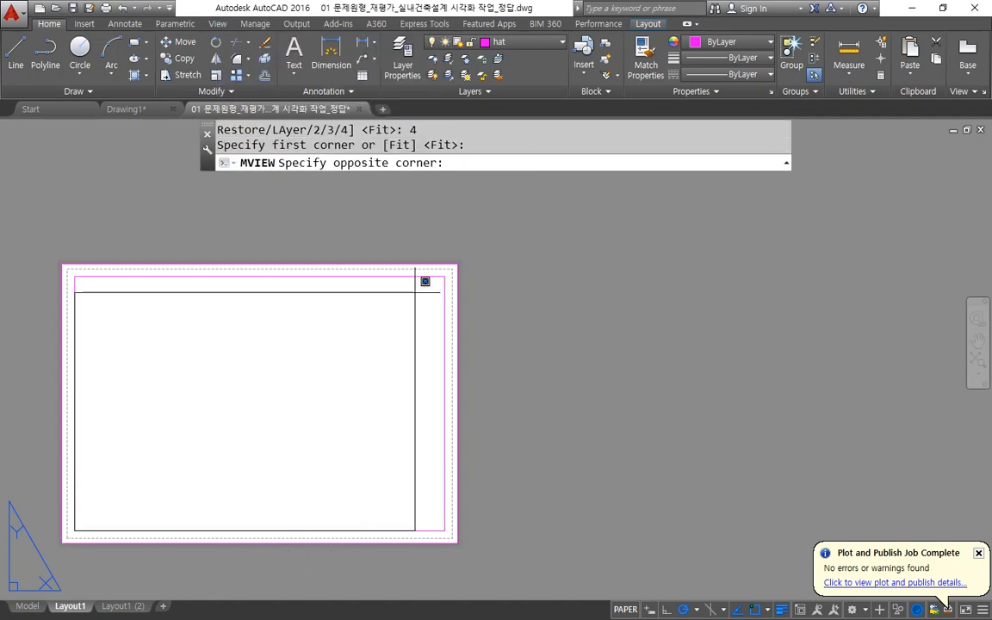
click(445, 276)
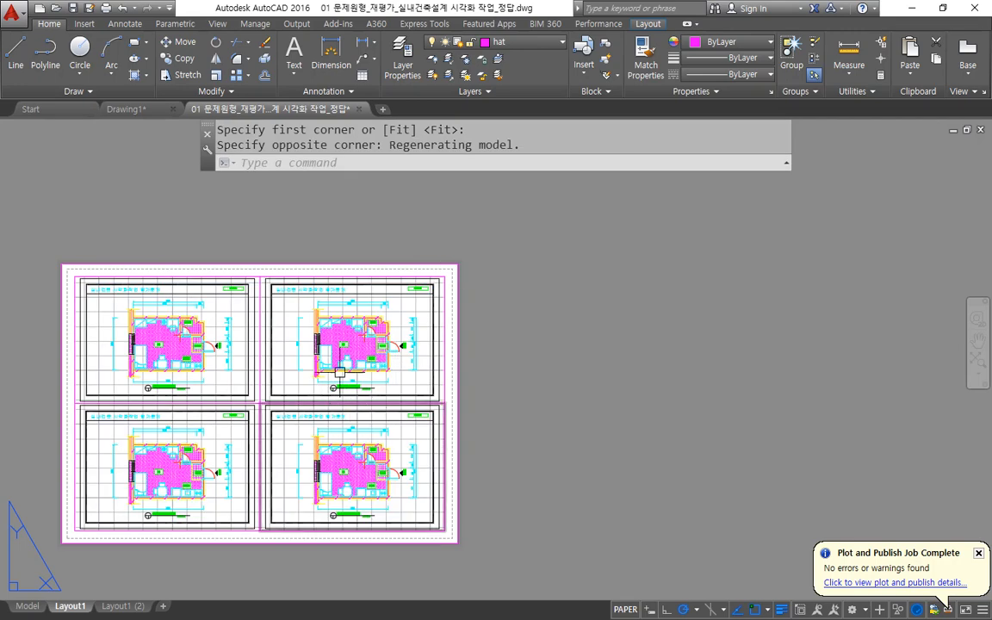
Erase the upper-right viewport of the four-viewport arrangement.
click(341, 278)
text(e)
key(Return)
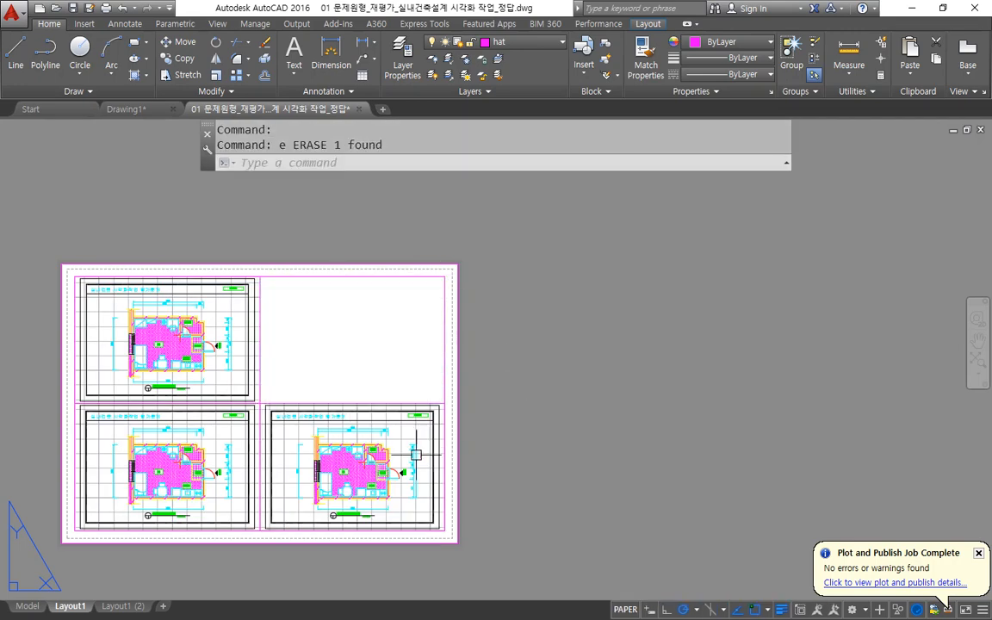
scroll(162, 428, up, 3)
middle_drag(161, 428, 322, 413)
mouse_move(360, 552)
mouse_down()
mouse_move(294, 447)
mouse_move(344, 537)
mouse_up()
mouse_move(324, 308)
mouse_down()
mouse_move(288, 213)
mouse_move(312, 336)
mouse_up()
mouse_move(573, 486)
mouse_down()
mouse_move(595, 422)
mouse_move(614, 509)
mouse_up()
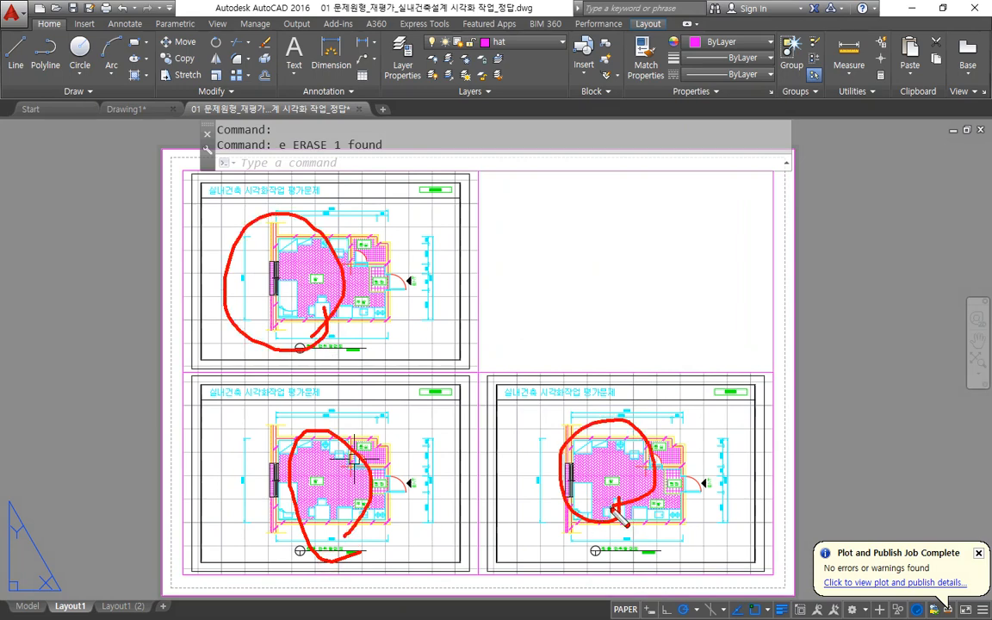
key(Escape)
text(mv)
key(Return)
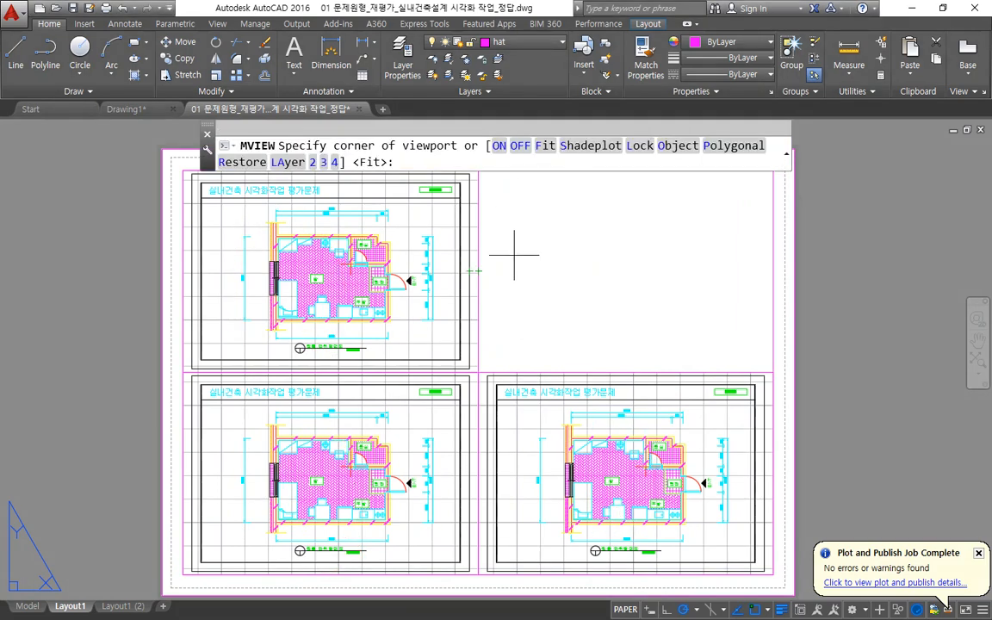
middle_drag(583, 289, 435, 366)
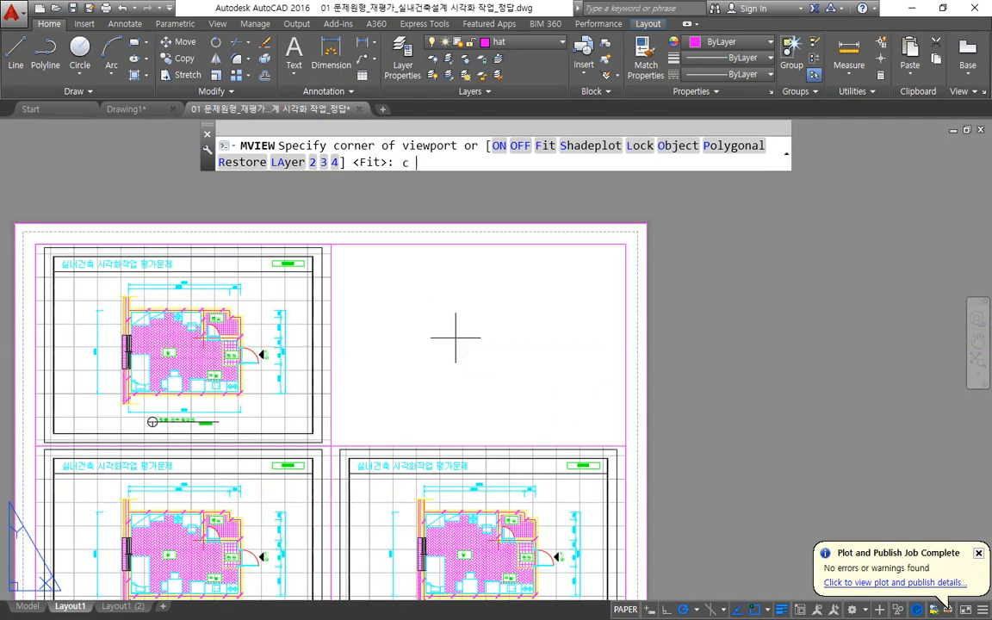
click(463, 339)
key(Escape)
Draw a circle with a radius of about 42 in the empty upper-right quarter of the sheet.
text(c)
key(Return)
click(440, 346)
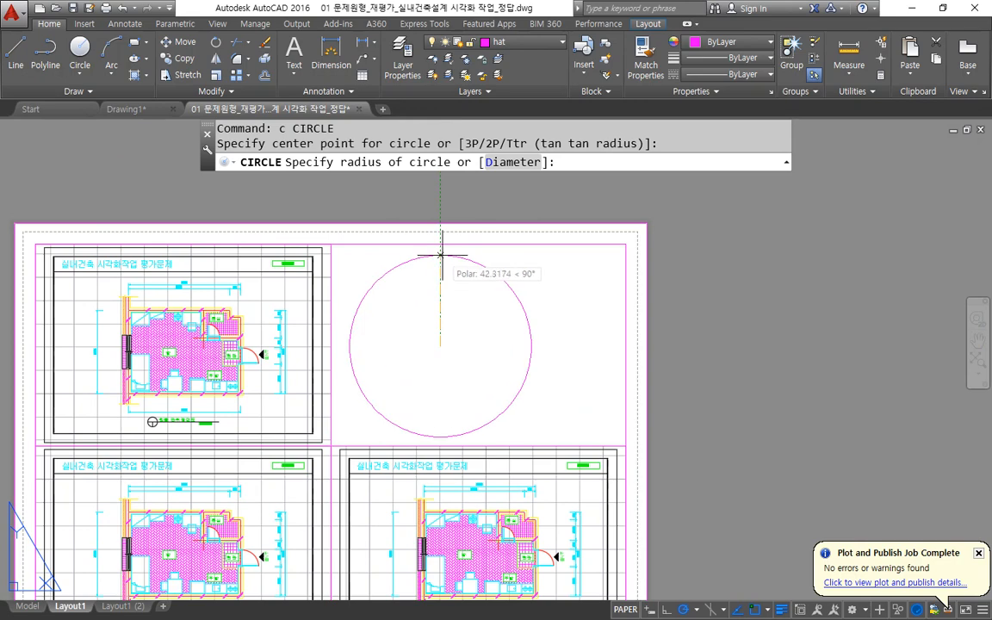
click(440, 256)
Draw a nearly square rectangle in the empty area to the right of the sheet.
middle_drag(571, 332, 477, 325)
text(rec)
key(Return)
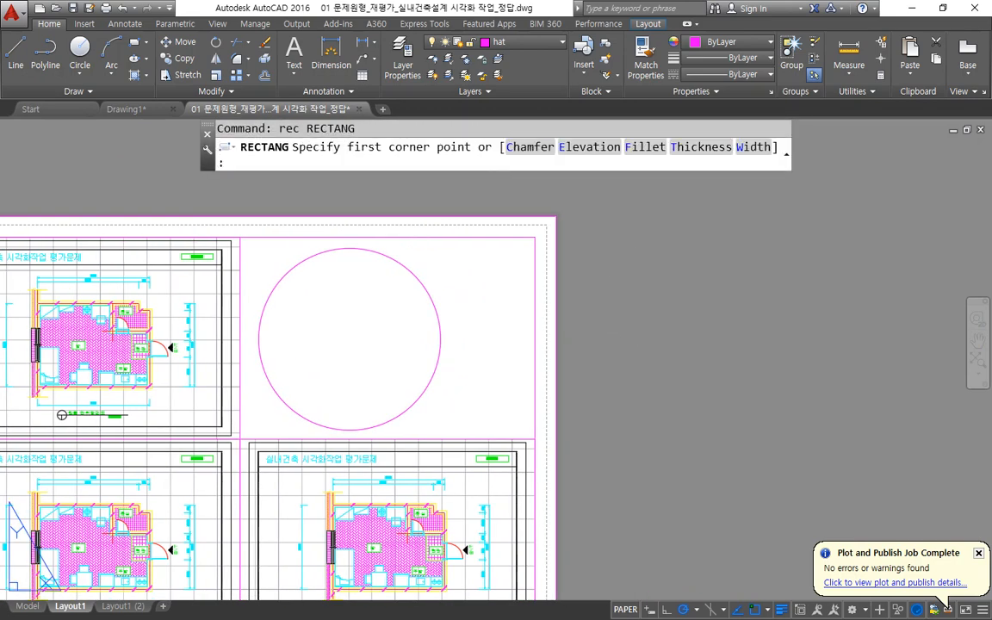
click(602, 240)
click(790, 411)
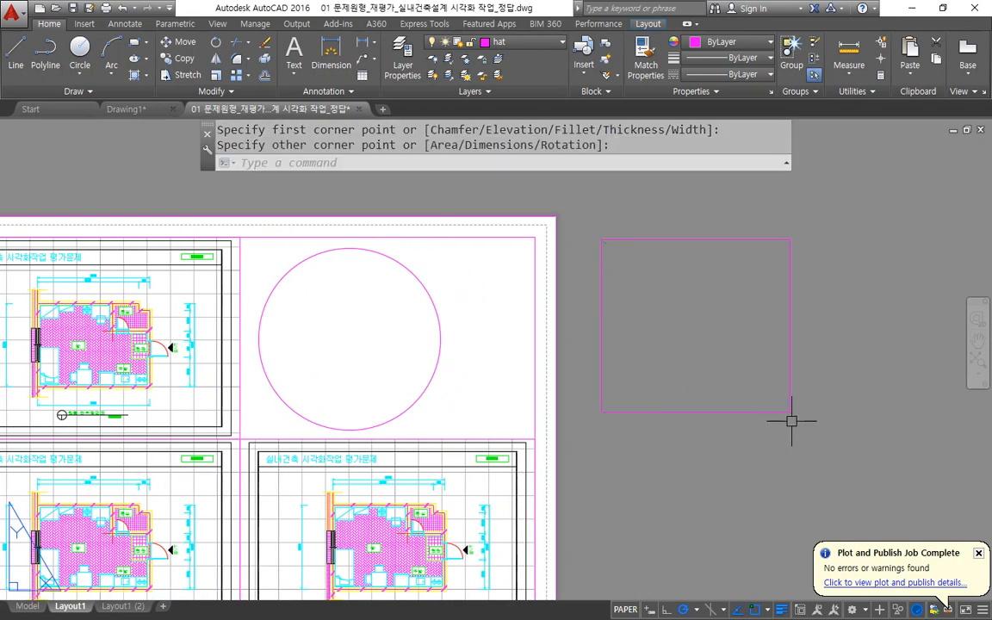
Convert the circle into a viewport with the MVIEW Object option.
text(mv)
key(Return)
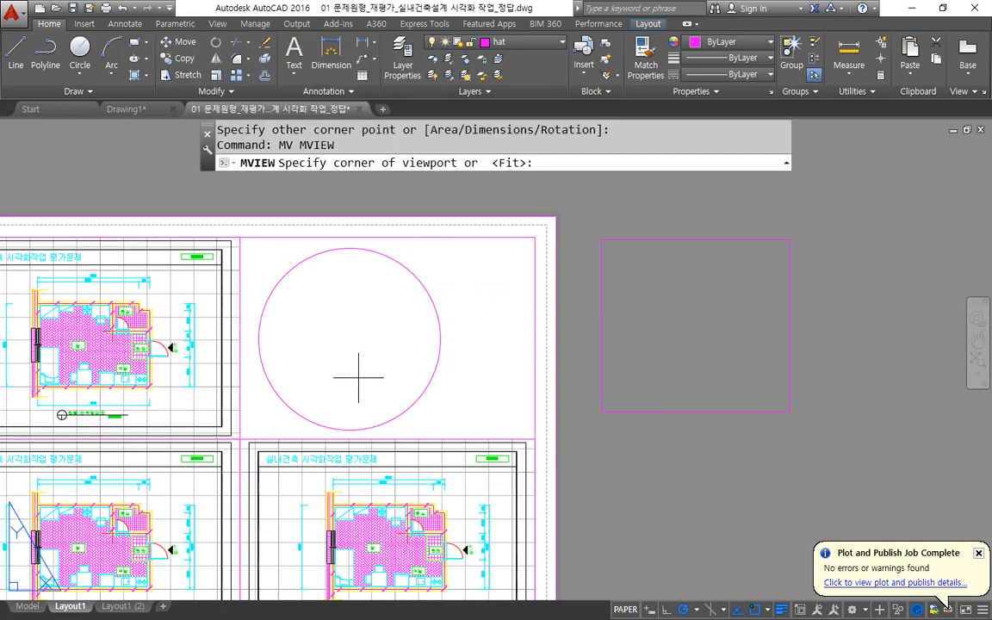
click(678, 146)
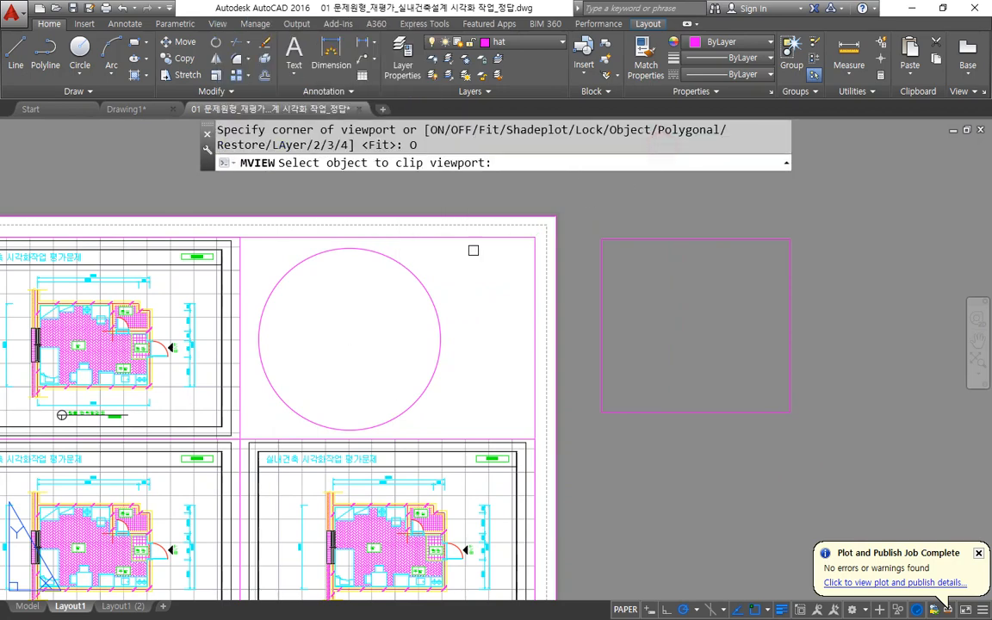
click(412, 273)
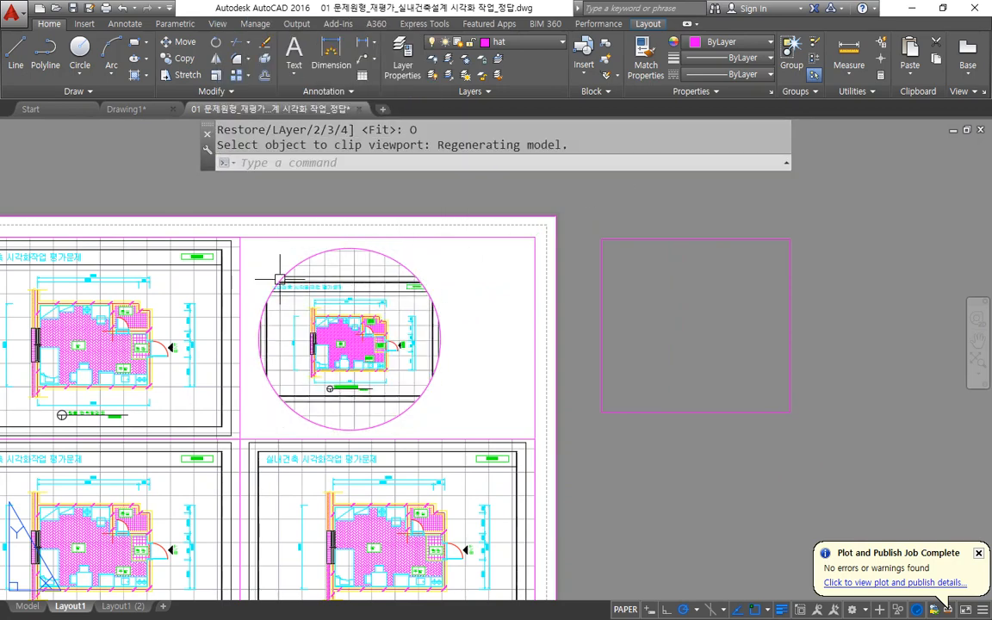
Convert the rectangle beside the sheet into a viewport with the MVIEW Object option.
middle_drag(632, 290, 500, 290)
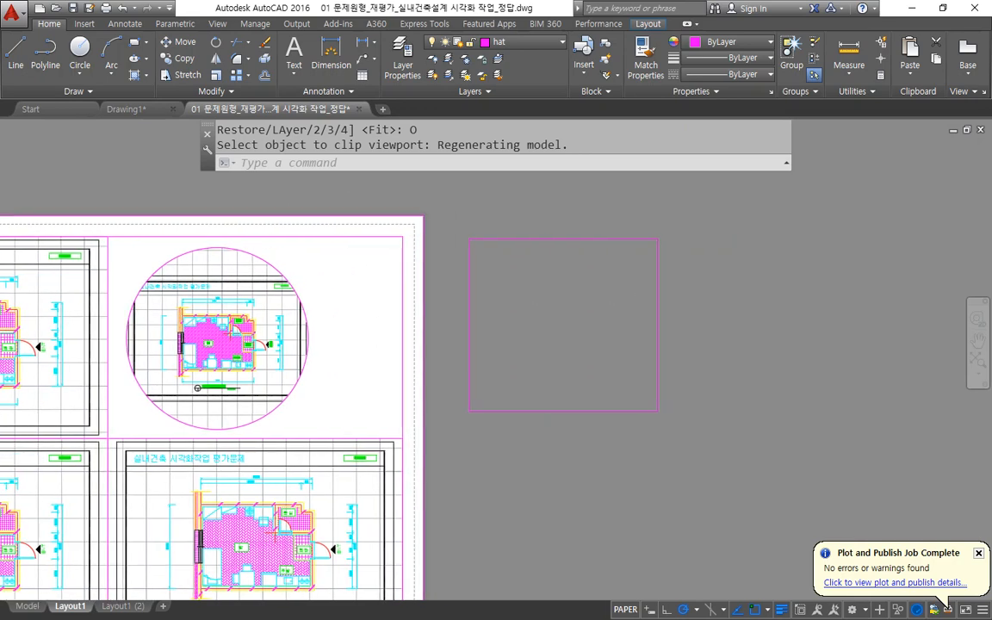
key(Return)
click(677, 145)
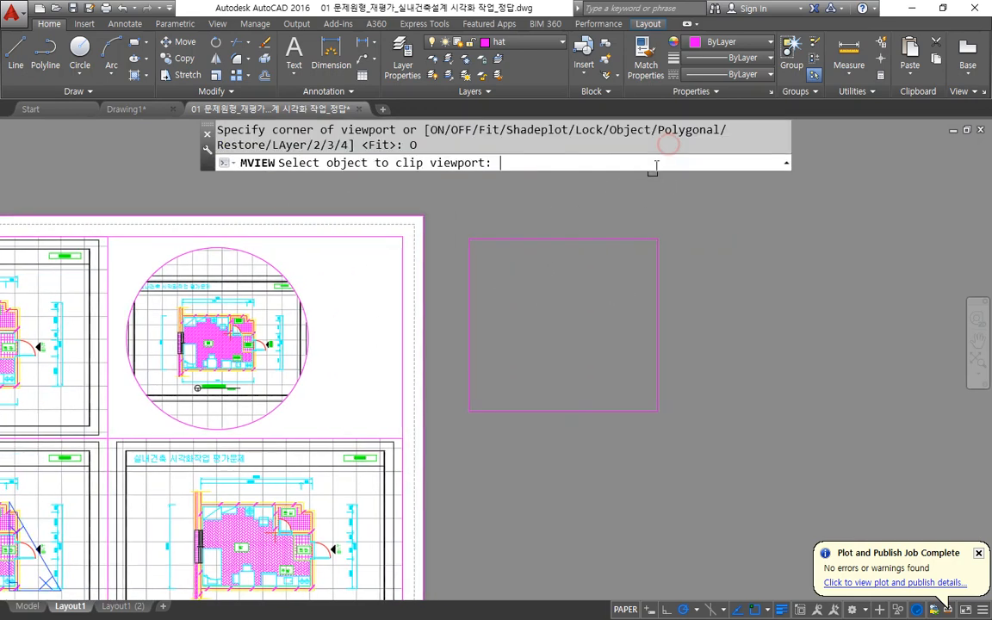
click(579, 239)
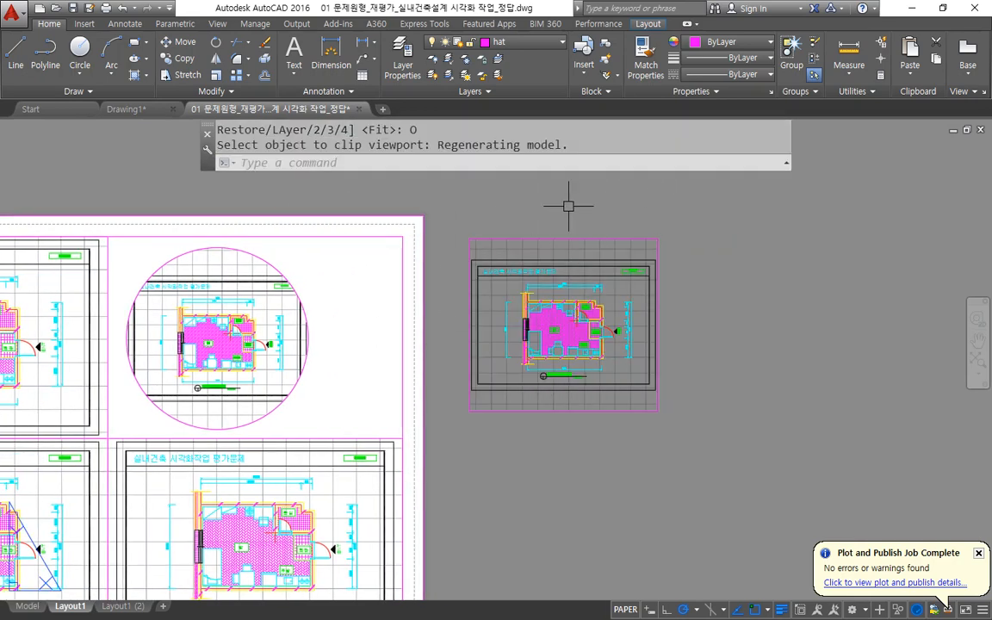
scroll(581, 300, up, 2)
scroll(581, 301, down, 2)
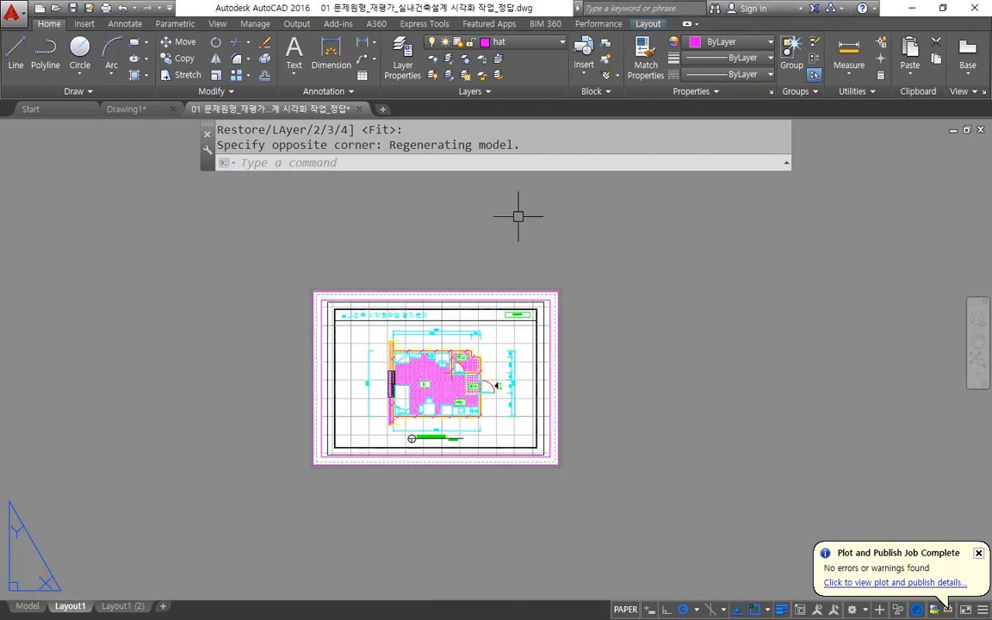
scroll(475, 332, up, 2)
text(m)
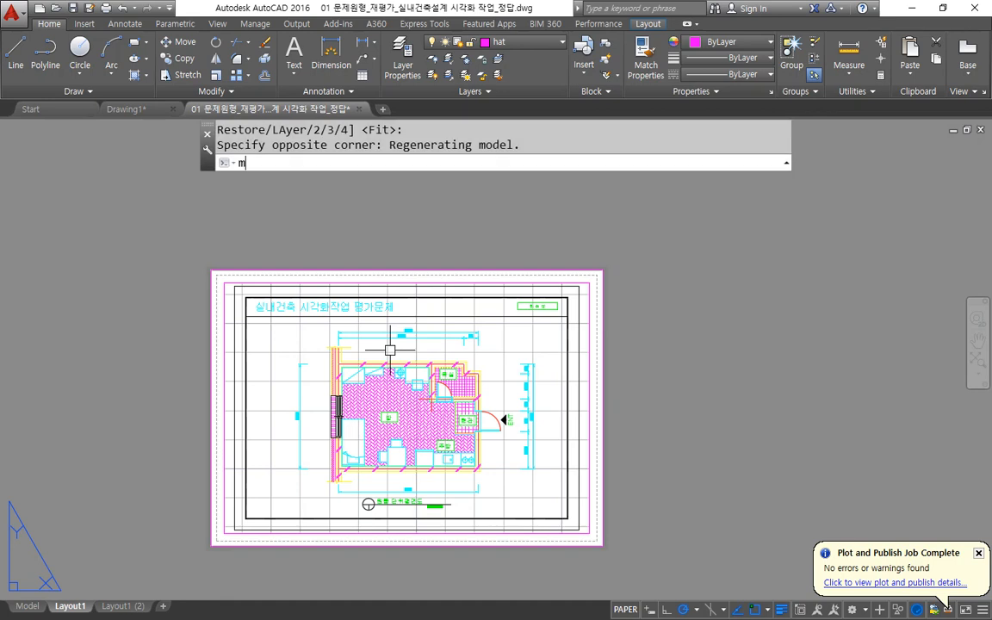
key(Return)
key(Escape)
key(Escape)
Turn view locking on for the viewport inside the sheet border with the MVIEW Lock option.
text(mv)
key(Return)
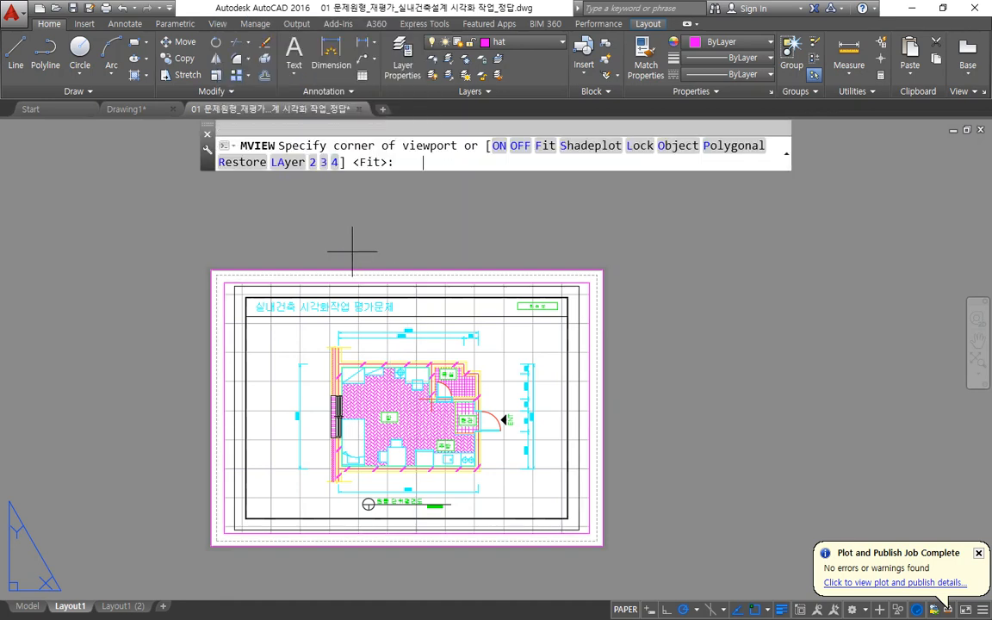
mouse_move(652, 158)
mouse_down()
mouse_move(631, 154)
mouse_move(663, 160)
mouse_move(660, 151)
mouse_up()
key(Escape)
click(641, 147)
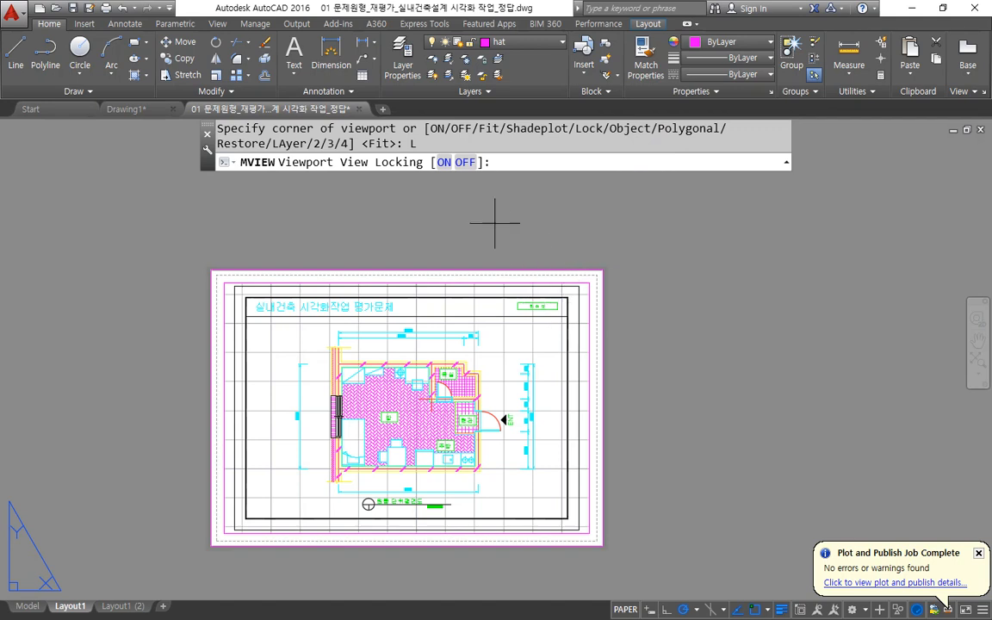
click(445, 163)
click(454, 283)
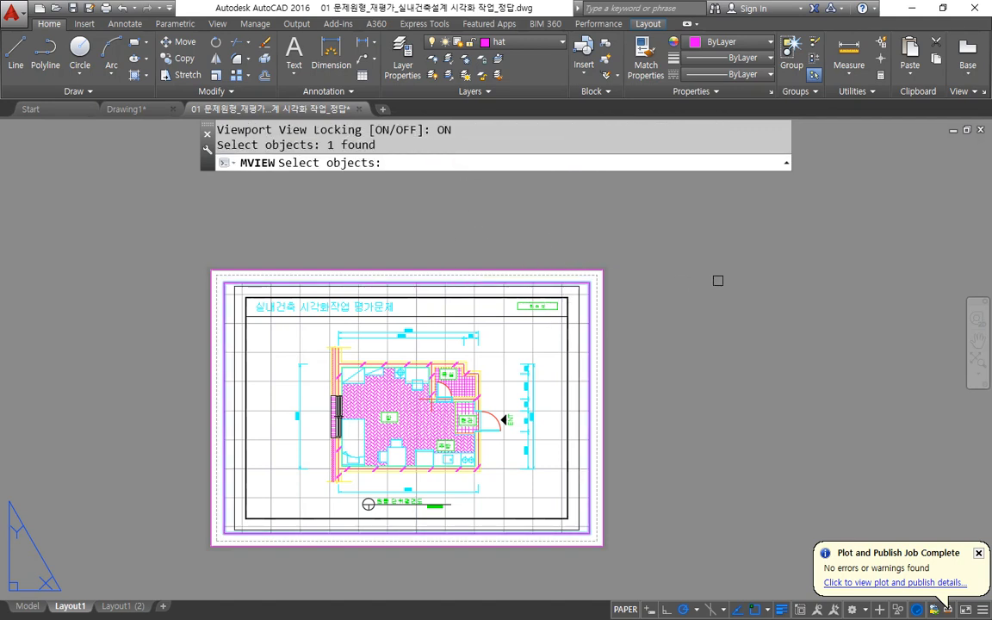
key(Return)
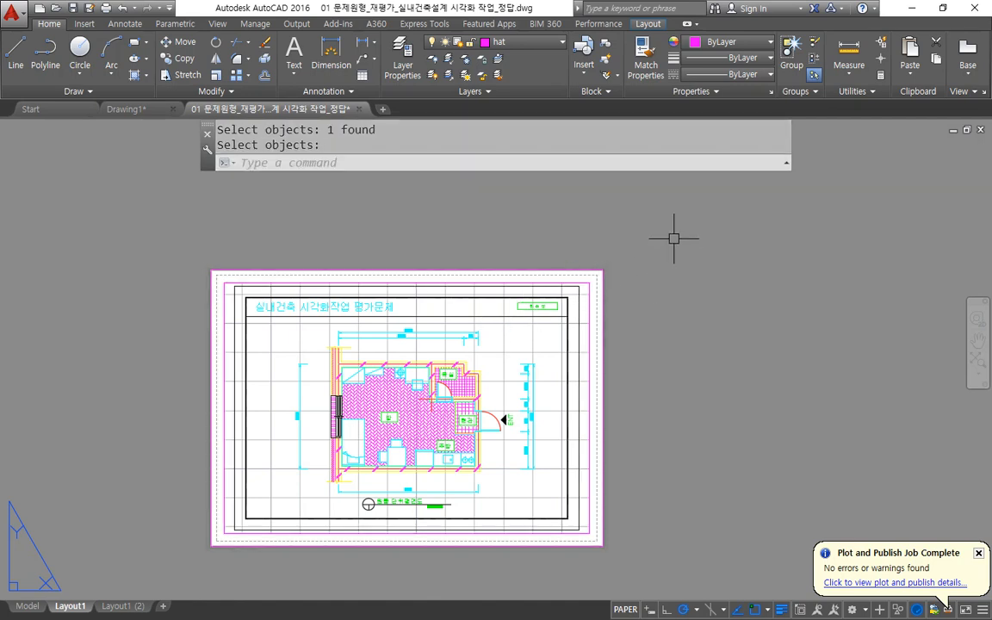
Activate model space inside the locked viewport and zoom in on the floor plan to test the lock.
double_click(430, 313)
scroll(376, 366, up, 4)
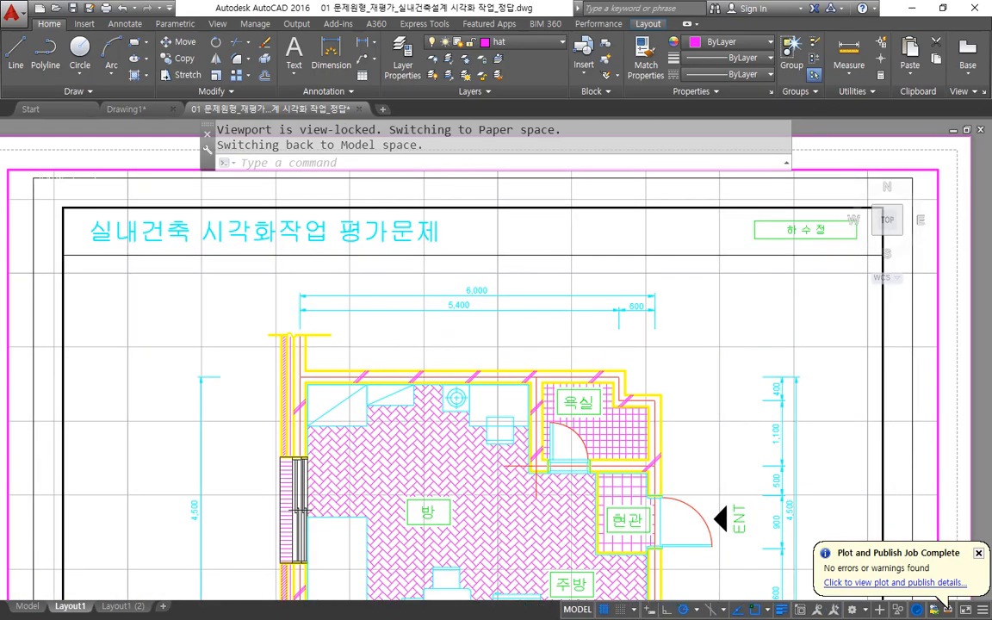
Zoom and pan over the floor plan in the locked viewport to test the lock, and return to paper space.
scroll(344, 366, down, 4)
scroll(344, 365, up, 2)
mouse_move(345, 366)
middle_down()
mouse_move(415, 357)
mouse_move(359, 334)
mouse_move(390, 313)
mouse_move(405, 329)
mouse_move(406, 307)
mouse_move(364, 334)
middle_up()
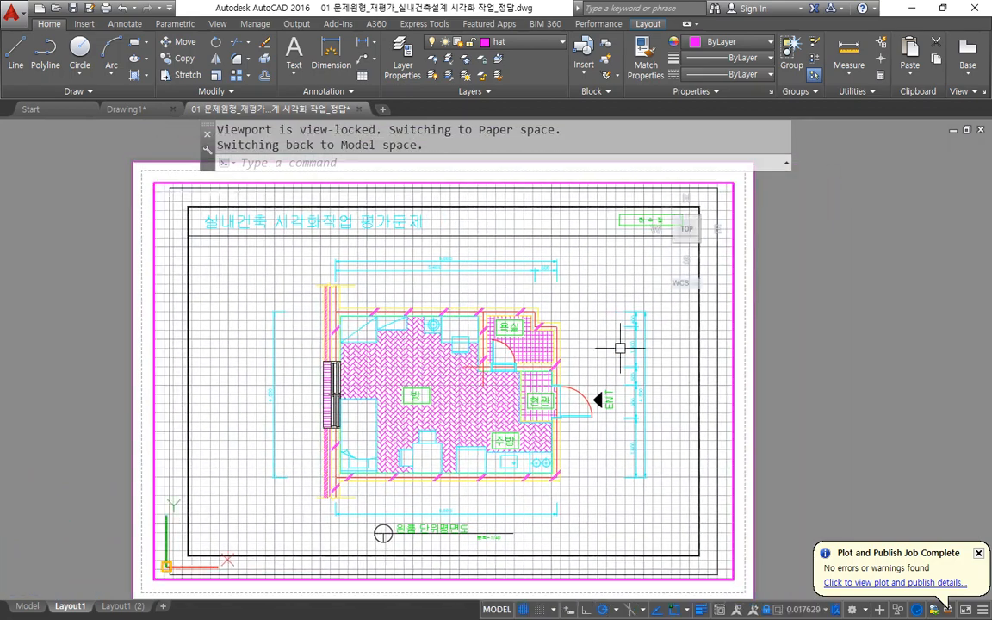
double_click(863, 336)
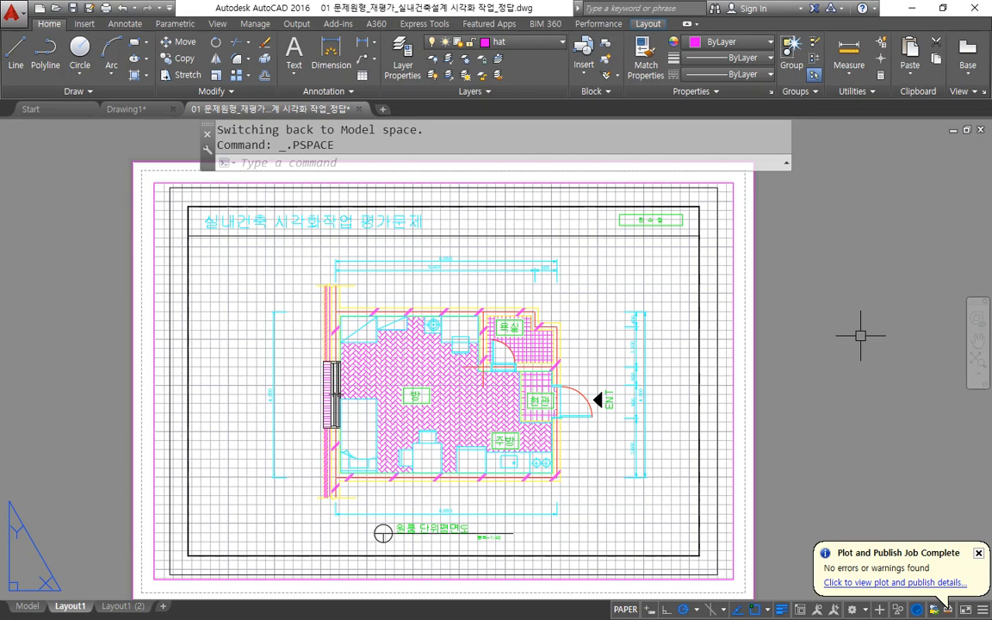
Turn view locking off for the viewport inside the sheet border with the MVIEW Lock option.
text(mv)
key(Return)
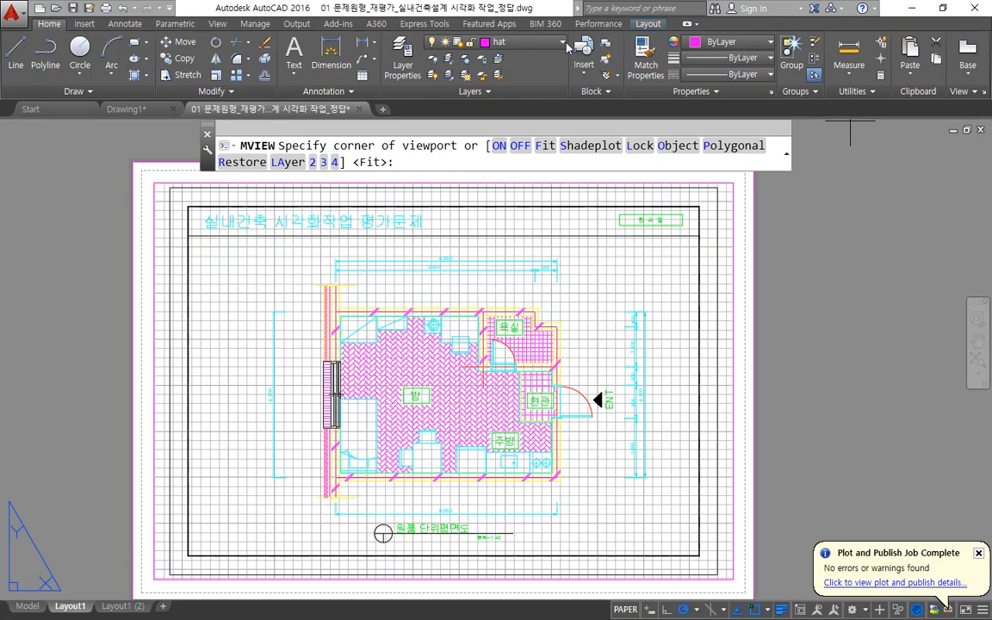
click(640, 146)
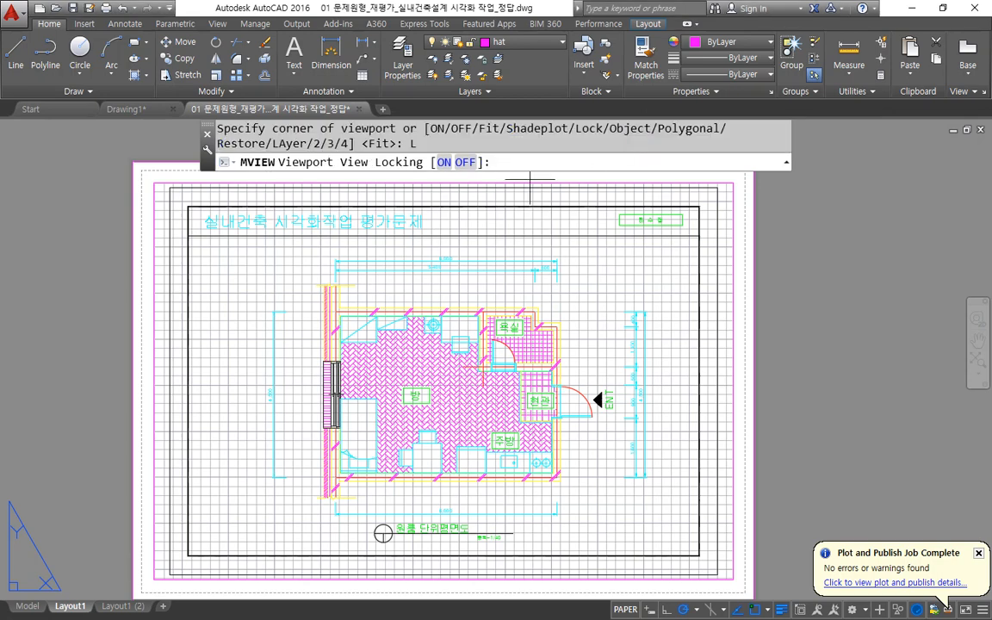
click(466, 162)
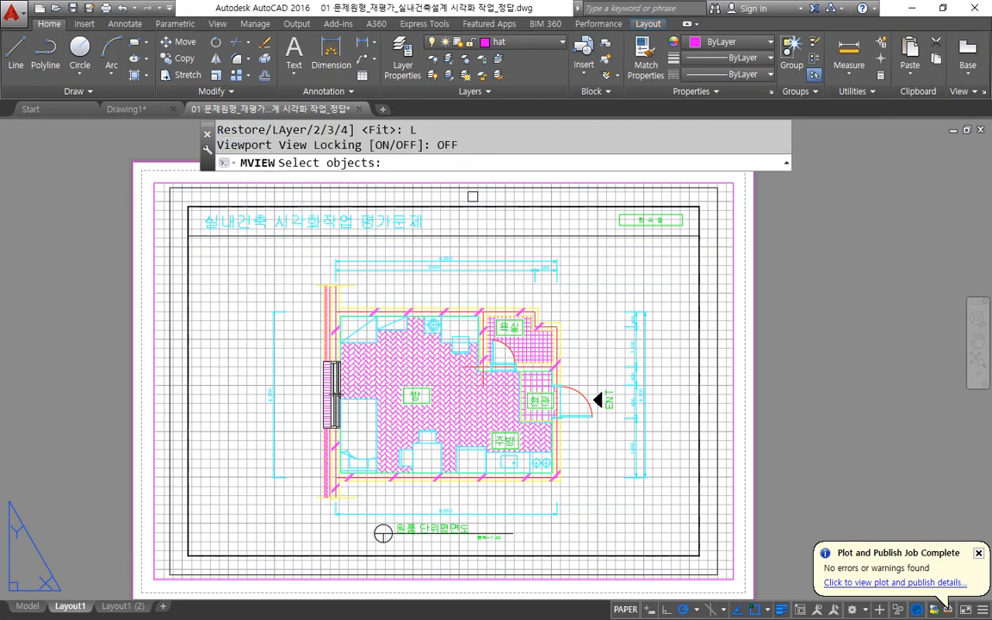
click(528, 183)
key(Return)
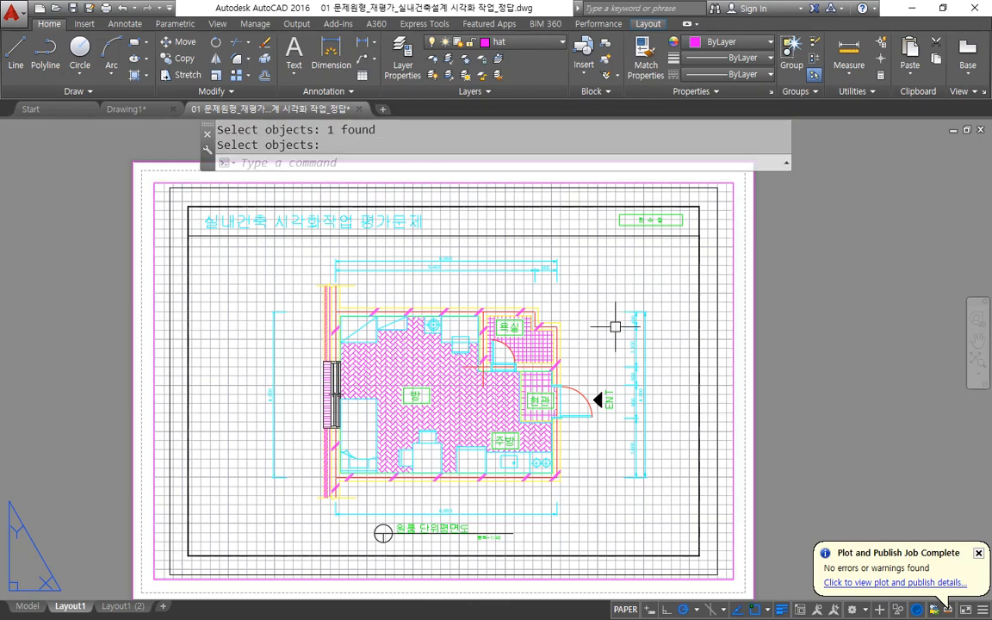
Activate model space inside the unlocked viewport, pan and zoom the floor plan within it, and return to paper space.
double_click(615, 326)
mouse_move(509, 354)
middle_down()
mouse_move(457, 348)
mouse_move(457, 318)
mouse_move(474, 332)
middle_up()
scroll(459, 326, up, 5)
scroll(460, 325, down, 8)
scroll(457, 326, up, 3)
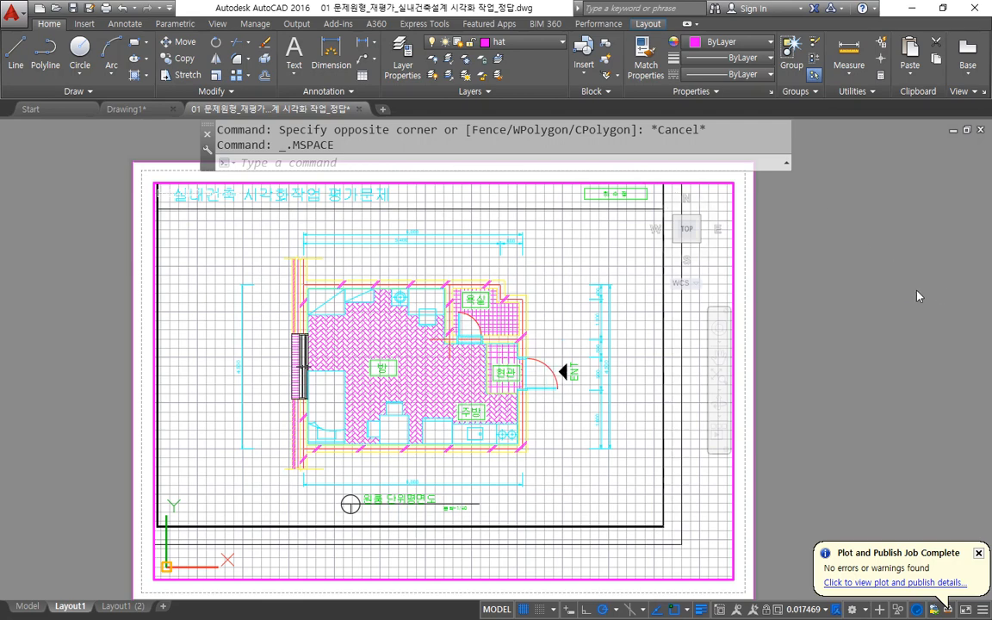
double_click(881, 323)
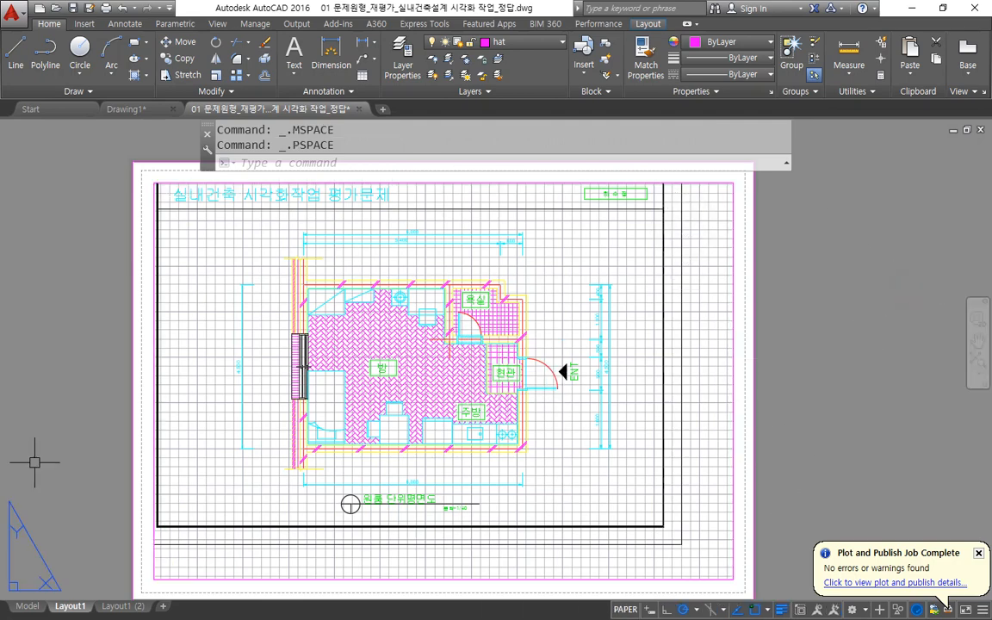
Erase the viewport and all other objects from the layout sheet.
click(779, 354)
click(633, 445)
text(e)
key(Return)
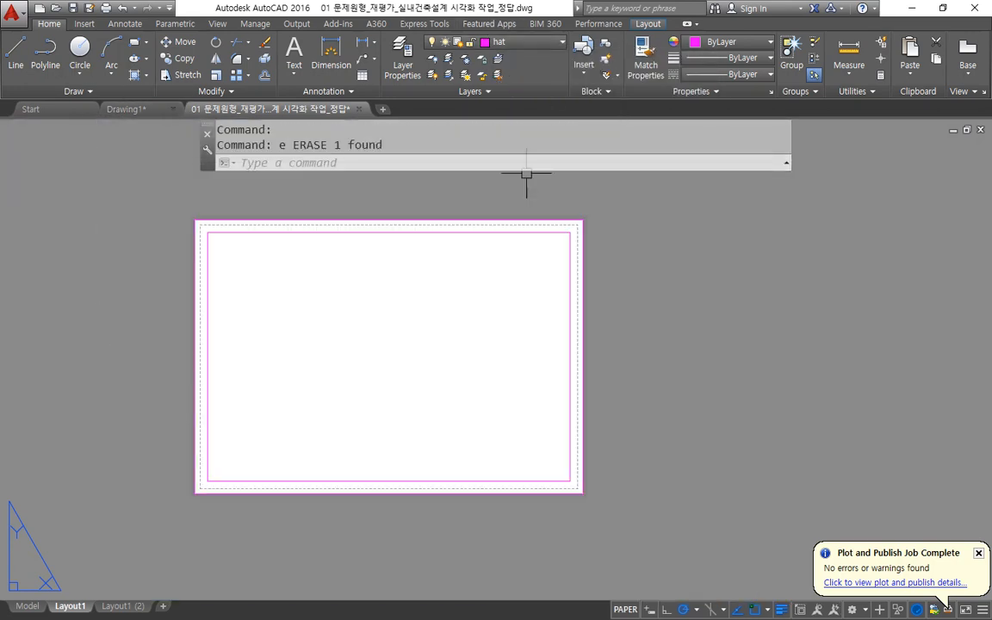
Create a rectangular viewport with MVIEW between opposite corners of the inner rectangle on the sheet.
text(mv)
key(Return)
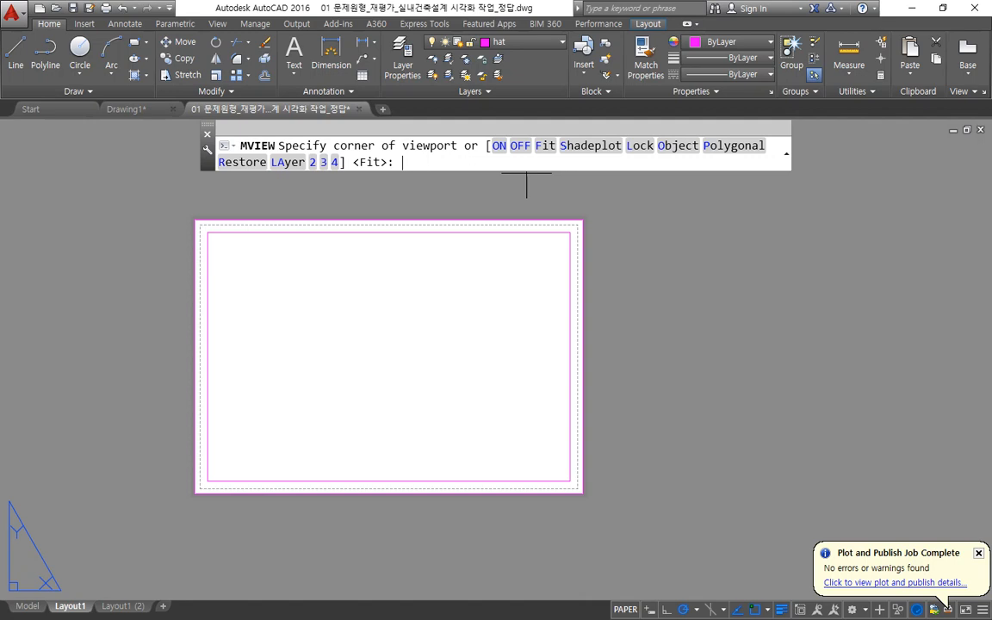
click(207, 479)
click(571, 234)
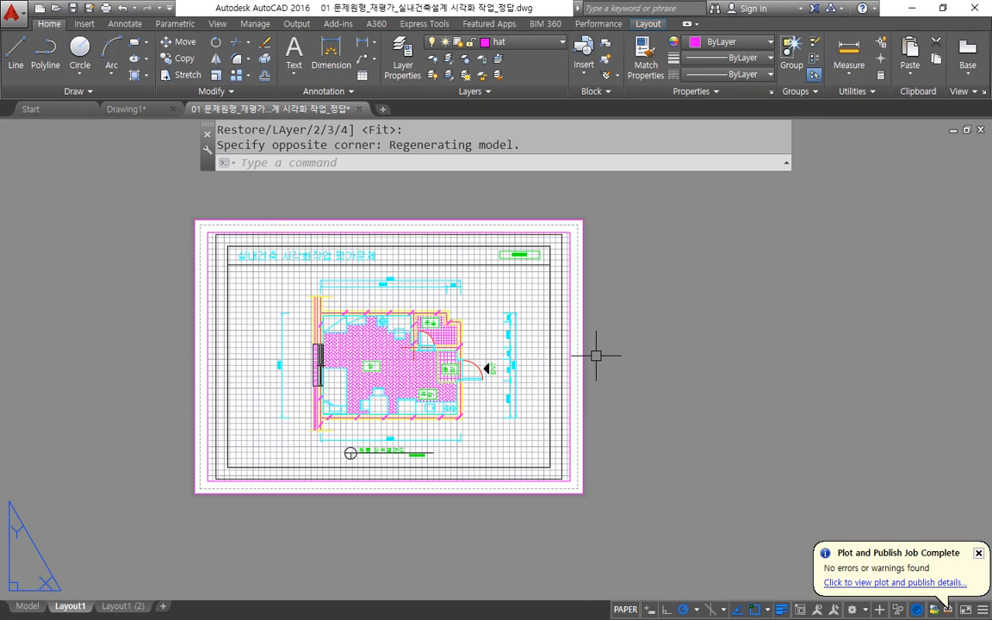
Activate model space inside the new viewport, look over the floor plan and its drawing title, and return to paper space.
double_click(503, 408)
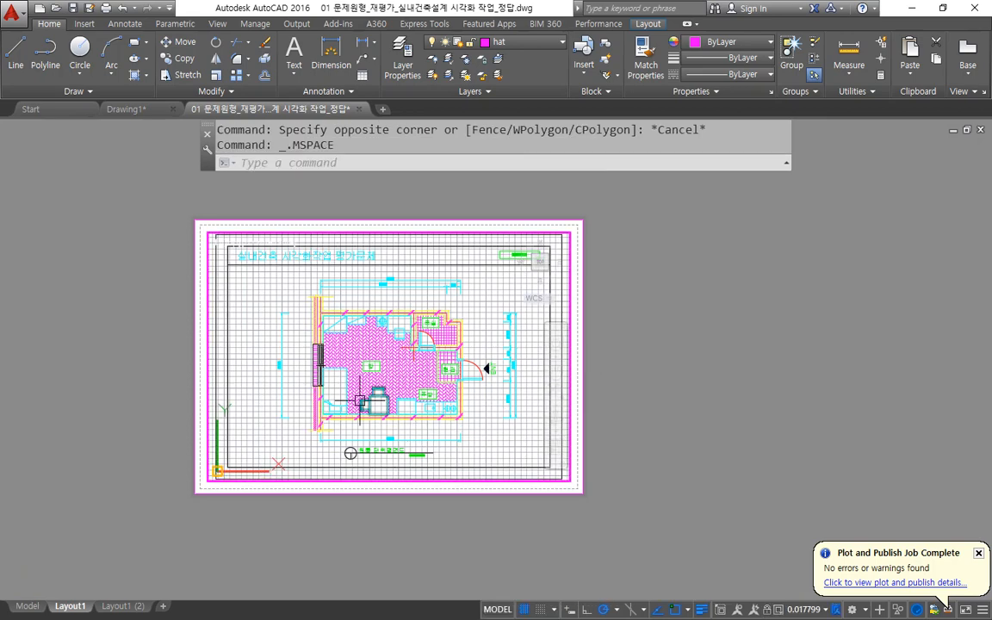
mouse_move(441, 450)
mouse_down()
mouse_move(358, 454)
mouse_move(449, 329)
mouse_move(422, 456)
mouse_up()
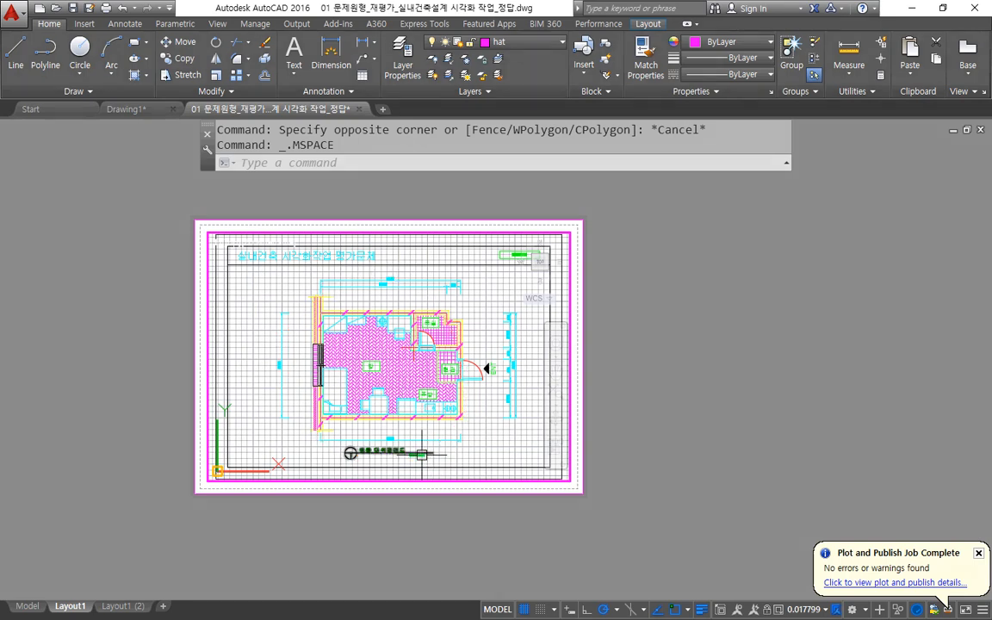
double_click(700, 313)
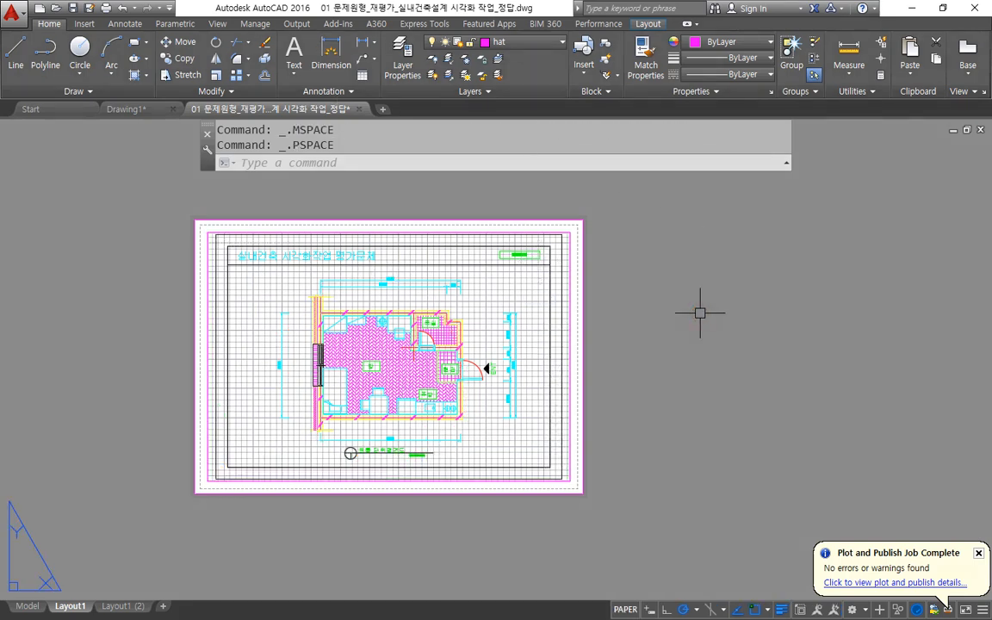
Scale the viewport to 1 paper space unit per 50 model space units with the MVSETUP Scale viewports option.
text(mvsetup)
key(Return)
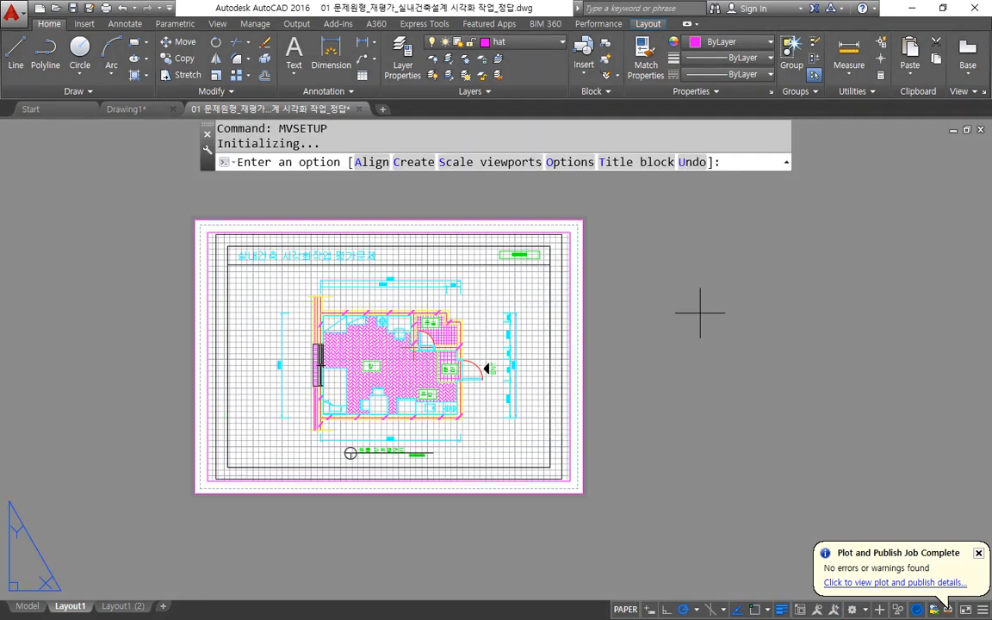
mouse_move(515, 192)
mouse_down()
mouse_move(386, 142)
mouse_move(594, 163)
mouse_move(514, 200)
mouse_up()
mouse_move(437, 174)
mouse_down()
mouse_move(464, 145)
mouse_move(571, 173)
mouse_move(454, 182)
mouse_up()
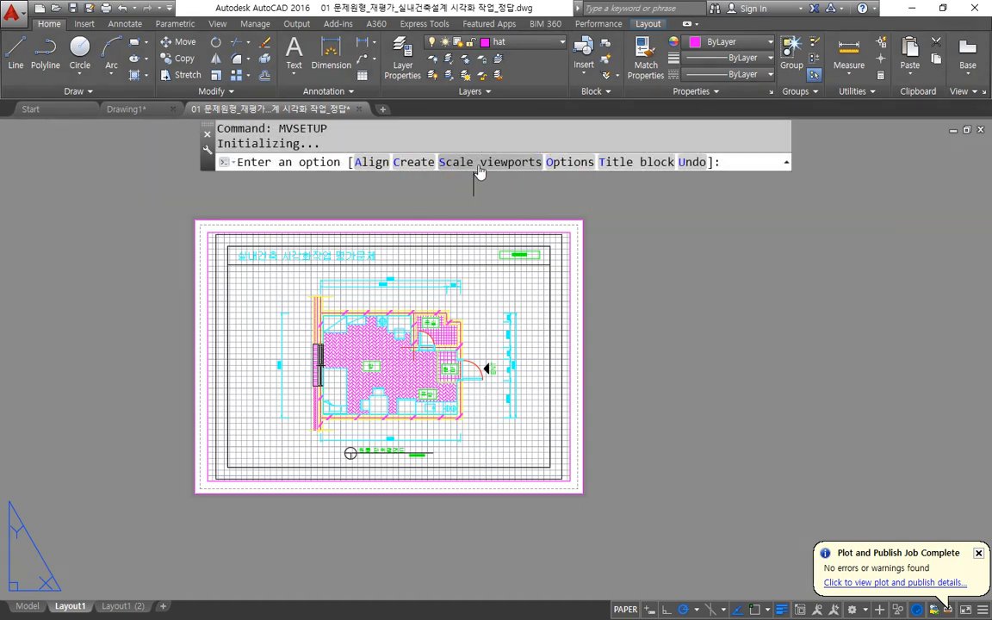
click(481, 163)
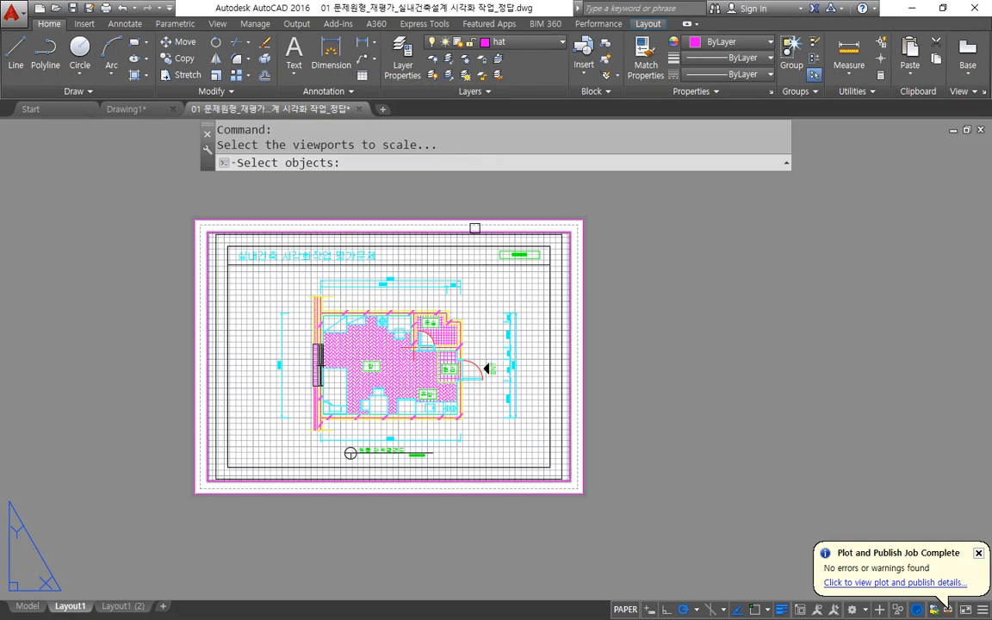
click(475, 227)
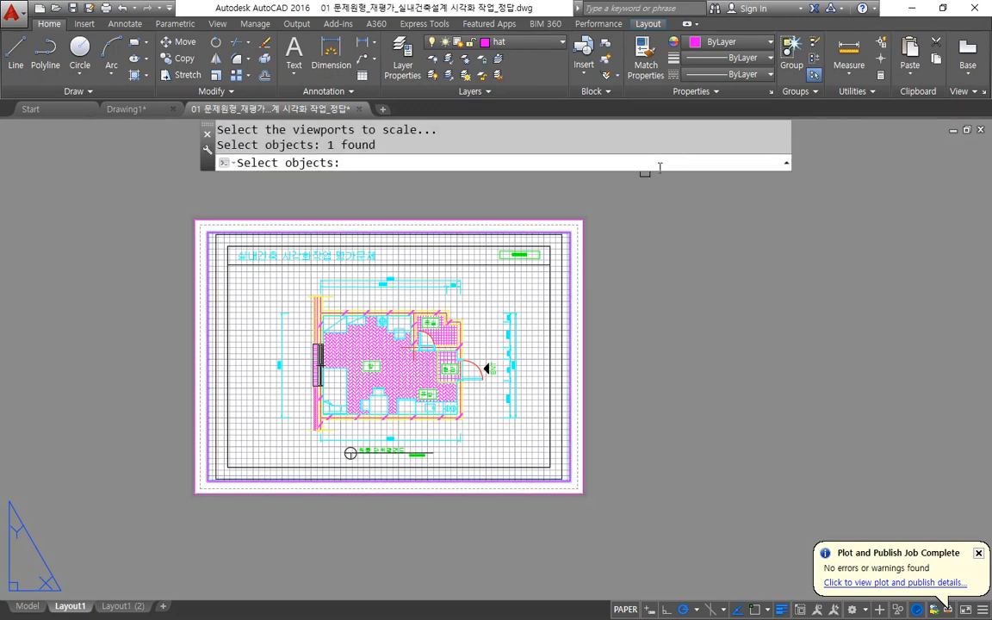
key(Return)
drag(354, 180, 567, 171)
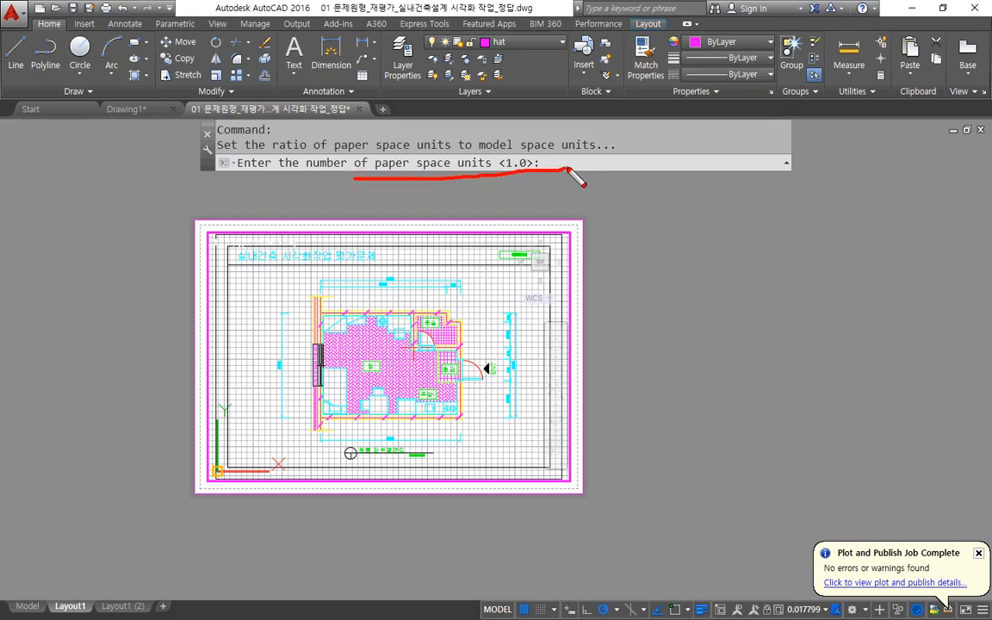
drag(694, 226, 695, 259)
mouse_move(711, 239)
mouse_down()
mouse_move(727, 235)
mouse_move(733, 254)
mouse_up()
mouse_move(764, 221)
mouse_down()
mouse_move(794, 254)
mouse_move(673, 271)
mouse_up()
drag(725, 267, 685, 279)
drag(799, 264, 788, 277)
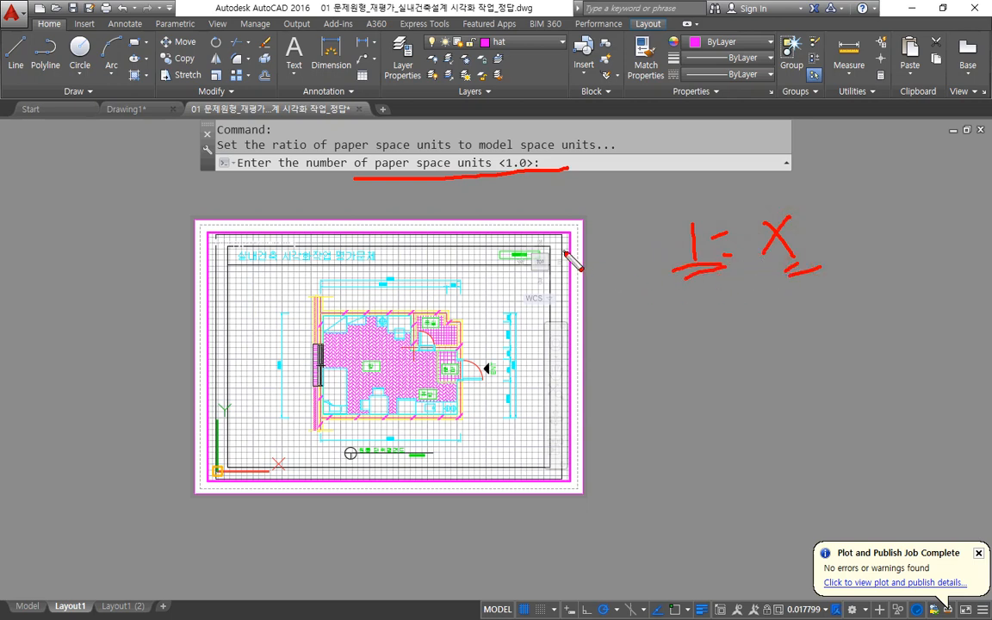
key(Escape)
key(Return)
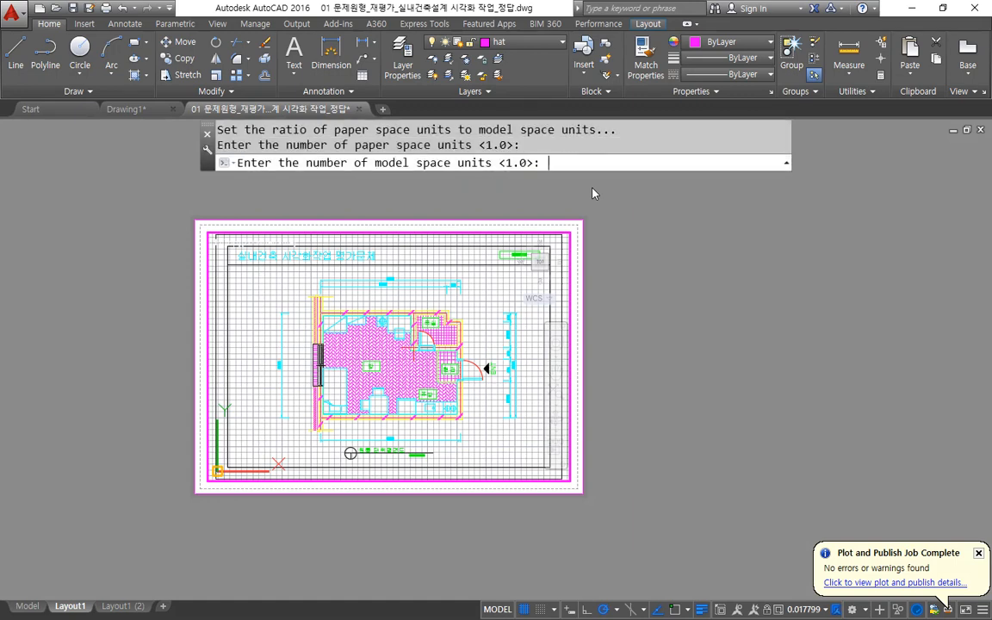
text(40)
key(BackSpace)
key(BackSpace)
text(50)
key(Return)
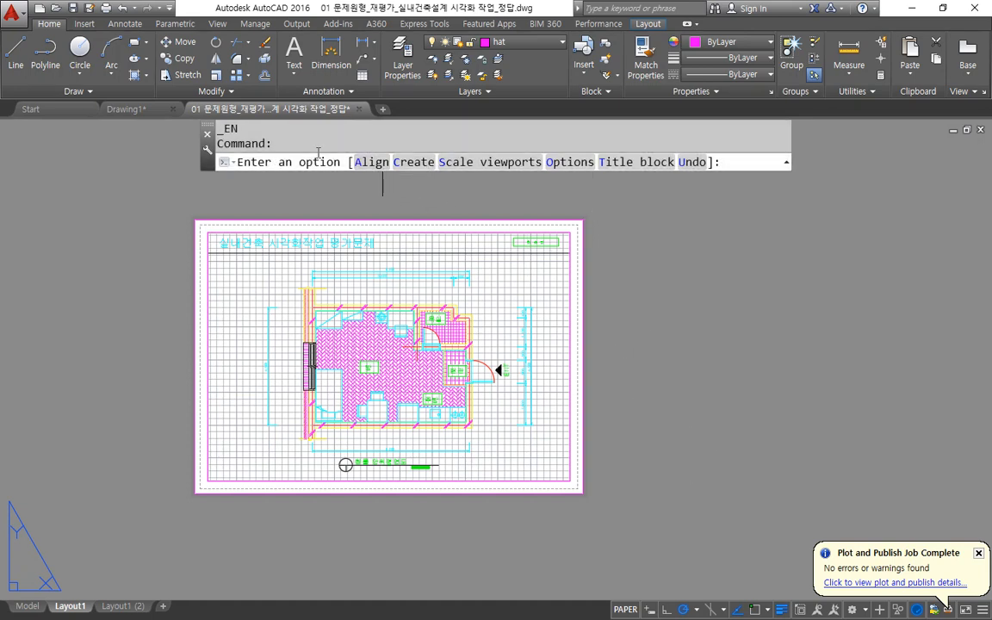
click(595, 293)
click(644, 517)
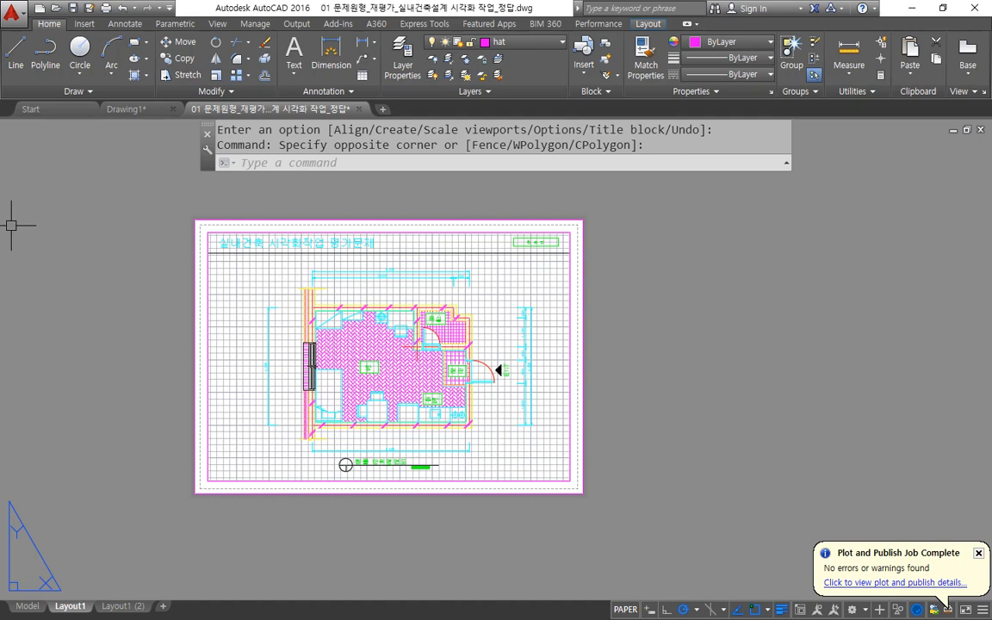
click(108, 204)
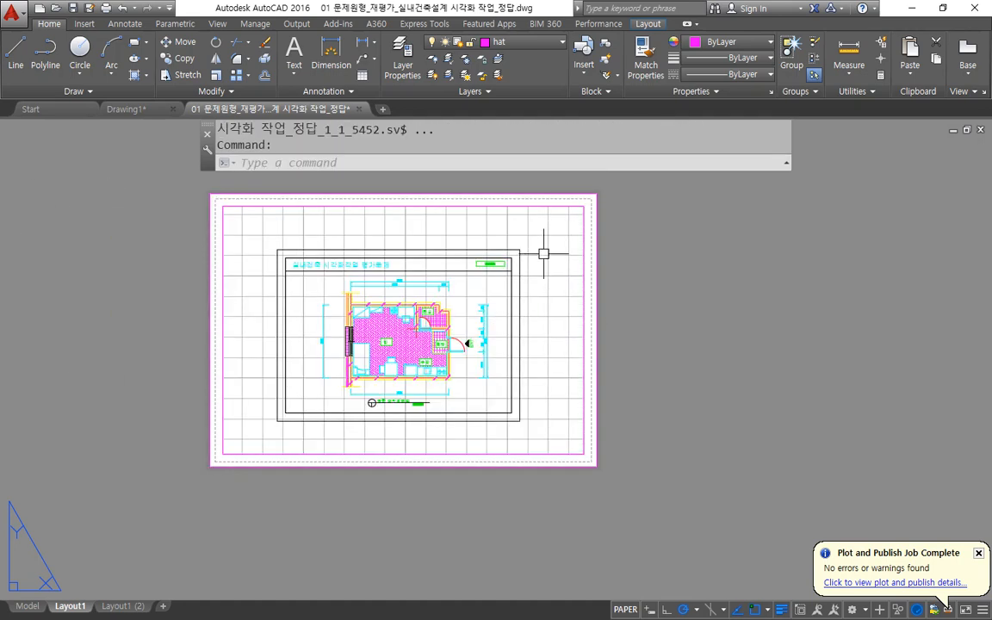
Activate model space in the viewport and zoom to a window between endpoints at opposite corners of the drawing border.
click(544, 253)
double_click(562, 327)
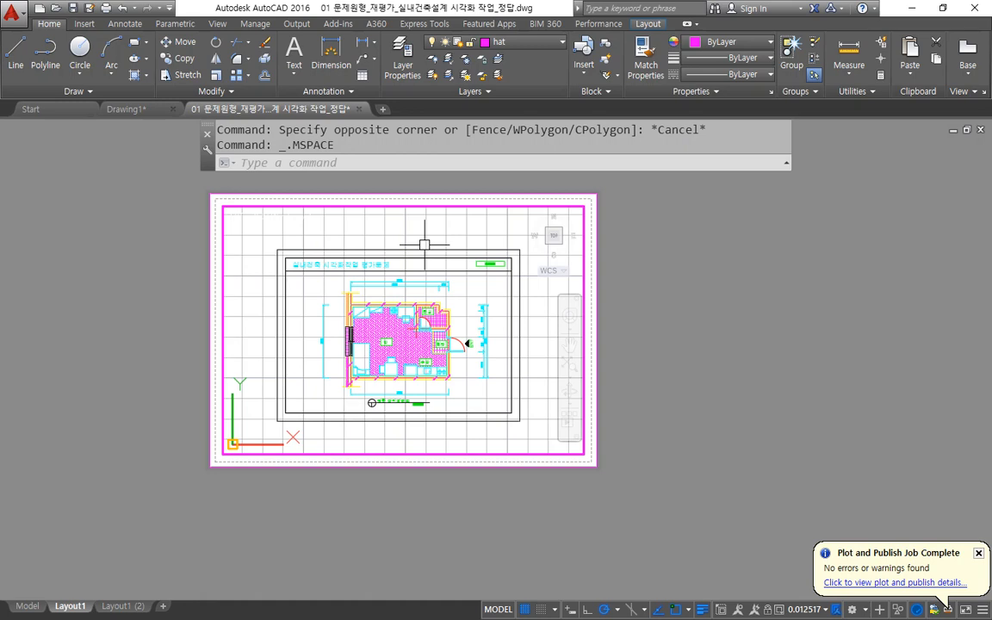
text(z)
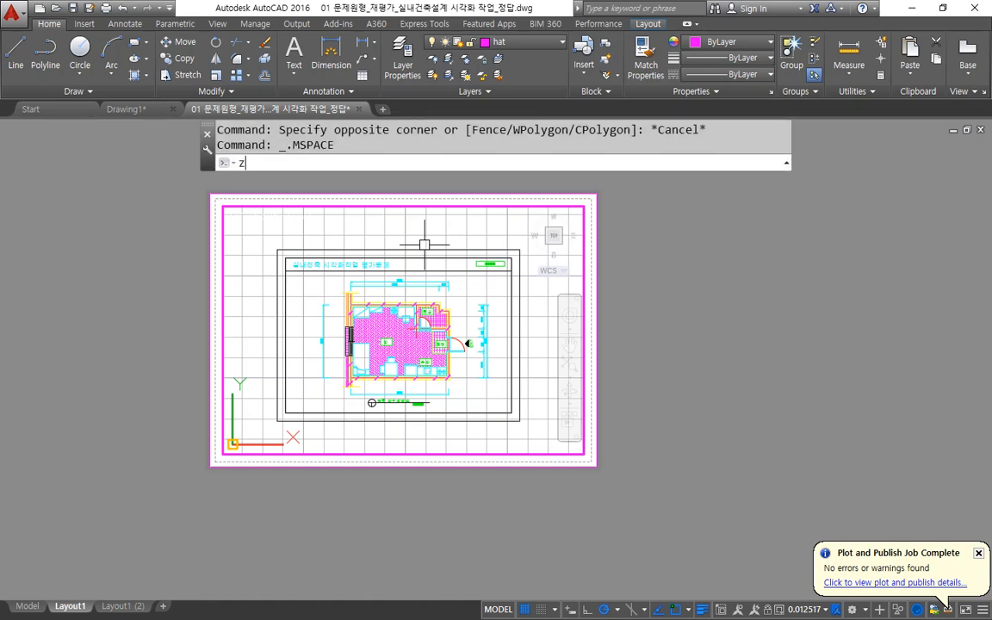
key(Return)
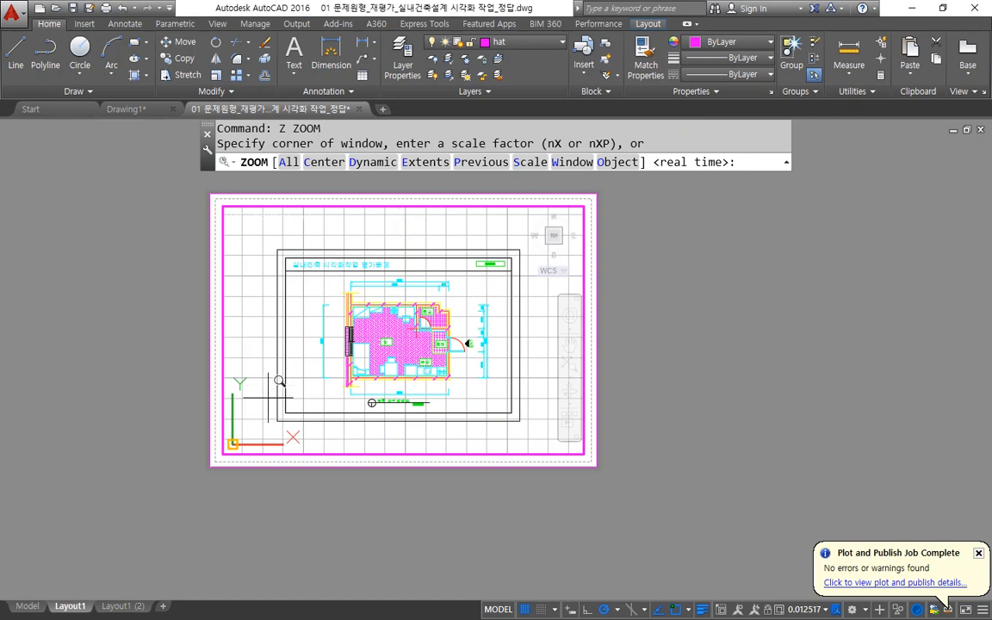
text(end)
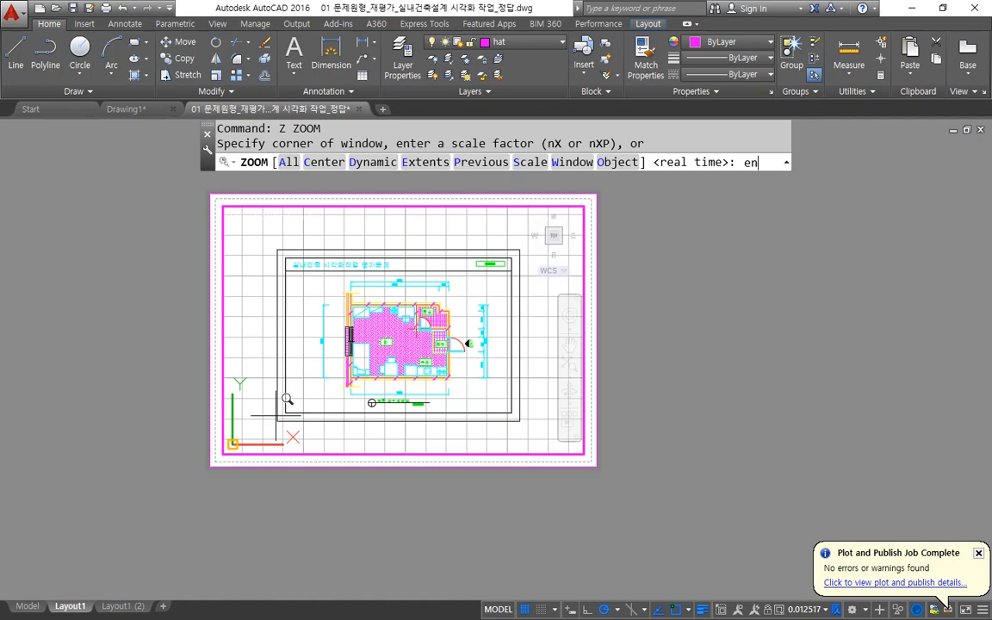
key(space)
click(284, 410)
text(end)
key(space)
click(519, 249)
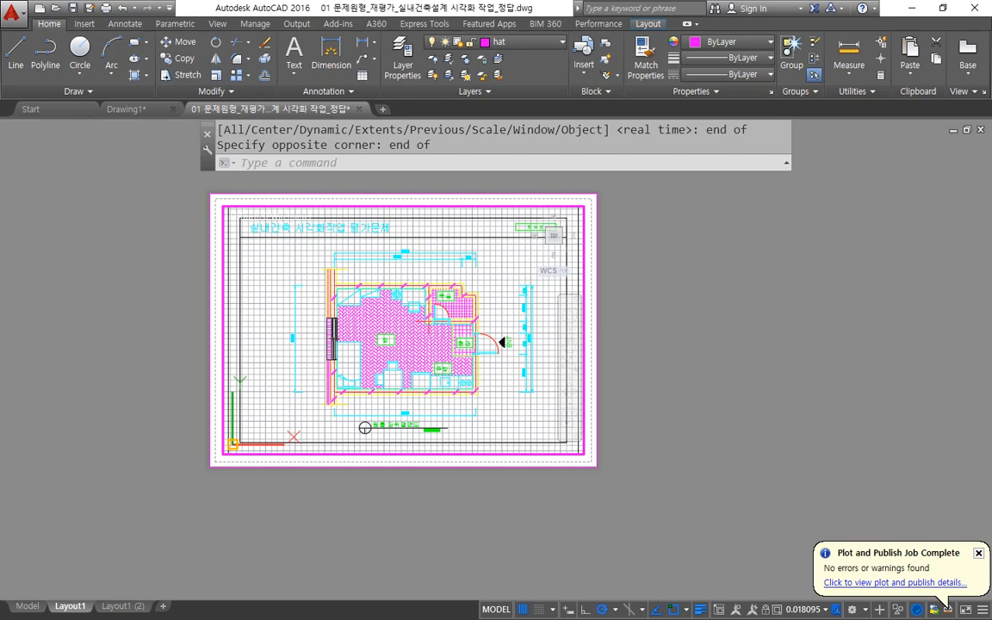
Set the viewport scale to 1:50 with a Zoom factor of 1/50xp and return to paper space.
key(space)
text(1/50x)
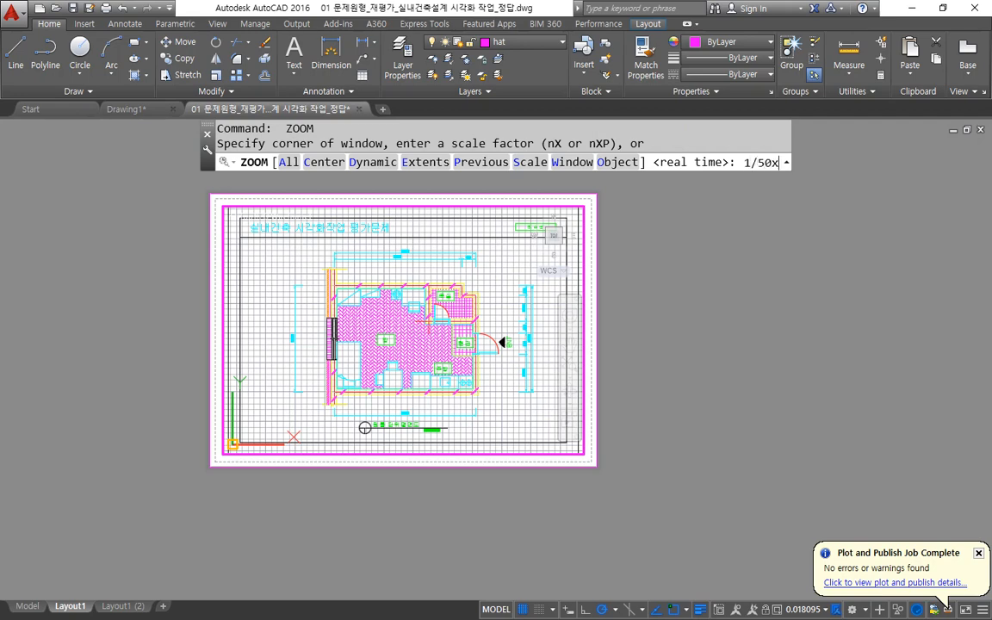
text(p)
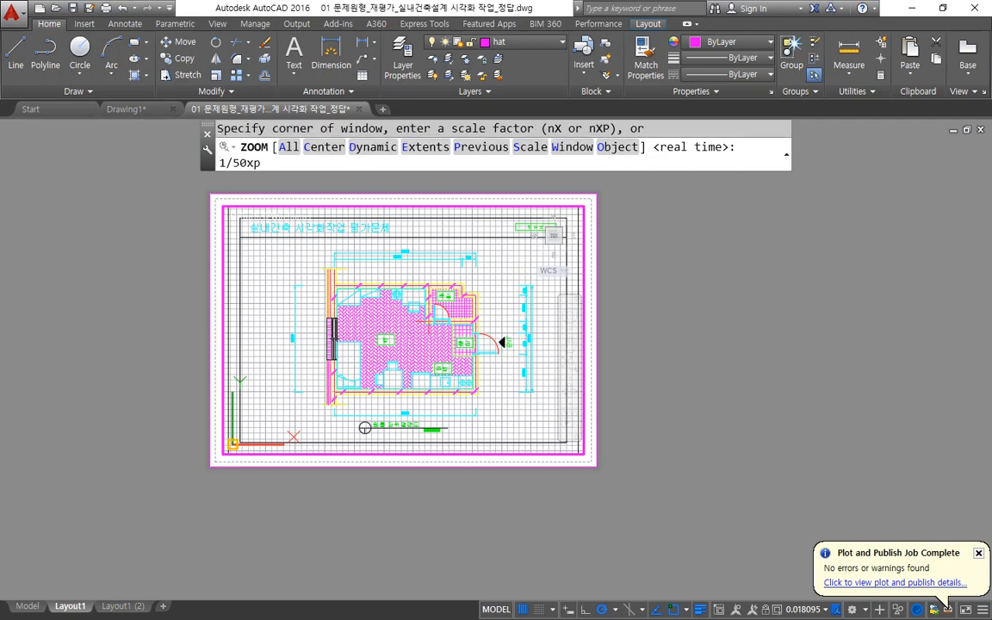
key(Return)
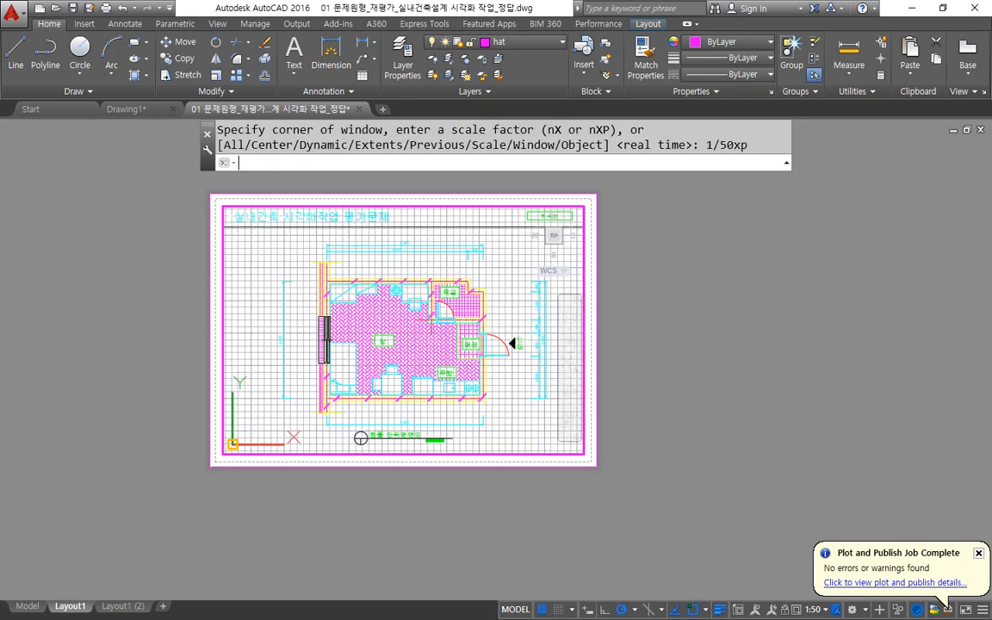
double_click(700, 229)
click(700, 229)
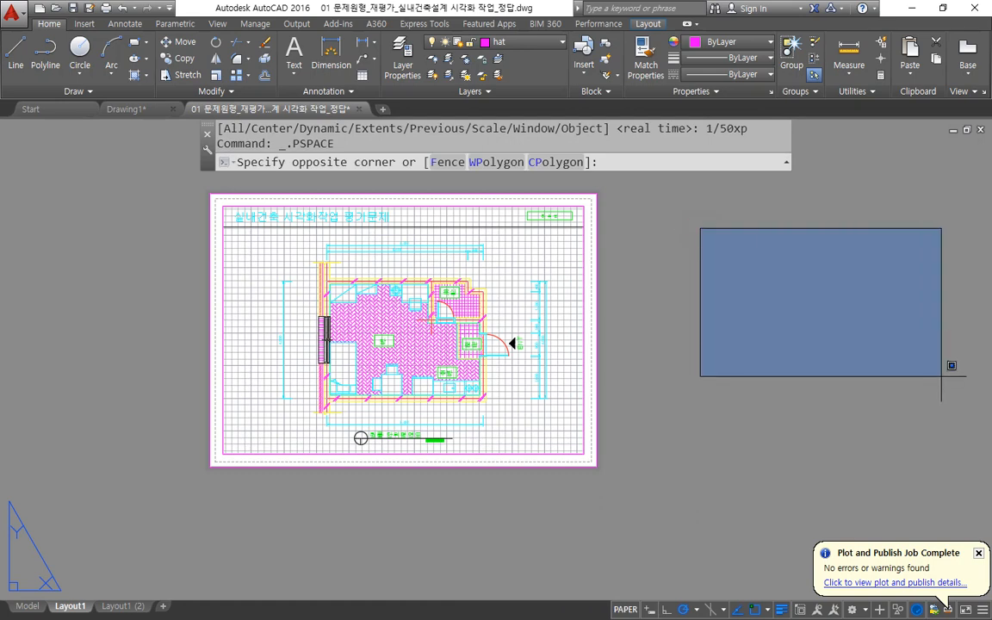
key(Escape)
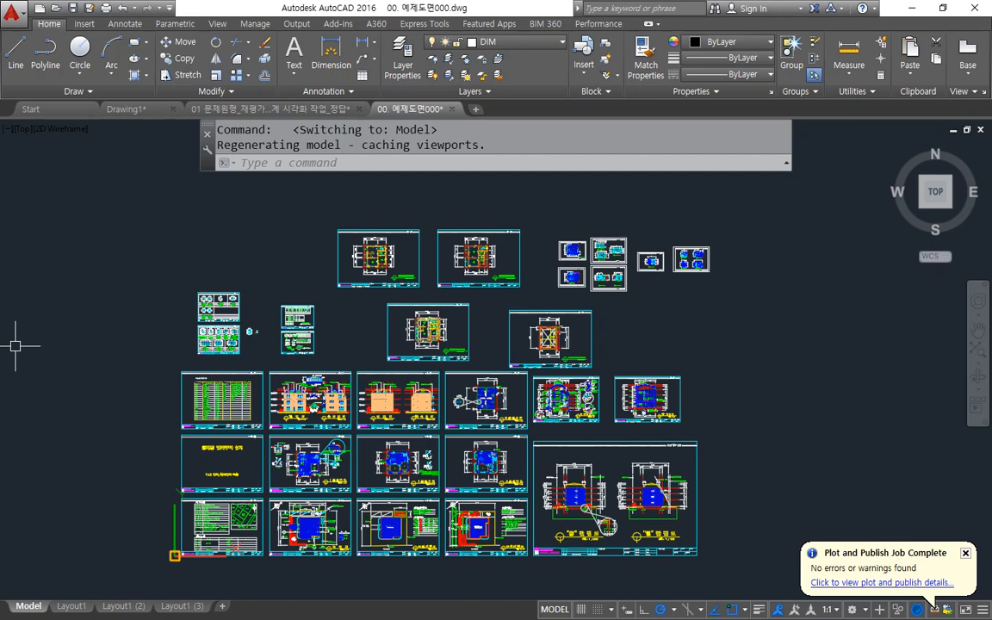
Add a new layout named Layout2 to the 00. 예제도면000 drawing.
click(223, 606)
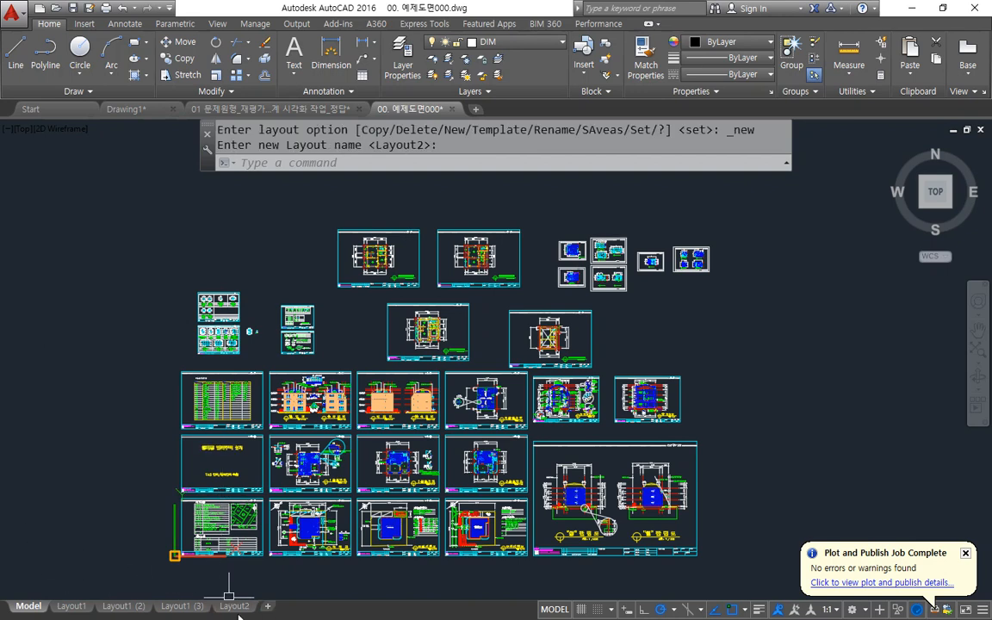
Open Layout2 and erase its default viewport so the sheet is empty.
click(232, 606)
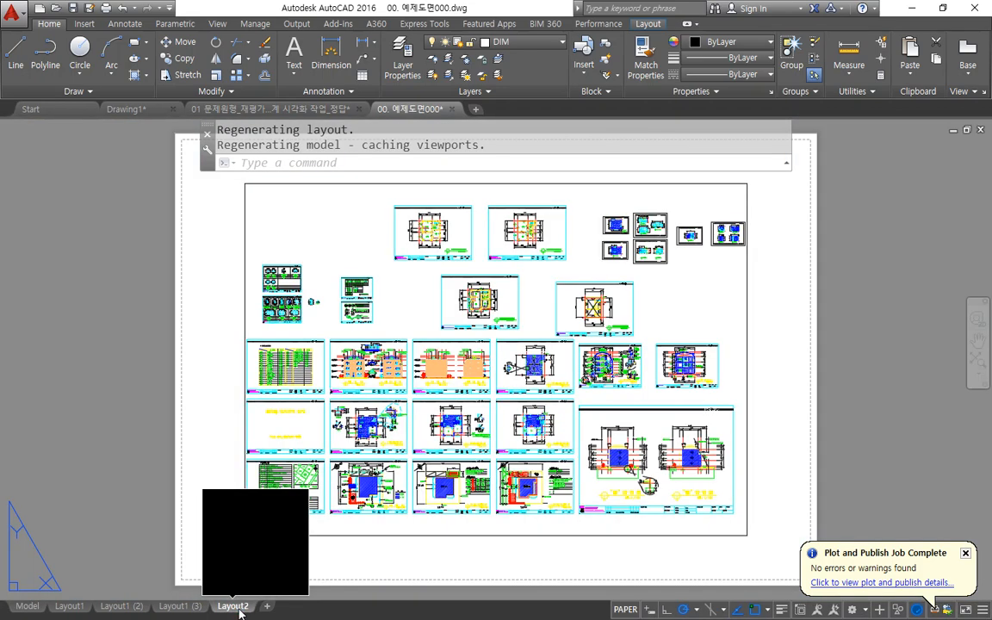
scroll(509, 513, down, 2)
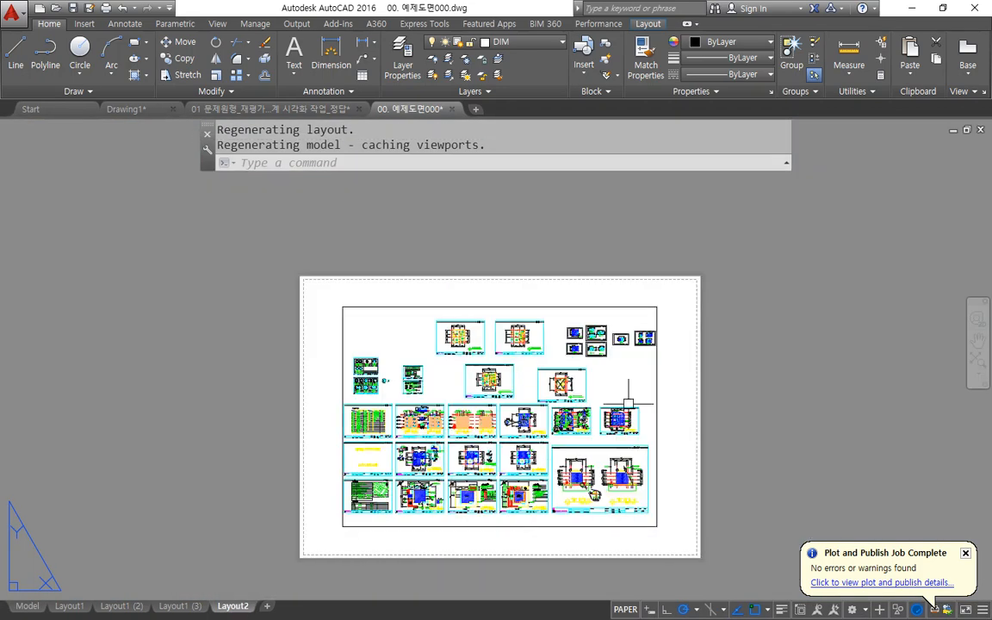
click(713, 334)
click(604, 410)
key(Delete)
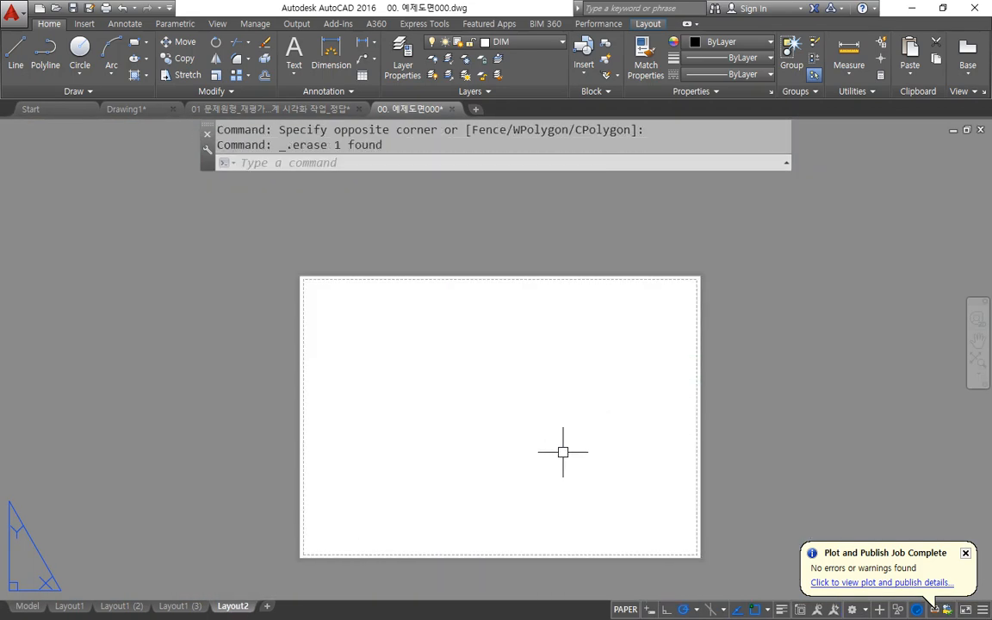
Modify Layout2's page setup to use the monochrome.ctb plot style table.
right_click(244, 605)
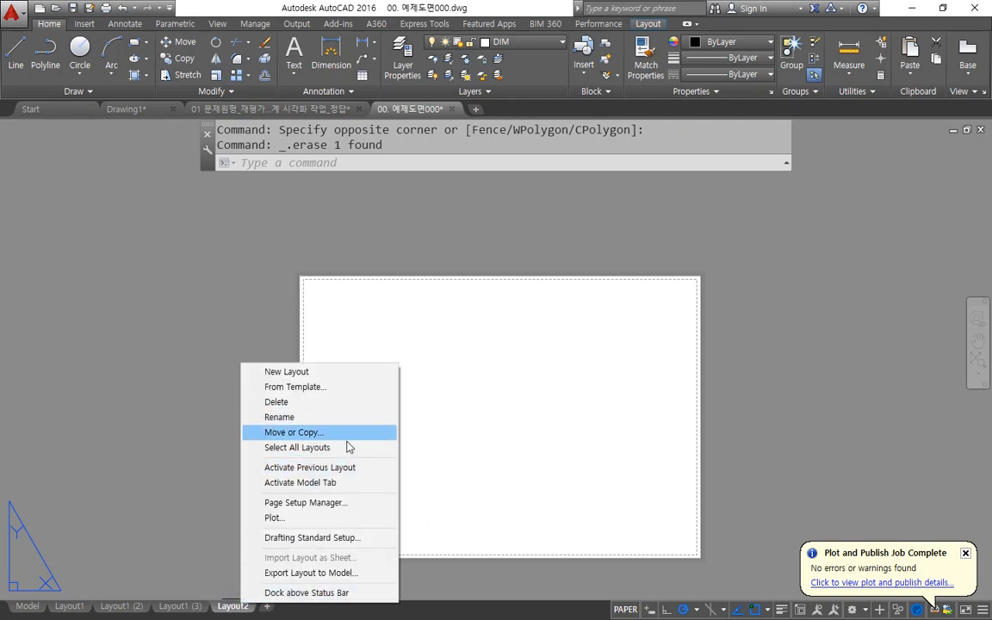
click(336, 500)
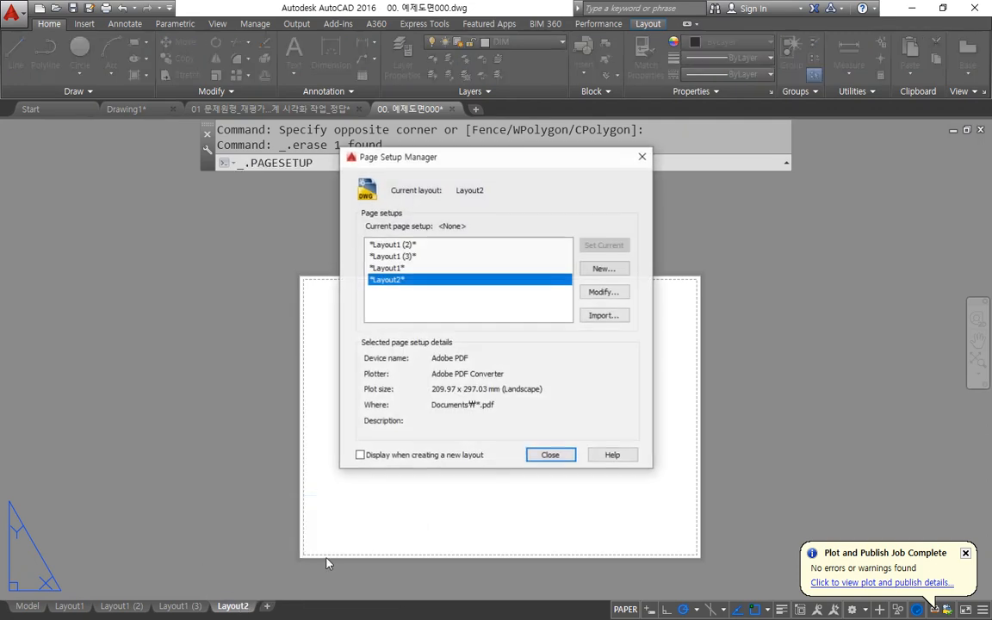
click(613, 293)
click(463, 214)
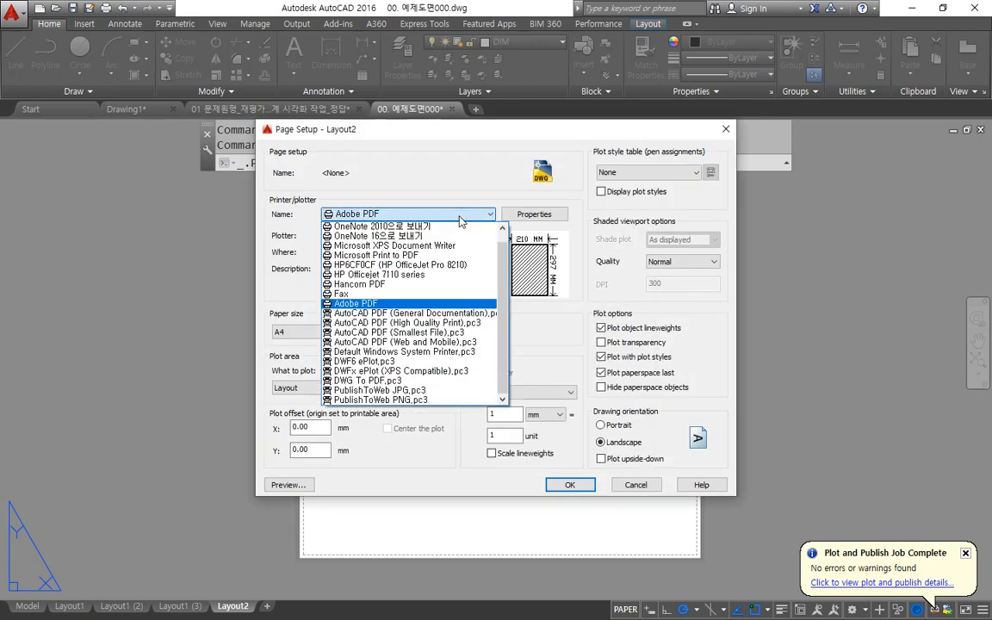
click(461, 192)
click(671, 171)
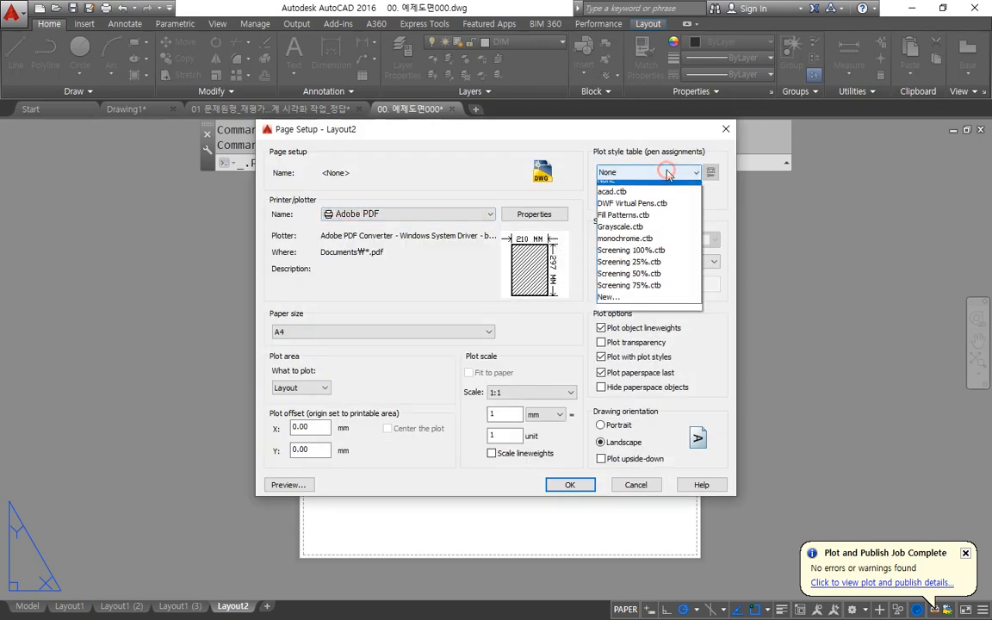
click(653, 246)
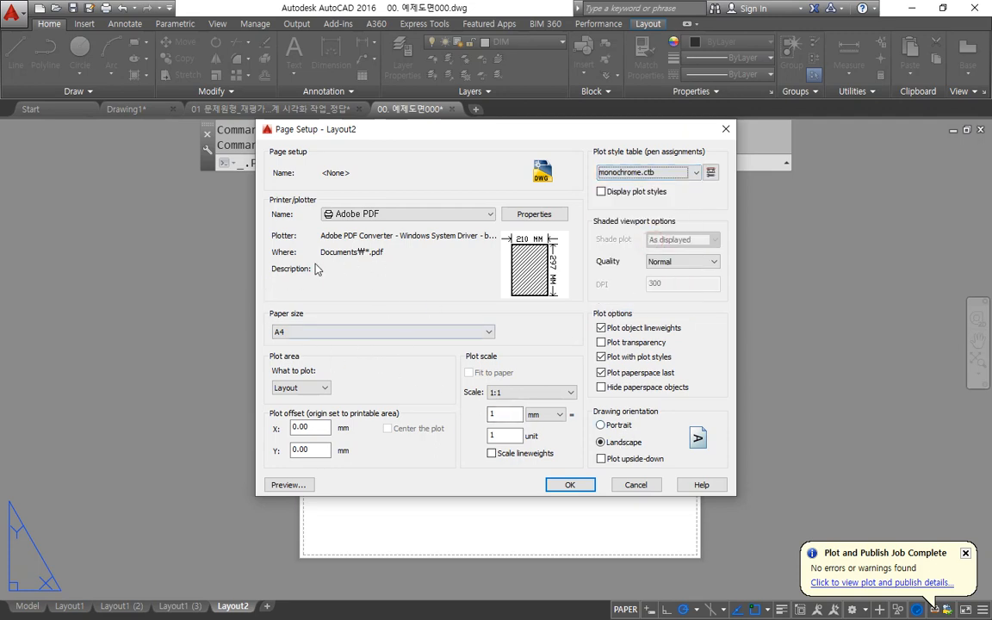
click(575, 484)
click(555, 454)
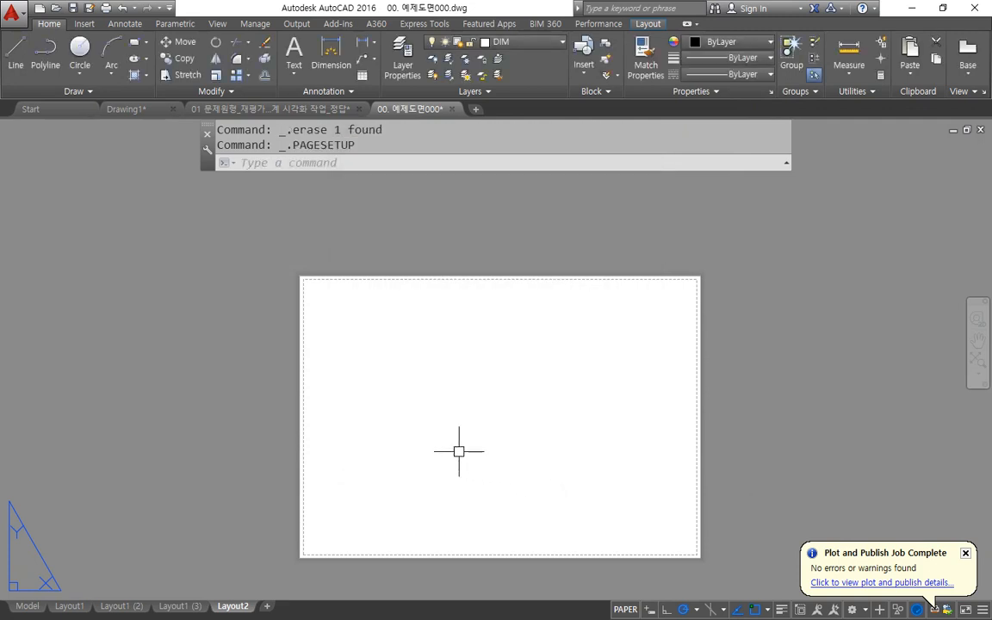
Create a viewport on Layout2 with the MVIEW Fit option so it fills the printable area.
text(mv)
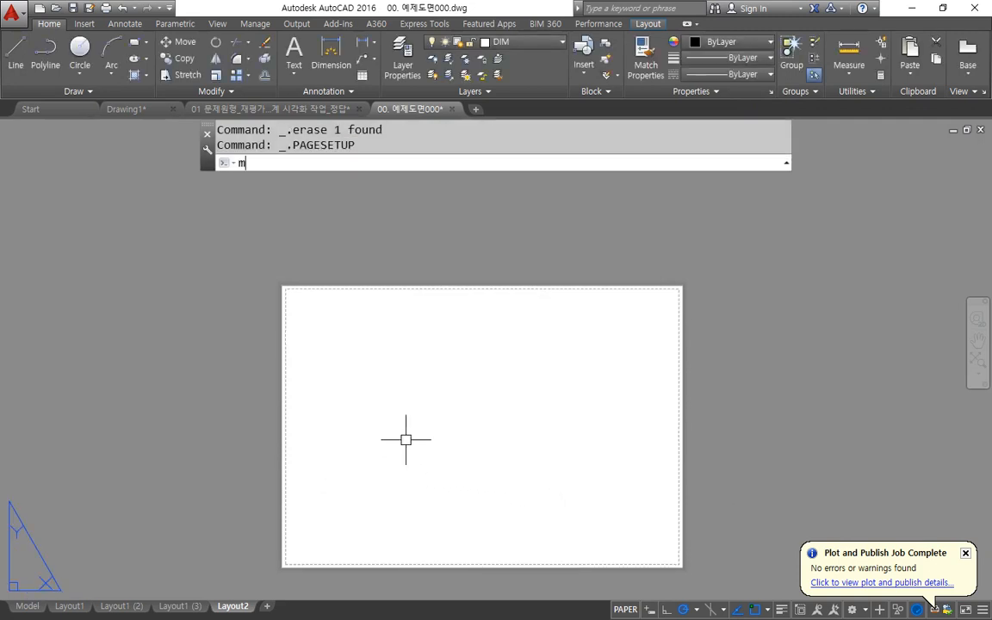
key(Return)
text(f)
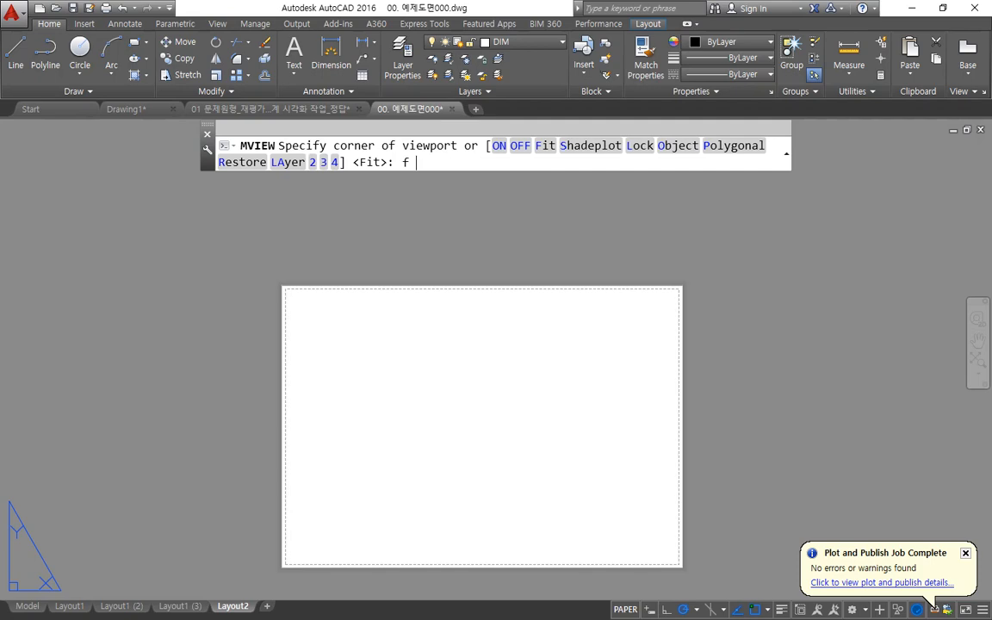
key(Return)
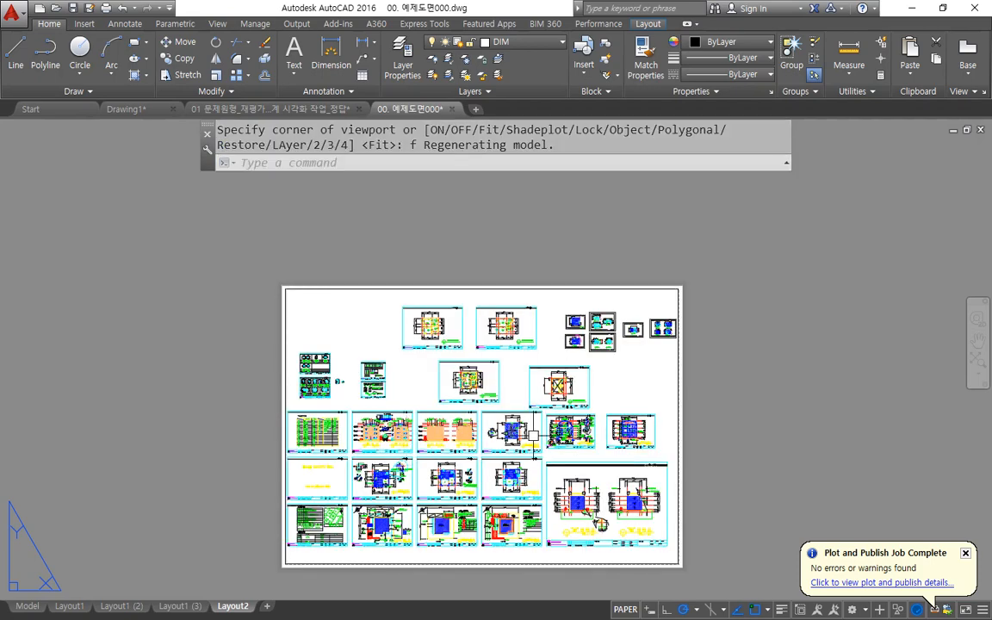
Activate model space in the viewport and frame the sheet with the front and right side building elevations.
double_click(428, 402)
scroll(431, 405, up, 6)
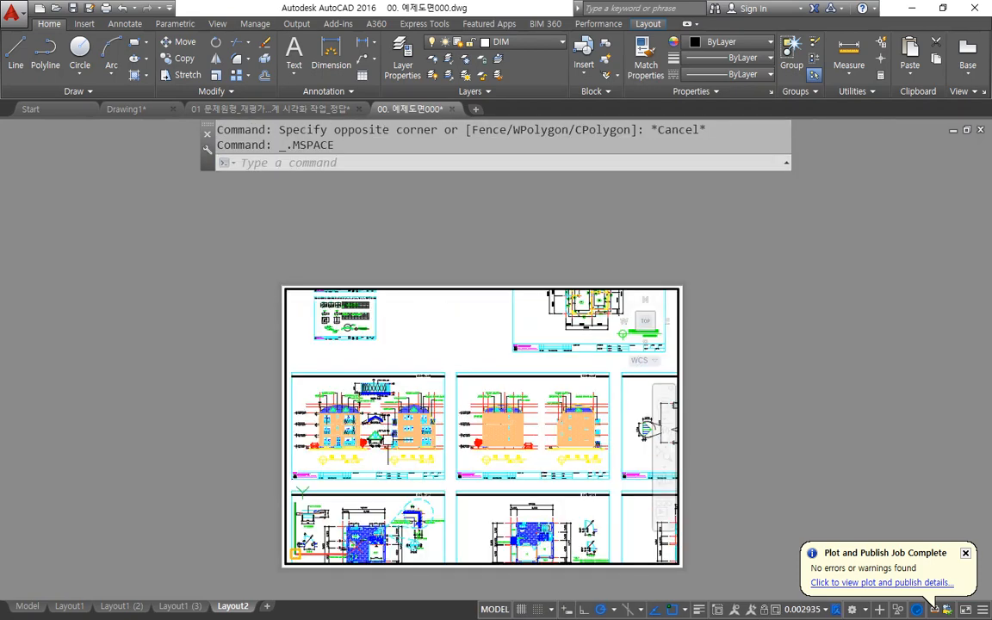
scroll(451, 422, up, 2)
mouse_move(451, 423)
middle_down()
mouse_move(509, 439)
mouse_move(502, 445)
mouse_move(504, 437)
middle_up()
scroll(506, 444, down, 2)
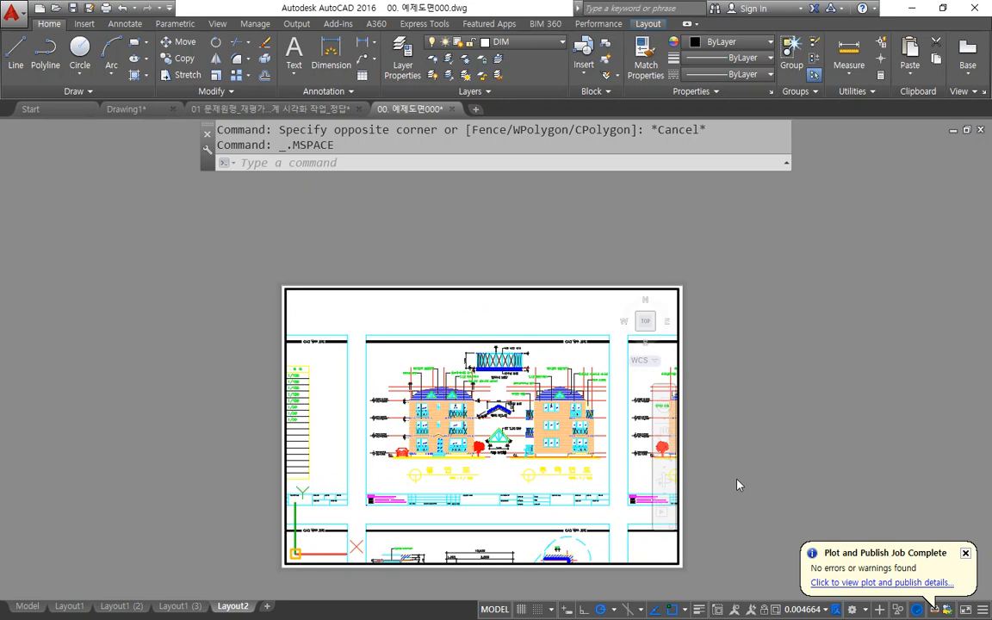
Scale the viewport to 1 paper space unit per 120 model space units with the MVSETUP Scale viewports option.
text(mvsetup)
key(Return)
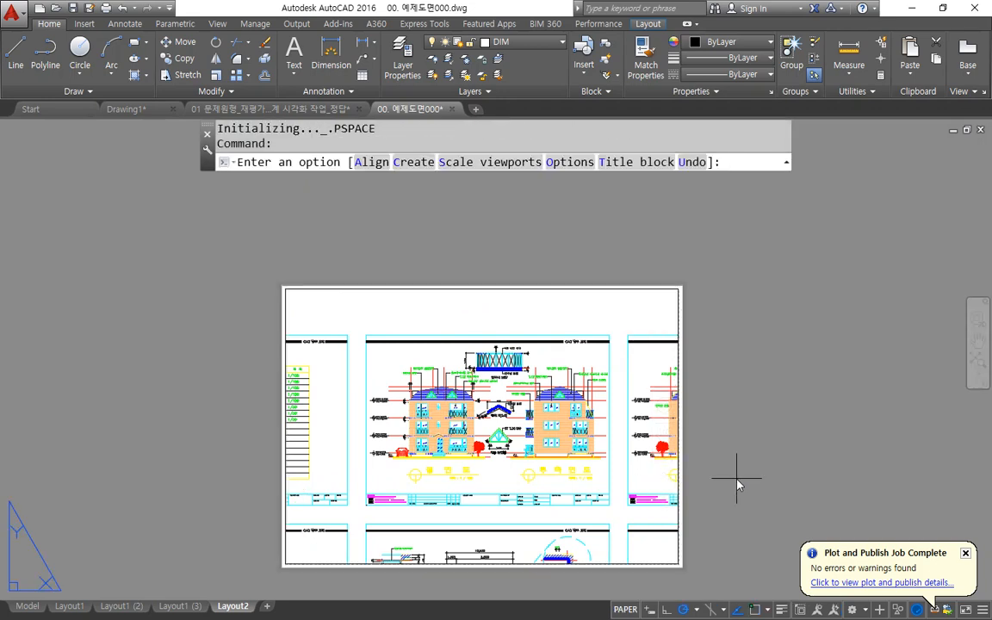
text(s)
key(Return)
text(1/)
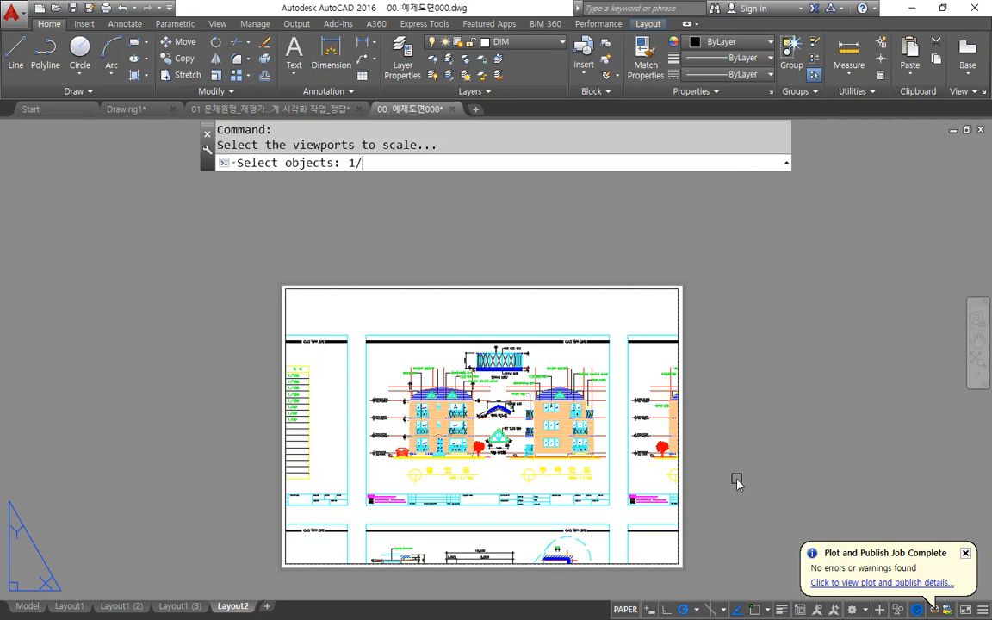
key(BackSpace)
key(BackSpace)
click(381, 287)
key(Return)
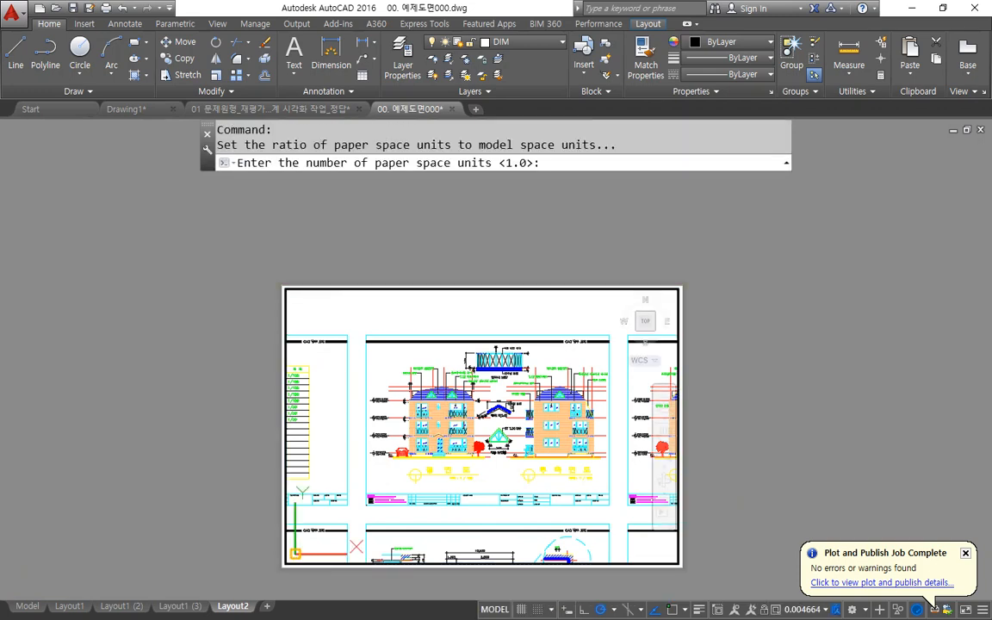
key(Return)
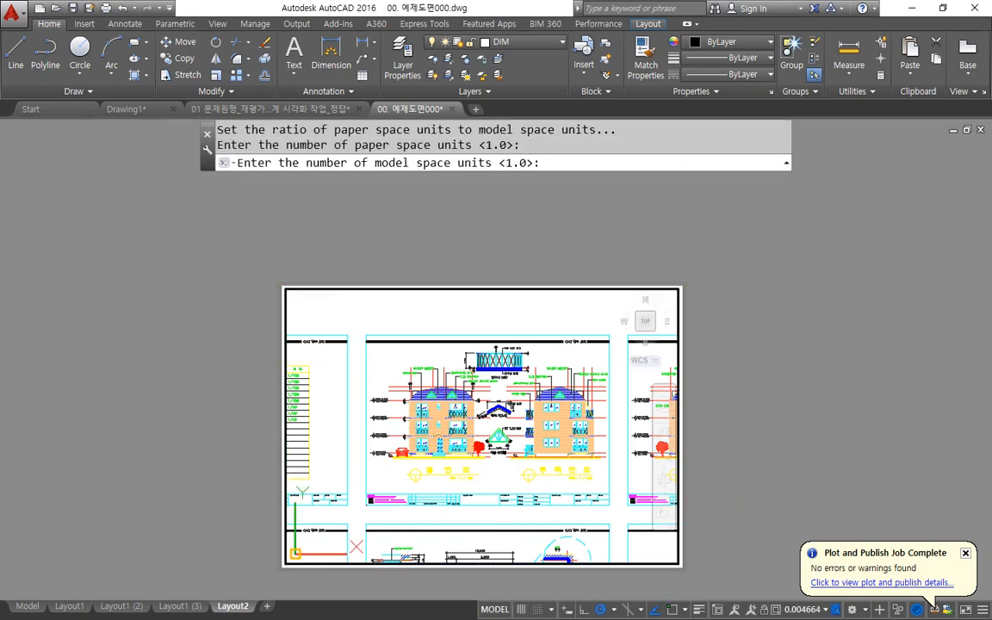
text(100)
key(Return)
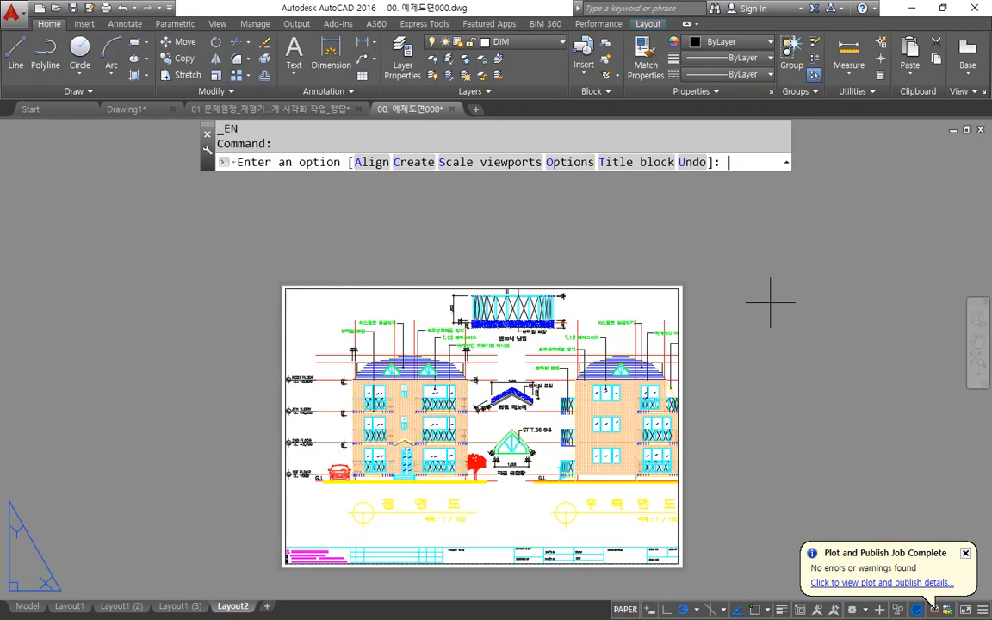
Rescale the viewport to 1 paper space unit per 100 model space units within MVSETUP.
click(517, 162)
click(598, 288)
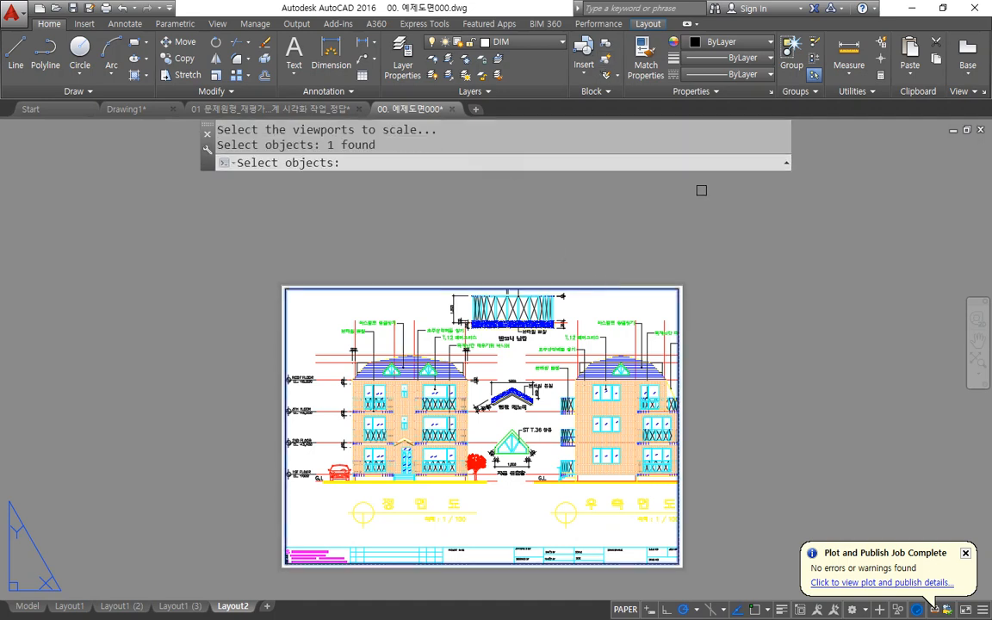
key(Return)
key(Return)
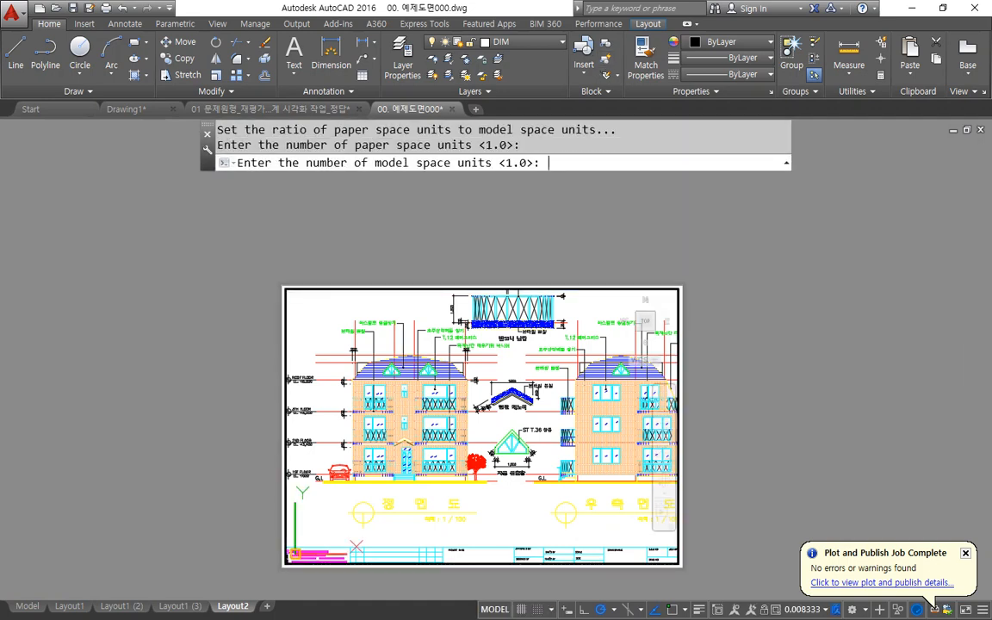
text(100)
key(Return)
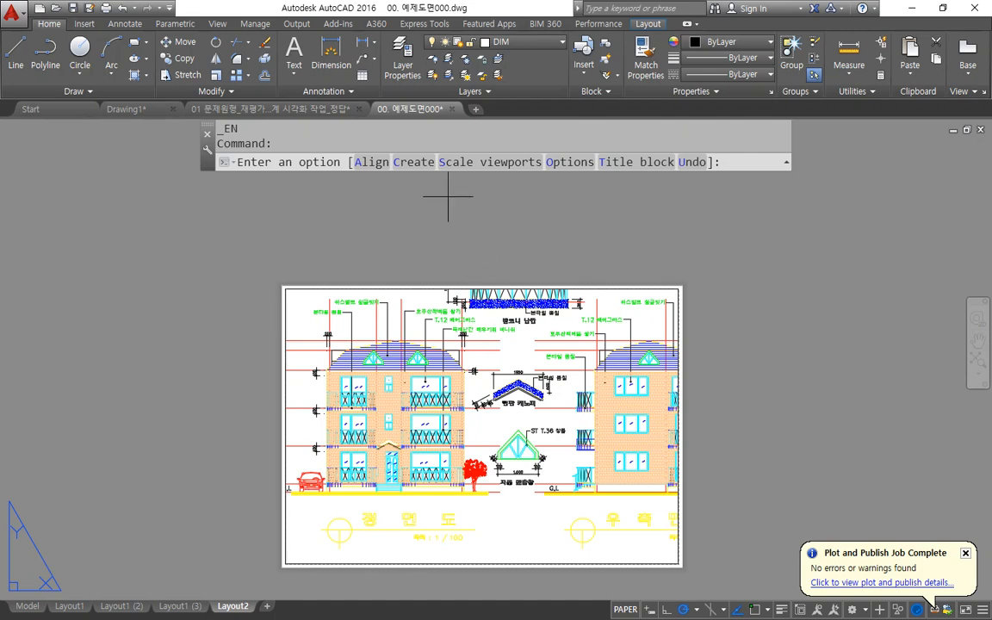
Rescale the viewport to 1 paper space unit per 150 model space units and leave MVSETUP.
click(457, 162)
click(447, 285)
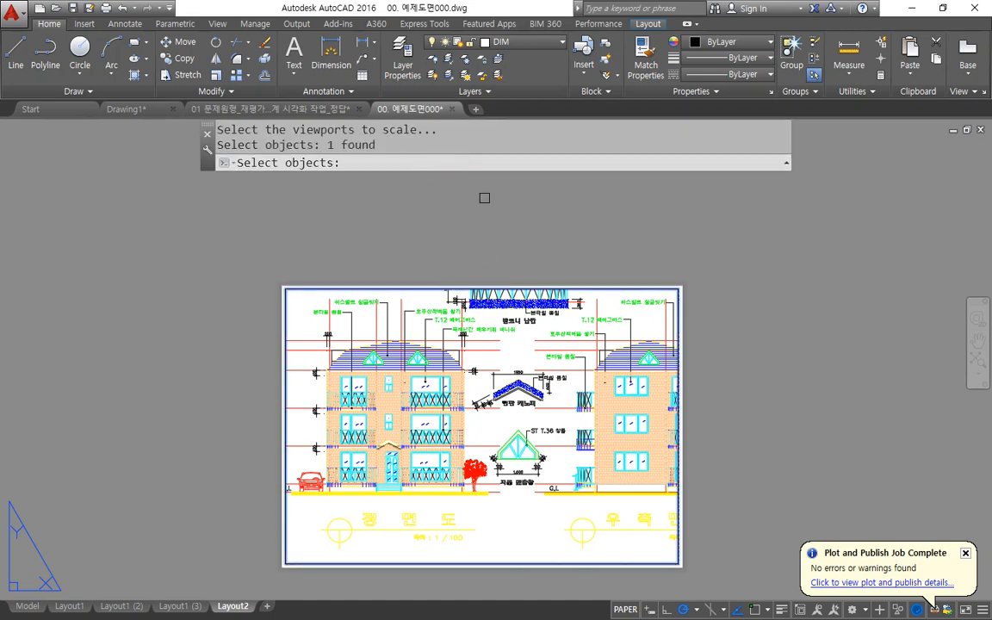
key(Return)
key(Return)
text(150)
key(Return)
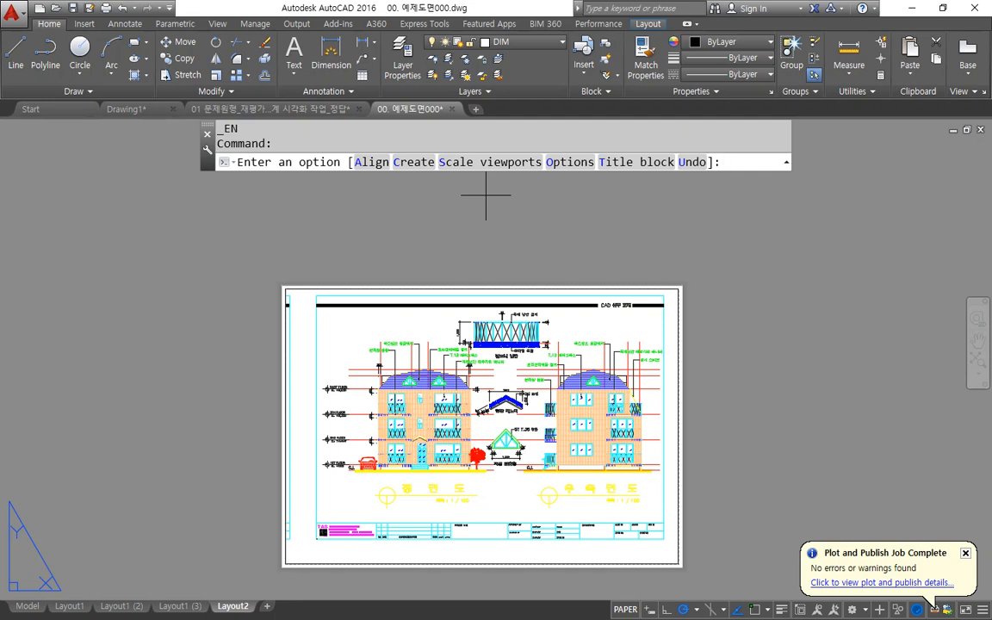
key(Escape)
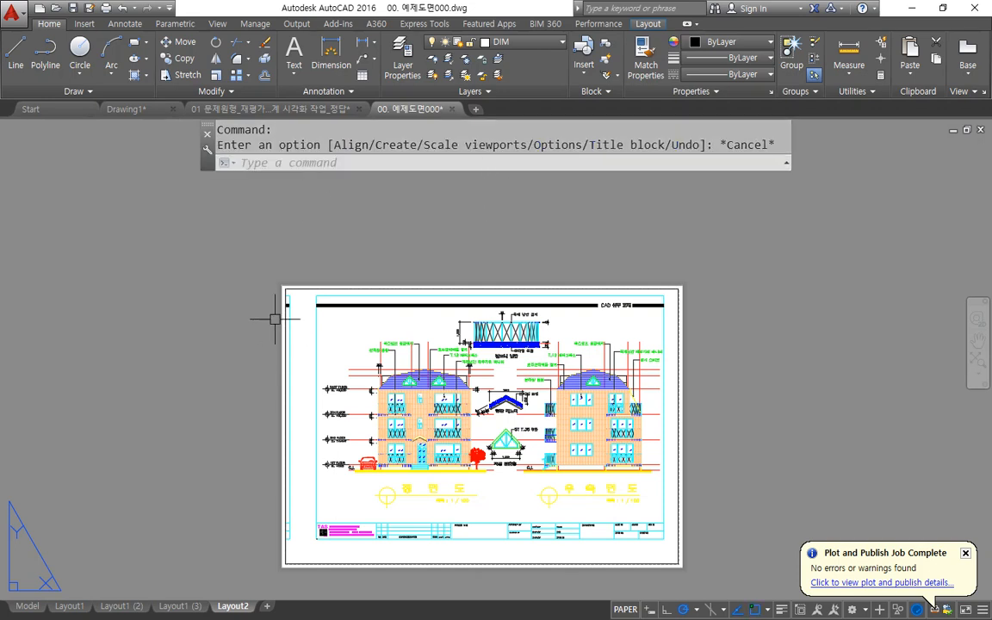
Activate model space in the viewport and zoom to a window between endpoints at opposite corners of the elevation sheet's border.
double_click(303, 302)
text(z)
key(Return)
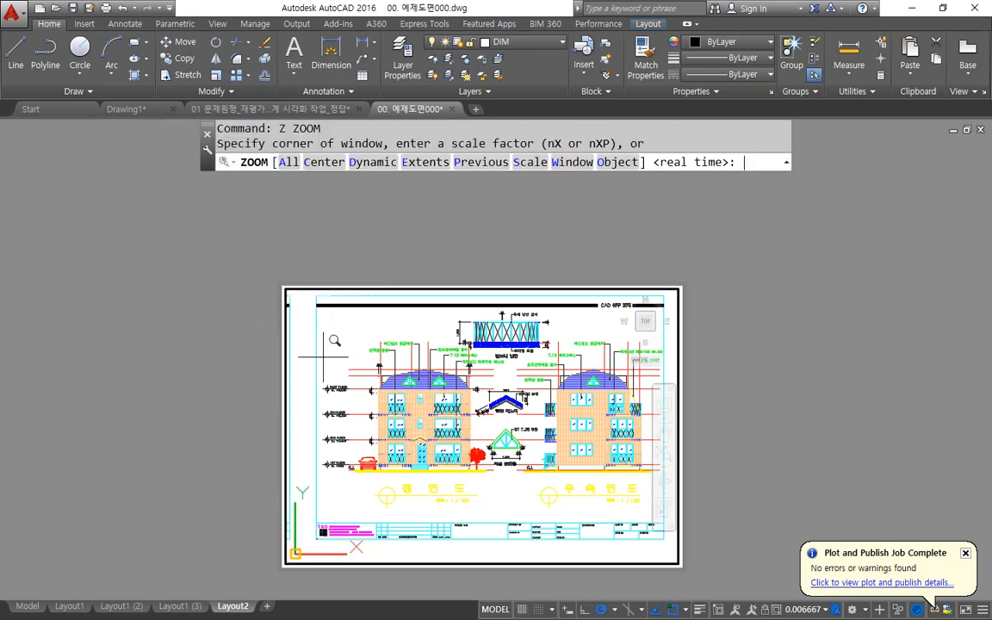
shift+right_click(349, 367)
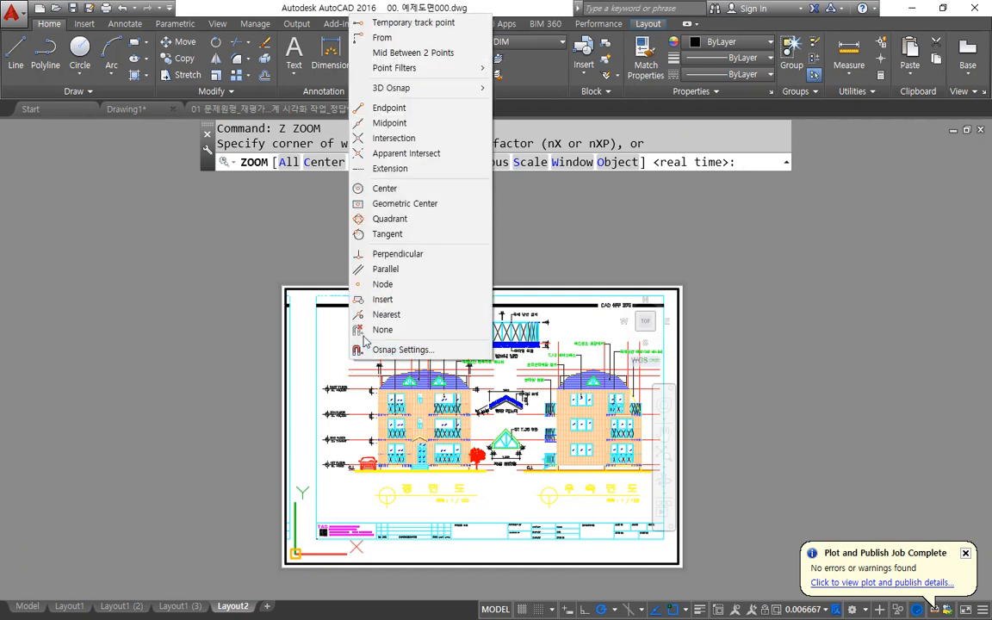
click(400, 109)
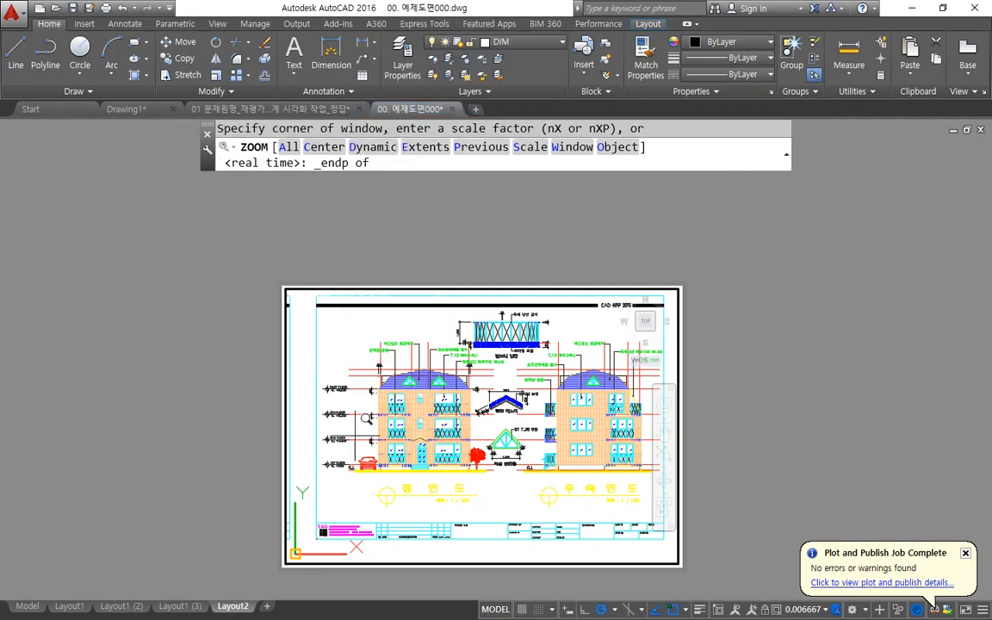
click(331, 481)
shift+right_click(469, 275)
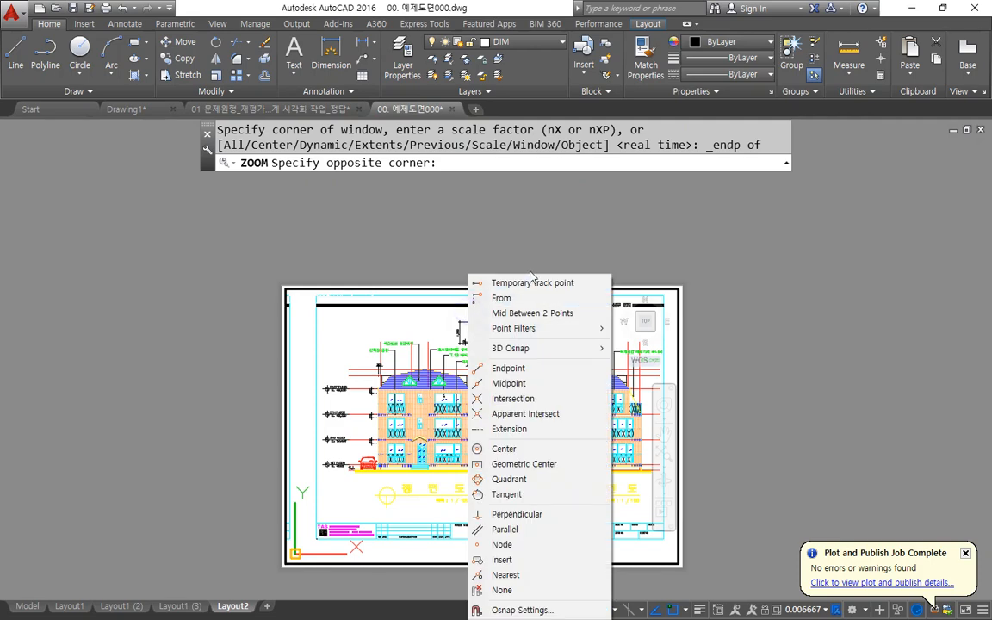
click(509, 367)
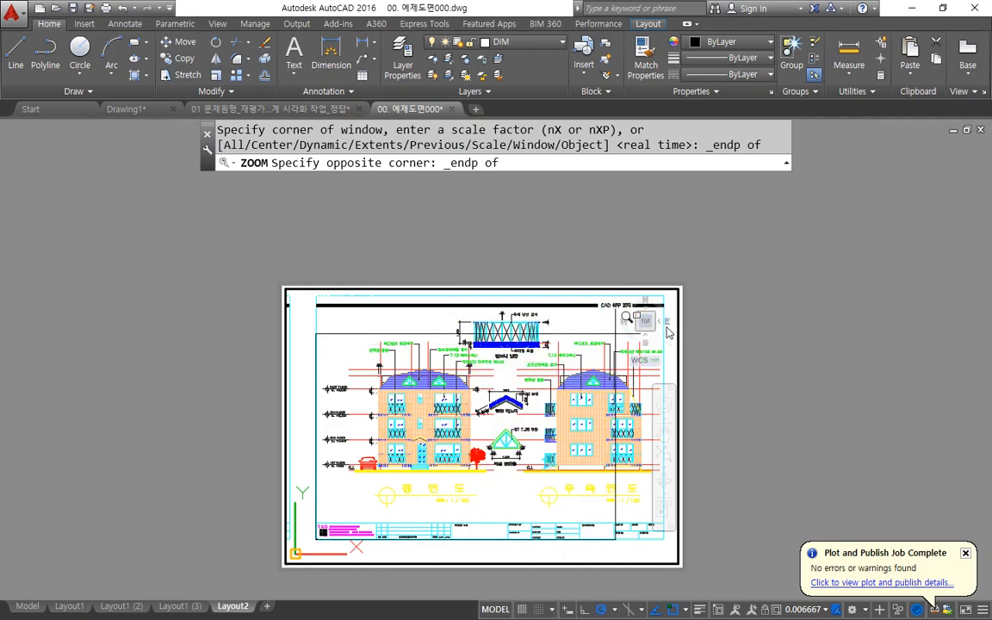
middle_drag(575, 300, 537, 341)
click(564, 332)
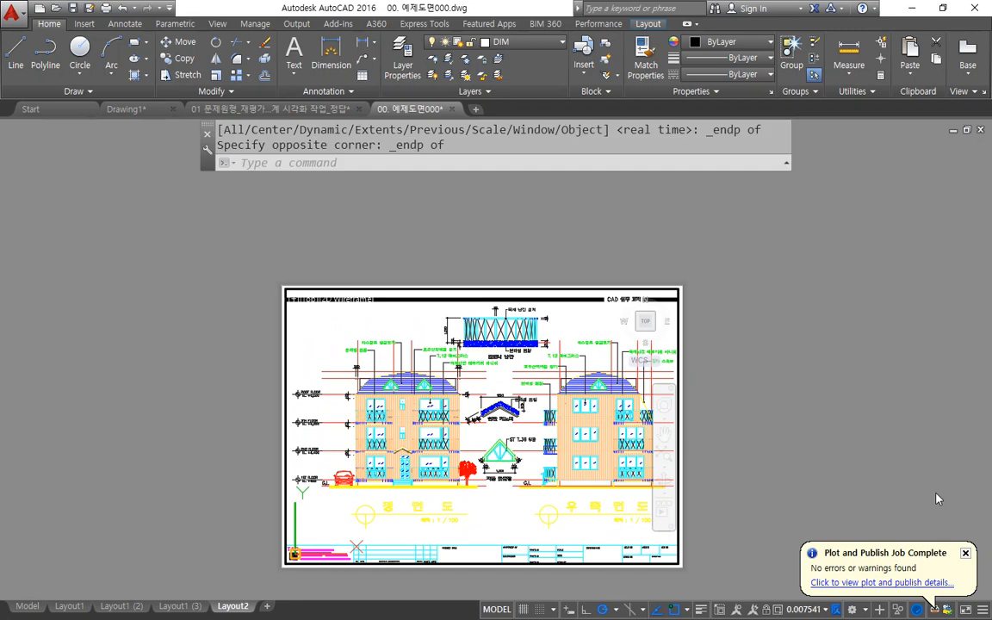
Set the viewport scale to 1:150 with a Zoom factor of 1/150xp and return to paper space.
key(Return)
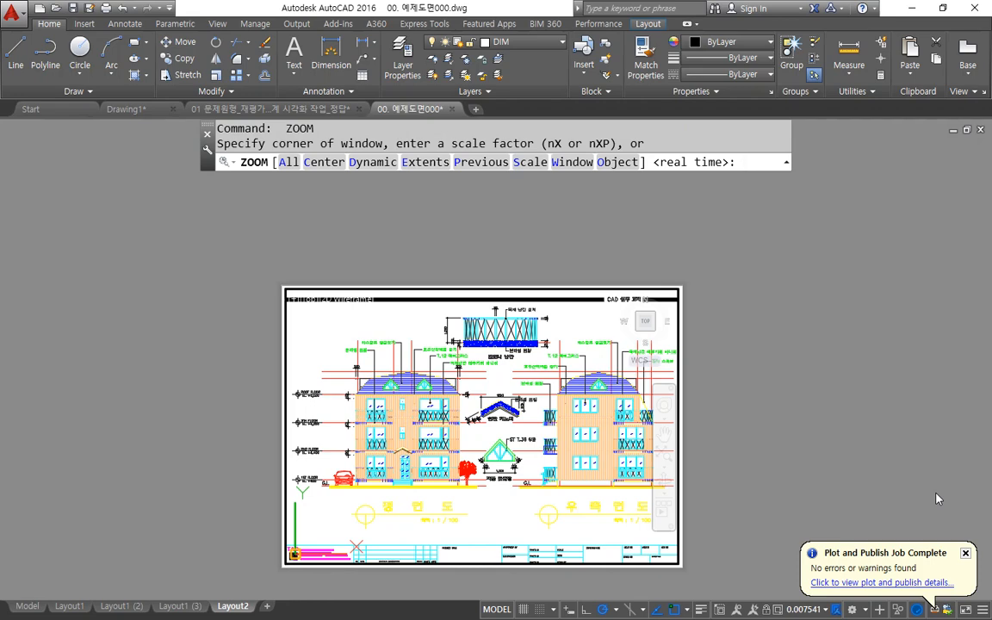
text(1/150xp)
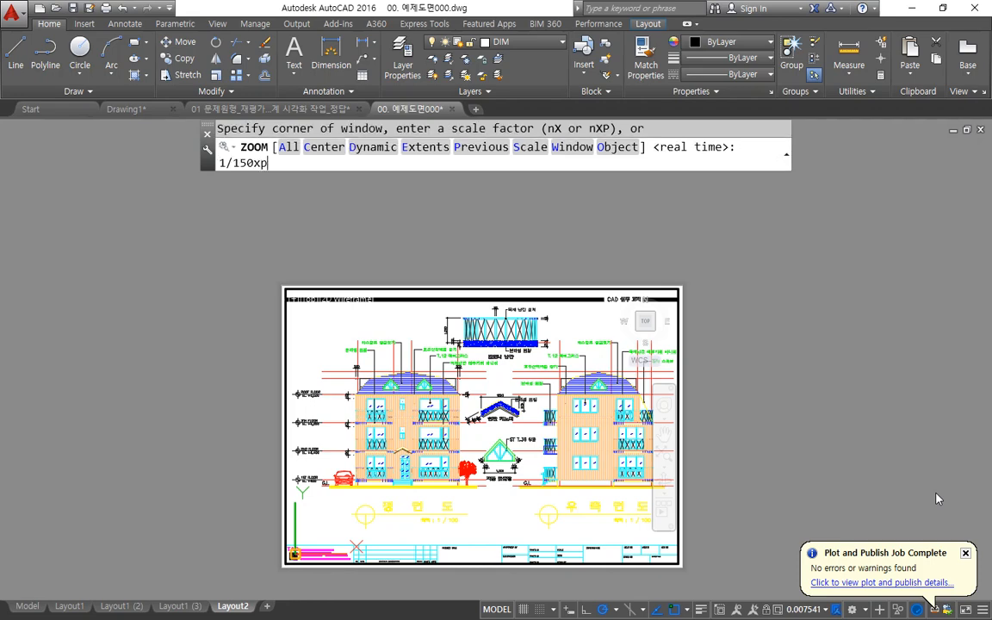
key(Return)
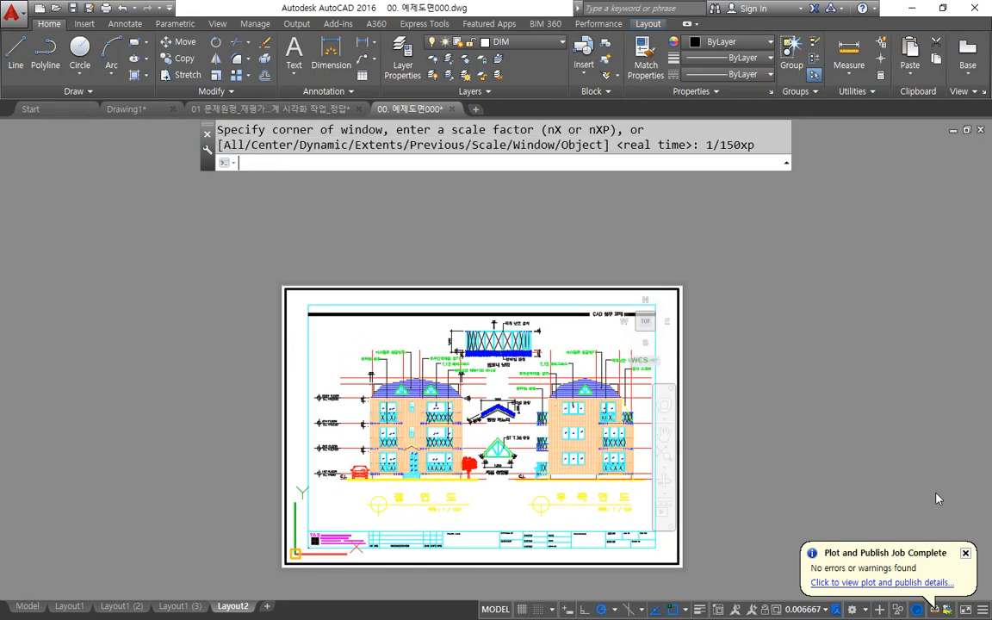
double_click(226, 246)
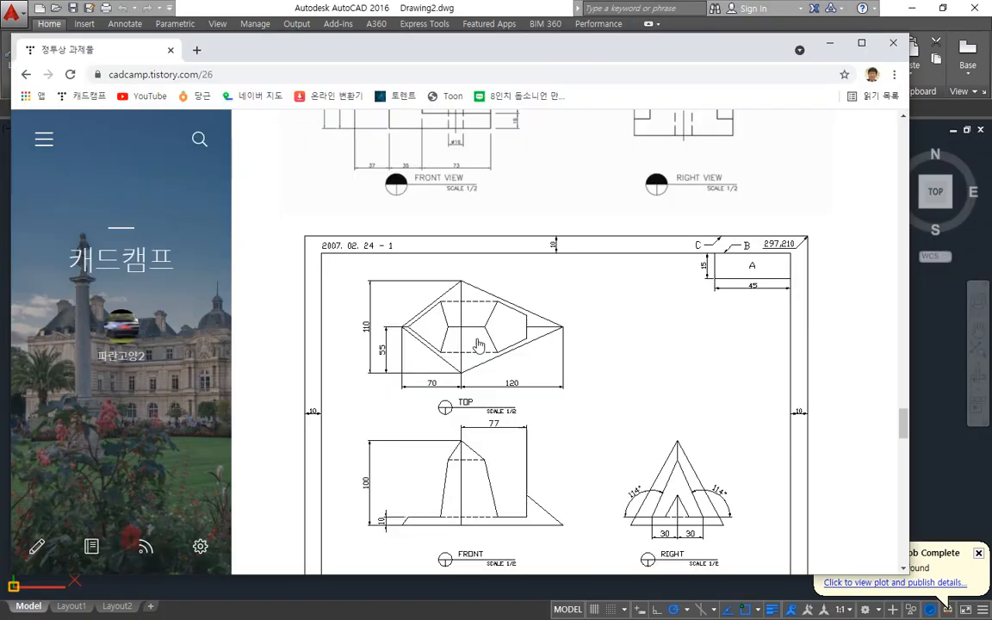
scroll(472, 296, down, 1)
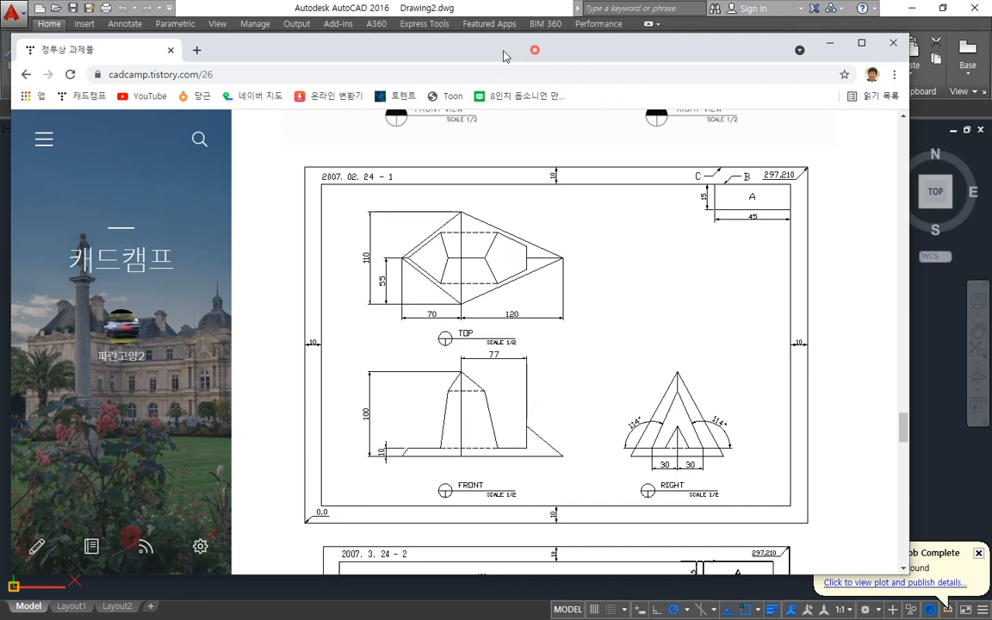
Draw horizontal, vertical and 45° construction lines (XLINE) through one common point in the empty model space.
drag(535, 51, 0, 41)
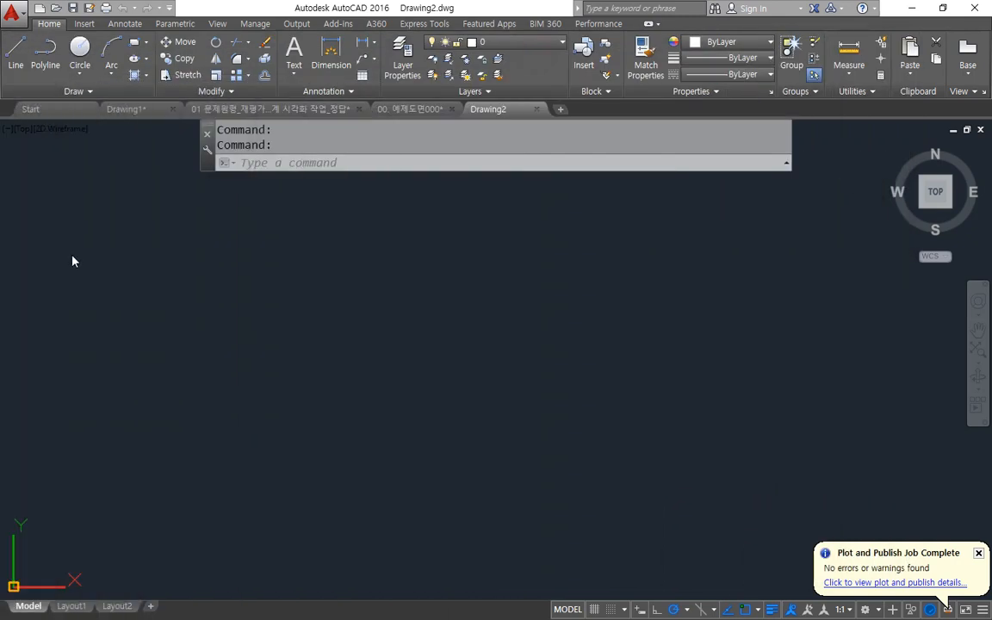
scroll(392, 295, down, 3)
click(356, 421)
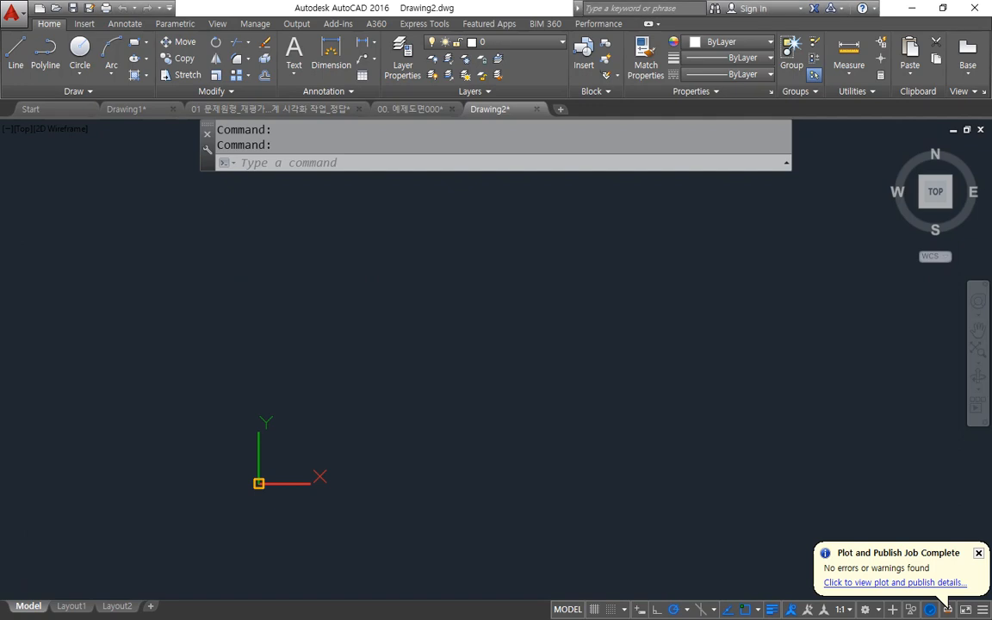
text(xl)
key(Return)
click(578, 317)
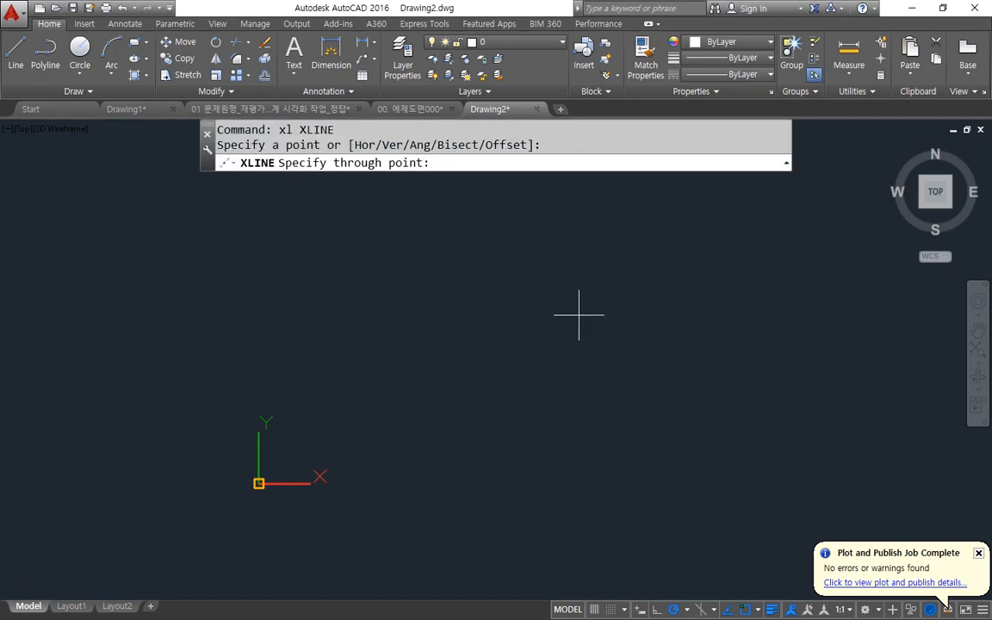
click(687, 305)
click(580, 276)
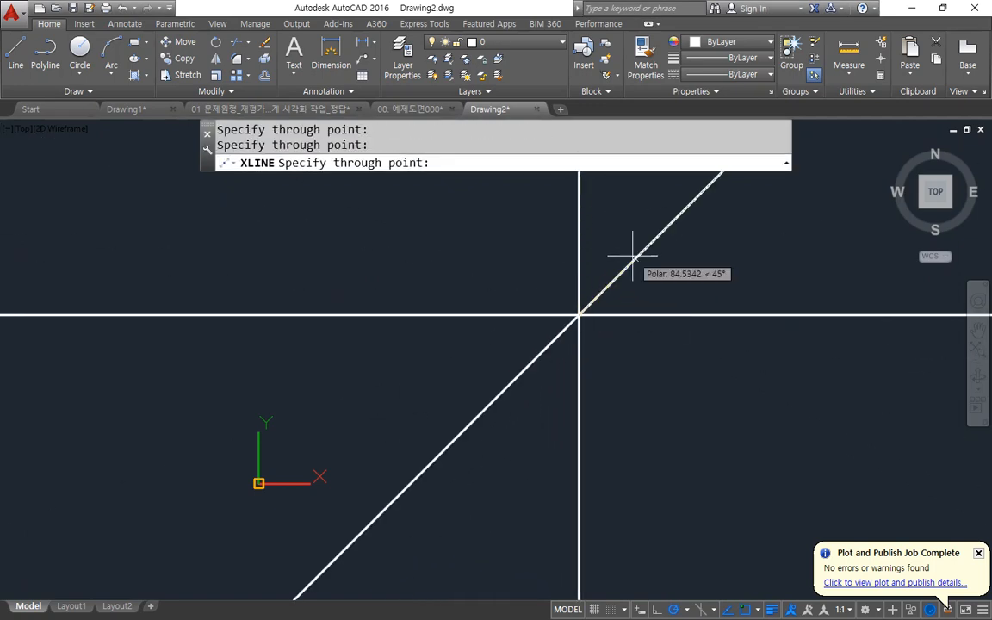
click(621, 261)
key(Return)
Trim away the half of the 45° construction line below the intersection.
text(tr)
key(Return)
key(Return)
click(514, 427)
click(468, 395)
key(Return)
Offset the vertical construction line 120 to the left, and offset that copy another 70 to the left.
text(o)
key(Return)
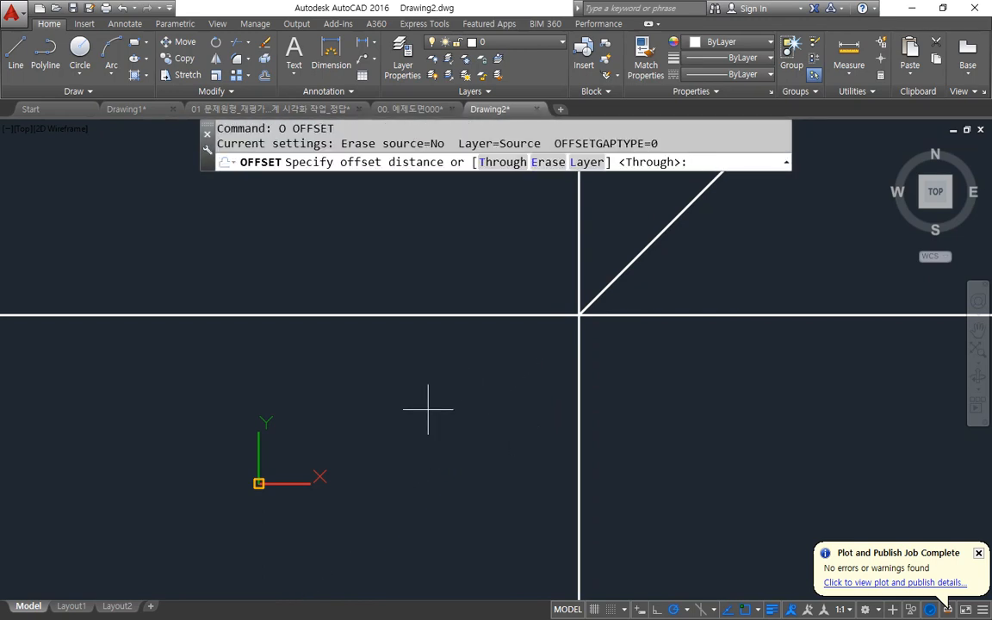
key(Return)
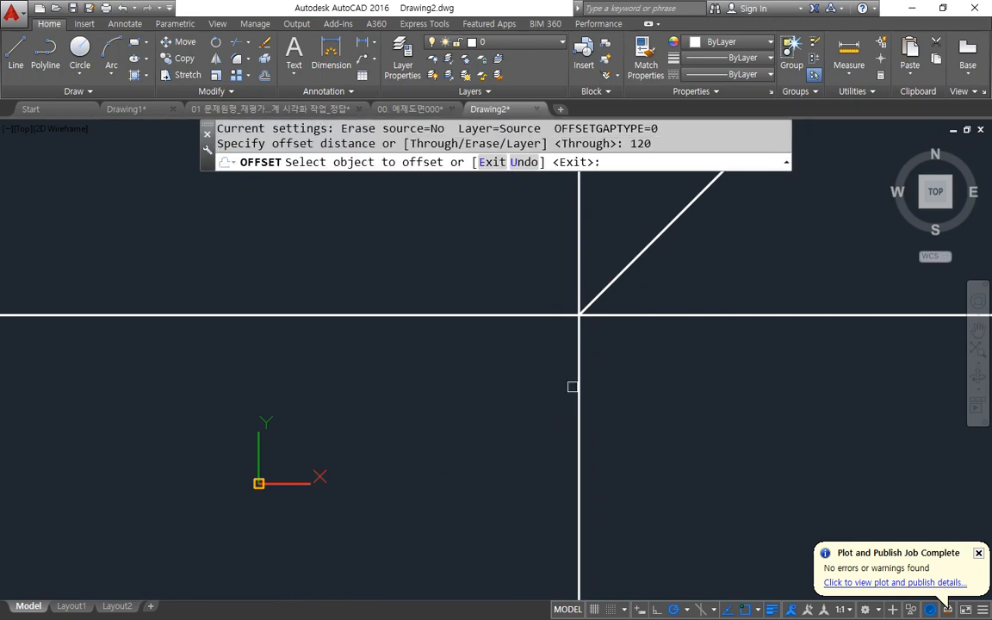
click(576, 387)
click(468, 409)
key(Return)
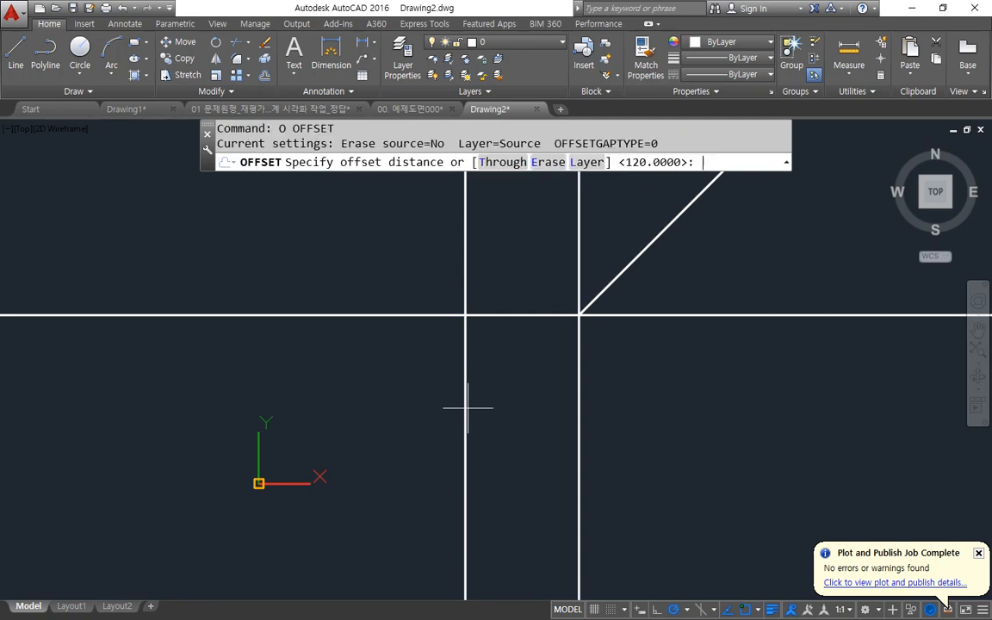
key(Return)
click(466, 408)
click(400, 382)
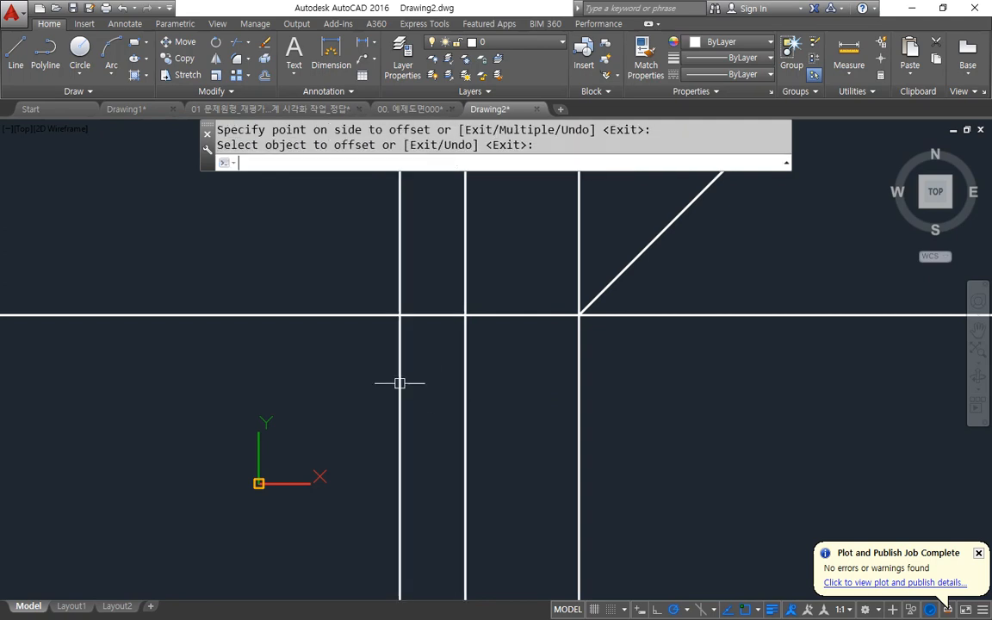
Offset the horizontal construction line 100 downward.
text(o)
key(Return)
text(100)
key(Return)
click(543, 315)
click(523, 405)
key(Return)
text(tr)
key(Return)
Trim with a fence the line ends below the lowest horizontal line and left of the leftmost vertical line.
key(Return)
click(703, 457)
key(Escape)
text(ts or)
key(Return)
key(Return)
text(f)
key(Return)
click(693, 449)
click(339, 462)
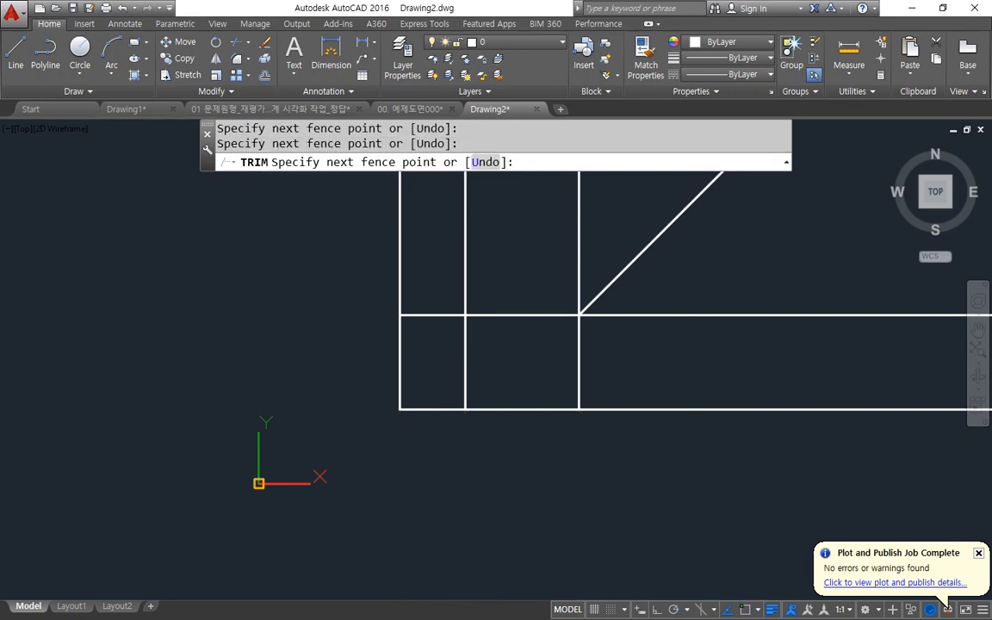
key(Return)
middle_drag(400, 358, 270, 410)
text(l)
key(Return)
key(Escape)
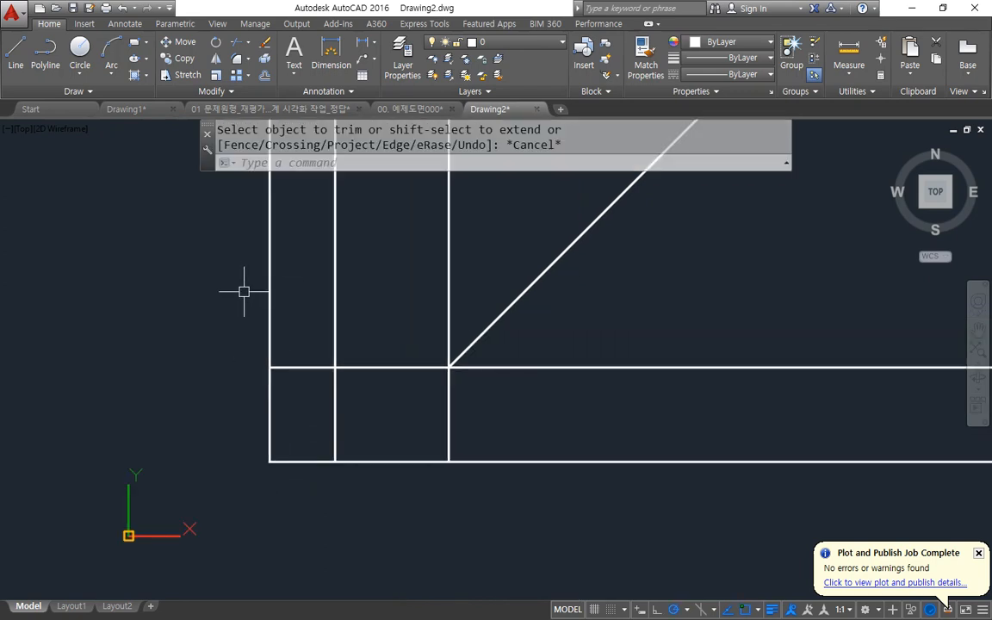
Draw a horizontal line across the verticals to the 45° line and continue it straight down to the base line.
text(l)
key(Return)
click(234, 256)
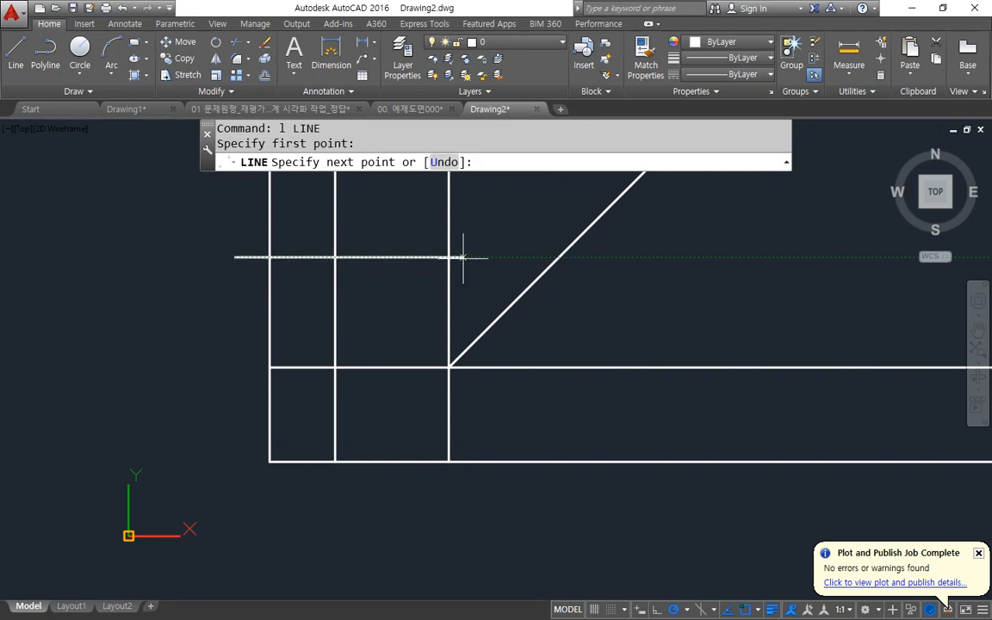
click(558, 257)
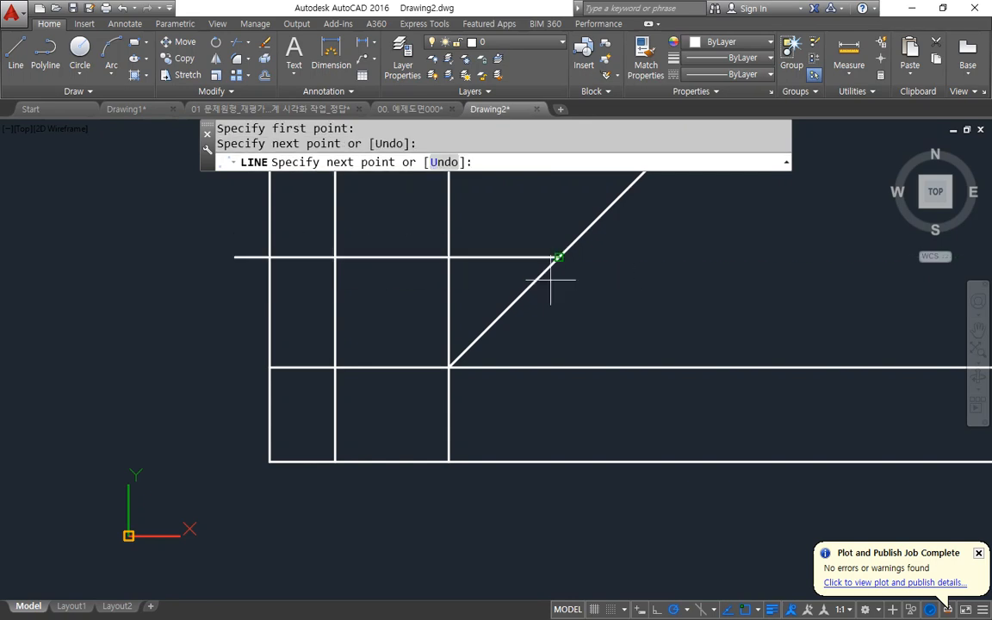
click(558, 461)
key(Return)
Fillet the rightmost vertical line and the 45° line into a corner.
key(Return)
Offset the new vertical line twice to the right and the new horizontal line twice upward, 55 apart.
click(558, 422)
click(596, 421)
click(608, 424)
click(637, 405)
click(484, 259)
click(478, 227)
middle_drag(476, 227, 414, 288)
click(416, 265)
click(435, 231)
key(Return)
text(f)
Trim with a fence the excess lines around the side view and between it and the front view.
key(Return)
click(601, 332)
click(546, 265)
text(tr)
key(Return)
key(Return)
text(f)
key(Return)
click(675, 568)
click(642, 388)
click(443, 410)
click(448, 547)
Trim with fences the verticals between the top and front views and the line ends outside the top view's rectangle.
key(Return)
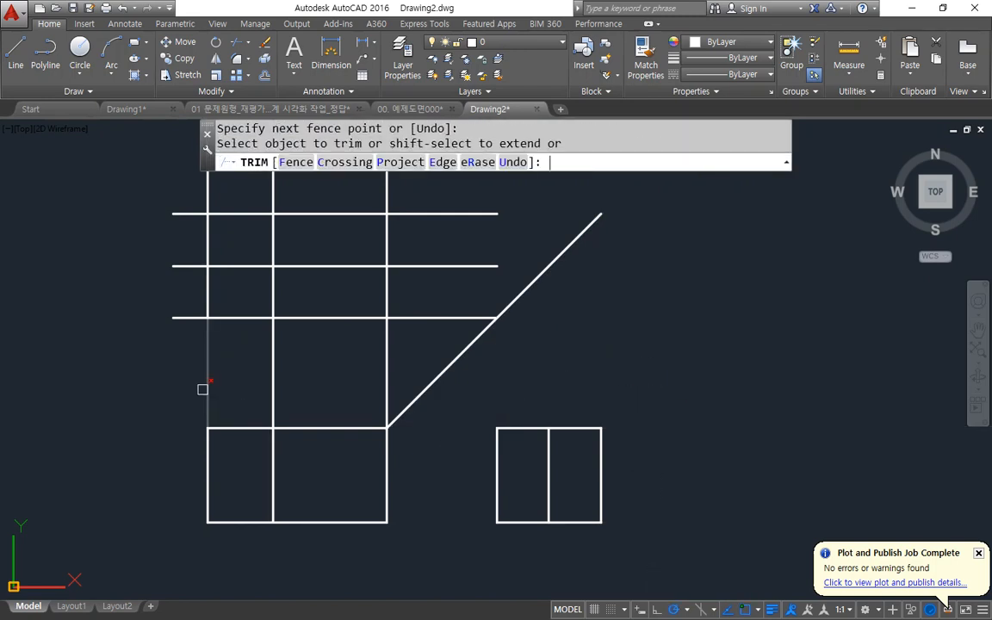
text(f)
key(Return)
click(153, 373)
click(419, 343)
click(184, 193)
click(193, 354)
Draw the front view's sloped edges from the lower left corner to the top of the inner vertical and down to the lower right corner.
key(Return)
key(Escape)
text(l)
key(Return)
click(218, 519)
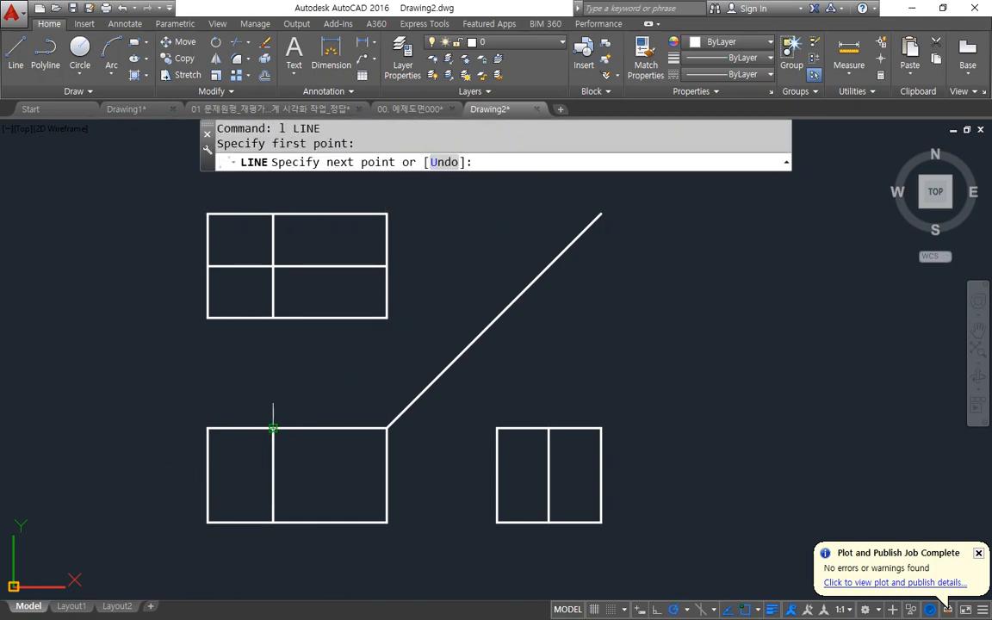
click(274, 428)
click(387, 521)
key(Return)
key(Return)
Draw the side view's sloped edges from both lower corners to the top of its centre line.
click(497, 521)
click(549, 428)
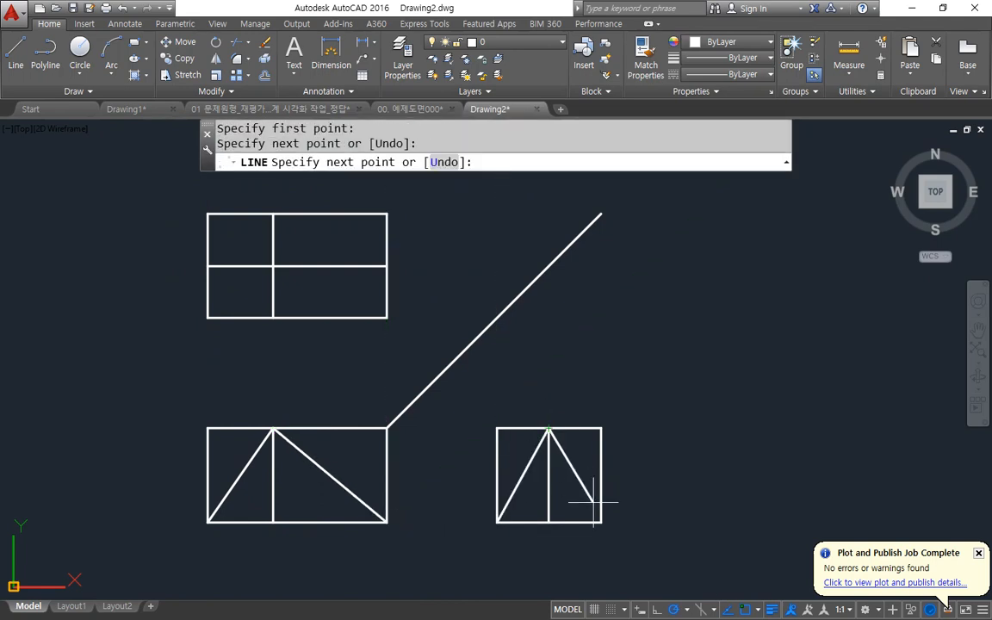
click(601, 520)
key(Return)
key(Return)
Draw the diamond's two lower edges in the top view, from the right midpoint through the bottom of the vertical to the left midpoint.
click(387, 267)
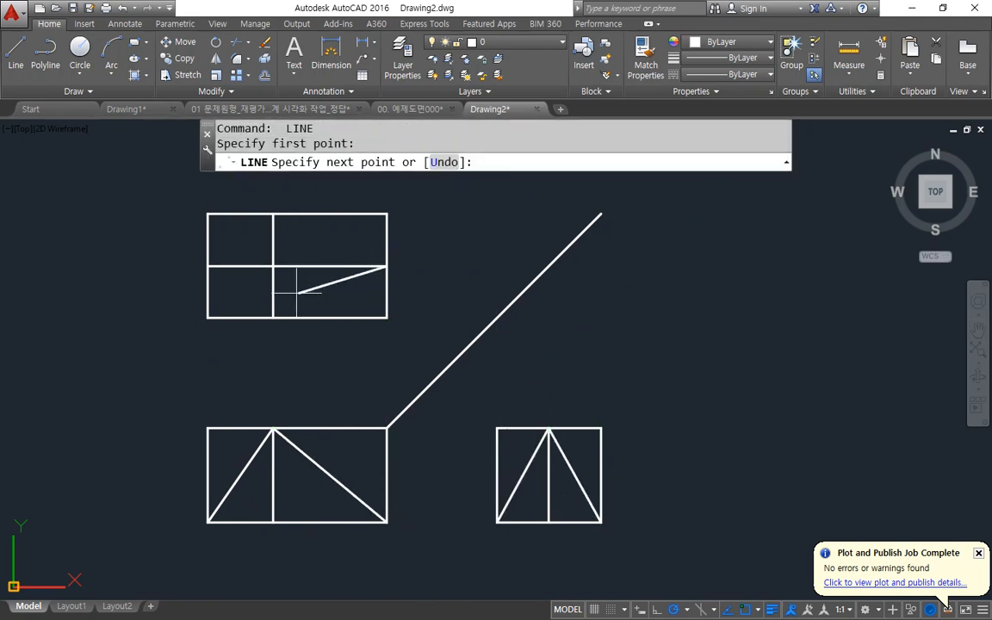
click(271, 303)
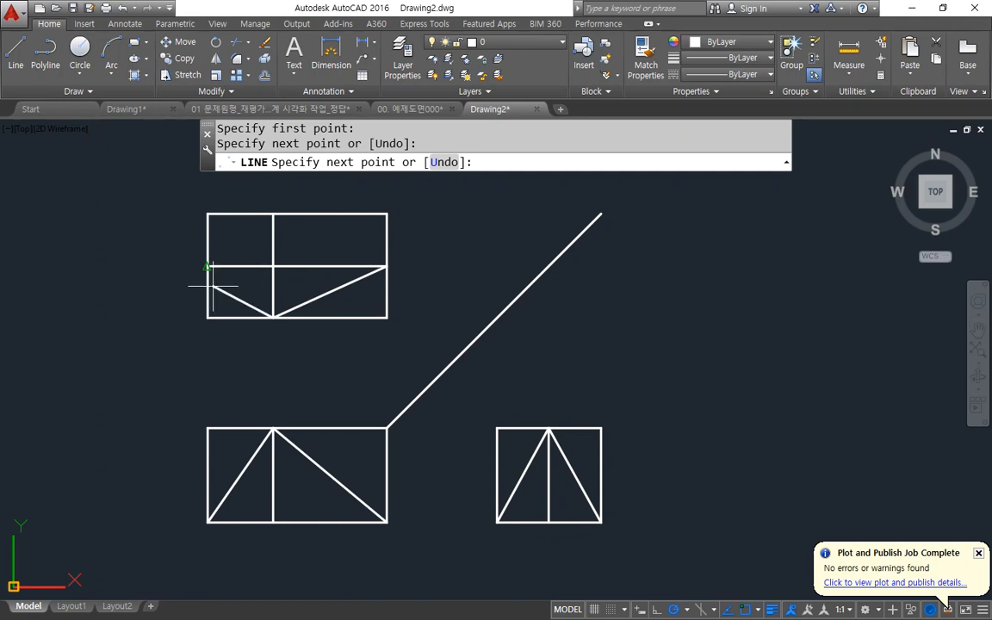
click(208, 266)
Try to draw the diamond's two upper edges in the top view, and erase them.
click(273, 222)
click(384, 266)
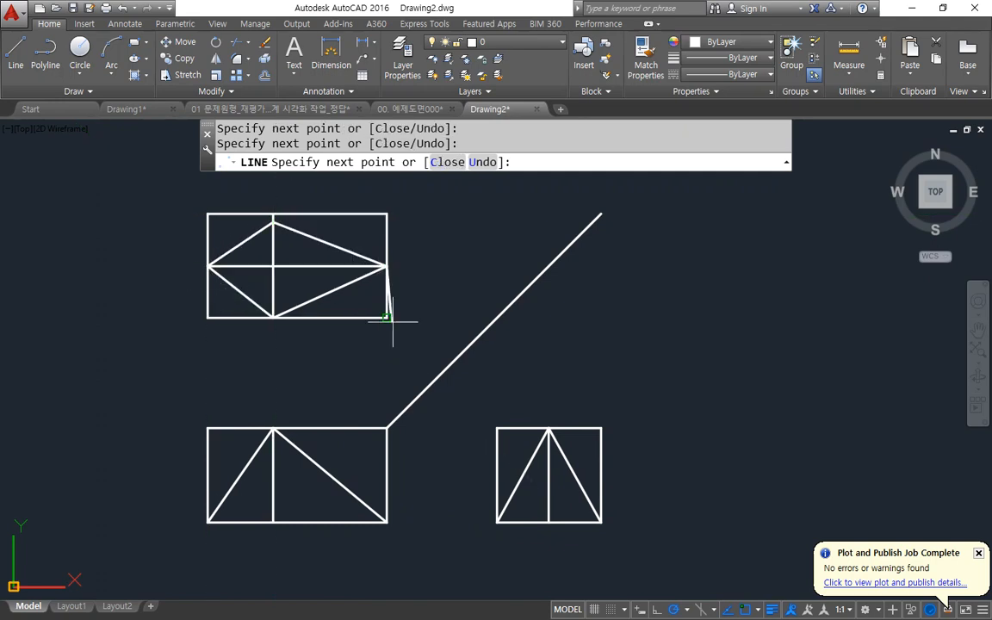
key(Escape)
click(327, 220)
click(311, 241)
click(257, 233)
text(e)
key(space)
Draw the diamond's two upper edges from the left midpoint to the top end of the vertical and on to the right midpoint.
text(l)
key(space)
click(208, 267)
click(274, 213)
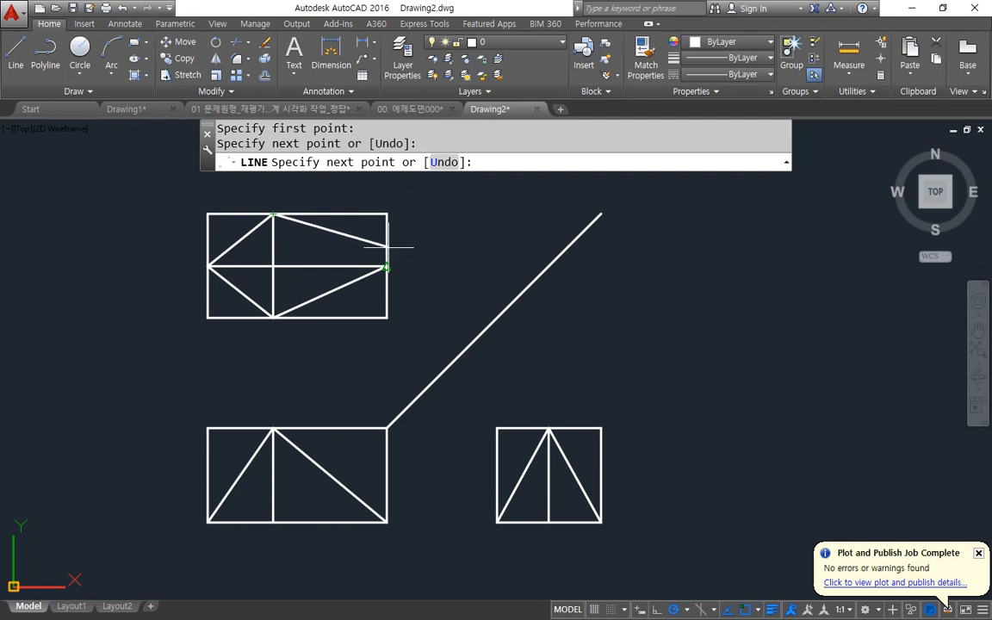
click(387, 266)
key(space)
Erase the top view's bounding rectangle and the top and side edges of the front and side views' bounding boxes.
text(e)
key(space)
click(399, 331)
click(368, 303)
click(214, 220)
click(195, 205)
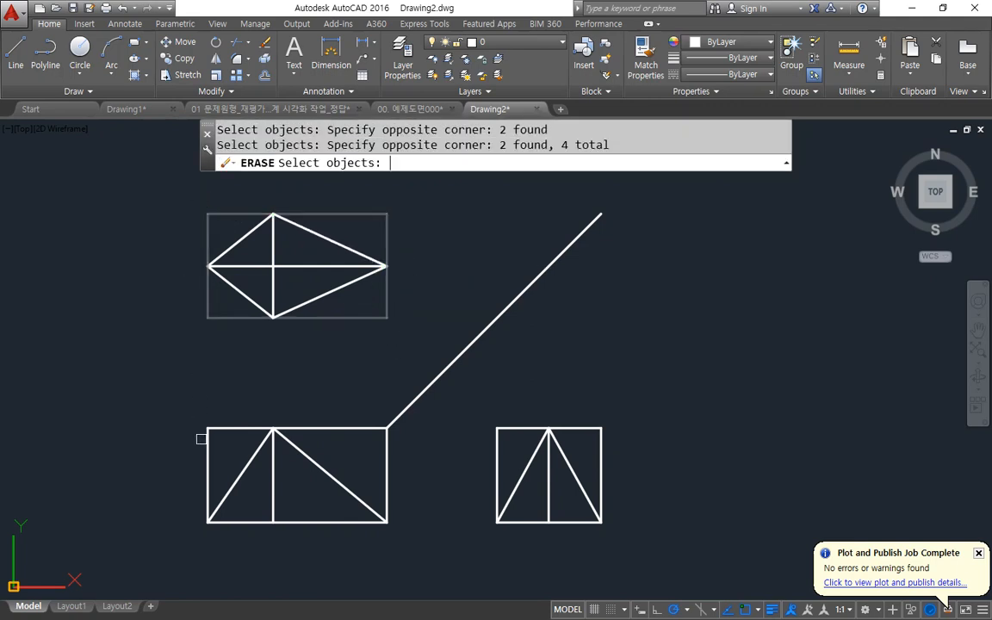
text(f)
key(space)
click(195, 472)
click(263, 394)
click(429, 483)
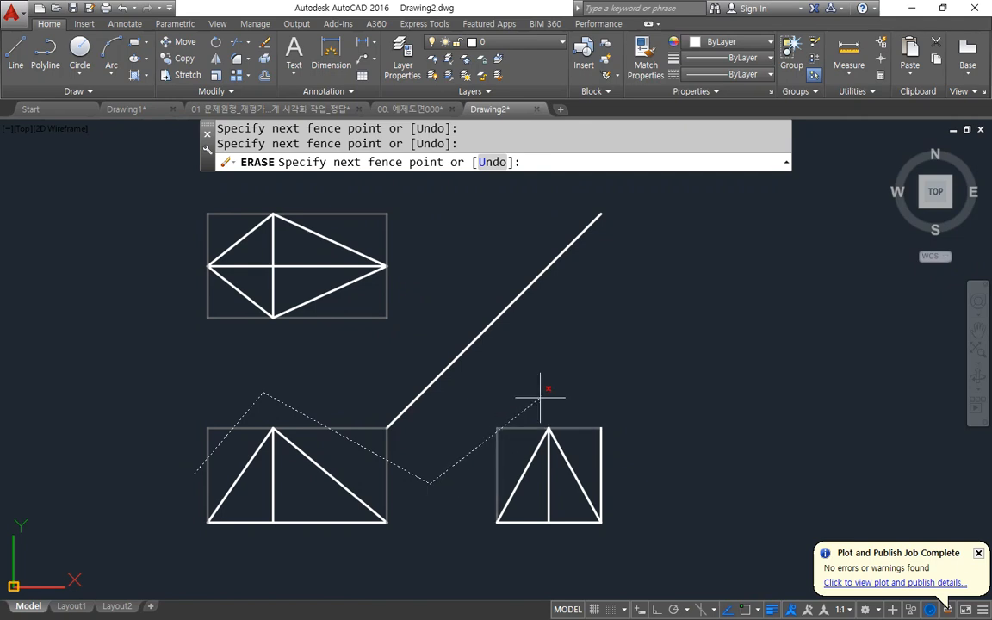
key(space)
key(space)
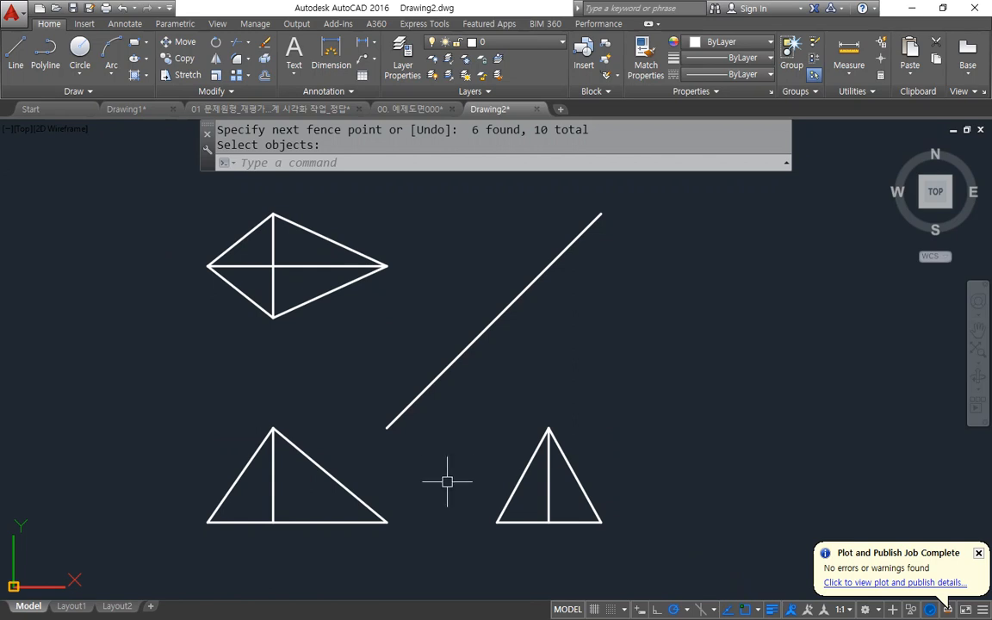
Offset the side view's base line 10 upward.
scroll(559, 542, up, 5)
middle_drag(522, 425, 454, 508)
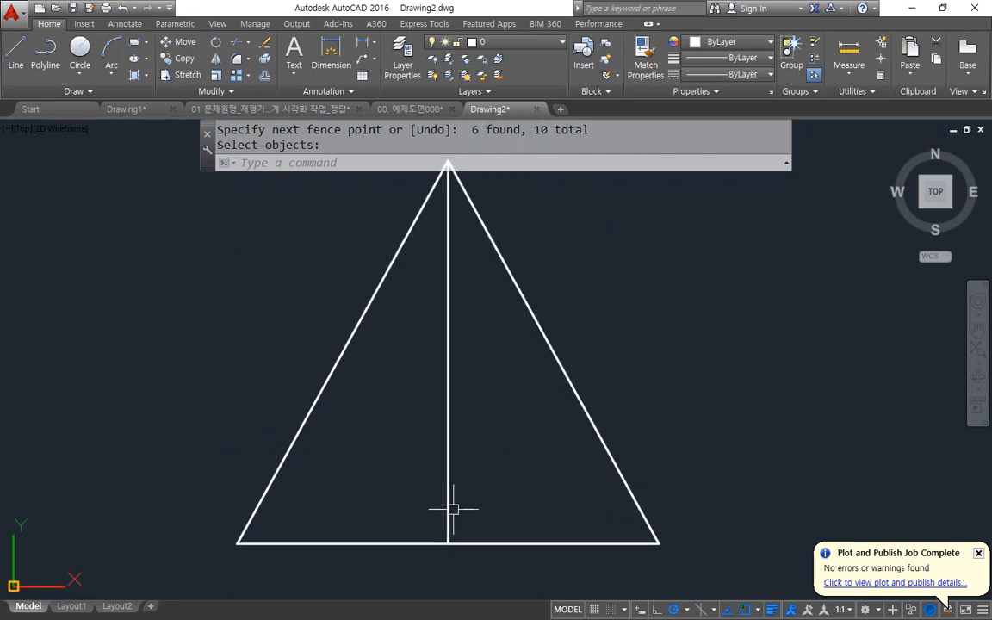
text(o)
key(space)
text(10)
key(space)
click(482, 542)
click(487, 481)
key(space)
Offset the side view's vertical centre line 30 to both sides.
text(o)
key(space)
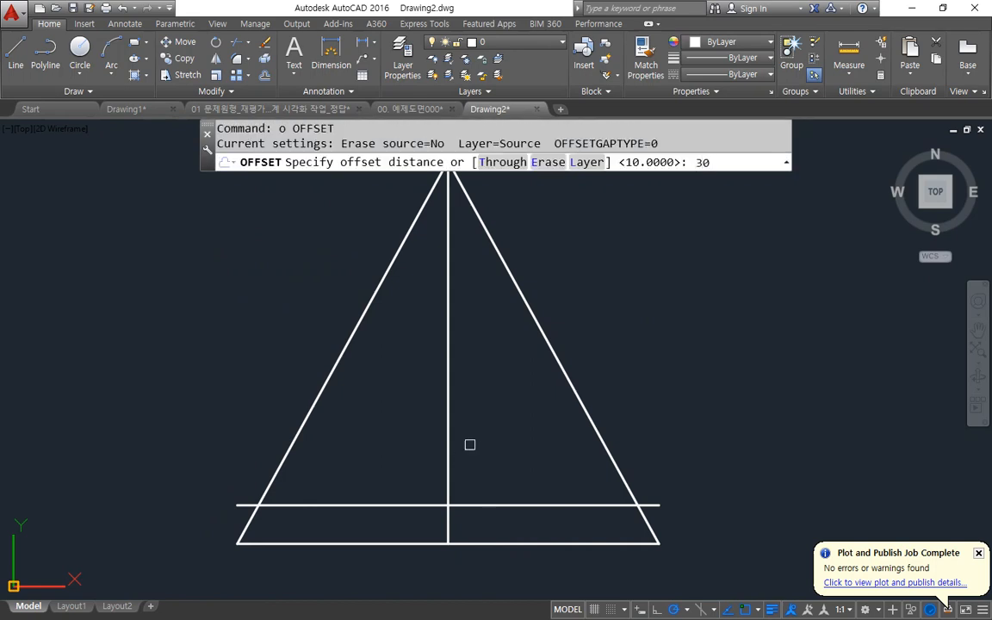
key(space)
click(449, 457)
click(507, 438)
click(445, 458)
click(405, 455)
key(space)
Rotate the side view's right offset line by 24 degrees about its intersection with the raised base line.
text(ro)
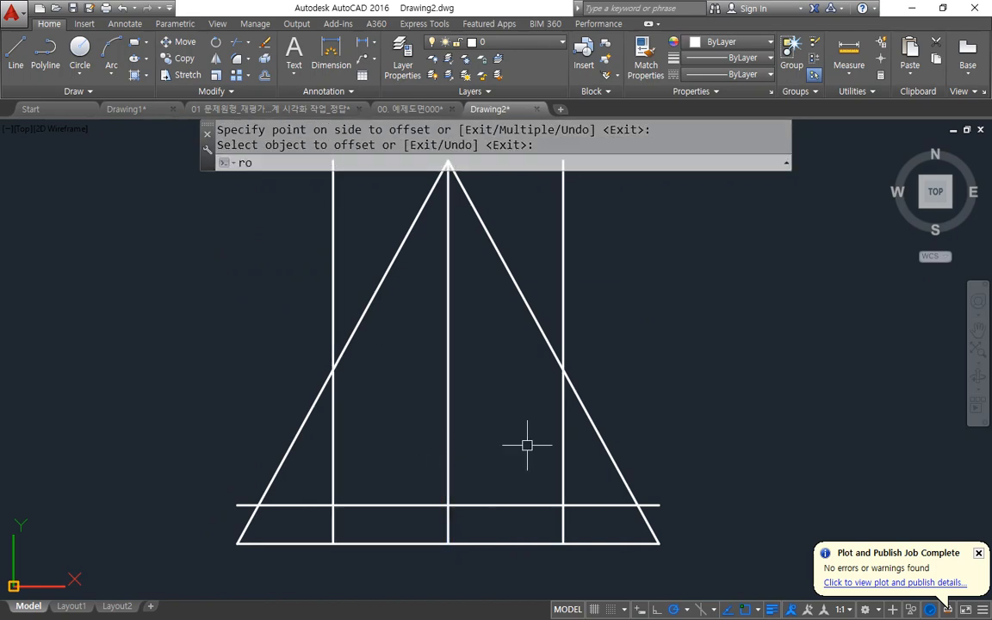
key(space)
click(562, 443)
key(space)
click(564, 506)
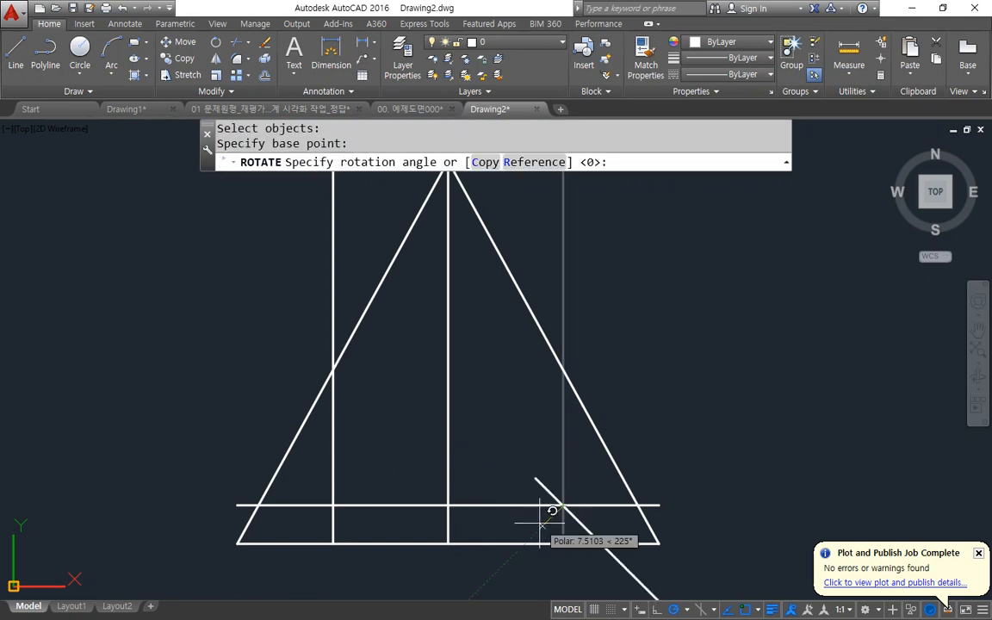
text(24)
key(space)
Rotate the side view's left offset line by -24 degrees about its intersection with the raised base line.
key(space)
click(327, 471)
click(343, 461)
click(343, 466)
click(327, 491)
key(space)
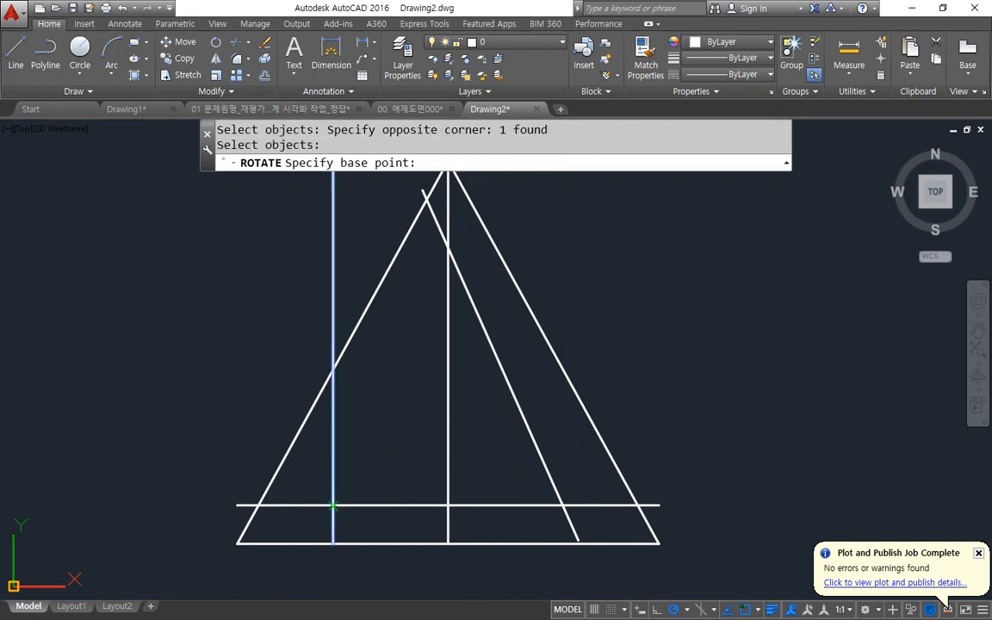
click(333, 505)
text(-24)
Fillet the two rotated lines and the raised base line into a closed inner triangle with three sharp corners.
key(space)
text(f)
key(space)
click(487, 358)
click(379, 404)
key(space)
click(350, 472)
click(431, 505)
Try to trim the vertical centre line inside the side view's inner triangle.
key(space)
click(521, 505)
click(546, 479)
text(tr)
key(space)
key(space)
click(448, 449)
key(space)
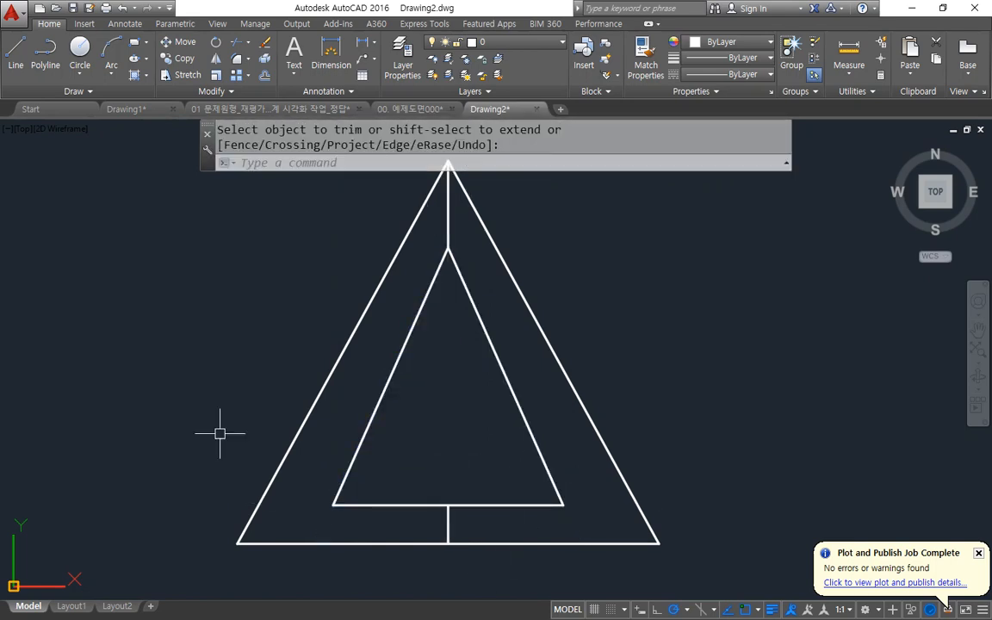
key(ctrl+z)
Draw horizontal construction lines through the apex and the base of the side view's inner triangle.
scroll(631, 394, down, 2)
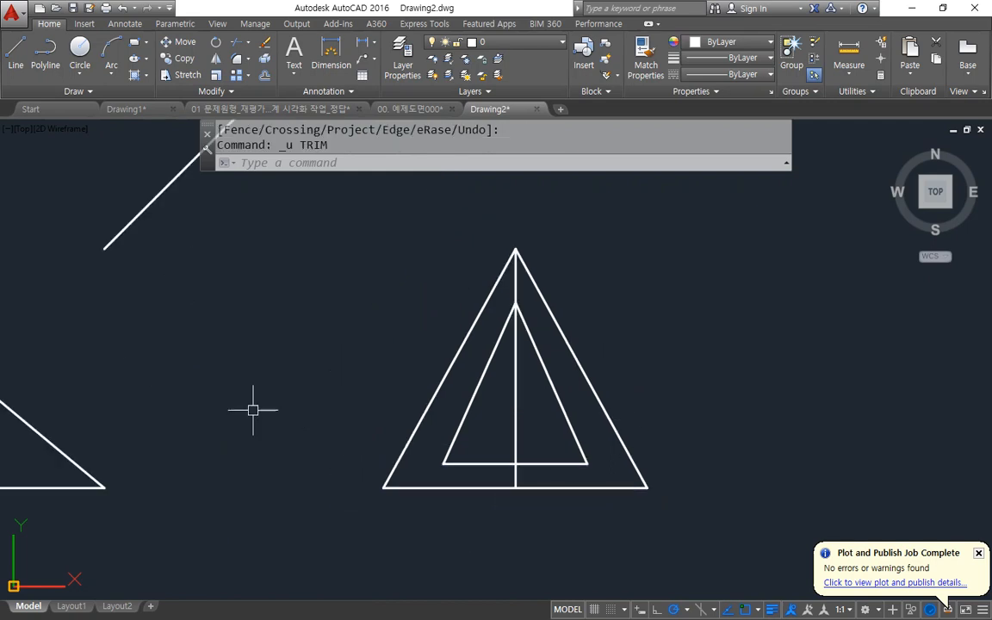
middle_drag(467, 448, 775, 437)
text(xl)
key(space)
text(h)
key(space)
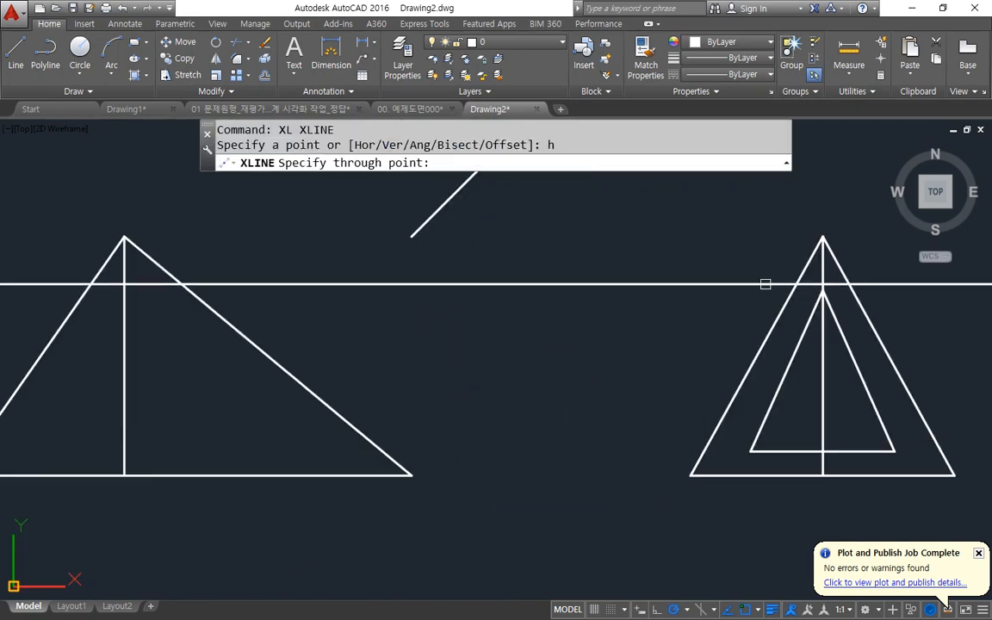
click(822, 290)
click(822, 451)
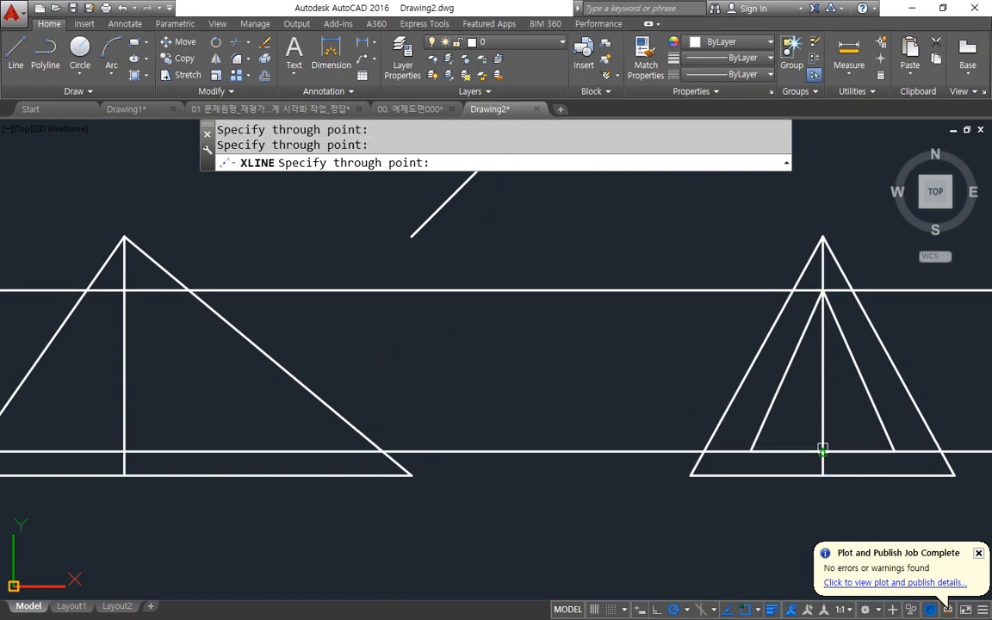
key(space)
Offset the front view's vertical line 77 to the right.
middle_drag(393, 392, 496, 387)
mouse_move(924, 336)
mouse_down()
mouse_move(222, 353)
mouse_move(293, 427)
mouse_up()
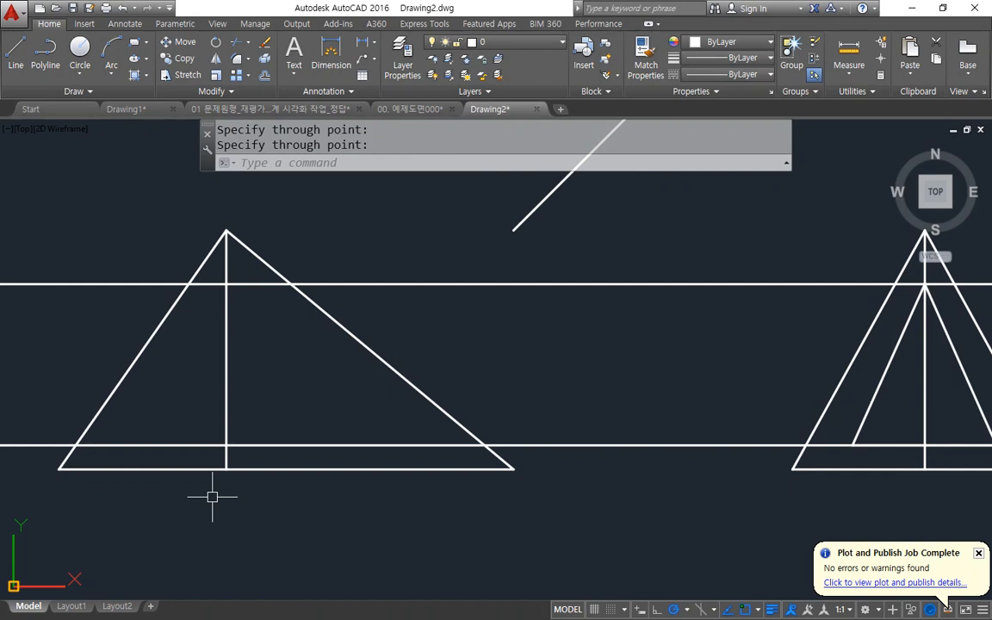
text(o)
key(space)
text(7)
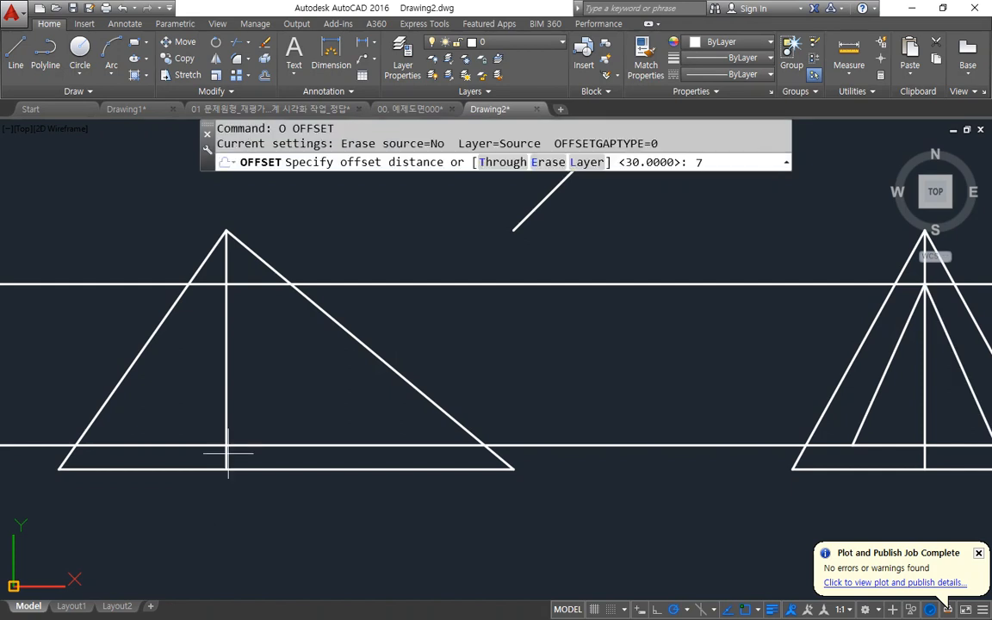
text(7)
key(space)
click(227, 369)
click(325, 373)
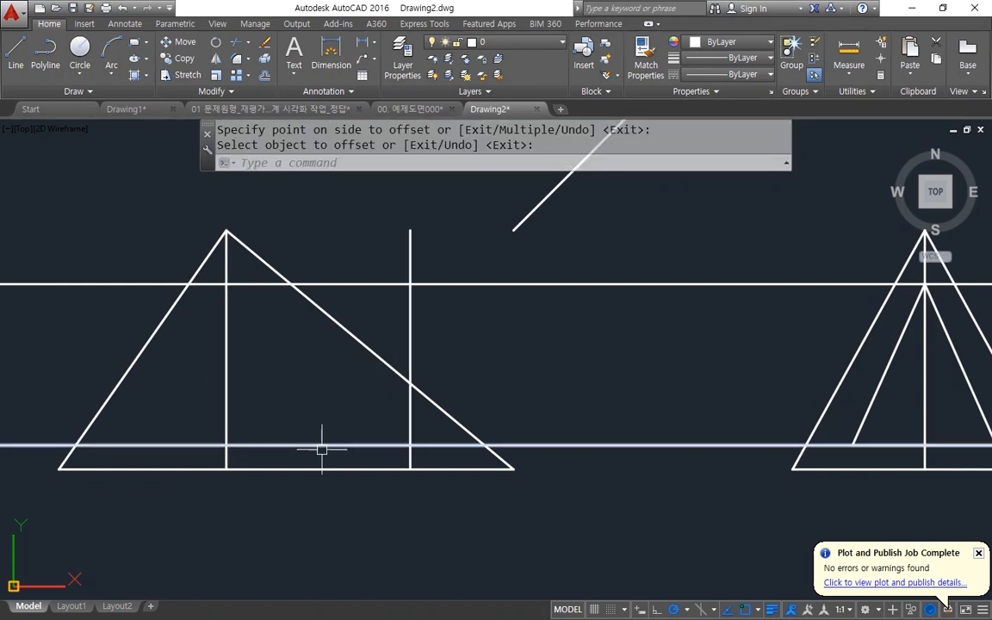
Trim the front view's right slope between the upper construction line and the offset vertical, and fillet both resulting corners sharp.
key(space)
text(tr)
key(space)
key(space)
click(359, 343)
key(space)
text(f)
click(273, 268)
click(265, 280)
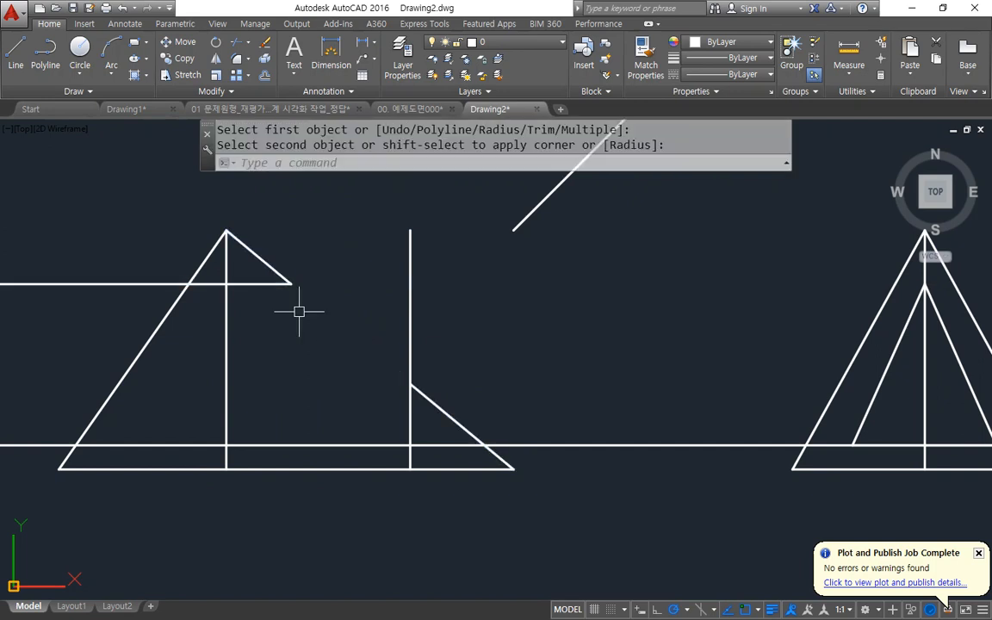
key(space)
click(422, 396)
click(407, 403)
Trim the front view's left slope between the two construction lines and fillet the upper and lower left corners sharp.
text(tr)
key(space)
key(space)
click(142, 345)
key(space)
text(f)
key(space)
click(197, 272)
click(209, 286)
key(space)
click(82, 446)
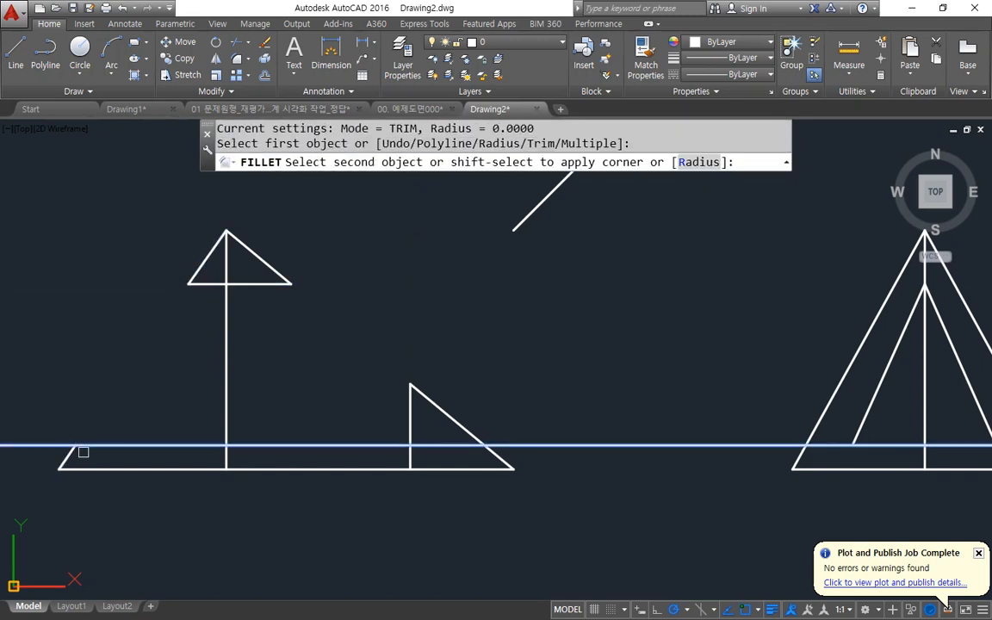
click(68, 457)
Draw a horizontal construction line through the top of the front view's small right-hand triangle.
middle_drag(472, 476, 295, 472)
key(space)
text(l)
key(space)
key(Escape)
text(xl)
key(space)
text(h)
key(space)
click(221, 382)
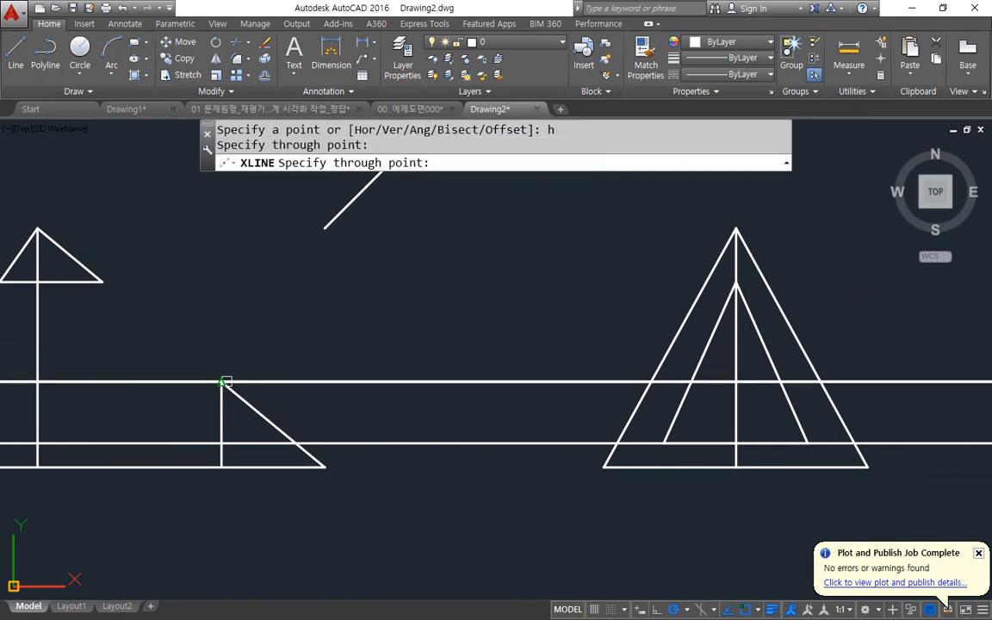
key(Escape)
Copy the side view's two outer slopes from the apex down to where the new construction line crosses the centre line.
middle_drag(645, 387, 304, 358)
text(cp)
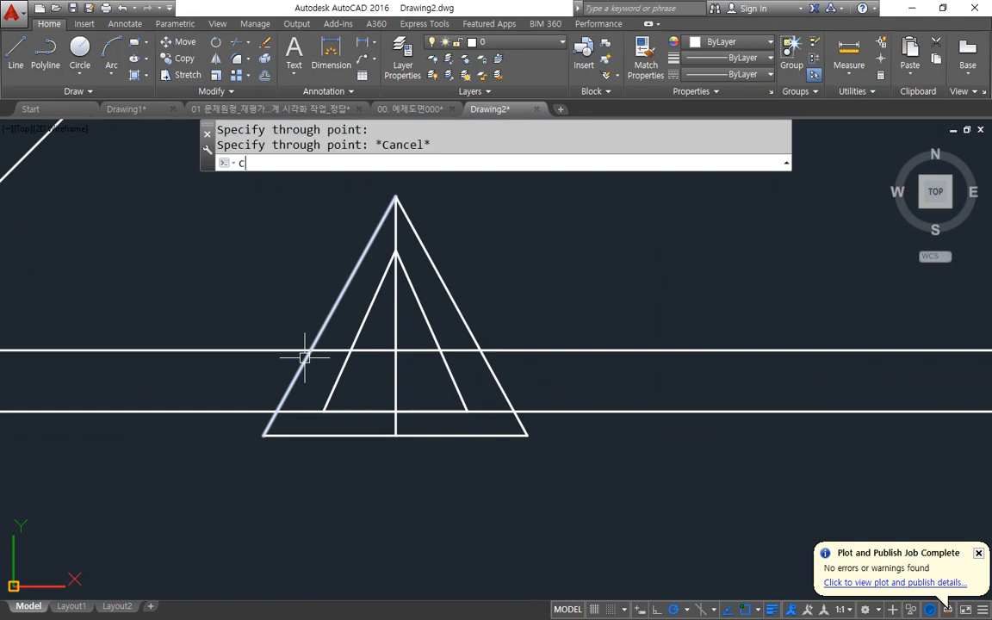
key(space)
click(428, 248)
click(382, 222)
key(space)
click(395, 197)
click(395, 351)
key(Escape)
scroll(412, 436, up, 2)
text(tr)
key(space)
key(space)
click(415, 405)
key(Escape)
click(775, 403)
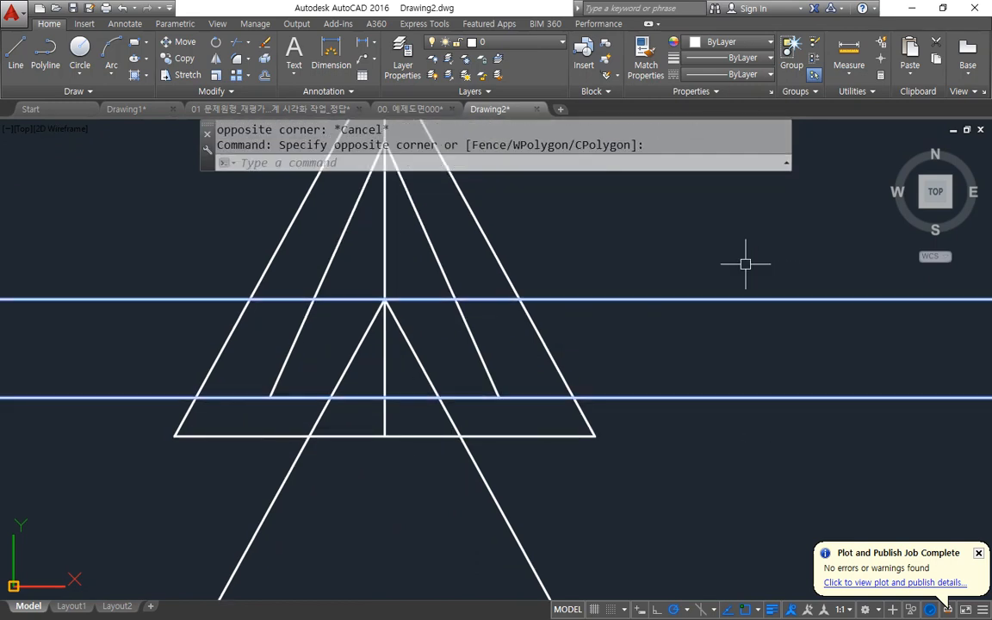
scroll(741, 267, down, 3)
key(Escape)
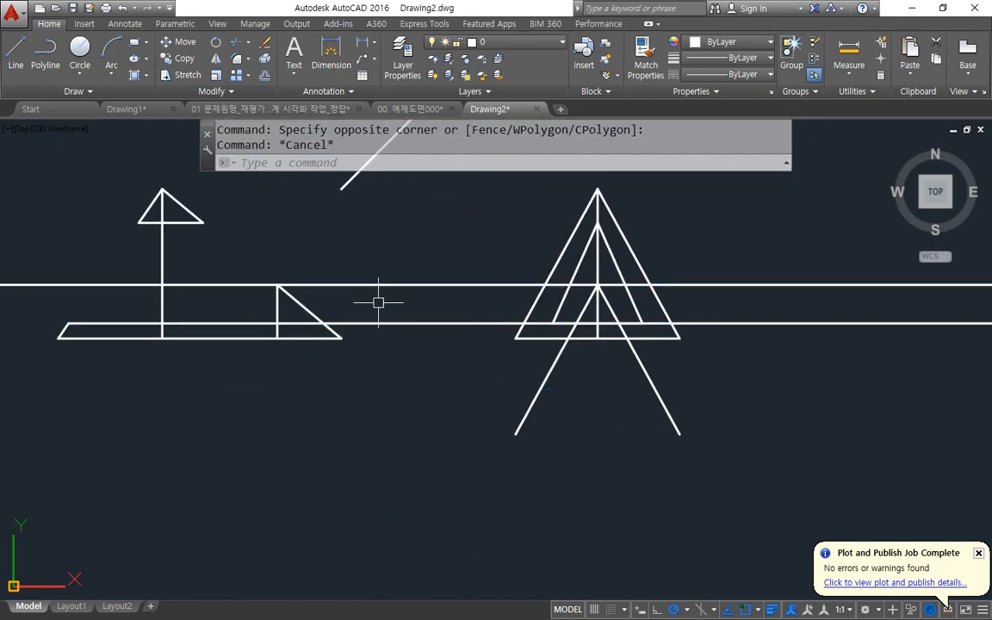
text(f)
key(space)
click(291, 298)
key(Escape)
Erase the horizontal construction line through the top of the front view's small right-hand triangle.
click(240, 284)
text(e)
key(space)
Trim the two copied slopes in the side view below the lower horizontal construction line.
scroll(580, 306, up, 2)
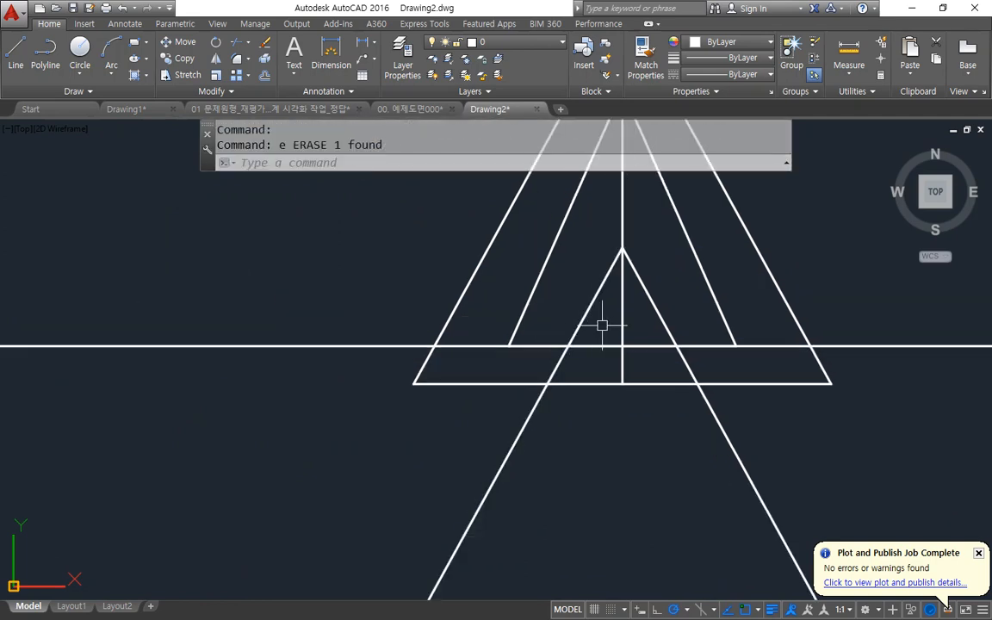
middle_drag(600, 325, 538, 359)
text(tr)
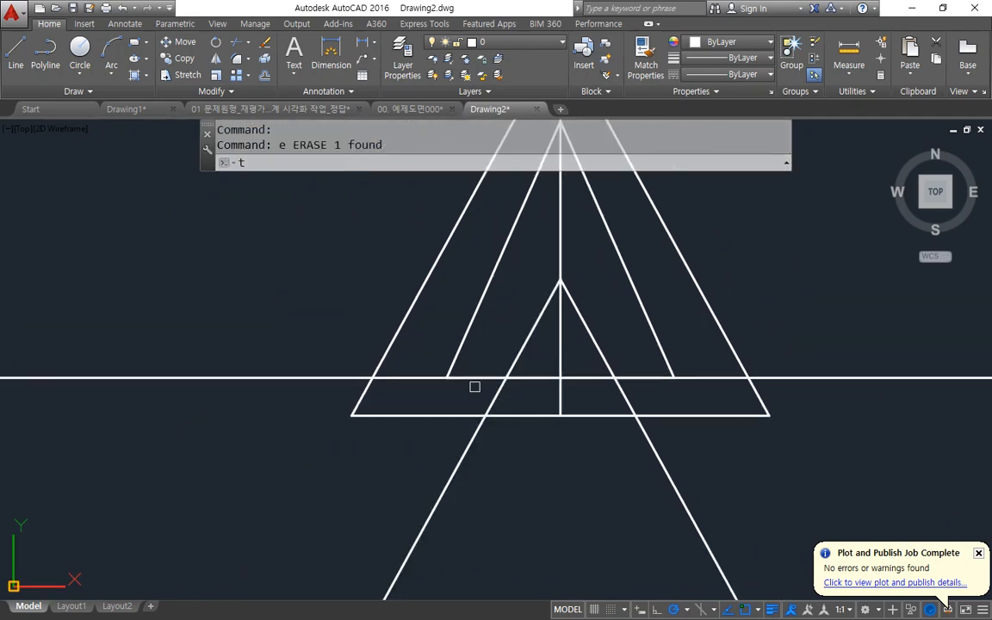
key(Return)
click(299, 379)
key(Return)
click(812, 486)
click(679, 497)
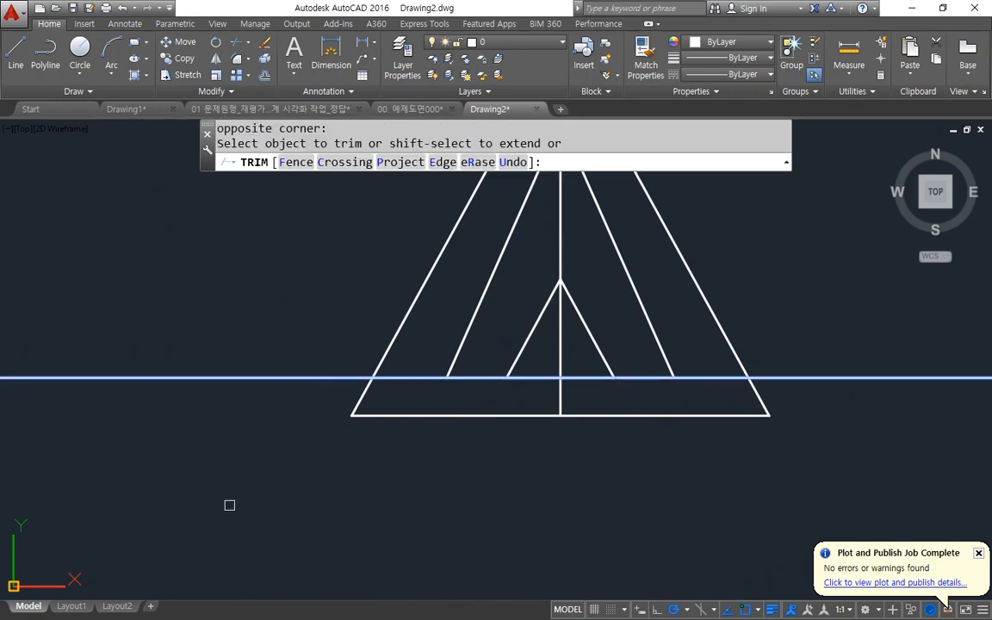
key(Return)
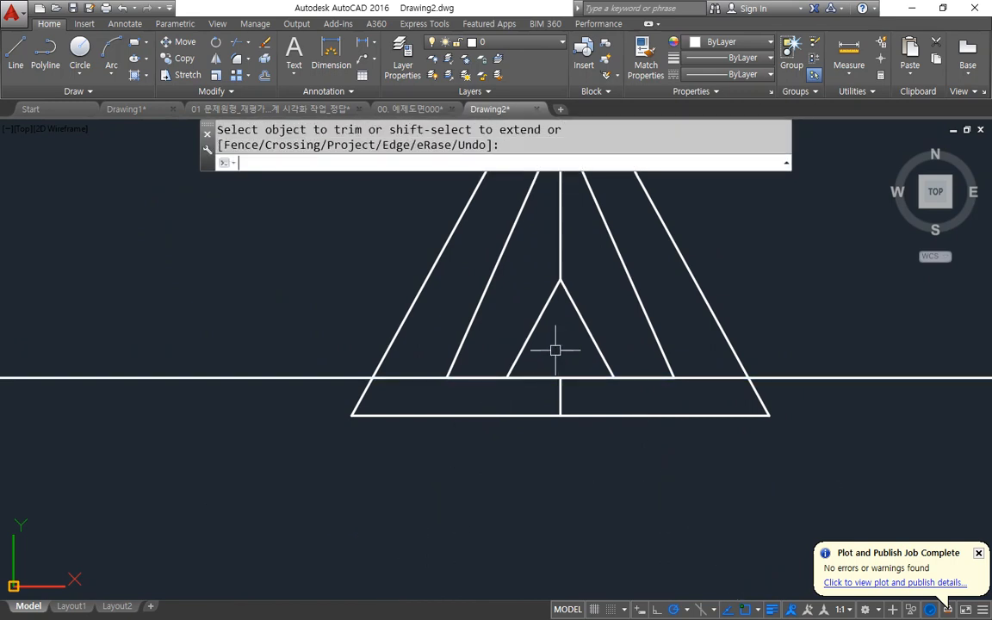
Undo the trim of the centre line inside the side view's small triangle.
scroll(334, 369, down, 1)
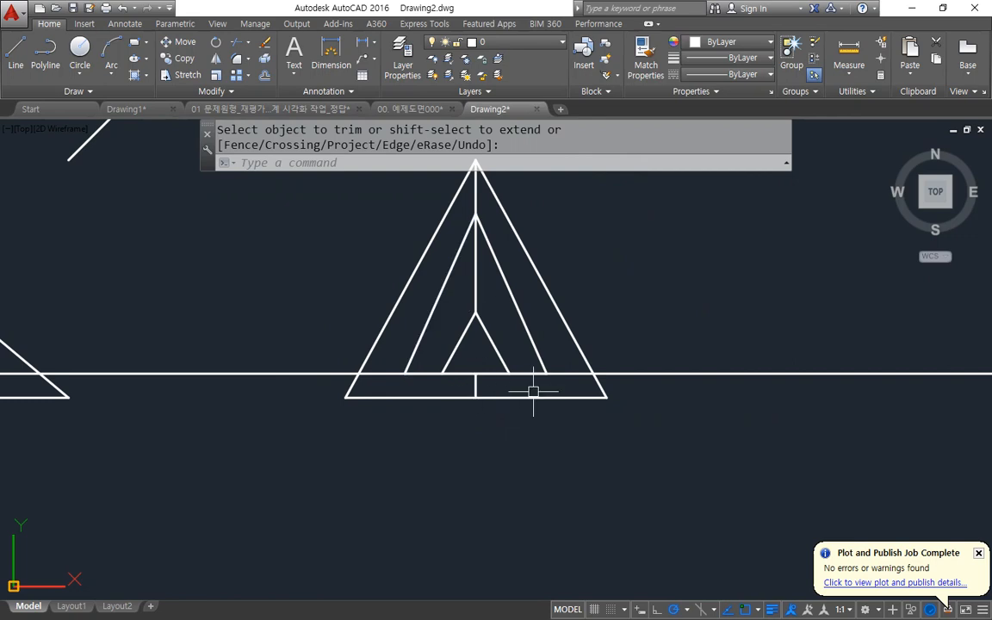
middle_drag(517, 380, 644, 380)
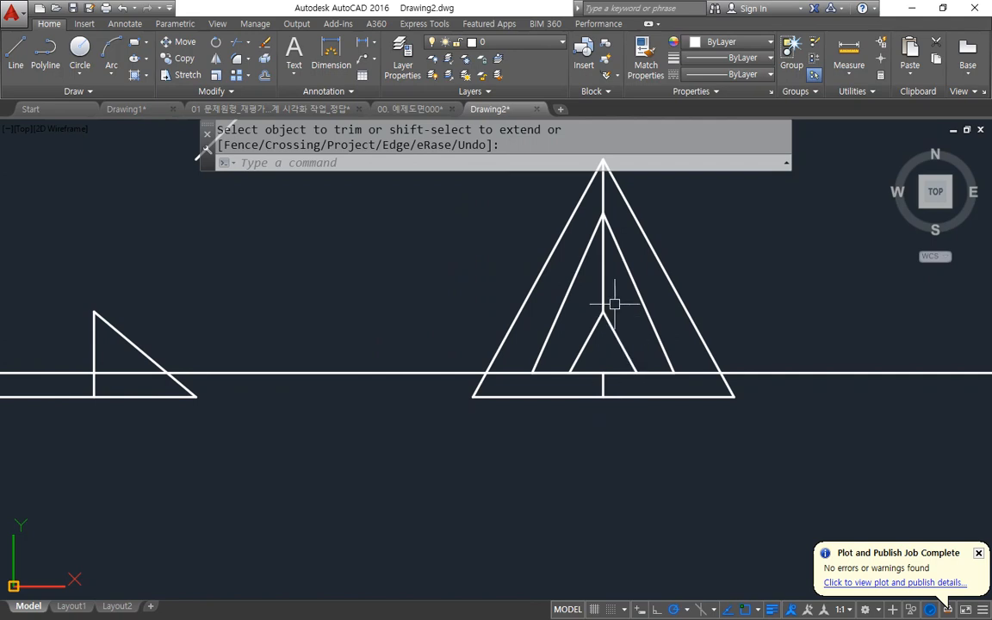
key(ctrl+z)
key(ctrl+z)
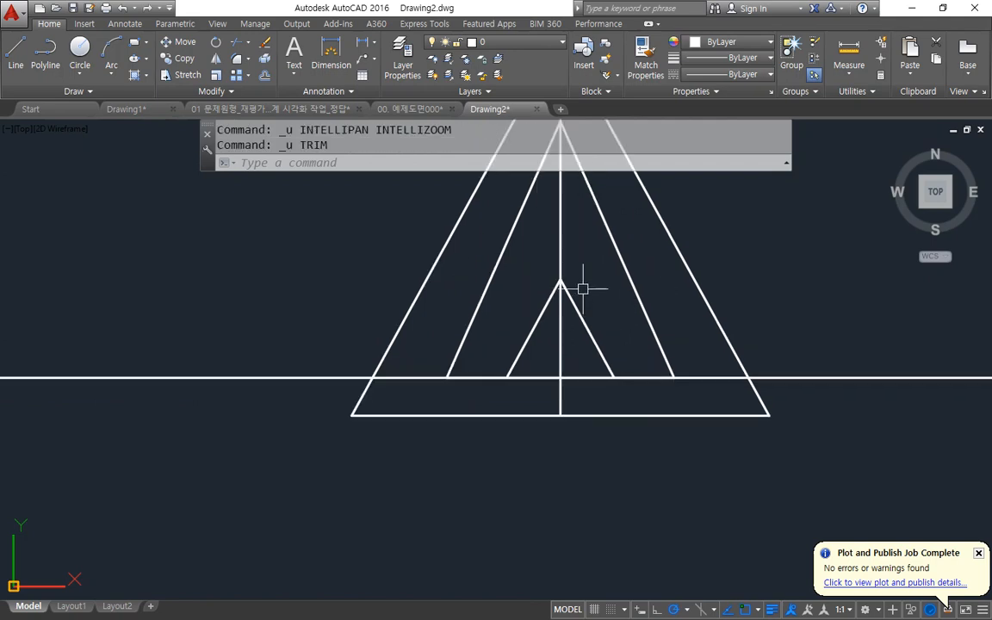
Trim the side view's centre line between the inner triangle's apex and the small triangle's apex.
middle_drag(583, 290, 586, 388)
text(tr)
key(Return)
key(Return)
click(565, 335)
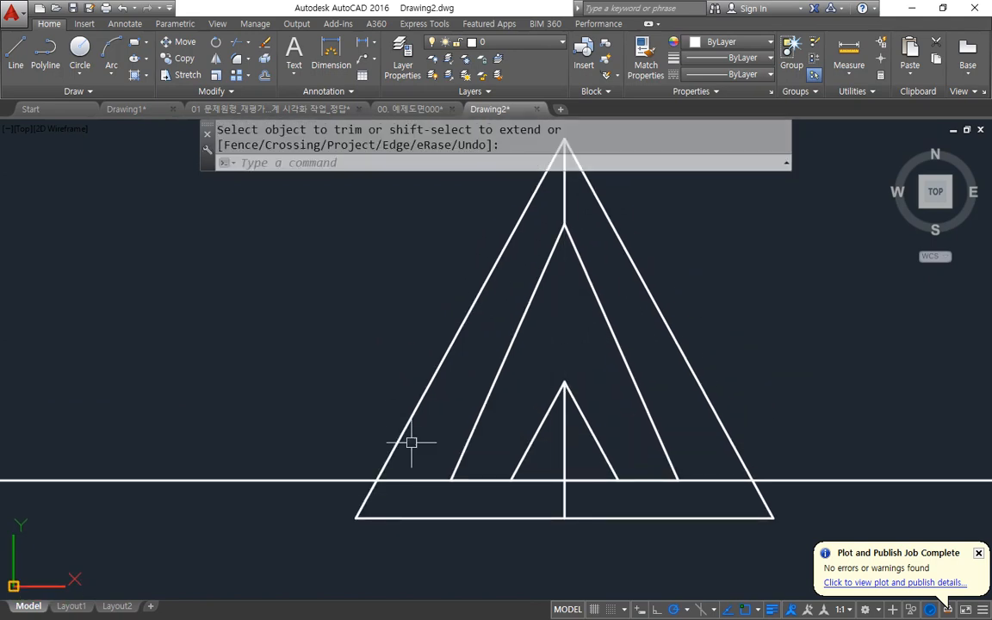
Draw vertical construction lines through the points where the front view's raised base line meets the left and right slopes.
scroll(297, 427, down, 2)
middle_drag(294, 426, 549, 348)
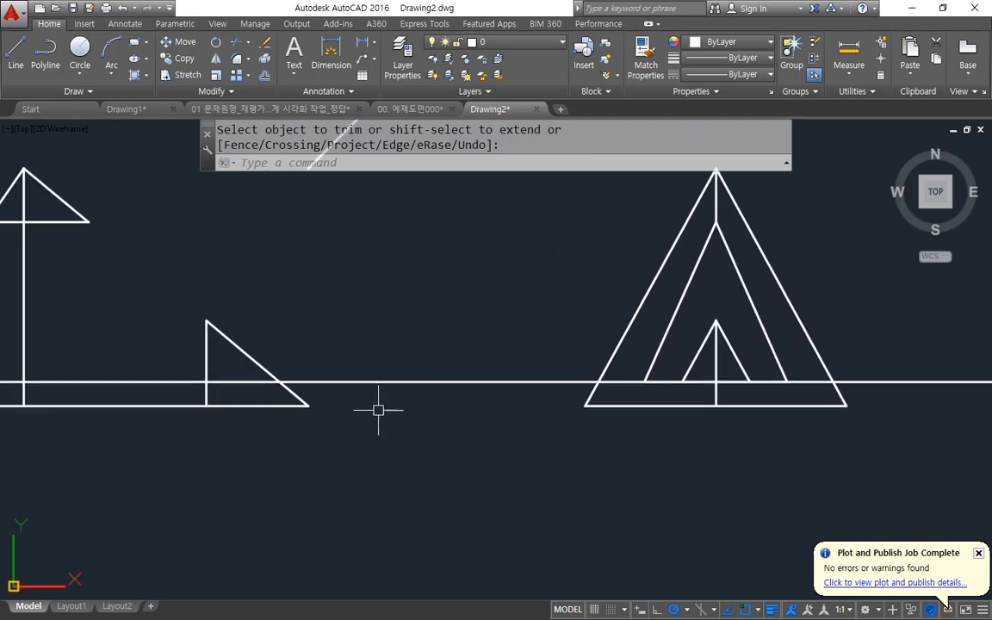
middle_drag(394, 373, 531, 481)
scroll(470, 413, down, 3)
middle_drag(439, 350, 439, 400)
text(xl)
key(Return)
text(v)
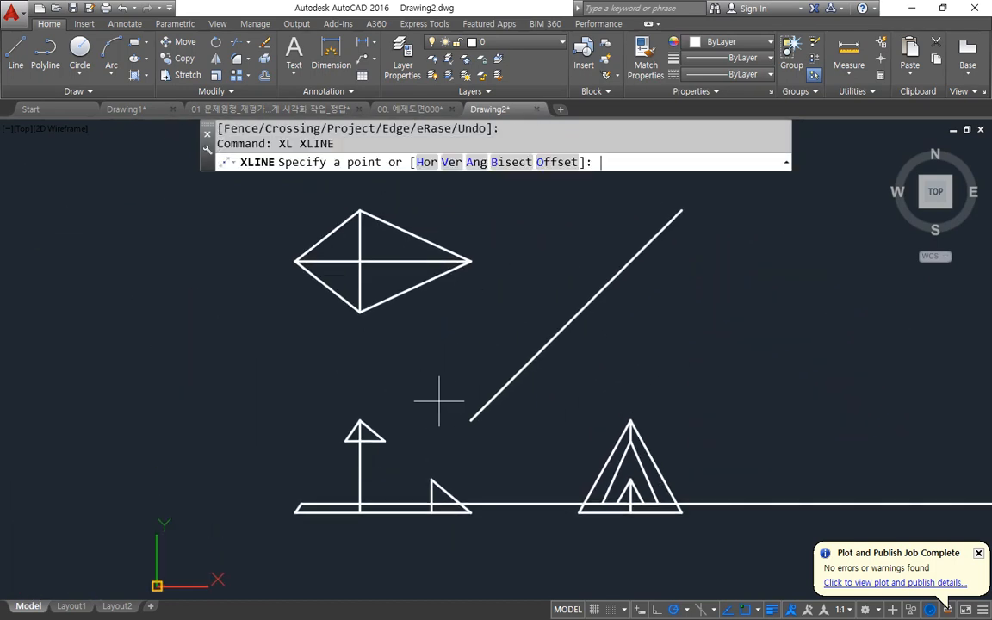
key(Return)
scroll(285, 528, up, 8)
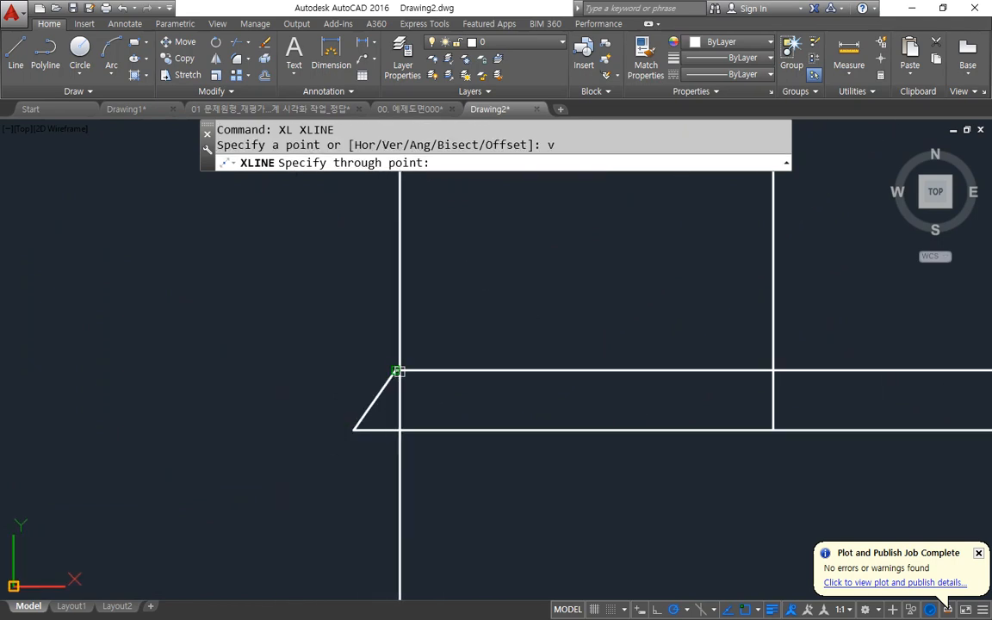
scroll(343, 370, down, 3)
scroll(288, 389, up, 3)
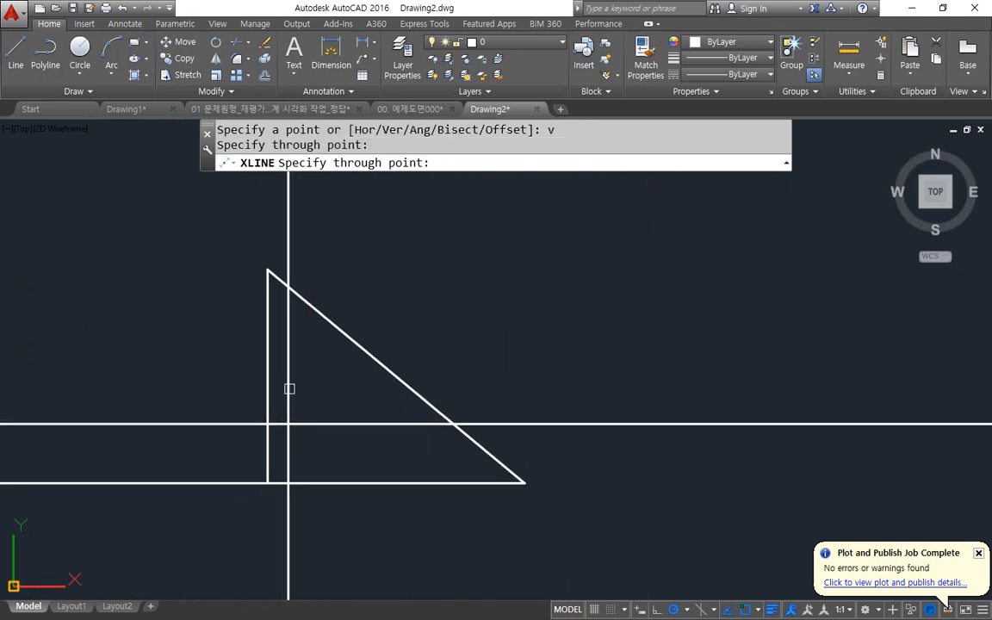
click(453, 424)
key(Return)
Fillet the front view's raised base line and the offset vertical into a sharp corner.
text(f)
key(Return)
click(267, 412)
click(250, 425)
scroll(311, 424, down, 3)
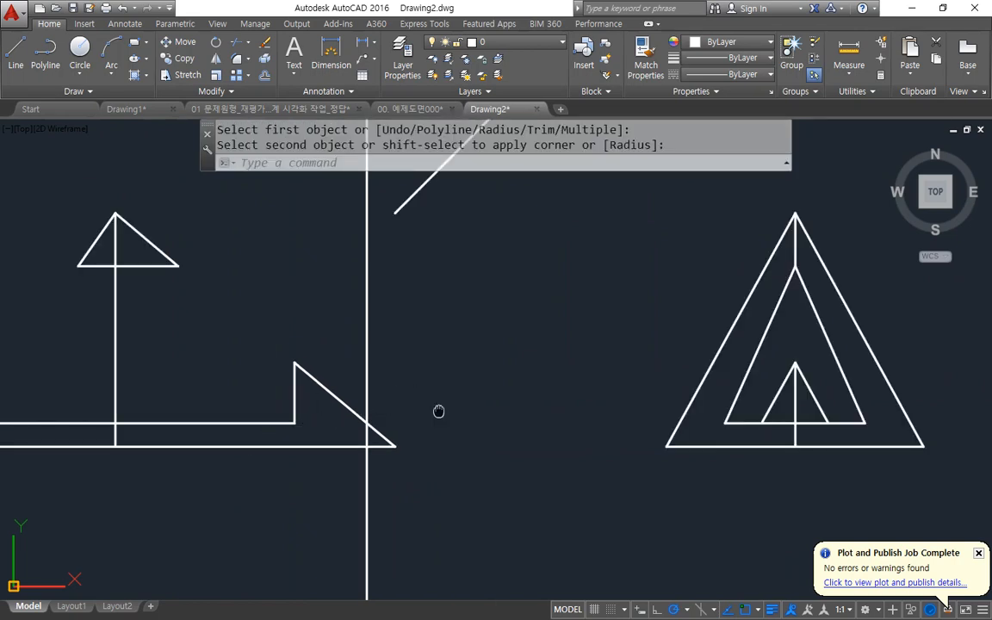
Trim the inner triangle's base line between the small triangle's two slopes in the side view.
middle_drag(438, 411, 429, 418)
text(tr)
key(Return)
key(Return)
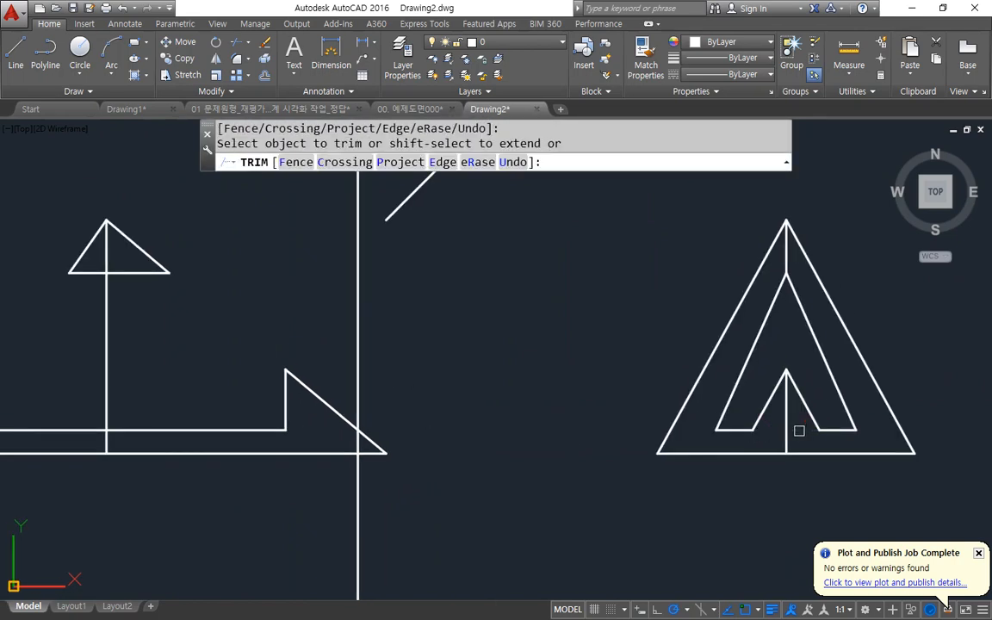
key(Return)
middle_drag(261, 389, 384, 558)
scroll(383, 558, down, 2)
scroll(205, 280, up, 2)
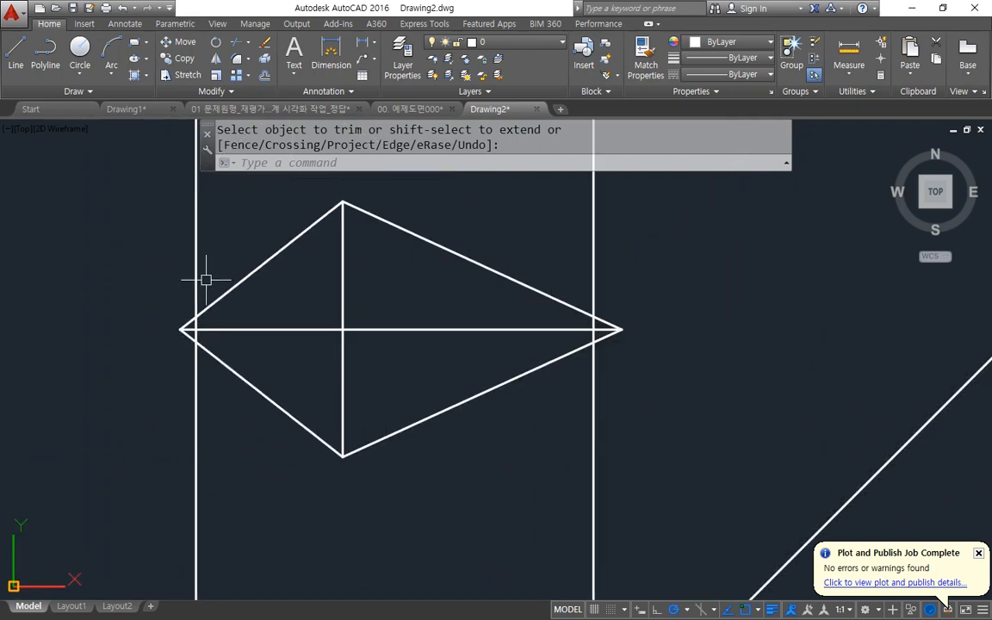
Copy the top view's two left outline edges from the left vertex to where the left construction line crosses the centre line.
scroll(215, 291, up, 4)
text(cp)
key(Return)
click(204, 447)
click(186, 321)
click(182, 348)
key(Return)
click(121, 385)
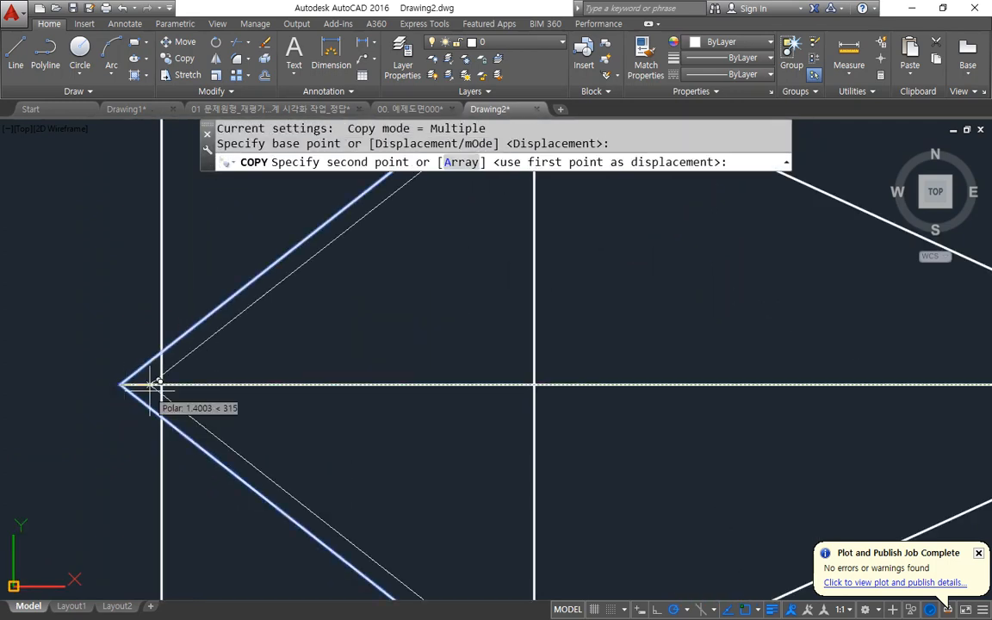
click(161, 385)
key(Return)
Copy the top view's two right outline edges from the right vertex to where the right construction line crosses the centre line.
middle_drag(624, 367, 2, 336)
key(Return)
key(Return)
click(413, 271)
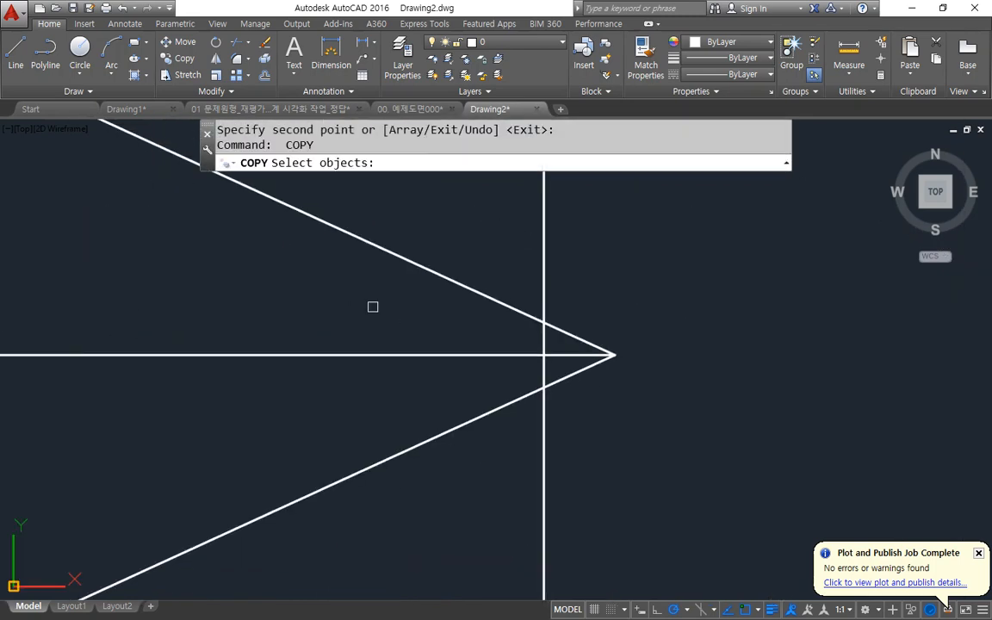
click(381, 221)
click(405, 451)
click(382, 496)
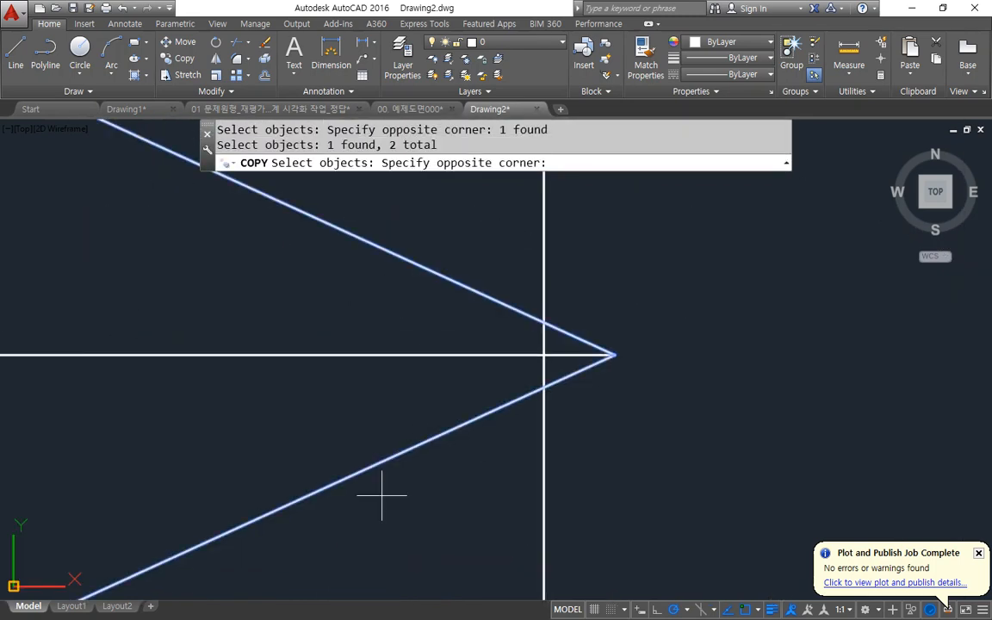
click(263, 404)
key(Return)
click(615, 355)
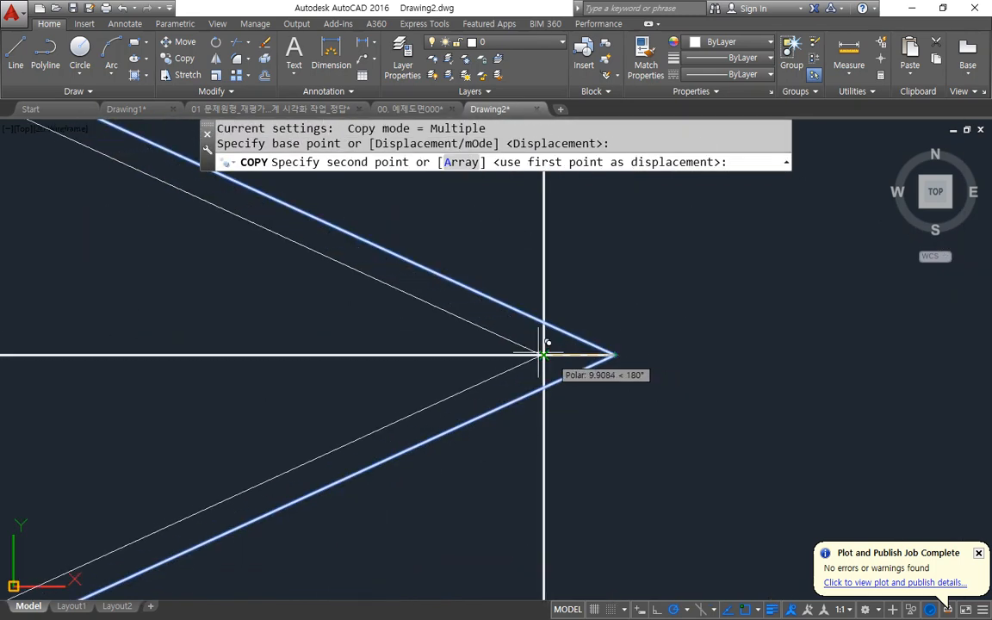
click(544, 354)
key(Return)
Offset the top view's horizontal centre line once above and once below.
scroll(186, 353, down, 5)
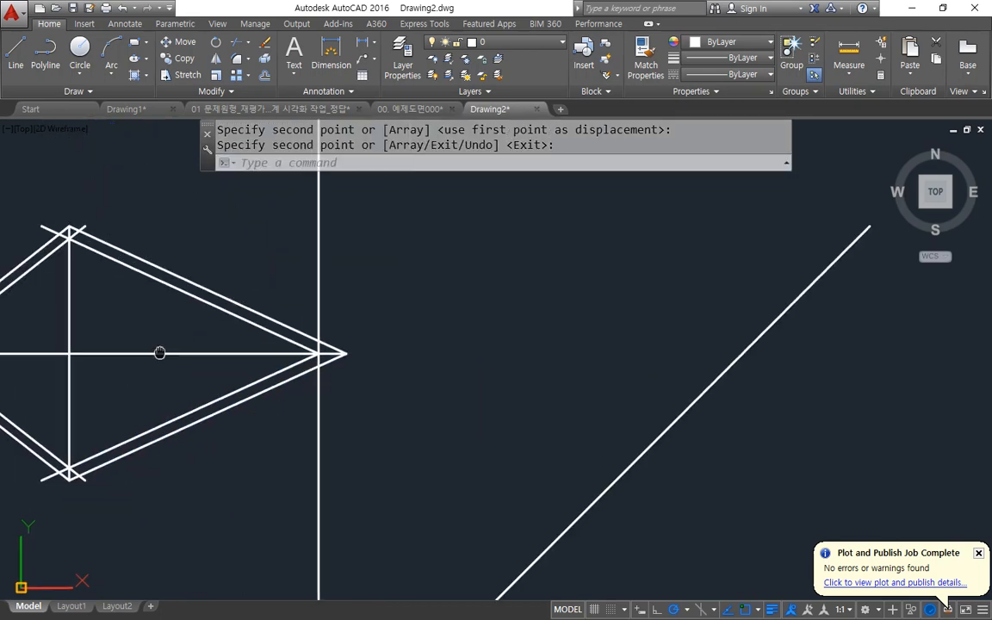
middle_drag(146, 343, 271, 354)
text(o)
key(Return)
text(3)
key(Return)
click(244, 363)
click(248, 350)
click(245, 362)
click(240, 405)
key(Return)
Fillet the offset horizontal lines and the copied slanted edges into four sharp corners inside the top view.
text(f)
key(Return)
click(123, 421)
click(172, 431)
key(Return)
click(276, 431)
click(308, 415)
key(Return)
click(295, 292)
click(261, 294)
key(Return)
click(160, 293)
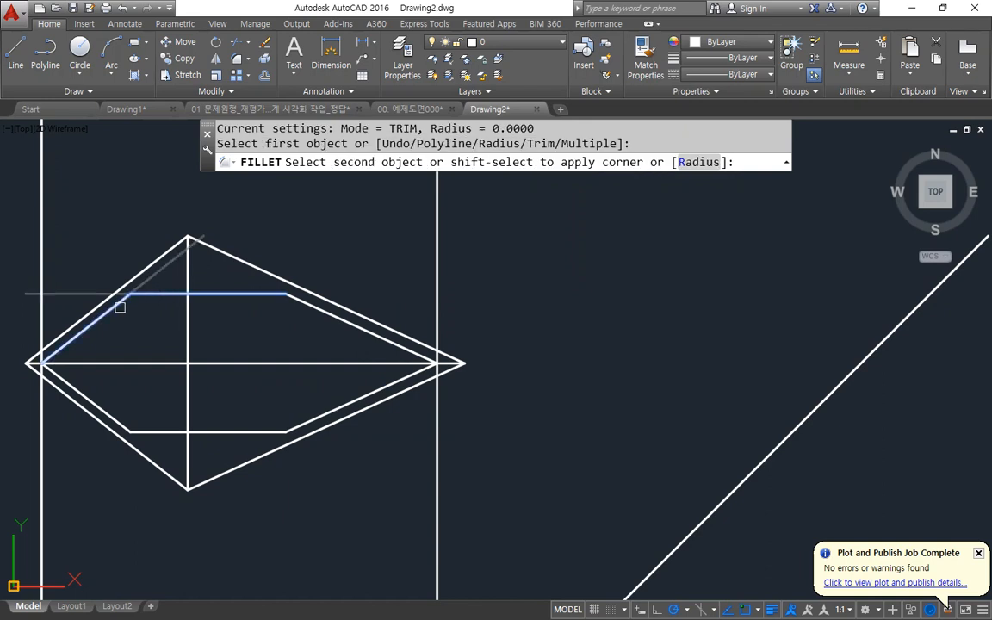
click(127, 304)
Erase the two vertical construction lines crossing the top view.
click(456, 553)
click(22, 540)
text(e)
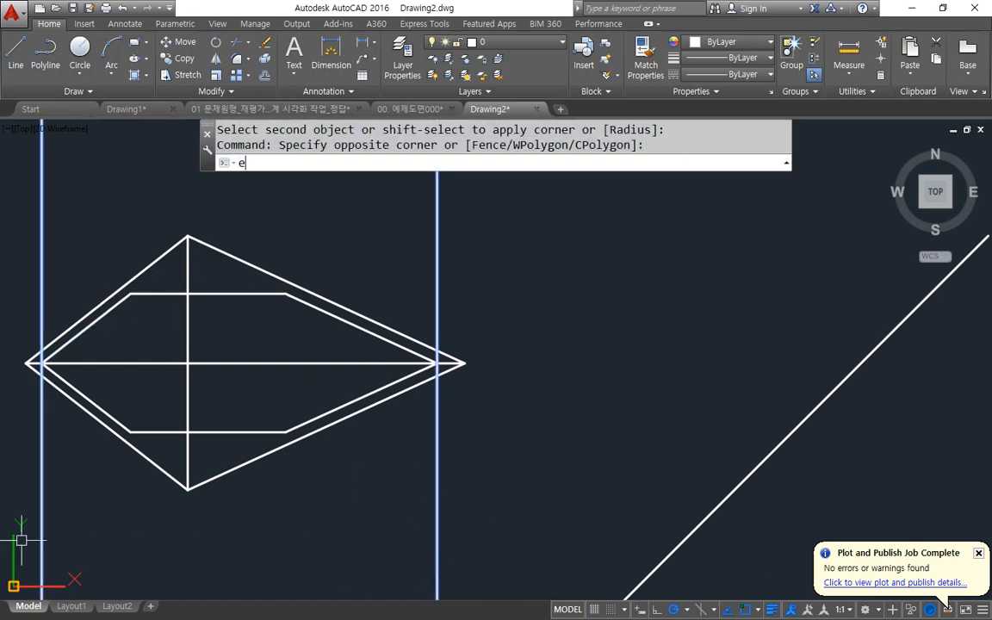
key(Return)
Offset the top view's vertical centre line 77 to the right.
text(o)
key(Return)
text(77)
key(Return)
click(189, 317)
click(302, 337)
key(Return)
Fillet the offset vertical line with the inner outline's upper and lower right slopes into sharp corners.
text(f)
key(Return)
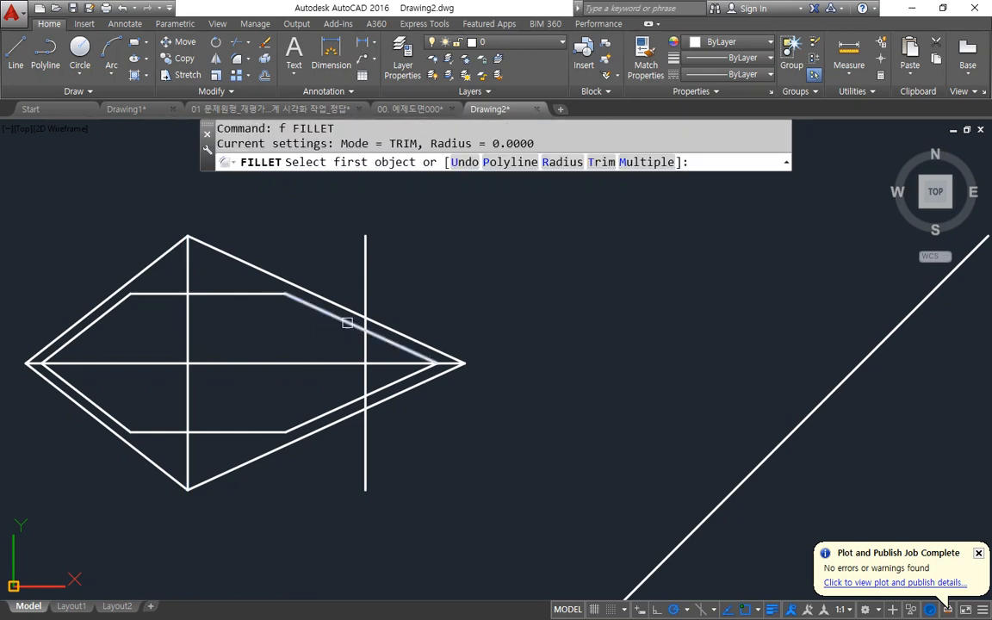
click(349, 324)
click(370, 348)
click(365, 347)
key(Return)
click(367, 379)
click(352, 402)
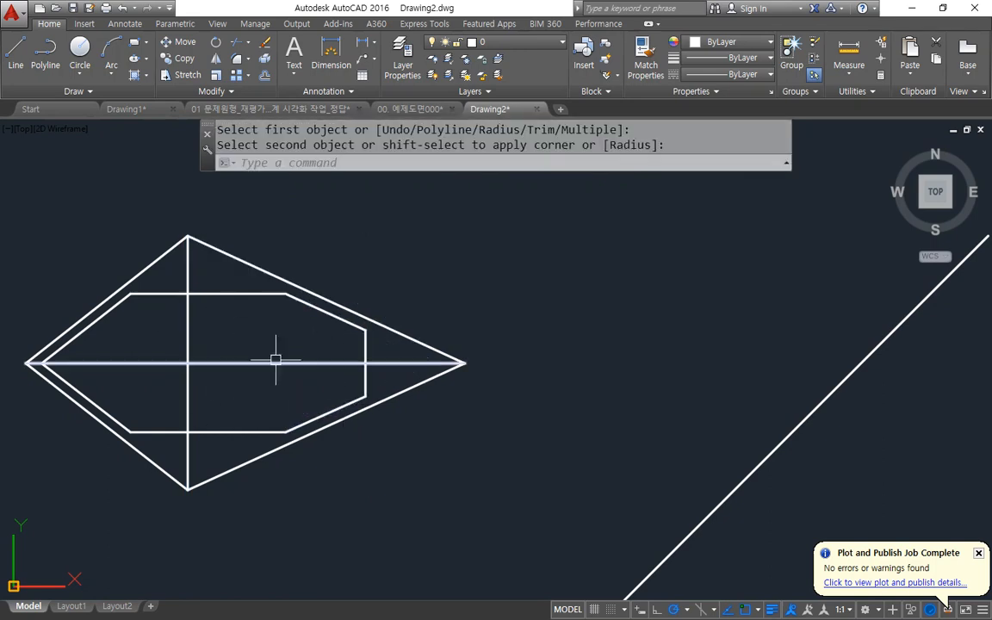
Draw vertical construction lines through the two lower corners of the inner outline's horizontal edge in the top view.
middle_drag(231, 453, 252, 237)
scroll(253, 237, down, 2)
middle_drag(318, 338, 330, 427)
middle_drag(303, 385, 297, 357)
mouse_move(350, 438)
mouse_down()
mouse_move(79, 364)
mouse_move(373, 421)
mouse_up()
key(Escape)
scroll(353, 368, down, 2)
mouse_move(276, 593)
mouse_down()
mouse_move(239, 220)
mouse_move(319, 595)
mouse_up()
key(Escape)
text(xl)
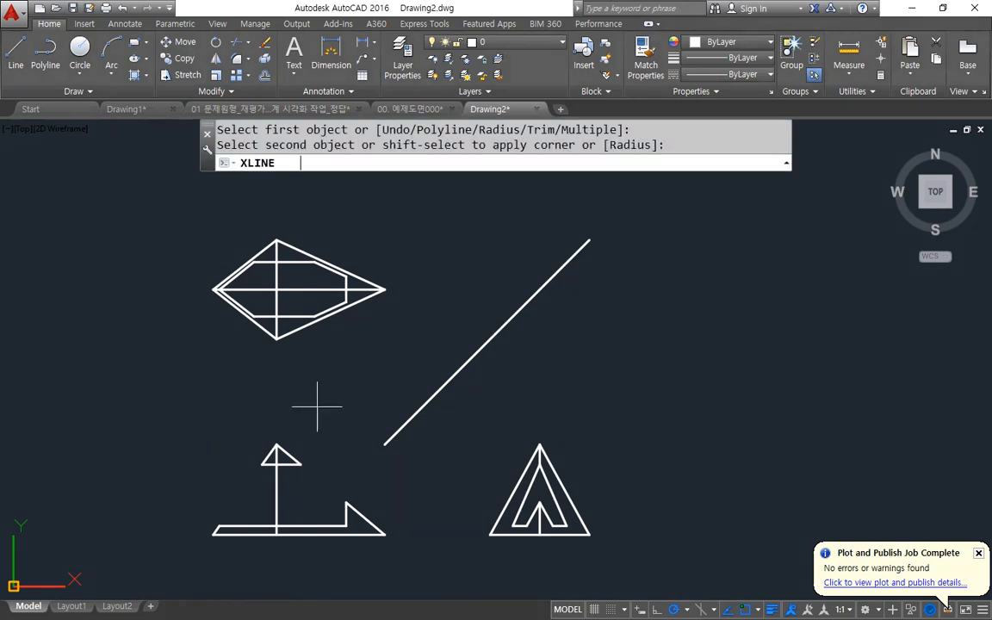
key(Return)
text(v)
key(Return)
click(311, 311)
click(253, 317)
key(Return)
Draw slanted lines in the front view from the upper triangle's base corners to where the construction lines meet the raised base line.
scroll(255, 319, up, 6)
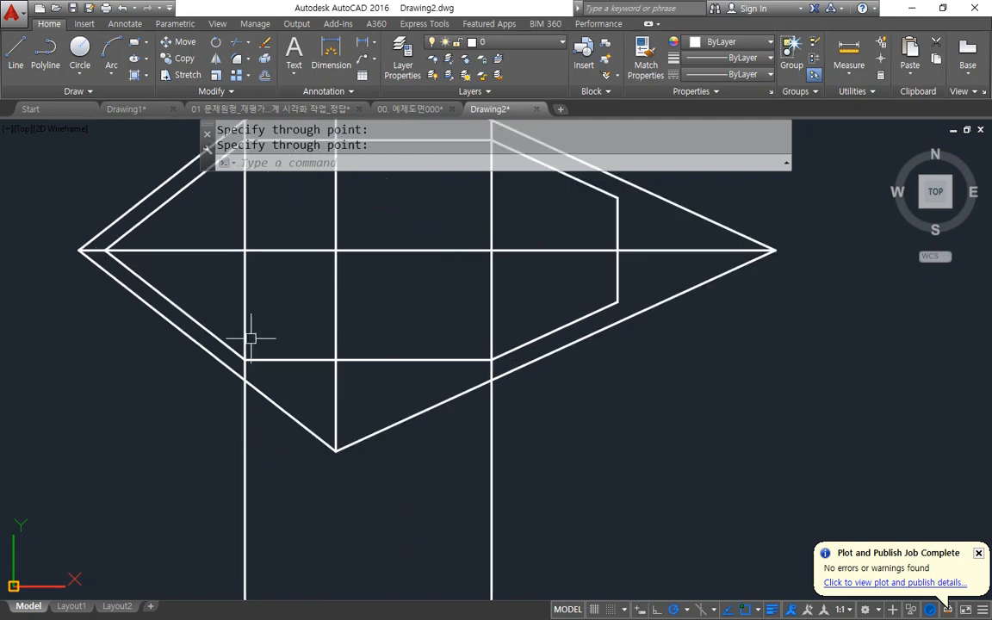
scroll(226, 276, down, 4)
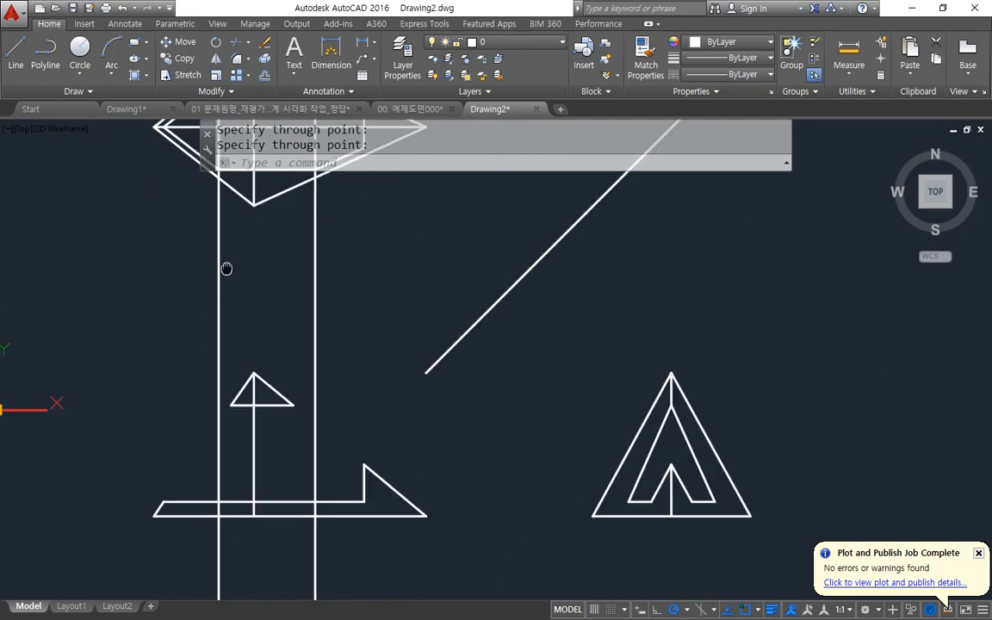
scroll(219, 463, up, 3)
text(l)
key(Return)
click(234, 324)
click(212, 479)
key(Return)
key(Return)
click(331, 325)
click(366, 479)
key(Return)
Erase the two vertical construction lines passing through the front view.
click(397, 246)
click(153, 234)
text(e)
key(Return)
Trim the front view's raised base line between the two slanted sides and erase the upper triangle's base line.
text(tr)
key(Return)
key(Return)
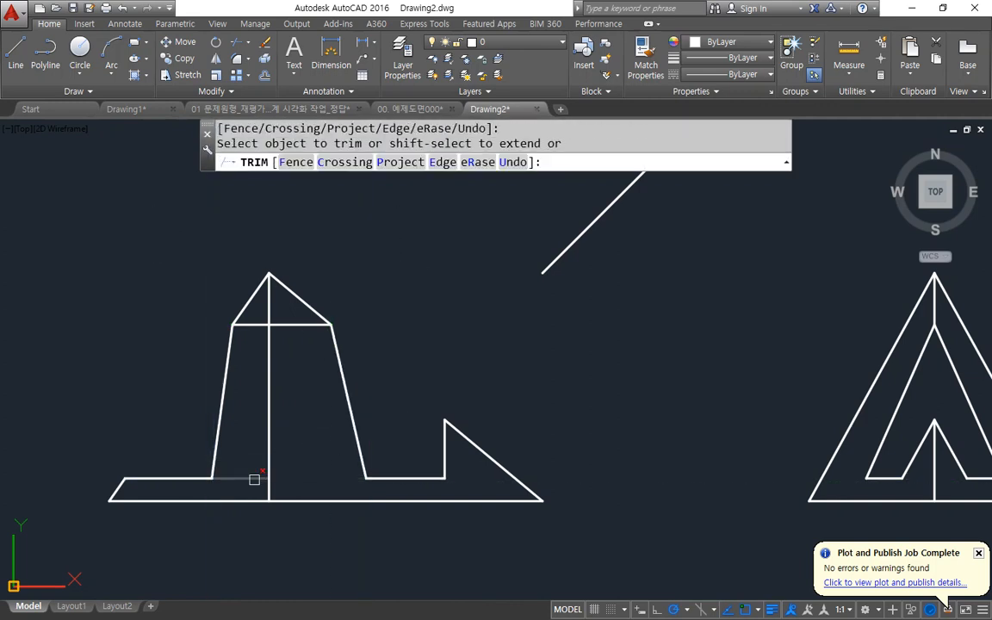
key(Return)
click(293, 326)
text(e)
key(Return)
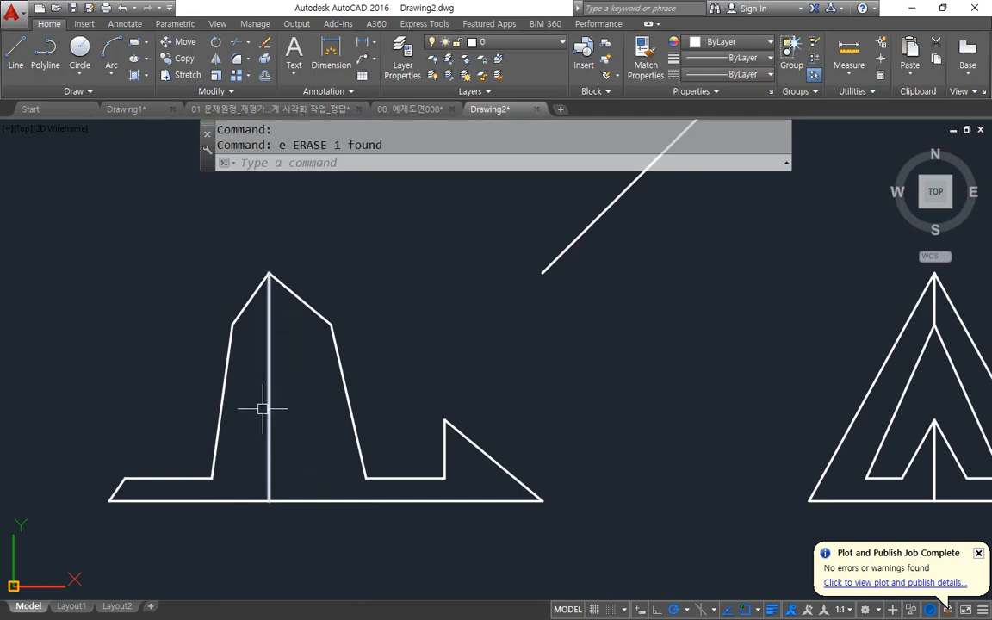
Draw vertical construction lines through the front view's left and right shoulder points up into the top view.
text(xl)
key(Return)
text(v)
key(Return)
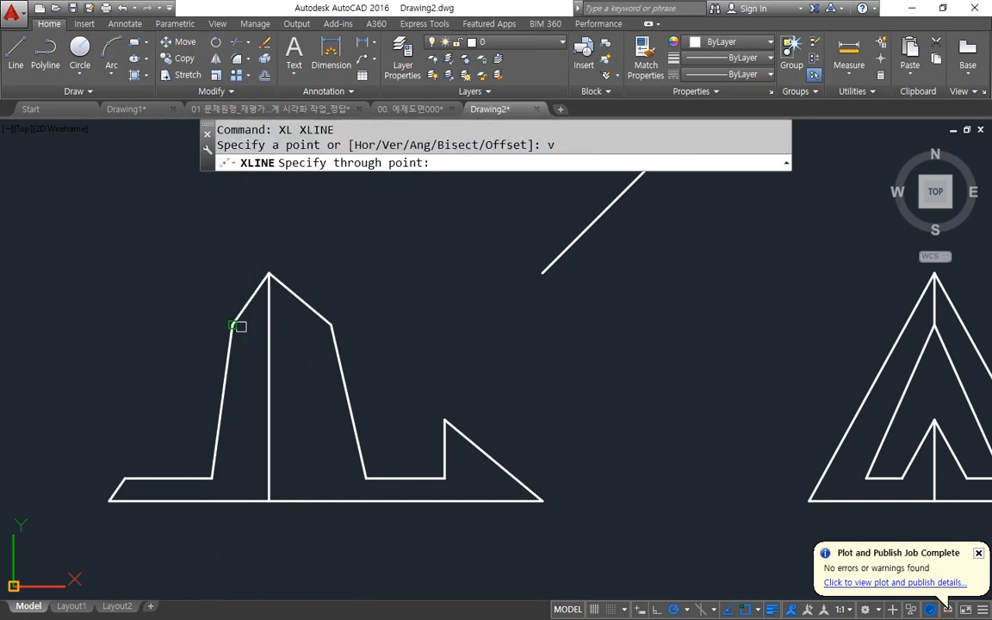
click(236, 322)
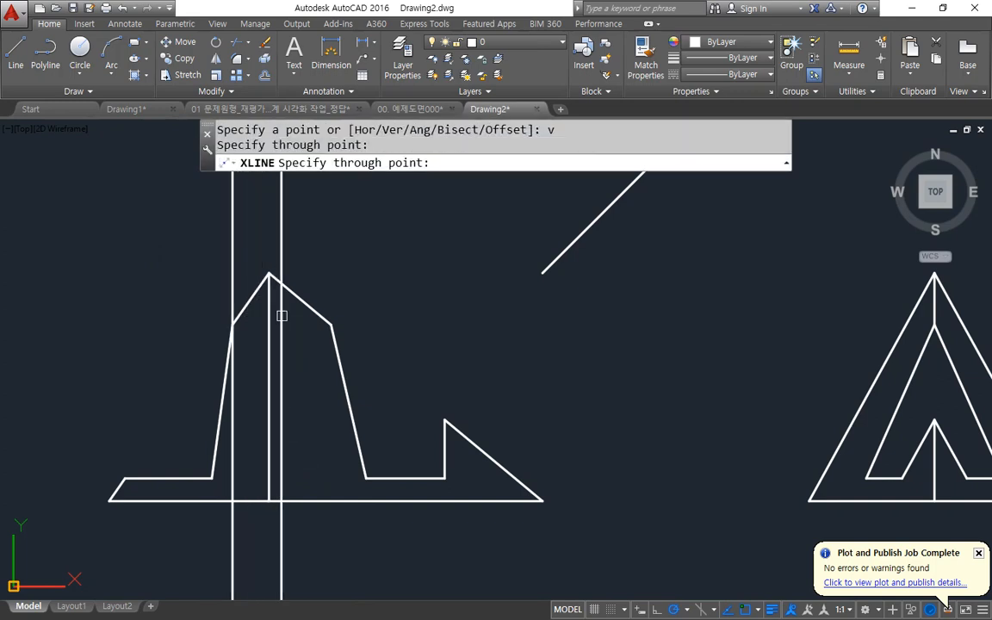
click(331, 326)
scroll(244, 339, down, 4)
scroll(244, 339, up, 5)
key(Return)
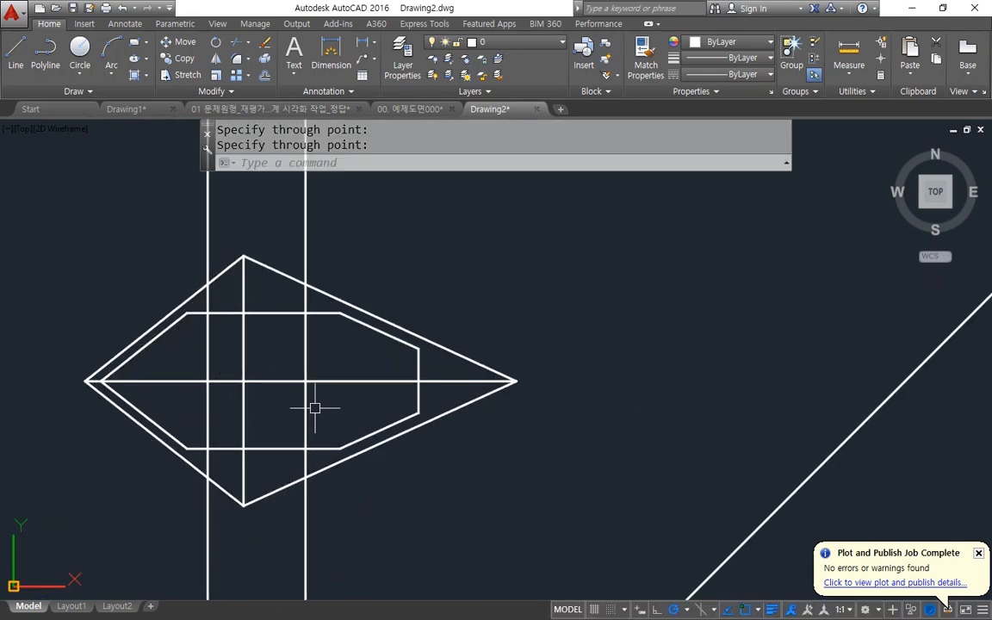
Draw lines in the top view joining the inner outline's right corners through the right construction line's intersection with the centre line.
text(l)
key(Return)
click(338, 316)
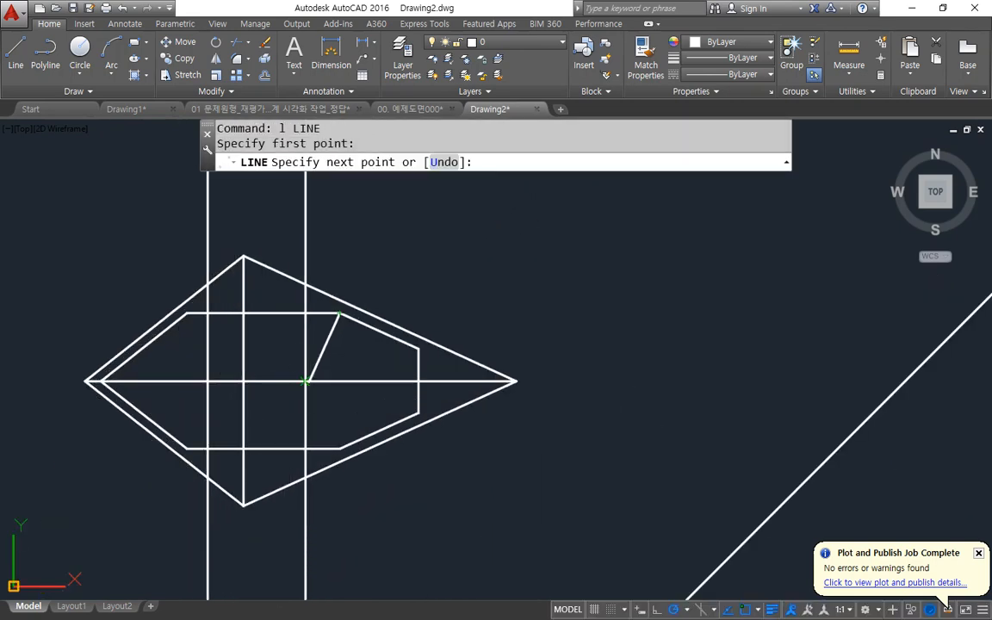
click(305, 380)
click(339, 448)
key(Return)
key(Return)
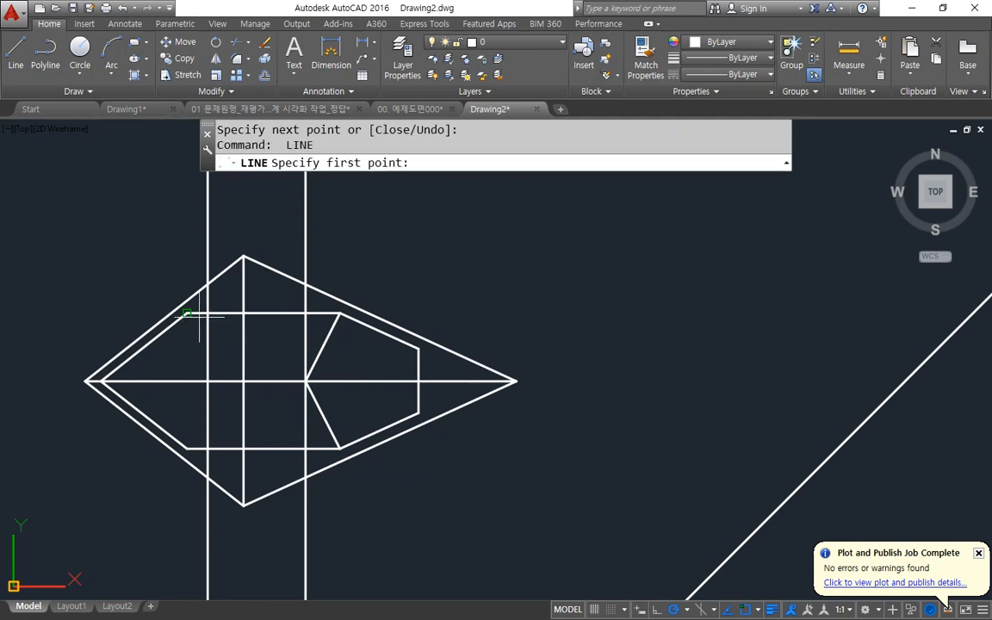
Draw lines in the top view joining the inner outline's left corners through the left construction line's intersection with the centre line.
click(188, 315)
click(207, 380)
click(187, 449)
key(Return)
Erase the two shoulder-point construction lines.
click(328, 563)
click(168, 554)
text(e)
key(Return)
Move the inner outline's upper and lower horizontal edges in the top view to the layer fin.
click(278, 447)
click(286, 315)
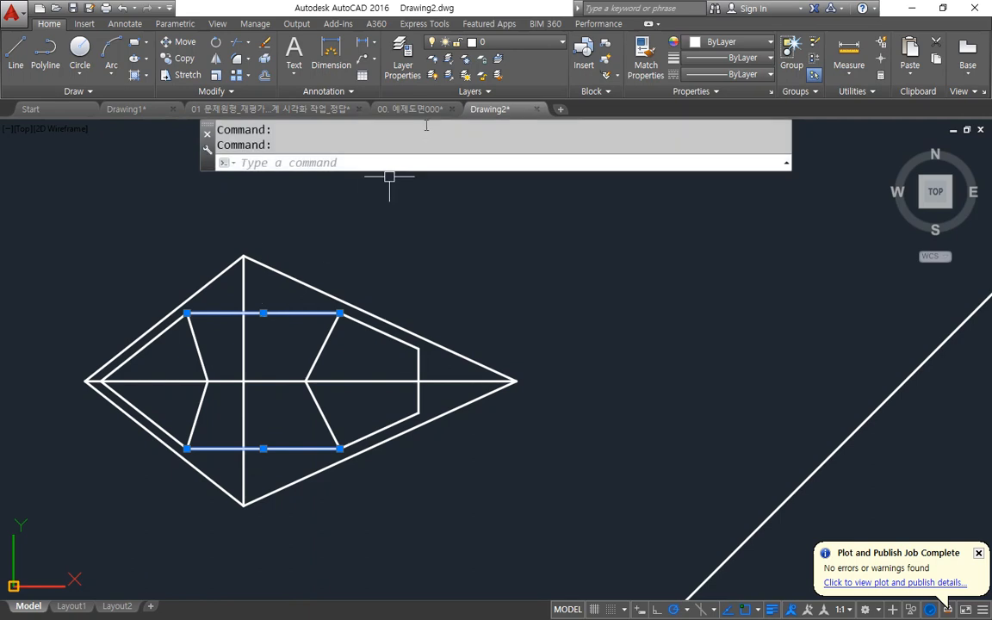
click(531, 43)
click(517, 124)
key(Escape)
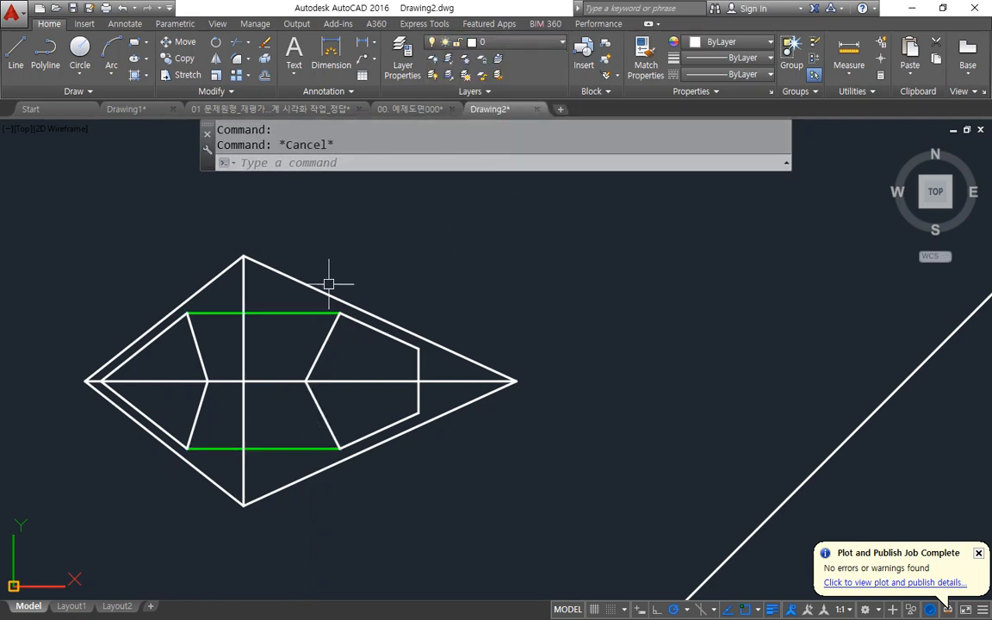
Load the HIDDEN linetype and assign it to the layer fin.
click(402, 61)
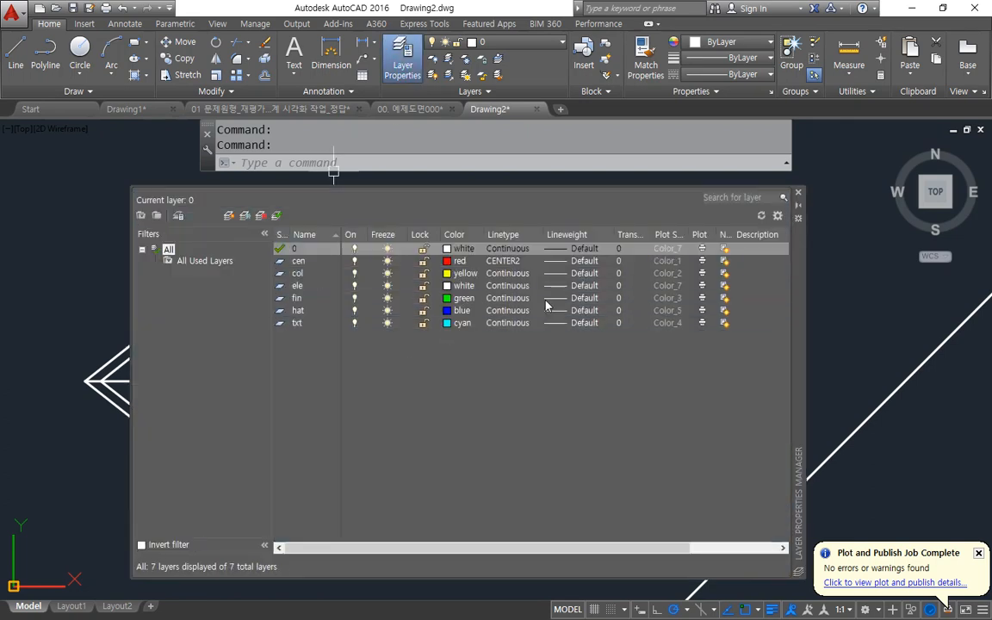
click(521, 298)
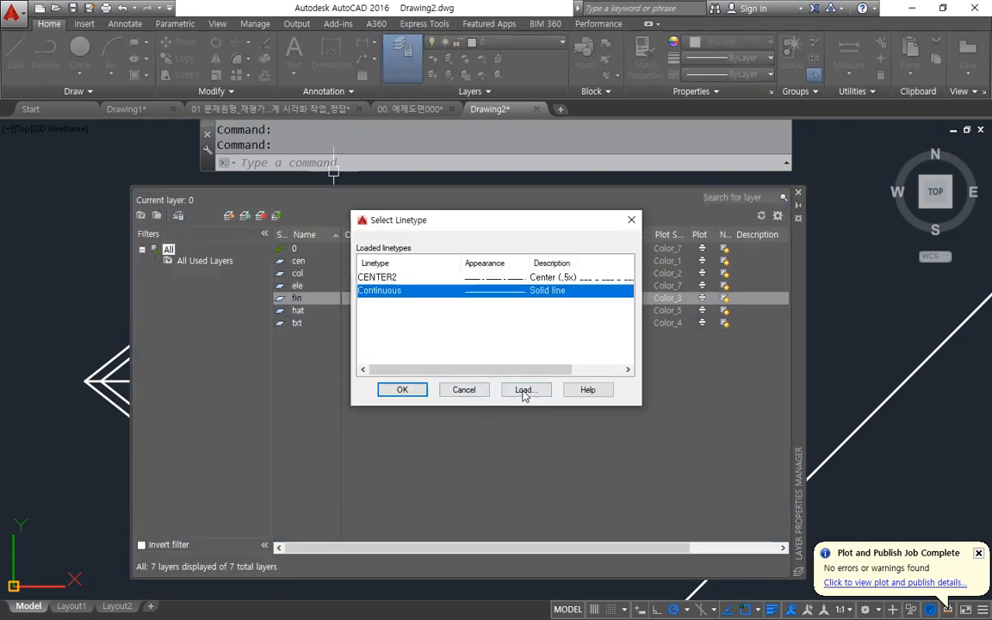
click(523, 391)
click(419, 330)
key(h)
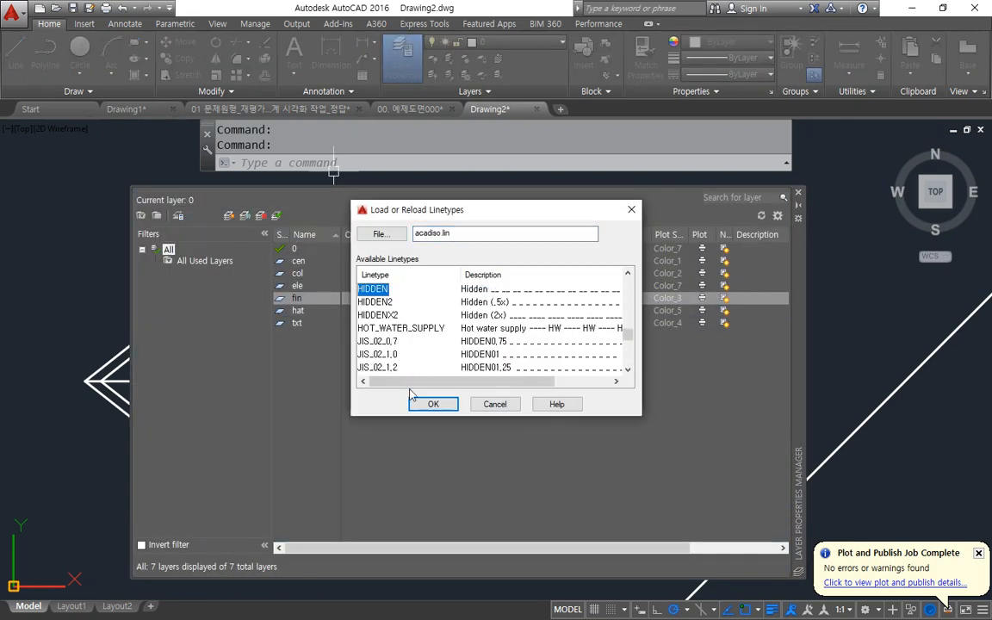
click(416, 404)
click(380, 304)
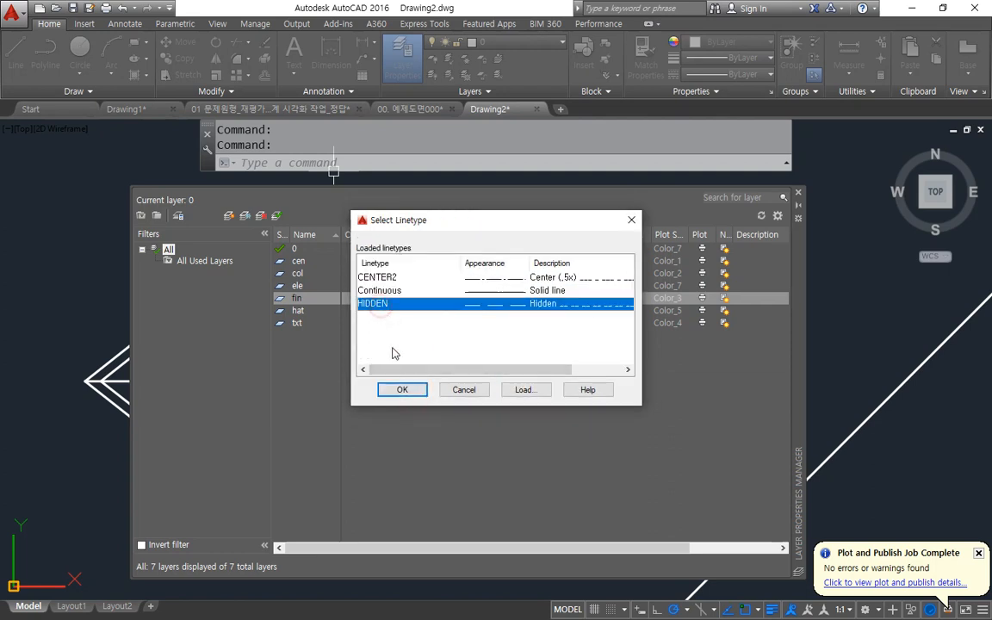
click(402, 390)
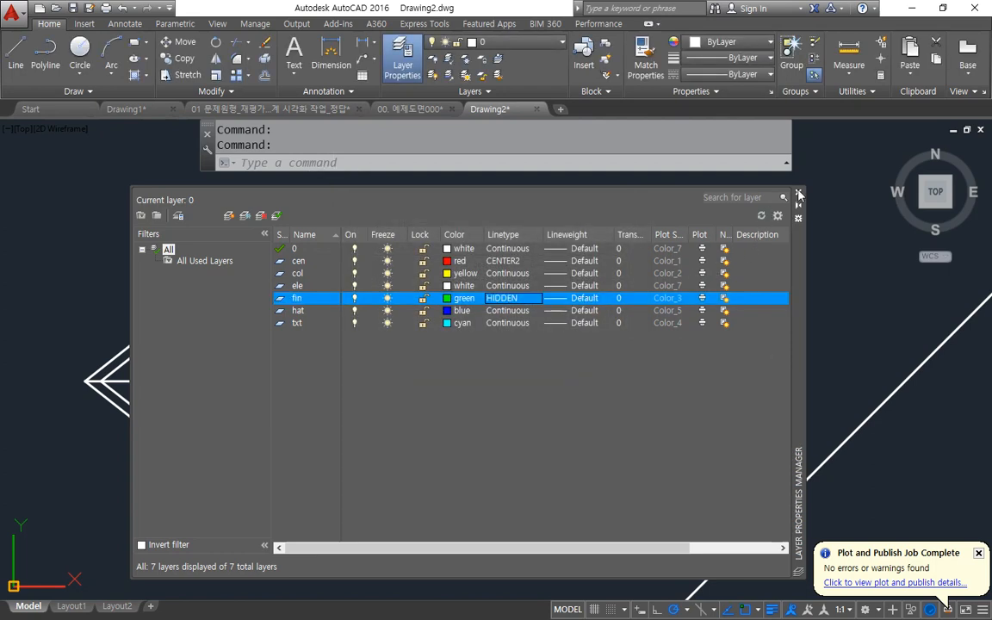
click(798, 192)
Draw two horizontal lines in the front view, one joining the shoulder points and one joining the slanted sides' lower ends.
middle_drag(349, 414, 365, 260)
scroll(363, 283, down, 2)
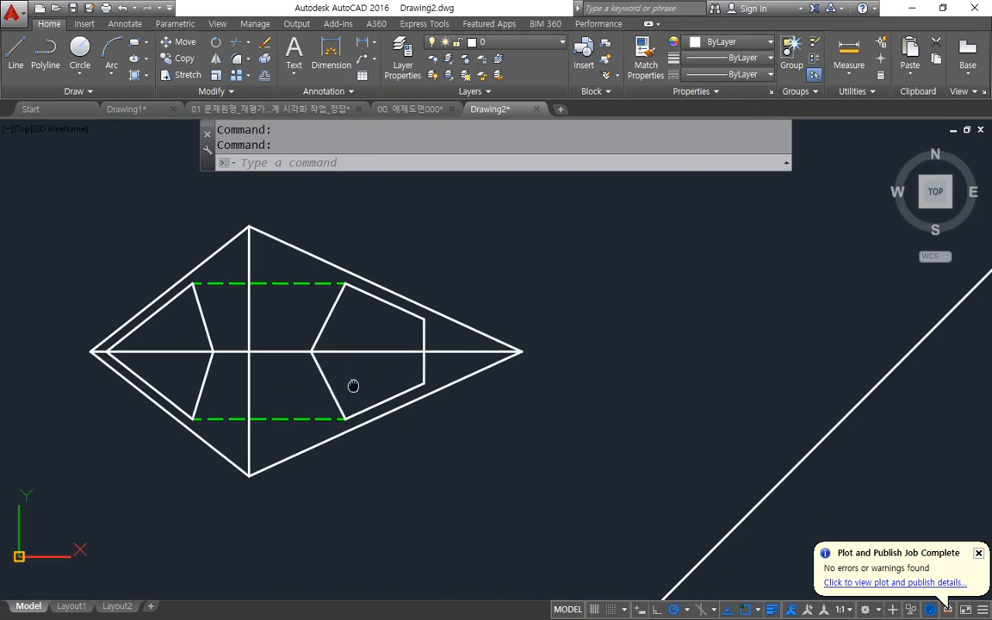
middle_drag(366, 504, 366, 262)
scroll(340, 357, up, 2)
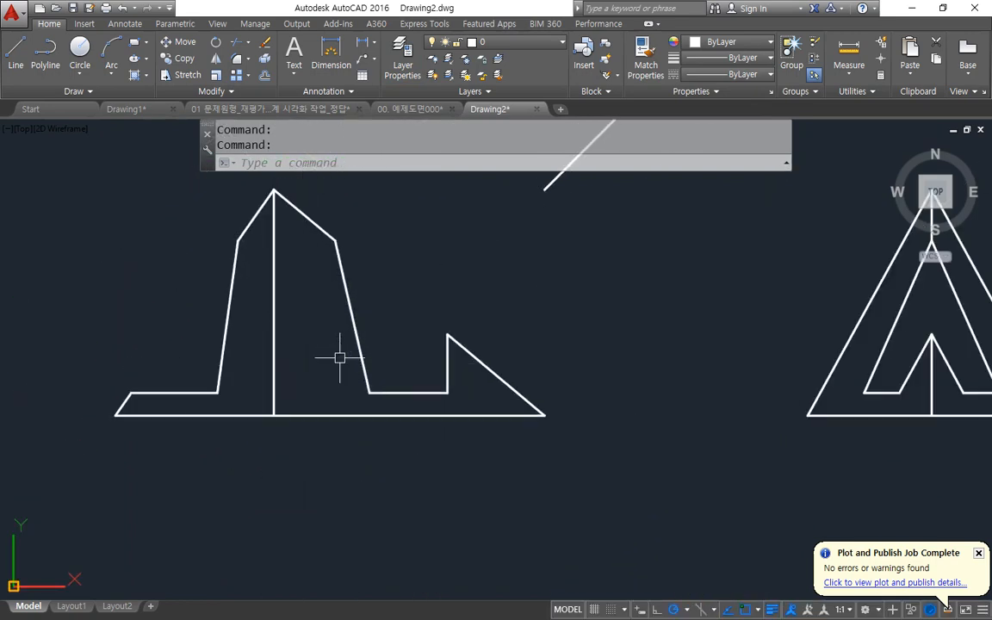
text(l)
key(Return)
click(237, 241)
click(335, 240)
key(Return)
key(Return)
click(369, 393)
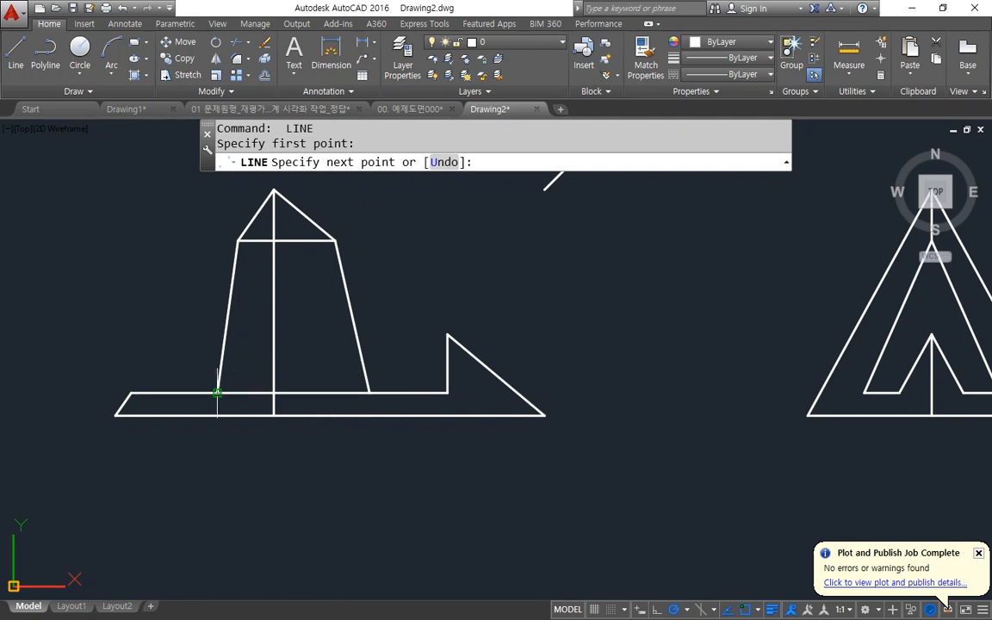
key(Return)
Move the front view's two horizontal connecting lines, at the shoulders and at the slanted sides' lower ends, to the layer fin.
click(290, 393)
click(324, 241)
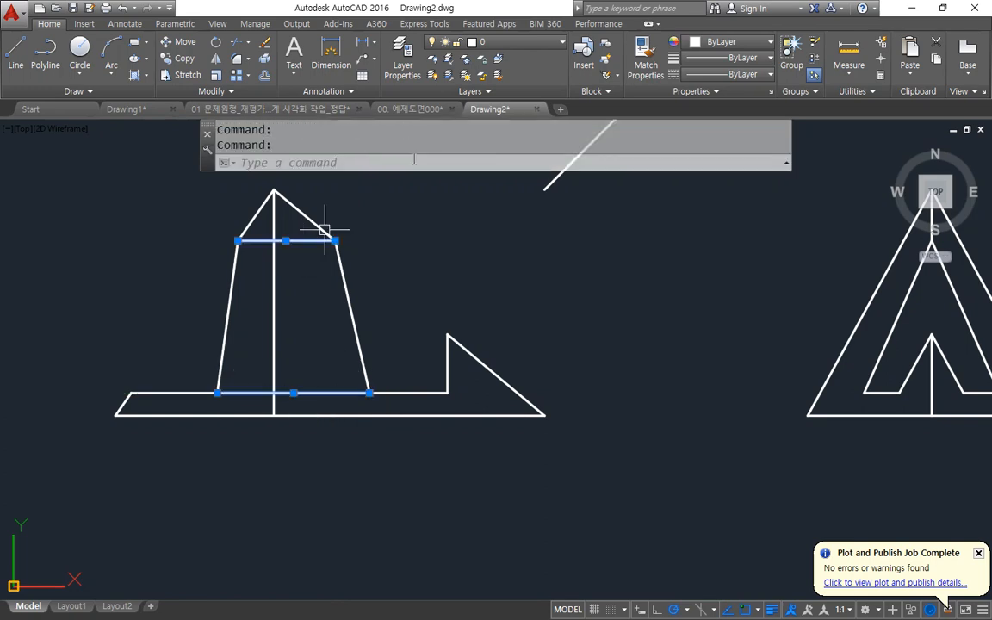
click(529, 42)
click(519, 126)
key(Escape)
Draw a horizontal line in the right view joining the lower ends of the small inner triangle's slanted sides.
middle_drag(635, 345, 23, 354)
text(l)
key(Return)
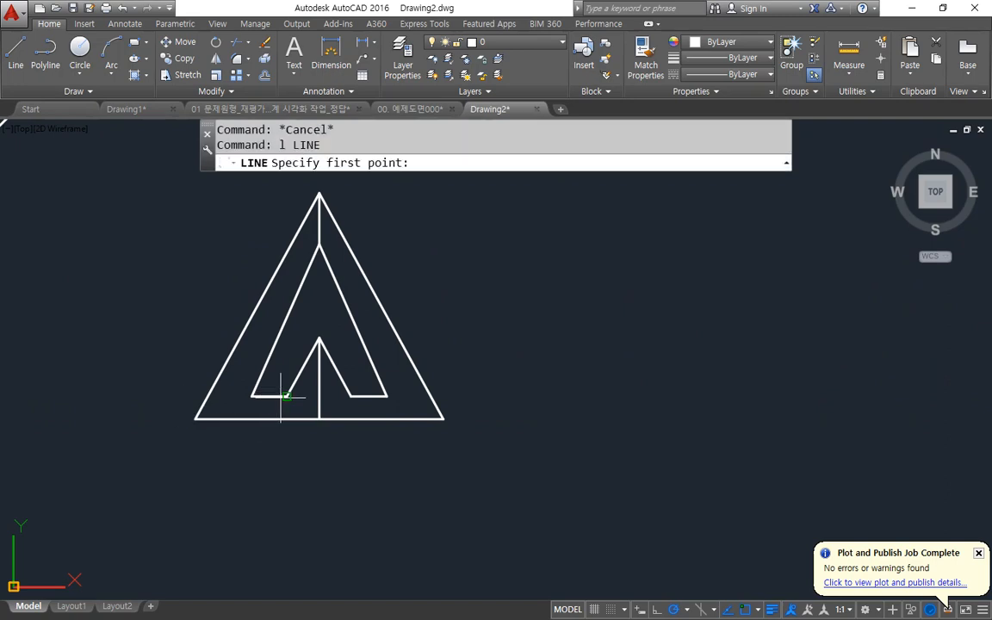
click(281, 397)
click(351, 396)
key(Return)
Move the small inner triangle's base line in the right view to the layer fin.
click(328, 397)
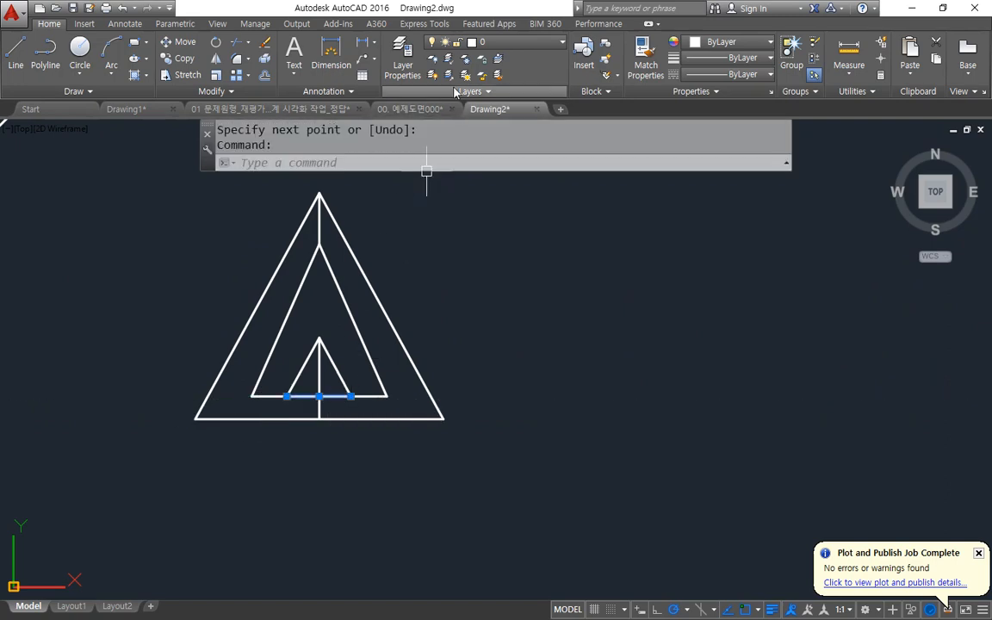
click(500, 42)
click(503, 125)
key(Escape)
scroll(244, 350, down, 6)
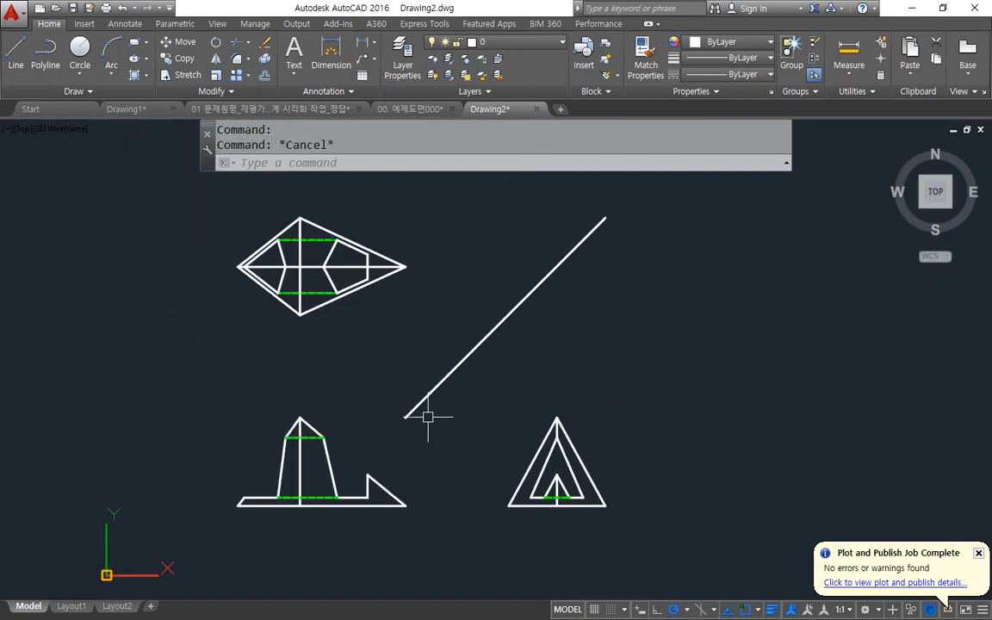
Erase the diagonal projection line between the top and right views.
click(581, 323)
click(474, 224)
text(e)
key(Return)
Trim the top view's horizontal centre line where it crosses the two inner polygon faces.
text(tr)
key(Return)
key(Return)
click(270, 266)
click(348, 264)
key(Return)
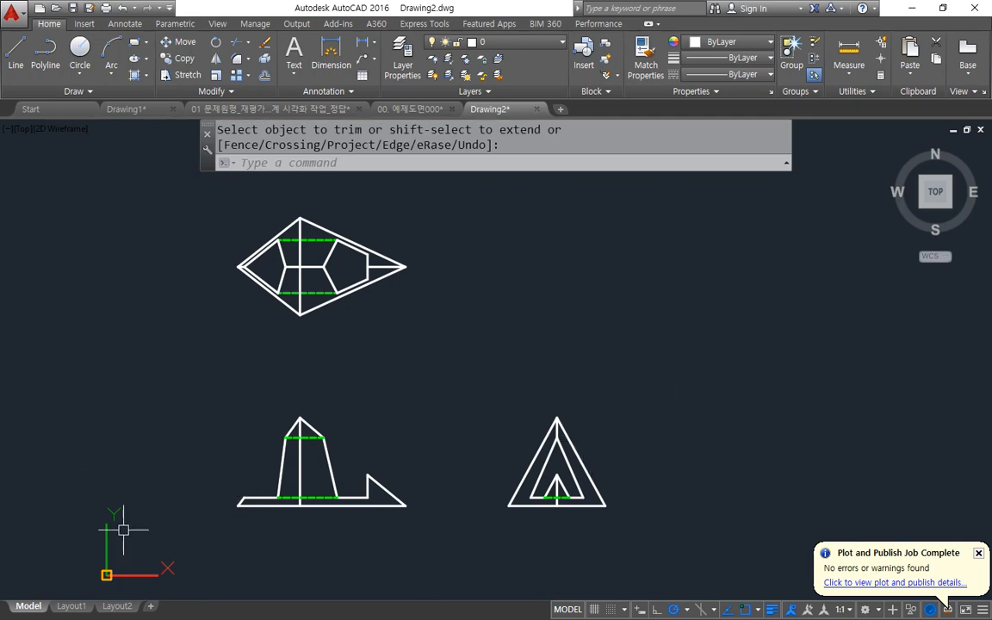
Switch to Layout1 and erase its existing viewport.
click(71, 606)
click(766, 285)
click(680, 326)
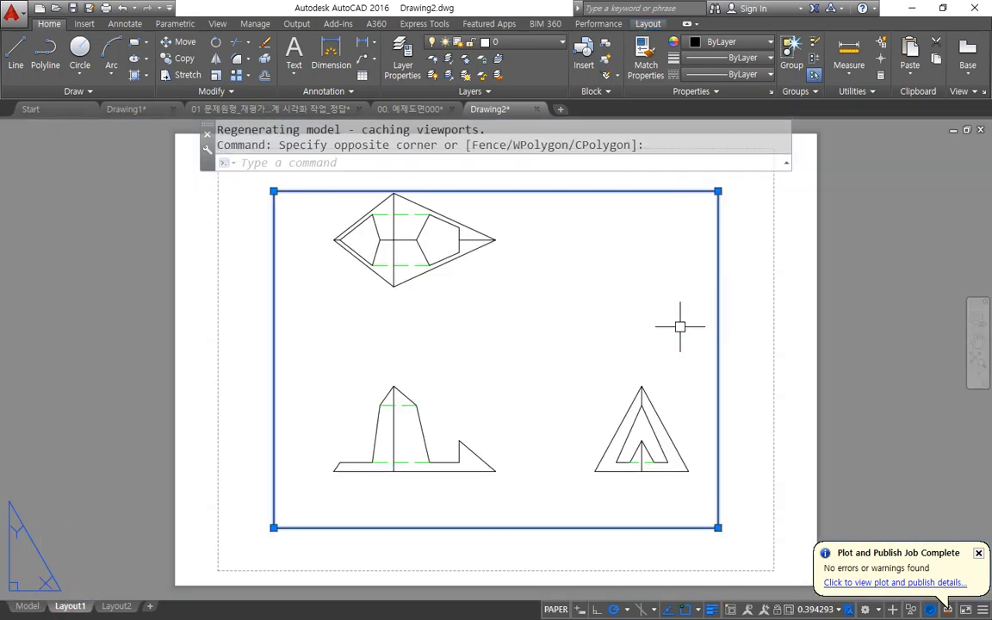
text(e)
key(Return)
Modify the Layout1 page setup to use the monochrome.ctb plot style table and the Adobe PDF plotter.
right_click(80, 609)
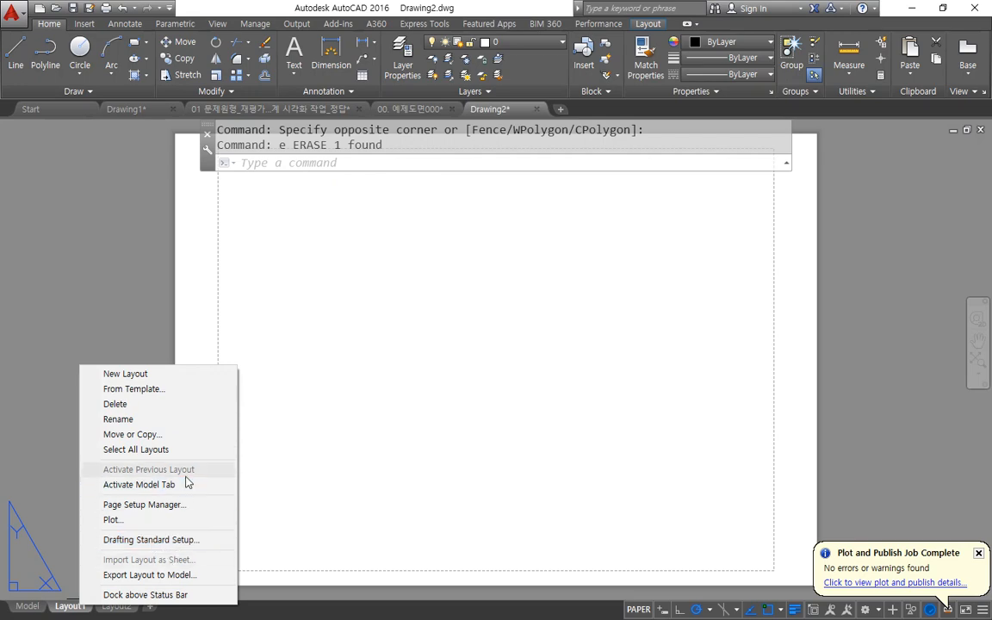
click(177, 506)
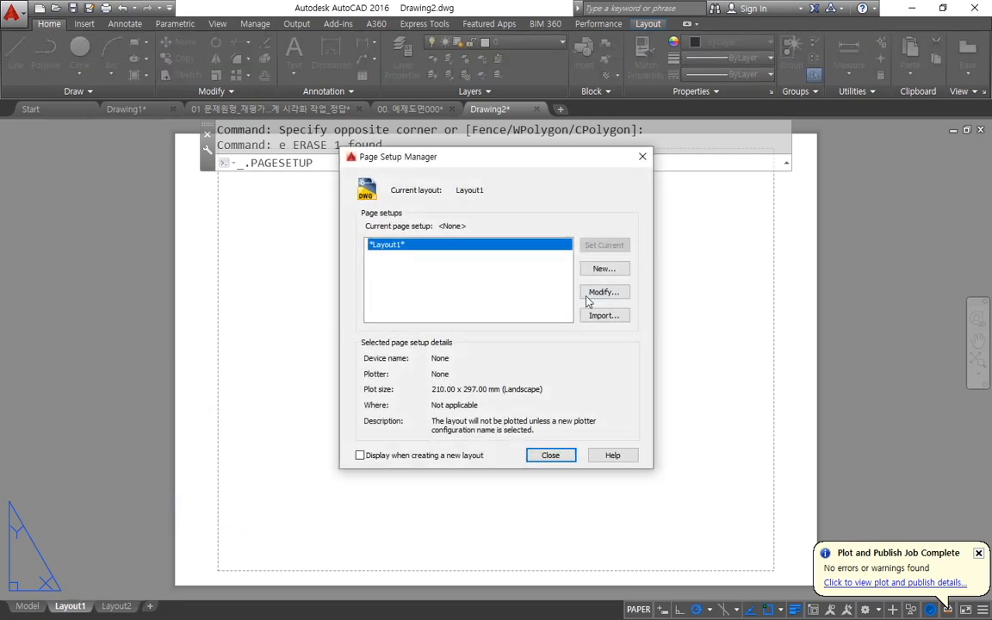
click(603, 293)
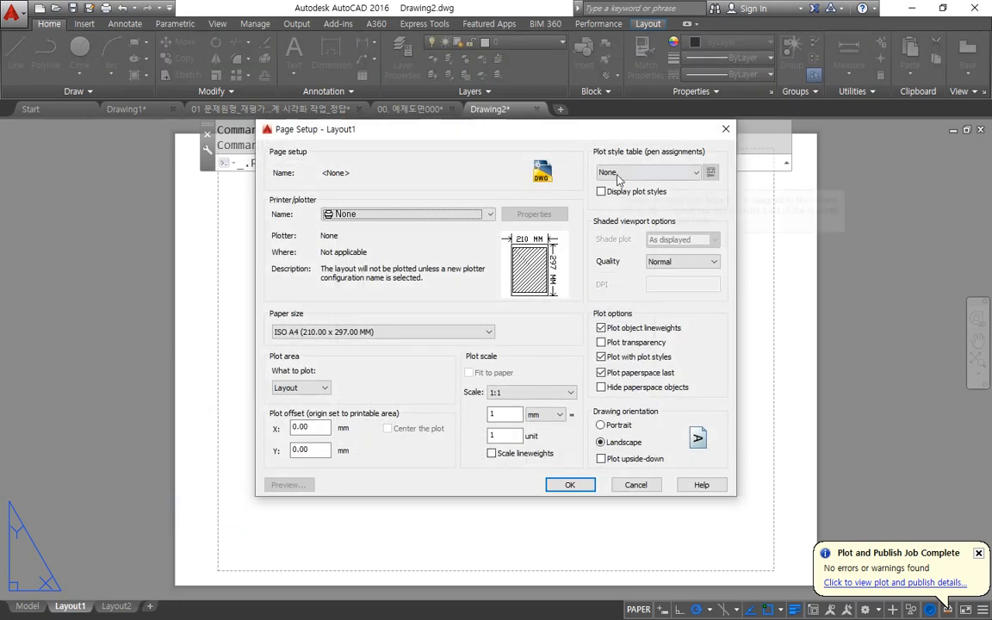
click(617, 174)
click(628, 246)
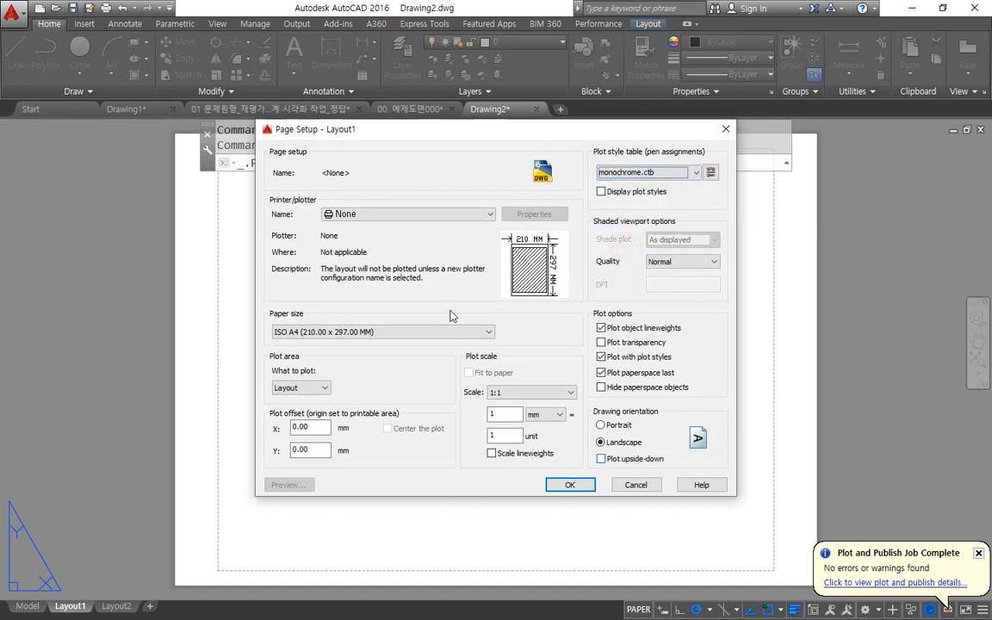
click(408, 217)
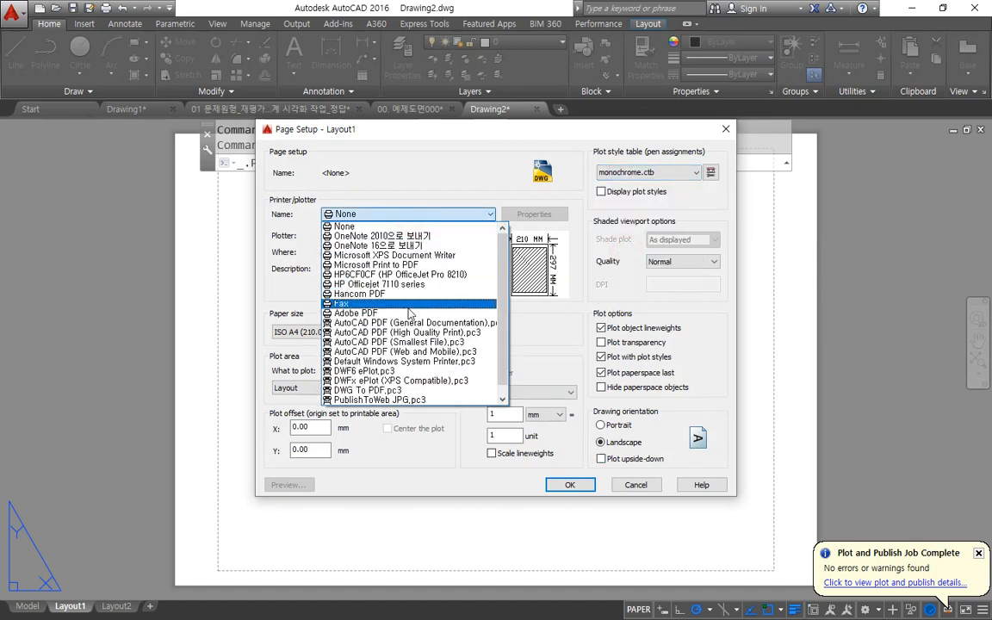
click(410, 313)
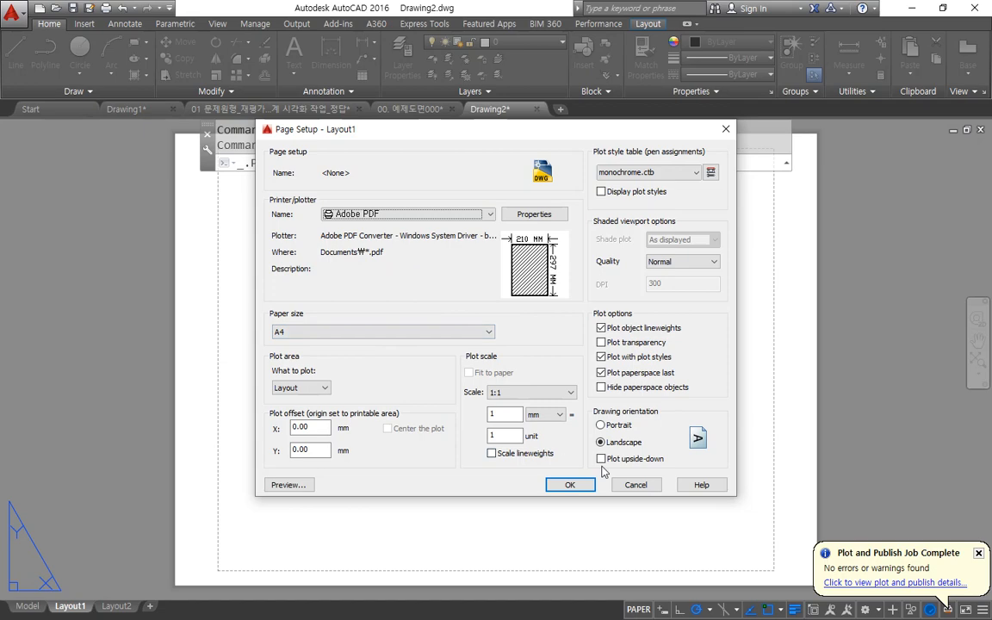
click(571, 484)
click(537, 459)
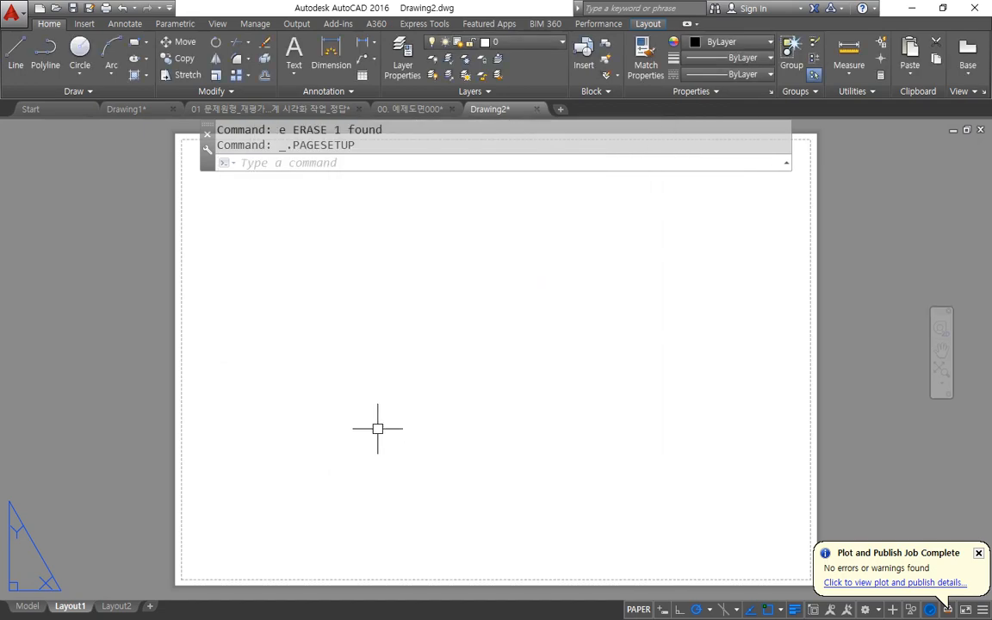
Create four viewports with MVIEW, fitted to the printable area of the sheet.
text(mv)
key(Return)
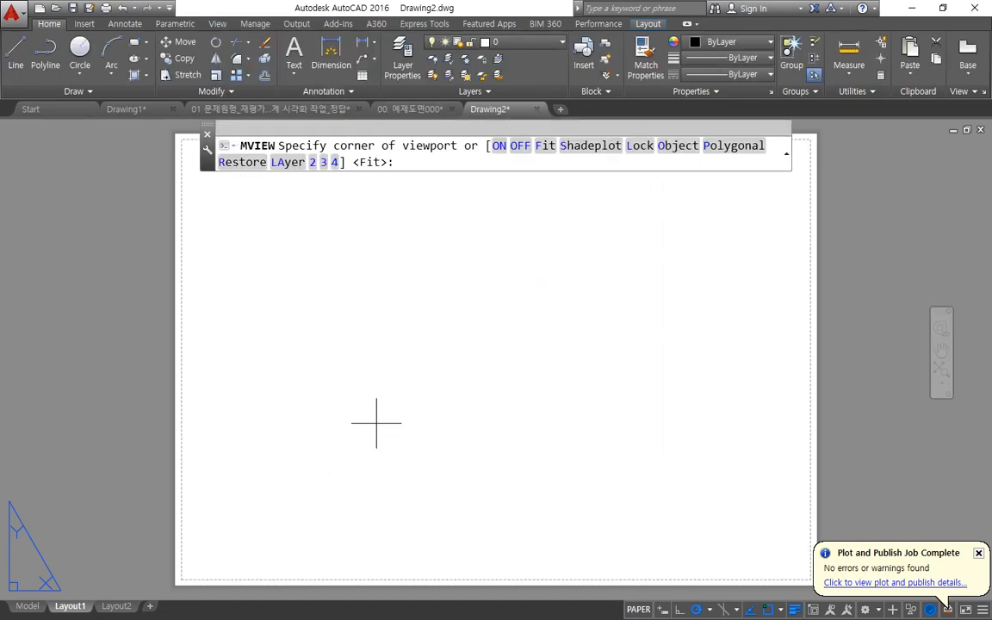
text(4)
key(Return)
Erase the upper-right viewport.
key(Return)
scroll(567, 407, up, 2)
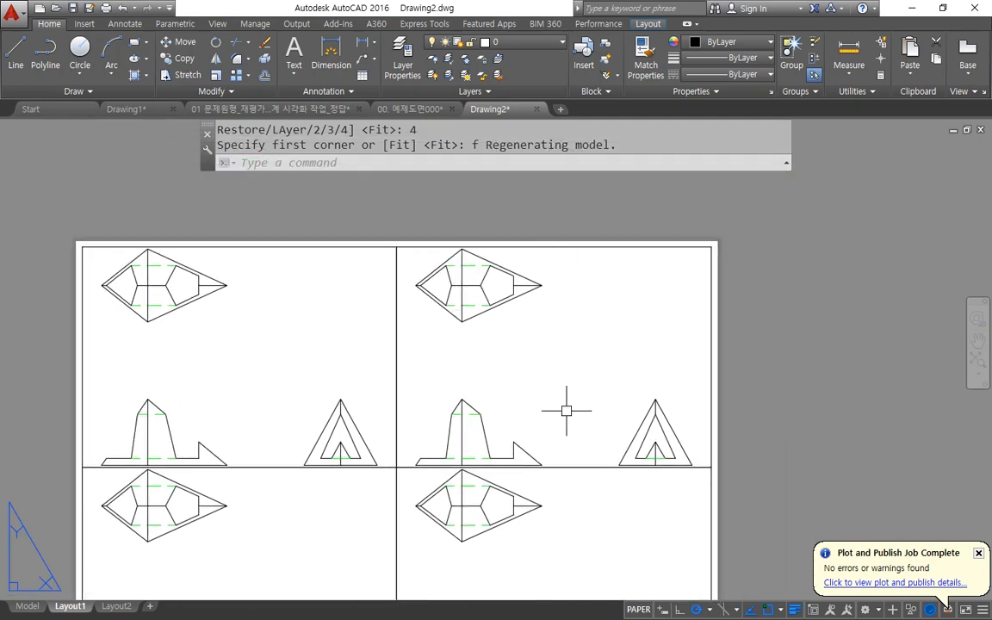
click(699, 246)
text(e)
key(Return)
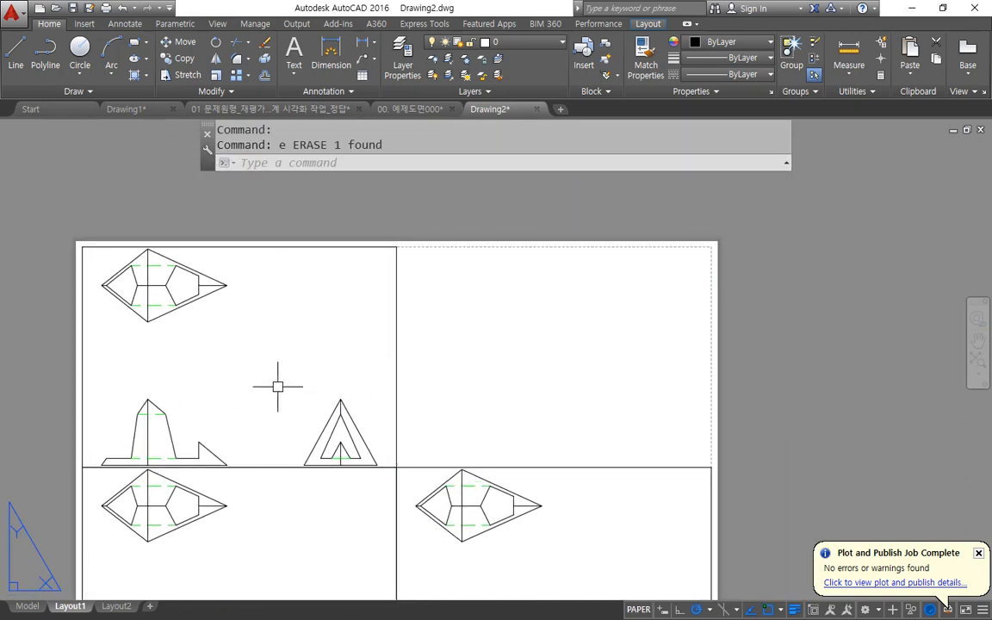
Shift the model inside the three viewports to show the top, front and right views respectively, and return to paper space.
scroll(308, 395, down, 2)
mouse_move(307, 395)
middle_down()
mouse_move(287, 310)
mouse_move(237, 306)
mouse_move(264, 351)
middle_up()
double_click(290, 318)
click(274, 454)
mouse_move(238, 477)
middle_down()
mouse_move(251, 434)
mouse_move(268, 437)
middle_up()
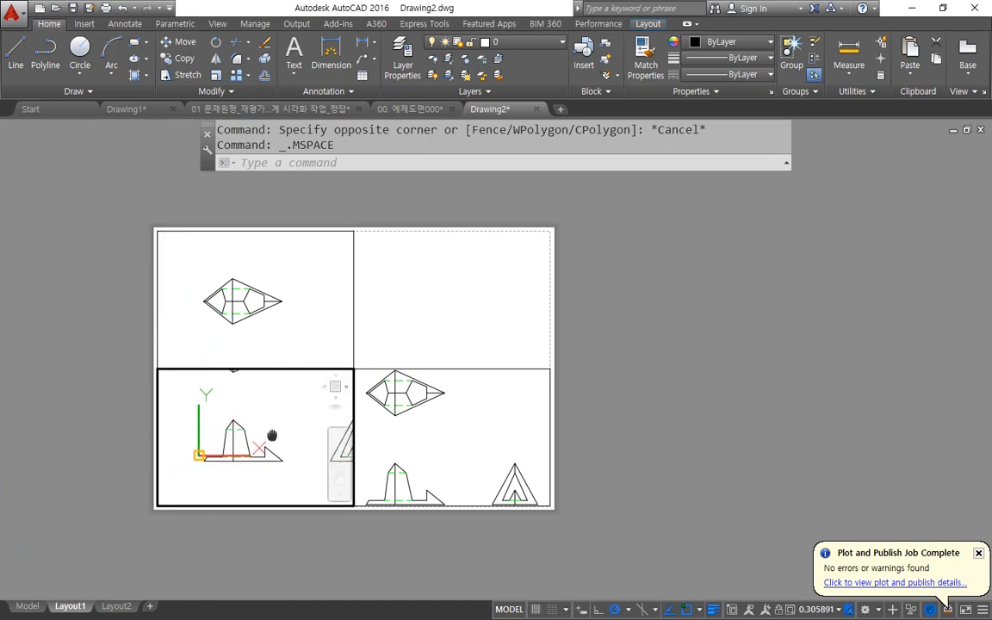
click(483, 458)
middle_drag(454, 459, 415, 411)
double_click(747, 420)
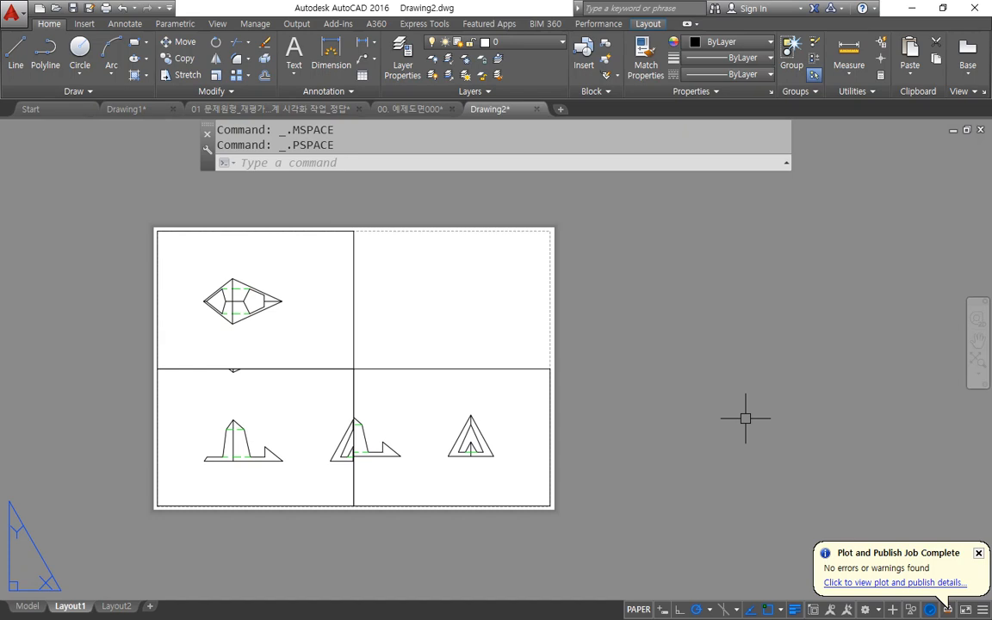
Scale all three viewports uniformly with MVSETUP to 1 paper space unit per 2 model space units.
text(MVSETu)
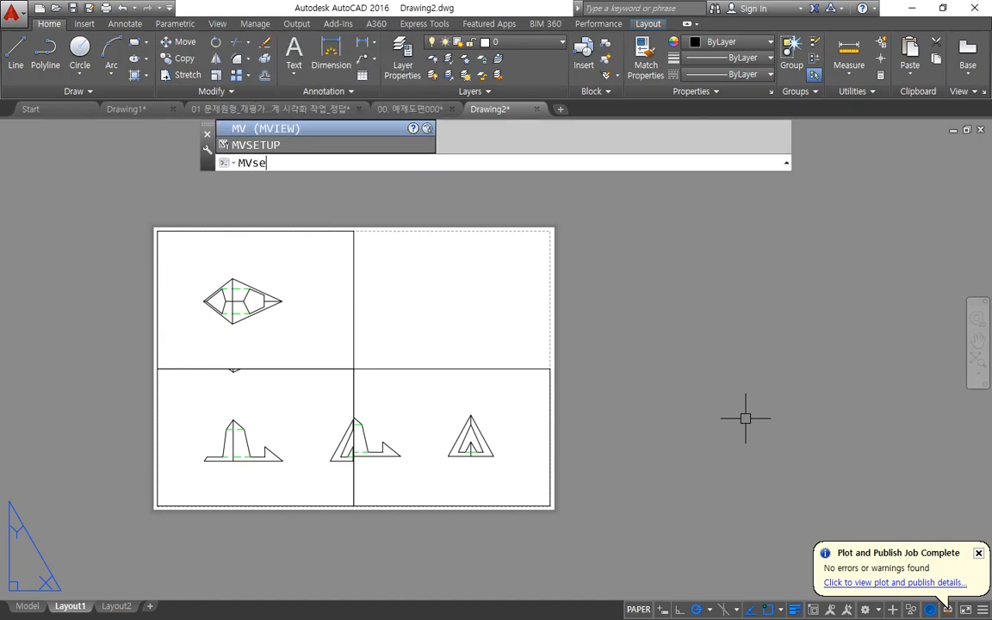
text(p)
key(Return)
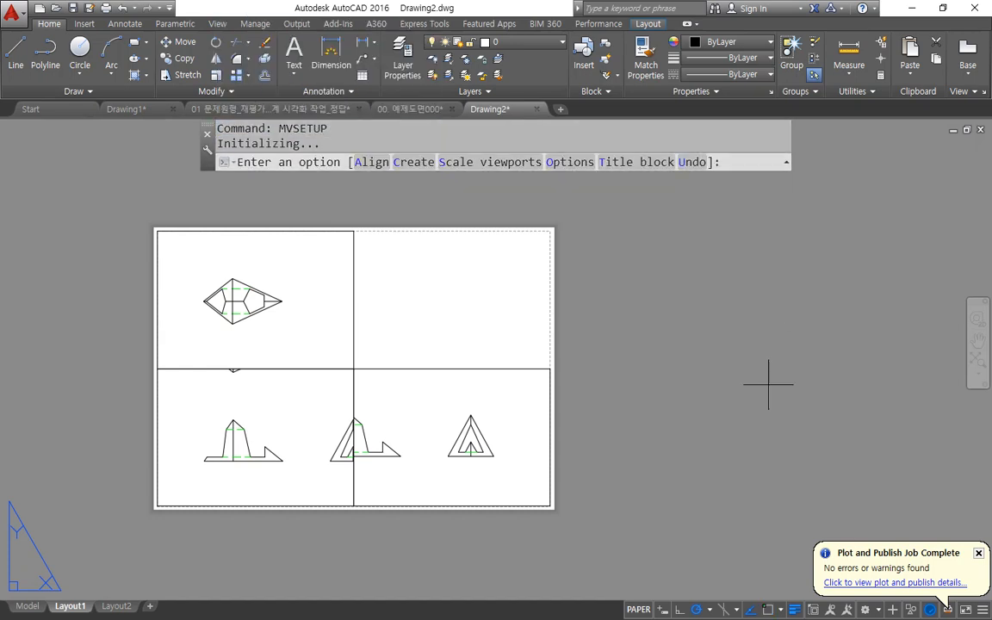
click(514, 162)
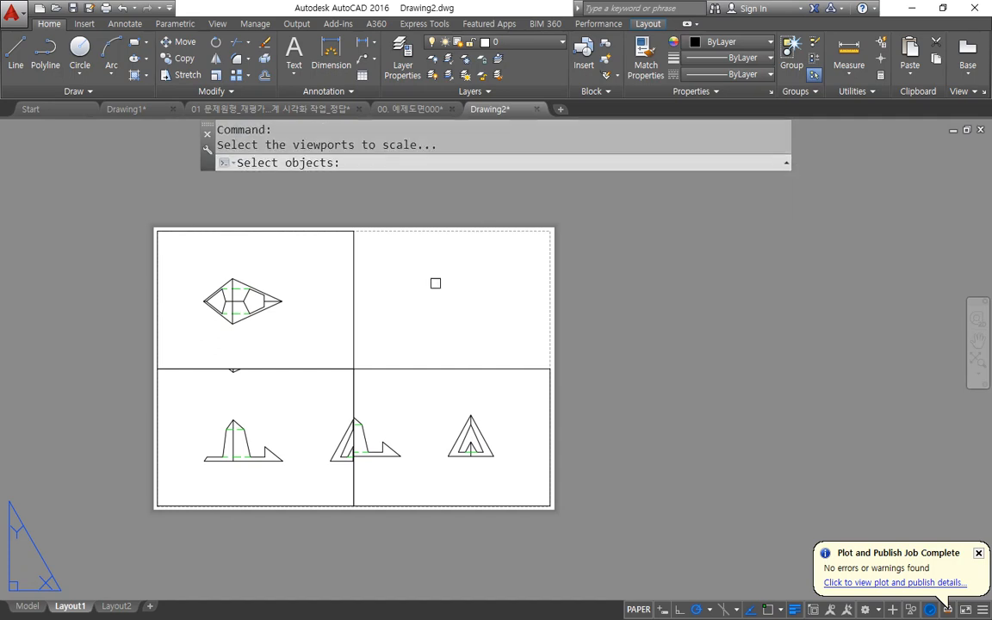
click(391, 336)
click(338, 379)
key(Return)
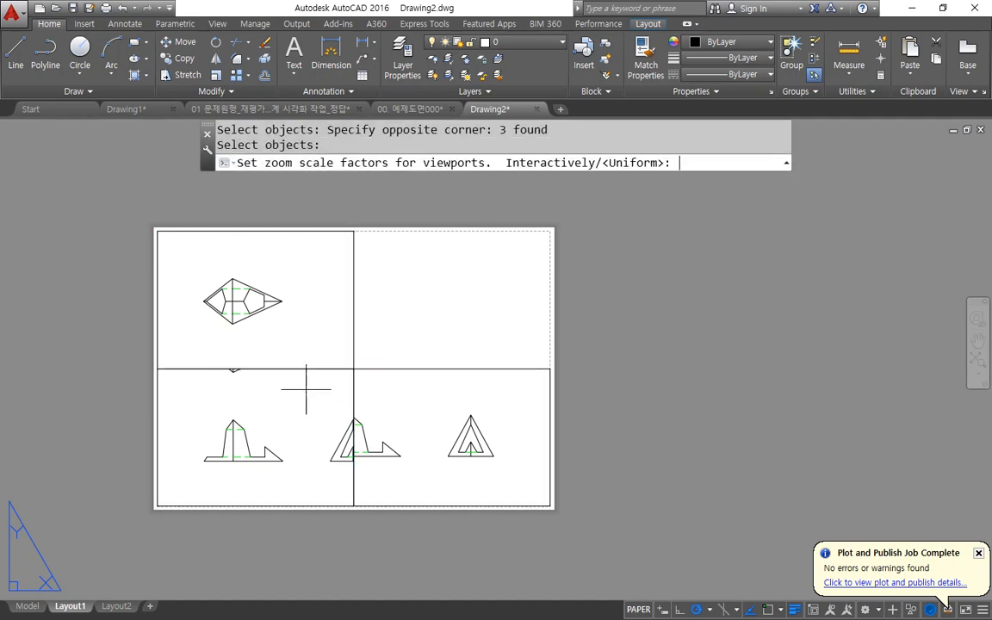
key(Return)
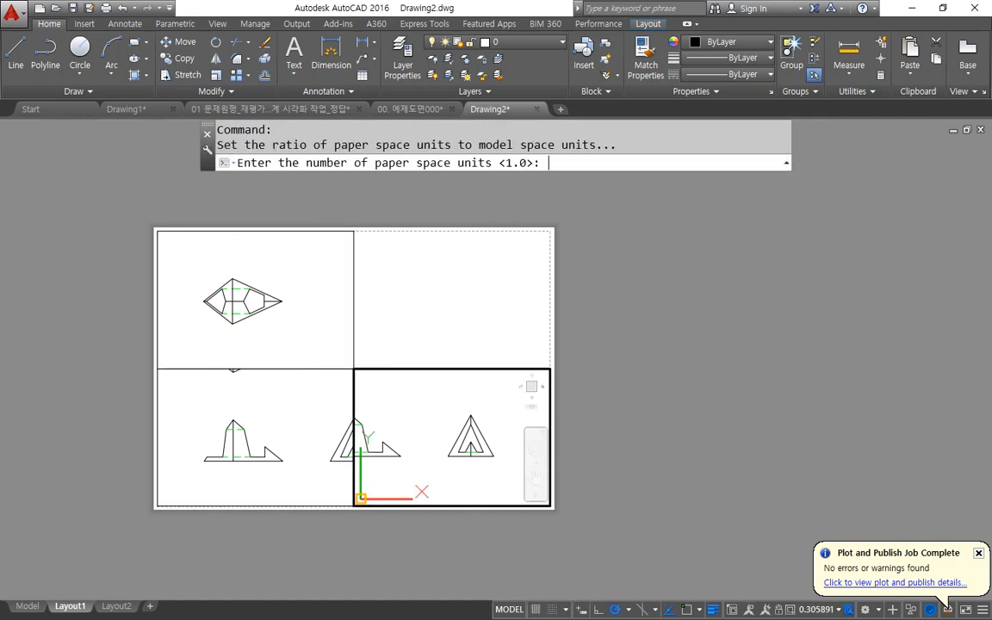
key(Return)
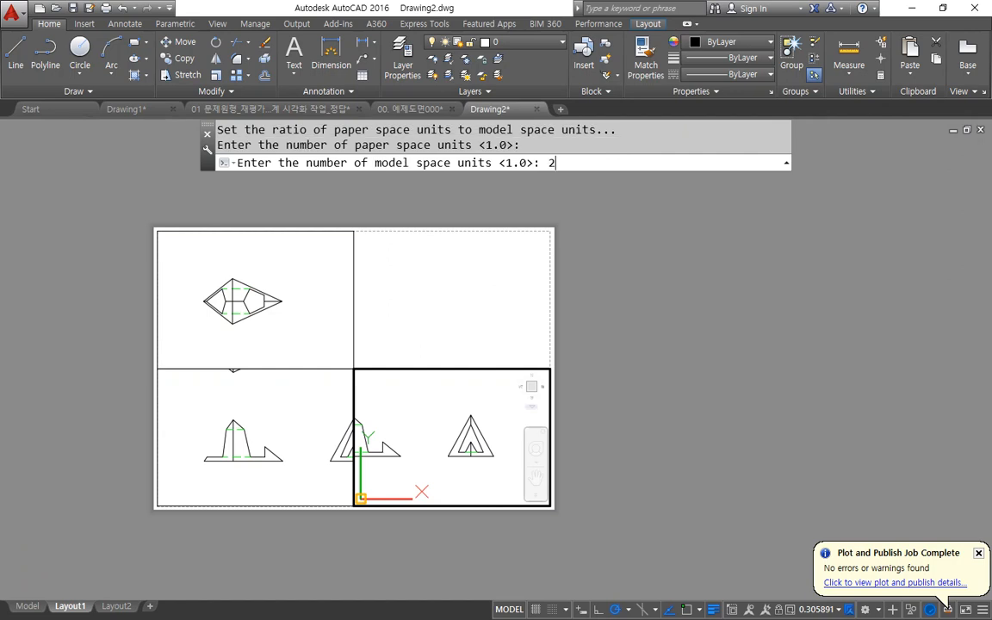
text(2)
key(Return)
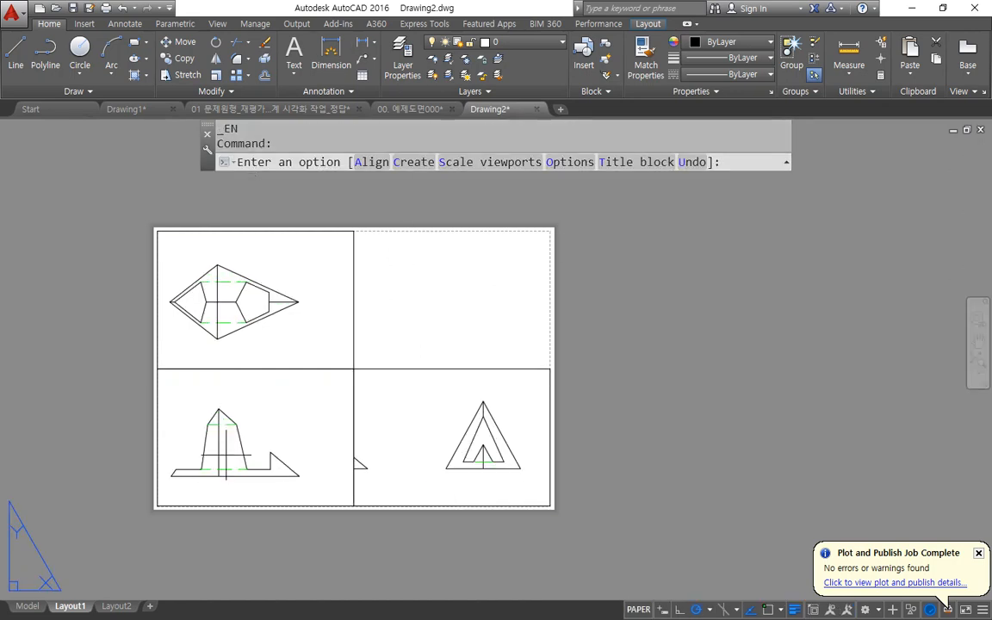
key(Escape)
key(Escape)
Reposition the top, front and right views inside their viewports so that neighbouring views do not show.
click(278, 394)
double_click(278, 393)
mouse_move(275, 412)
middle_down()
mouse_move(257, 414)
mouse_move(270, 402)
middle_up()
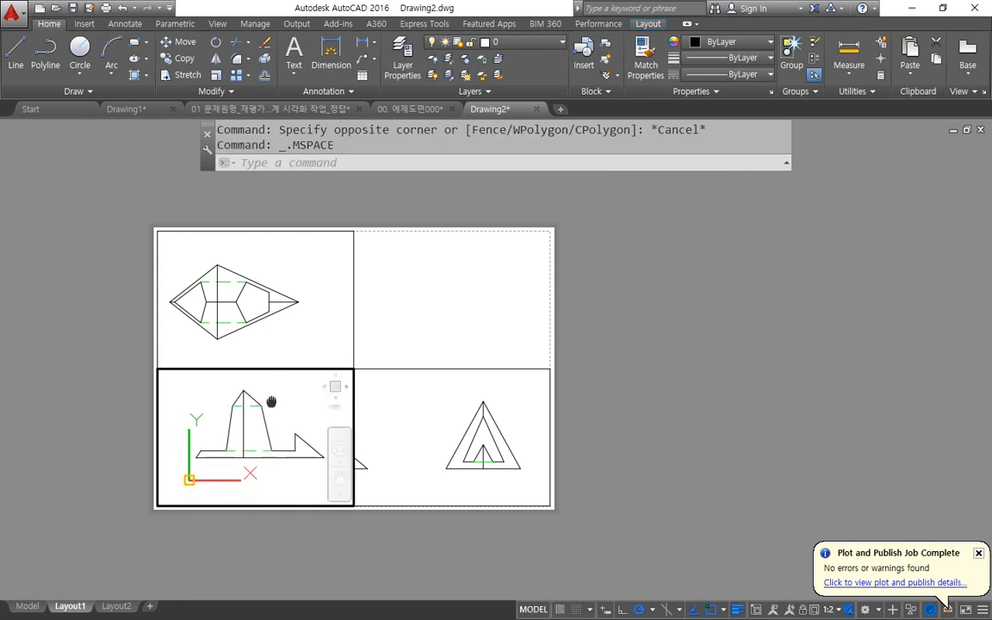
click(271, 353)
mouse_move(266, 338)
middle_down()
mouse_move(281, 337)
mouse_move(262, 331)
middle_up()
click(445, 430)
middle_drag(447, 432, 429, 451)
click(298, 329)
middle_drag(290, 328, 279, 327)
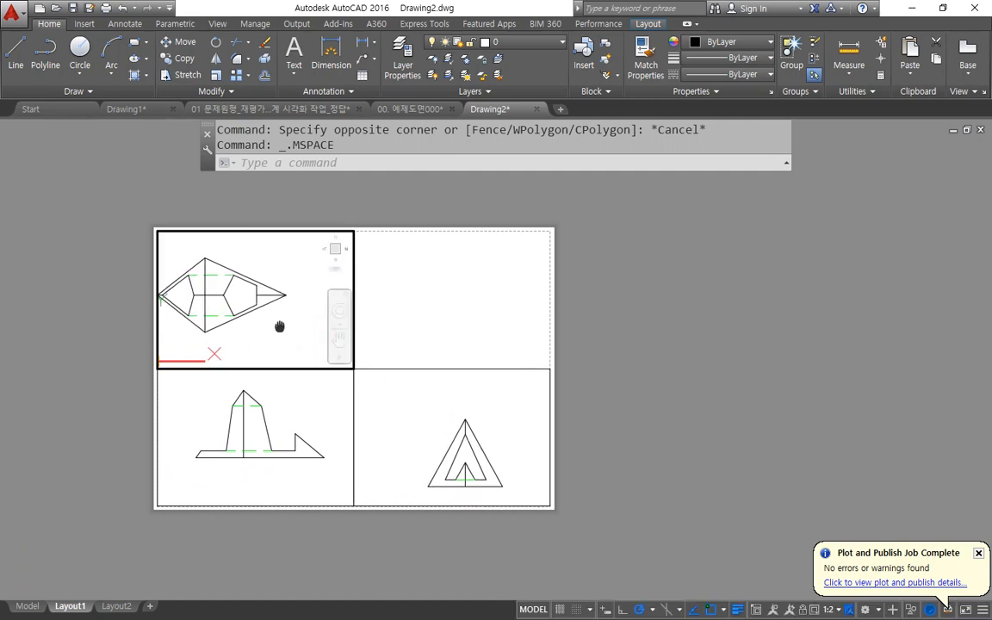
click(290, 383)
middle_drag(272, 395, 277, 399)
mouse_move(256, 545)
mouse_down()
mouse_move(144, 418)
mouse_move(370, 421)
mouse_move(228, 549)
mouse_up()
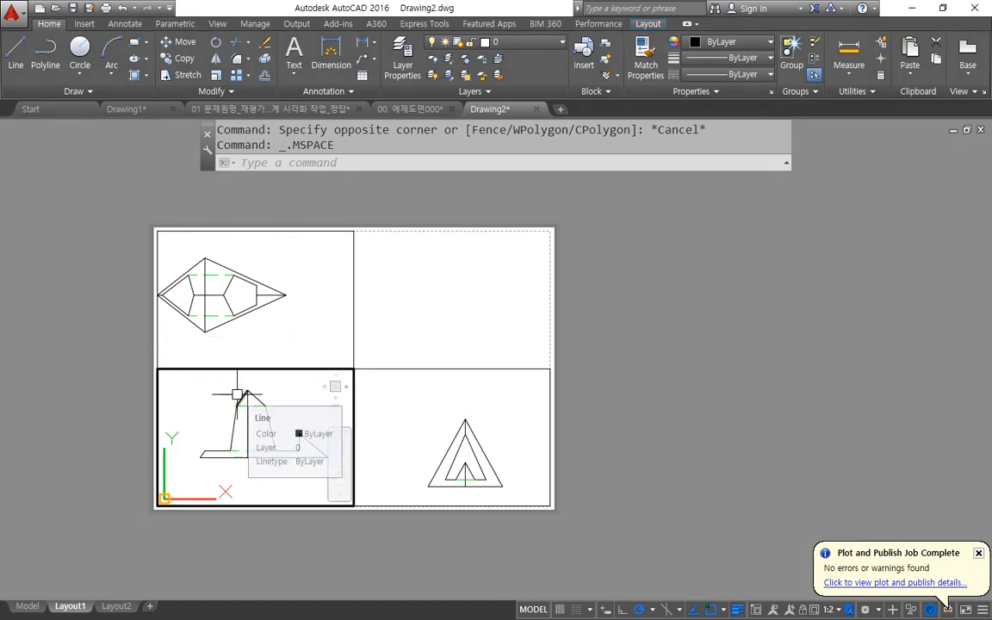
Align the right view horizontally with the front view using MVSETUP, matching endpoints on their base lines.
text(j)
key(BackSpace)
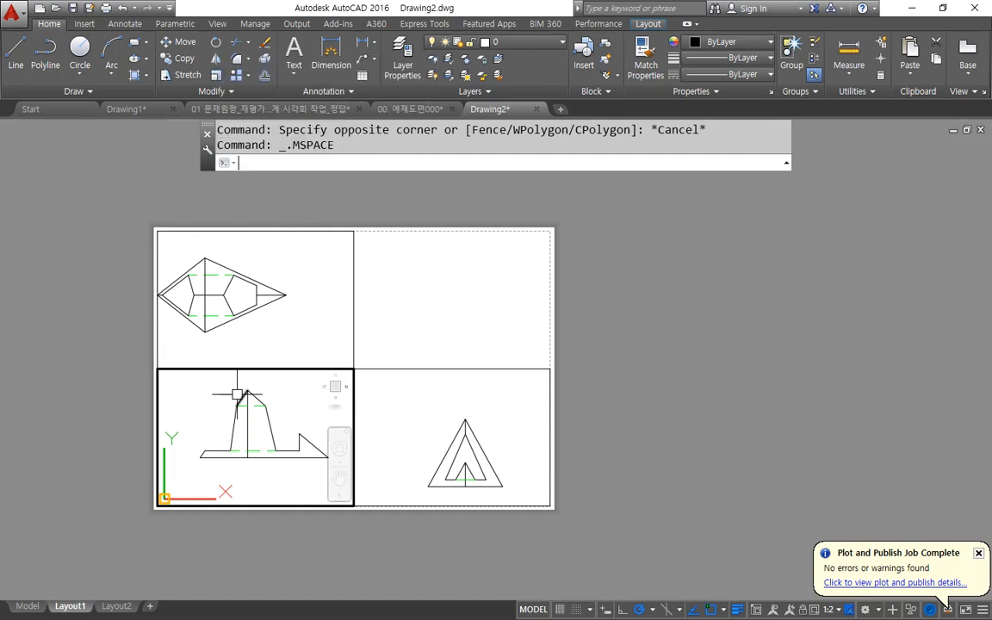
text(mvsetup)
key(Return)
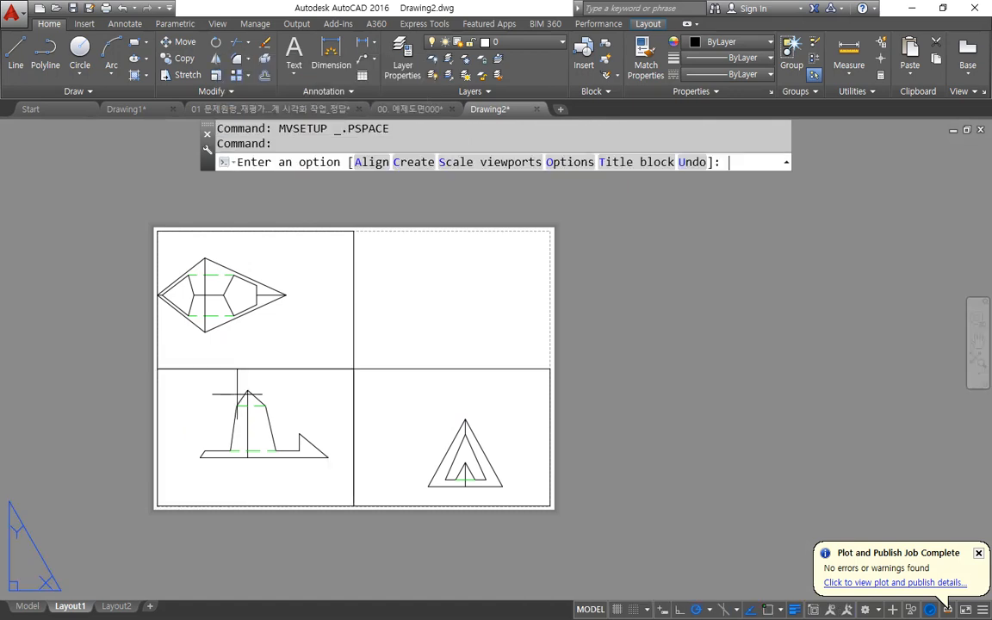
mouse_move(390, 187)
mouse_down()
mouse_move(336, 136)
mouse_move(388, 191)
mouse_up()
key(Escape)
click(381, 164)
drag(396, 176, 556, 177)
mouse_move(260, 219)
mouse_down()
mouse_move(260, 489)
mouse_move(276, 464)
mouse_up()
drag(250, 242, 272, 242)
mouse_move(293, 435)
mouse_down()
mouse_move(424, 435)
mouse_move(410, 452)
mouse_move(293, 440)
mouse_move(302, 454)
mouse_up()
key(Escape)
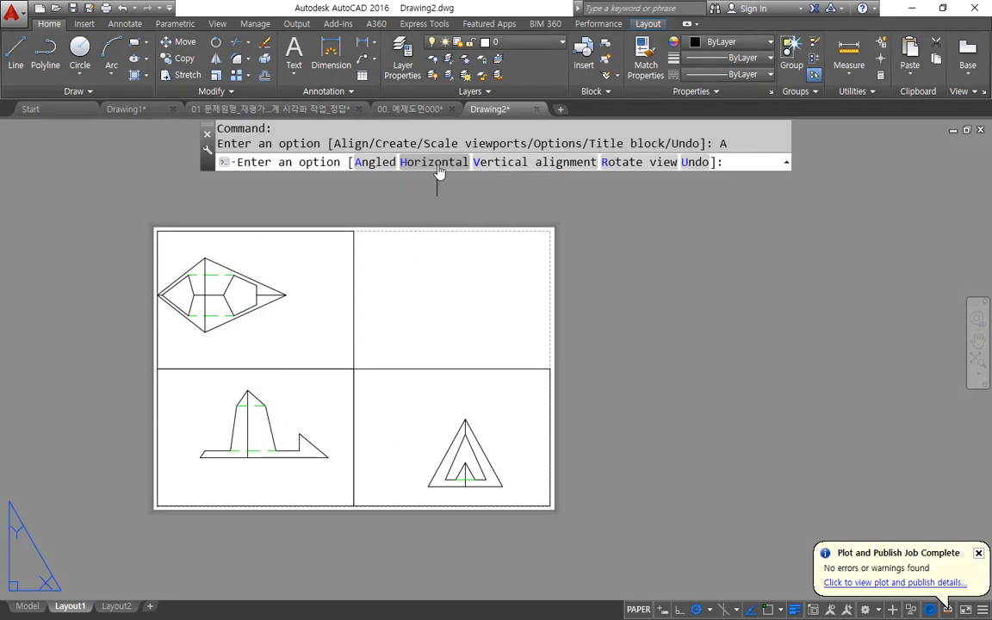
click(436, 164)
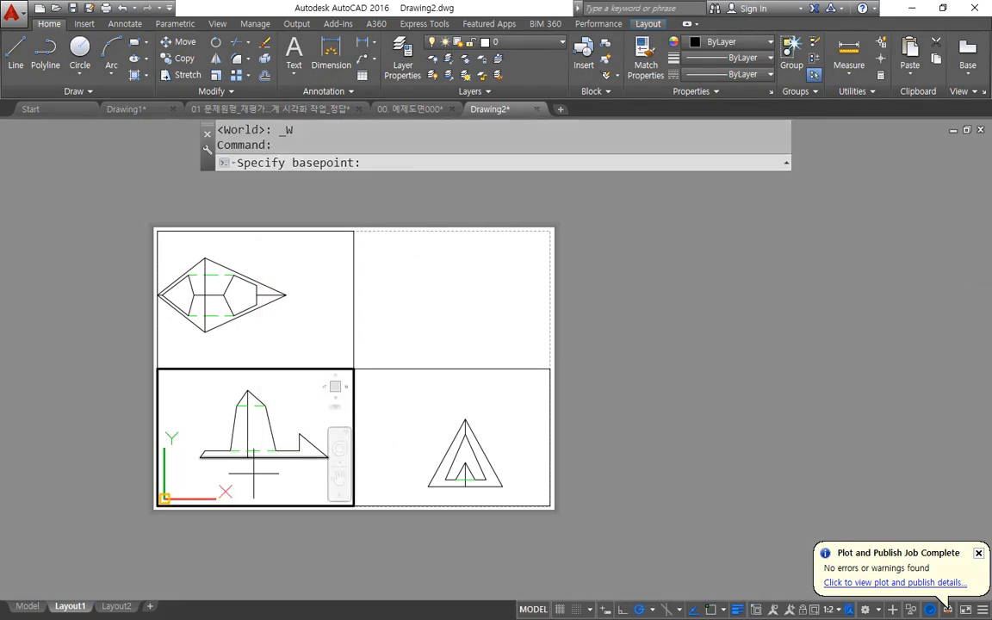
text(end)
key(Return)
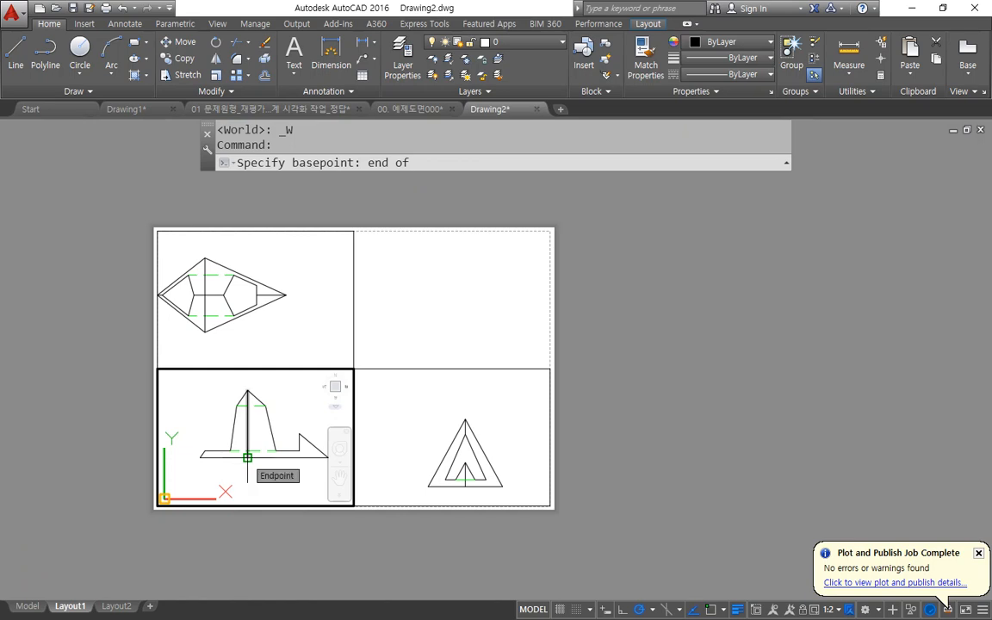
click(247, 457)
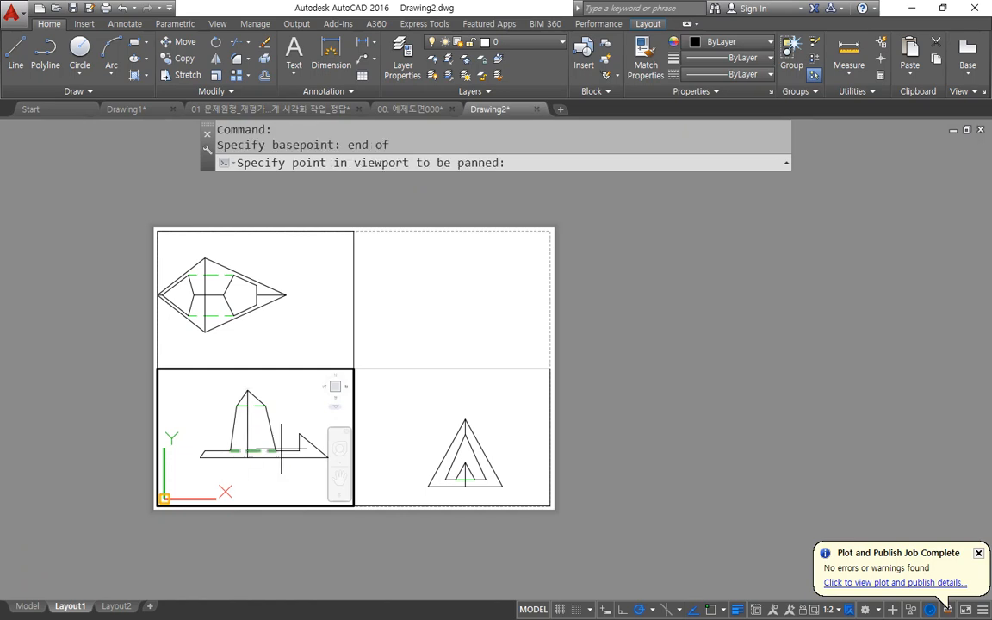
click(430, 423)
text(end)
key(Return)
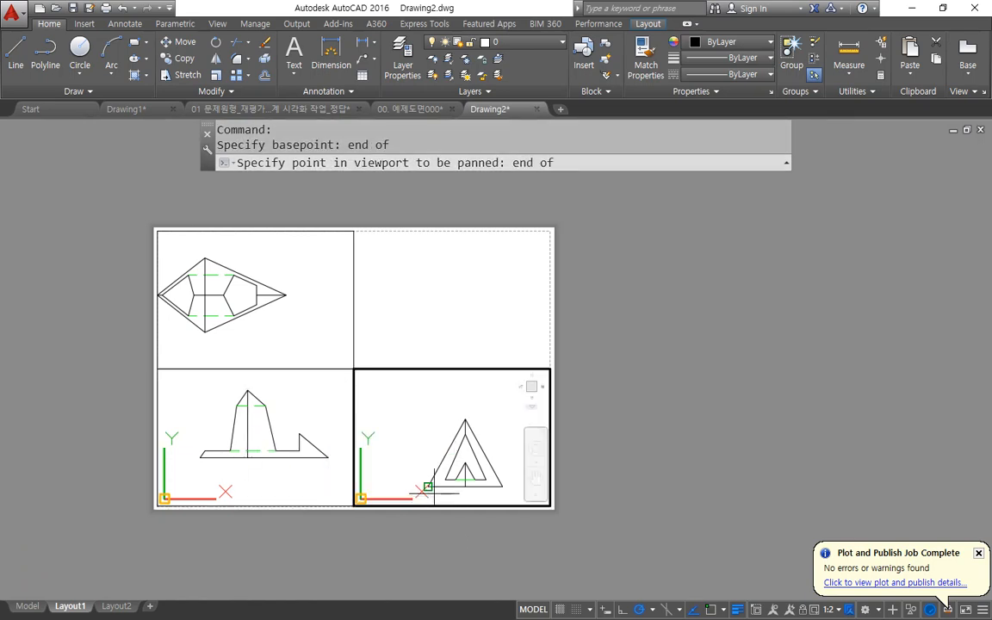
click(433, 488)
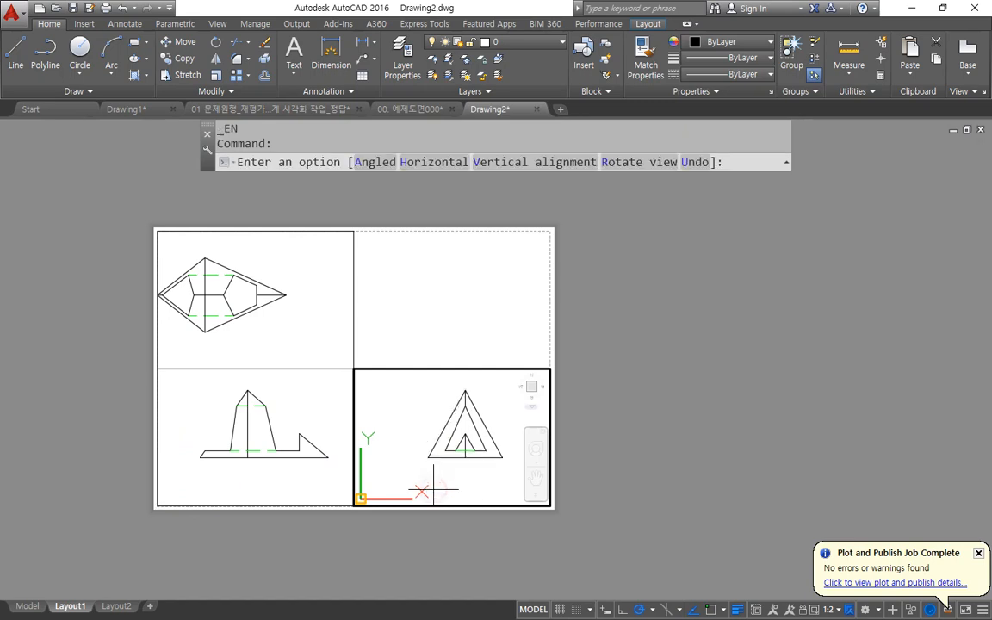
Align the top view vertically with the front view by endpoints on their central lines, and return to paper space.
click(310, 386)
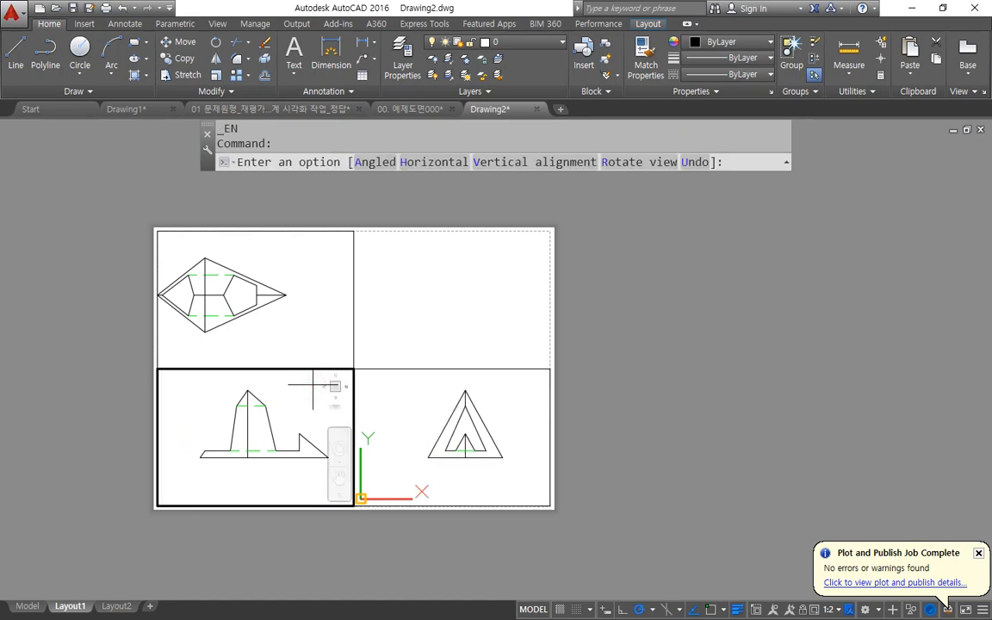
text(h)
key(Return)
text(en)
key(Return)
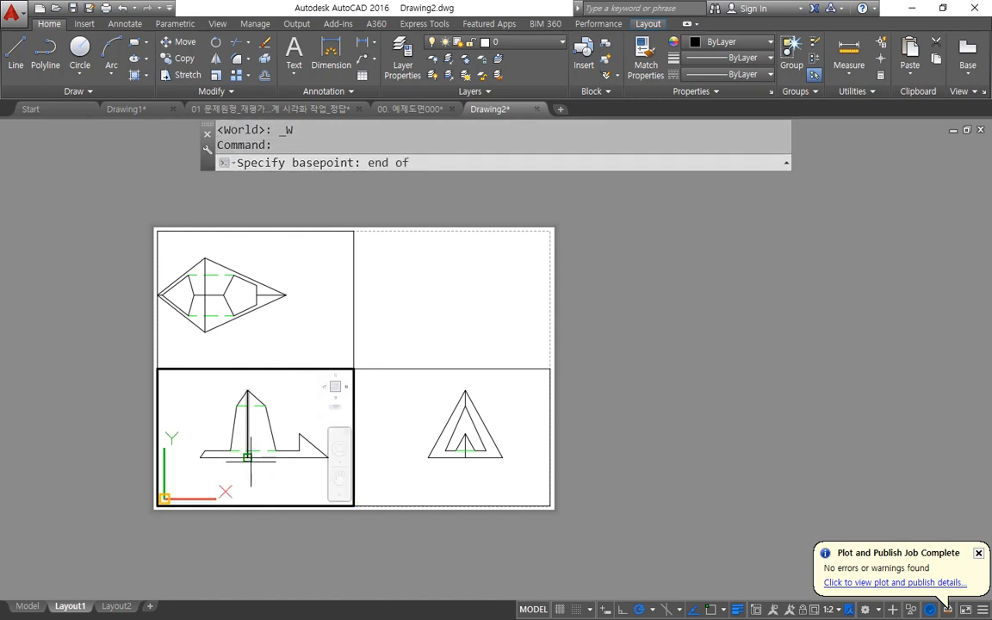
click(250, 392)
click(257, 353)
text(en)
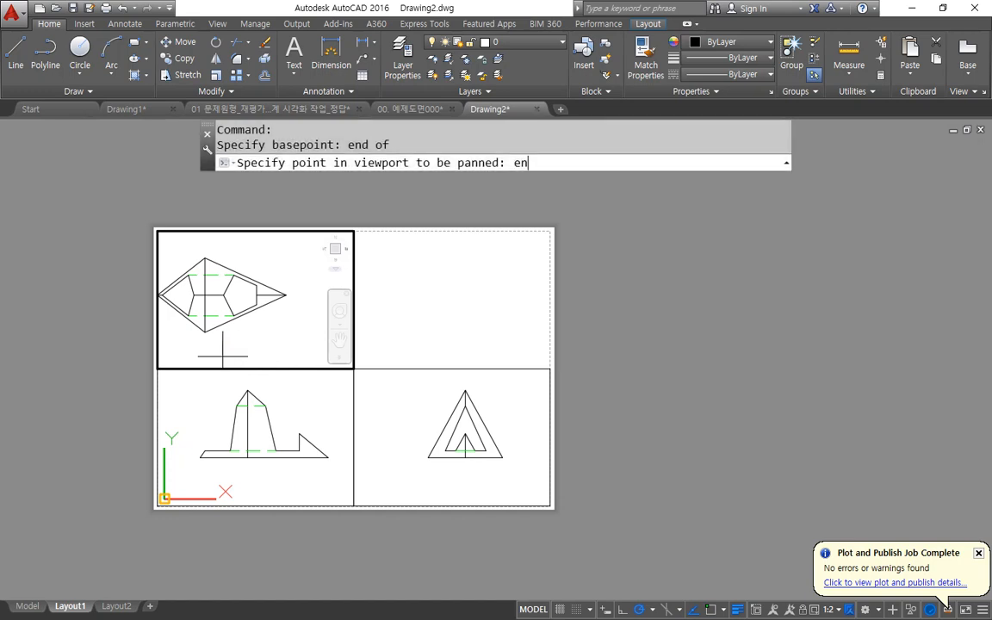
key(Return)
click(205, 332)
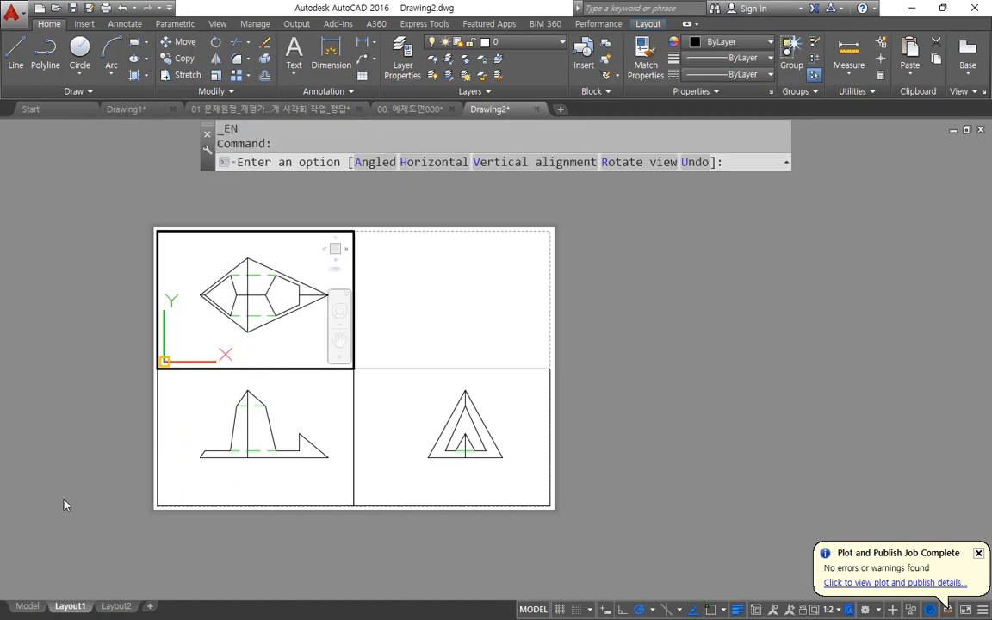
key(Escape)
key(Escape)
key(Escape)
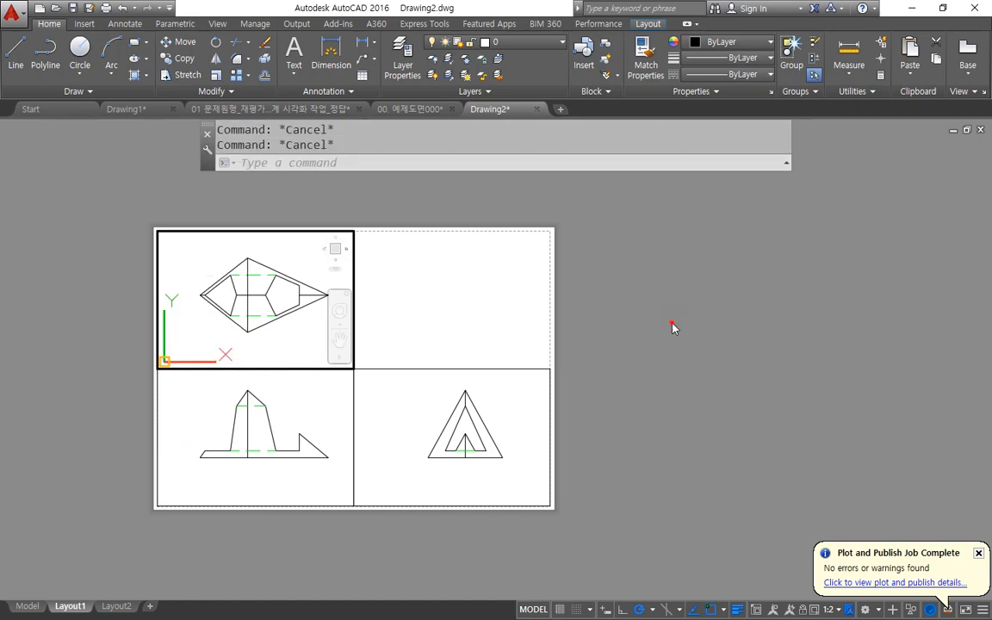
double_click(708, 379)
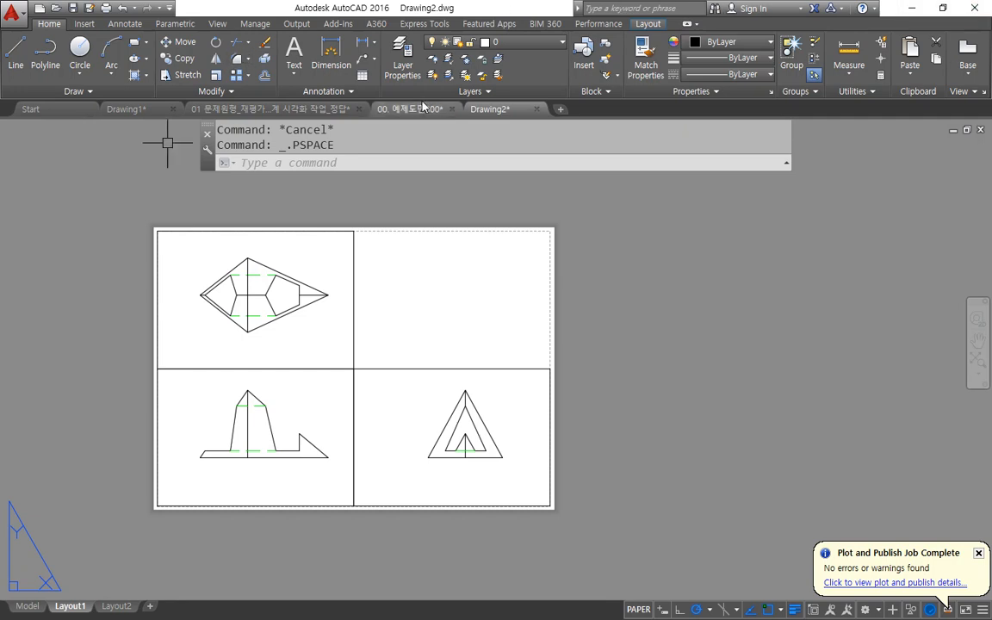
Create a new layer named mv and freeze it.
click(411, 61)
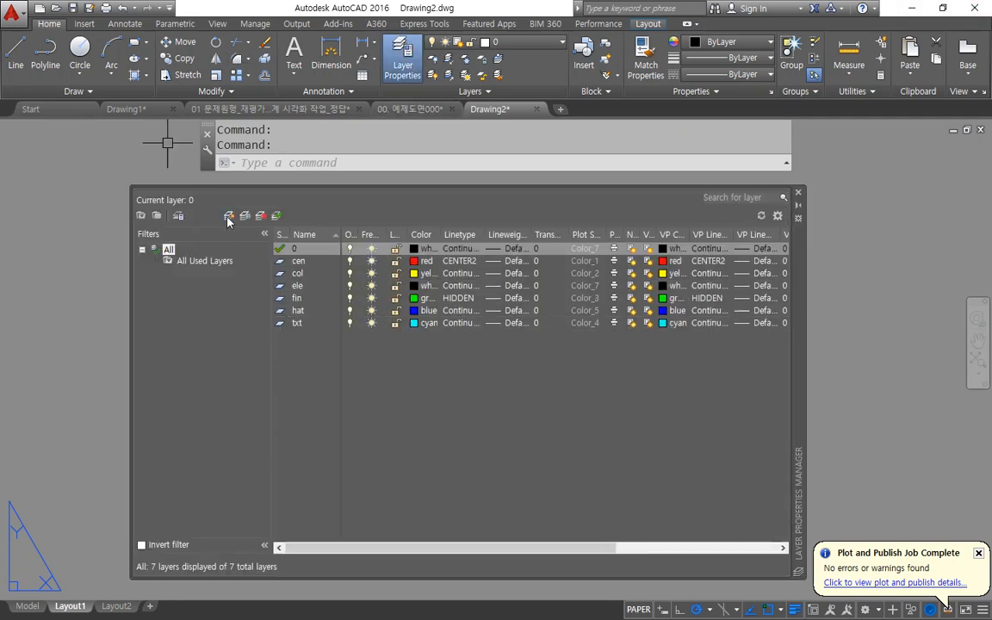
click(229, 216)
text(mv)
key(Return)
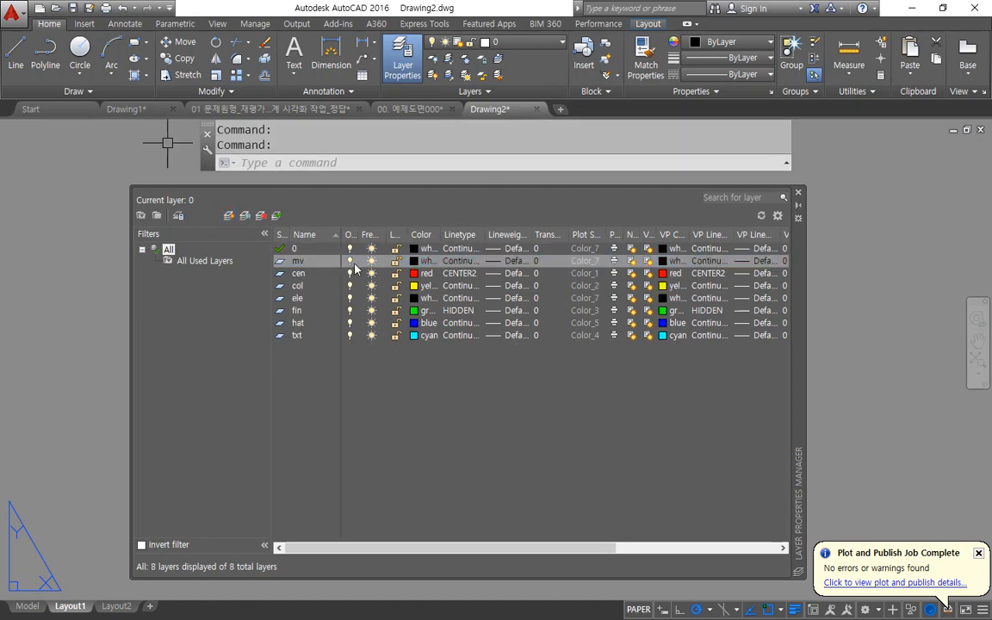
click(371, 260)
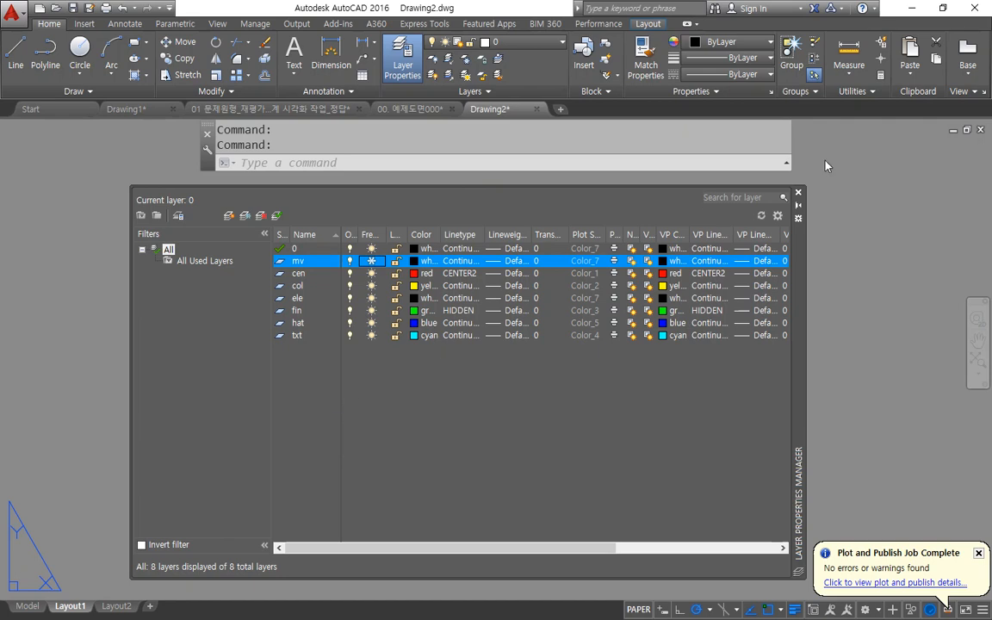
click(799, 192)
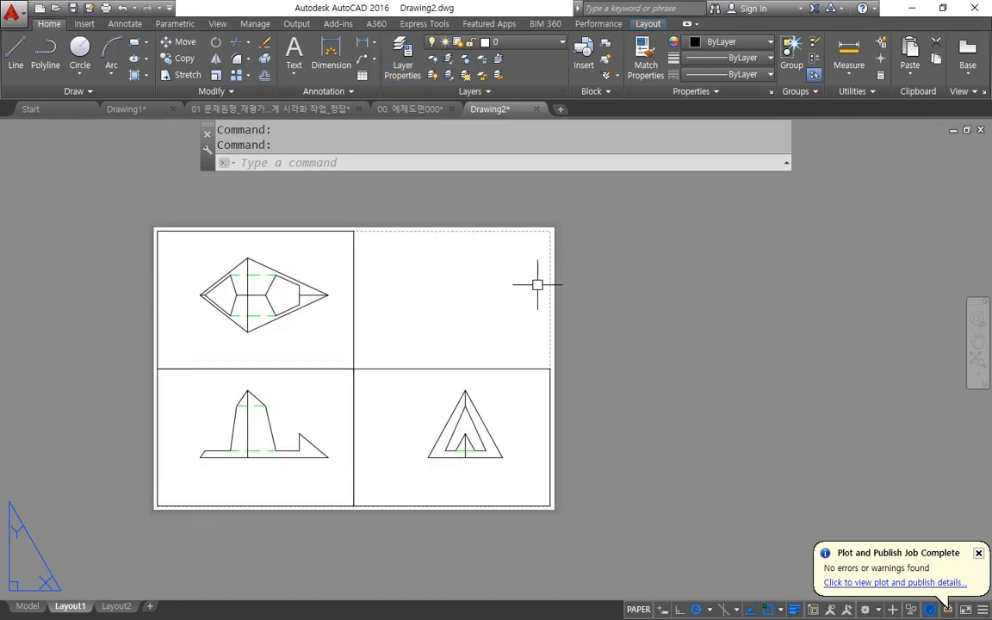
Move the three viewport frames onto the frozen mv layer.
click(401, 301)
click(330, 388)
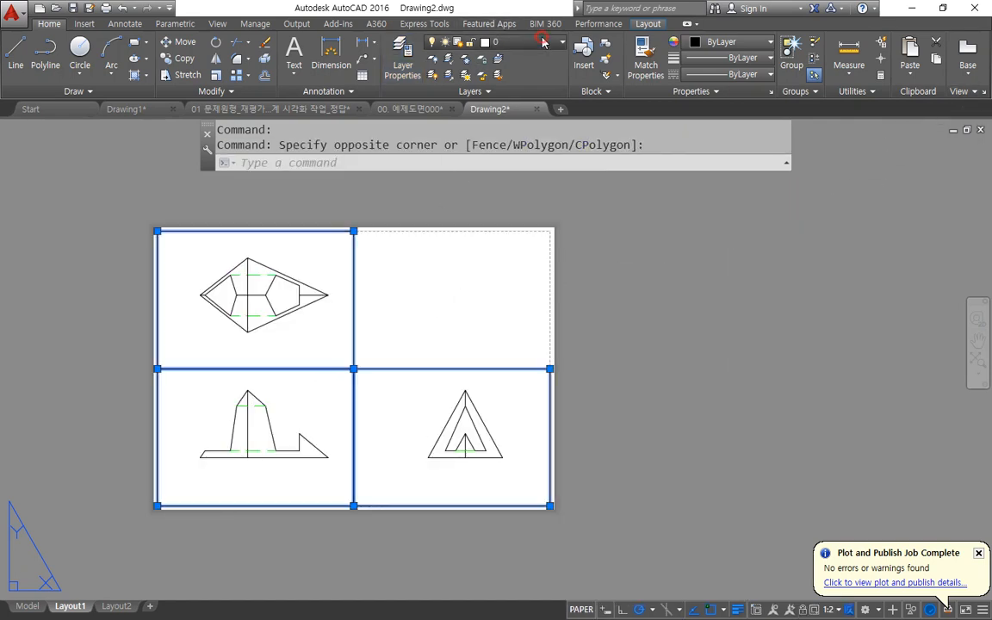
click(541, 39)
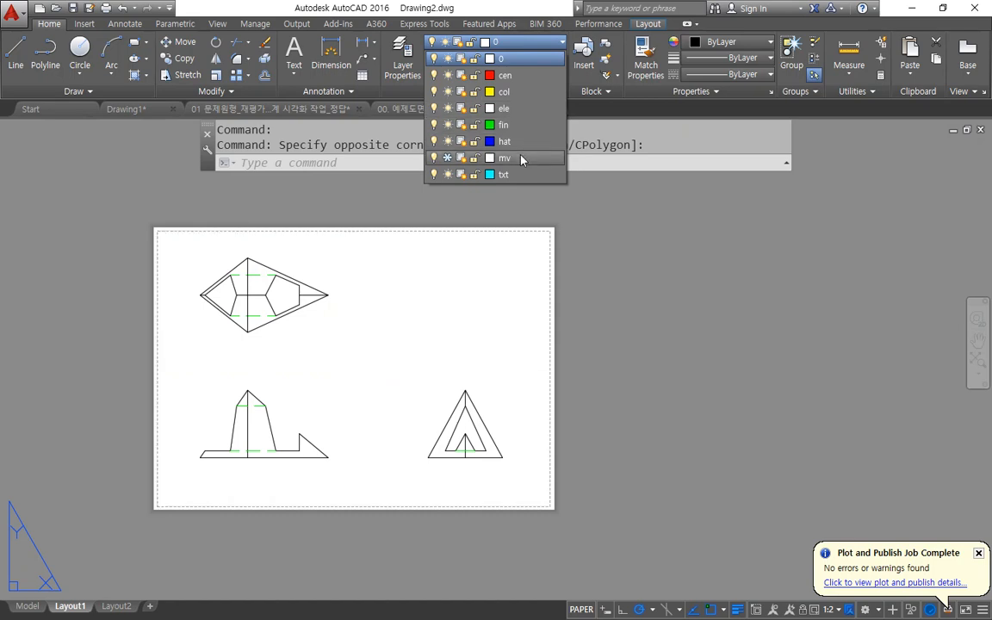
click(521, 158)
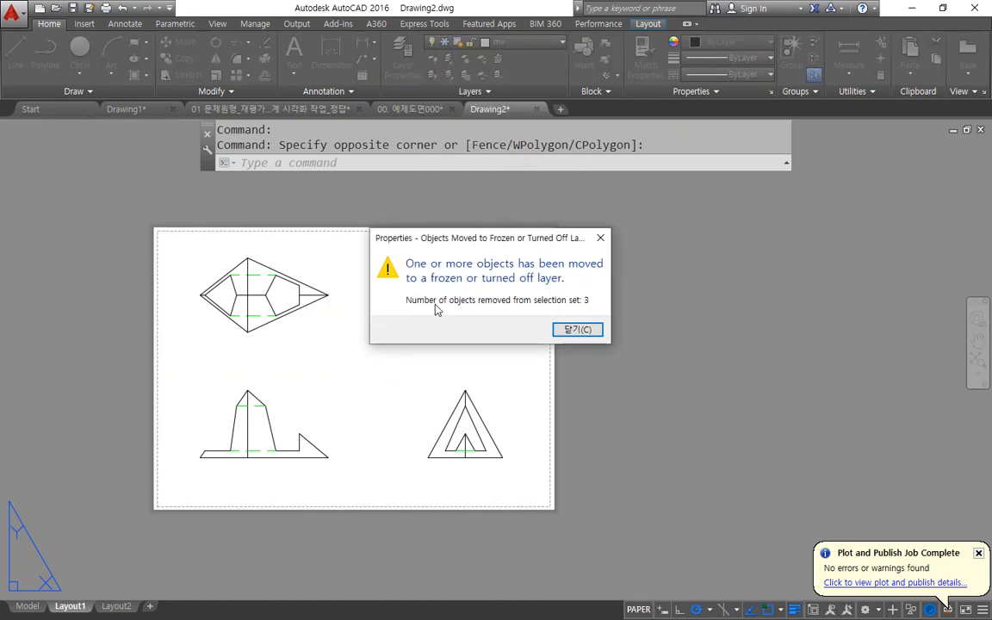
click(571, 330)
mouse_move(345, 417)
mouse_down()
mouse_move(310, 343)
mouse_move(360, 403)
mouse_up()
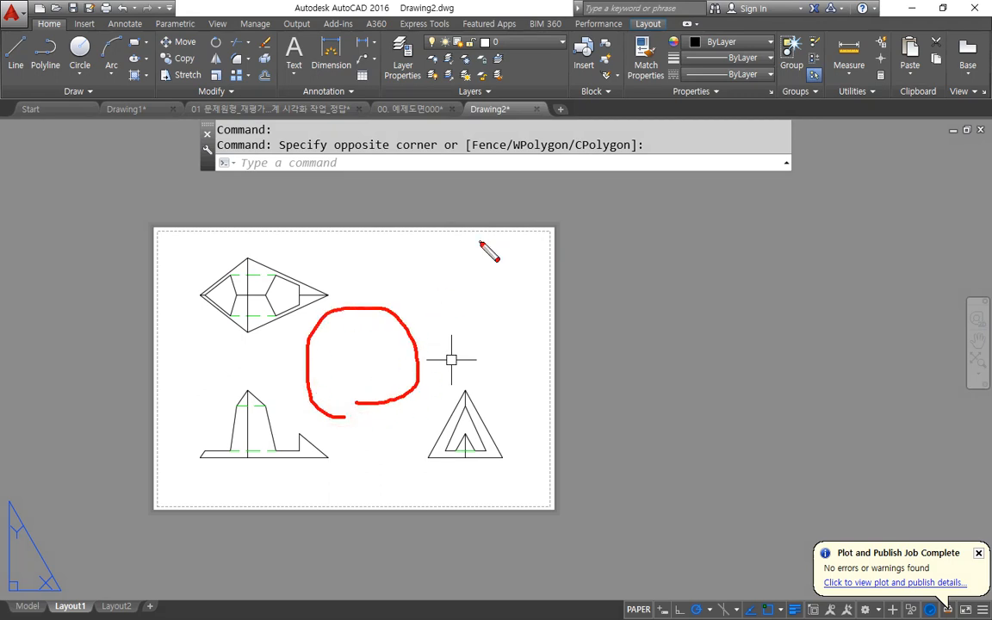
mouse_move(280, 358)
mouse_down()
mouse_move(202, 279)
mouse_move(326, 348)
mouse_up()
mouse_move(250, 357)
mouse_down()
mouse_move(262, 509)
mouse_move(258, 351)
mouse_up()
mouse_move(555, 383)
mouse_down()
mouse_move(422, 351)
mouse_move(505, 393)
mouse_move(450, 366)
mouse_up()
mouse_move(531, 494)
mouse_down()
mouse_move(222, 506)
mouse_move(752, 520)
mouse_up()
mouse_move(287, 489)
mouse_down()
mouse_move(671, 494)
mouse_move(77, 463)
mouse_move(117, 464)
mouse_up()
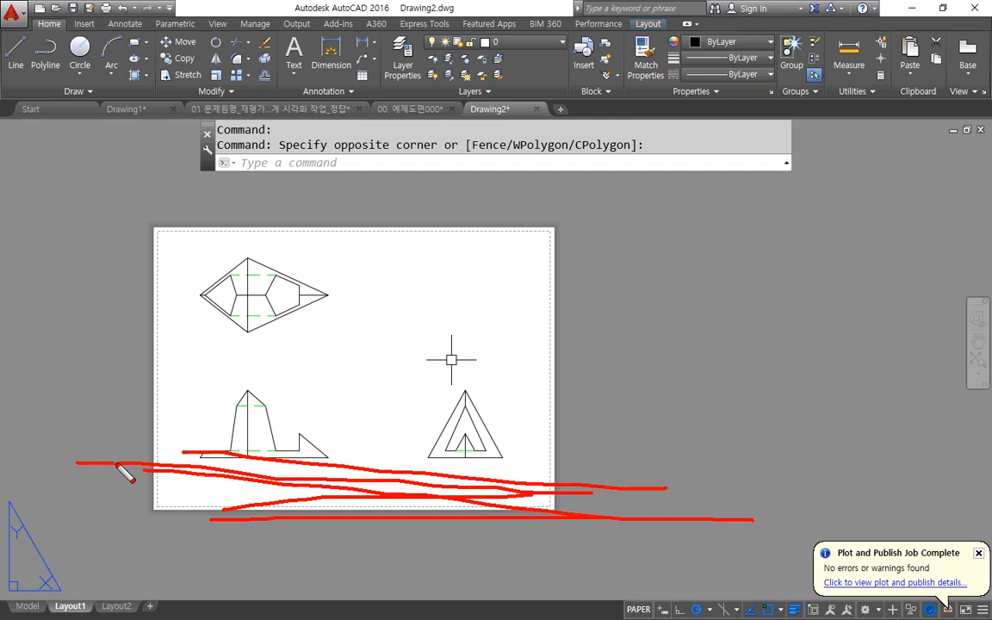
key(Escape)
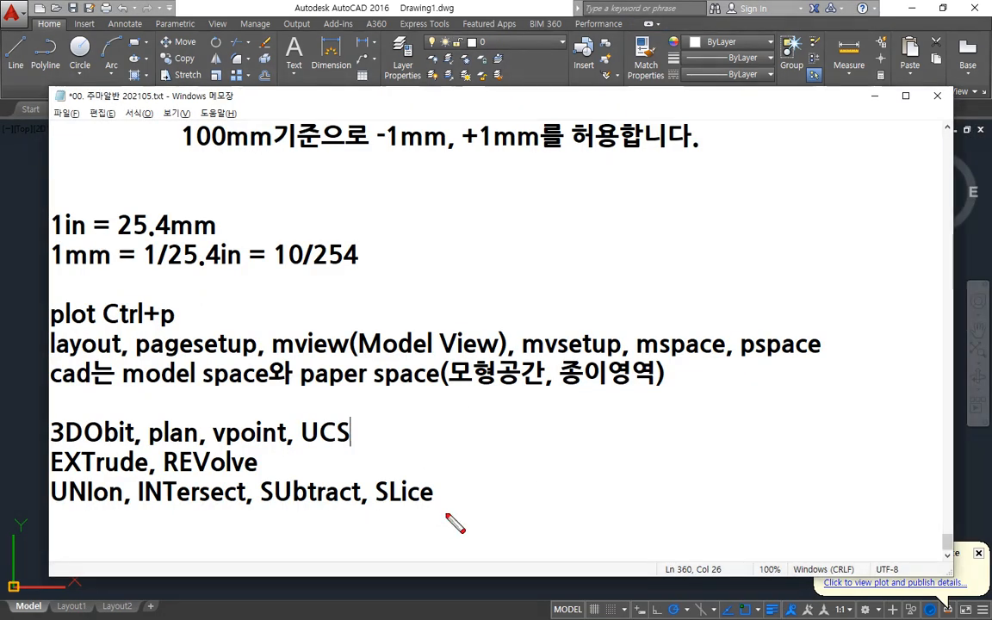
mouse_move(447, 516)
mouse_down()
mouse_move(162, 550)
mouse_move(24, 413)
mouse_move(215, 396)
mouse_move(491, 449)
mouse_move(442, 519)
mouse_up()
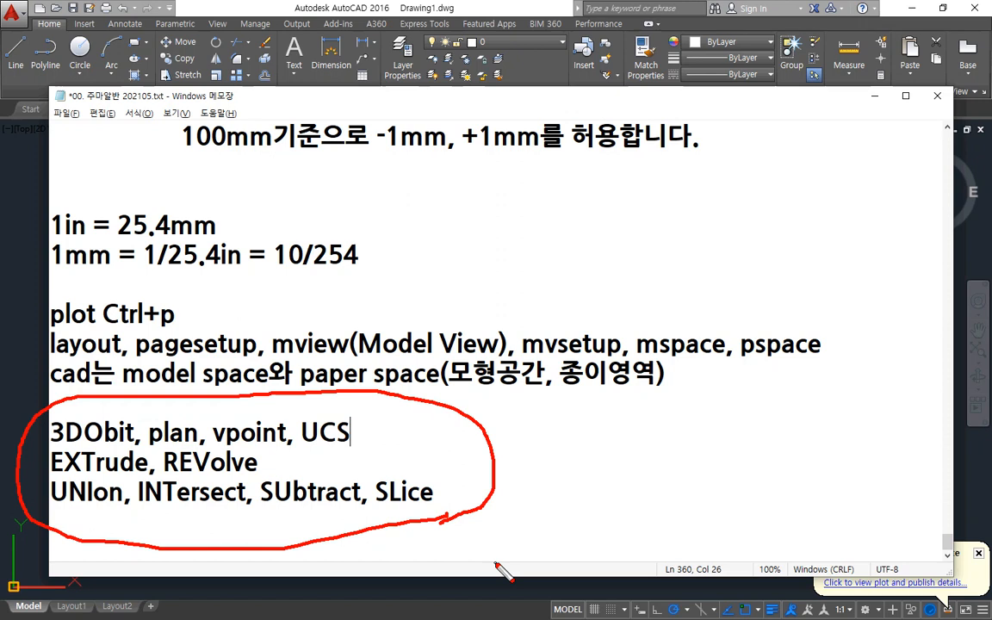
key(Escape)
Add the note "(화면 회전)" directly after 3DObit in the Notepad command list.
click(133, 438)
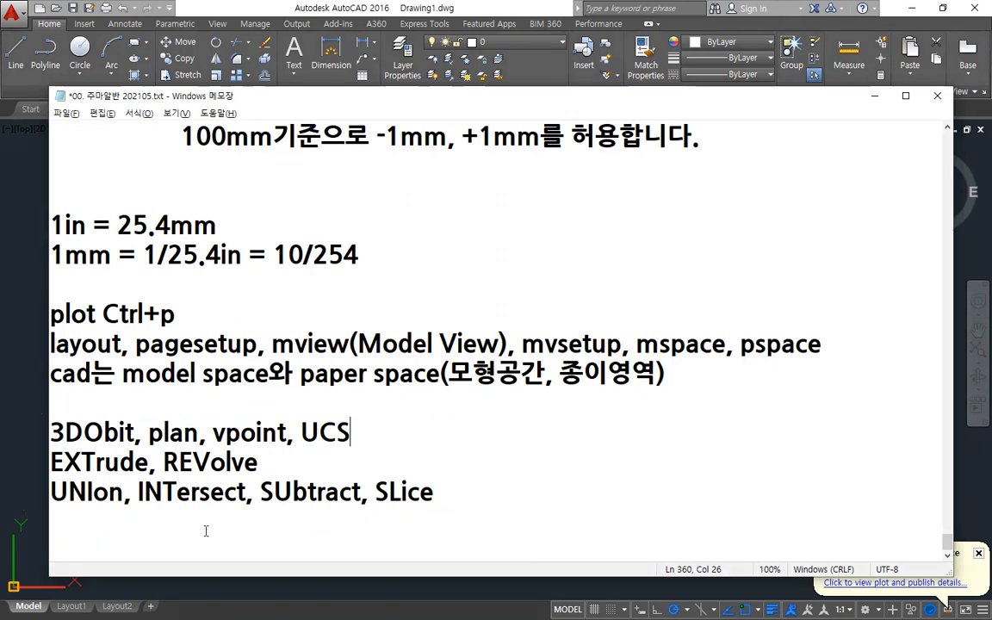
text((화면)
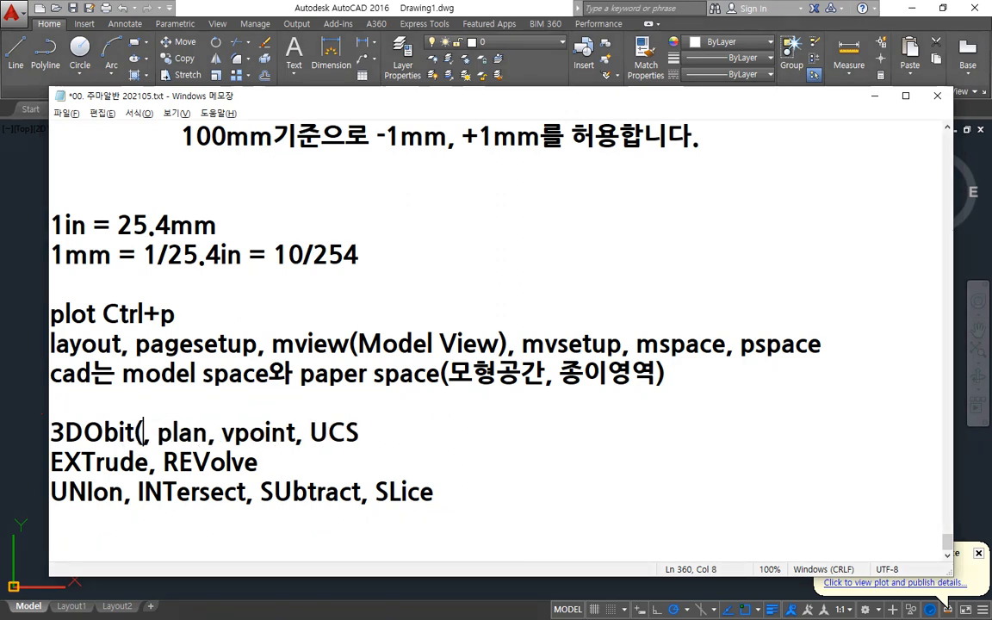
text( 회전))
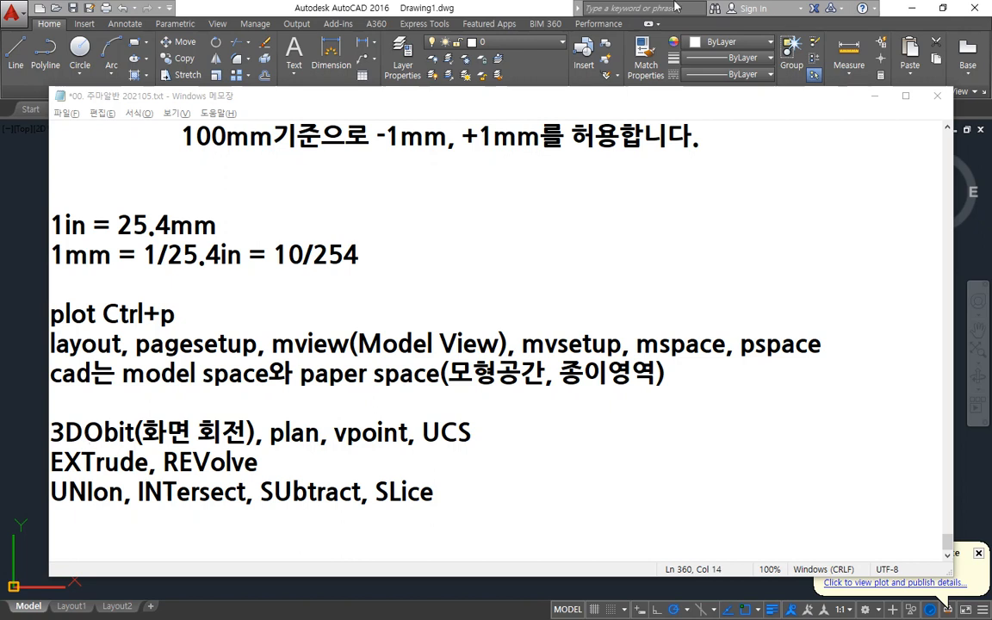
Switch to AutoCAD's Drawing1 and use 3DORBIT to tilt the model view so the X, Y and Z axes show near the middle.
click(348, 3)
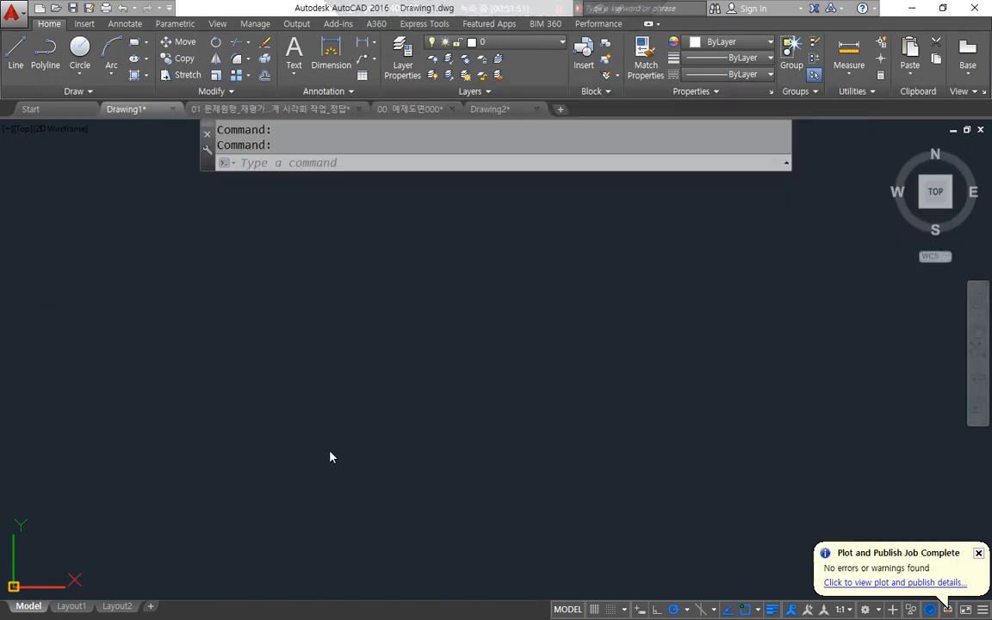
text(3do)
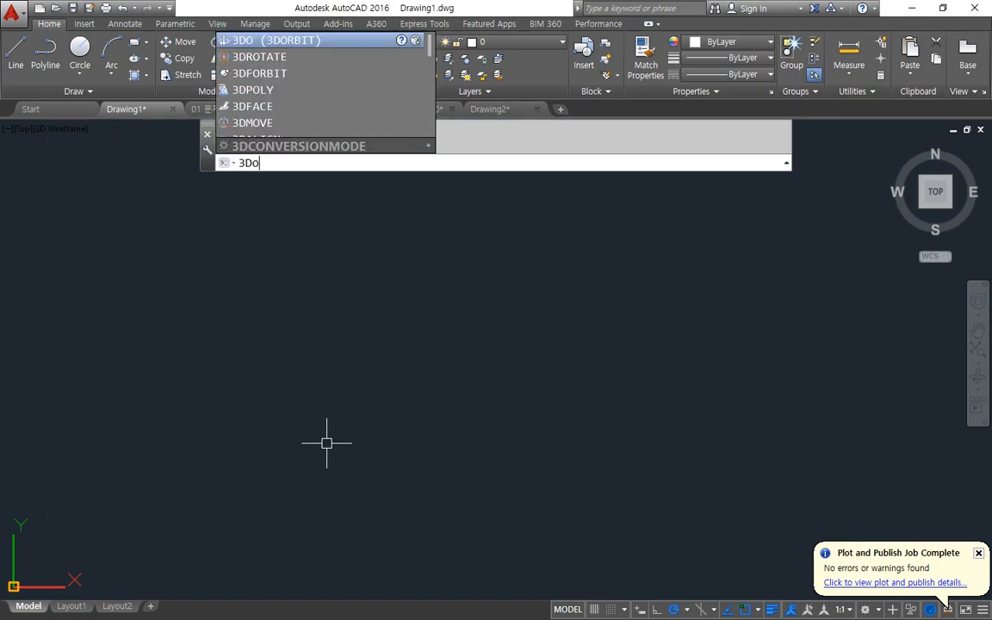
key(Return)
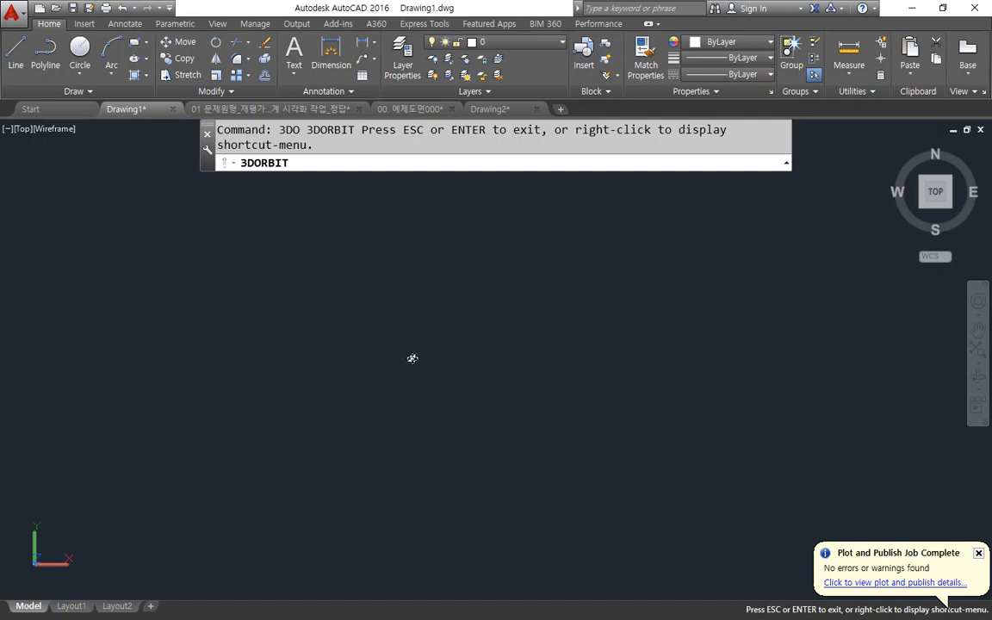
drag(440, 360, 529, 268)
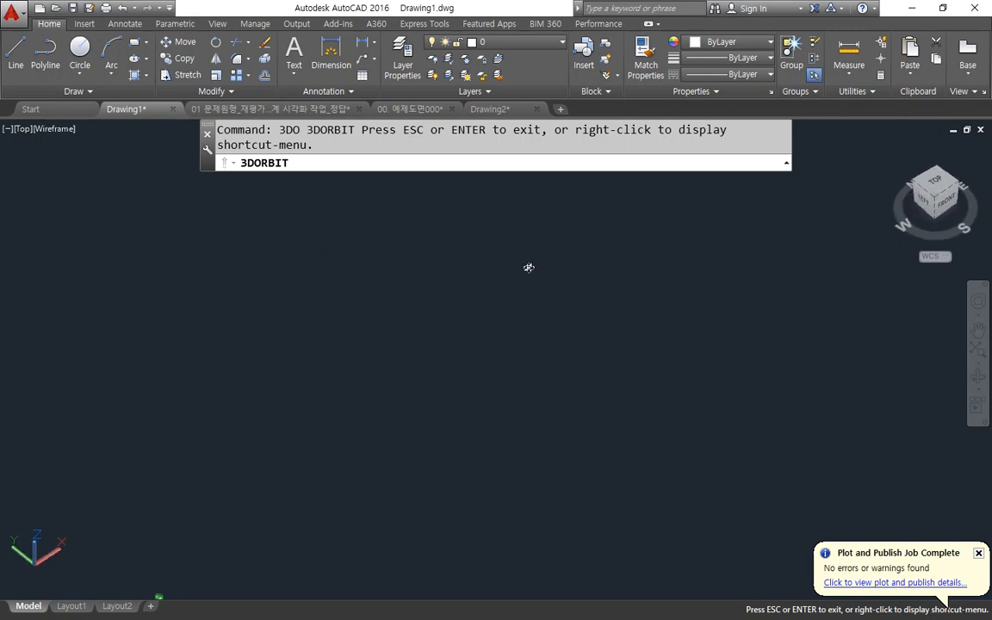
scroll(126, 540, down, 3)
mouse_move(136, 570)
middle_down()
mouse_move(174, 502)
mouse_move(304, 354)
middle_up()
scroll(309, 438, up, 2)
scroll(348, 384, up, 1)
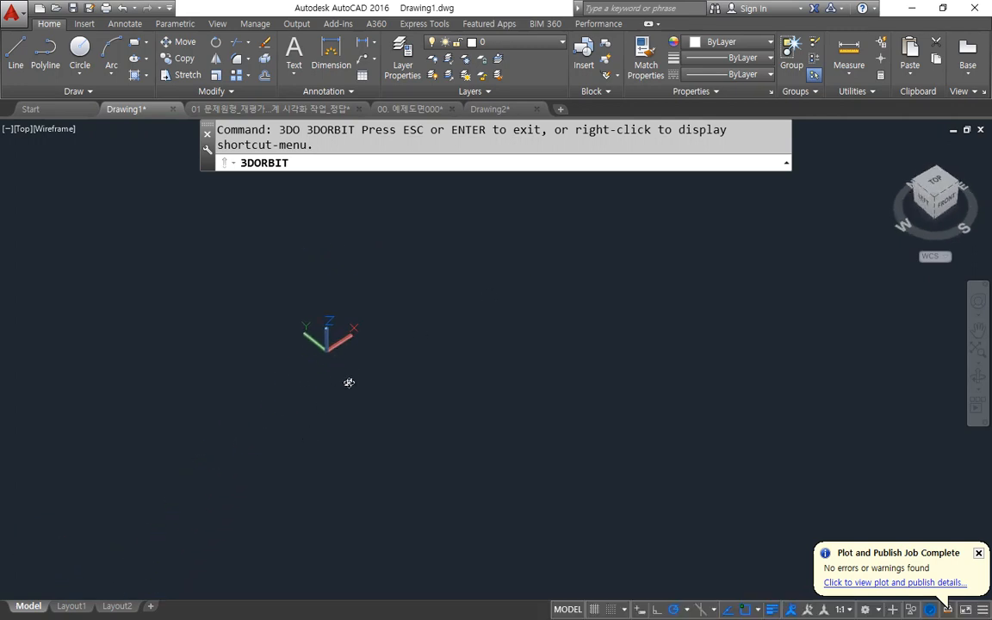
mouse_move(321, 366)
mouse_down()
mouse_move(307, 369)
mouse_move(310, 299)
mouse_move(386, 379)
mouse_move(302, 386)
mouse_up()
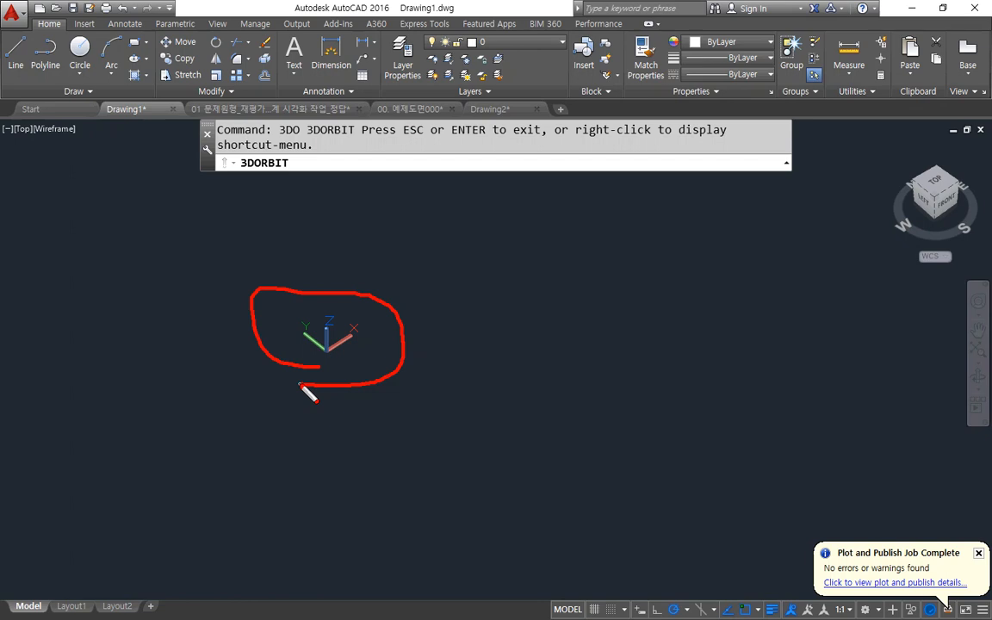
key(Escape)
key(Escape)
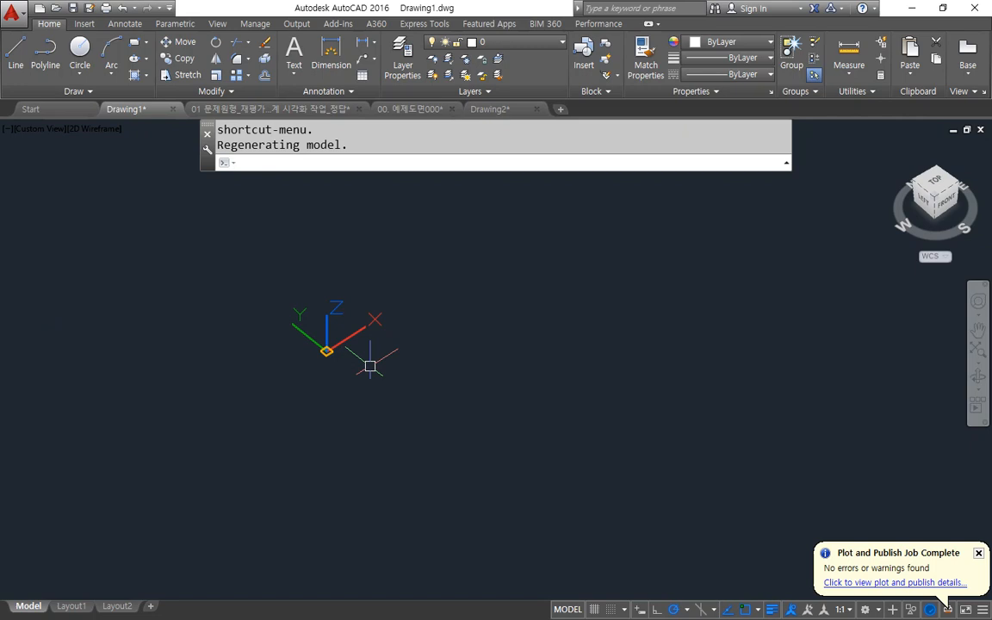
mouse_move(376, 350)
middle_down()
mouse_move(482, 341)
mouse_move(523, 425)
mouse_move(518, 299)
mouse_move(552, 333)
middle_up()
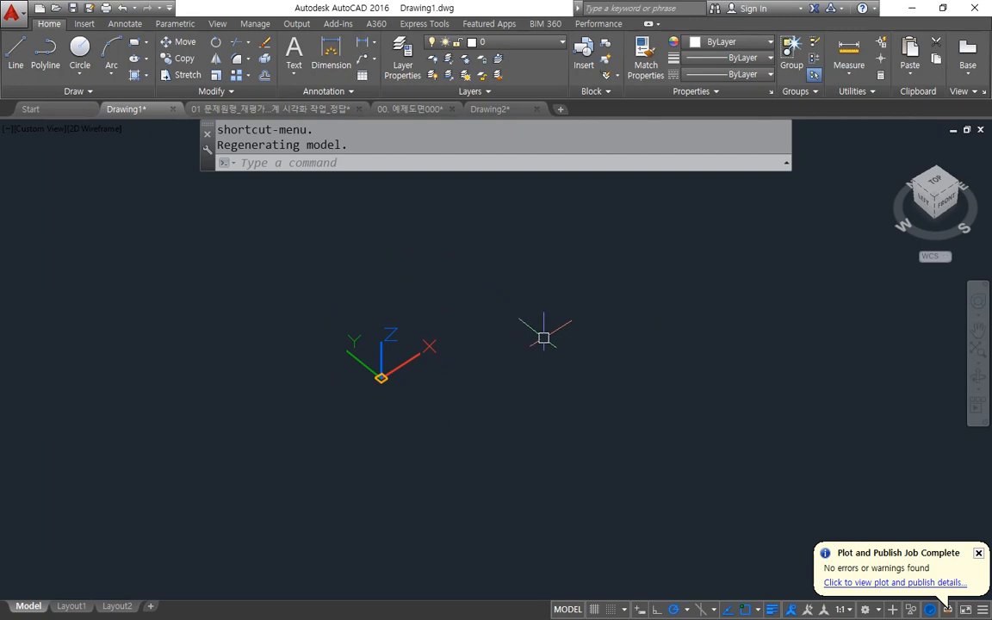
shift+middle_drag(519, 361, 454, 374)
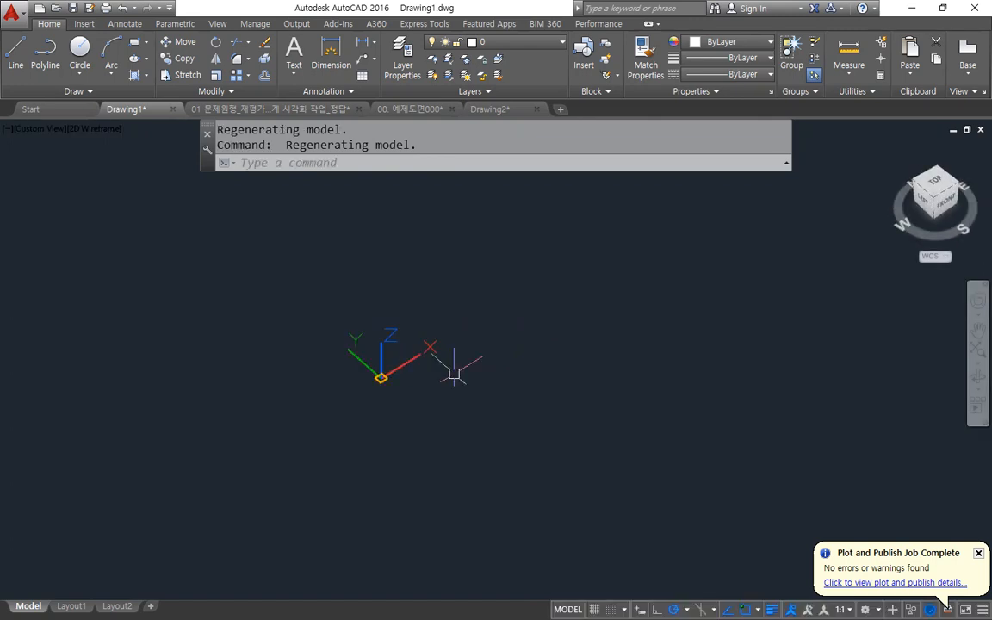
Switch back to the command notes in Notepad.
key(alt+Tab)
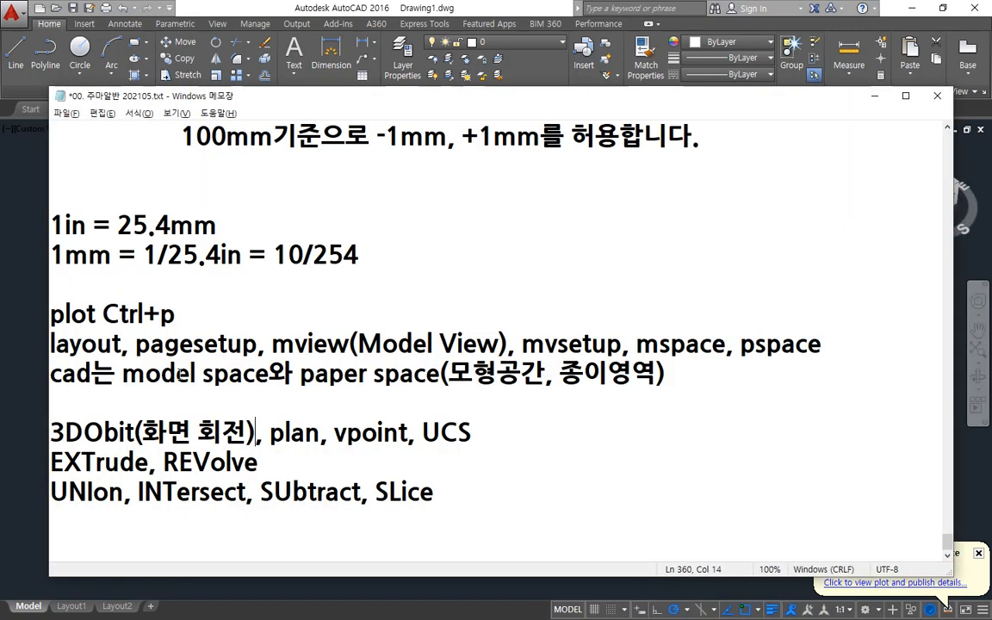
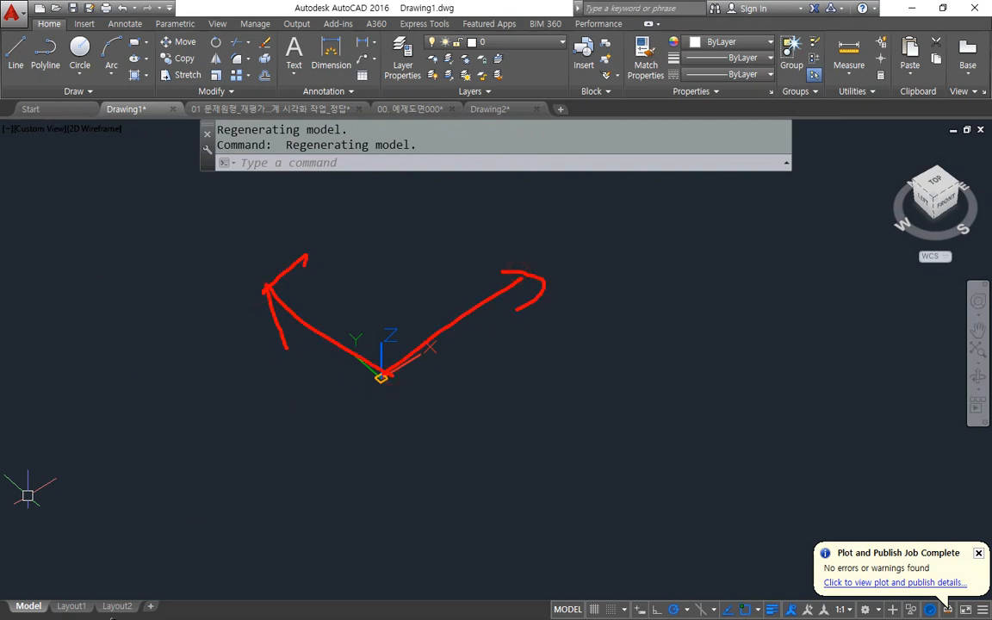
Set the model view to the current UCS's plan view with PLAN and orbit it back into a tilted 3D view.
key(Escape)
mouse_move(102, 603)
text(plan)
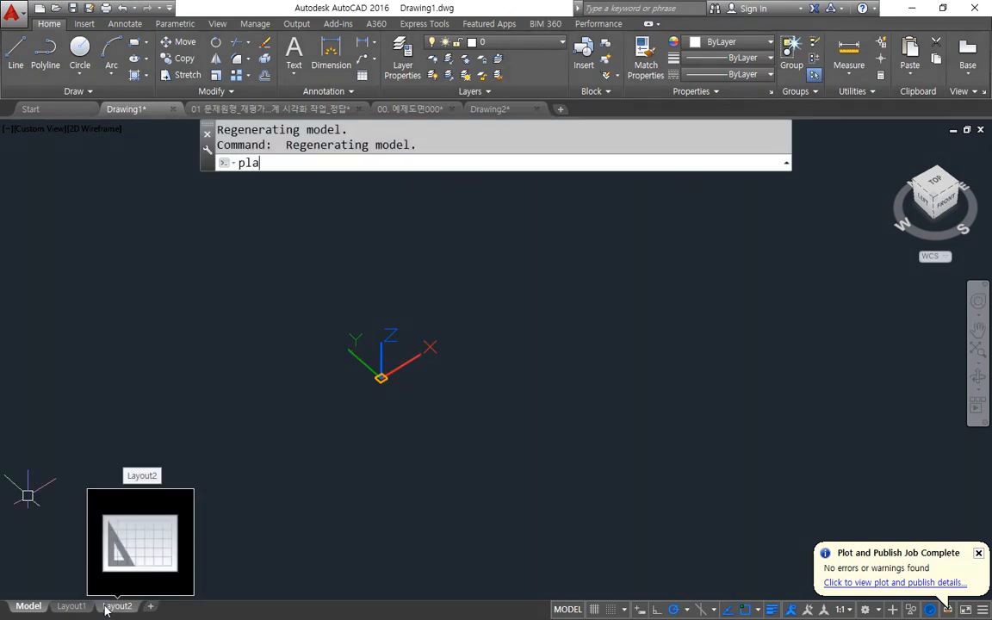
key(Return)
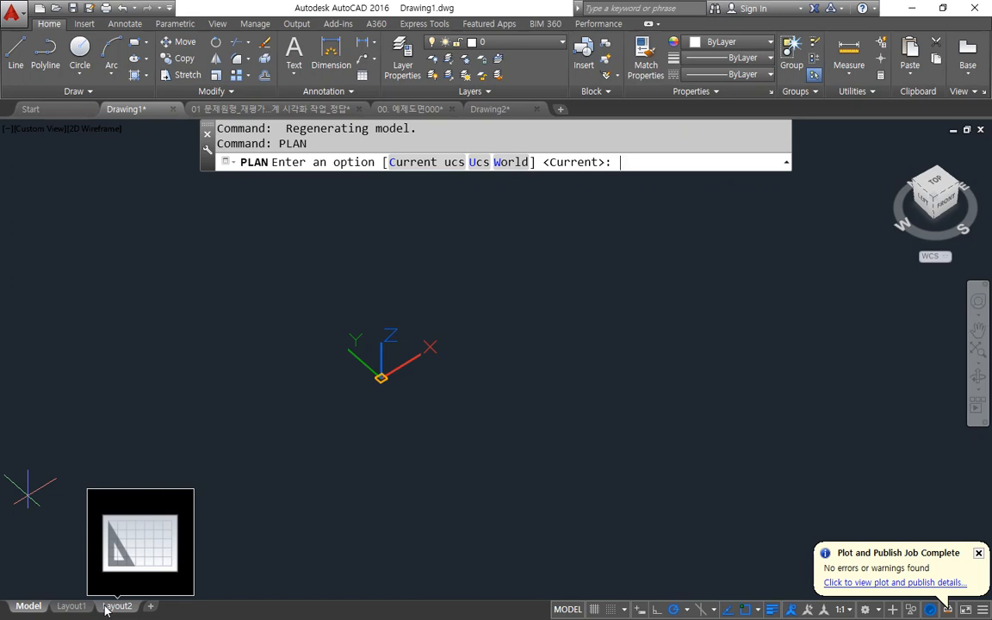
key(Return)
scroll(299, 545, down, 4)
middle_drag(299, 510, 304, 248)
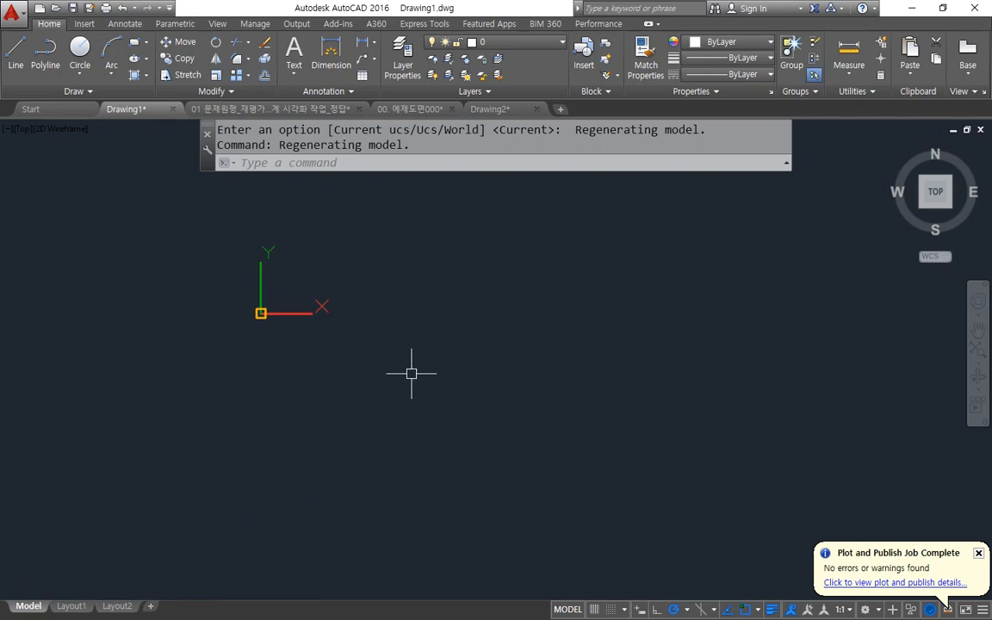
click(412, 374)
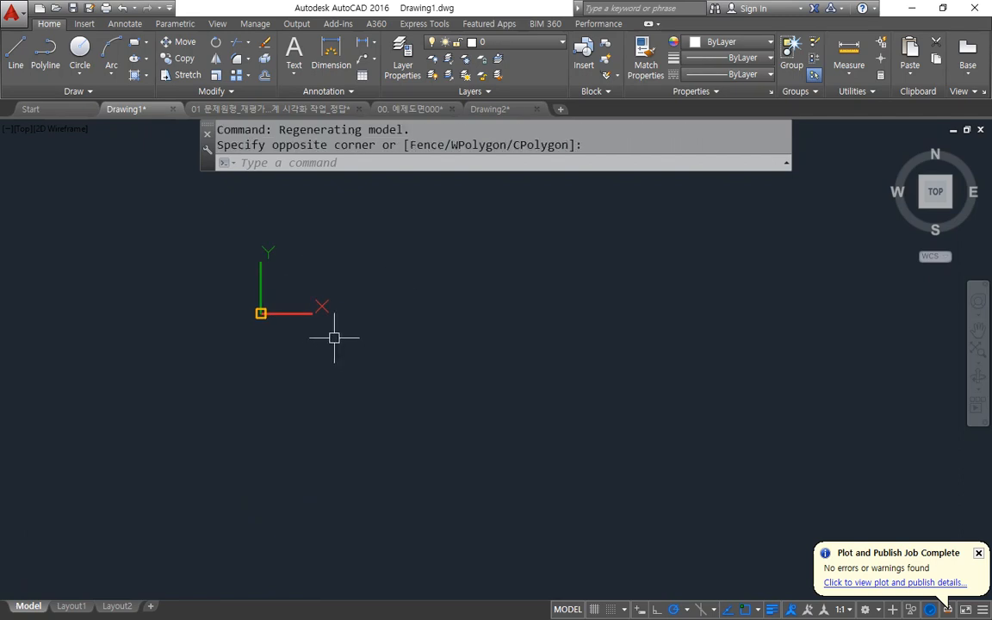
mouse_move(317, 395)
shift+middle_down()
mouse_move(383, 359)
mouse_move(480, 271)
mouse_move(354, 268)
mouse_move(431, 255)
mouse_move(358, 337)
mouse_move(341, 407)
shift+middle_up()
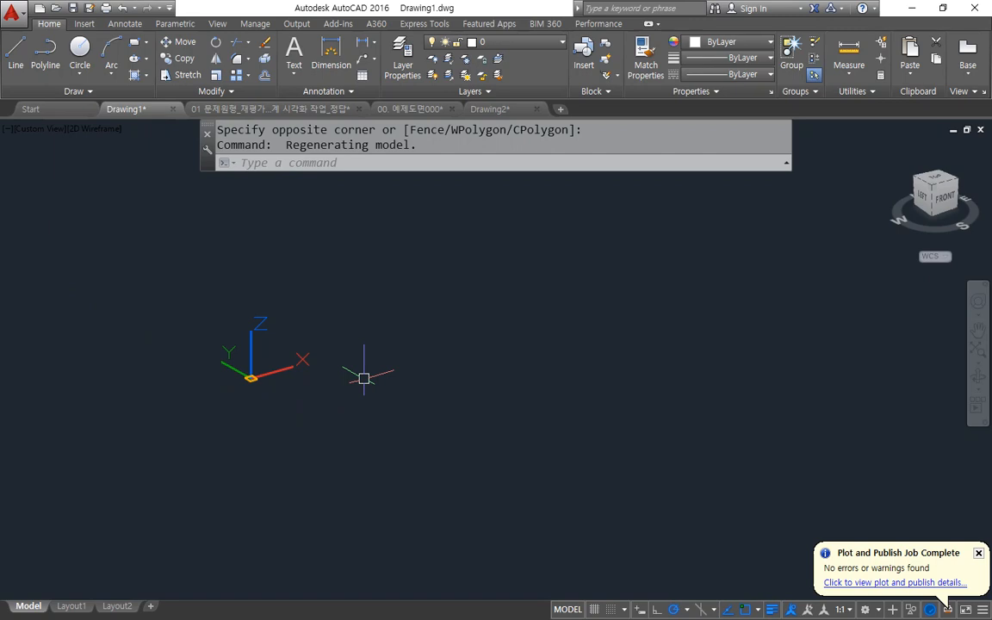
Use the ViewCube to show the Top, Left and SW Isometric views and return to the Top view.
mouse_move(927, 249)
mouse_down()
mouse_move(882, 178)
mouse_move(982, 210)
mouse_move(920, 254)
mouse_up()
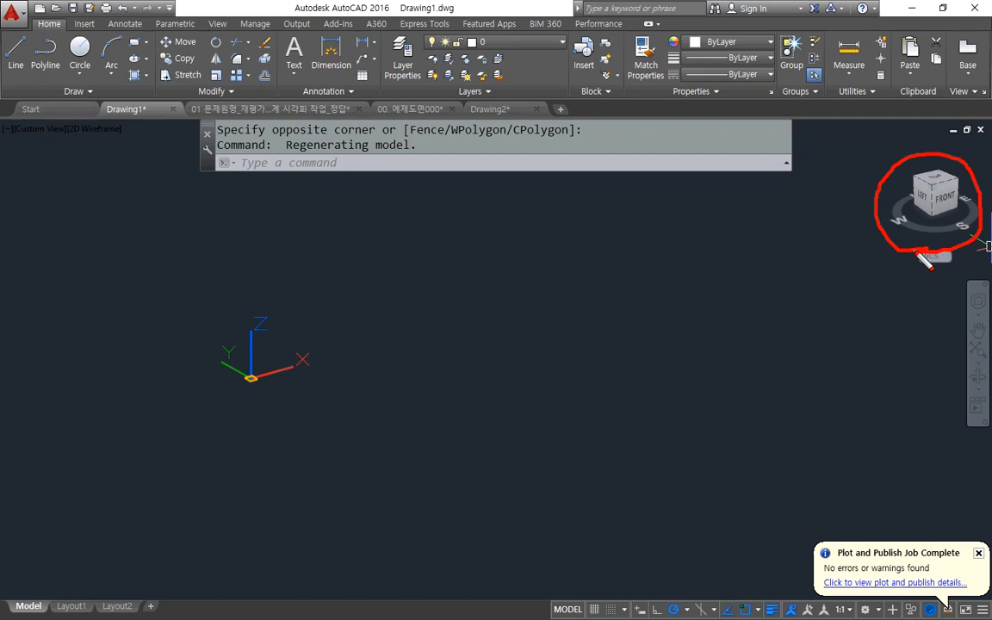
key(Escape)
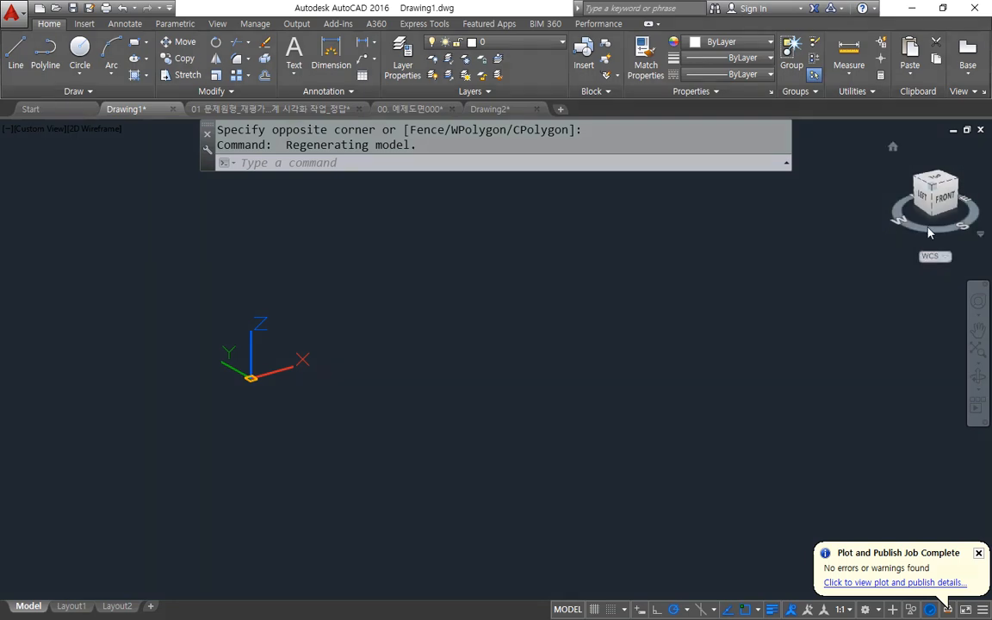
click(936, 184)
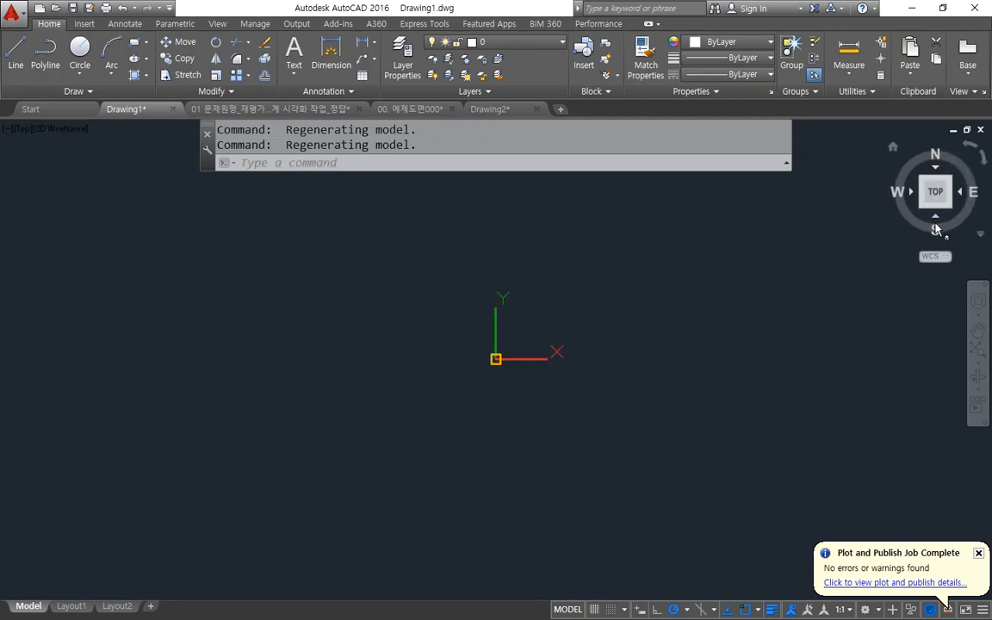
click(912, 191)
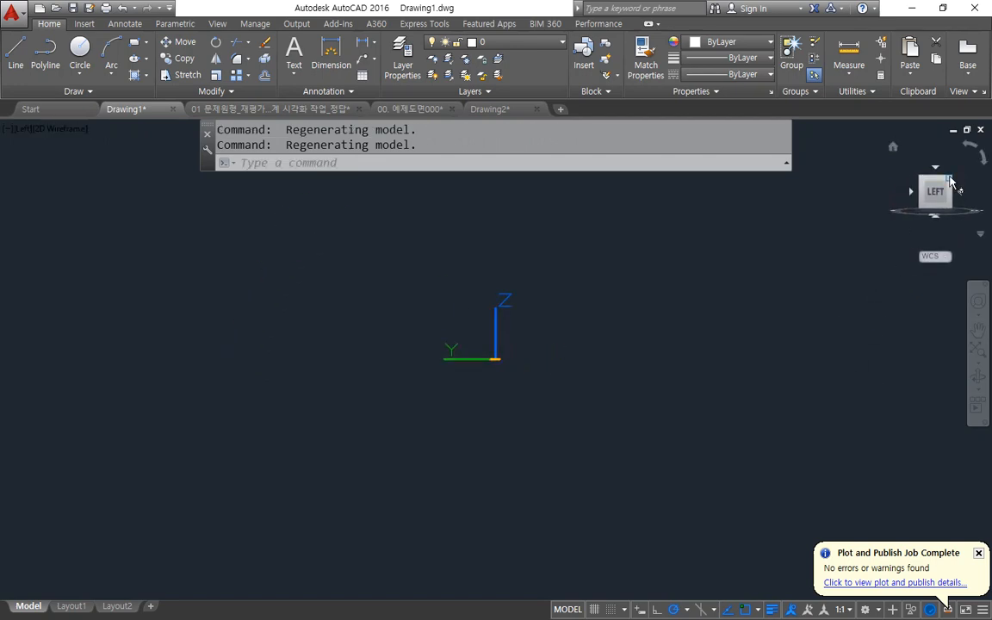
click(950, 178)
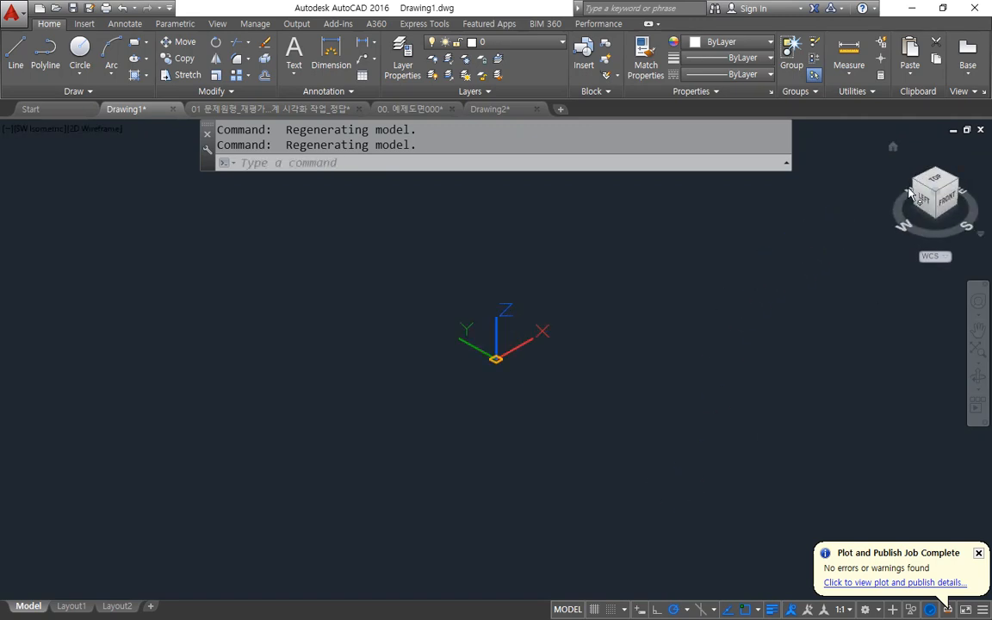
click(933, 185)
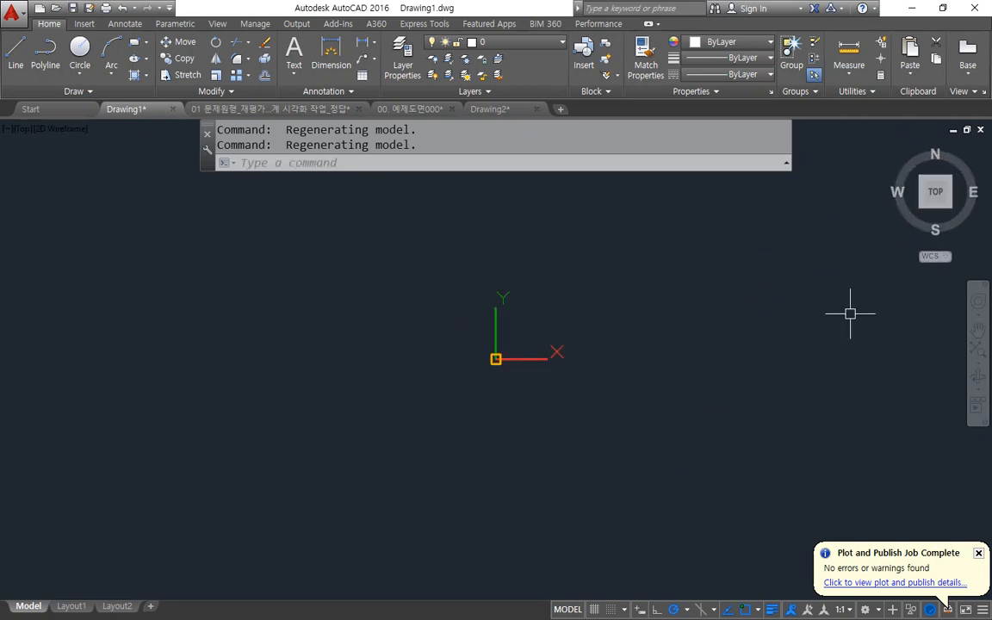
mouse_move(924, 274)
mouse_down()
mouse_move(975, 222)
mouse_move(908, 272)
mouse_move(941, 252)
mouse_up()
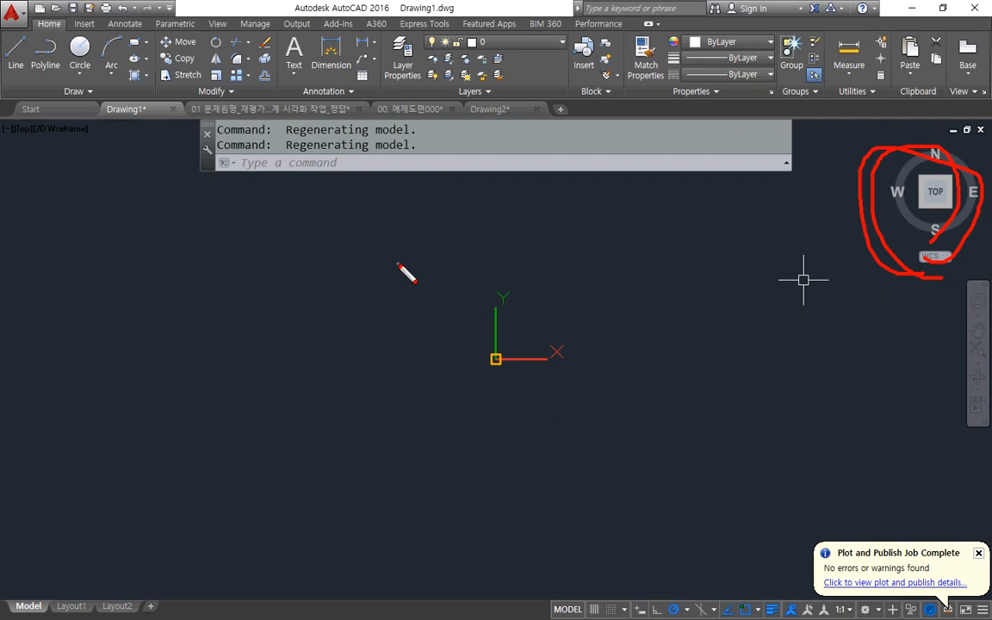
key(Escape)
Use VPOINT to set the viewing direction to 225° from the X axis and raised above the XY plane.
click(398, 164)
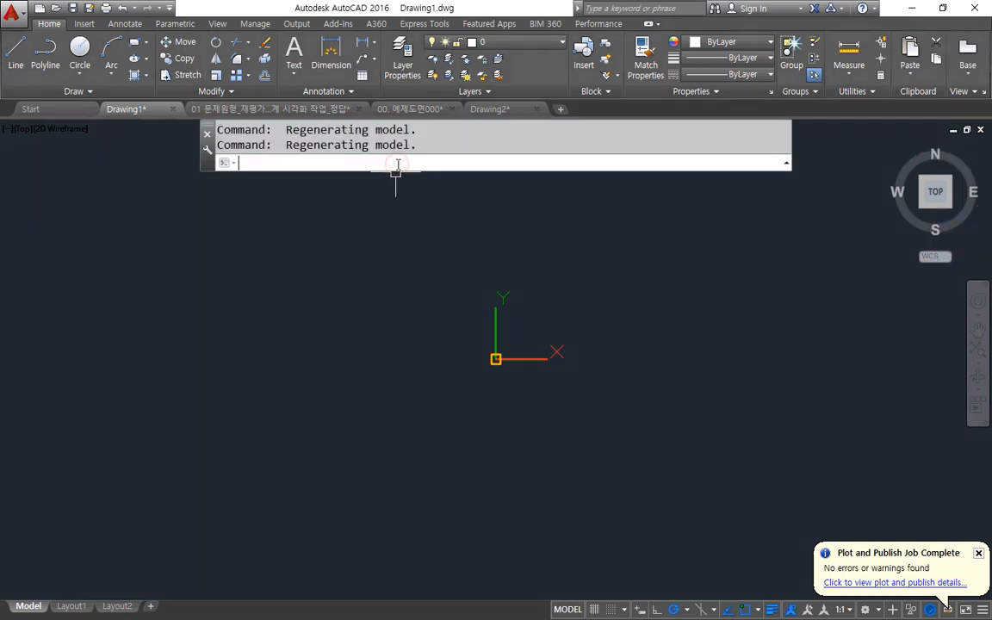
text(vpoint)
key(Return)
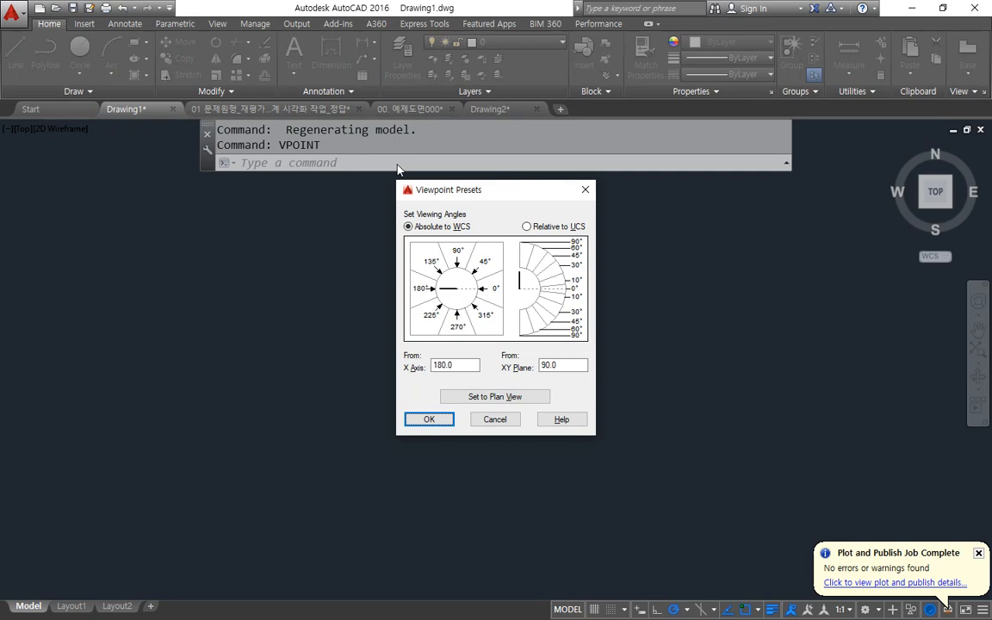
key(ctrl+shift+d)
mouse_move(444, 354)
mouse_down()
mouse_move(406, 243)
mouse_move(491, 267)
mouse_move(448, 336)
mouse_up()
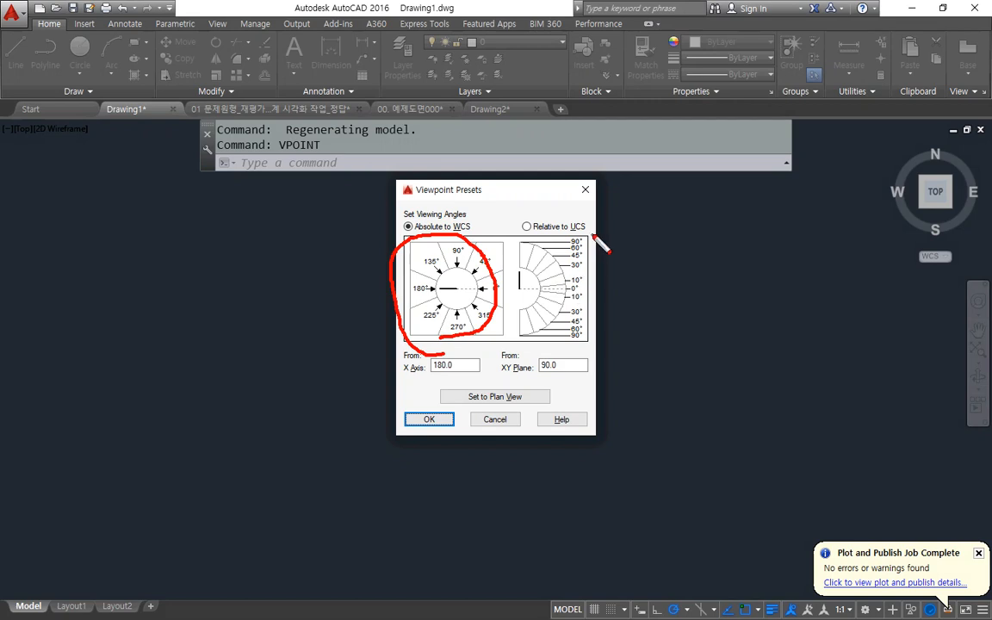
drag(604, 224, 596, 382)
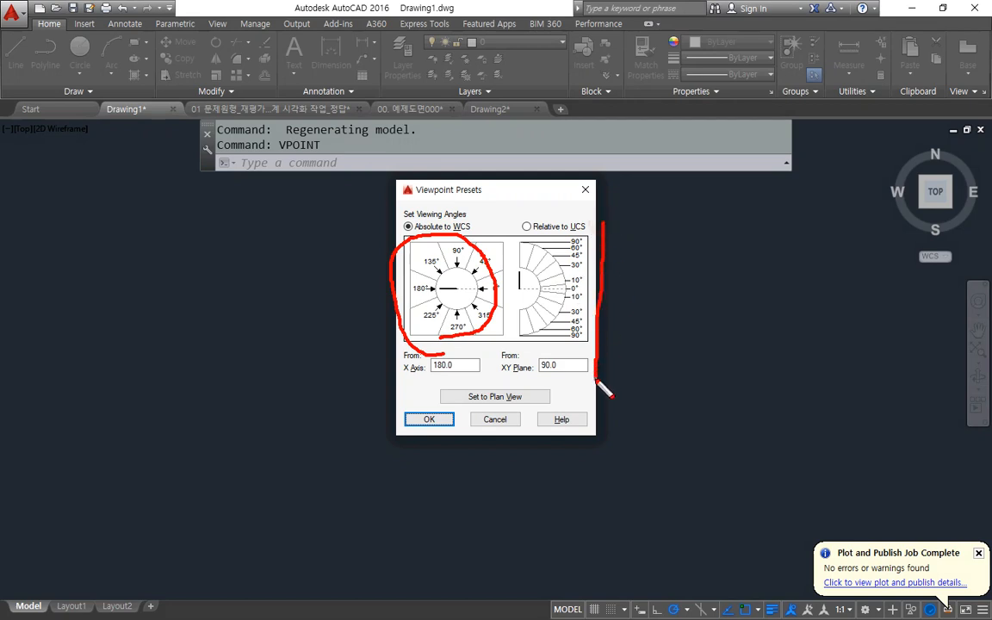
mouse_move(472, 350)
mouse_down()
mouse_move(413, 211)
mouse_move(504, 340)
mouse_move(484, 335)
mouse_up()
key(e)
drag(461, 290, 467, 293)
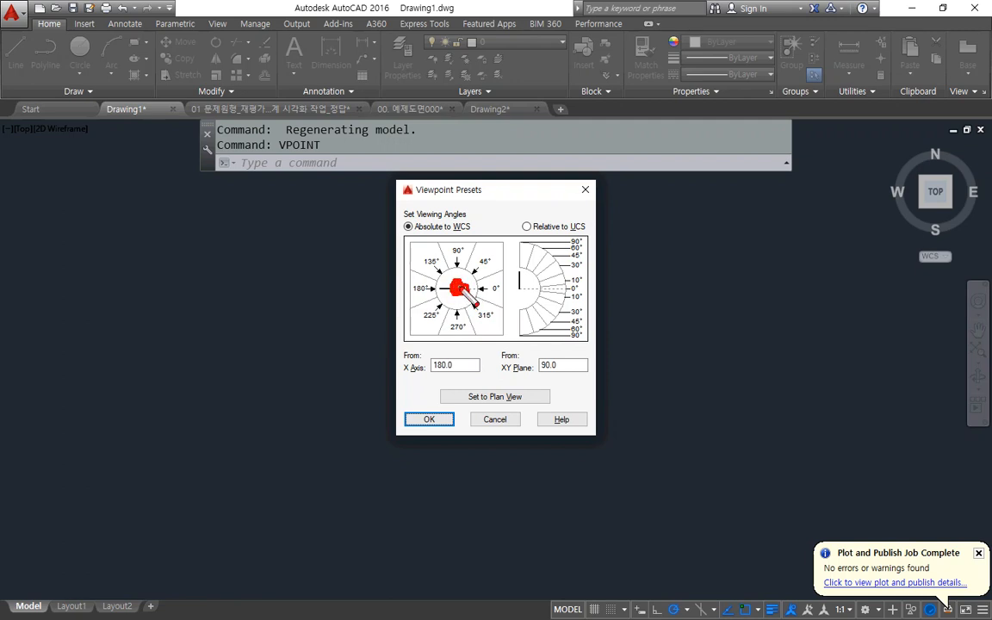
mouse_move(405, 342)
mouse_down()
mouse_move(420, 317)
mouse_move(449, 340)
mouse_up()
mouse_move(518, 236)
mouse_down()
mouse_move(492, 263)
mouse_move(500, 267)
mouse_up()
mouse_move(608, 200)
mouse_down()
mouse_move(563, 239)
mouse_move(586, 233)
mouse_up()
mouse_move(623, 375)
mouse_down()
mouse_move(562, 323)
mouse_move(584, 301)
mouse_up()
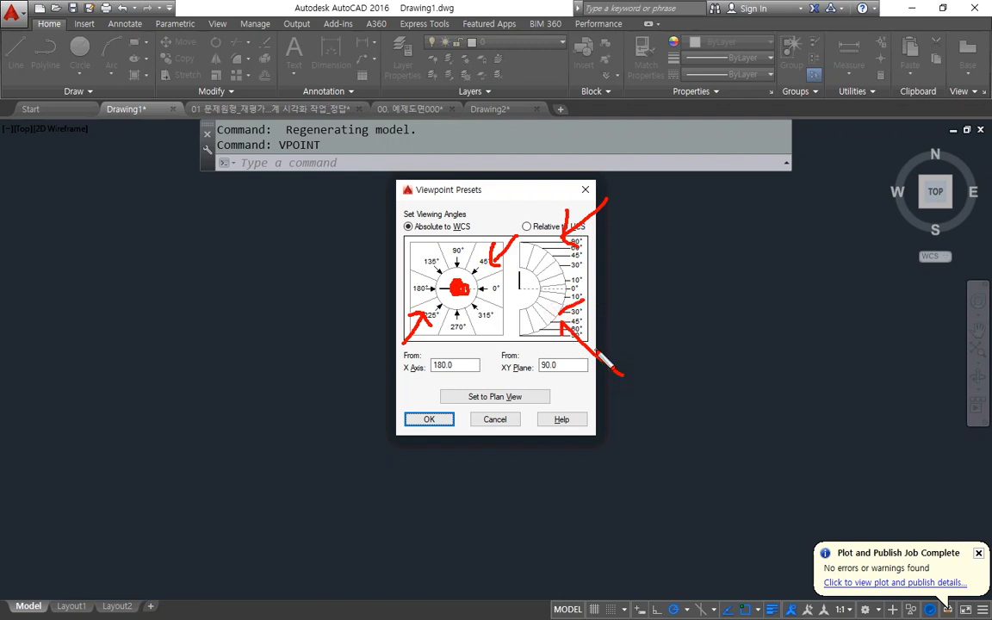
key(Escape)
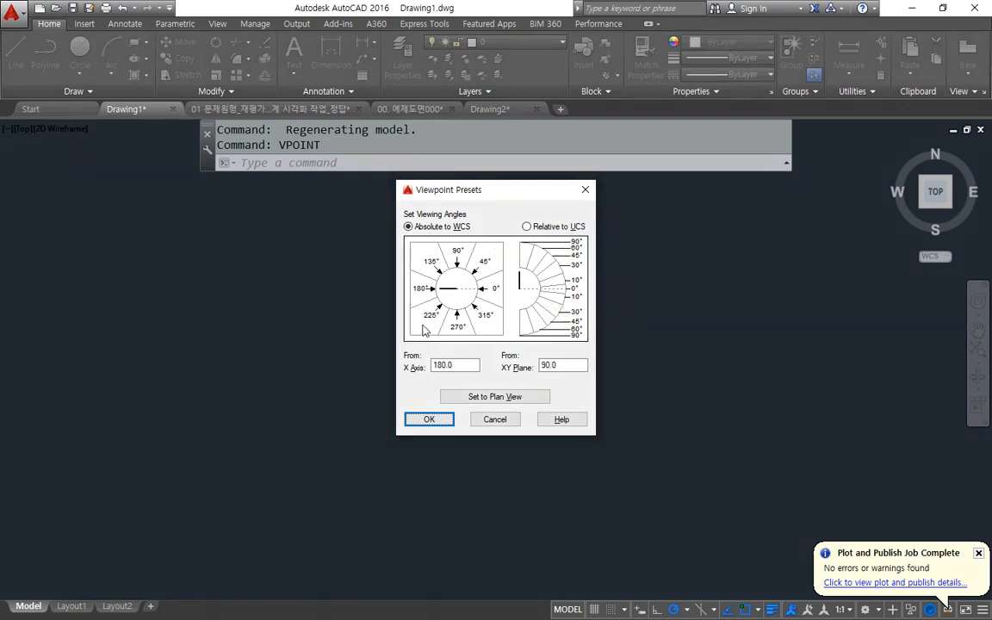
click(427, 317)
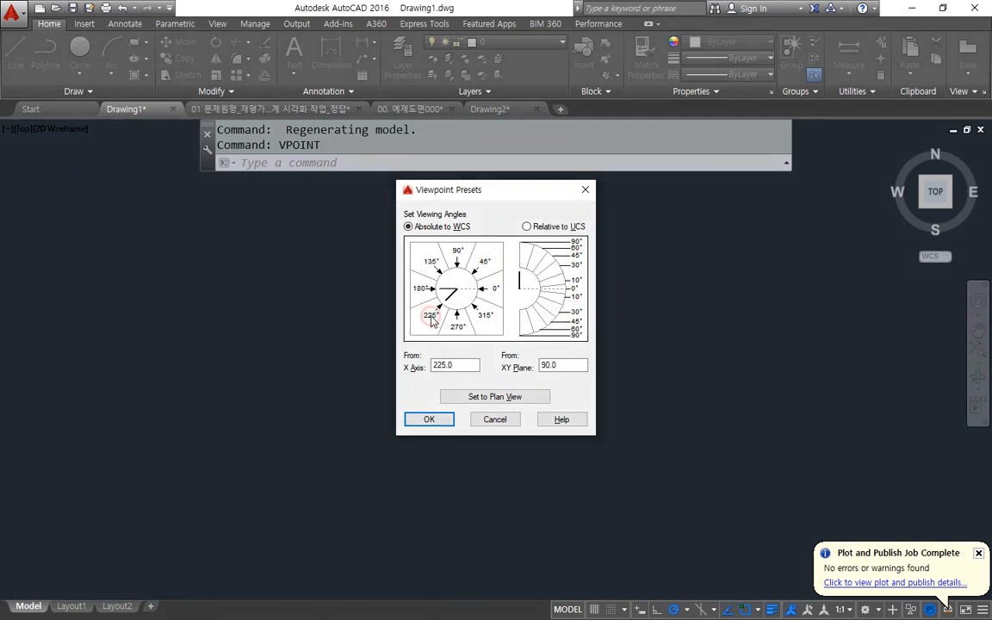
click(550, 264)
click(441, 421)
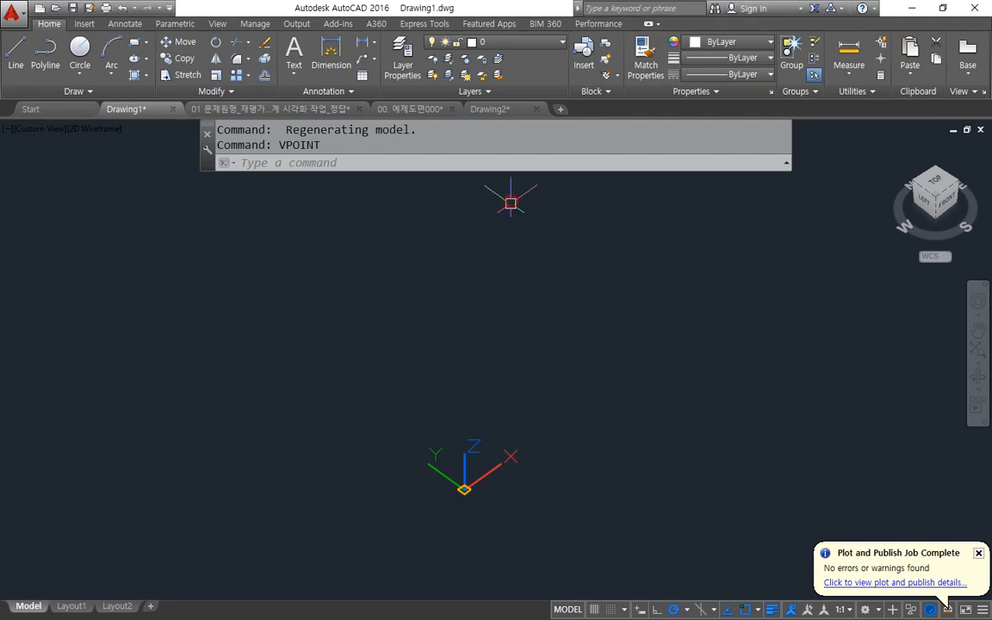
Draw a rectangle of 50 by 50 units just above the UCS origin.
text(rec)
key(Return)
click(468, 418)
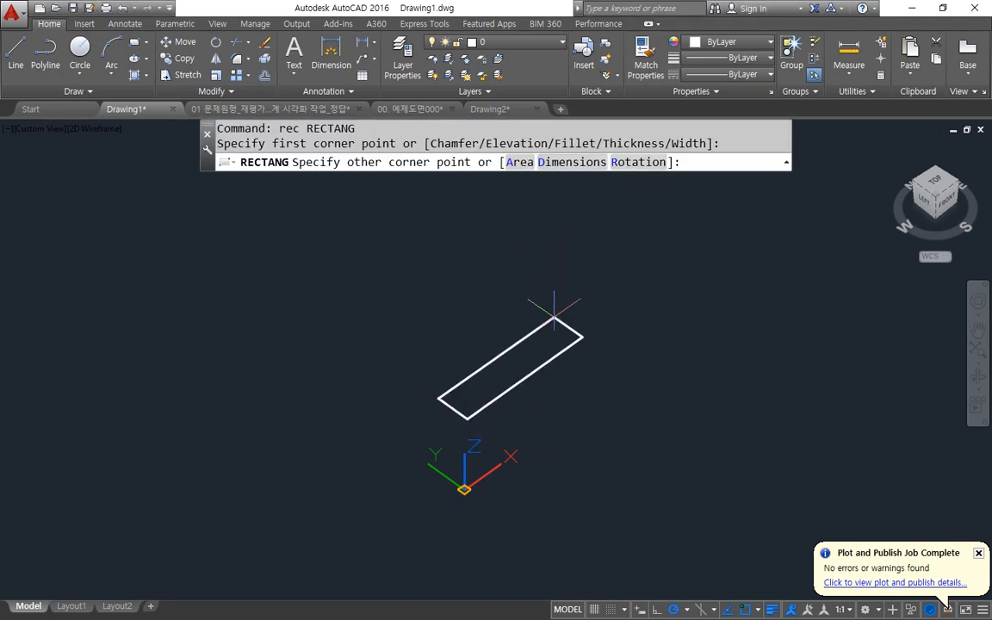
text(@50,50)
key(Return)
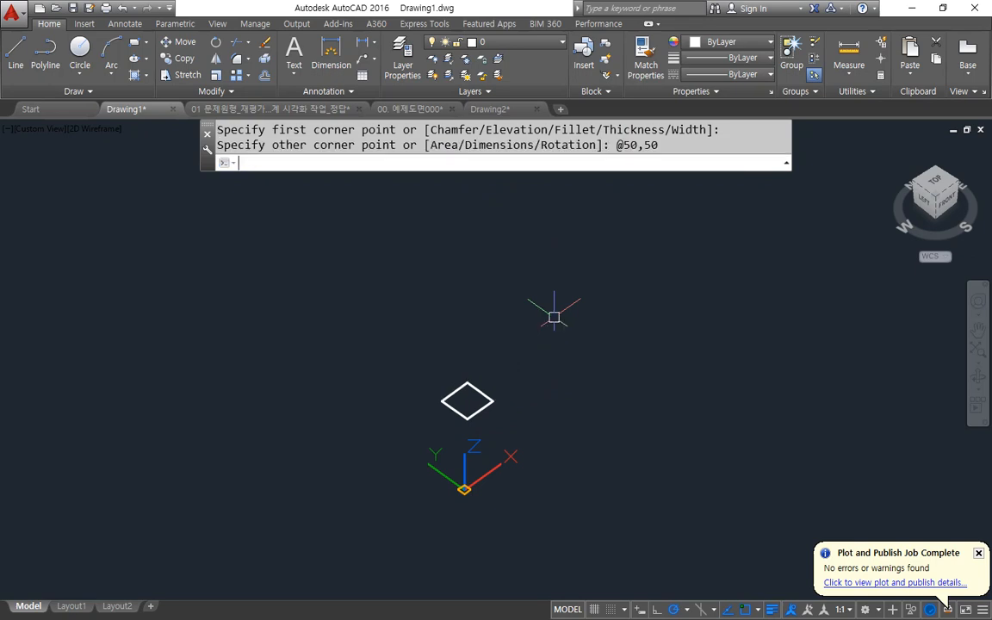
shift+middle_drag(764, 206, 521, 184)
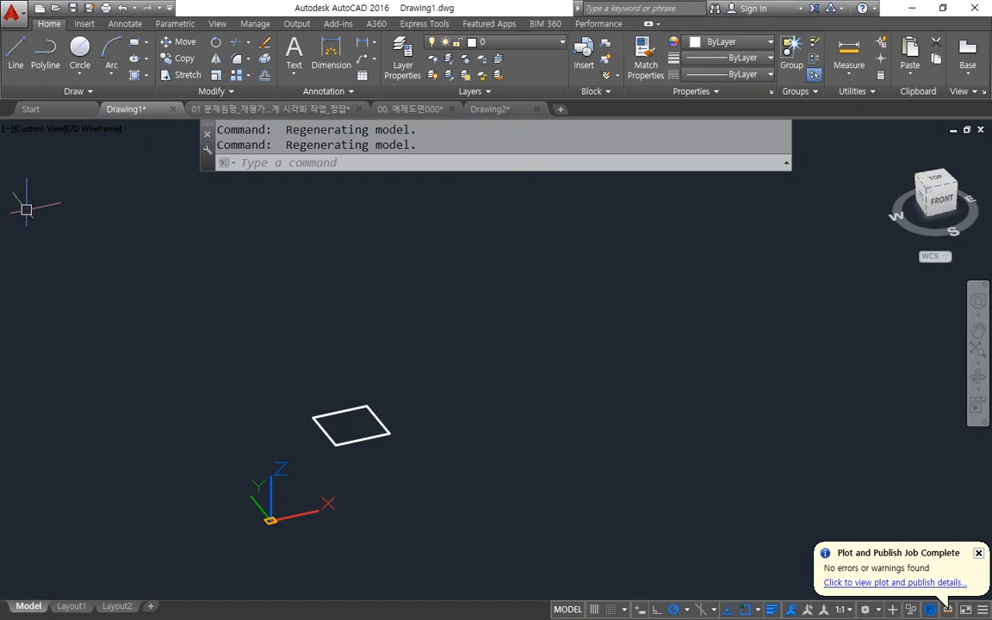
Switch to the Notepad notes and add the line "Z방향으로 선을 그리거나 움직일때 상대좌표를 사용함" below vpoint.
key(alt+Tab)
click(399, 401)
click(392, 376)
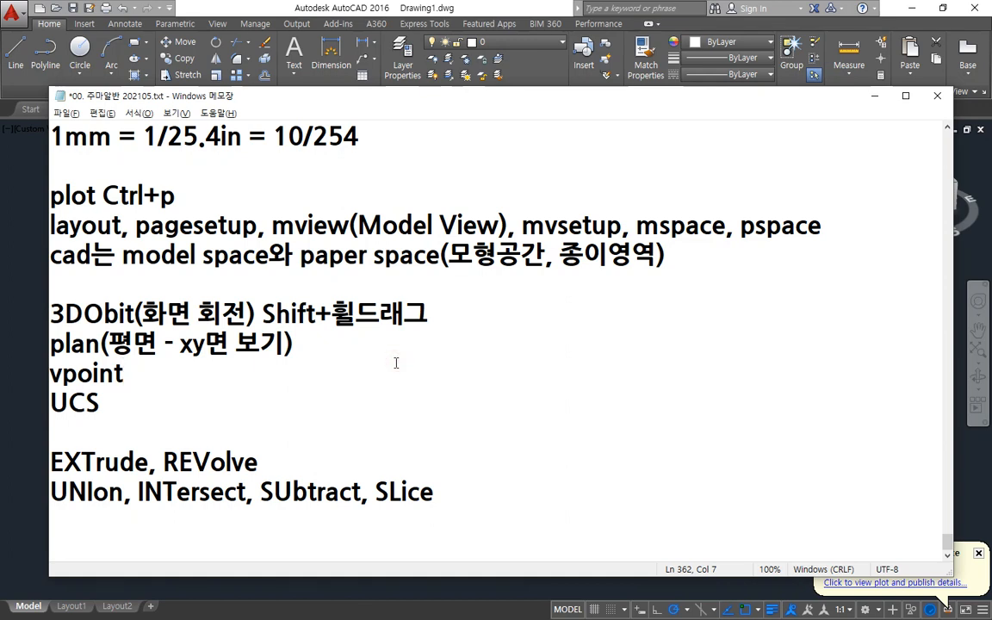
key(Return)
text(Z방향으로 선을 그림)
key(BackSpace)
text(거나 움직)
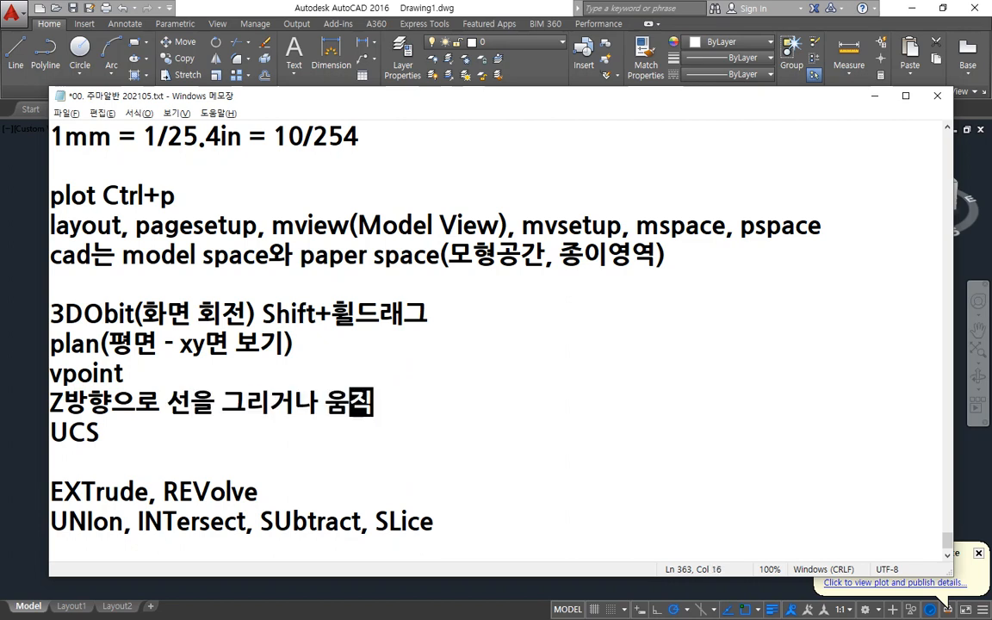
text(일때)
key(BackSpace)
text(ㄸ때 상대좌표를 사용함)
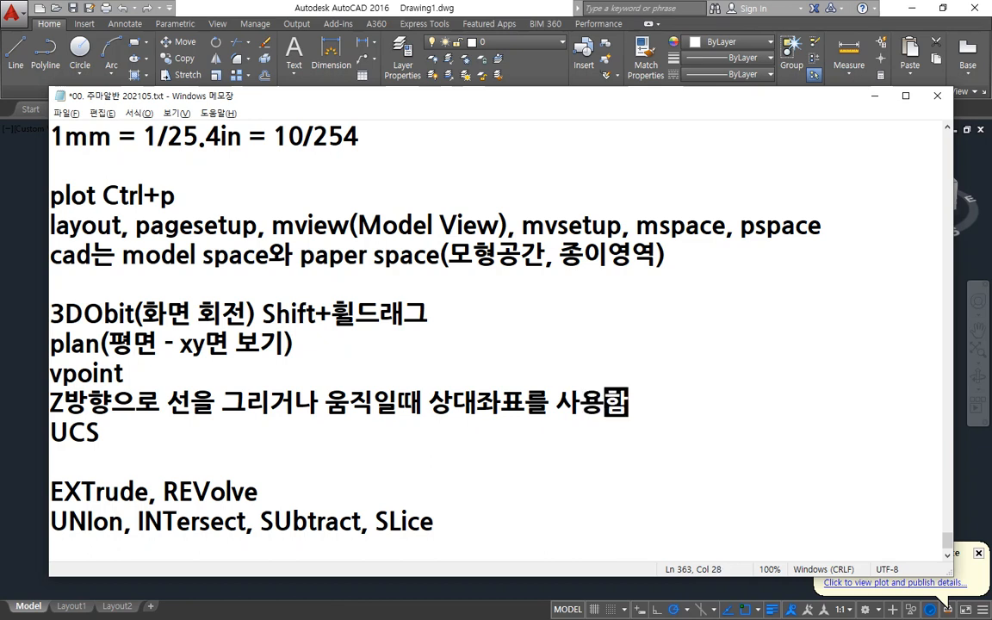
Append " - @0,0,z" to the Z-direction note and leave a blank line before UCS.
key(Return)
text(@0,0,z)
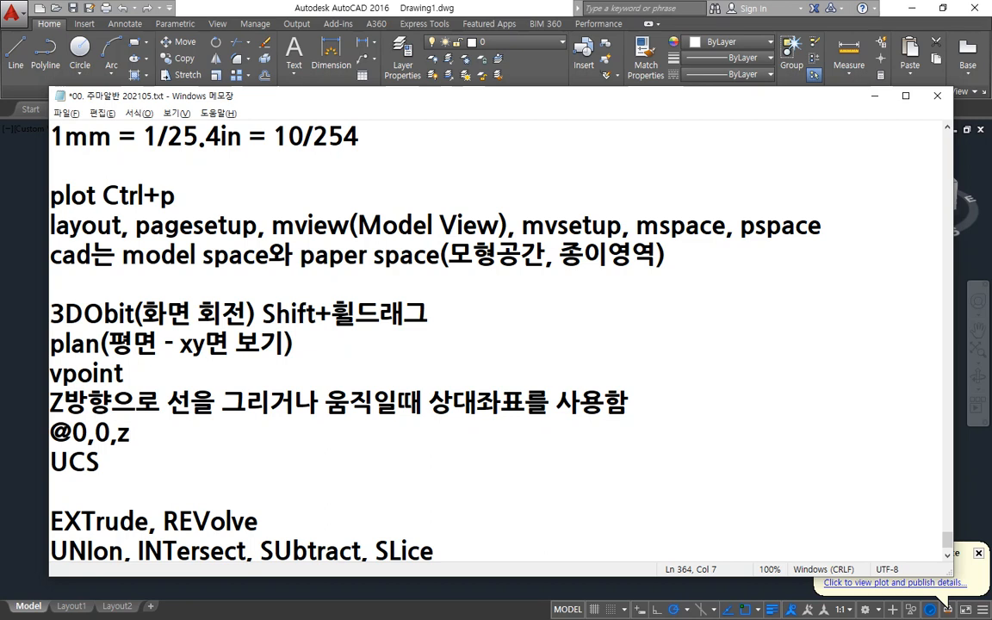
key(Return)
key(Up)
key(Up)
key(End)
text(-)
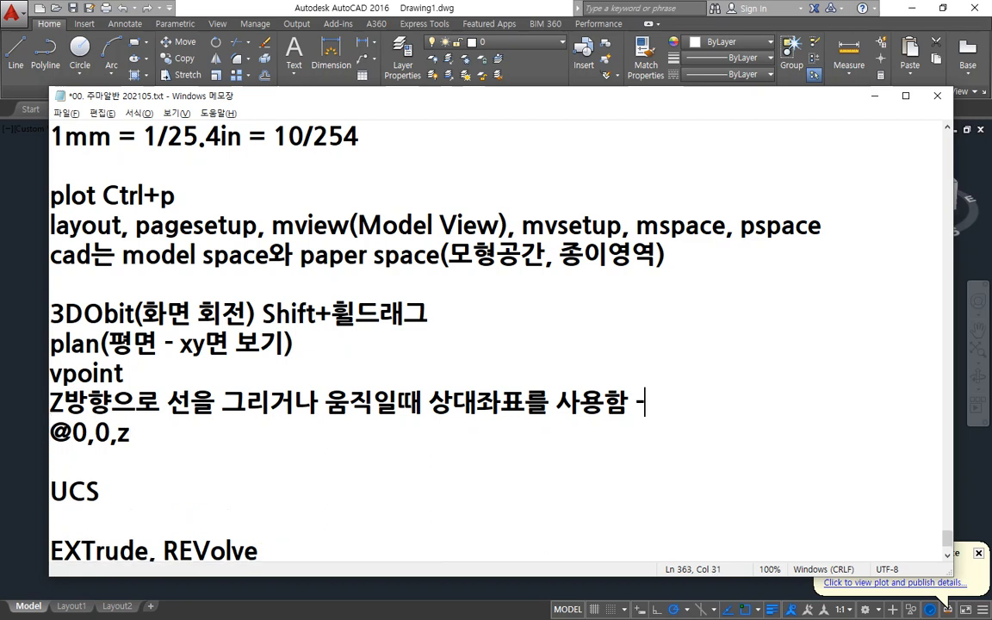
key(Delete)
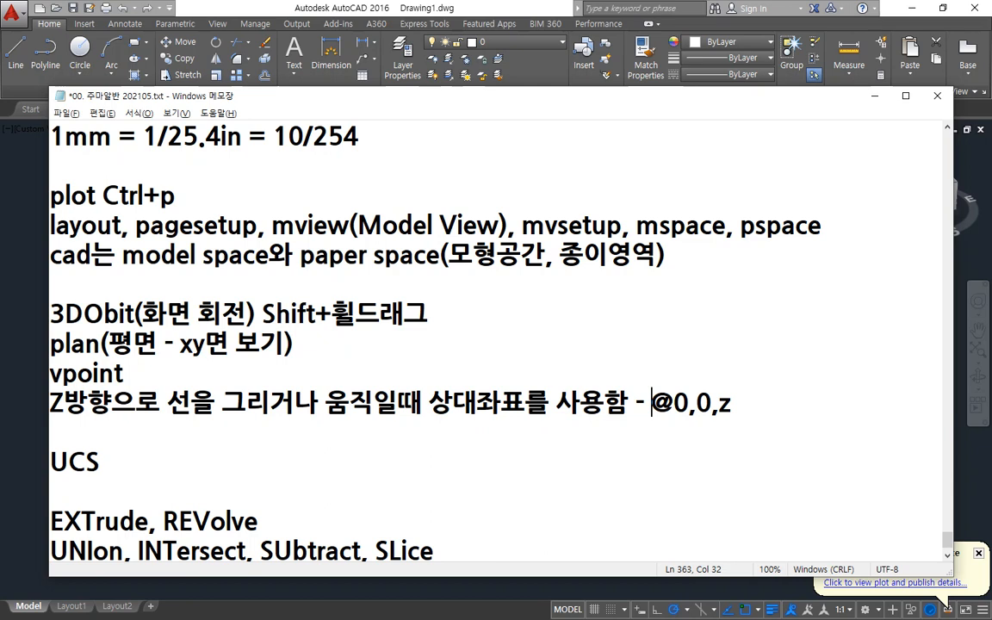
Switch back to AutoCAD's Drawing1 and measure the length of the rectangle's front edge with DIST.
click(303, 6)
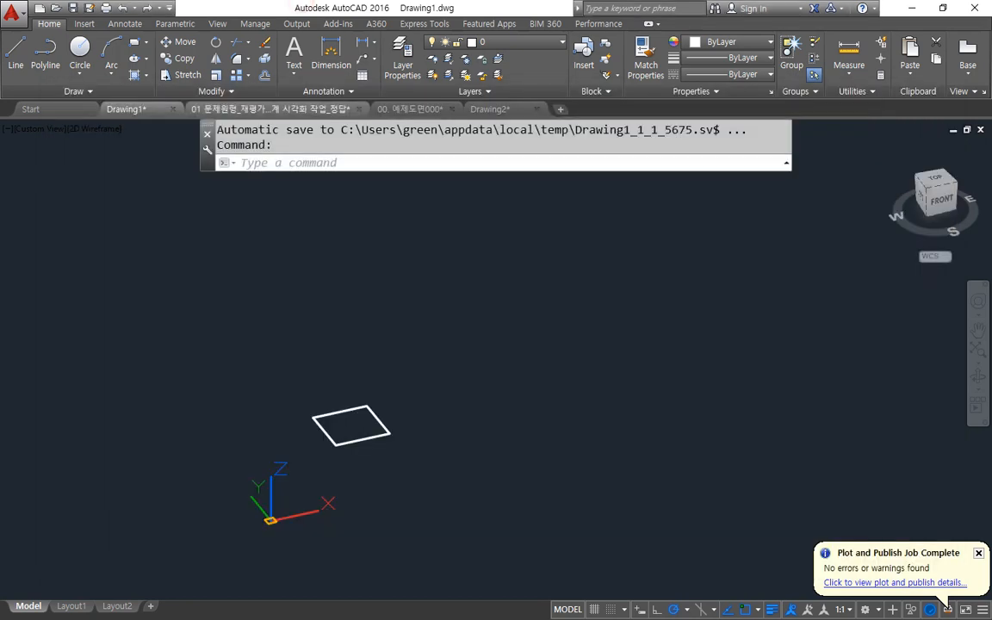
text(di)
key(Return)
click(335, 444)
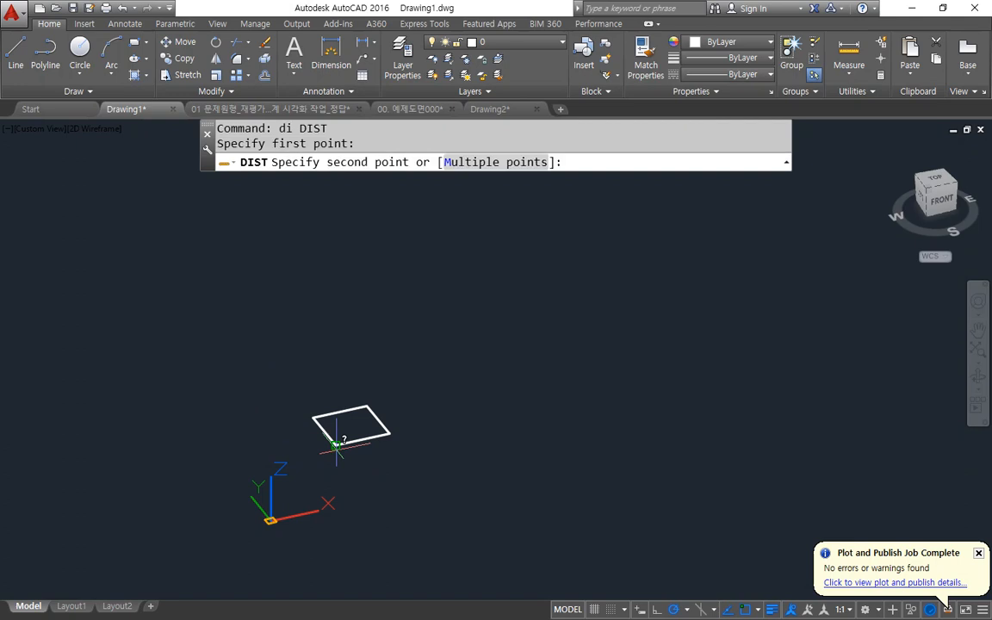
click(391, 434)
key(Escape)
Copy the rectangle 50 units up along Z using the relative coordinate @0,0,50.
text(cp)
key(Return)
click(366, 437)
key(Return)
click(389, 432)
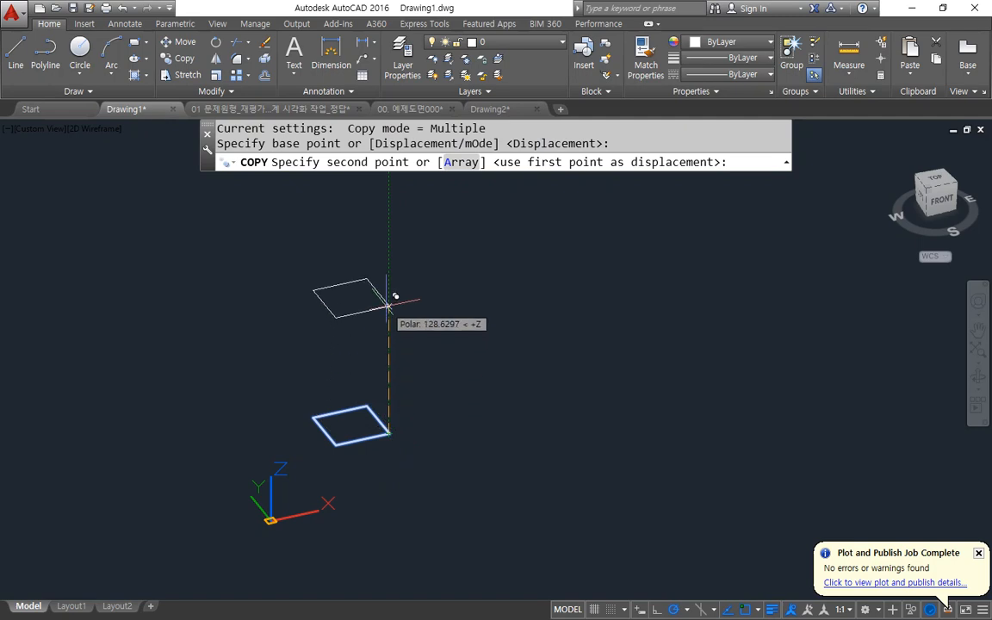
text(@)
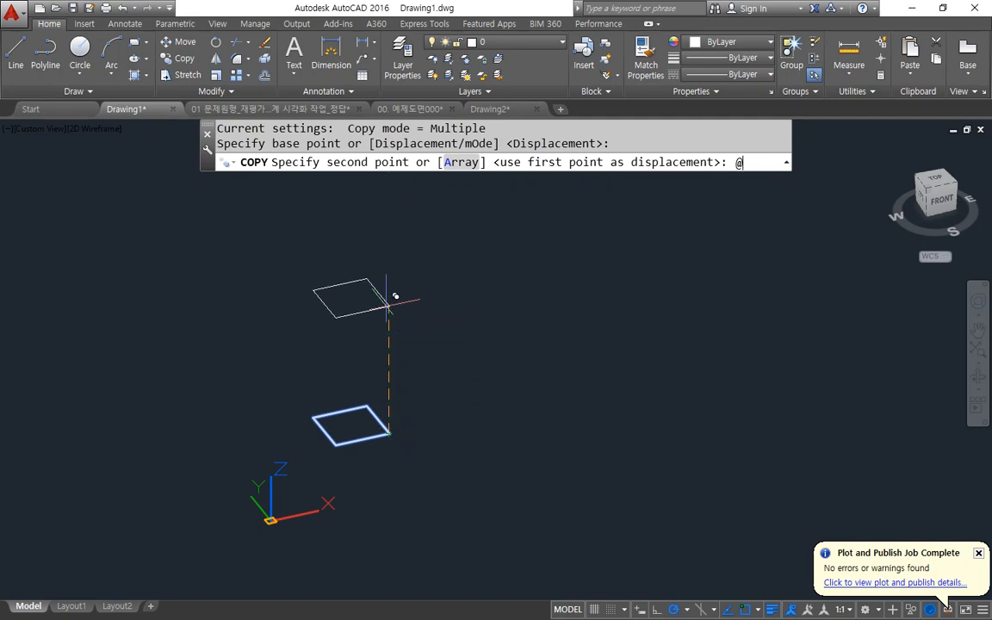
text(0,0,50)
key(Return)
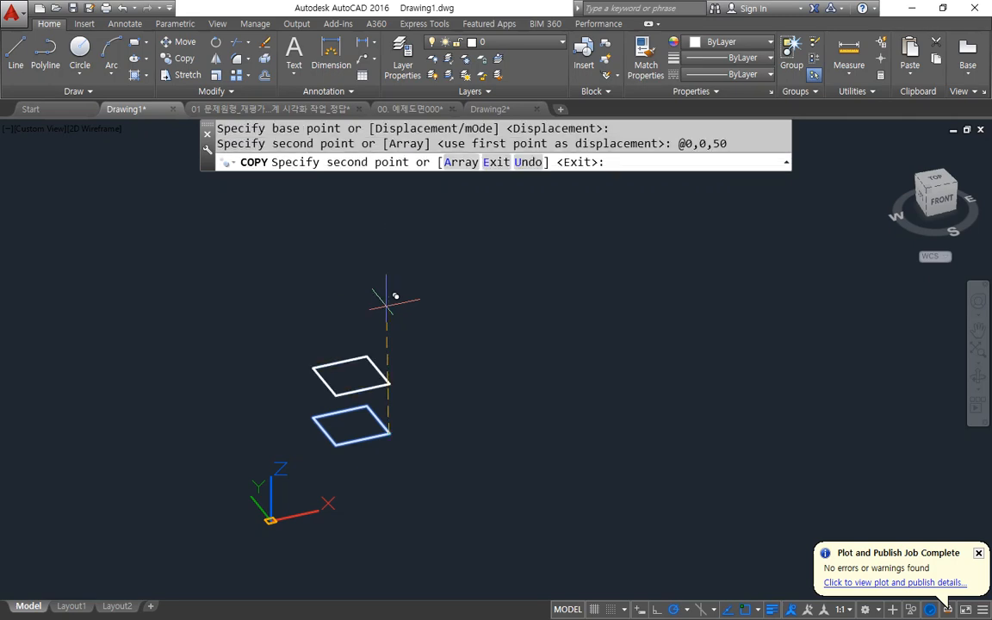
Finish the copy and draw a vertical line joining the right-hand corners of the upper and lower rectangles.
key(Return)
shift+middle_drag(374, 456, 367, 492)
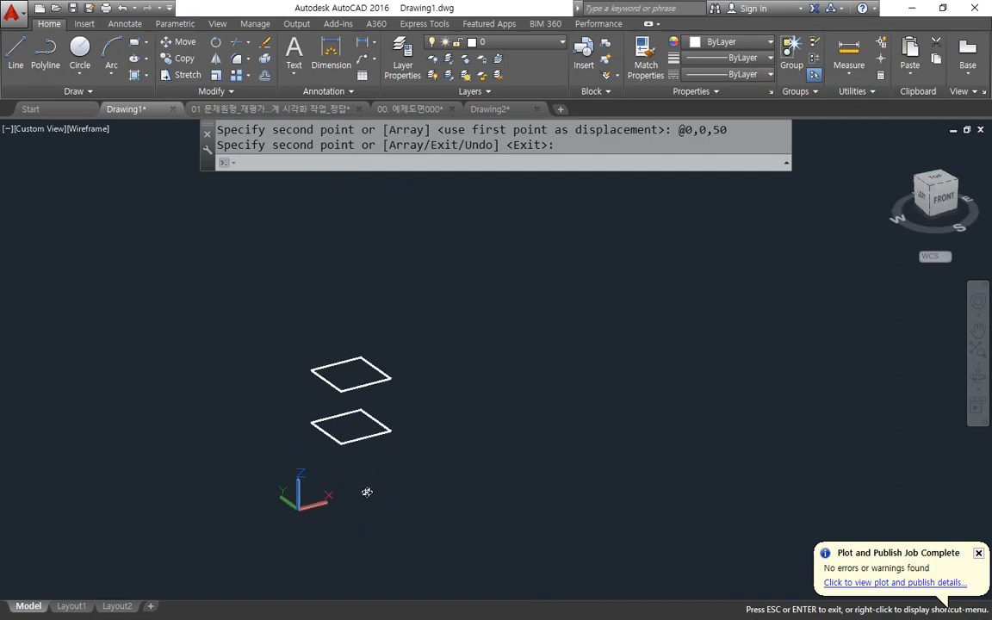
scroll(366, 402, up, 6)
shift+middle_drag(308, 464, 333, 466)
text(l)
key(Return)
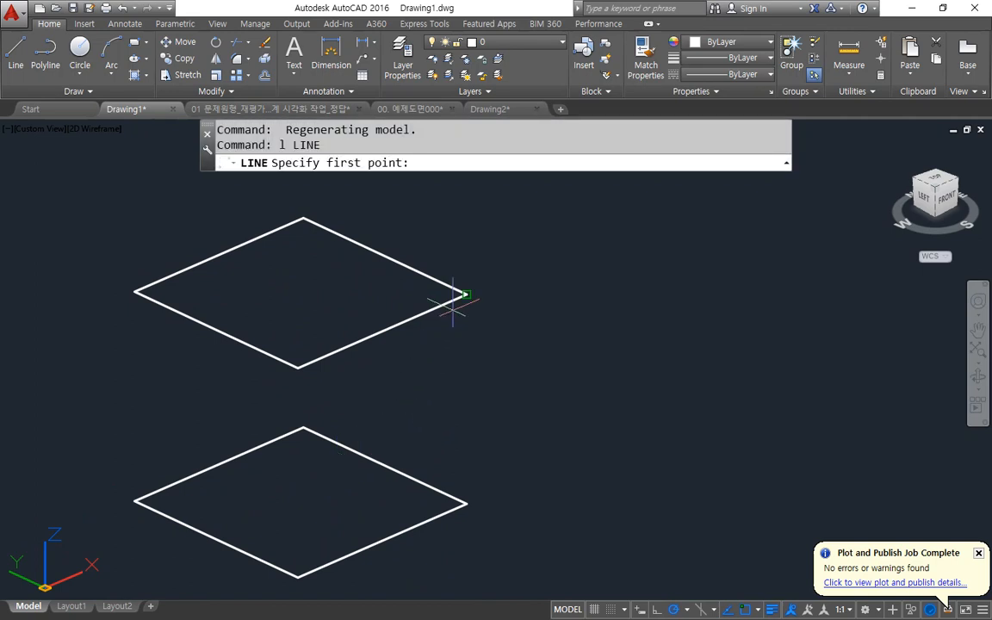
click(467, 294)
click(467, 504)
key(Return)
key(Return)
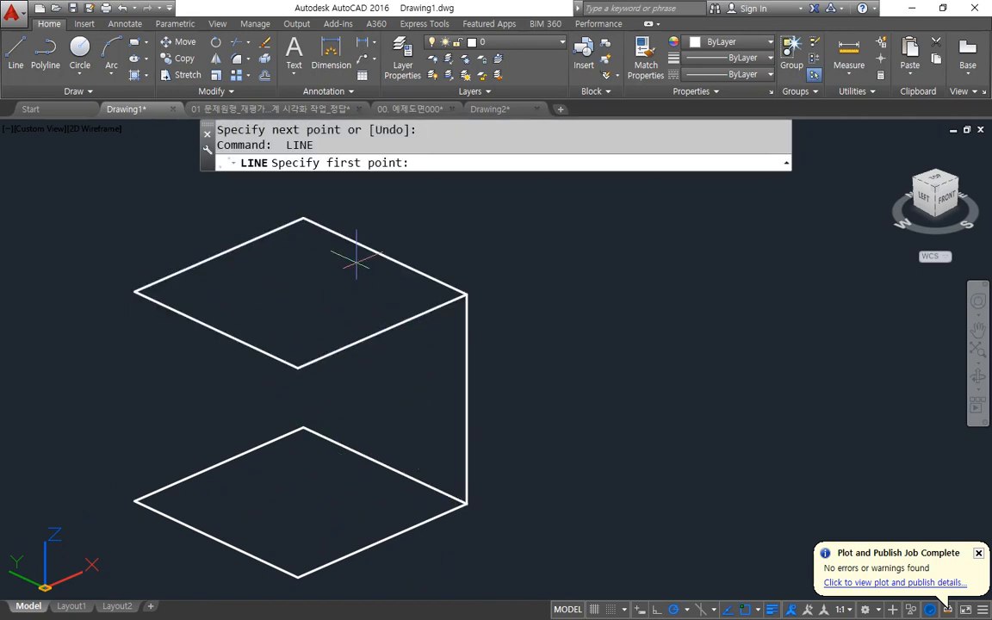
Draw vertical lines joining the remaining three corner pairs of the two rectangles to complete the wireframe cube.
click(304, 219)
click(304, 428)
key(Return)
key(Return)
click(136, 291)
click(135, 500)
key(Return)
key(Return)
click(302, 366)
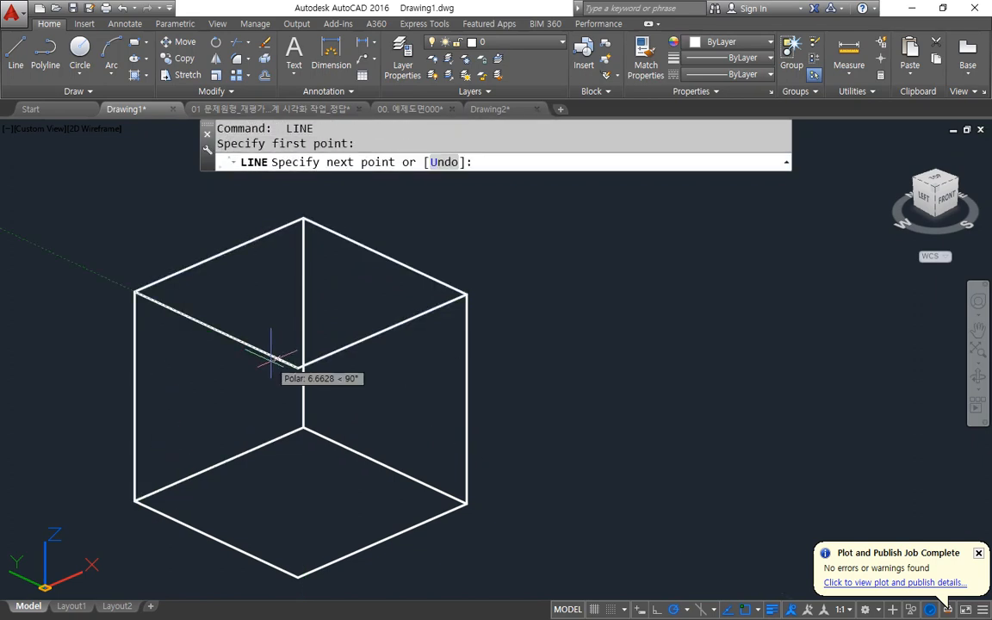
click(276, 565)
key(Return)
Copy the cube's bottom rectangle to a free spot beside the cube on its right-hand side.
shift+middle_drag(239, 505, 197, 494)
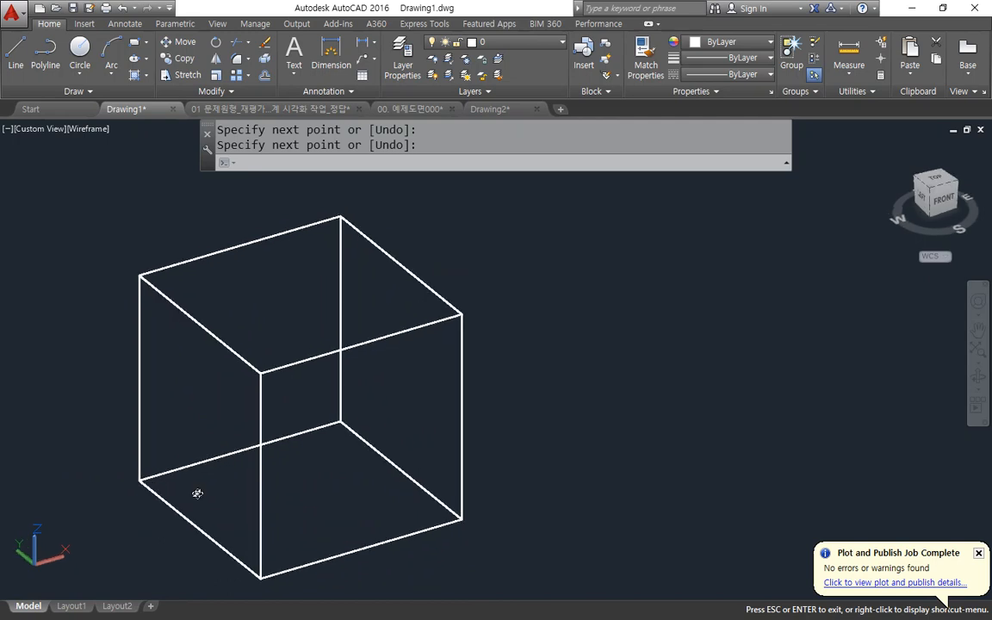
scroll(198, 493, down, 4)
scroll(197, 493, up, 2)
scroll(198, 492, down, 2)
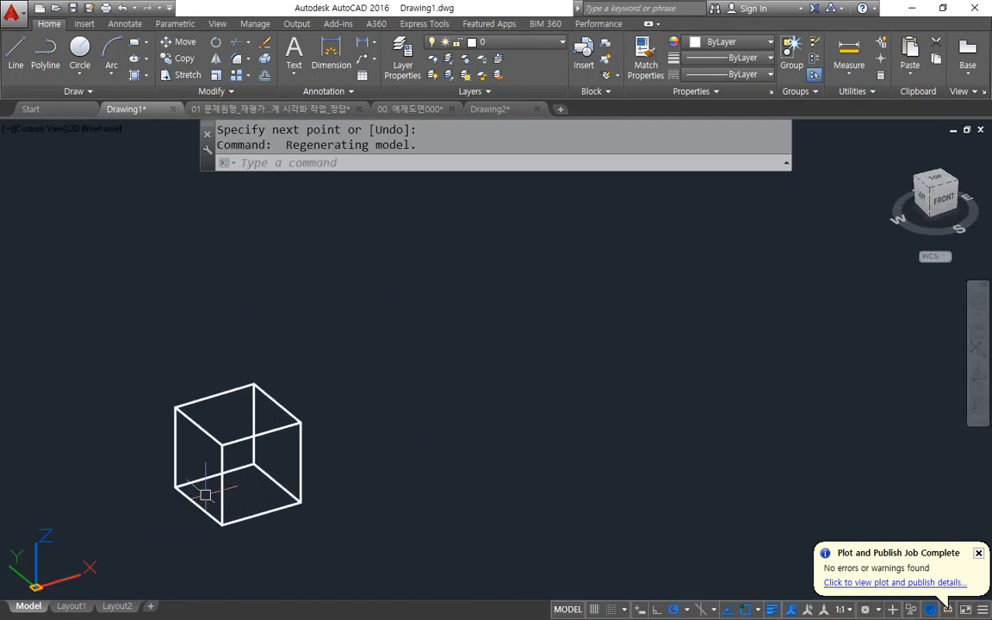
shift+middle_drag(392, 499, 404, 539)
text(cp)
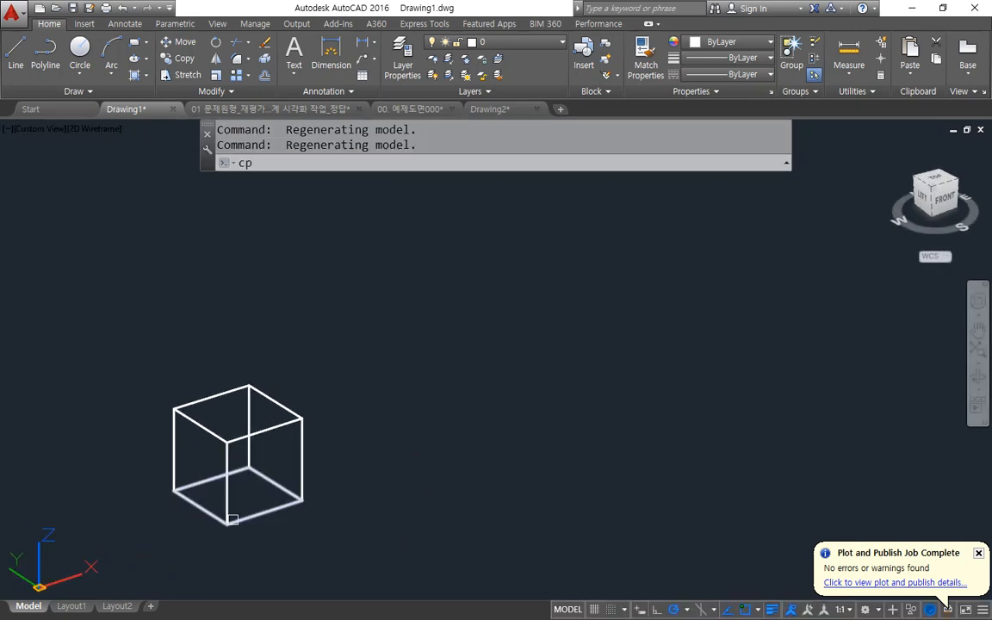
key(Return)
click(298, 504)
key(Return)
click(301, 503)
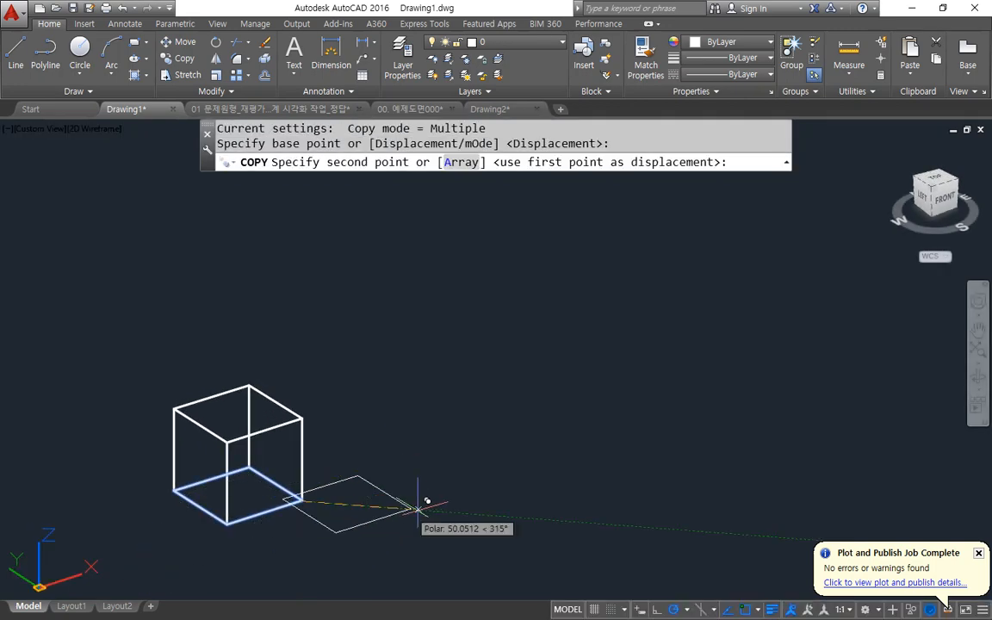
click(523, 498)
key(Return)
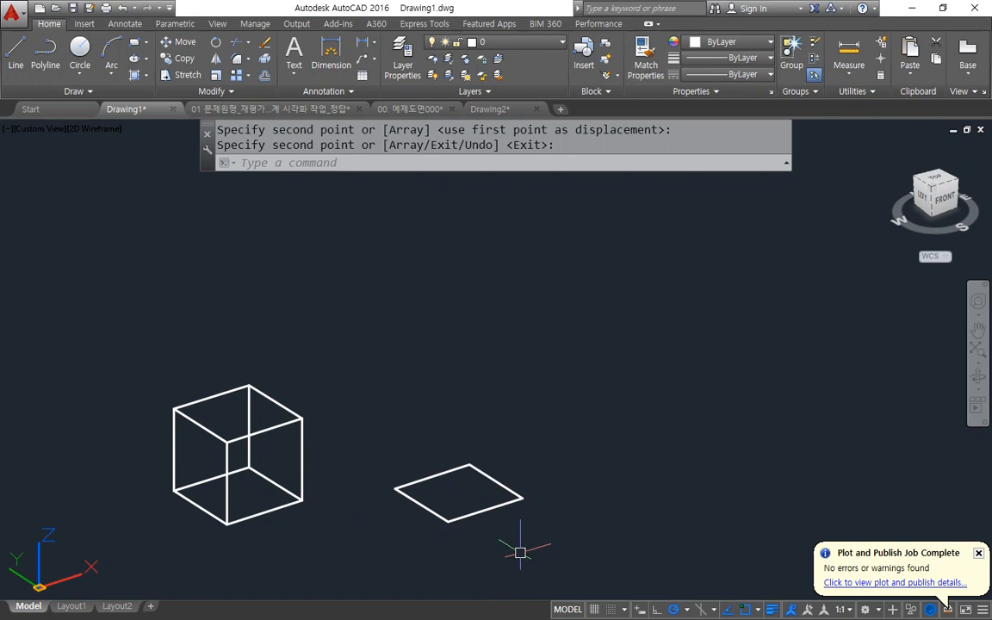
text(l)
key(Return)
click(522, 496)
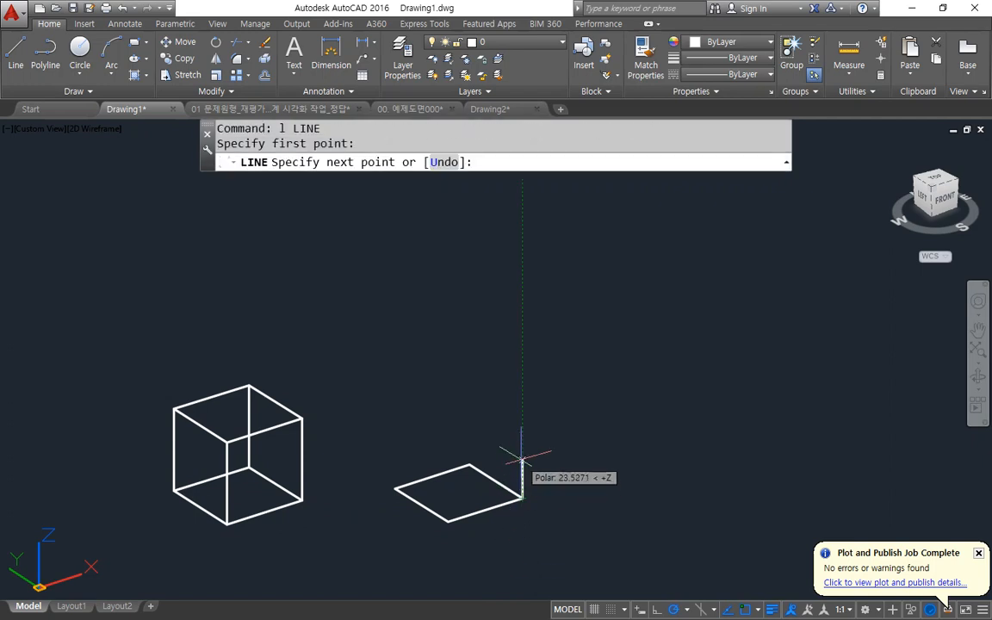
key(Escape)
Turn off polar tracking and object snap tracking, and draw a freehand-directed 50-unit line upward from the copied rectangle's right-hand corner.
click(673, 609)
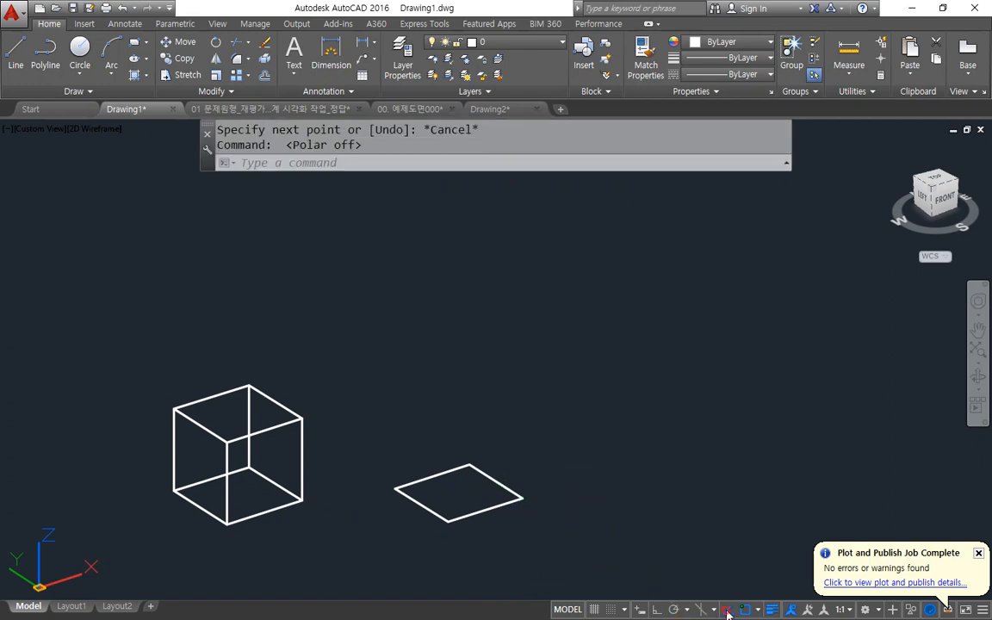
click(728, 610)
text(L)
key(Return)
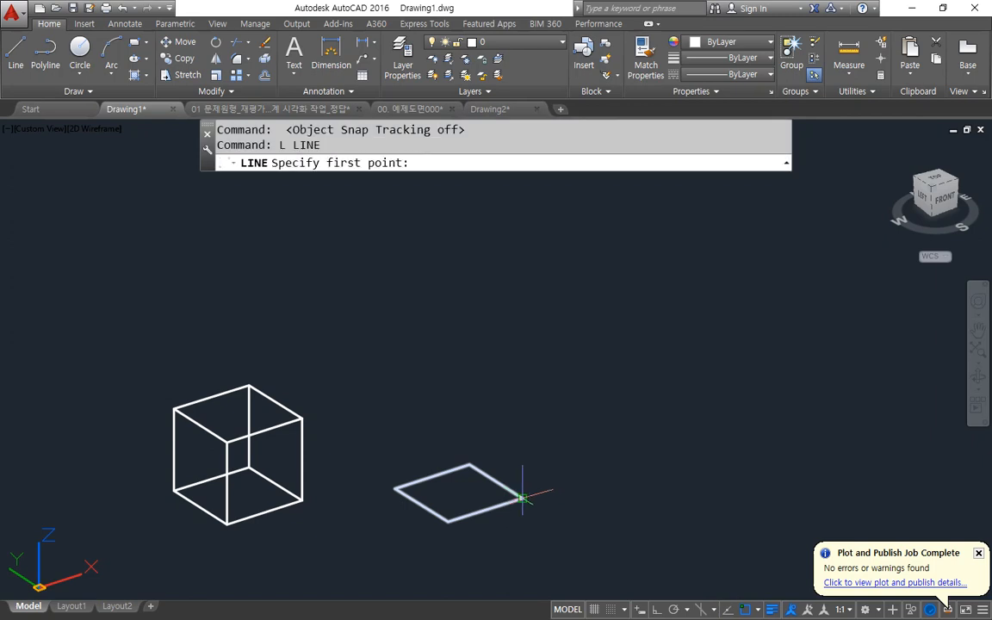
click(523, 497)
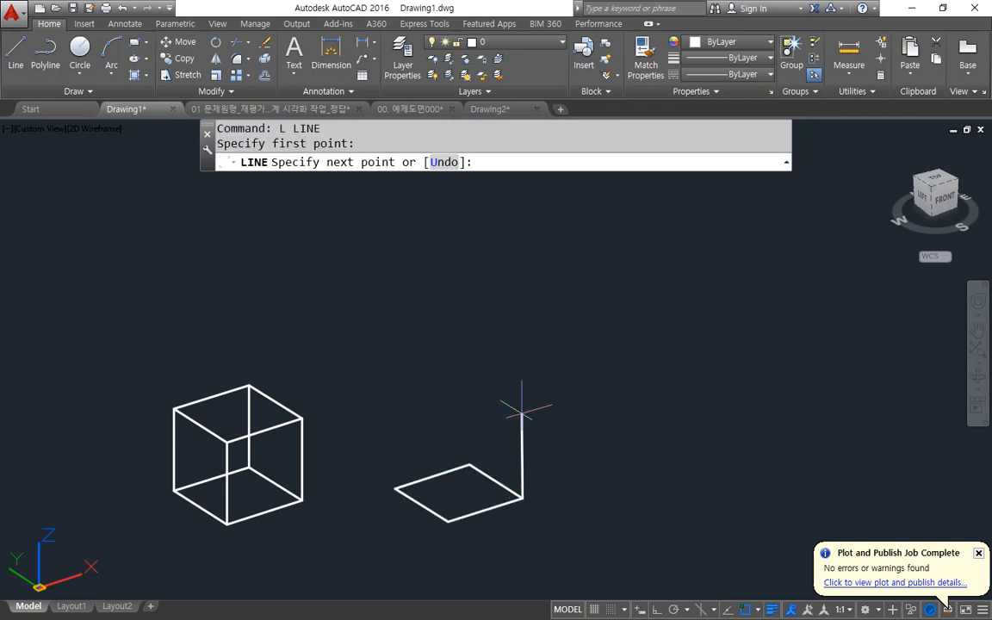
key(Return)
Copy the second rectangle from its right-hand corner to the upper end of the 50-unit line.
key(Return)
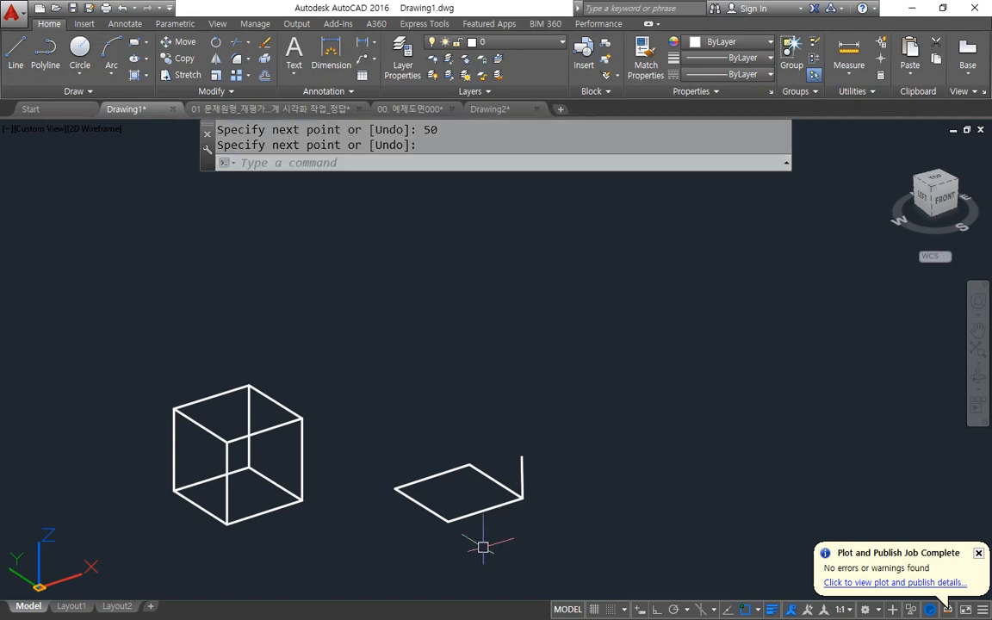
middle_drag(479, 544, 477, 541)
mouse_move(423, 489)
shift+middle_down()
mouse_move(421, 479)
mouse_move(422, 506)
shift+middle_up()
text(cp)
key(Return)
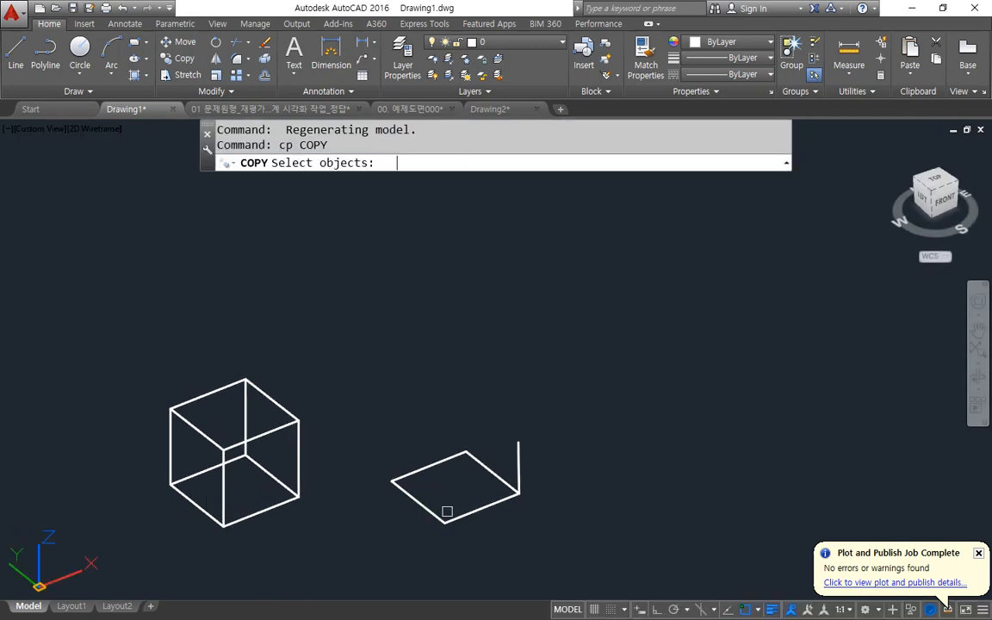
click(453, 525)
key(Return)
click(519, 492)
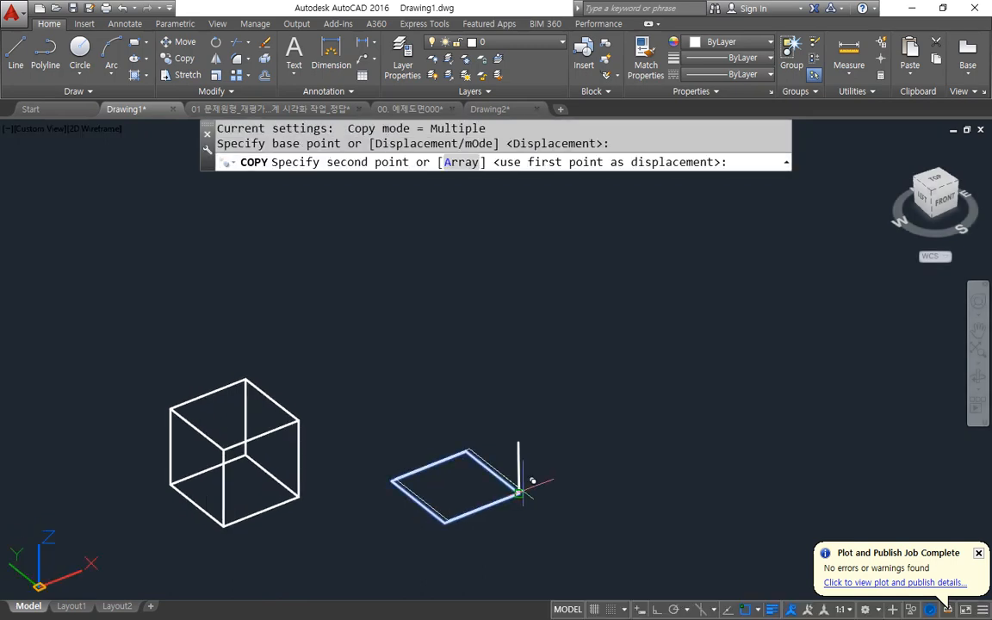
click(519, 443)
Draw lines joining the other three corner pairs of the second rectangle and its upper copy.
key(Return)
key(Escape)
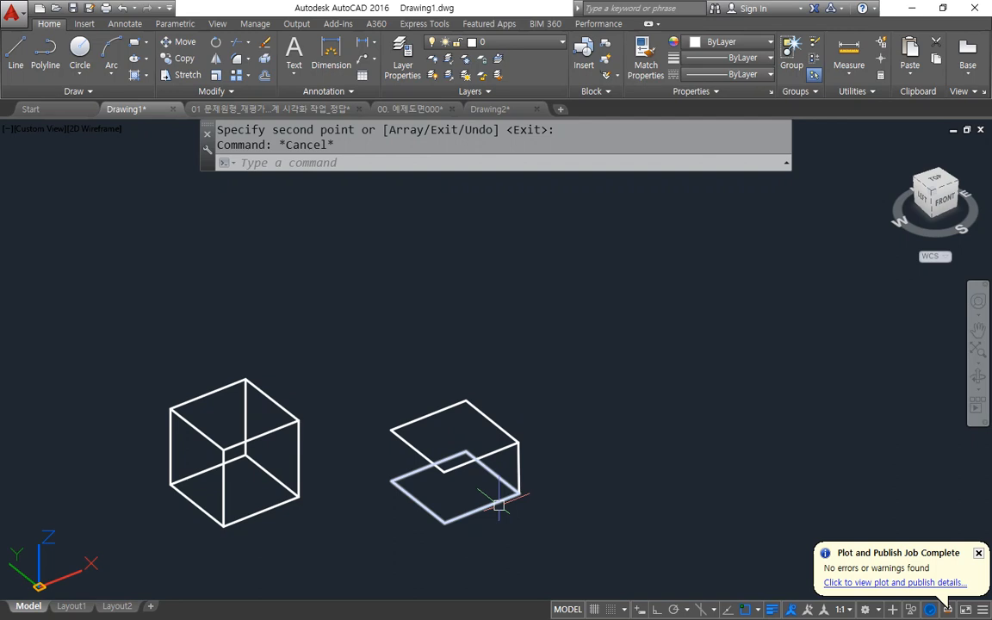
text(l)
key(Return)
click(466, 452)
click(466, 401)
key(Return)
key(Return)
click(391, 429)
click(392, 479)
key(Return)
key(Return)
click(444, 472)
click(444, 523)
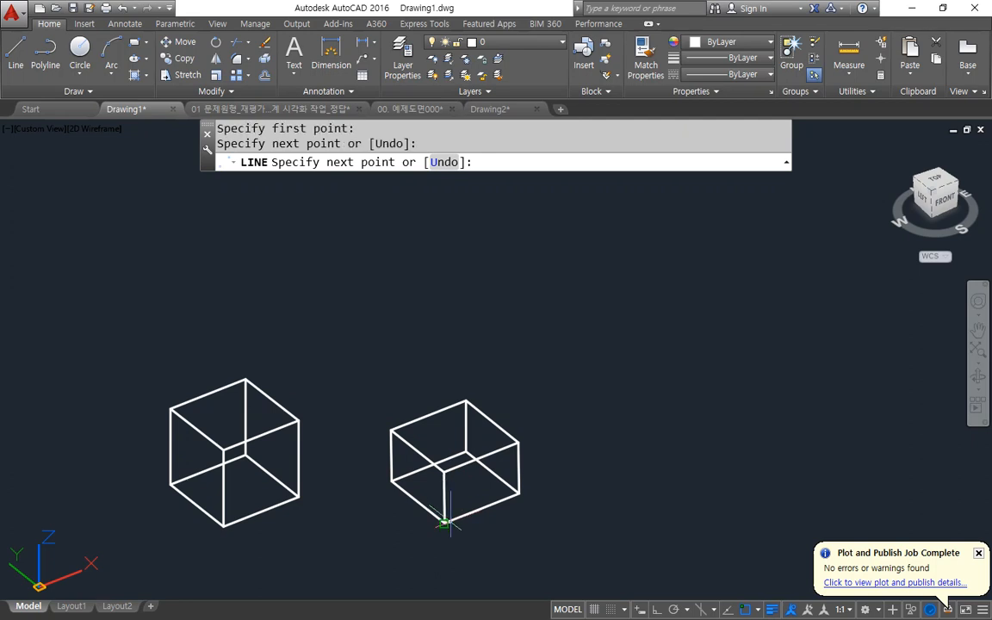
key(Return)
drag(336, 312, 336, 585)
drag(326, 350, 247, 336)
drag(340, 345, 422, 345)
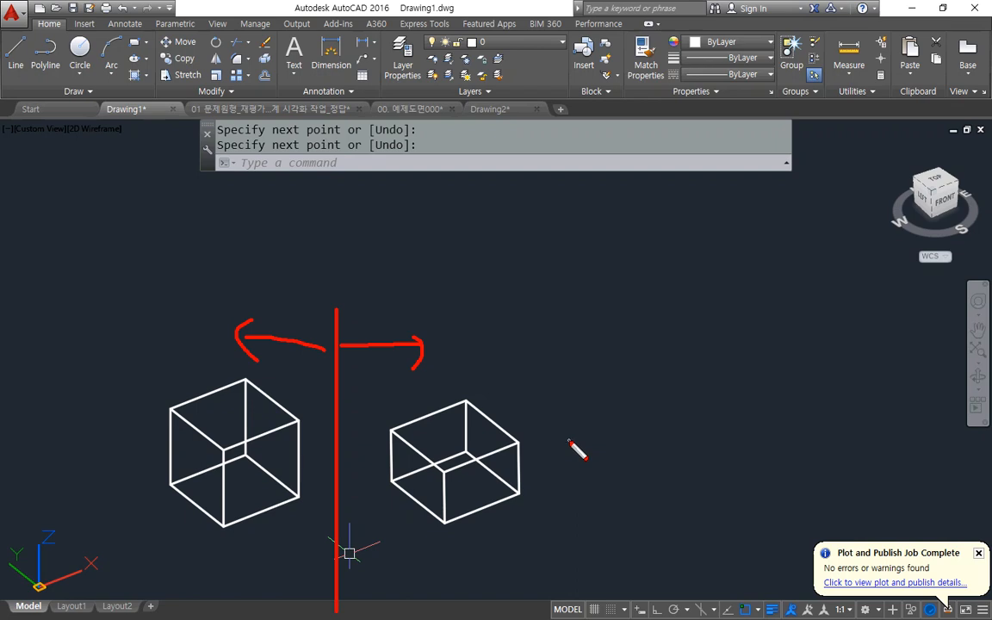
key(Escape)
Turn polar tracking and object snap tracking back on.
click(674, 610)
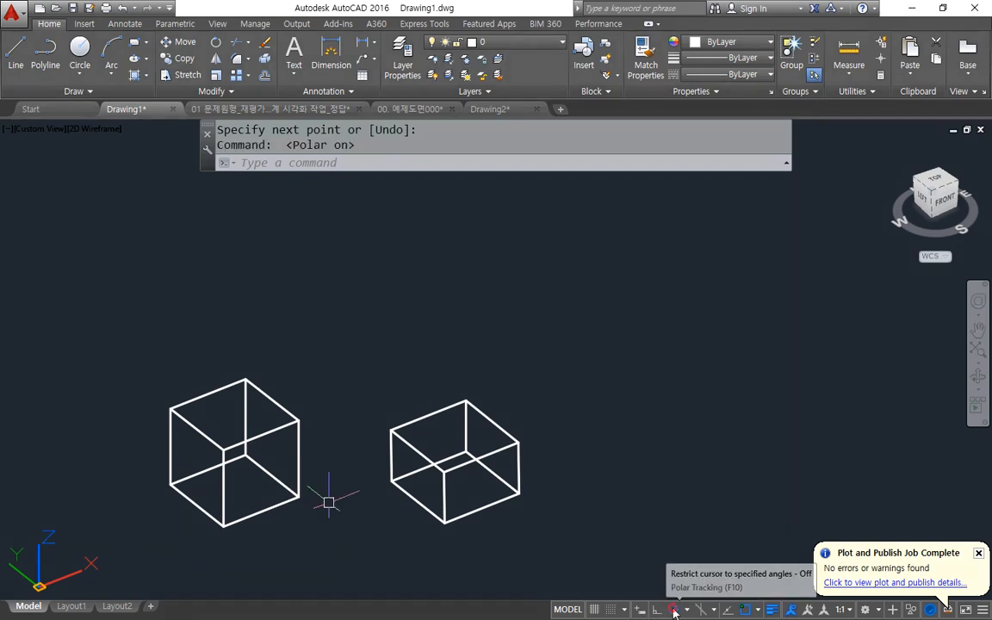
click(727, 610)
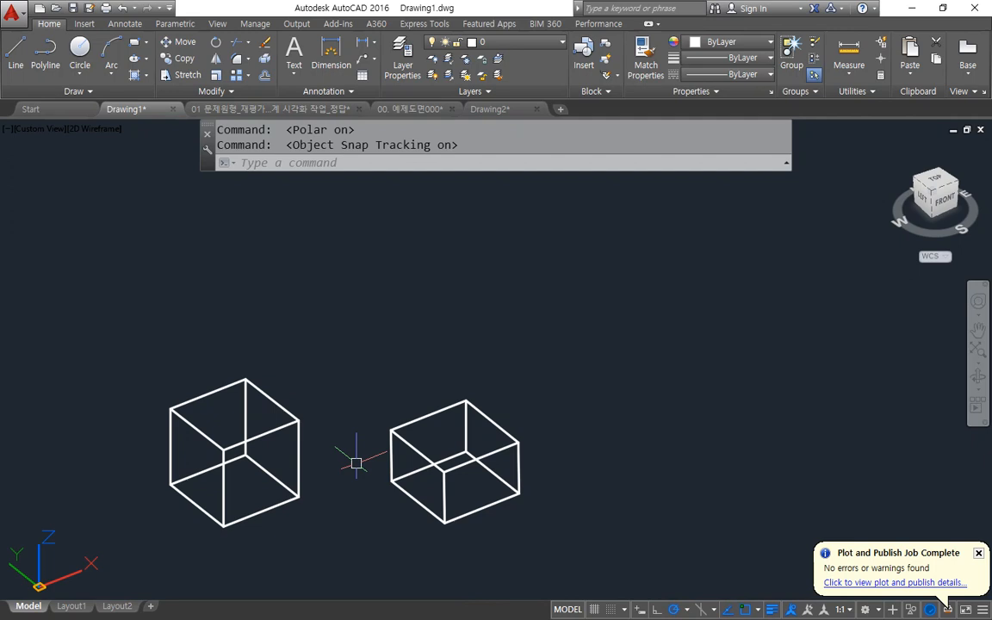
Examine both wireframe boxes from oblique views and the Top view to compare the direction of their upright edges.
shift+middle_drag(356, 451, 430, 426)
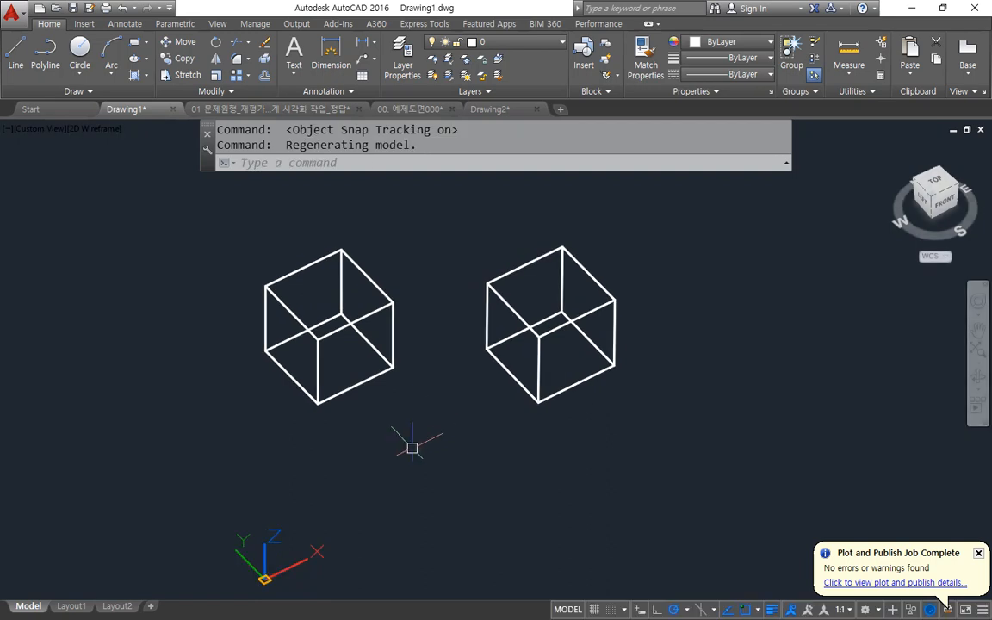
shift+middle_drag(394, 288, 386, 367)
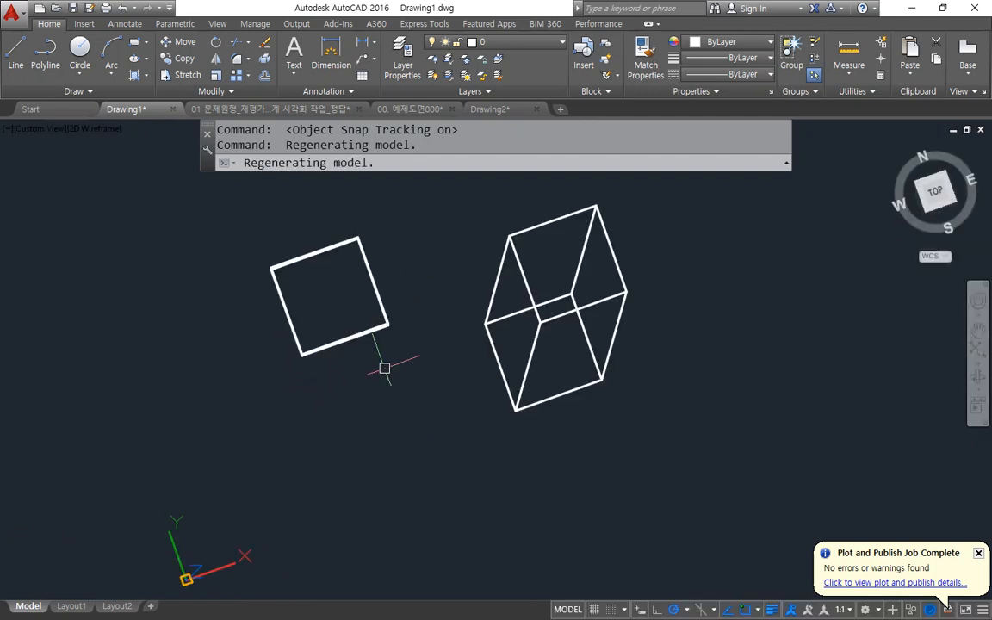
drag(429, 206, 445, 462)
mouse_move(429, 394)
mouse_down()
mouse_move(346, 401)
mouse_move(341, 439)
mouse_up()
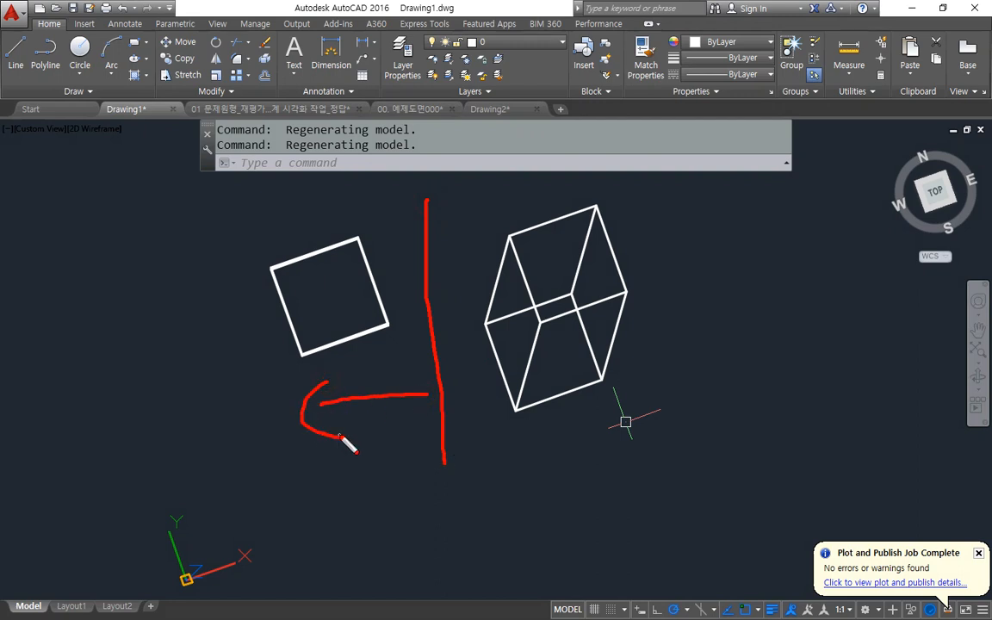
drag(473, 419, 603, 410)
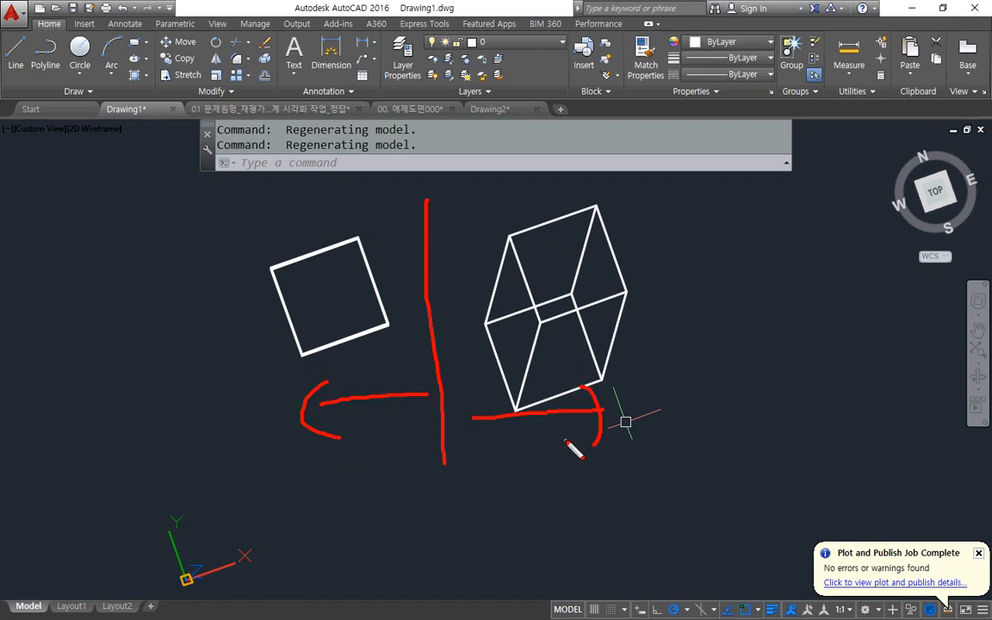
key(Escape)
mouse_move(447, 449)
shift+middle_down()
mouse_move(414, 451)
mouse_move(350, 356)
mouse_move(451, 350)
mouse_move(454, 339)
mouse_move(441, 350)
mouse_move(454, 369)
shift+middle_up()
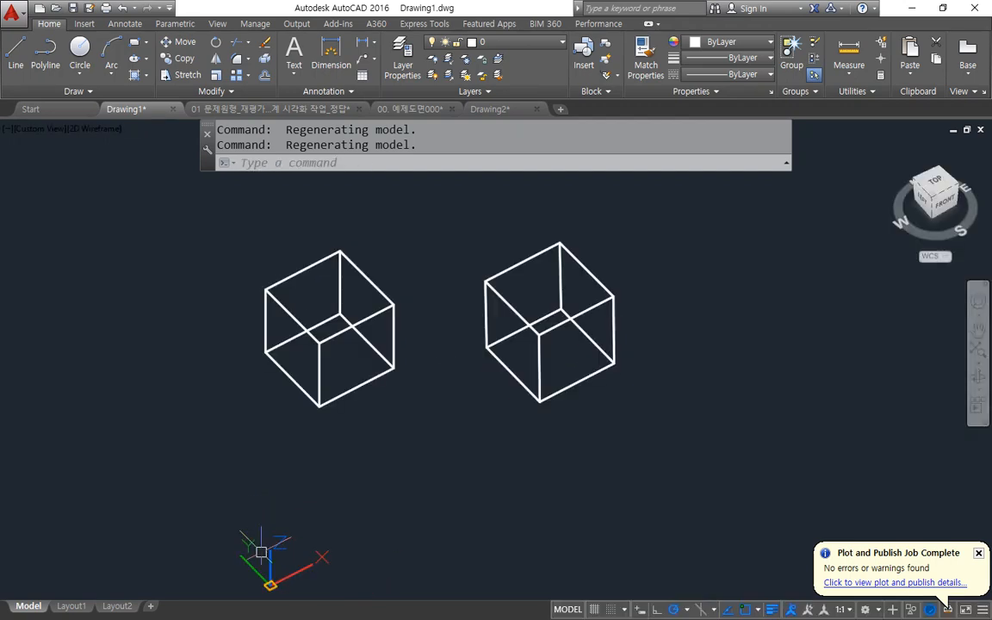
click(937, 181)
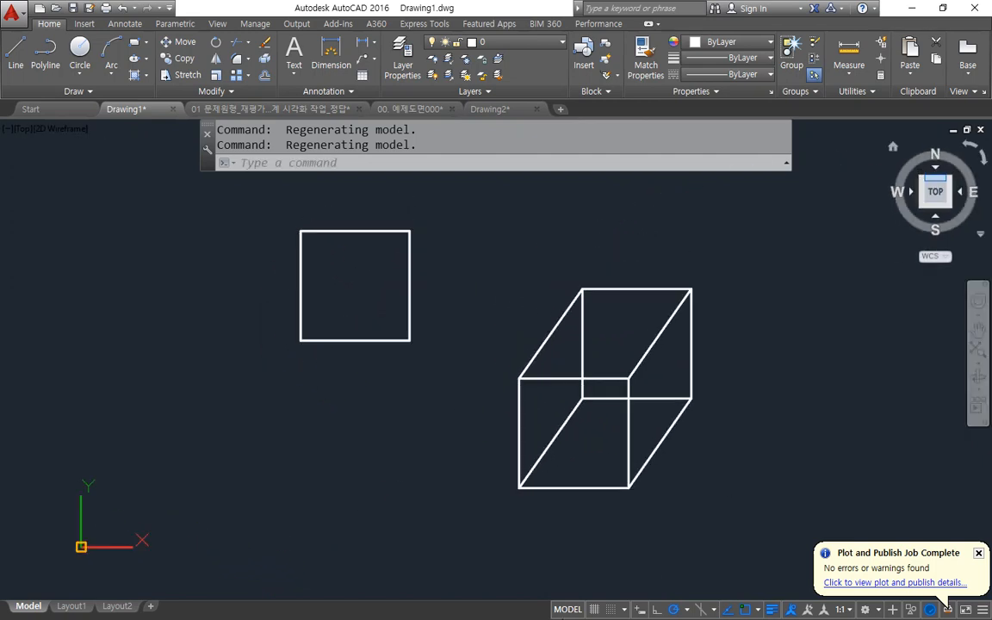
shift+middle_drag(492, 470, 569, 375)
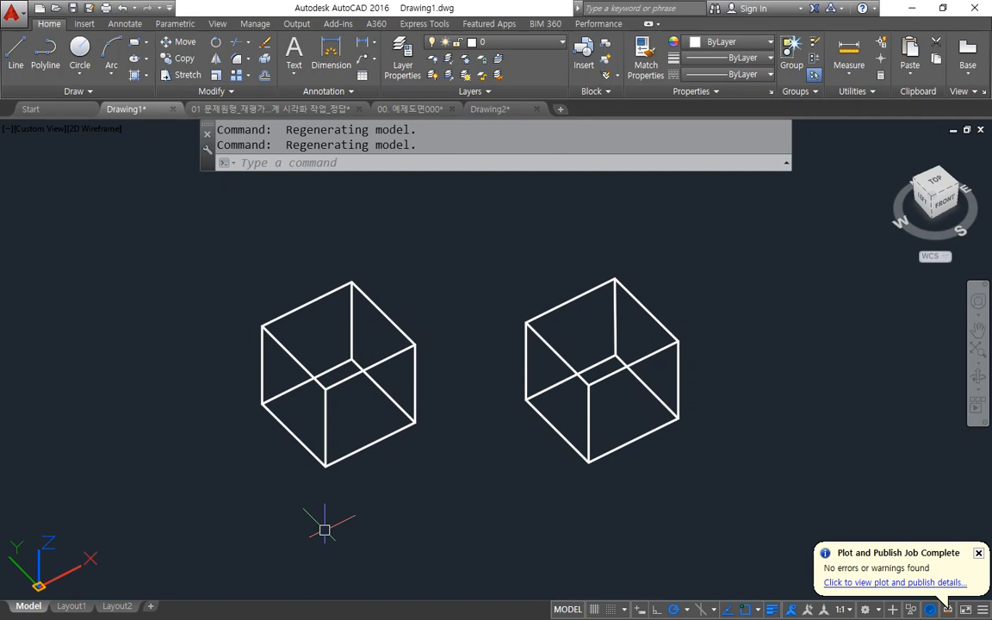
Erase the second wireframe box, including its two rectangles and four connecting lines.
click(792, 488)
click(476, 239)
key(Delete)
scroll(337, 405, up, 2)
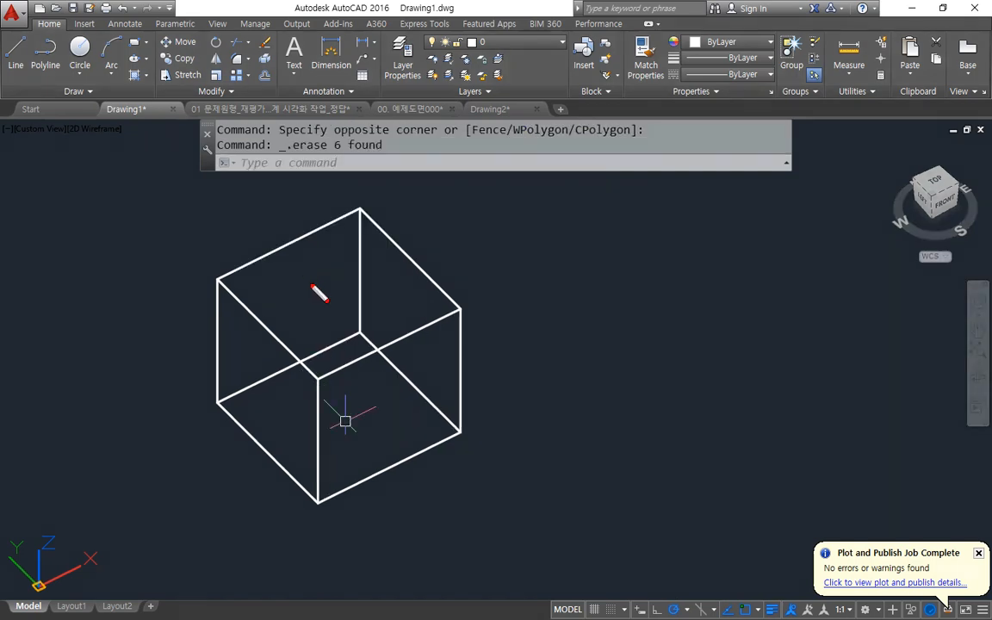
drag(321, 334, 361, 294)
mouse_move(273, 428)
mouse_down()
mouse_move(233, 395)
mouse_move(276, 418)
mouse_up()
drag(375, 437, 384, 442)
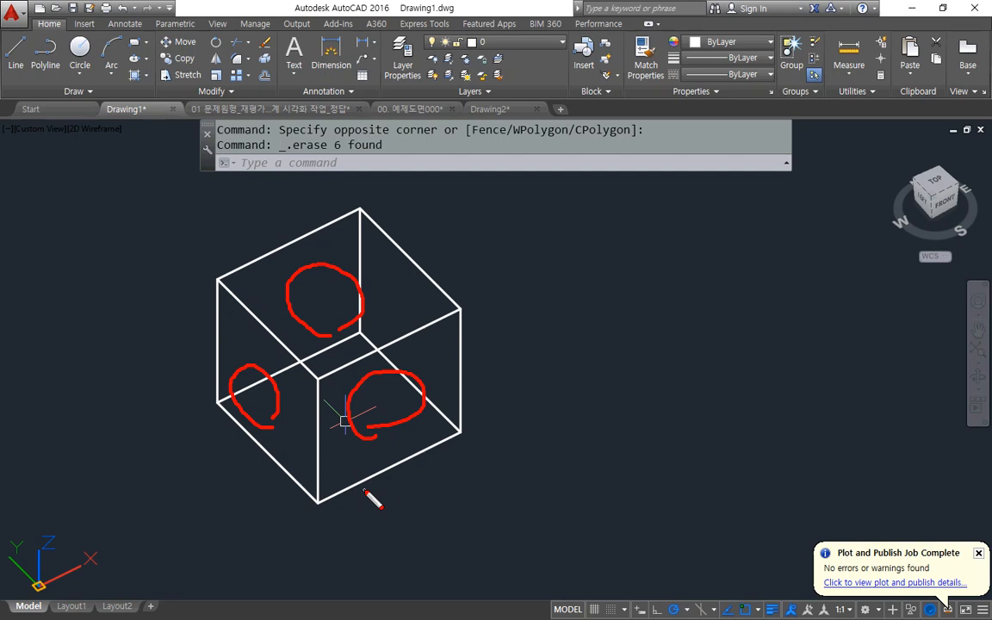
Switch to the Notepad notes and place the text cursor at the end of the UCS line.
key(alt+Tab)
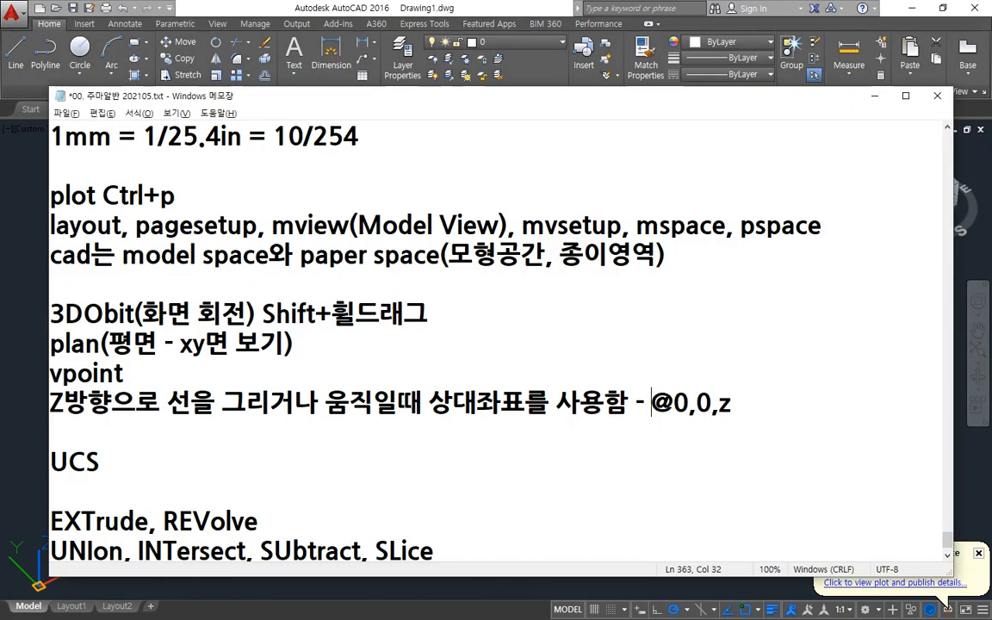
double_click(119, 464)
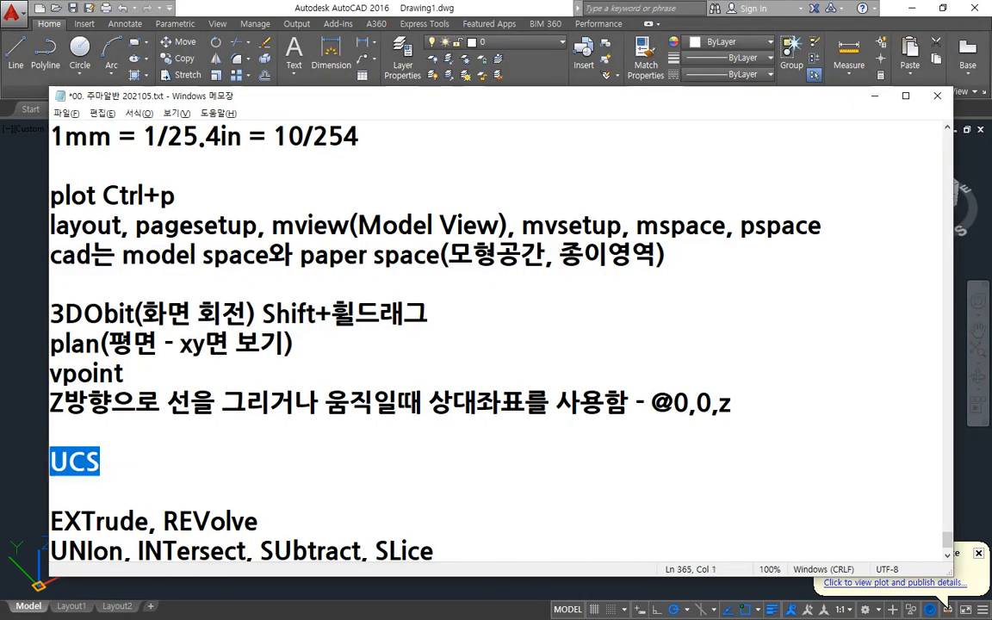
click(112, 463)
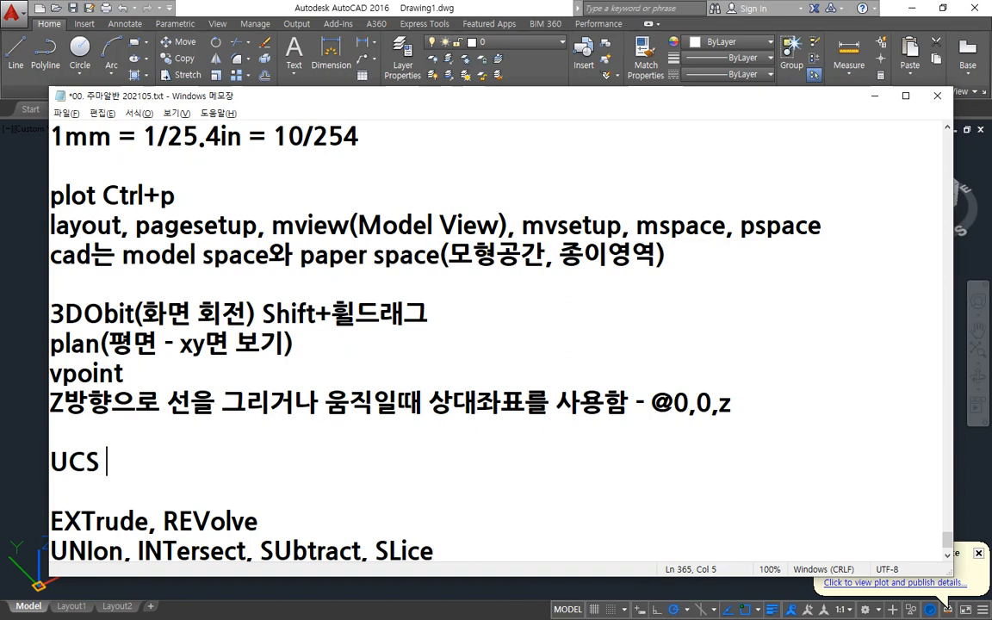
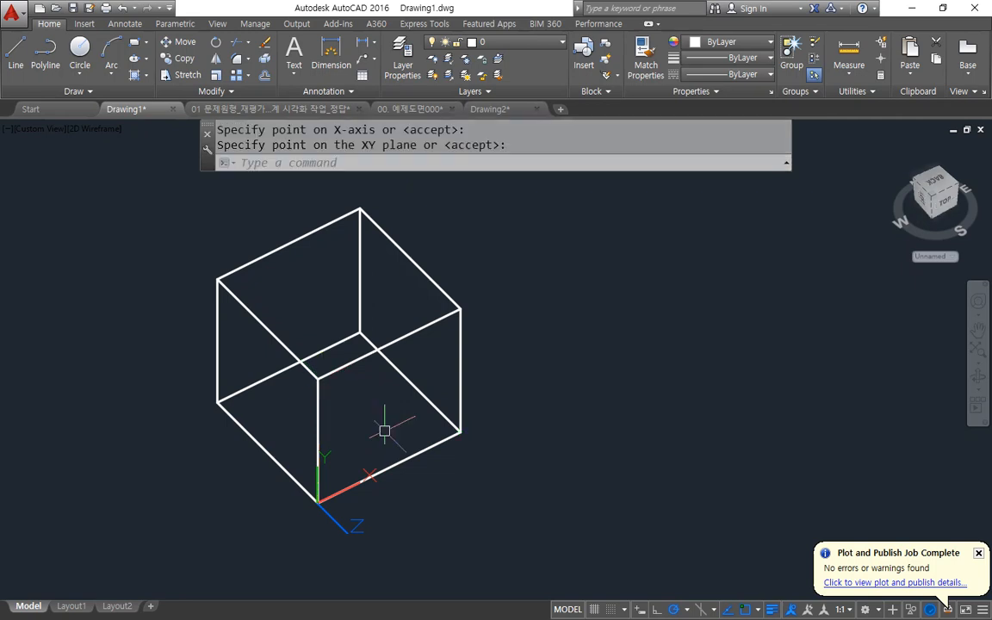
mouse_move(382, 467)
mouse_down()
mouse_move(369, 478)
mouse_move(325, 422)
mouse_move(343, 419)
mouse_up()
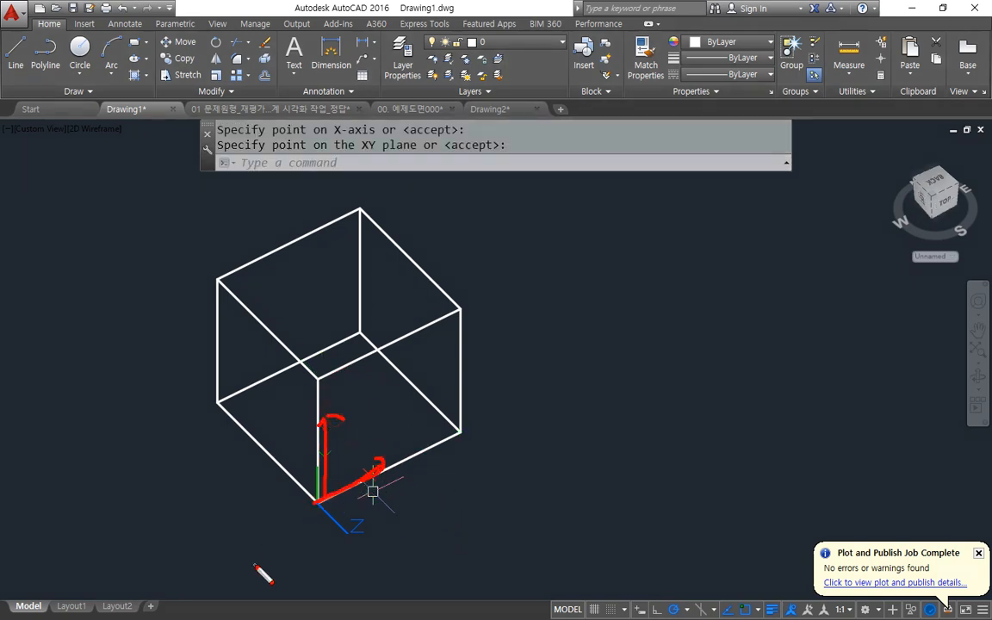
key(Escape)
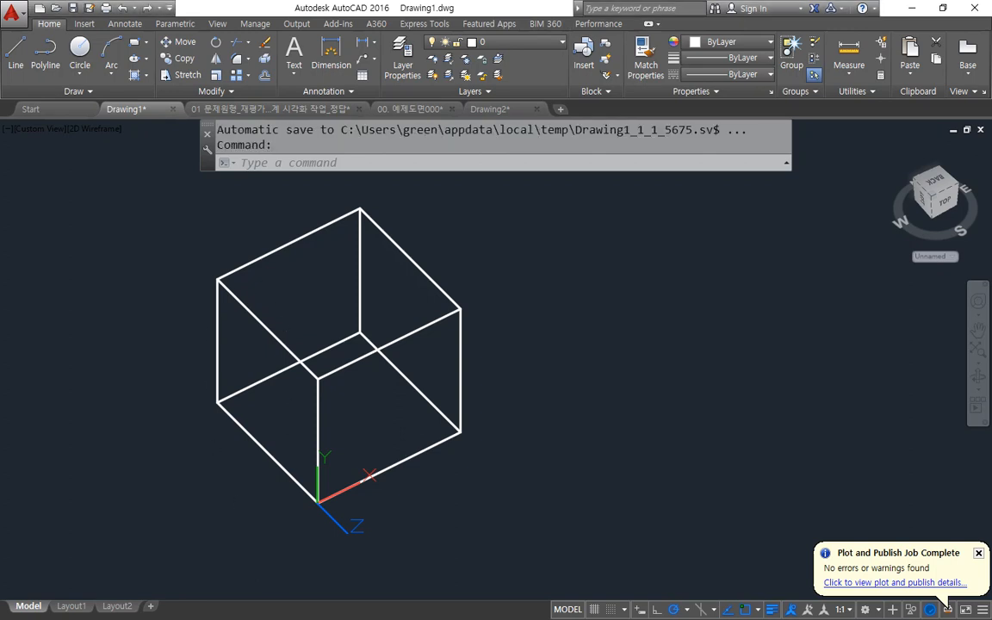
Draw a vertical guide line joining the midpoints of the upper and lower edges of the cube face in the current XY plane.
scroll(388, 349, up, 3)
text(l)
key(Return)
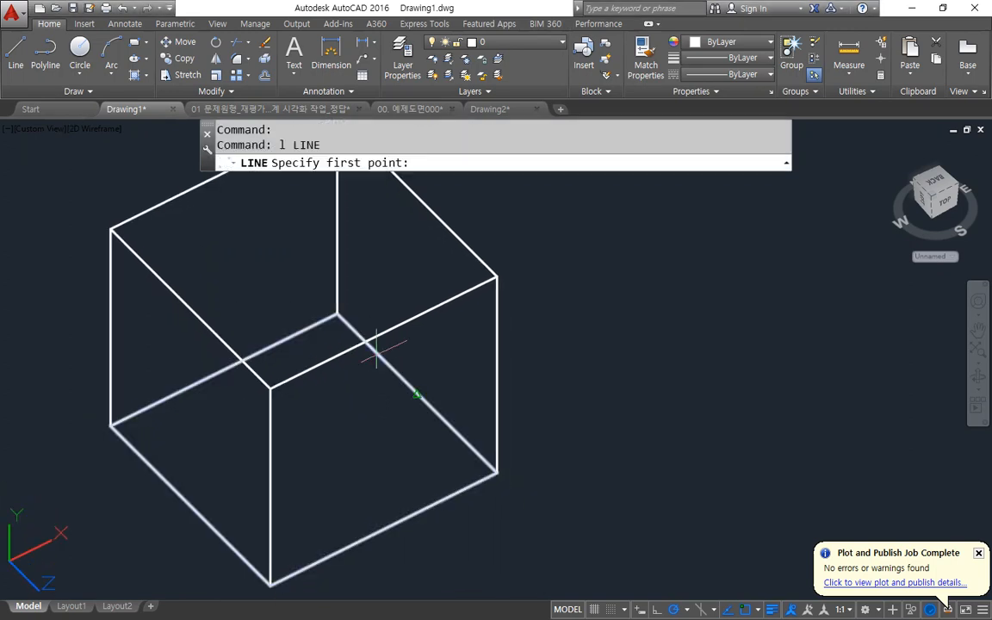
click(384, 333)
click(403, 527)
key(Return)
Try a circle of radius 20 centred on the guide line's midpoint, and erase it.
text(c)
key(Return)
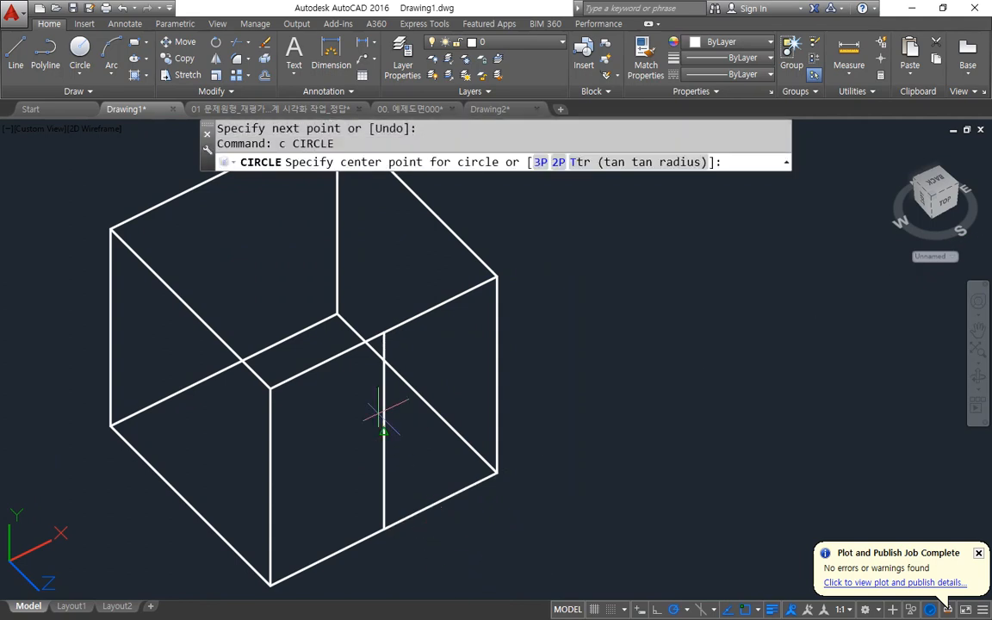
click(383, 431)
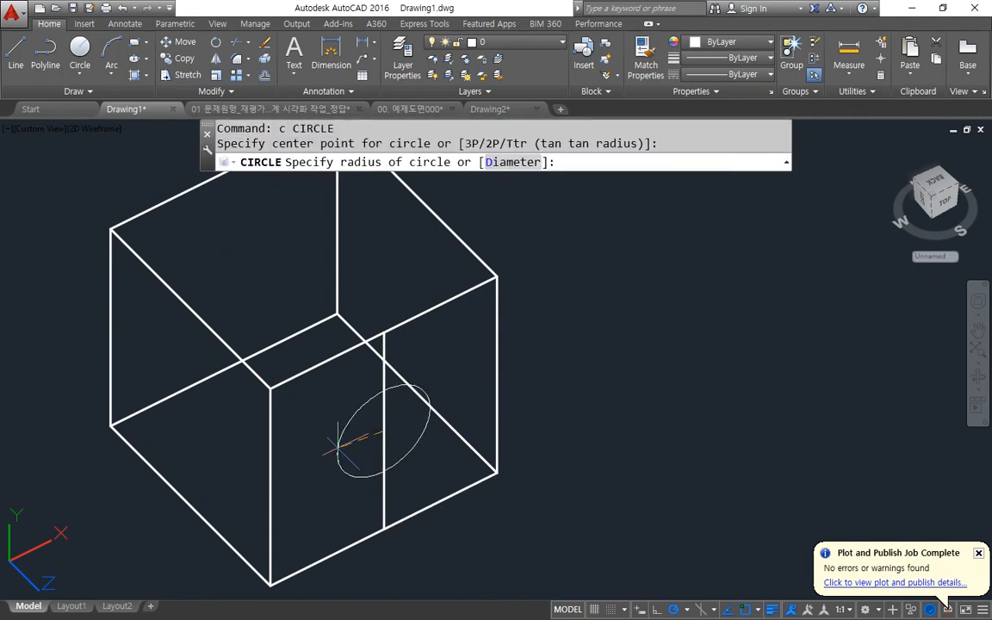
text(20)
key(Return)
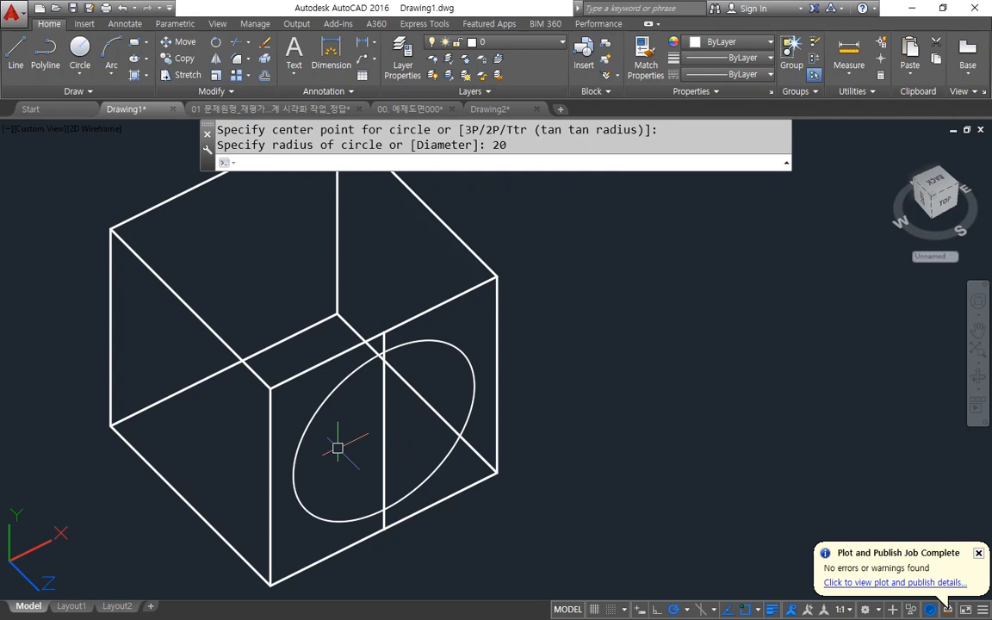
click(334, 470)
click(299, 539)
text(e)
key(Return)
Draw a circle of radius 15 centred on the midpoint of the vertical guide line.
text(c)
key(Return)
click(383, 433)
text(15)
key(Return)
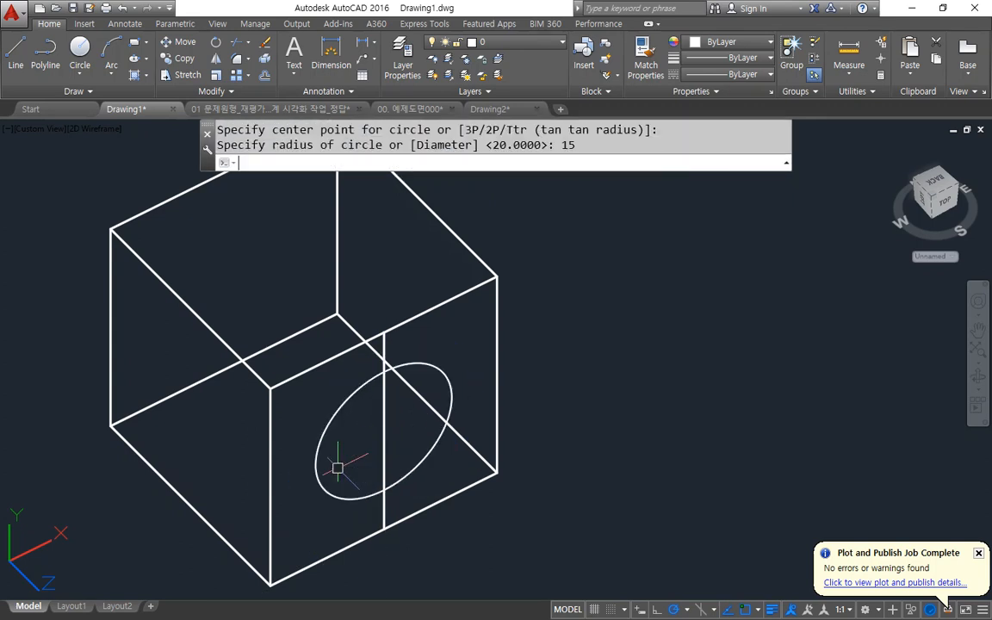
shift+middle_drag(270, 536, 209, 502)
drag(454, 265, 331, 393)
drag(448, 307, 341, 424)
drag(467, 360, 310, 495)
drag(480, 405, 362, 508)
drag(430, 260, 481, 329)
drag(371, 286, 454, 373)
drag(361, 324, 459, 444)
drag(337, 380, 402, 467)
drag(329, 434, 382, 541)
drag(157, 212, 102, 351)
drag(209, 158, 102, 362)
drag(258, 170, 159, 371)
drag(274, 238, 191, 394)
drag(304, 286, 274, 342)
drag(219, 183, 261, 212)
drag(187, 210, 241, 250)
drag(155, 243, 234, 303)
drag(126, 307, 226, 358)
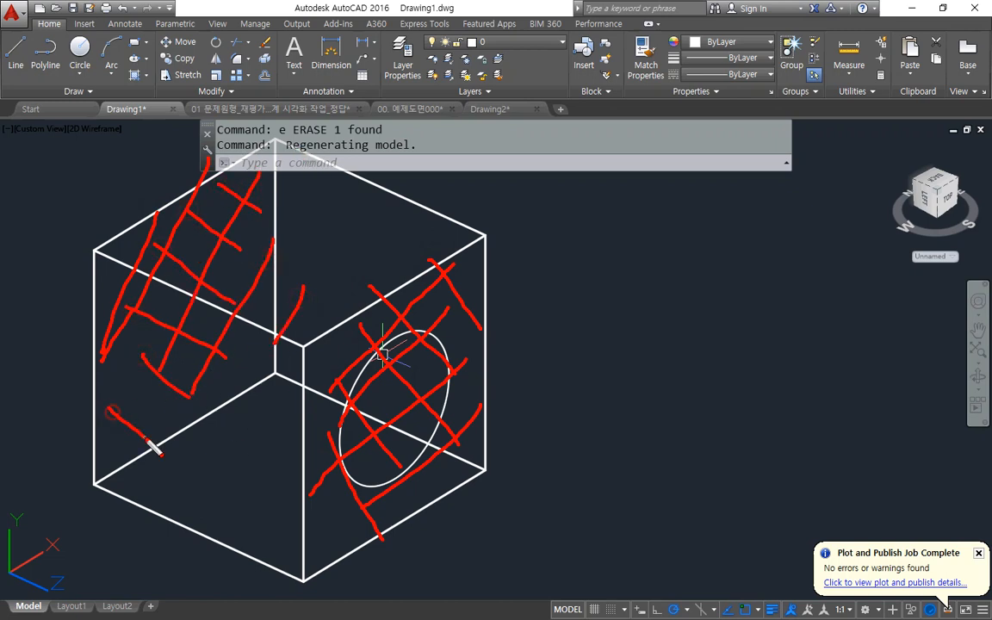
key(Escape)
Draw a vertical guide line between the upper and lower edge midpoints of the parallel face behind the first circle.
text(l)
key(Return)
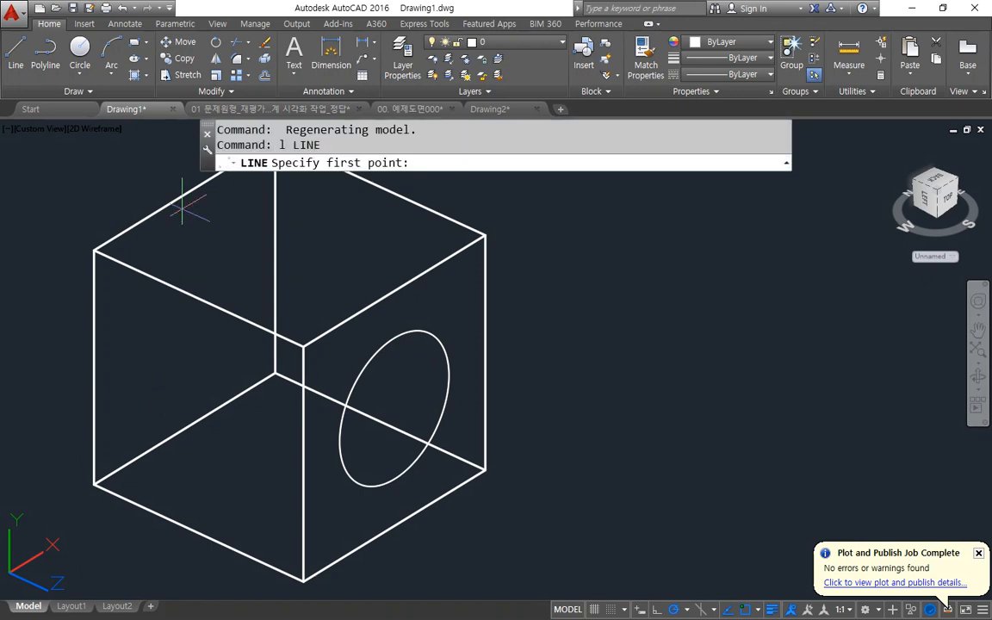
click(185, 193)
click(184, 427)
key(Return)
Draw a circle of radius 15 at the midpoint of that face's guide line and erase the guide line.
text(c)
key(Return)
click(184, 311)
key(Return)
click(185, 355)
text(e)
key(Return)
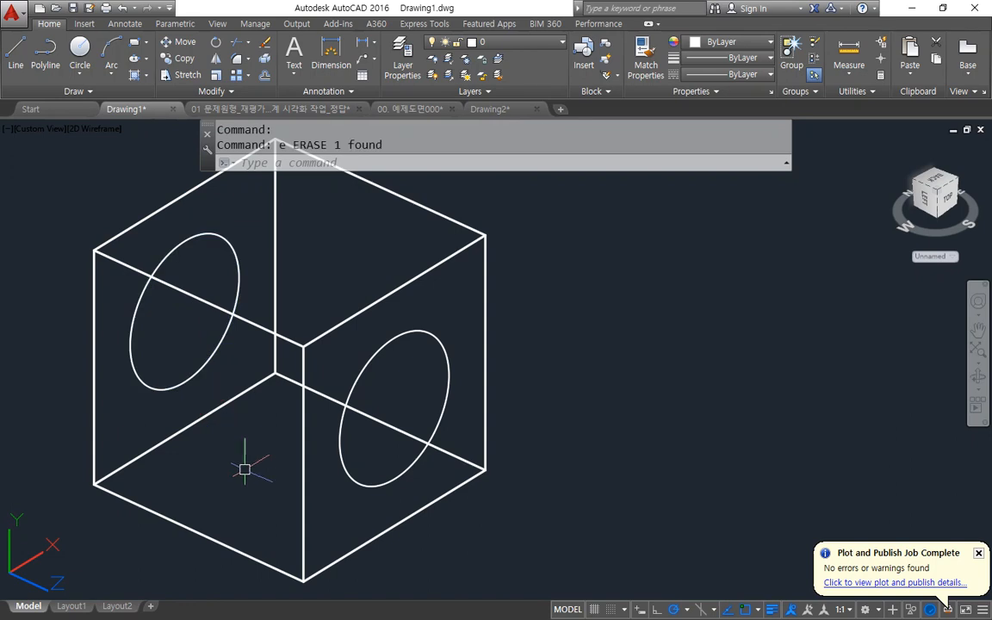
Align the UCS to the cube's other front face, with origin at its lower-left corner, X along the bottom edge and Y upward.
scroll(203, 427, down, 2)
middle_drag(183, 415, 246, 424)
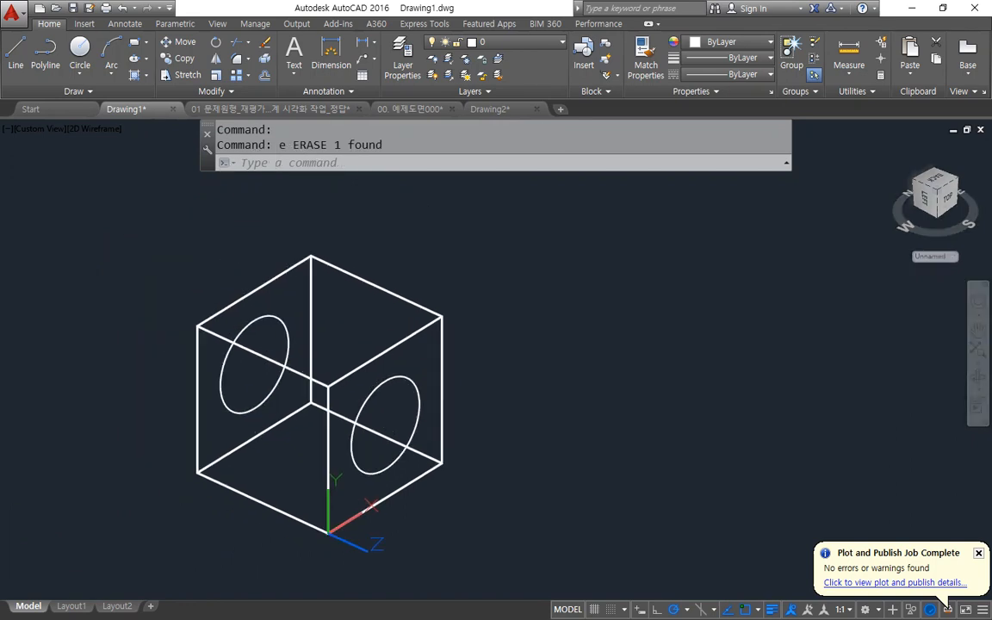
text(uc)
key(Return)
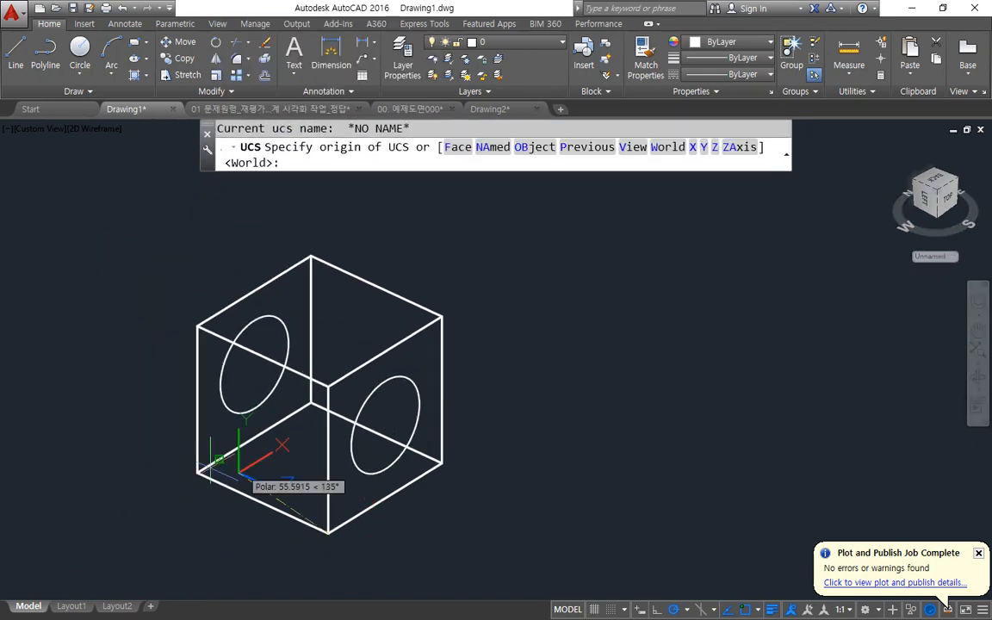
click(197, 472)
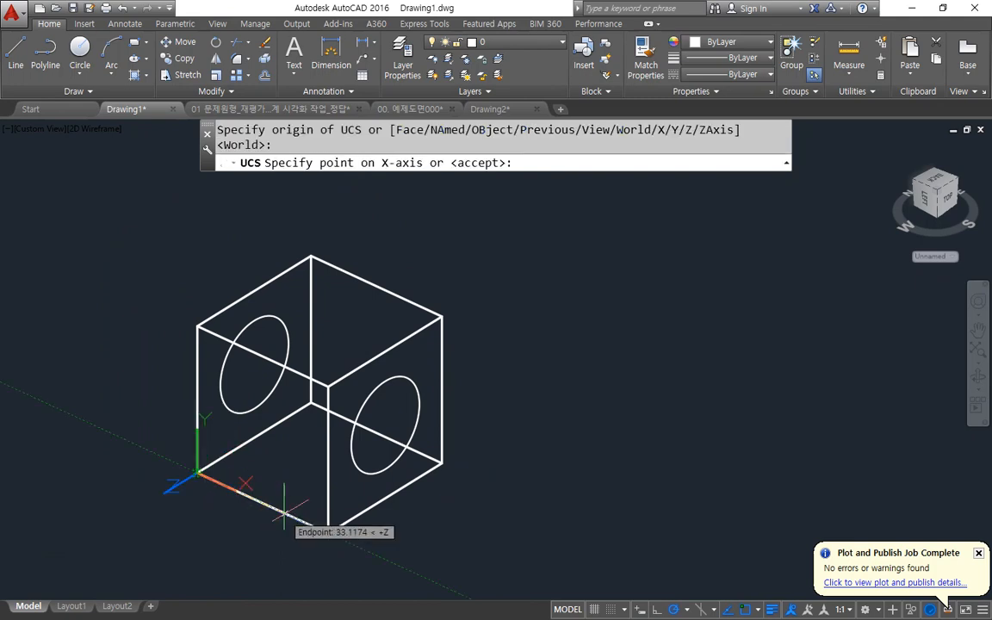
click(328, 532)
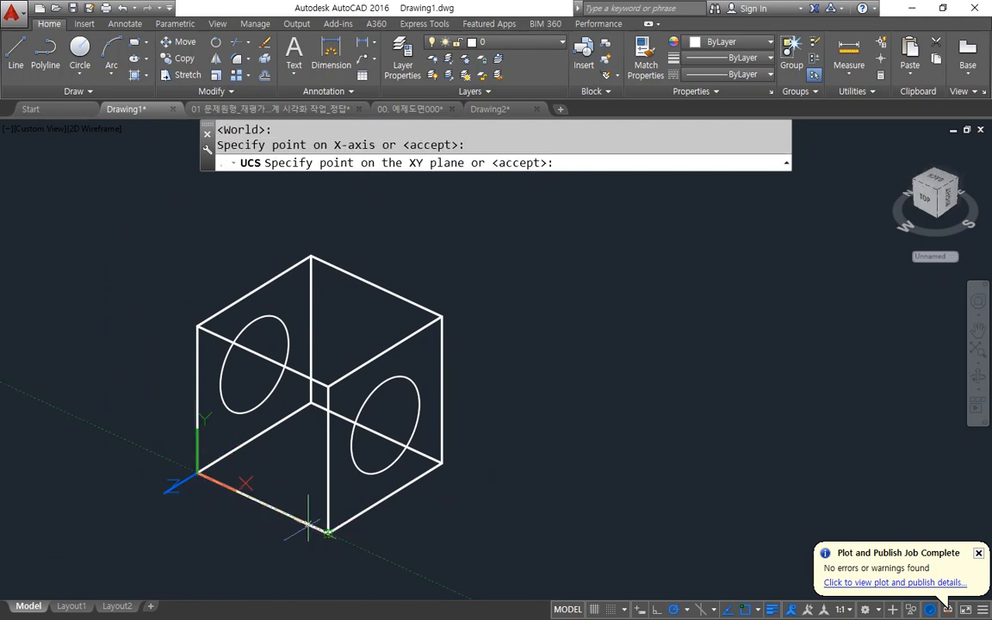
click(197, 326)
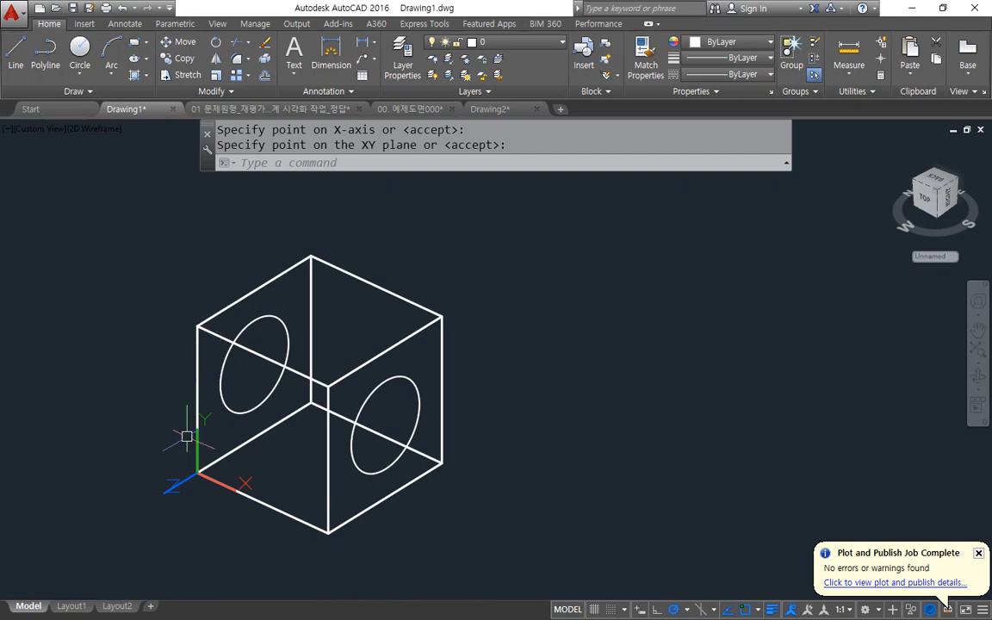
Draw a vertical guide line between the upper and lower edge midpoints of the face the UCS now lies on.
scroll(207, 490, up, 2)
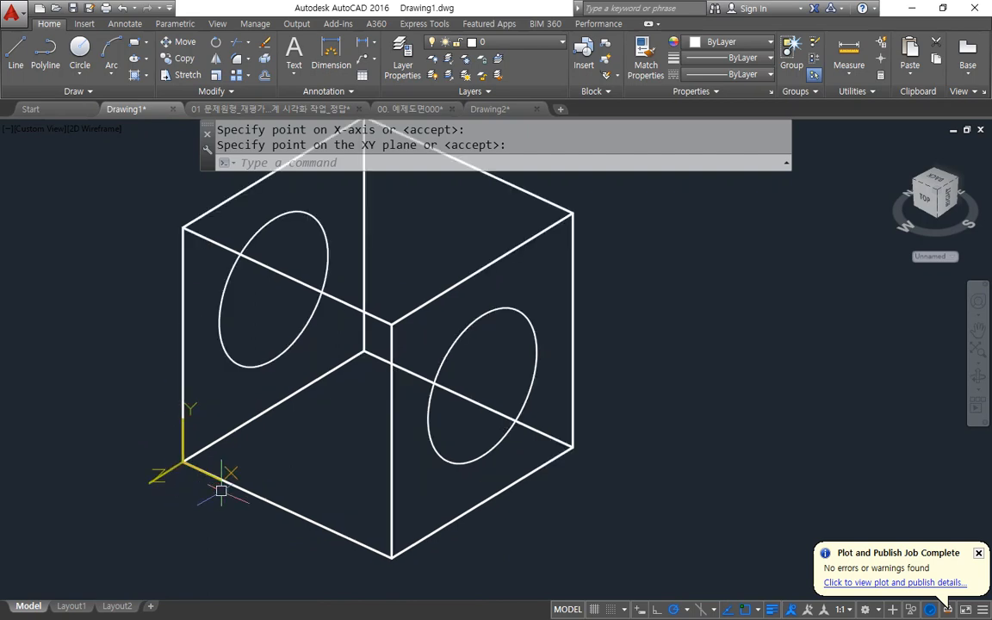
text(l)
key(Return)
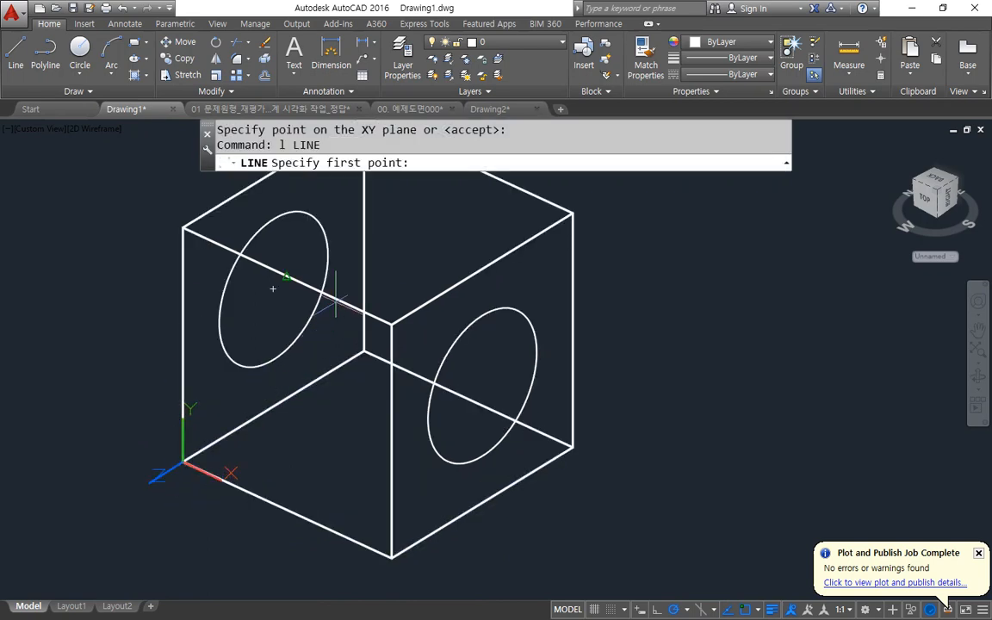
click(288, 277)
click(288, 509)
key(Return)
Draw a circle of radius 15 centred on the midpoint of the front face's guide line.
text(c)
key(Return)
click(288, 393)
text(8)
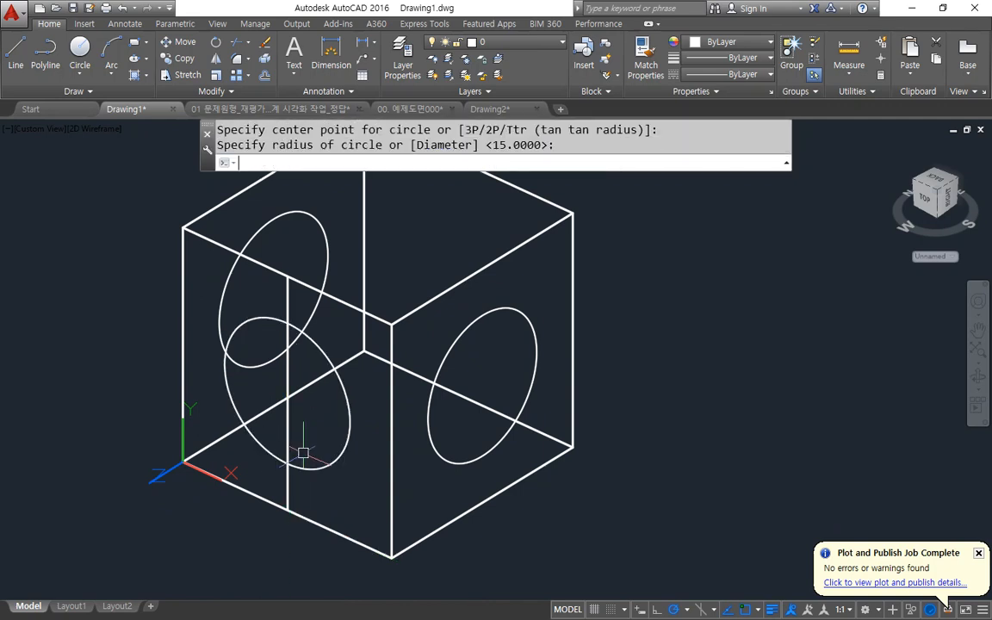
key(Return)
Draw a vertical guide line between the upper and lower edge midpoints of the opposite rear face.
middle_drag(403, 321, 386, 410)
text(l)
key(Return)
click(442, 266)
click(442, 499)
key(Return)
Draw a circle of radius 15 centred on the midpoint of the rear face's guide line.
text(c)
key(Return)
click(442, 383)
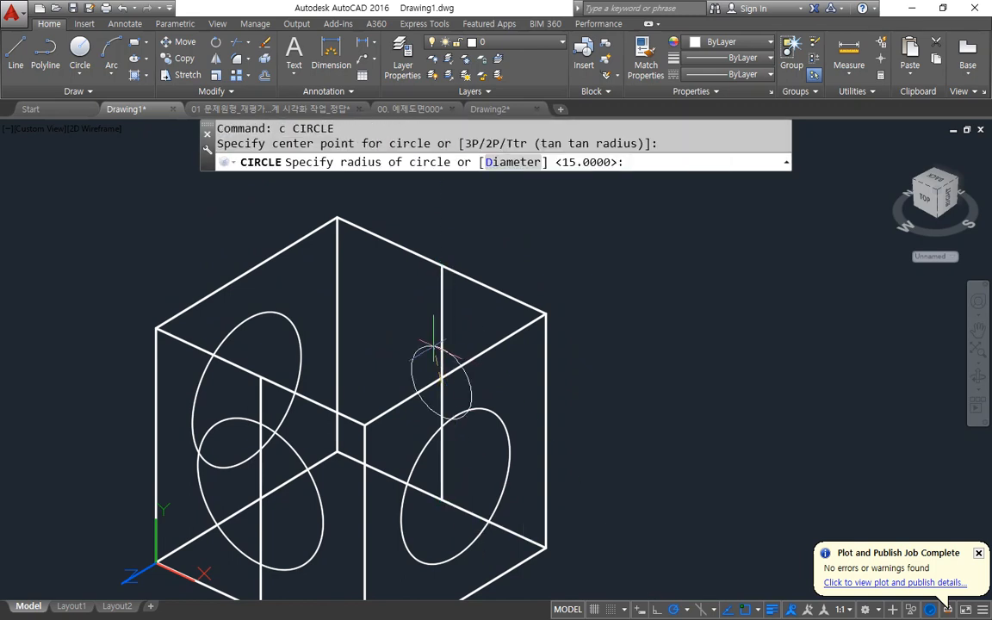
text(8)
key(Return)
Erase the two vertical guide lines on the opposite front and rear faces.
click(441, 350)
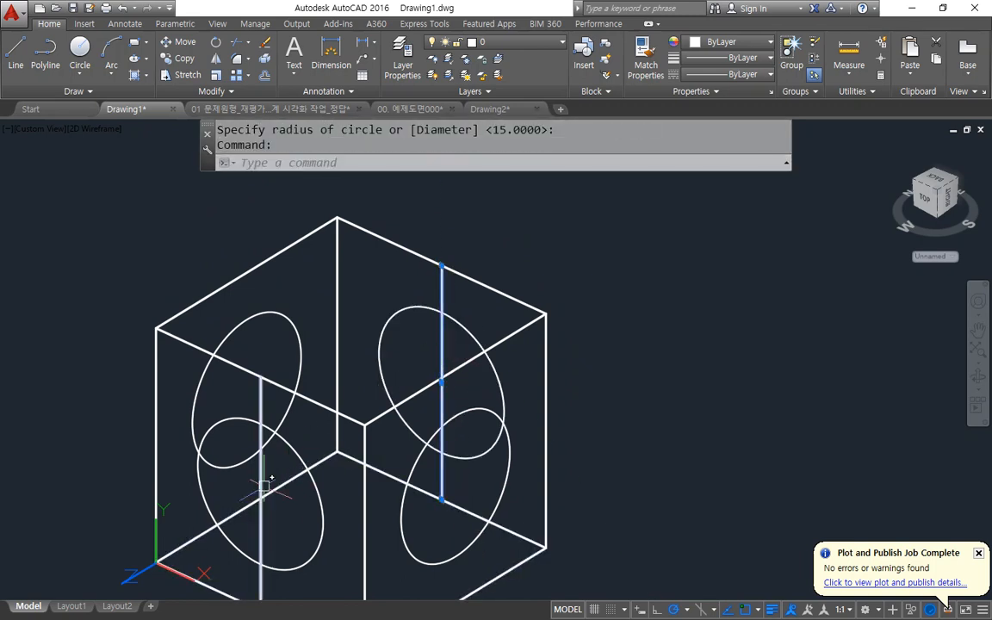
click(261, 476)
text(e)
key(Return)
Reset the UCS to World.
text(ucs)
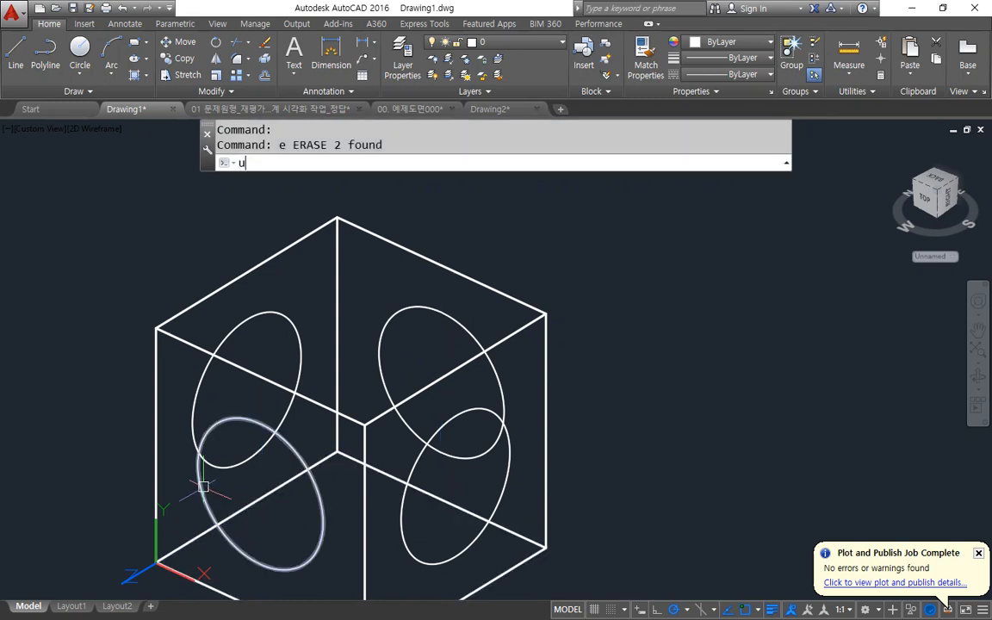
key(Return)
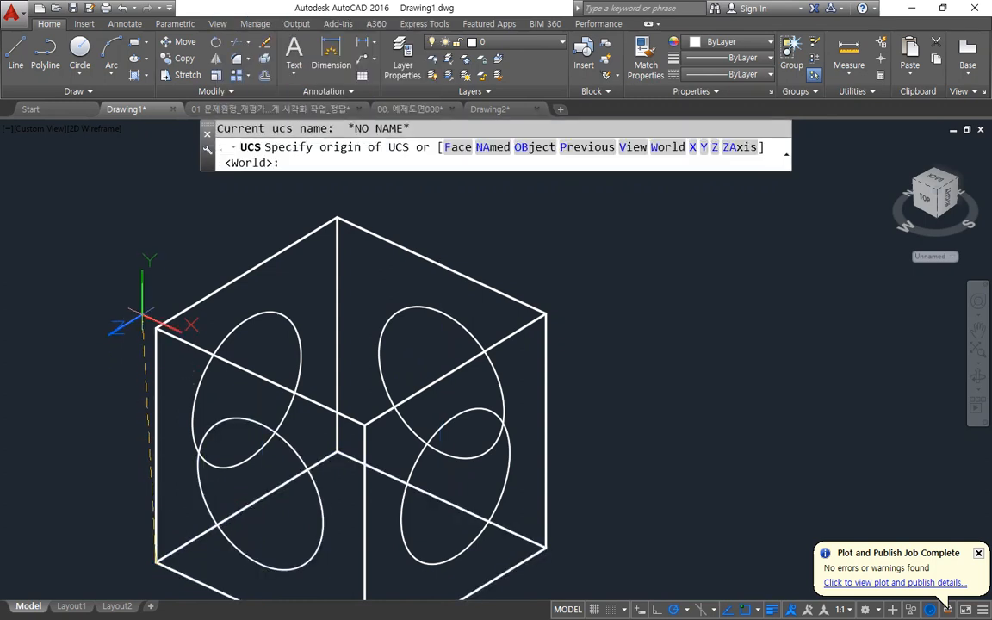
key(Return)
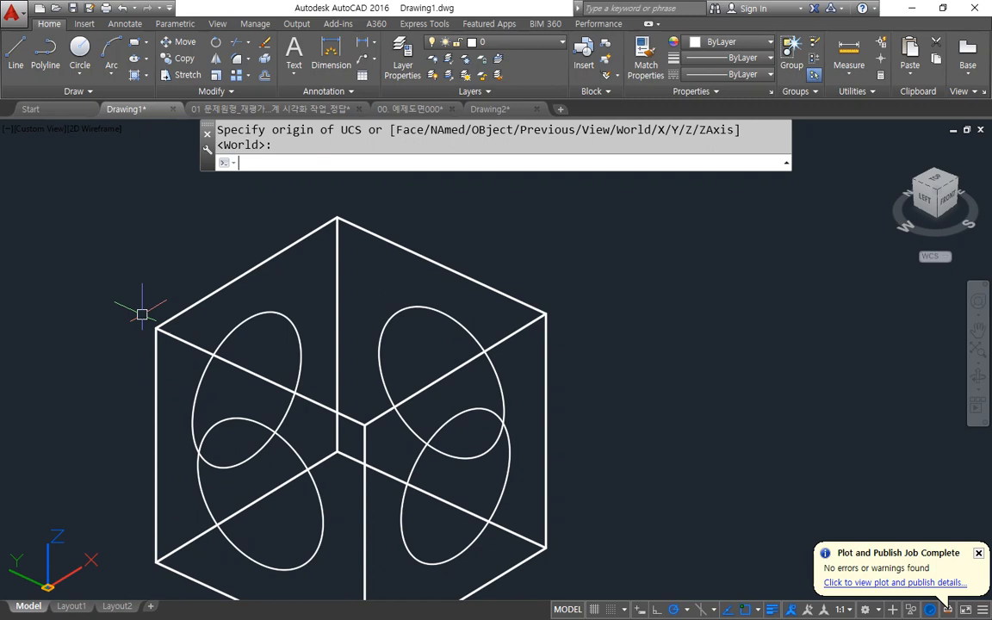
Draw a guide line across the cube's bottom face between the midpoints of two opposite edges, using the mid object snap.
scroll(142, 314, down, 2)
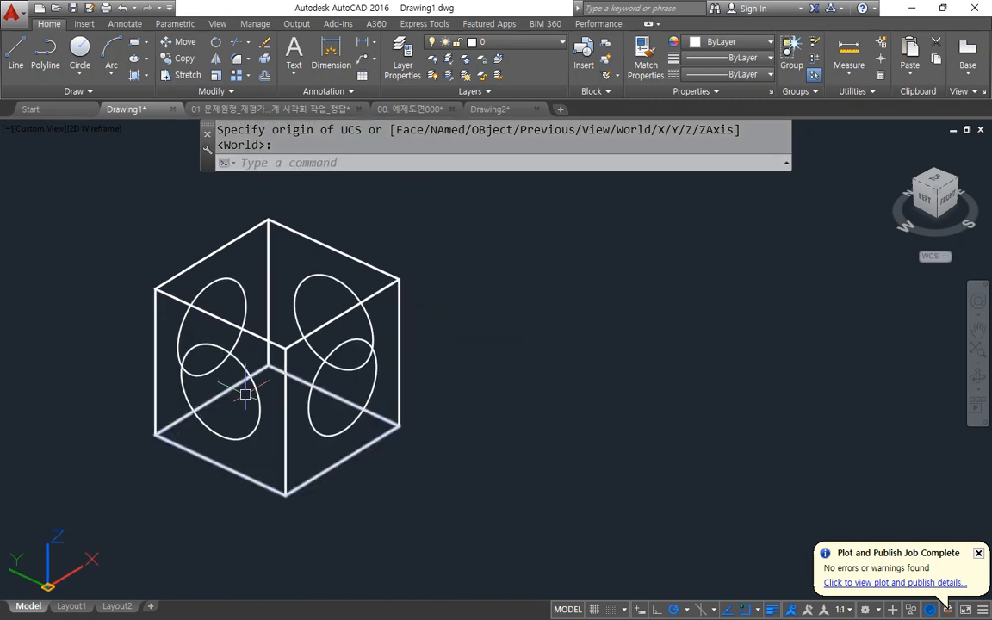
scroll(245, 395, up, 2)
key(Return)
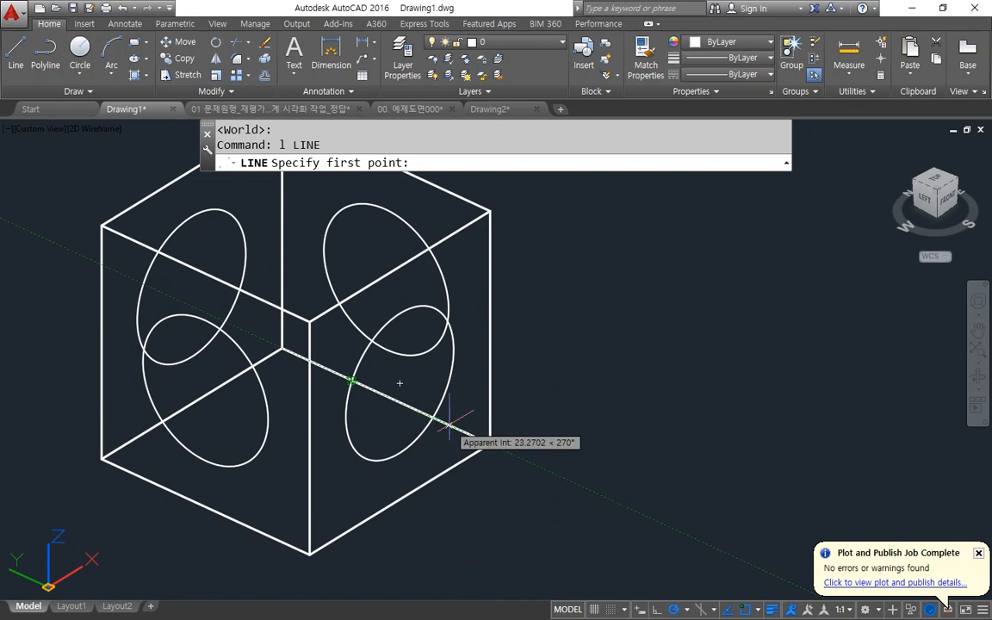
text(mid)
key(space)
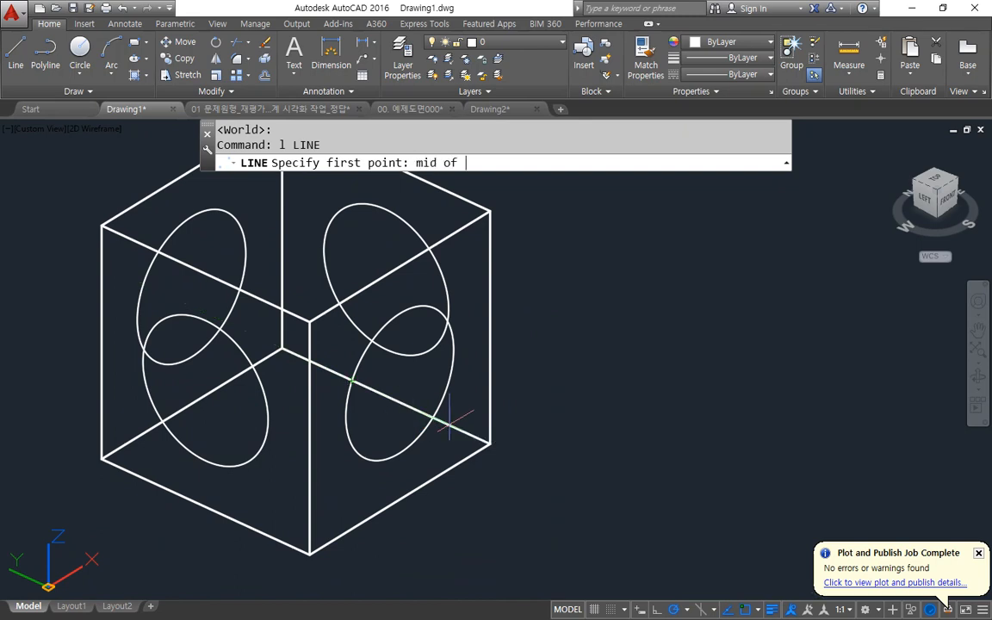
click(402, 385)
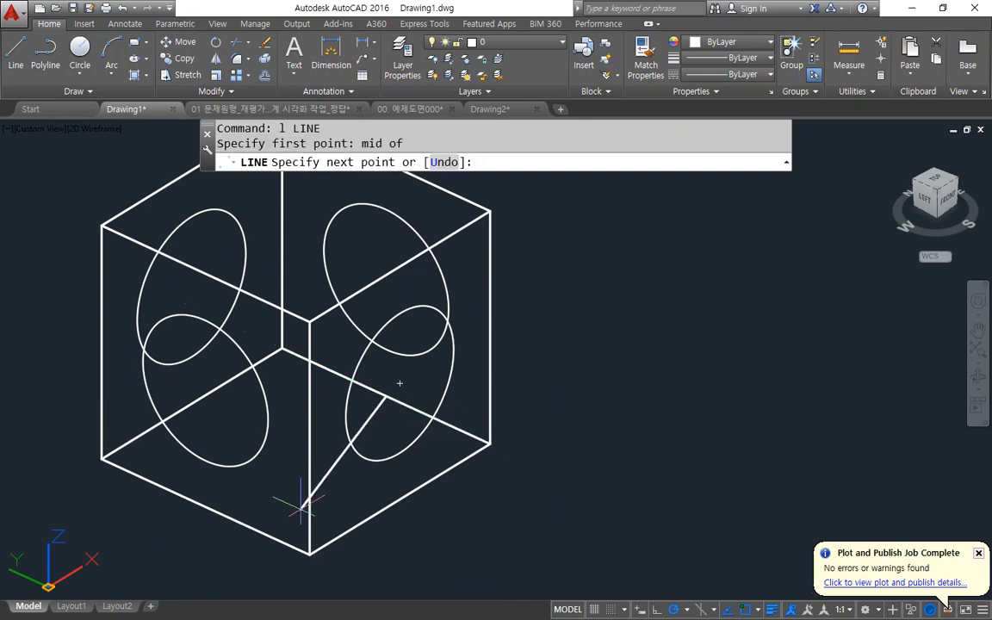
text(mid)
key(space)
click(224, 515)
key(space)
Draw a circle of radius 15 at the midpoint of the bottom face's guide line and erase that line.
text(c)
key(space)
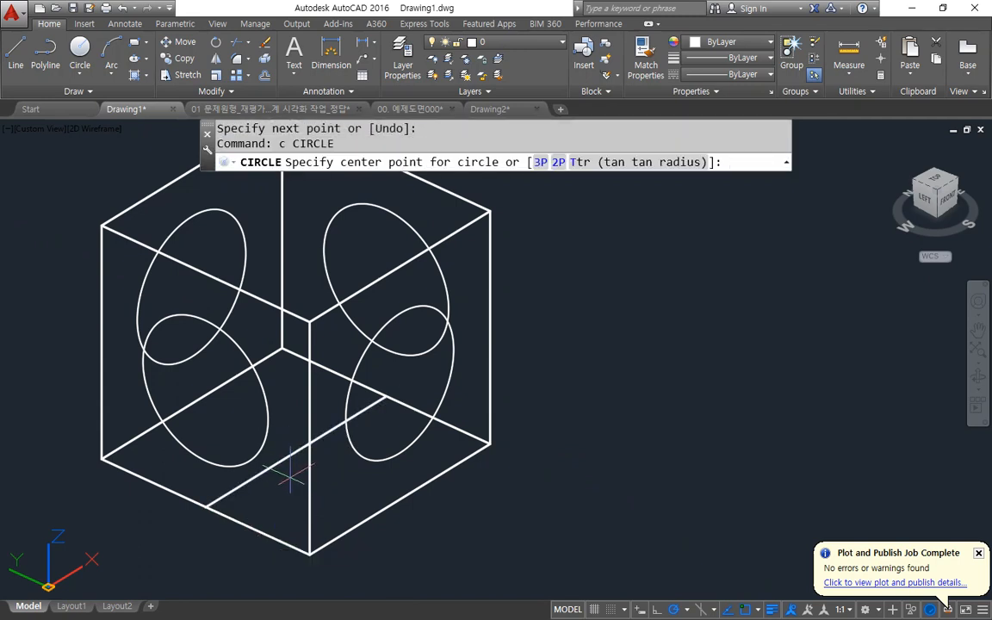
click(291, 454)
key(Escape)
click(287, 458)
text(e)
key(space)
Draw a guide line across the cube's top face between the midpoints of two opposite edges.
middle_drag(309, 300, 321, 433)
text(l)
key(space)
click(402, 297)
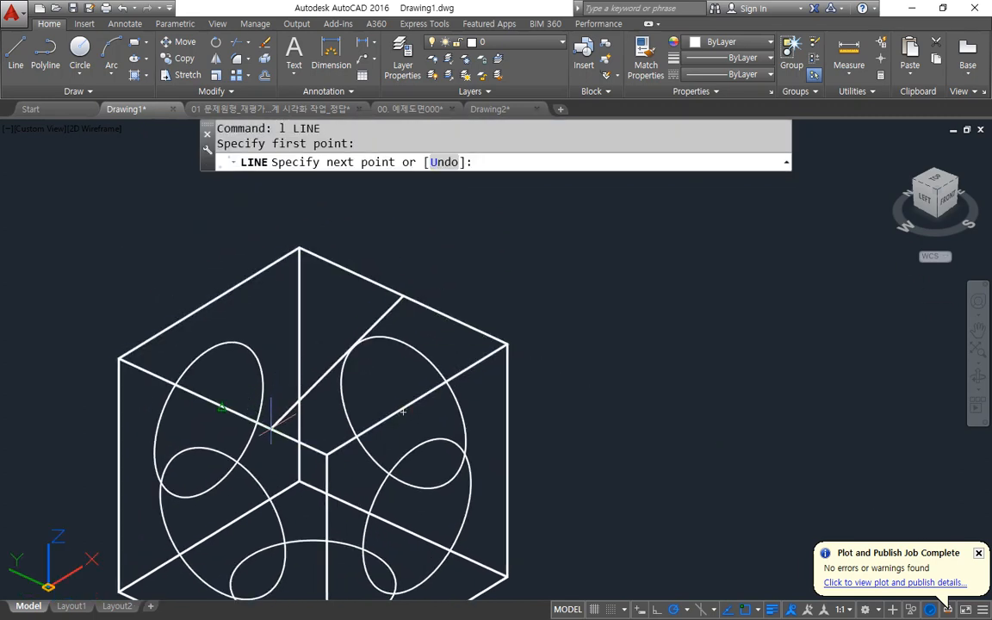
click(224, 405)
key(space)
Draw a circle of radius 15 at the midpoint of the top face's guide line and erase that line.
text(c)
key(space)
click(315, 349)
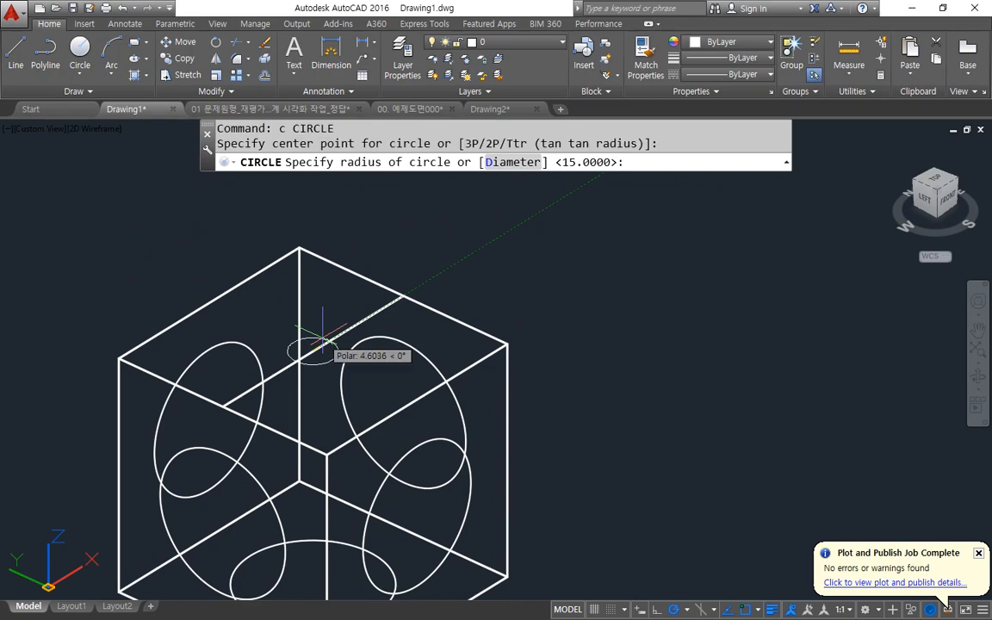
key(space)
click(321, 344)
text(e)
key(space)
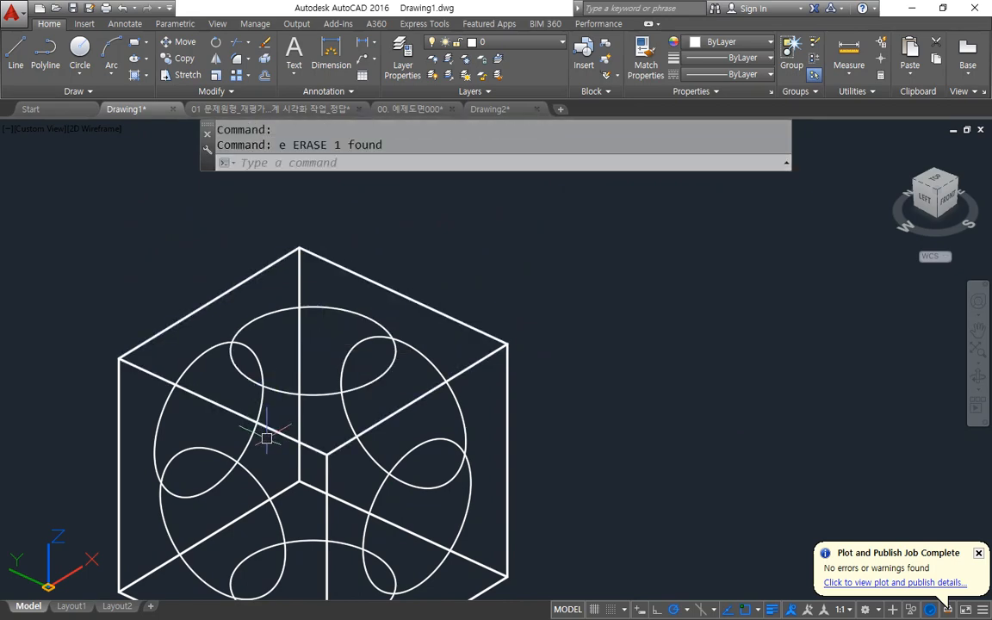
Switch to the Notepad notes and add the line "1 wiremesh" directly above the EXTrude, REVolve line.
scroll(280, 414, down, 3)
shift+middle_drag(262, 435, 353, 379)
key(alt+Tab)
key(Down)
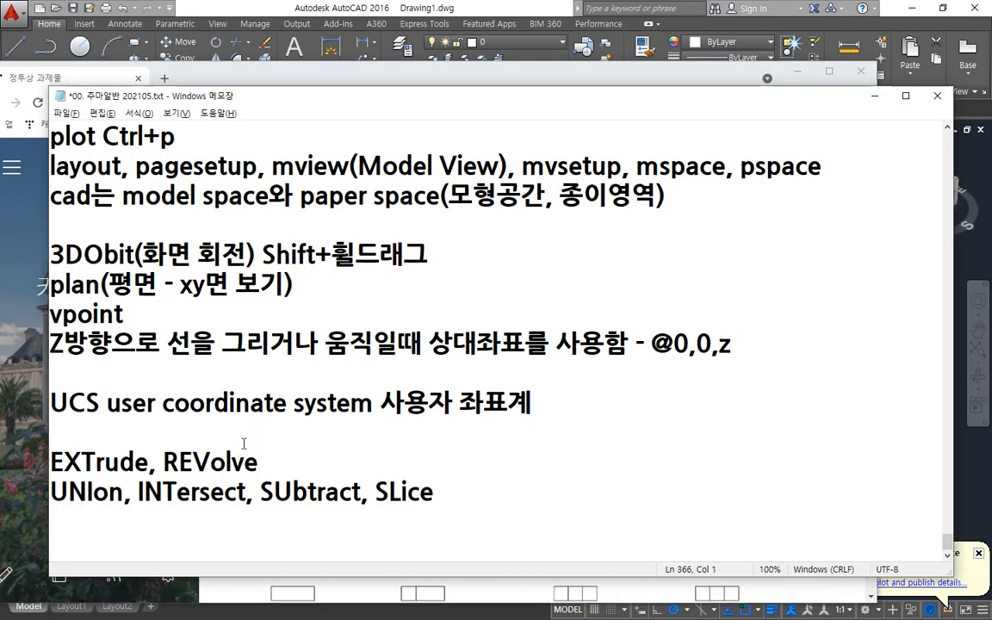
key(Return)
click(243, 444)
key(Down)
text(1 wiremesh)
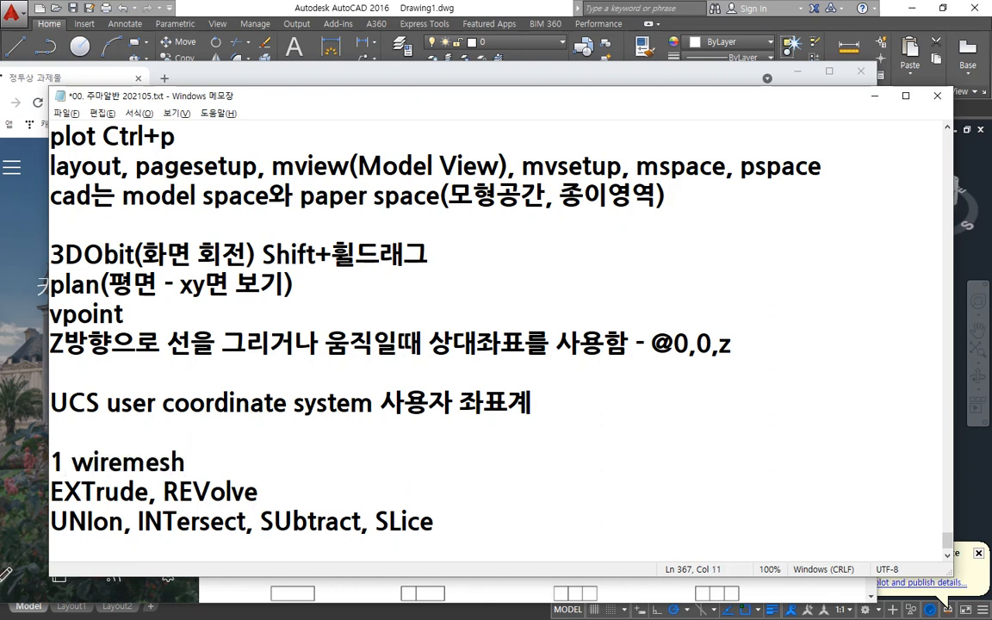
text( ( 철서모)
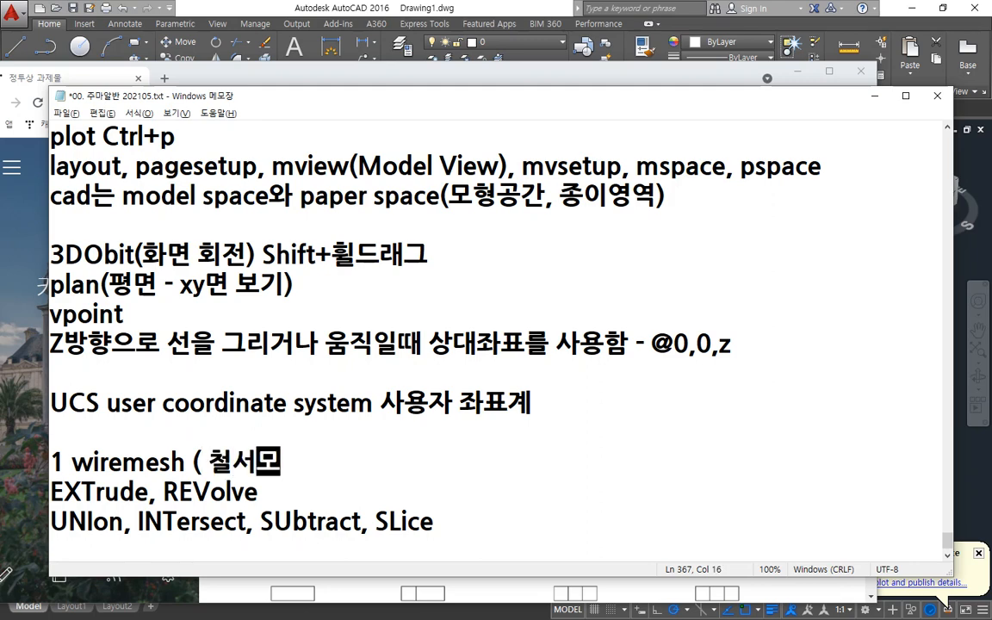
Append the description "( 철사모양의 구조물)" to the "1 wiremesh" line.
key(BackSpace)
key(BackSpace)
key(BackSpace)
text(삼모양의)
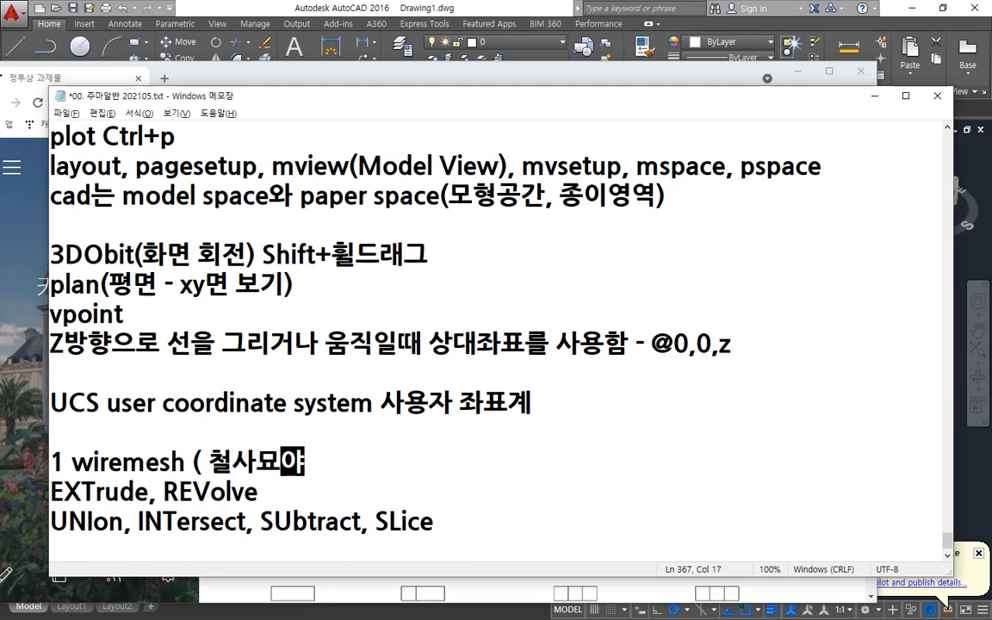
key(BackSpace)
key(BackSpace)
key(BackSpace)
text(모양의 구조)
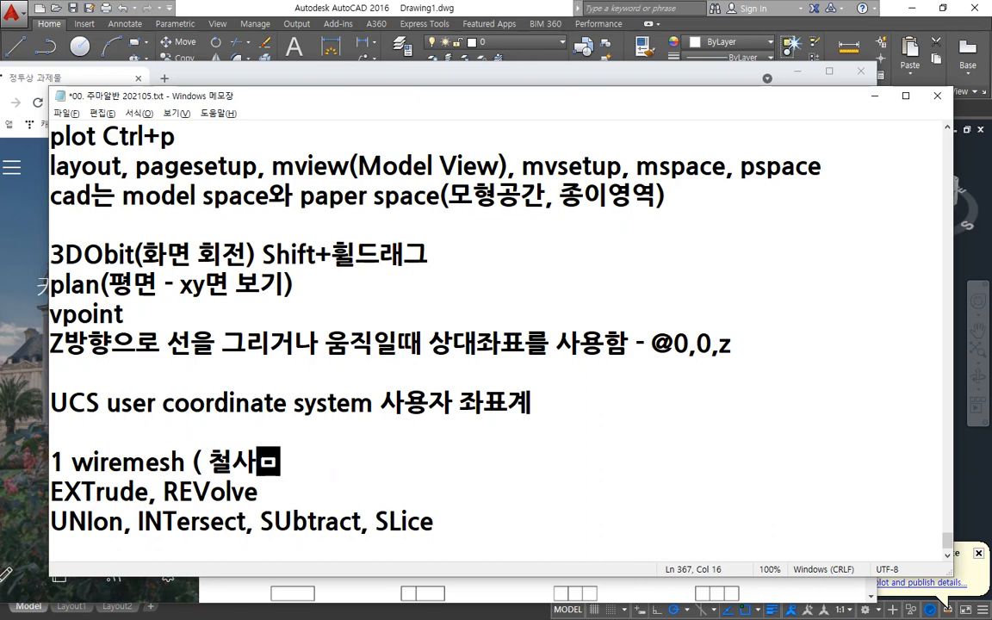
text(물))
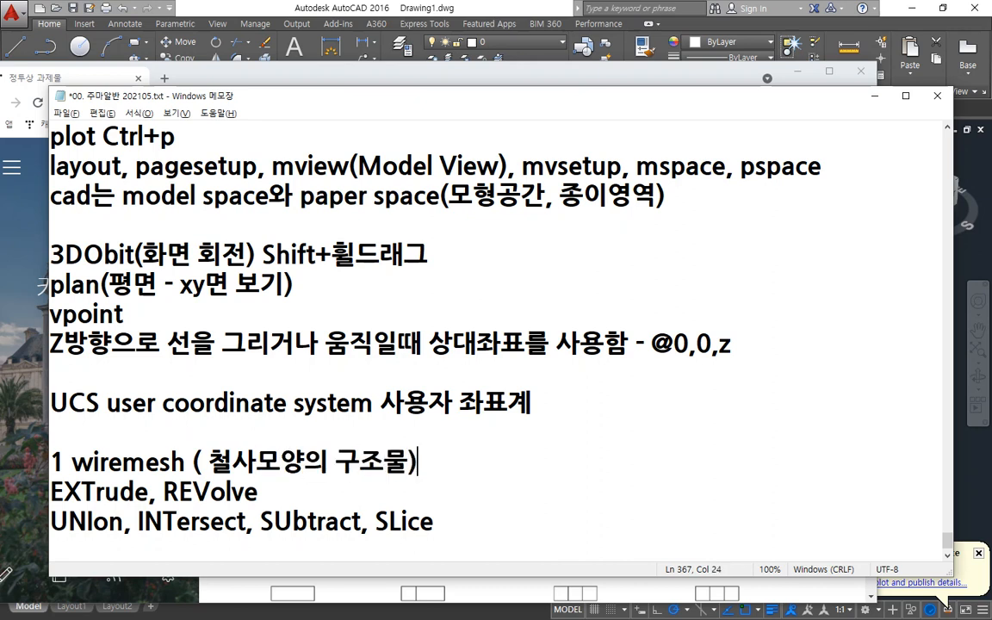
Start a line numbered 2 below it and change "wiremesh" in line 1 to "wireframe".
key(Return)
text(2)
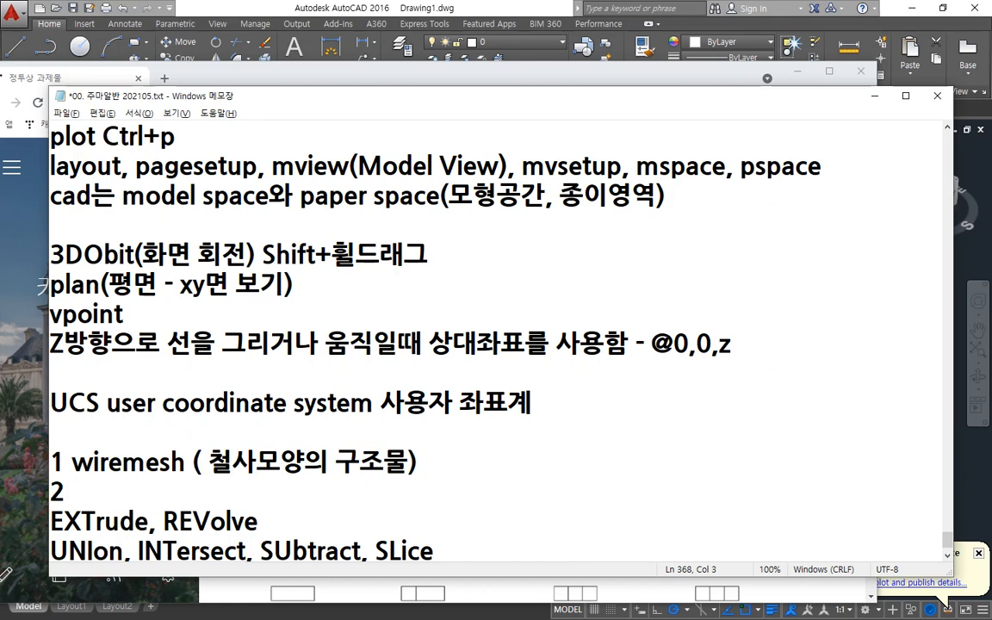
key(Right)
key(Delete)
key(Delete)
key(Delete)
key(Delete)
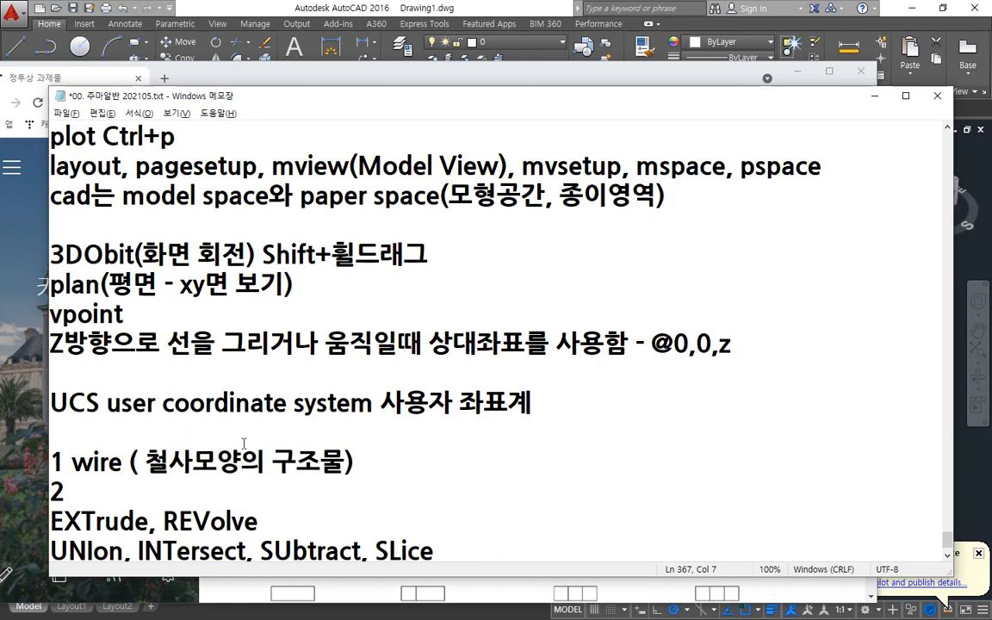
text(frame)
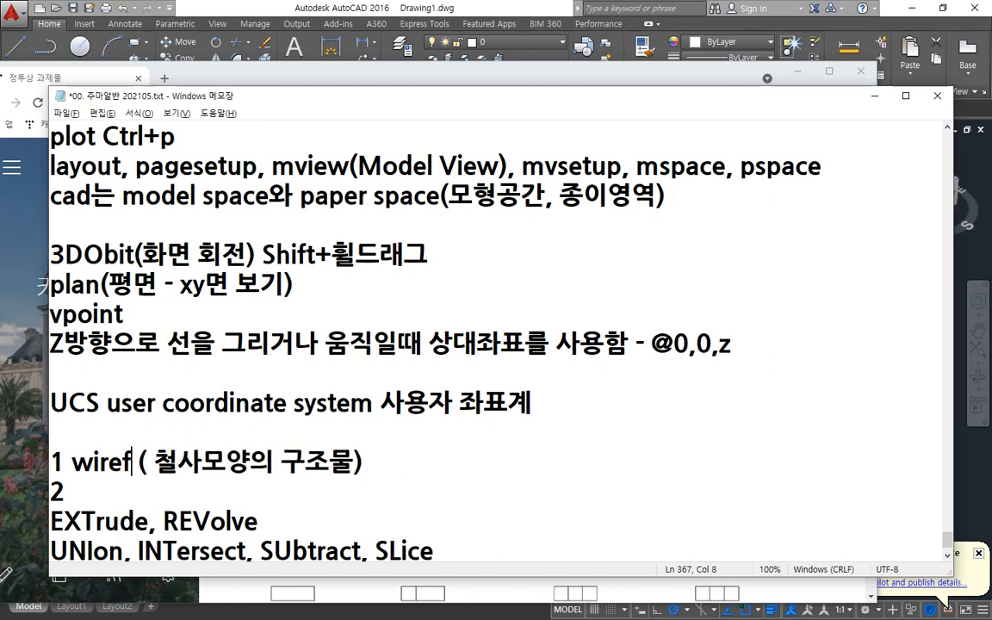
Complete the line numbered 2 so that it reads "2 mesh object".
key(Down)
text(mea)
key(BackSpace)
text(sh )
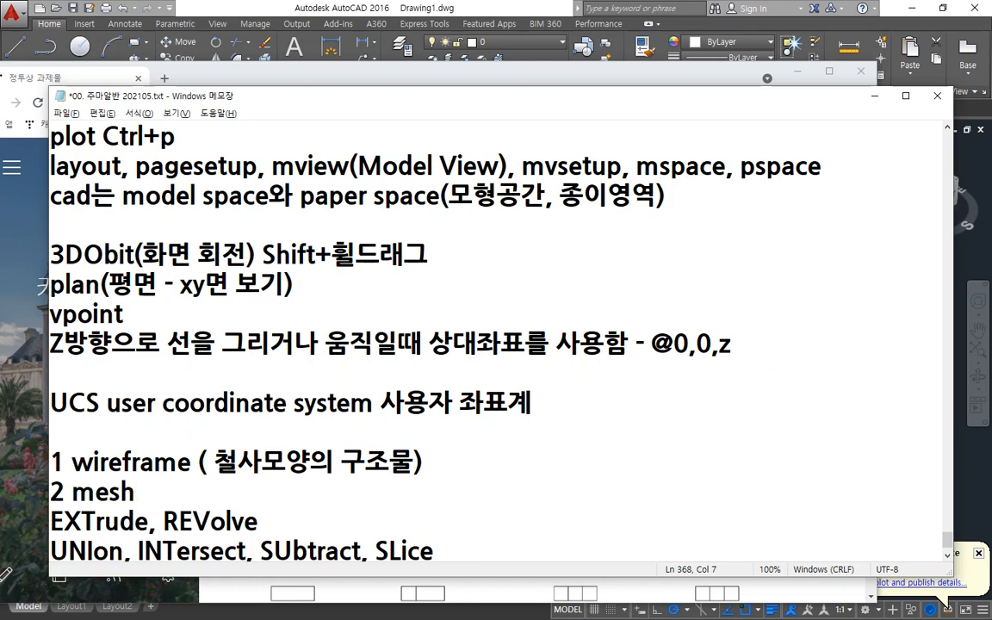
text(o)
key(BackSpace)
text(object)
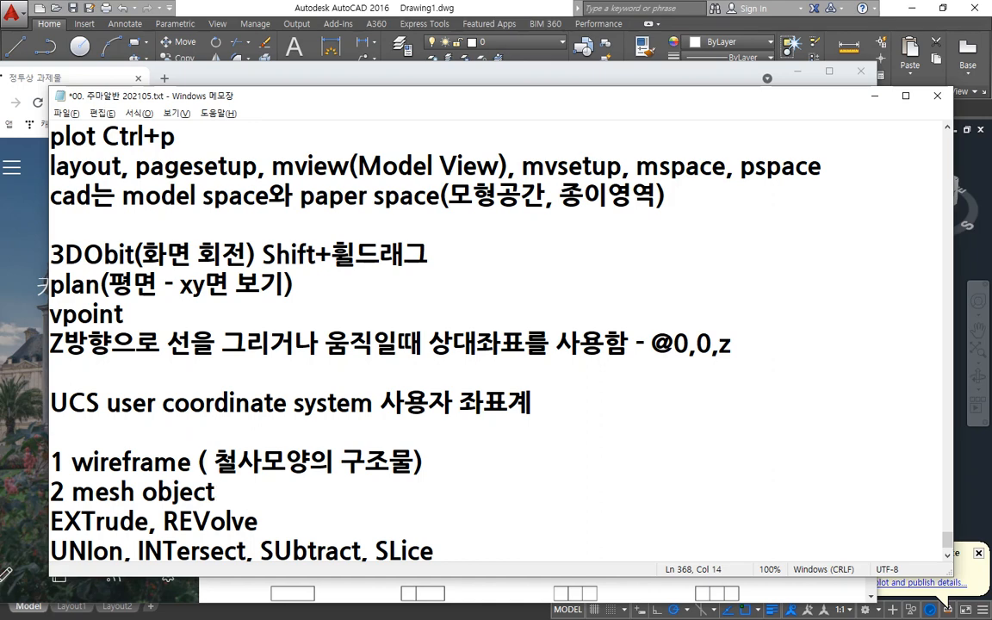
Add the line "3 solid object" under the mesh object line, followed by a blank line.
key(alt+Tab)
key(Return)
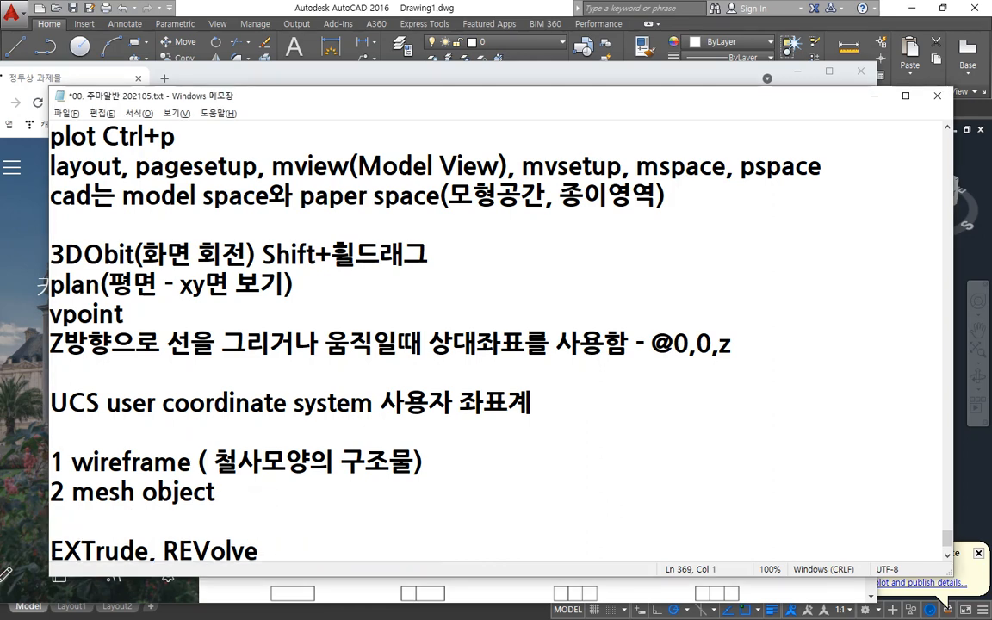
scroll(388, 490, down, 1)
text(3.)
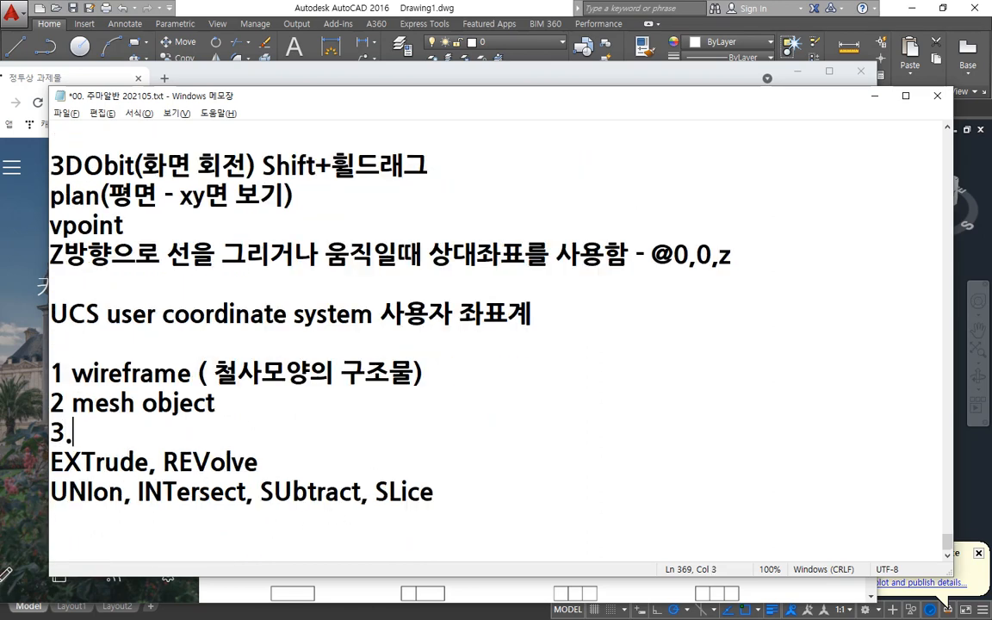
text(solid object)
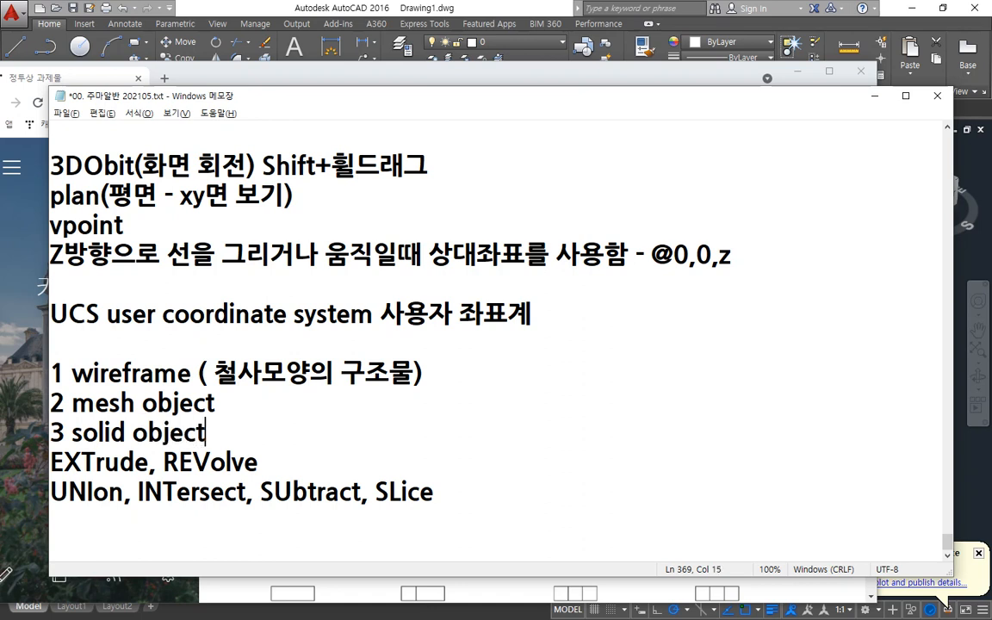
key(Return)
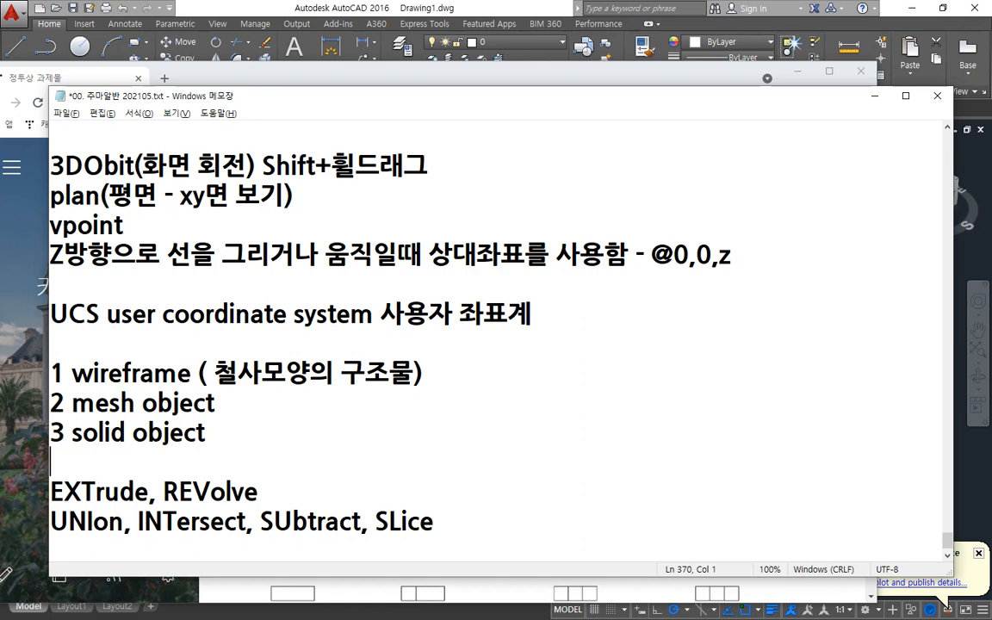
Append the description "(면이 그물모양의 구조물)" to the "2 mesh object" line.
key(End)
text((며면이 )
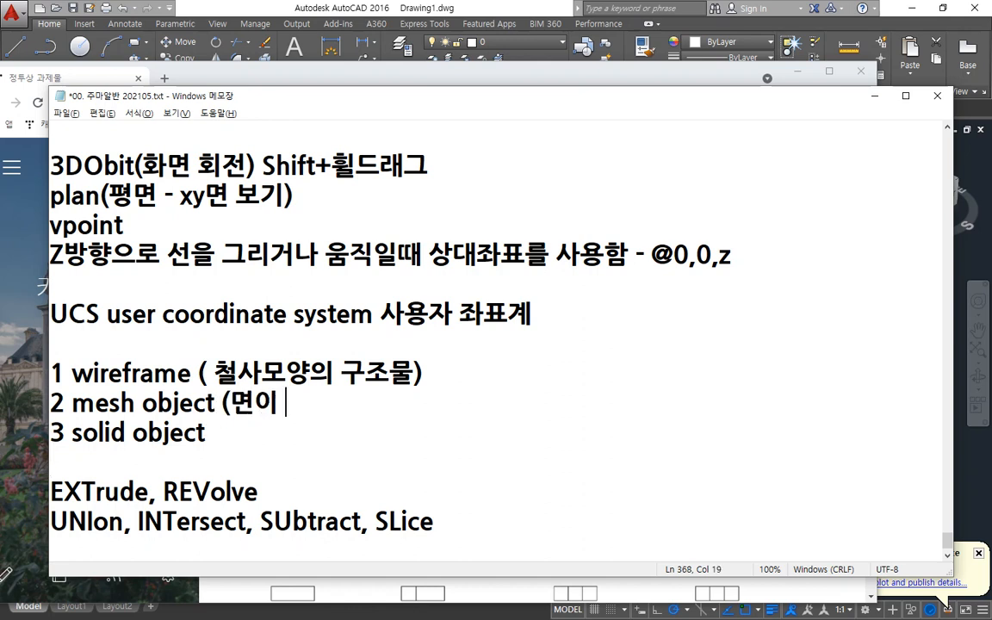
text(그물)
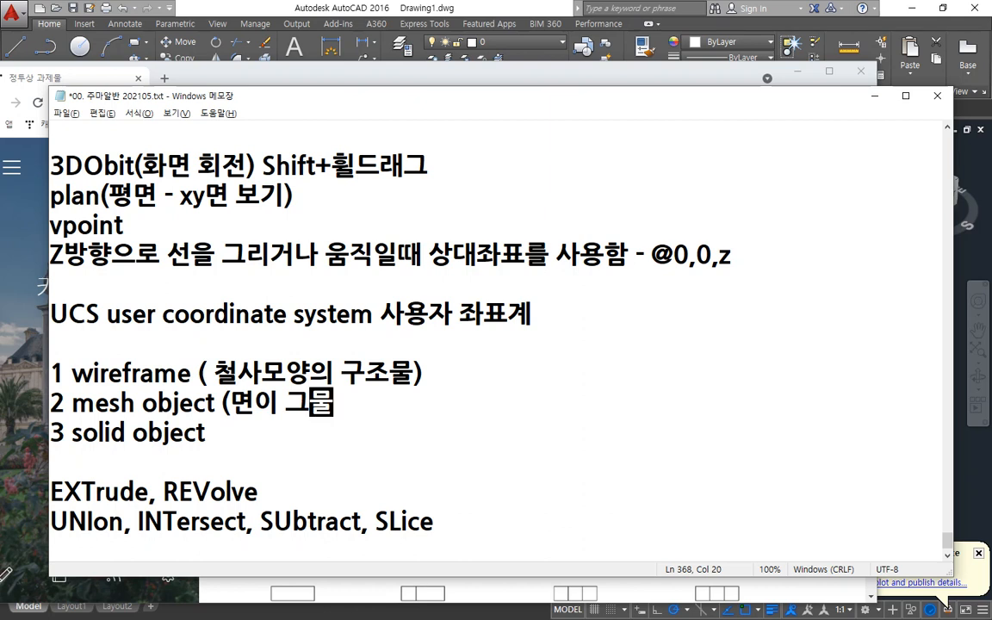
text(모양의 구조물))
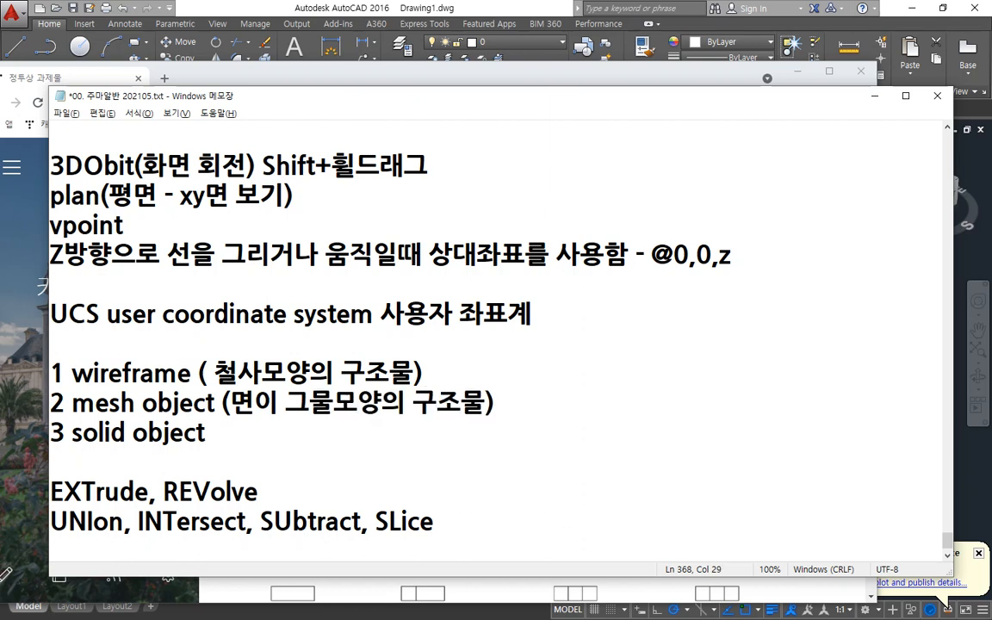
click(207, 431)
scroll(207, 430, down, 1)
mouse_move(148, 477)
mouse_down()
mouse_move(62, 479)
mouse_move(159, 515)
mouse_move(498, 515)
mouse_up()
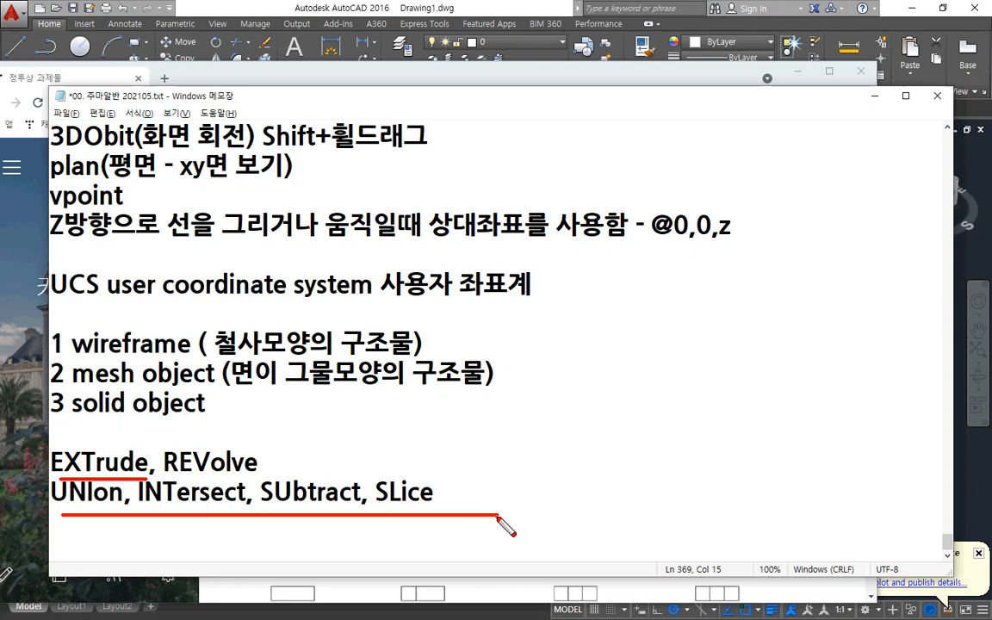
mouse_move(84, 544)
mouse_down()
mouse_move(345, 412)
mouse_move(508, 527)
mouse_move(75, 530)
mouse_up()
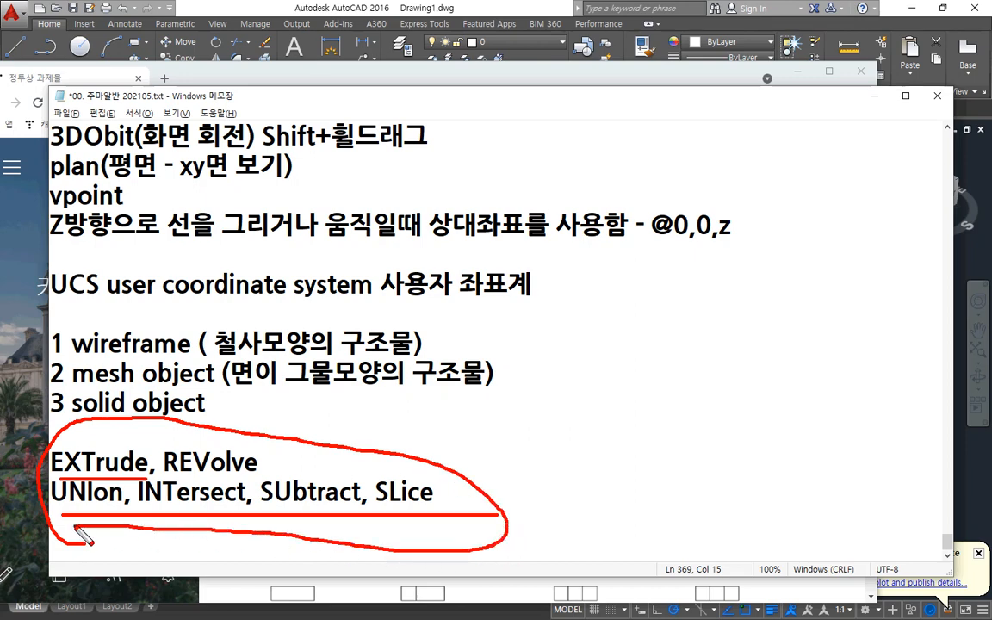
key(Escape)
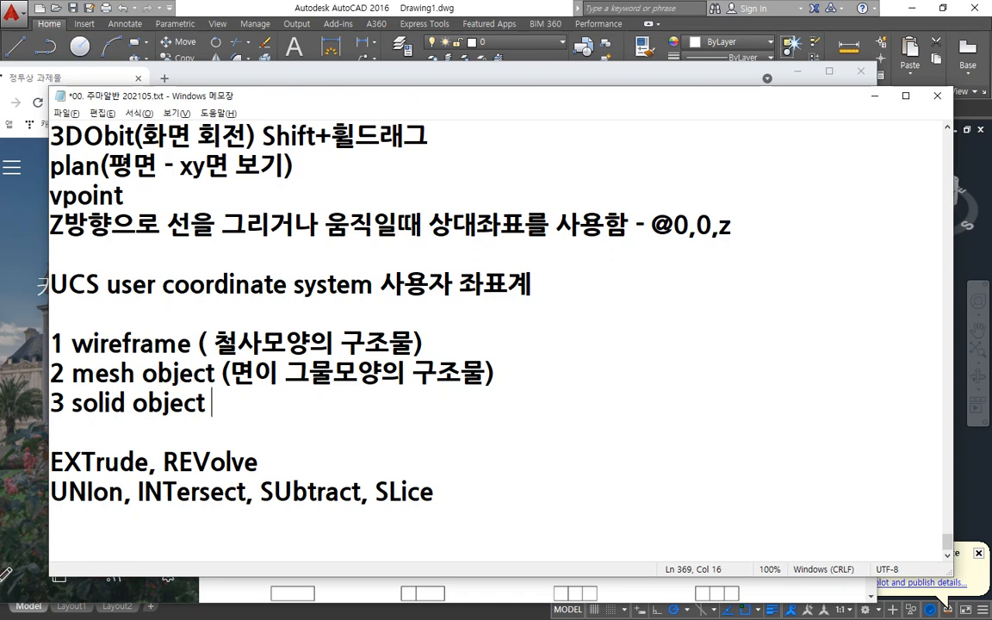
key(alt+Tab)
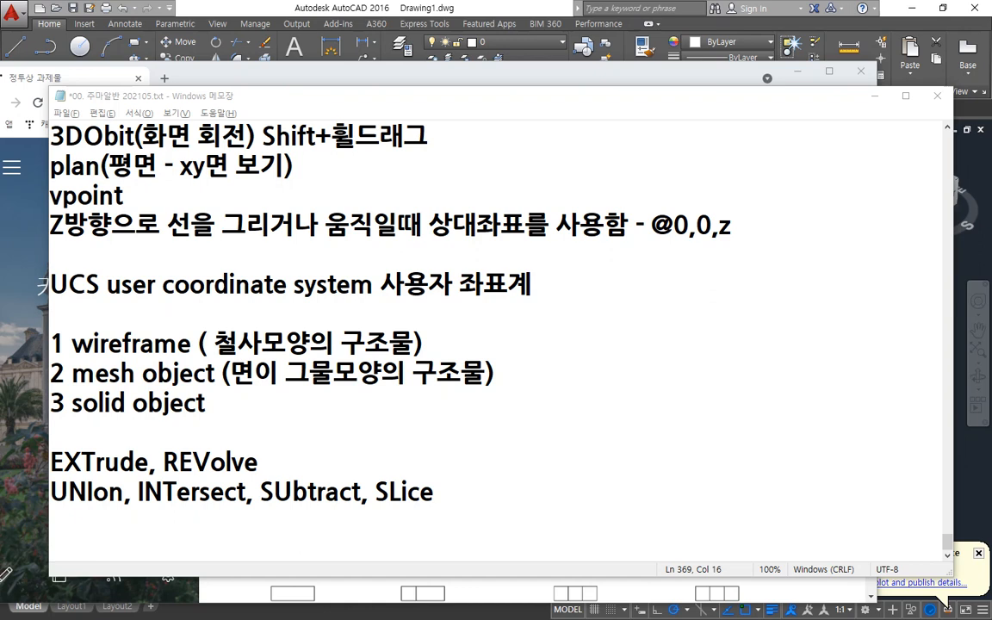
Add the line "1. 폴리선이어야 합니다." directly below "3 solid object".
click(334, 411)
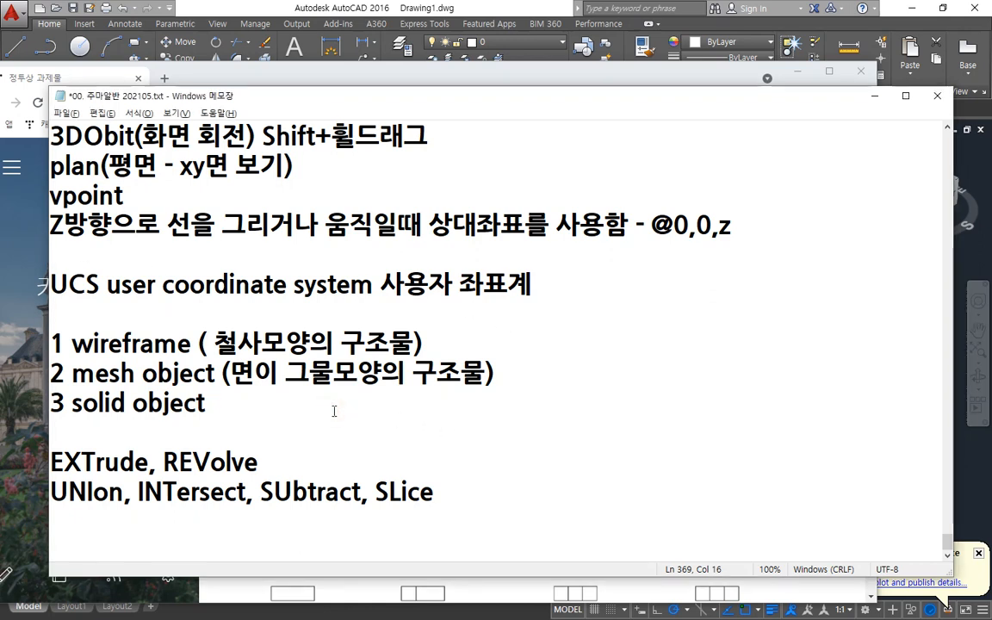
text(1.)
key(Left)
key(Left)
key(Return)
key(End)
text(폴리)
text(선이어야 합니다)
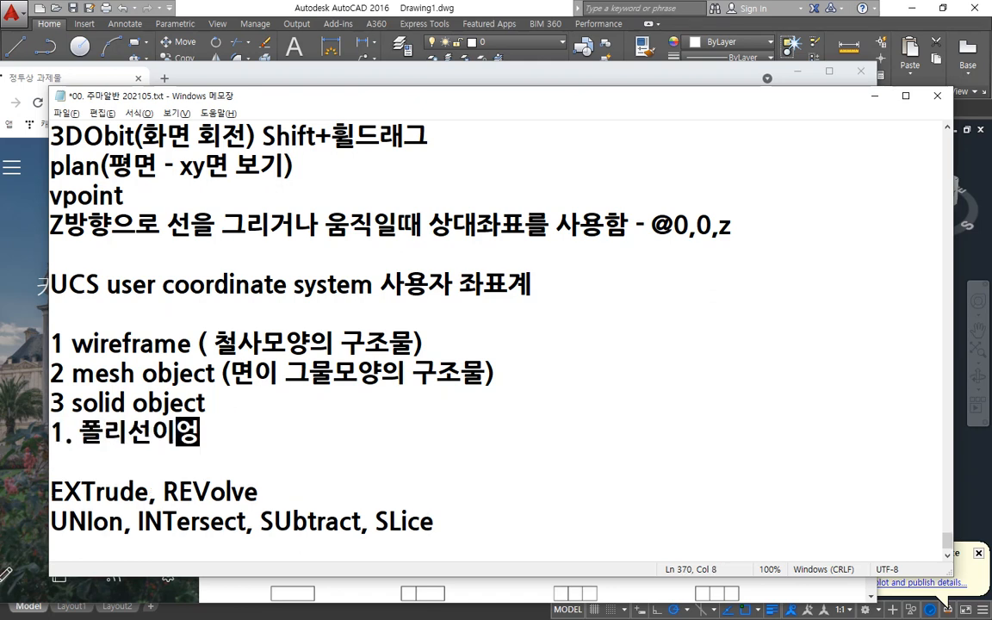
text(.)
Add the second condition "2. 폐곡선이어야 합니다." on the following line.
key(Return)
text(2. )
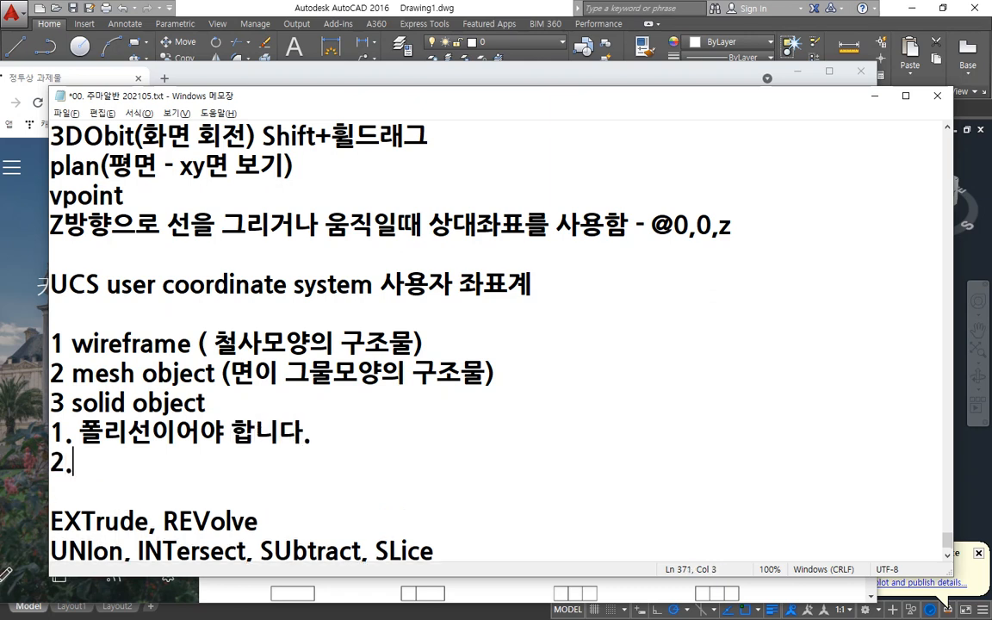
text(폐곡선ㅇ이어야 합니다.)
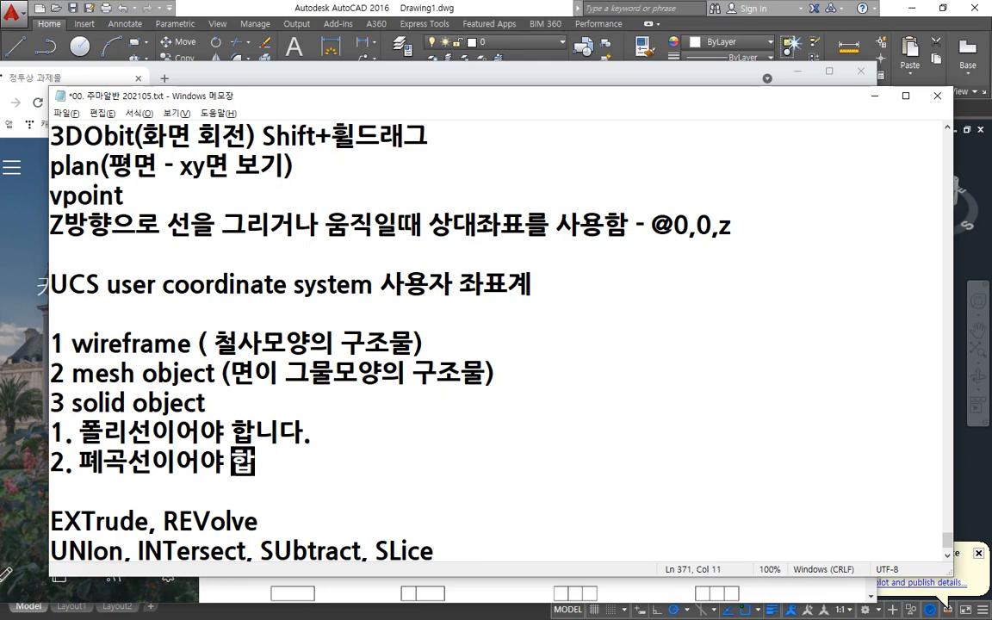
Add the indented line "개곡선 - 메쉬로 모델링 되어짐" under the second condition.
key(Return)
text(개곡)
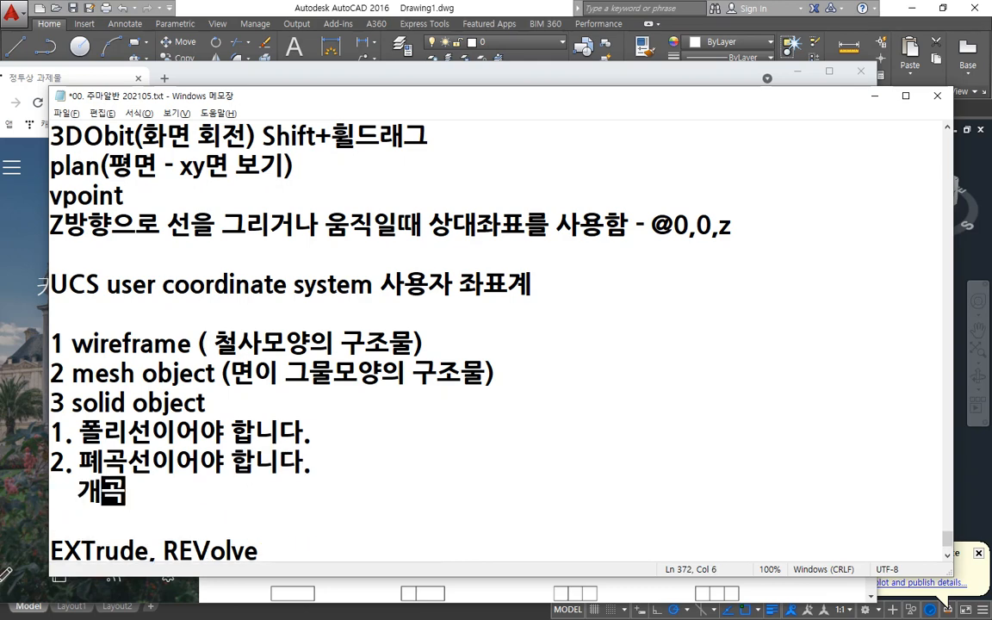
text(선 ->)
key(BackSpace)
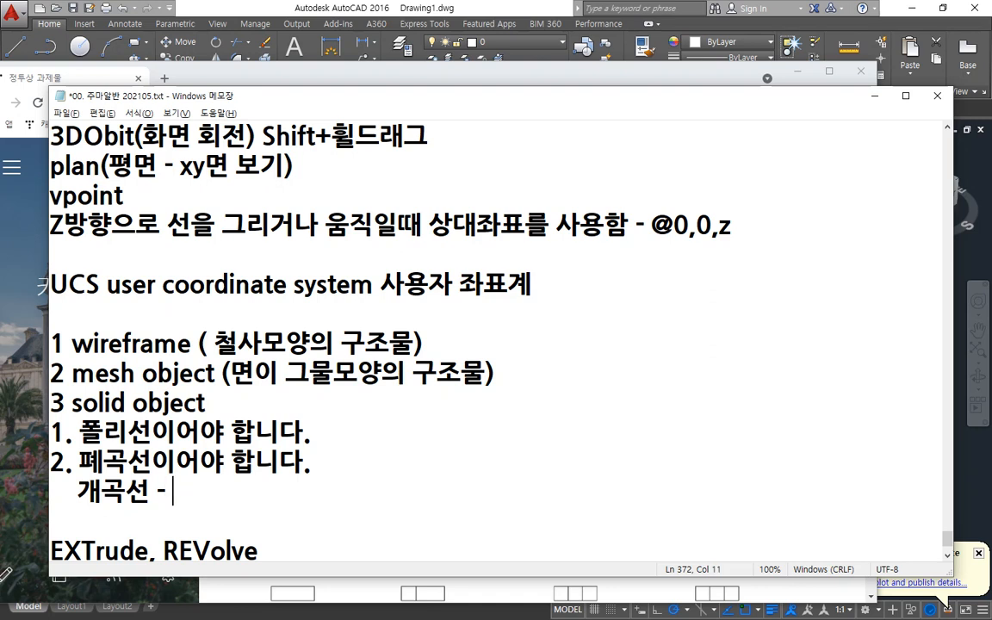
text(메쉬)
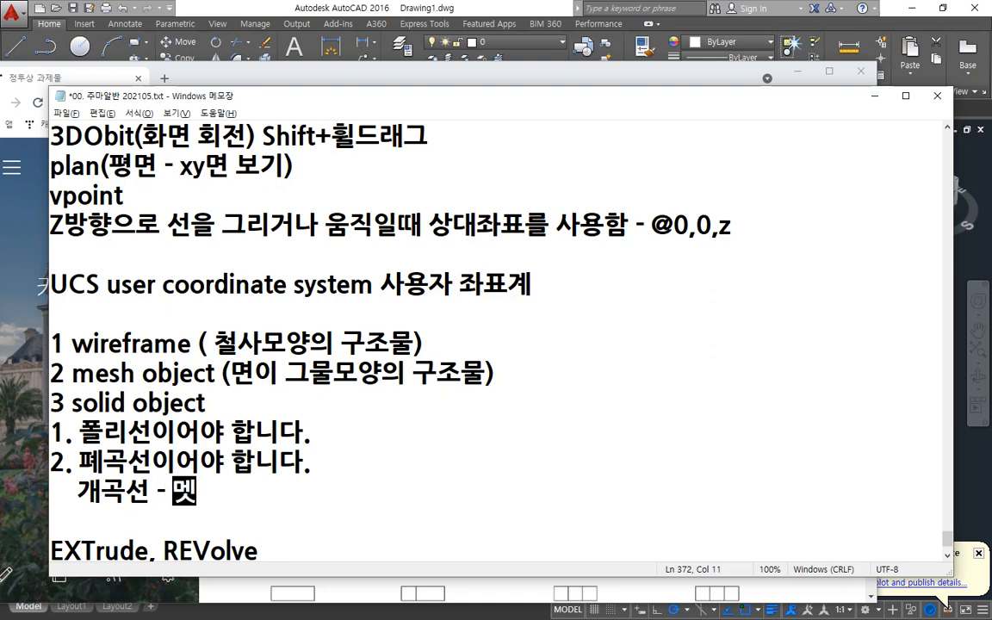
text(로 ㅁ)
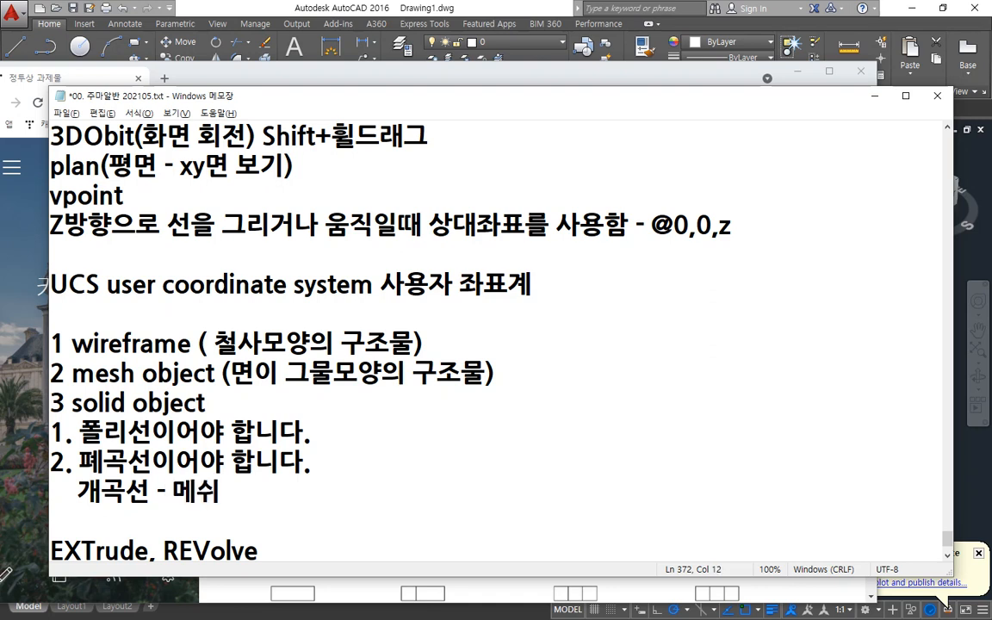
text(모델링 외)
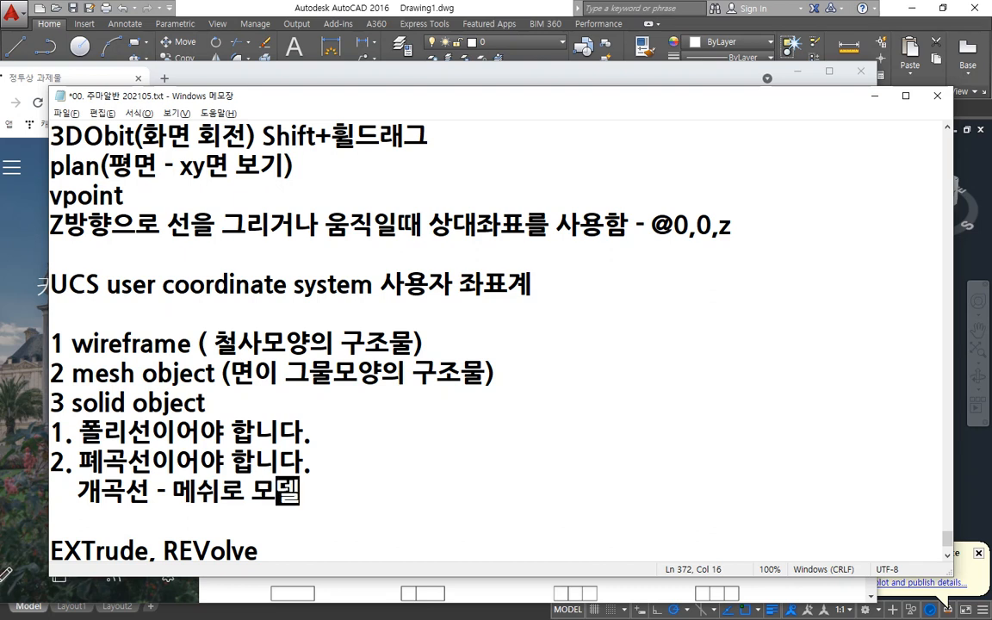
key(BackSpace)
key(BackSpace)
key(BackSpace)
text(되어집)
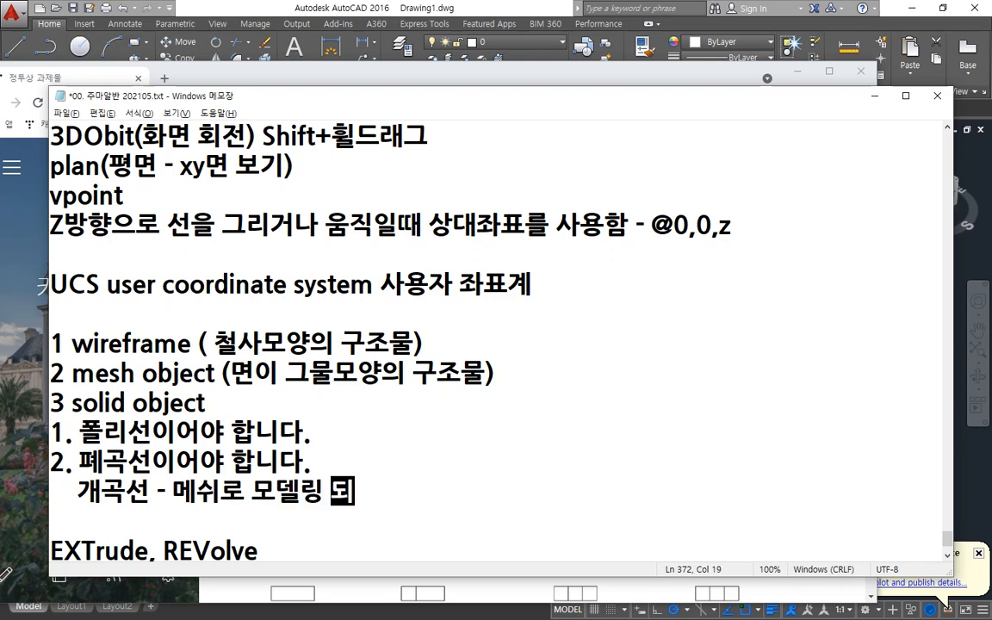
key(BackSpace)
text(ㅁ)
Add the third condition "3. 선이 꼬여 있으면 않됨" on a new line below the "개곡선" line.
key(Return)
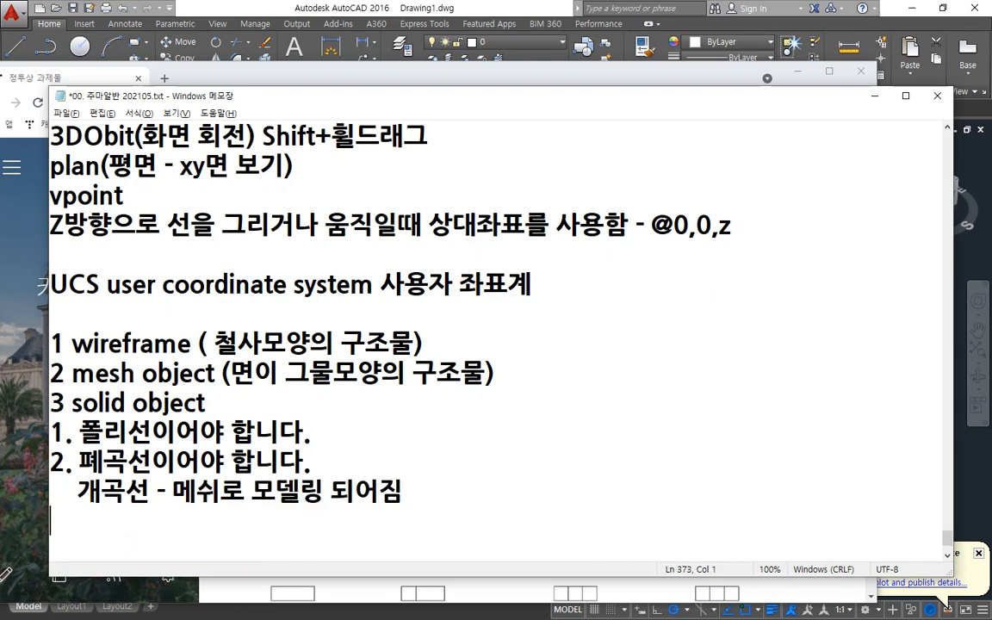
text(3. 끄)
key(BackSpace)
key(BackSpace)
key(BackSpace)
text(서)
key(BackSpace)
key(BackSpace)
text(선이 꼬여 )
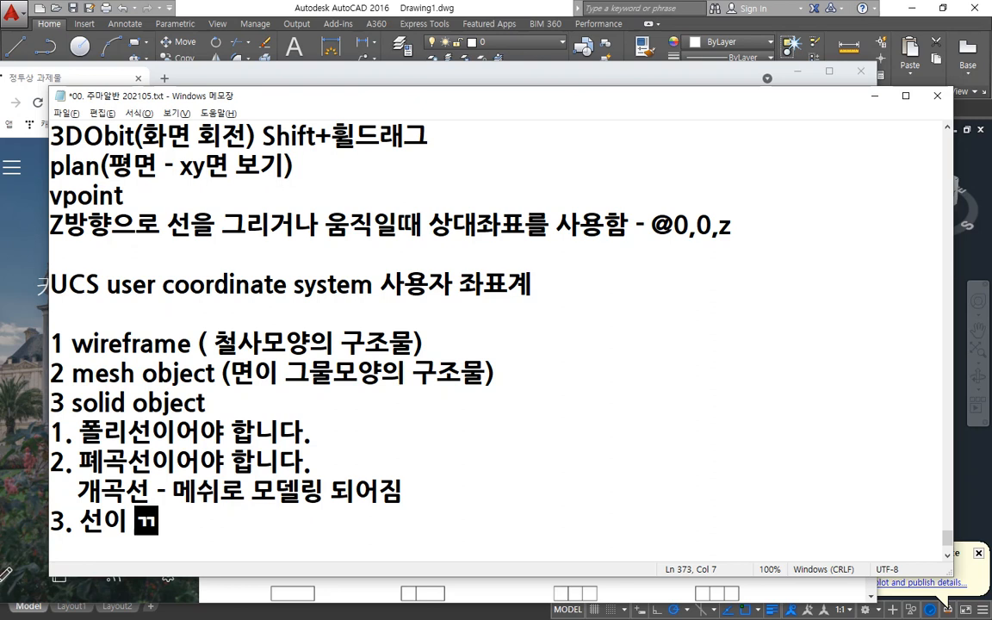
text(있으며)
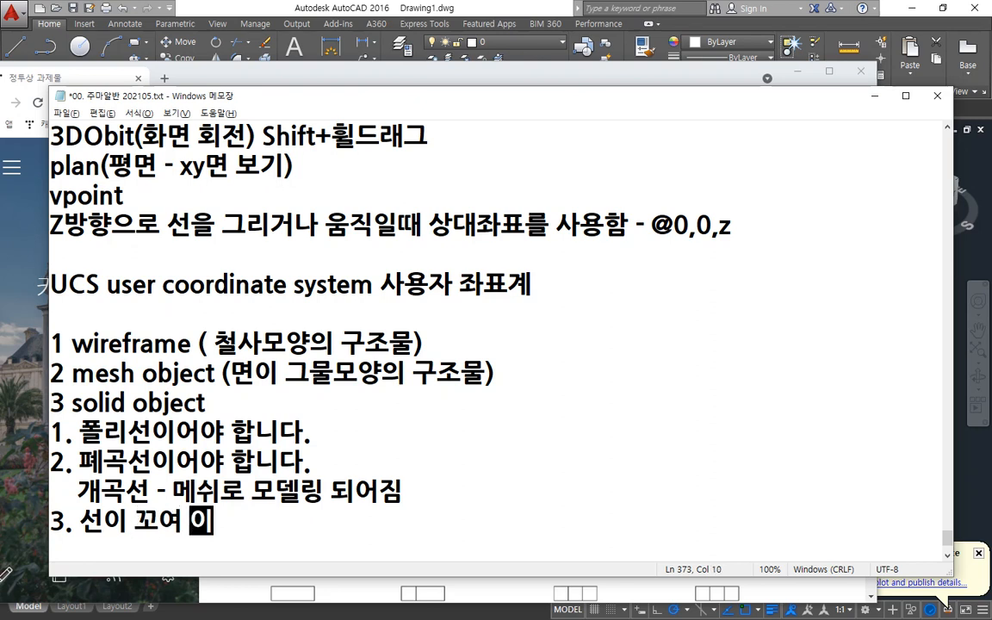
text(ㄴ 안)
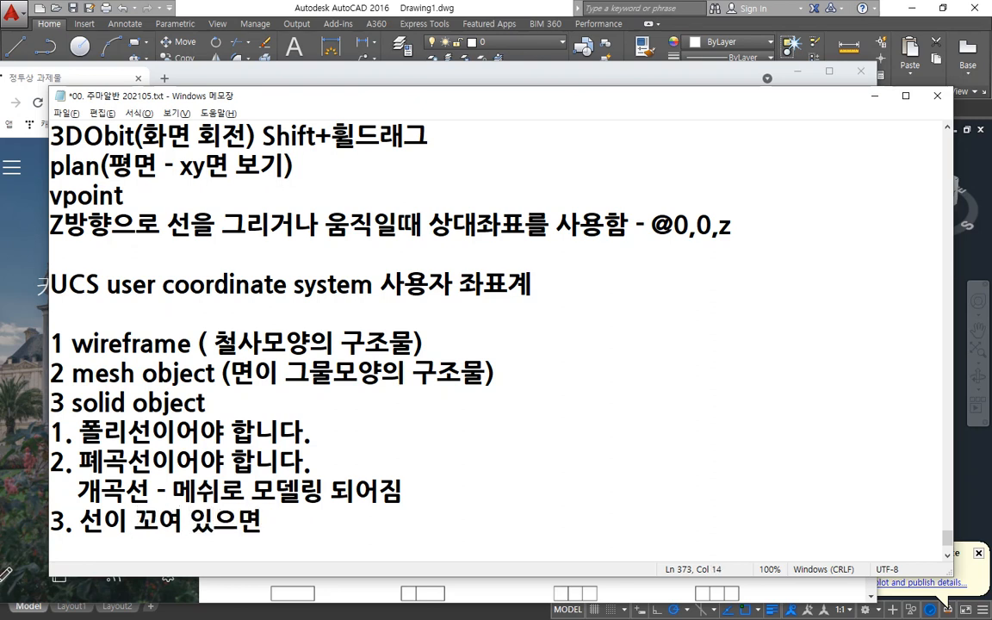
text(ㅎ됨)
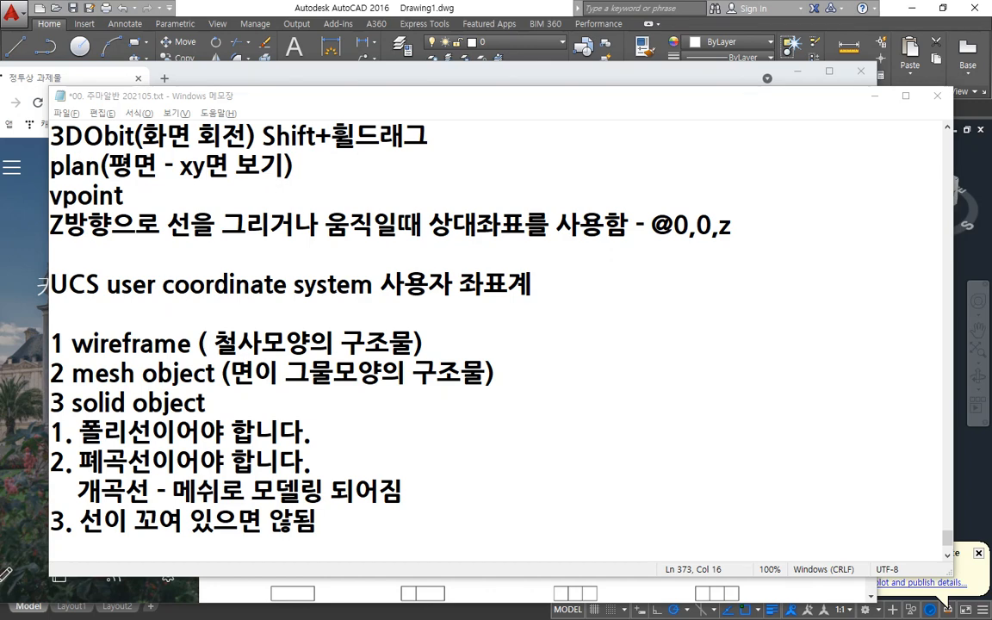
Switch to AutoCAD and erase all the existing objects in Drawing1.
key(alt+Tab)
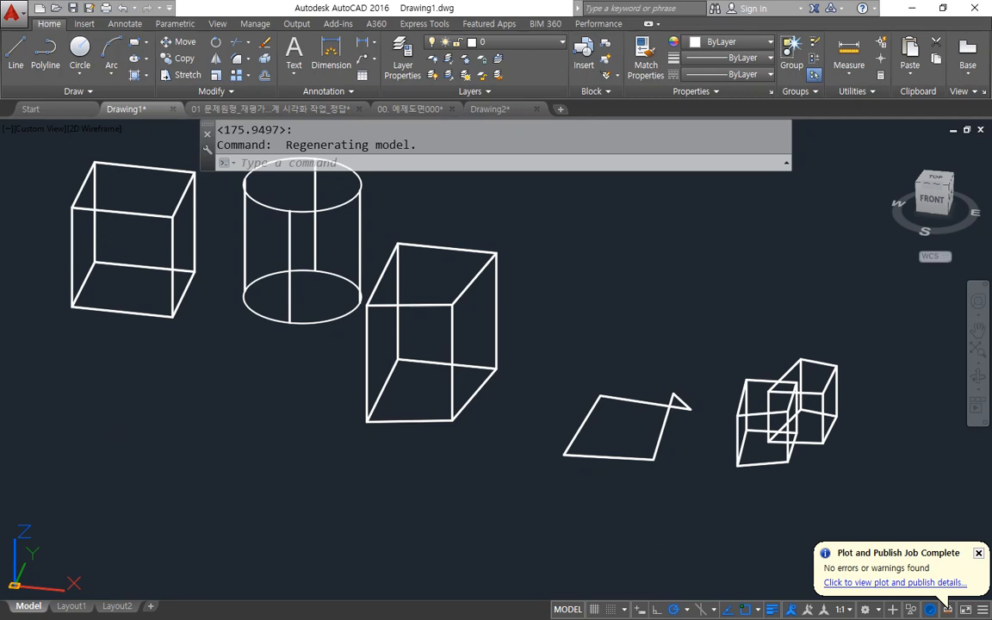
scroll(833, 470, down, 2)
click(877, 496)
click(418, 290)
text(e)
key(Return)
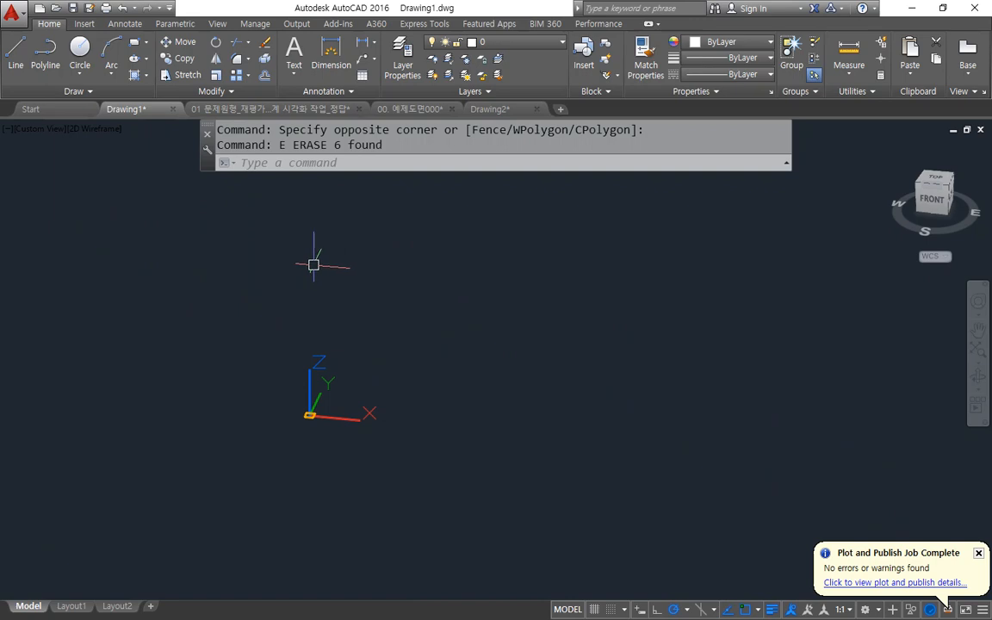
text(c)
key(Return)
click(442, 344)
key(Escape)
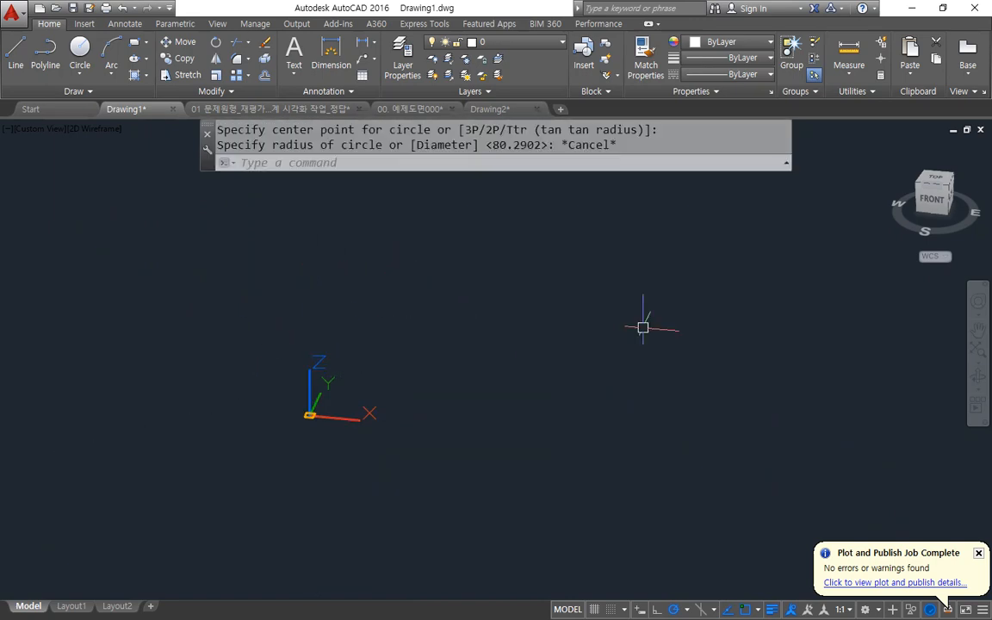
Set the view to Top and draw a circle just above and to the right of the UCS origin.
click(943, 179)
middle_drag(366, 260, 142, 341)
text(c)
key(Return)
click(350, 351)
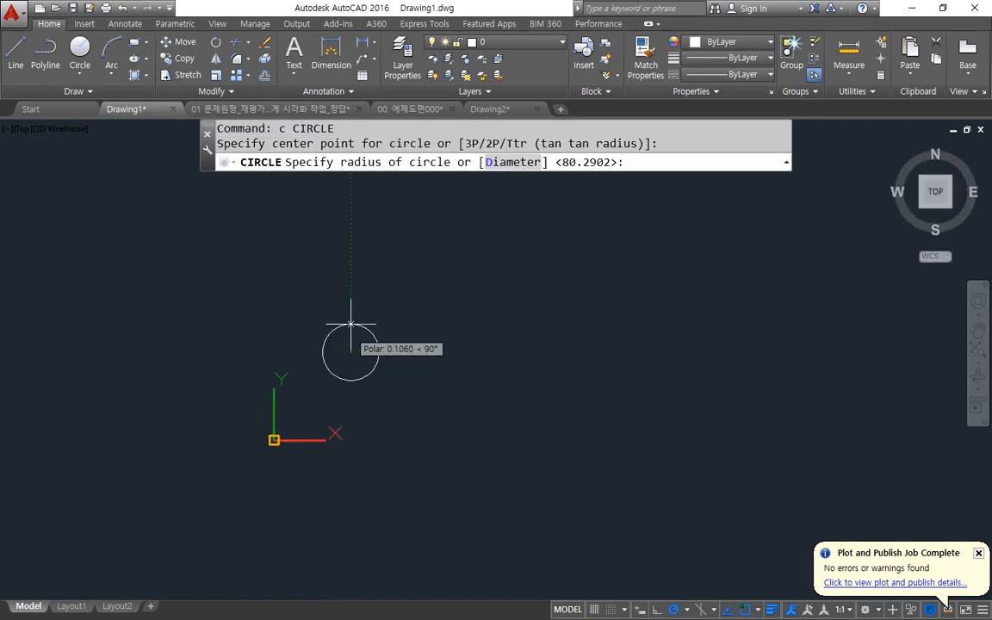
click(390, 348)
Copy the circle horizontally to the right so that the two circles partly overlap.
text(cp)
key(Return)
click(400, 293)
click(355, 332)
key(Return)
click(404, 421)
click(465, 421)
key(Return)
Copy the pair of overlapping circles straight up to form a second, separate pair.
key(Return)
click(450, 405)
click(284, 284)
key(Return)
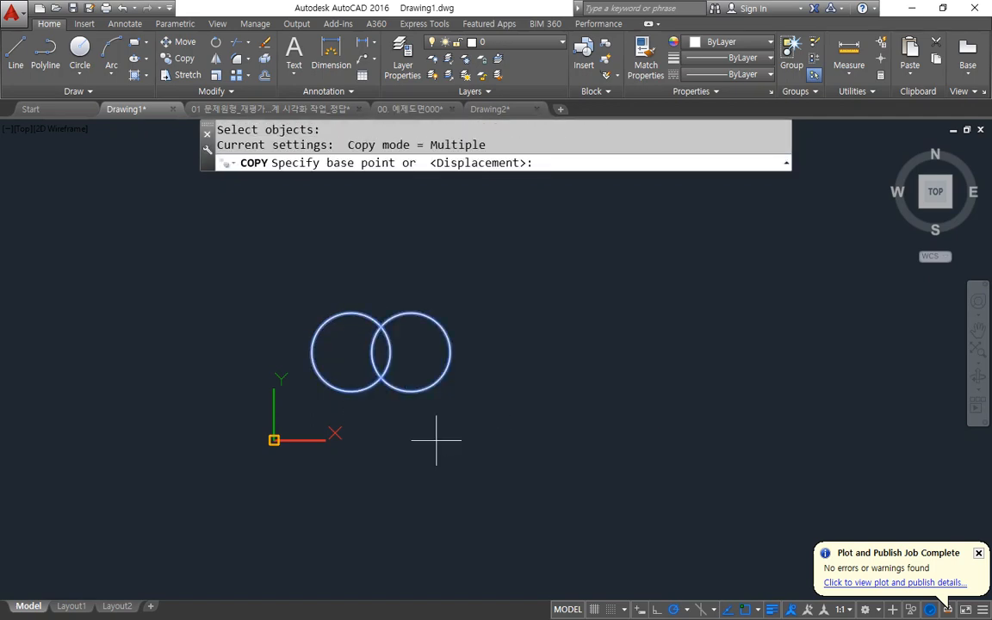
click(477, 457)
click(478, 297)
Copy both circle pairs horizontally to the right, making a two-by-two layout of overlapping pairs.
key(Return)
key(Return)
click(504, 377)
click(321, 206)
key(Return)
click(255, 278)
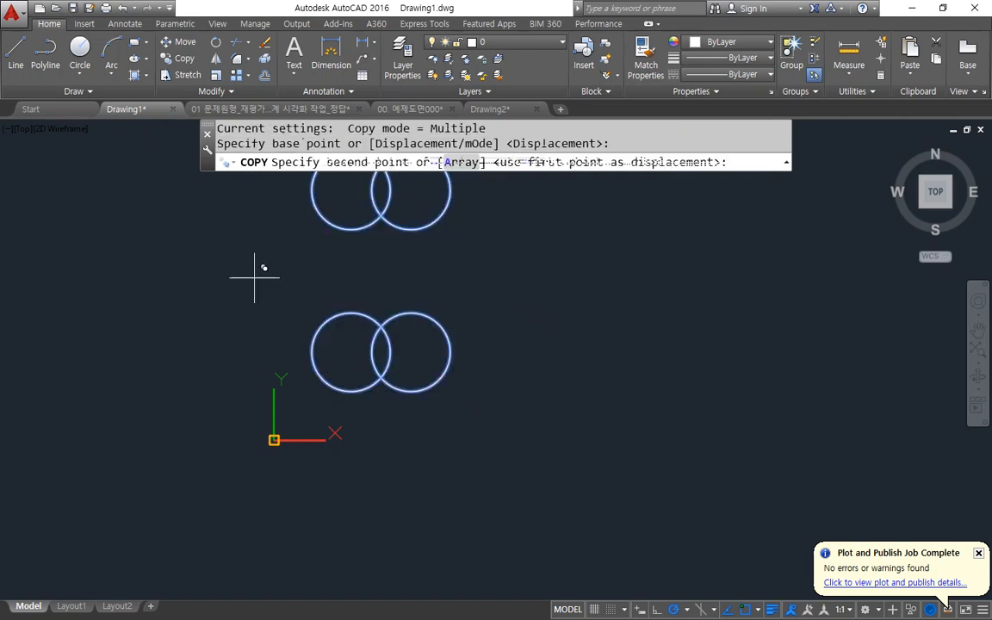
click(519, 275)
key(Return)
Orbit to a 3D view and extrude all the circles into cylinders with a freely picked height.
mouse_move(483, 304)
middle_down()
mouse_move(388, 410)
mouse_move(414, 416)
mouse_move(414, 430)
middle_up()
text(ext)
key(Return)
click(684, 214)
click(217, 530)
key(Return)
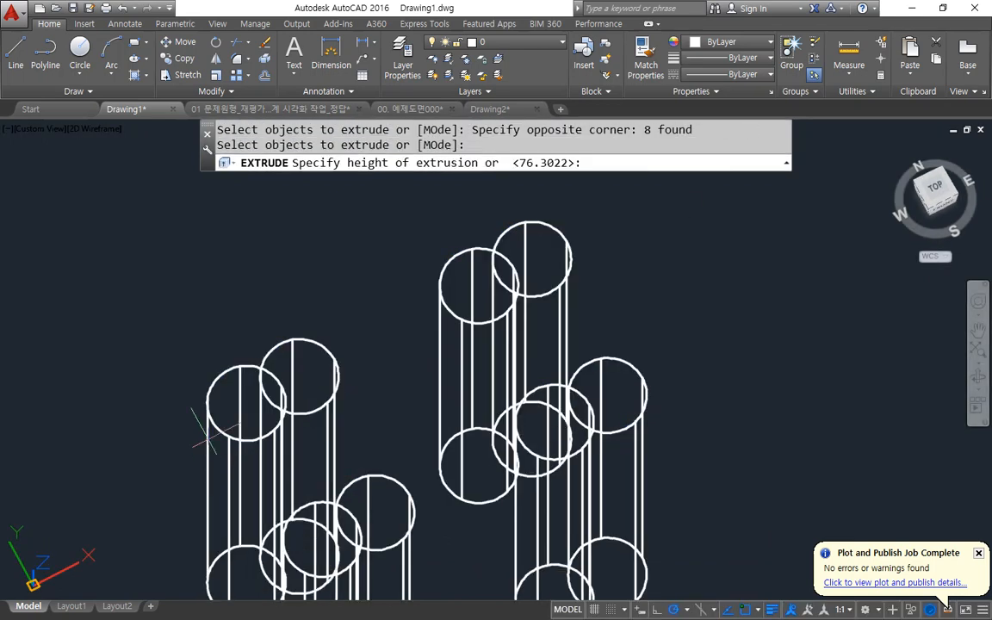
click(182, 207)
shift+middle_drag(228, 509, 281, 366)
mouse_move(284, 419)
mouse_down()
mouse_move(235, 399)
mouse_move(300, 404)
mouse_up()
mouse_move(315, 548)
mouse_down()
mouse_move(299, 427)
mouse_move(340, 520)
mouse_up()
mouse_move(619, 423)
mouse_down()
mouse_move(606, 304)
mouse_move(627, 394)
mouse_up()
drag(591, 307, 565, 267)
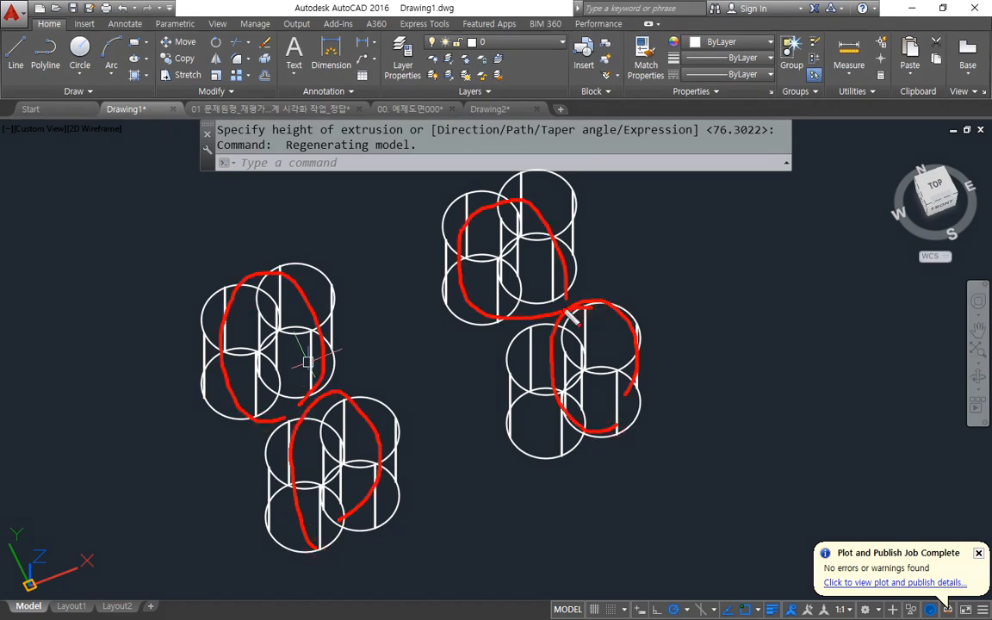
key(Escape)
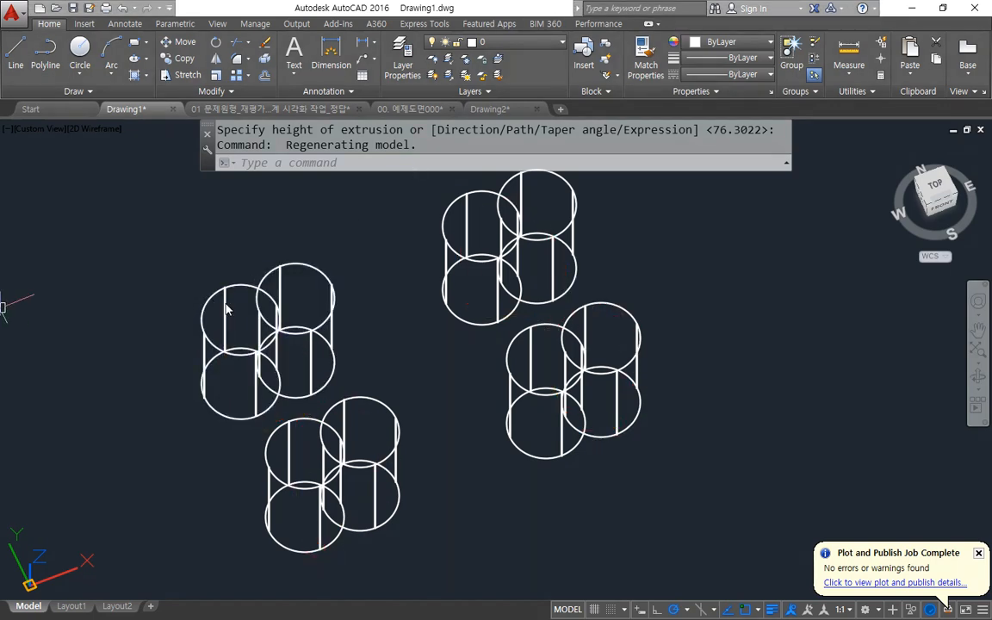
Switch to Notepad and add "(결합)" after UNIon, "(교차)" after INTersect and "(빼기)" after SUbtract.
key(alt+Tab)
scroll(267, 435, down, 2)
click(127, 495)
click(245, 491)
click(361, 491)
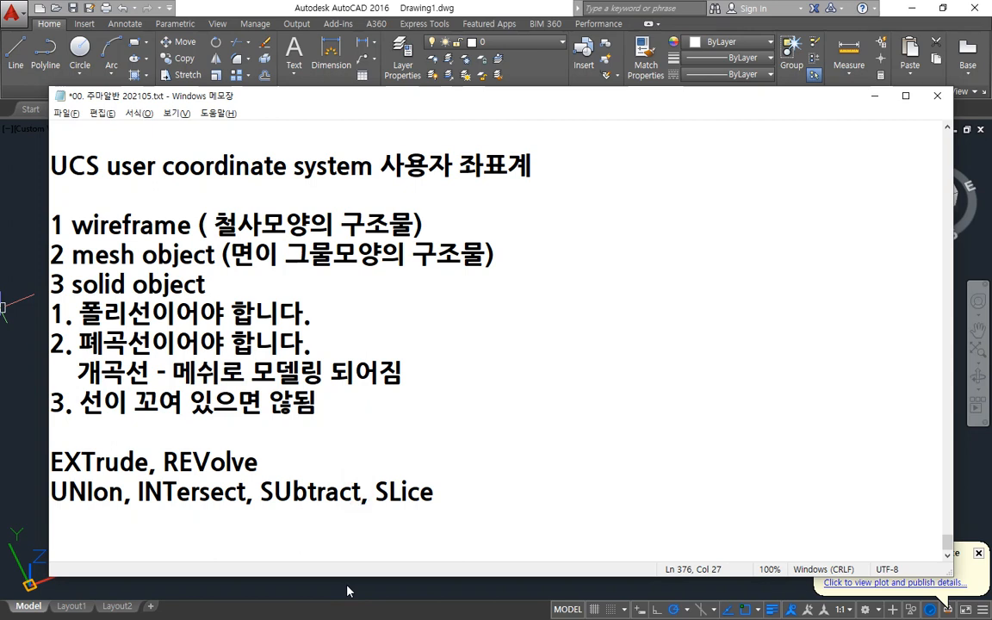
click(125, 495)
text((겨)
text(결합))
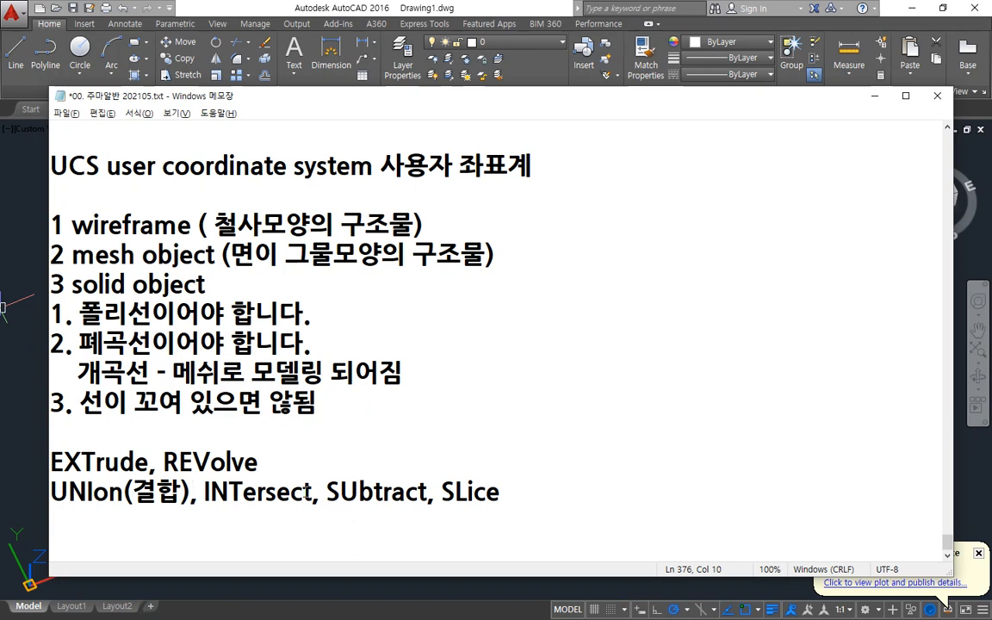
click(312, 491)
text((교차))
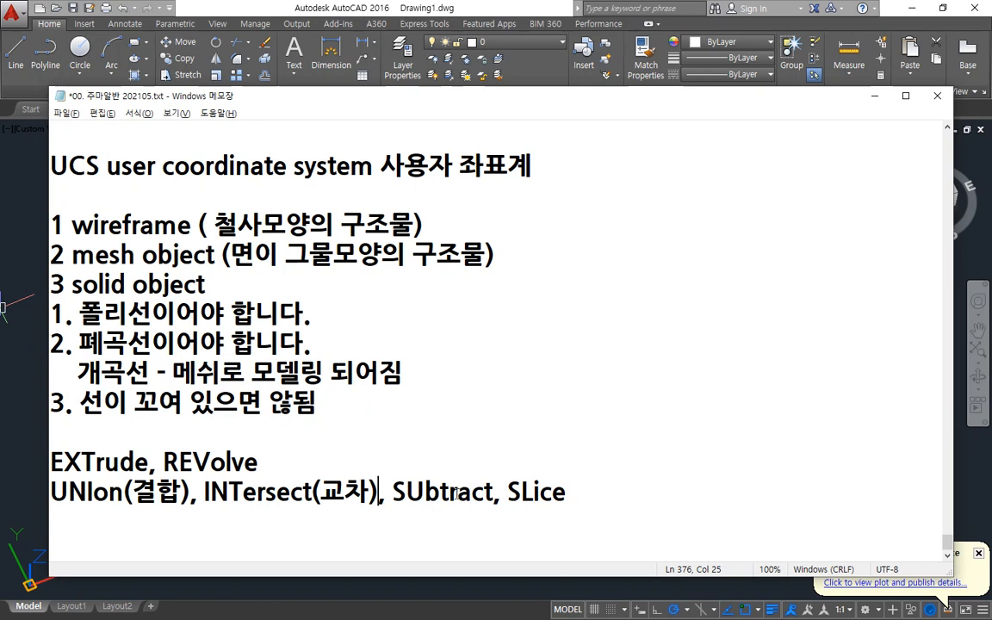
click(491, 495)
text((빼기))
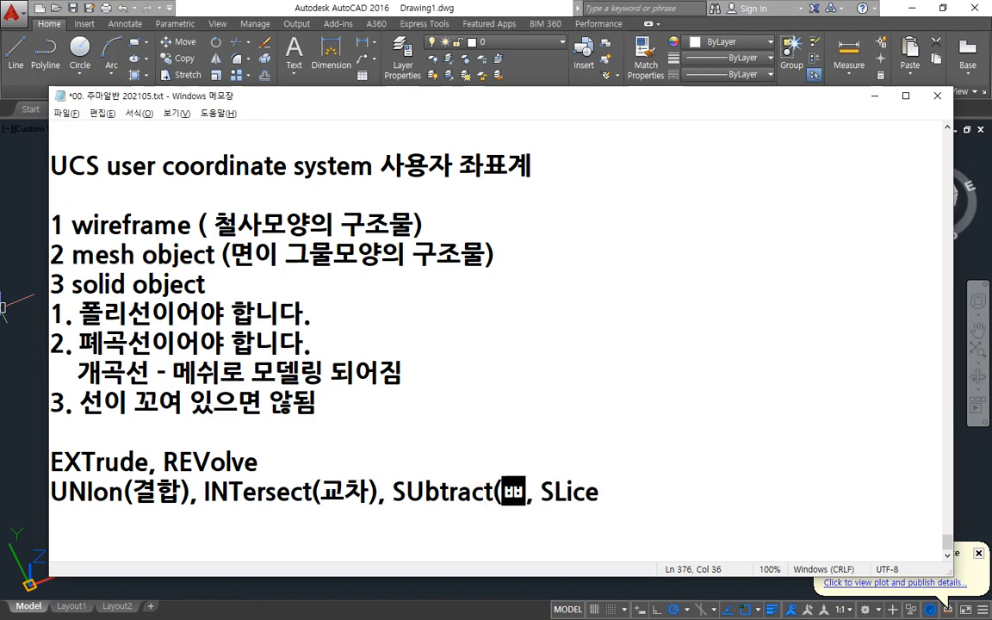
Extend the parentheses after UNIon, INTersect and SUbtract with "-합집합", "-교집합" and "-차집합" respectively.
click(189, 493)
text(-합집합)
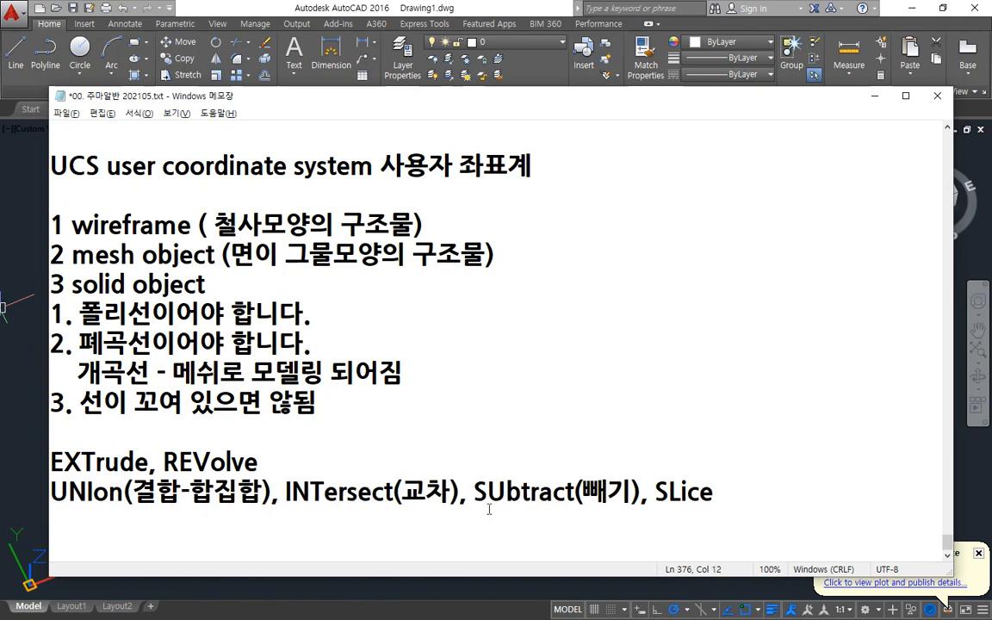
click(451, 493)
text(-교집합)
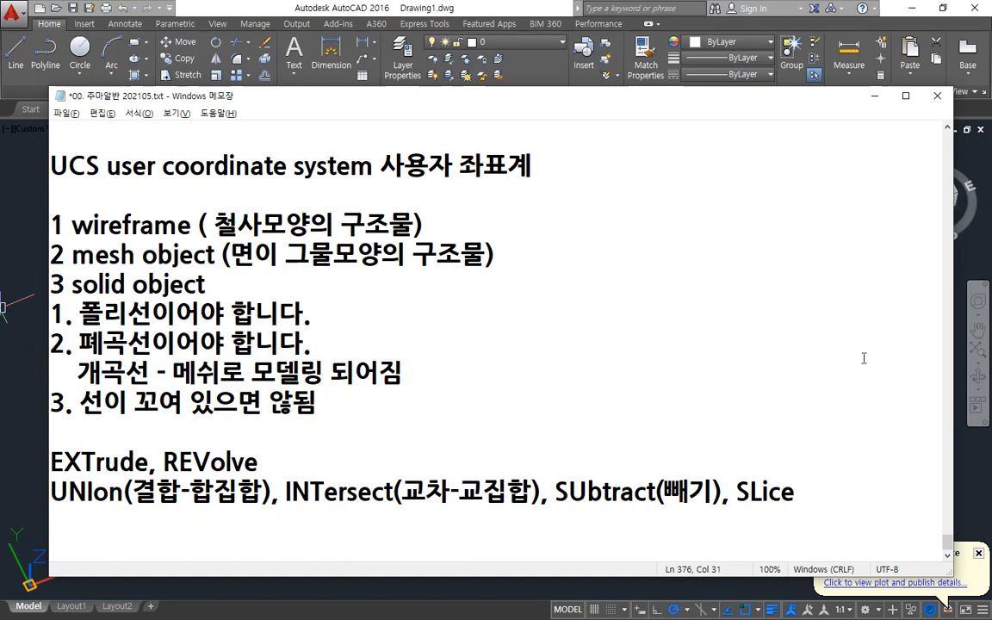
click(721, 493)
text(-차집ㅎ)
text(합)
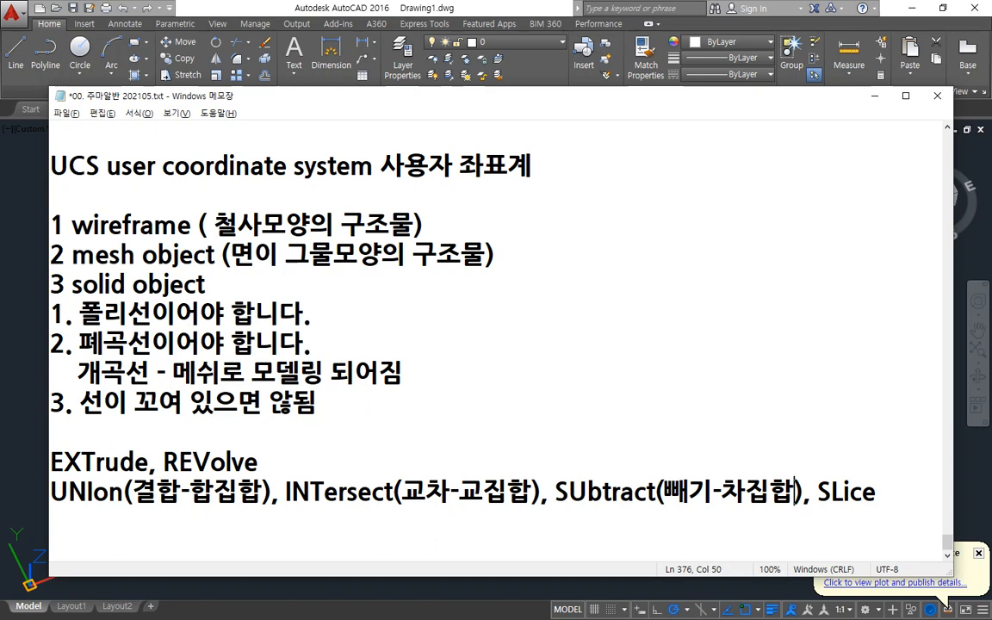
drag(549, 417, 552, 601)
mouse_move(525, 446)
mouse_down()
mouse_move(472, 444)
mouse_move(470, 476)
mouse_up()
drag(571, 442, 659, 439)
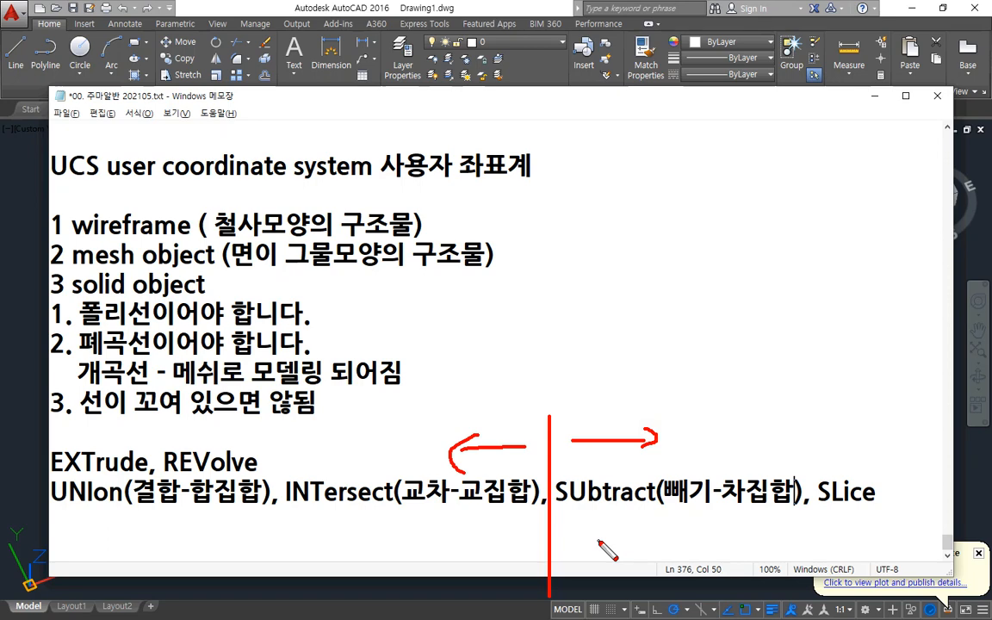
key(Escape)
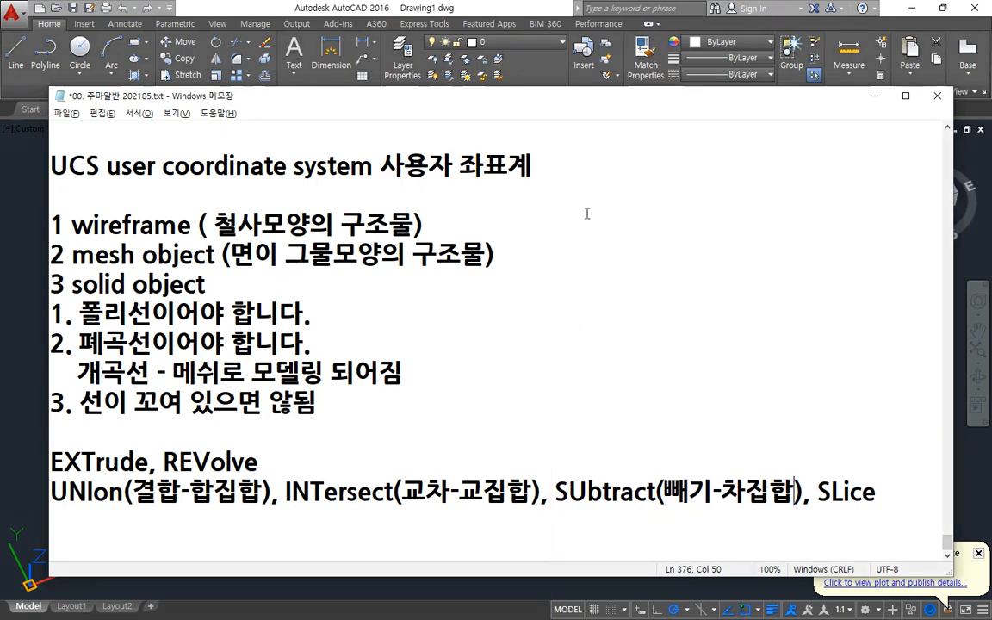
Switch to AutoCAD and combine the leftmost pair of overlapping cylinders into one solid with Union.
click(431, 10)
text(uni)
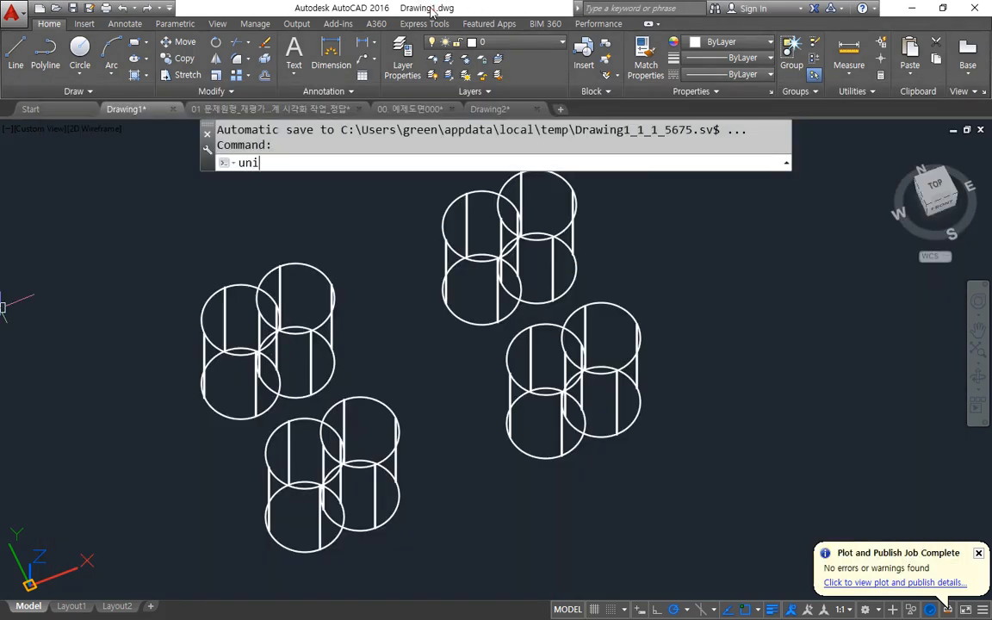
key(Return)
click(259, 216)
click(204, 320)
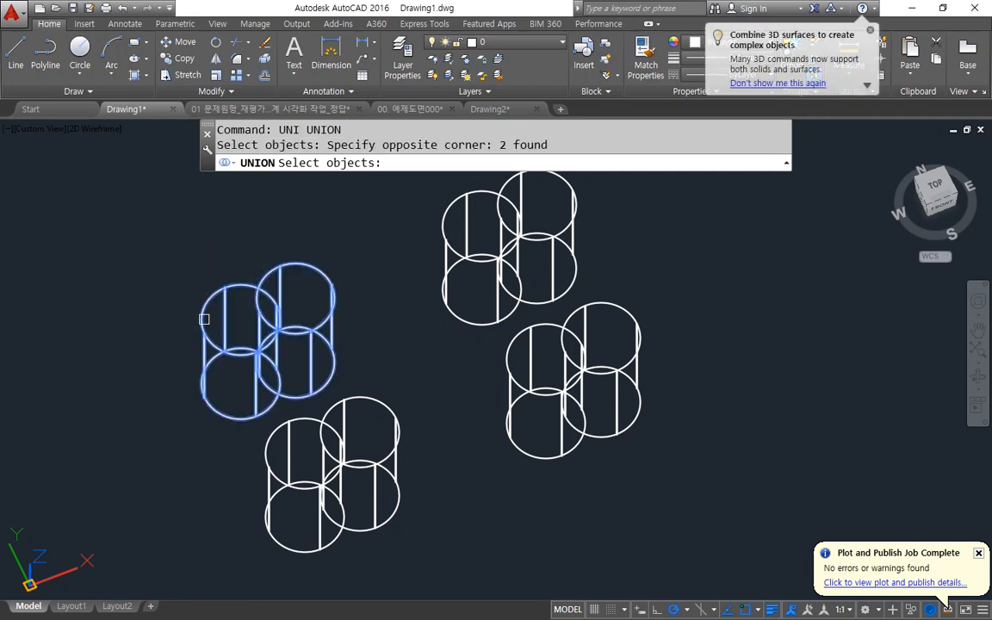
key(Return)
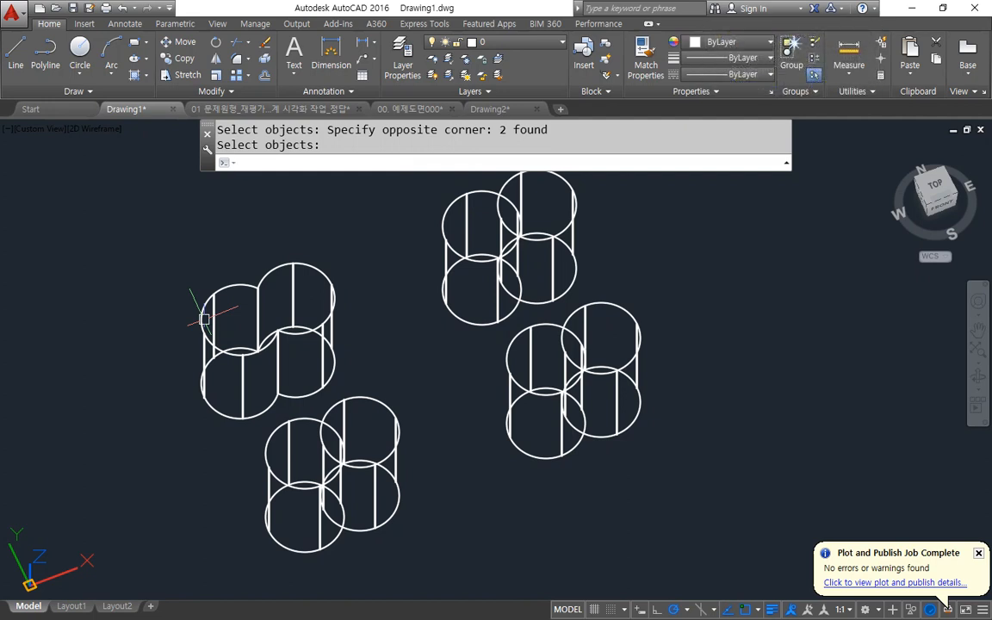
Intersect the two overlapping cylinders of the uppermost pair, keeping only their common volume.
text(int)
key(Return)
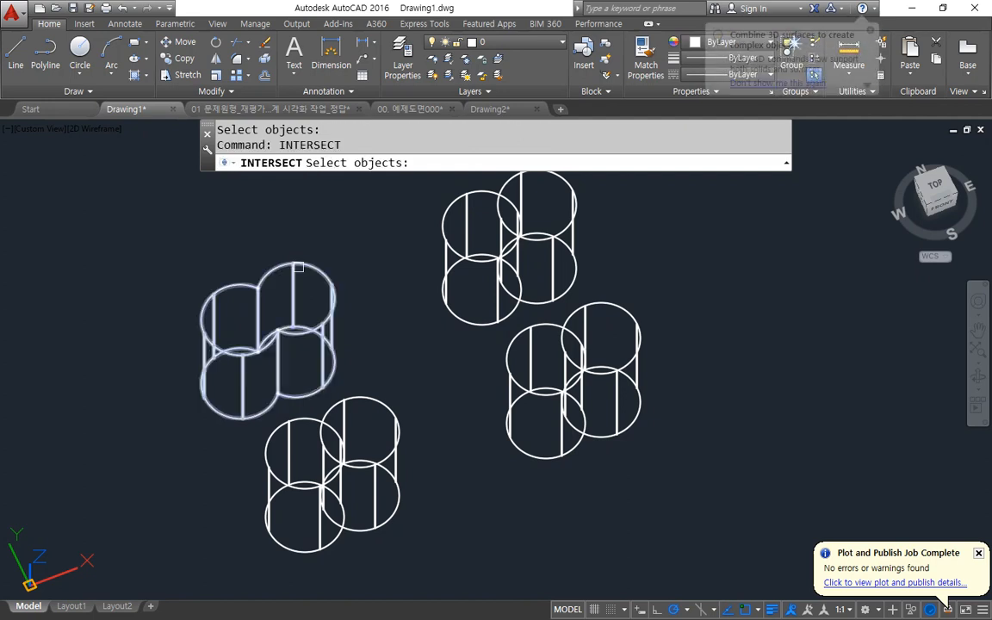
middle_drag(493, 229, 472, 313)
click(509, 230)
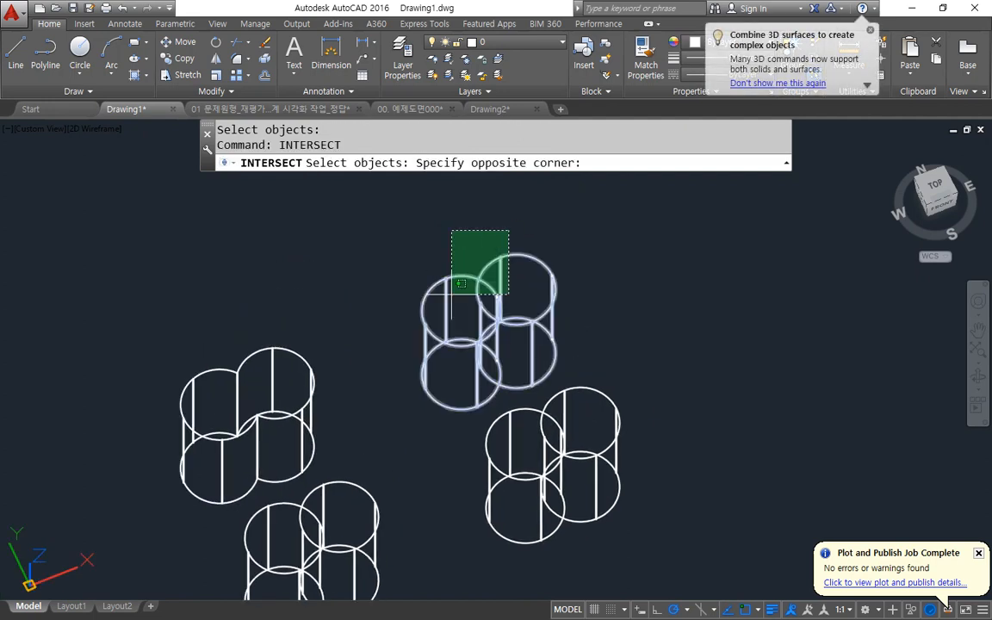
click(451, 302)
key(Return)
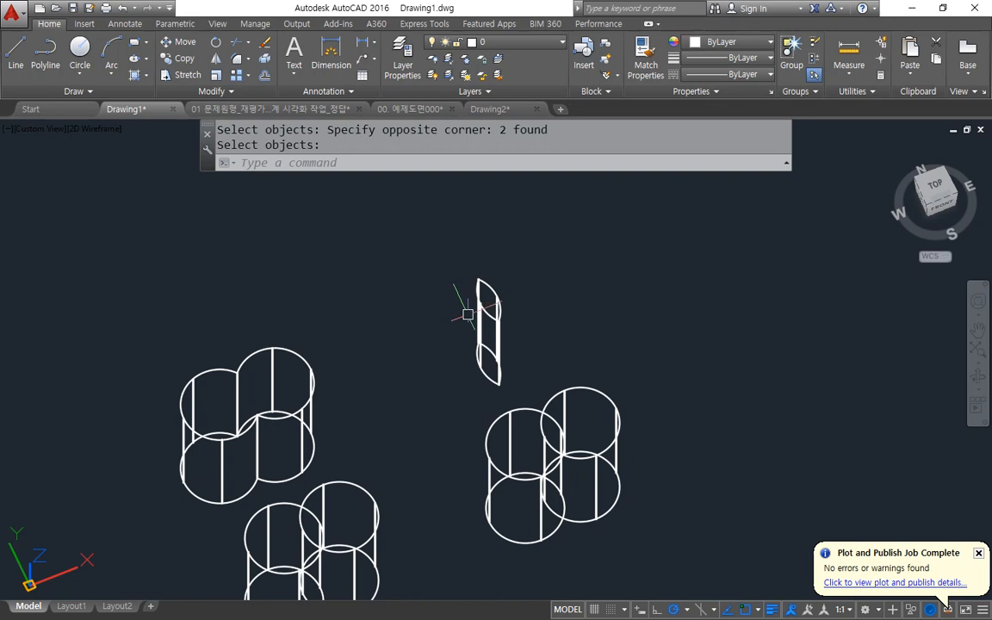
Subtract the right cylinder from the left one in the pair nearest the UCS origin.
middle_drag(468, 305, 473, 162)
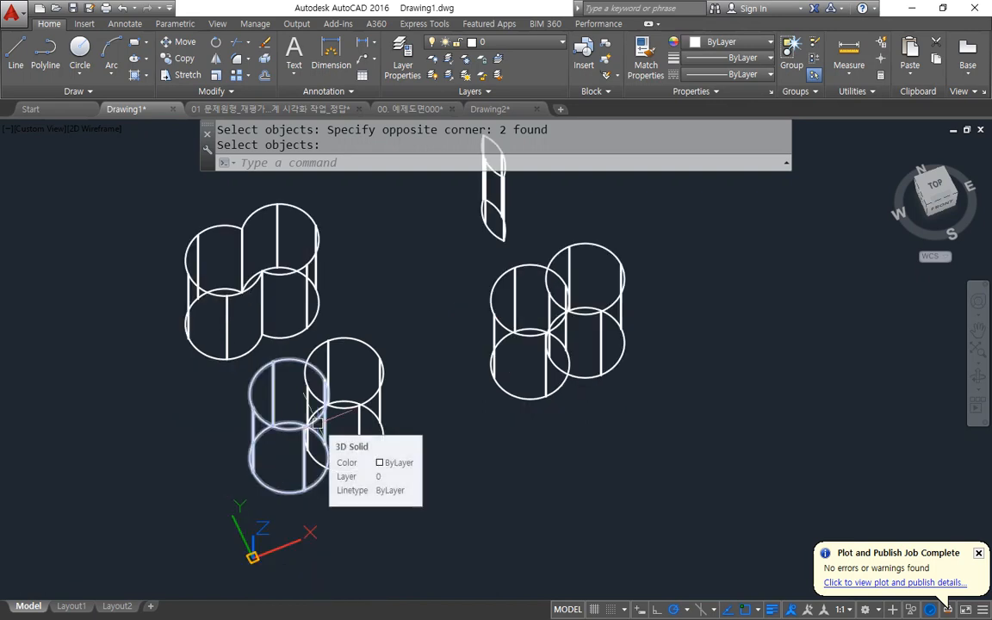
text(su)
key(Return)
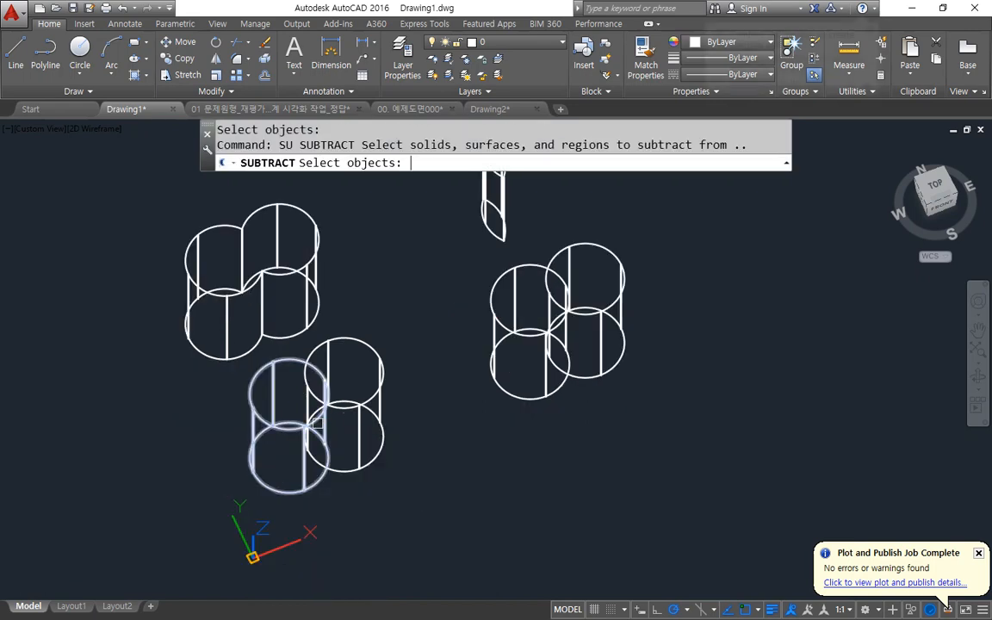
click(258, 414)
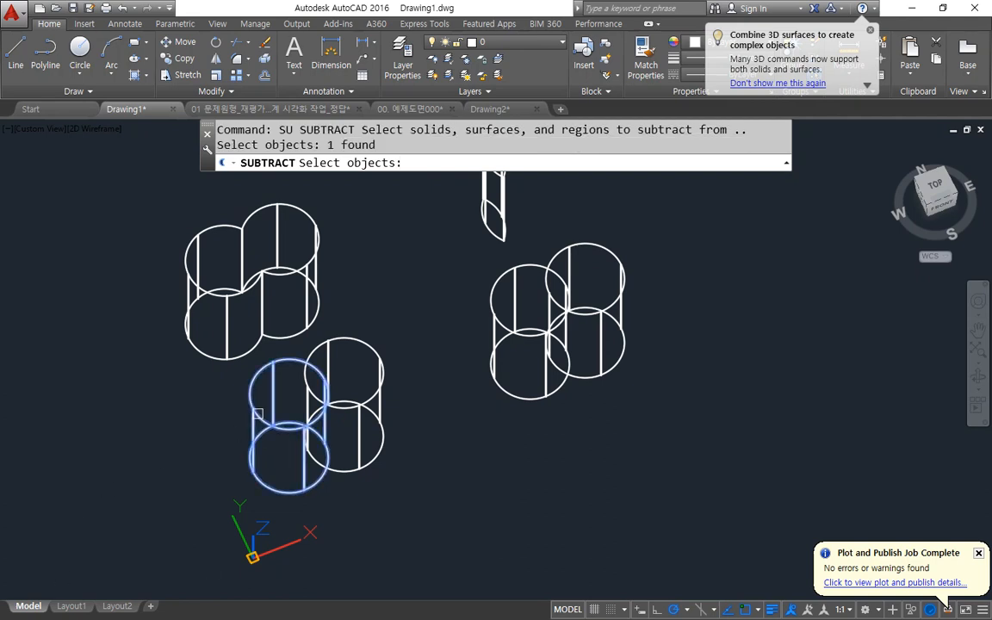
key(Return)
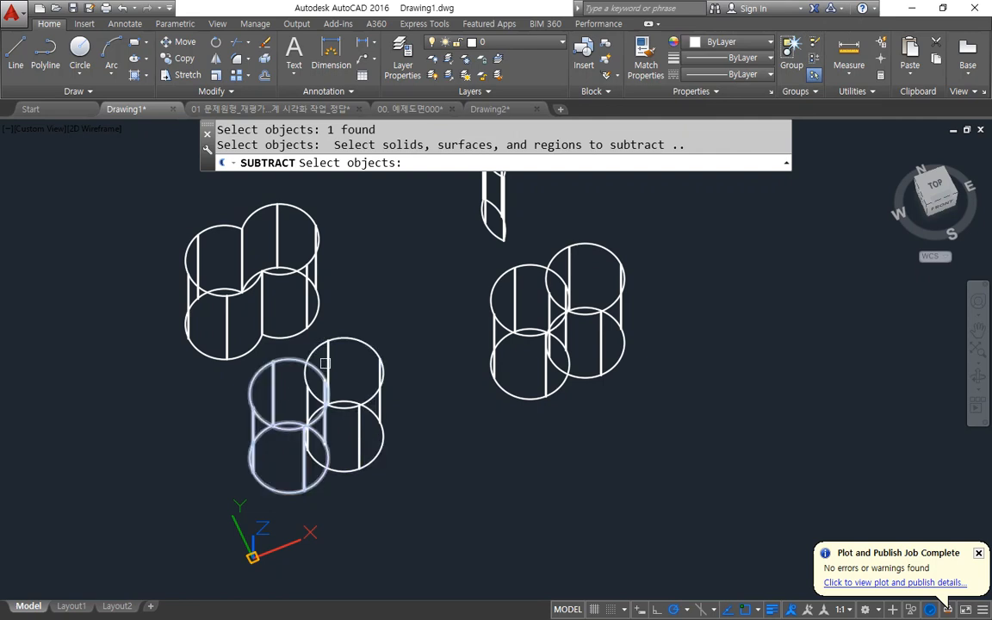
click(304, 387)
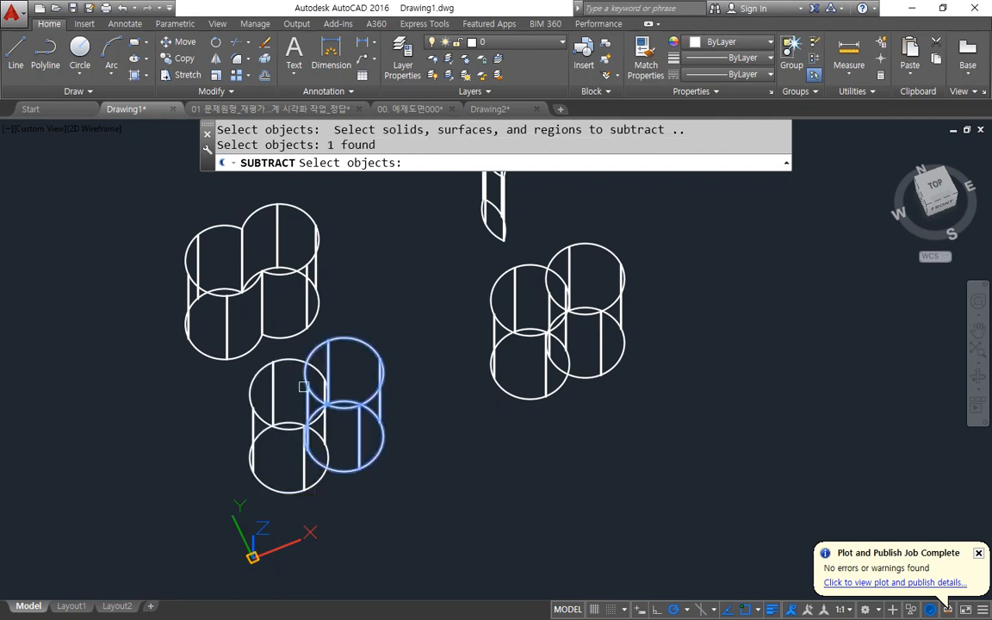
key(Return)
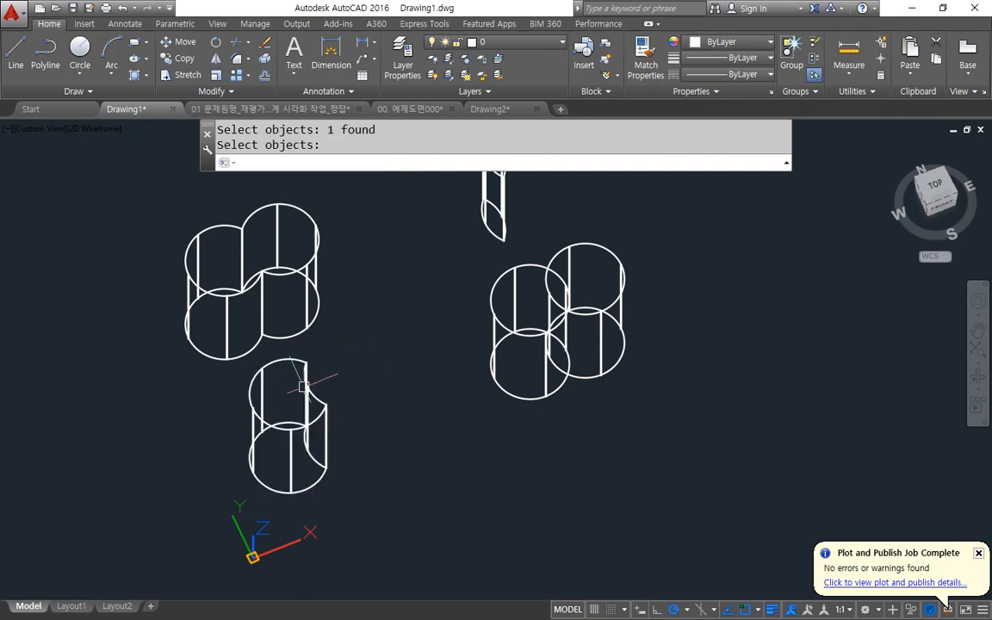
Subtract the left cylinder from the right one in the rightmost overlapping pair.
key(Return)
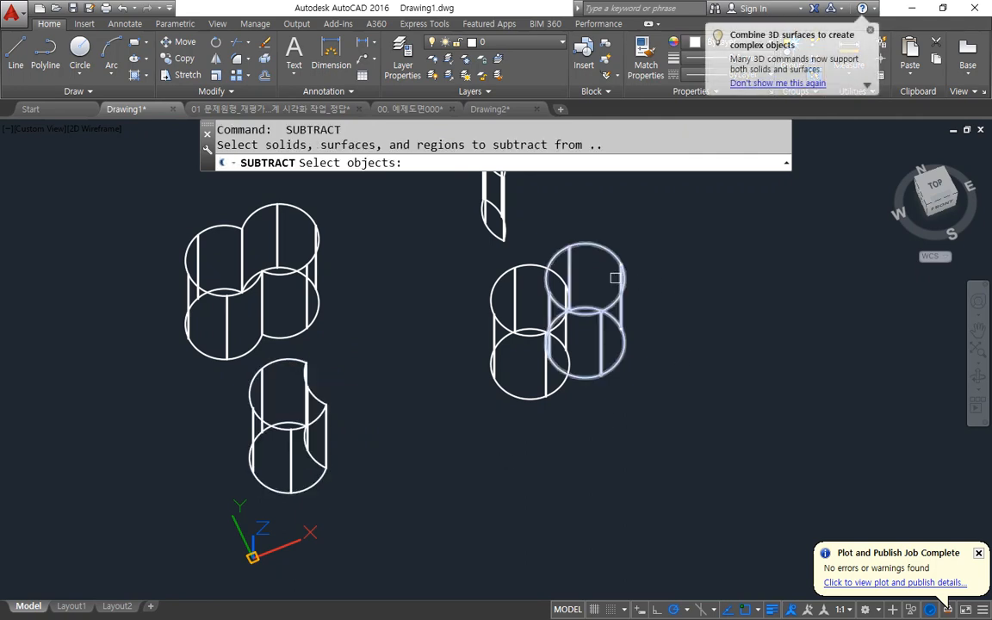
click(558, 245)
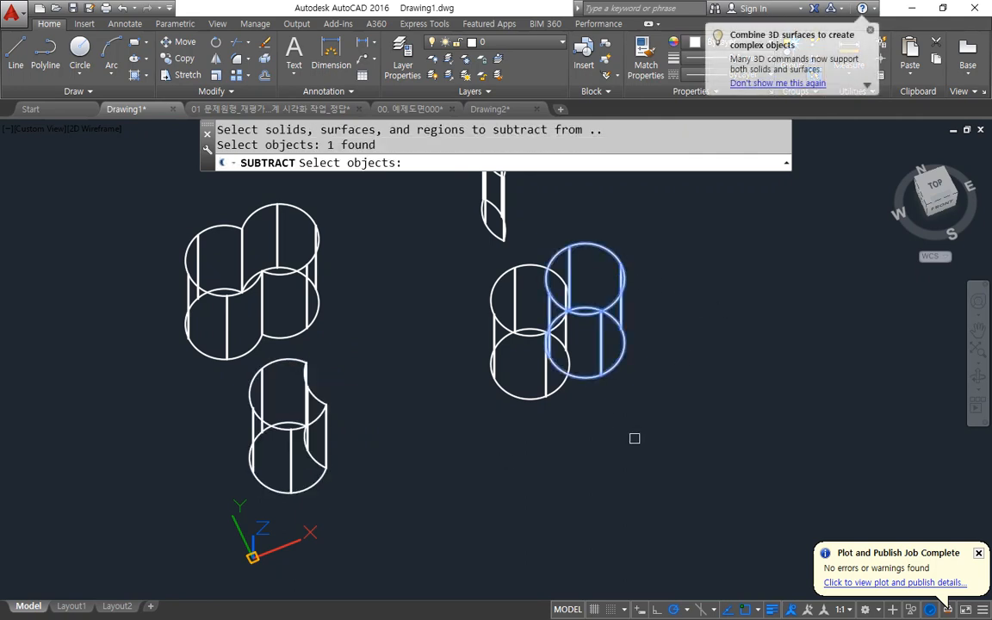
key(Return)
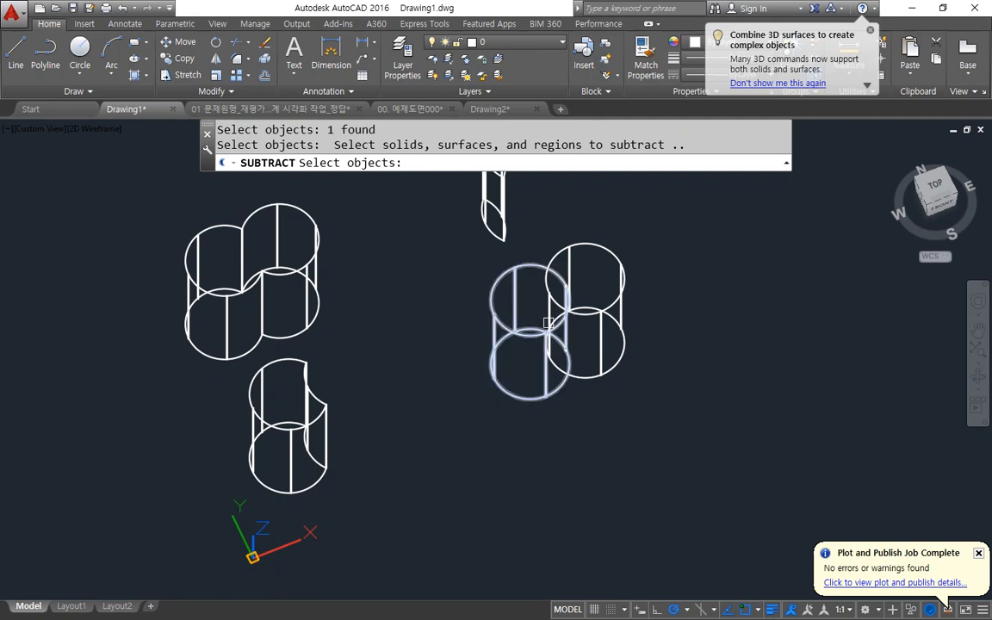
click(509, 323)
key(Return)
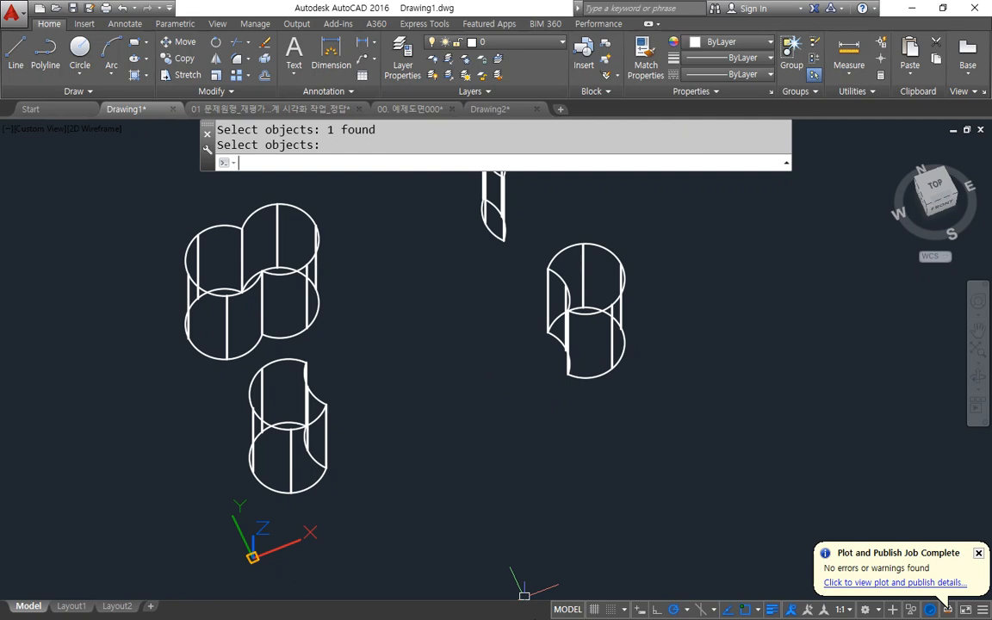
Draw a circle in the empty area between the cut cylinder near the UCS origin and the rightmost solid.
text(c)
key(Return)
click(450, 427)
click(474, 464)
Copy the new circle three times around it so that each copy overlaps the original.
text(cp)
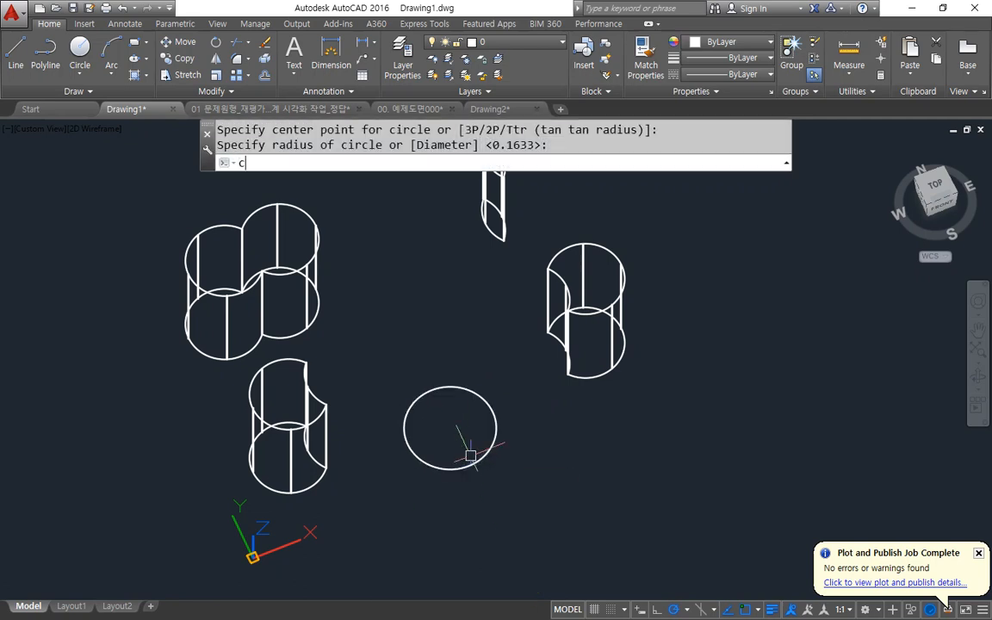
key(Return)
drag(482, 474, 472, 456)
key(Return)
click(488, 494)
click(544, 459)
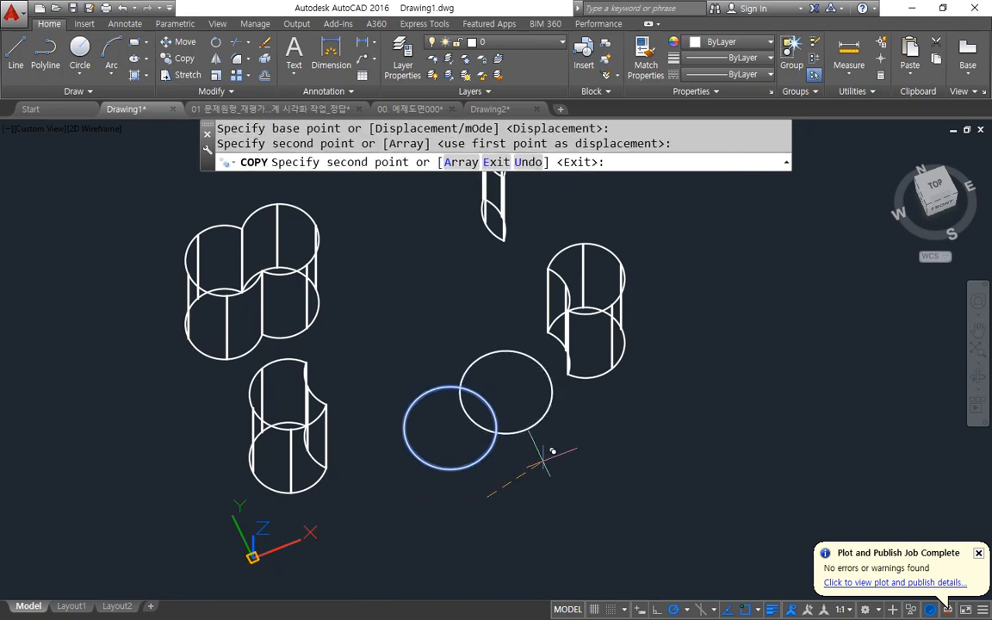
click(513, 546)
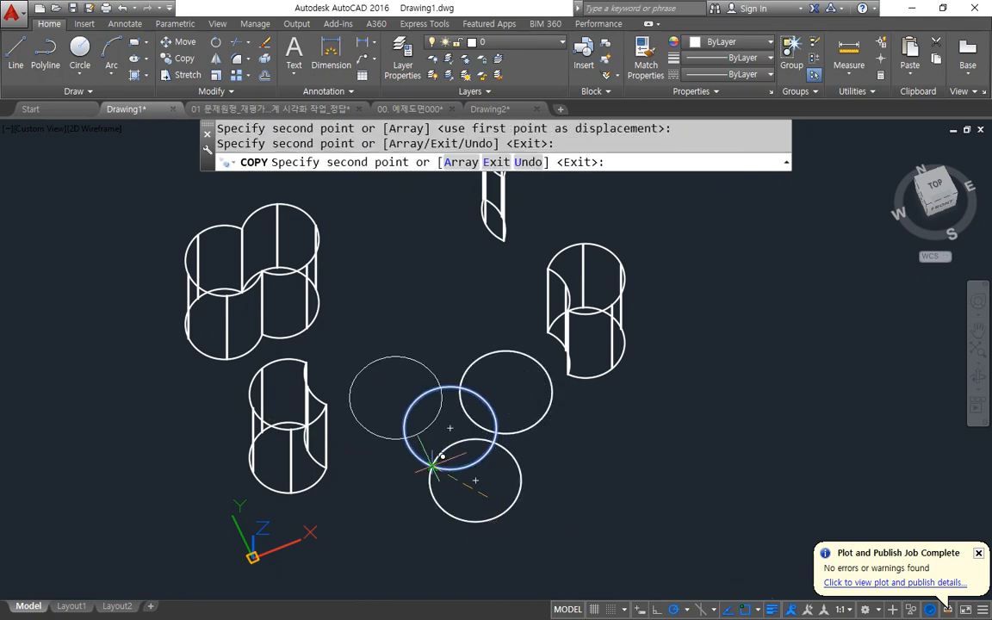
key(Return)
Extrude the four overlapping circles together to a height of about 0.57.
text(ex)
key(Return)
click(479, 437)
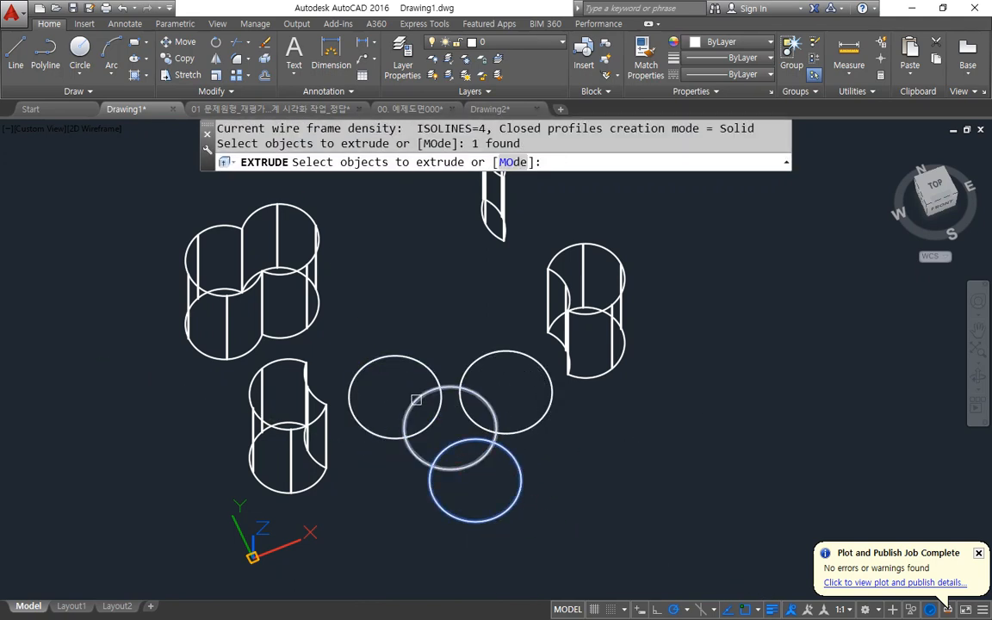
click(499, 396)
click(419, 465)
key(Return)
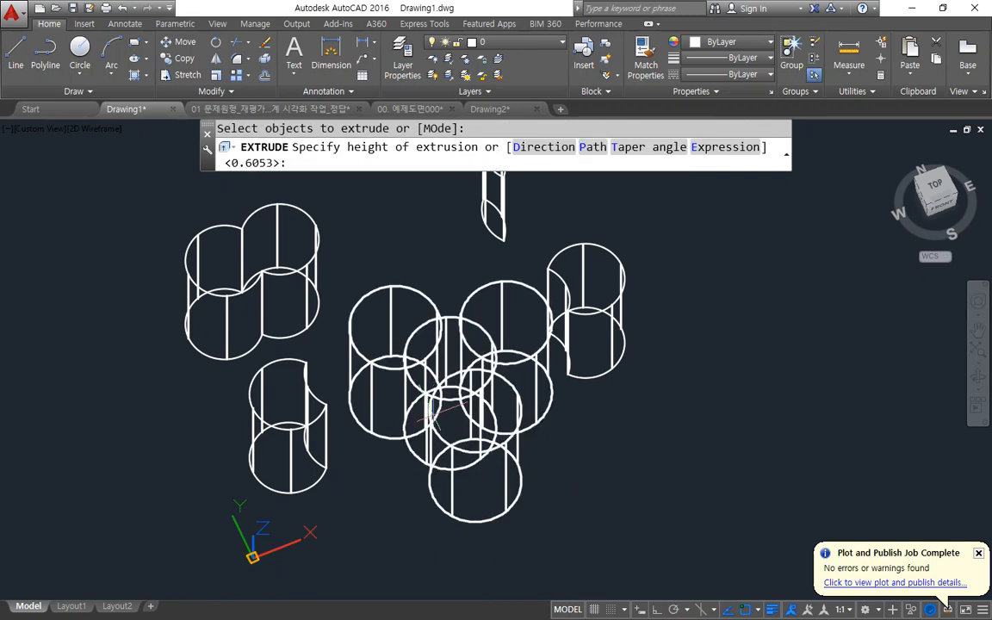
key(Return)
Subtract the three surrounding cylinders from the central cylinder in a single Subtract operation.
text(su)
key(Return)
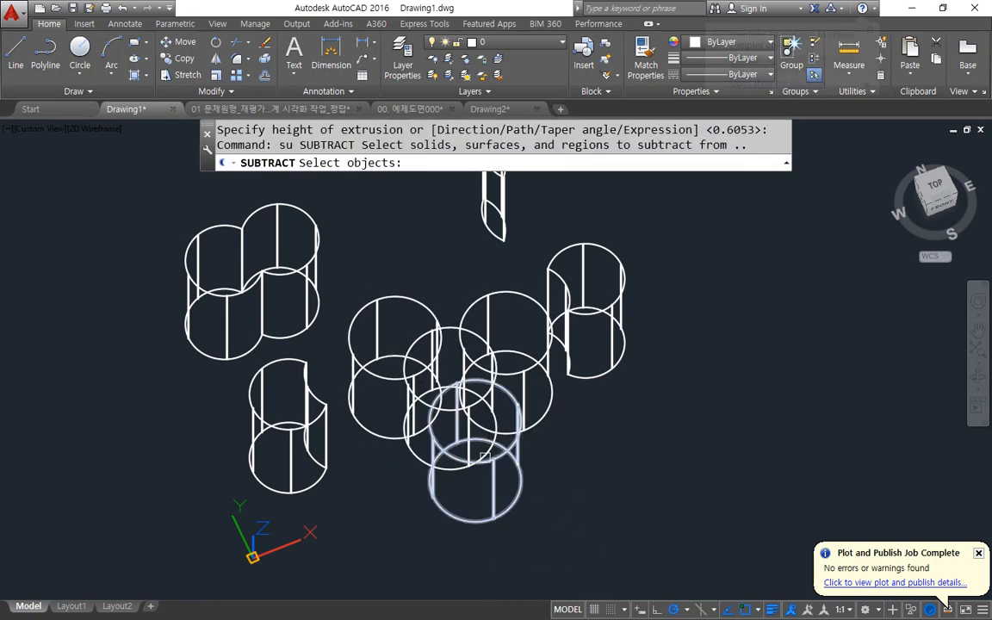
click(413, 345)
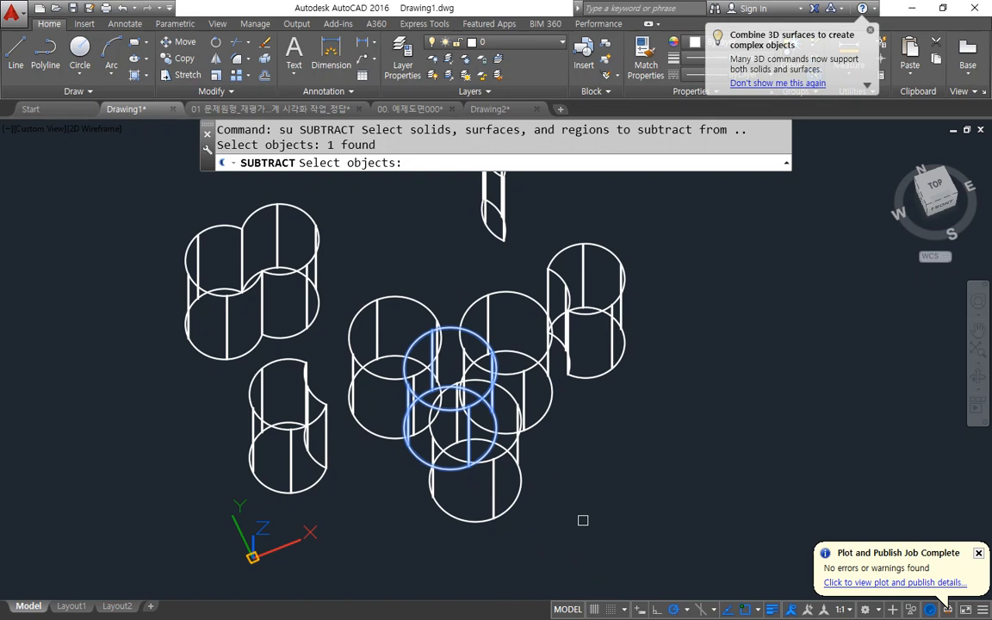
click(466, 451)
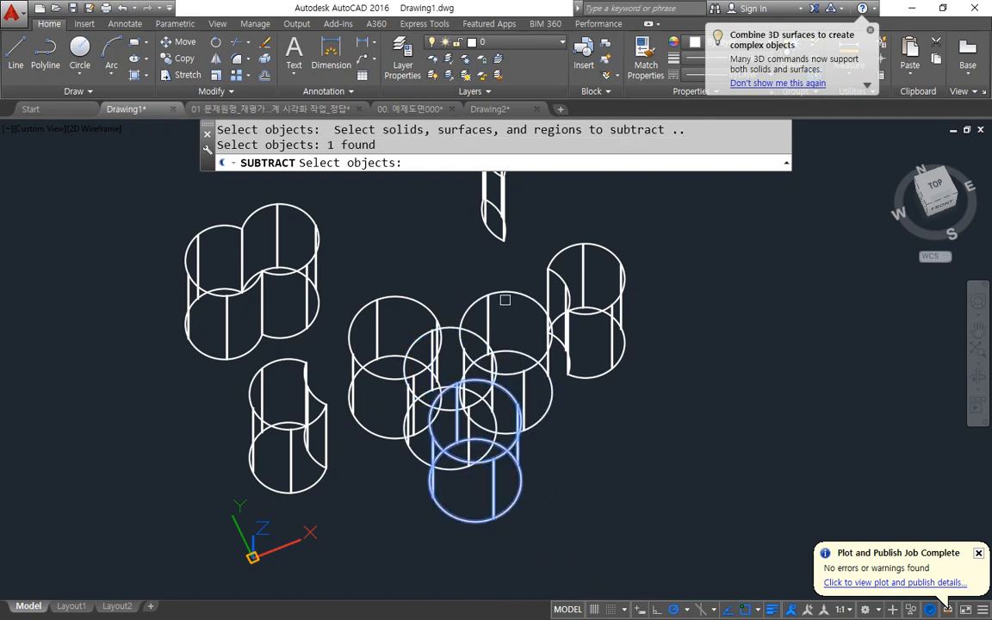
click(487, 304)
click(376, 301)
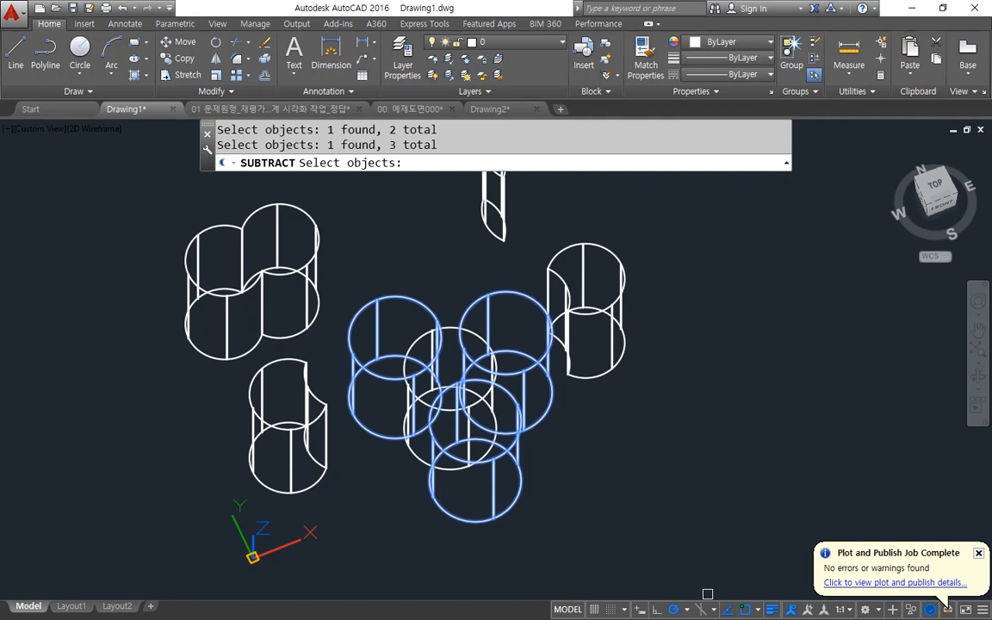
key(Return)
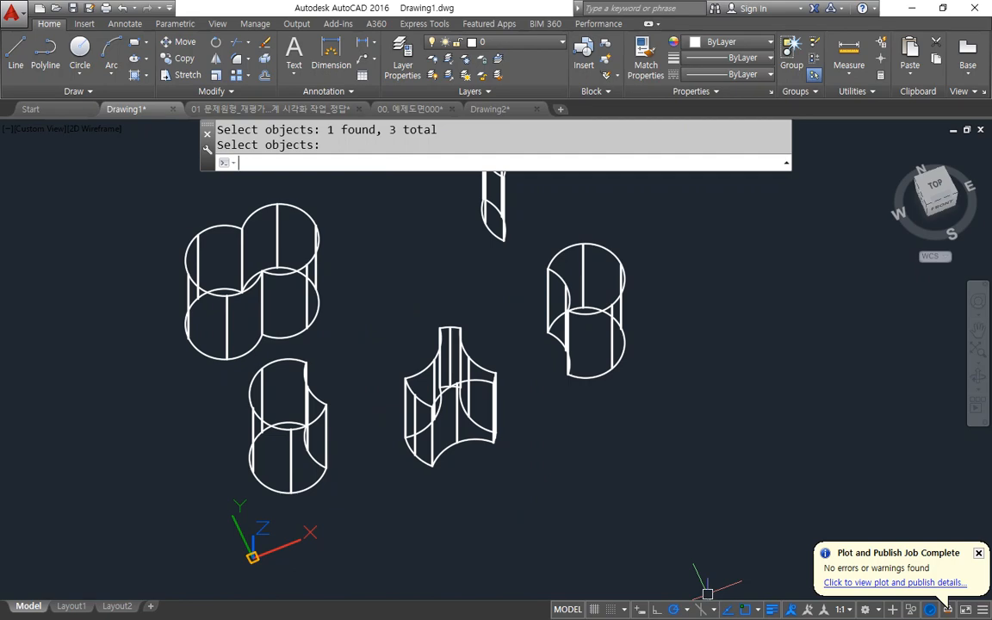
mouse_move(454, 492)
shift+middle_down()
mouse_move(445, 470)
mouse_move(287, 470)
mouse_move(377, 472)
mouse_move(446, 487)
mouse_move(444, 504)
shift+middle_up()
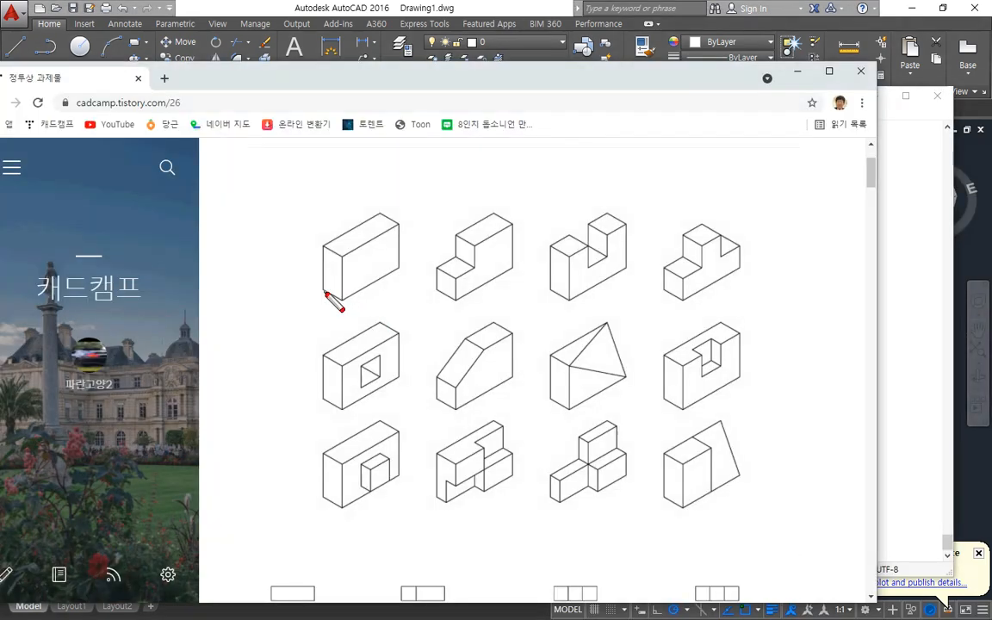
mouse_move(325, 293)
mouse_down()
mouse_move(365, 300)
mouse_move(403, 268)
mouse_move(324, 280)
mouse_move(403, 273)
mouse_up()
drag(329, 307, 298, 278)
click(271, 5)
text(rec)
key(Return)
click(383, 433)
key(Escape)
Reset the UCS to World and draw a rectangle measuring 30 by 10.
text(ucs)
key(Return)
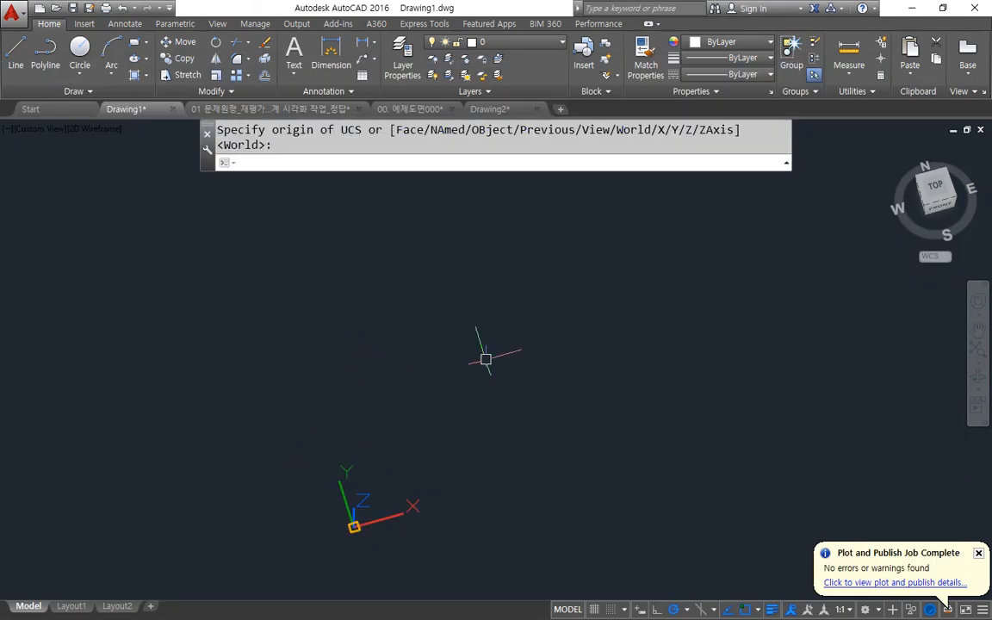
shift+middle_drag(352, 497, 317, 408)
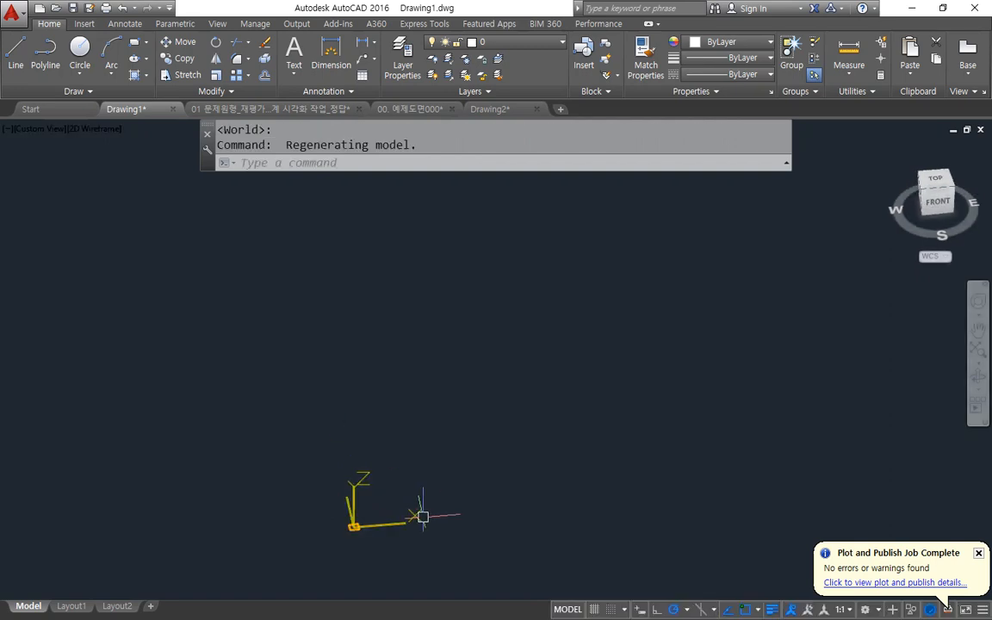
text(rec)
key(Return)
click(388, 455)
text(@30,10)
key(Return)
Extrude the 30 by 10 rectangle to a height of 20.
scroll(443, 517, up, 4)
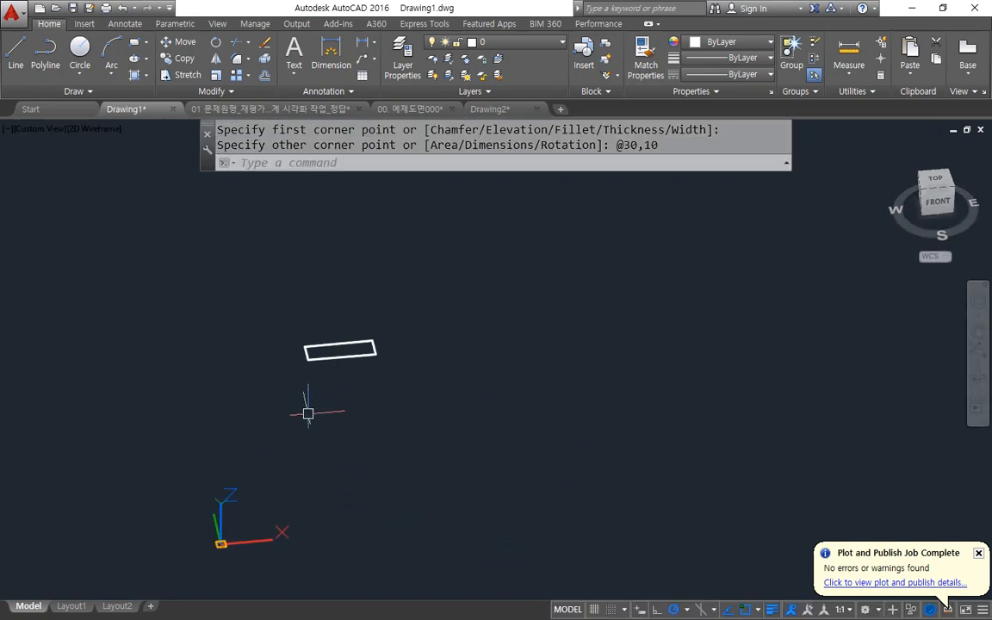
scroll(331, 402, up, 3)
text(ext)
key(Return)
click(330, 292)
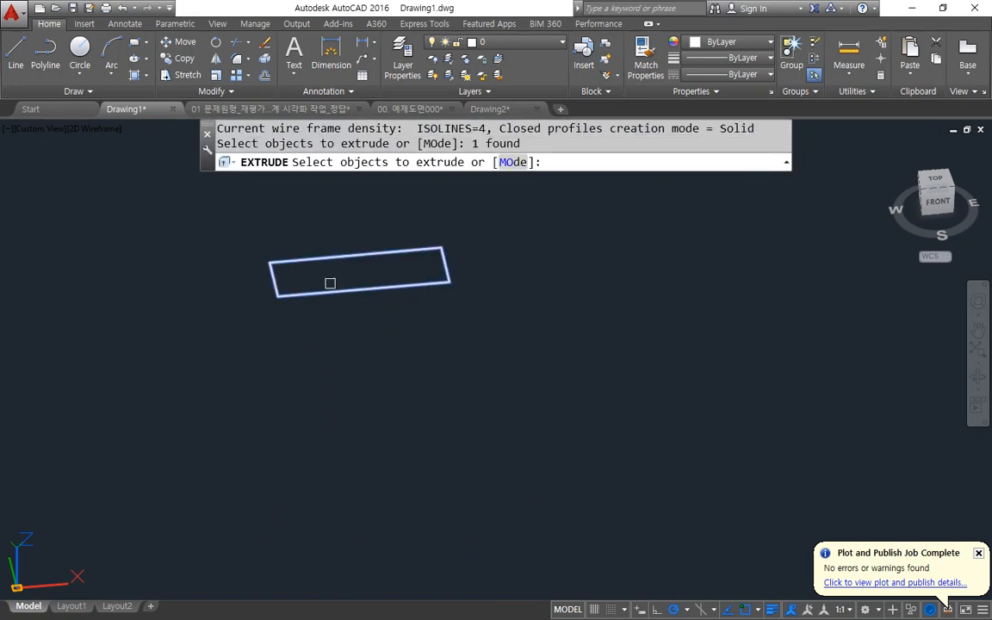
key(Return)
text(20)
key(Return)
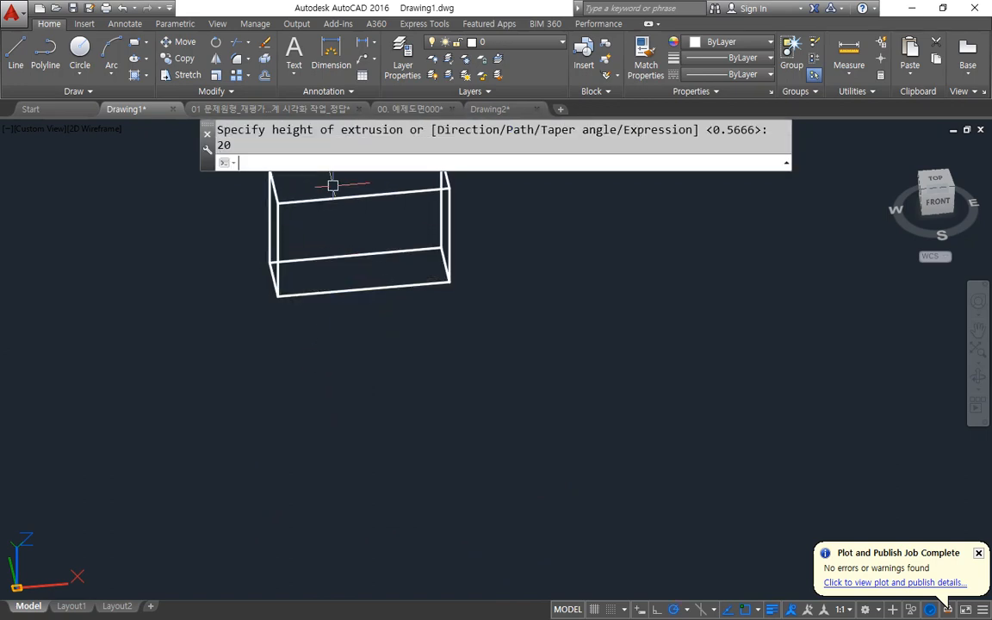
Create a rectangular array of the extruded box with 4 columns and 3 rows.
scroll(333, 185, down, 2)
shift+middle_drag(304, 294, 229, 318)
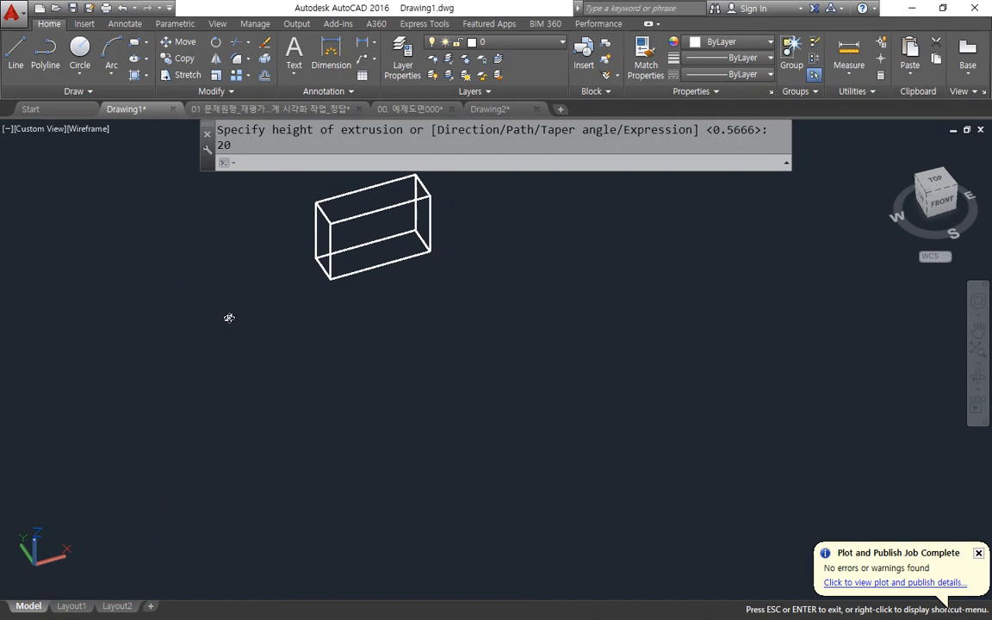
middle_drag(343, 295, 308, 368)
scroll(300, 333, up, 2)
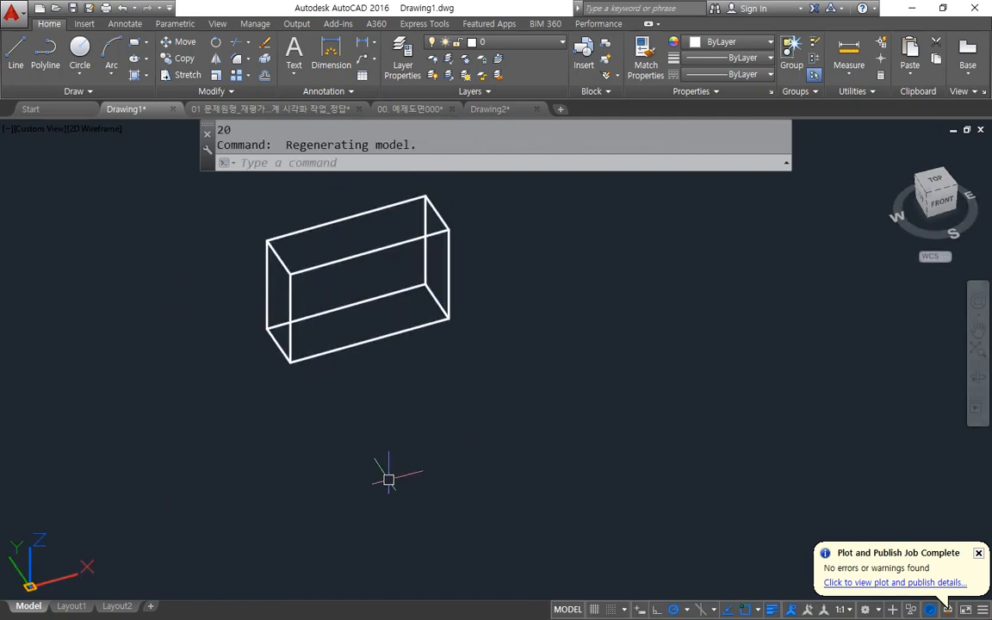
text(ar)
key(Return)
click(299, 260)
key(Return)
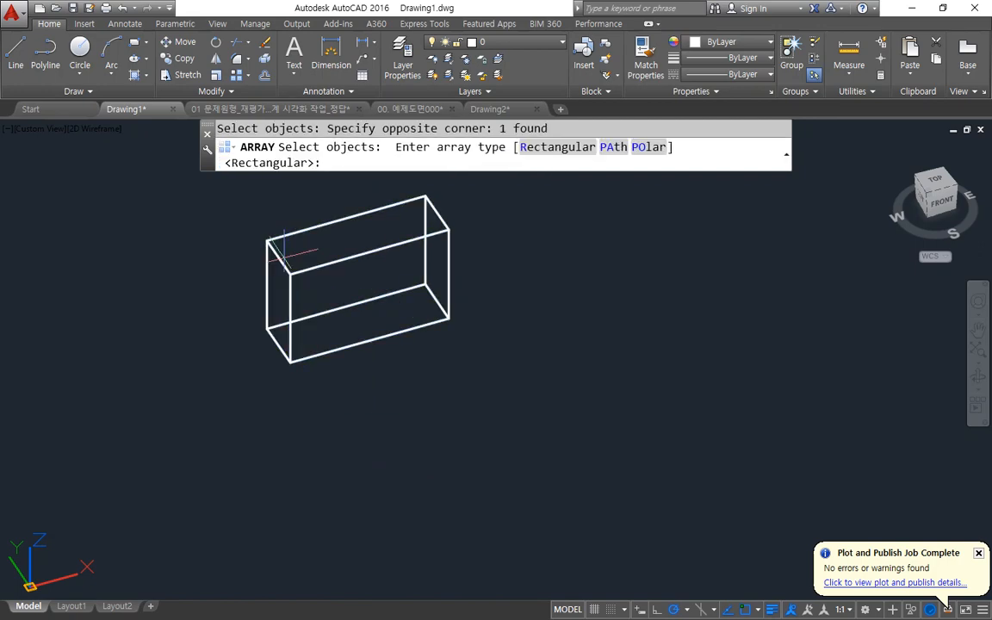
click(577, 148)
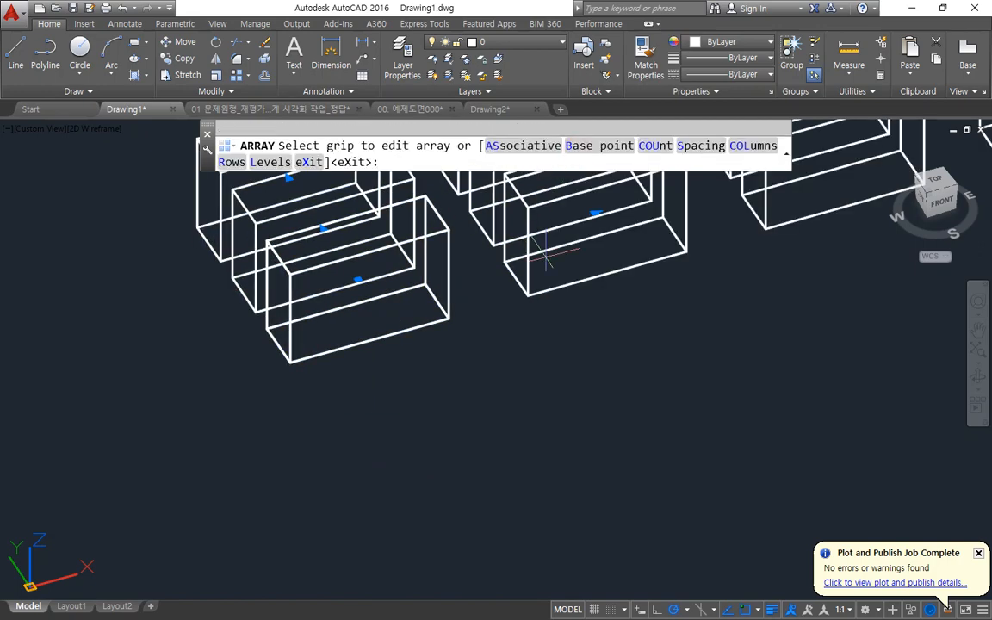
Set both the column and row spacing of the box array to 100 and finish the array.
scroll(488, 284, down, 3)
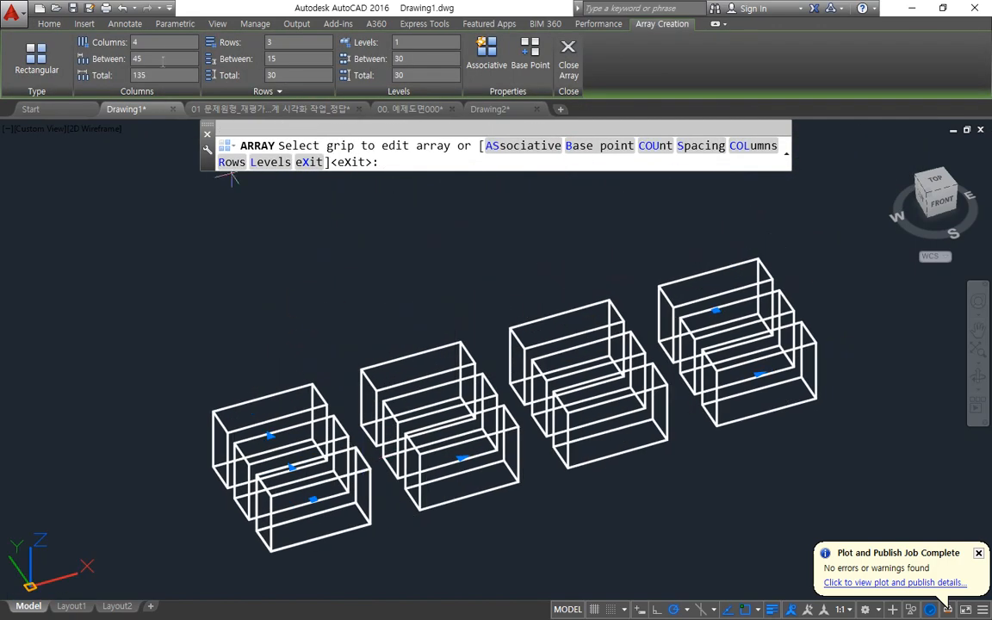
text(100)
click(294, 58)
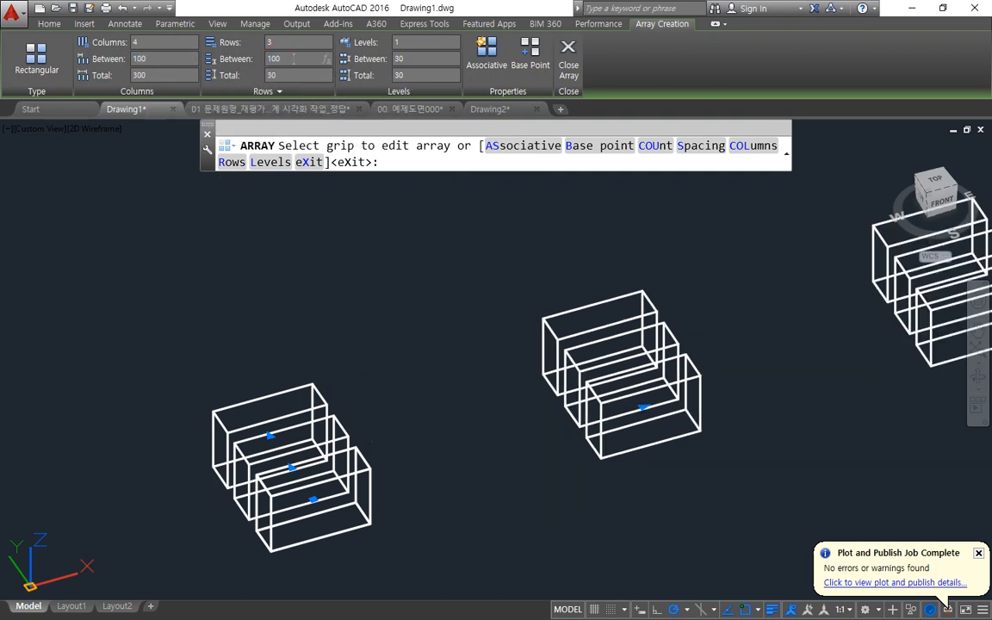
text(100)
key(Return)
scroll(527, 328, down, 4)
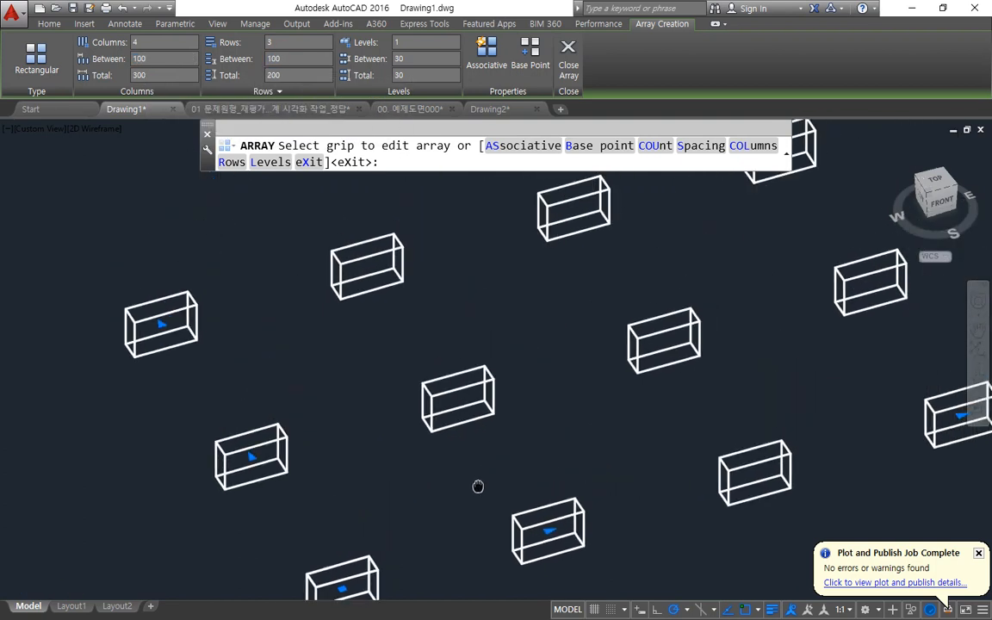
click(565, 60)
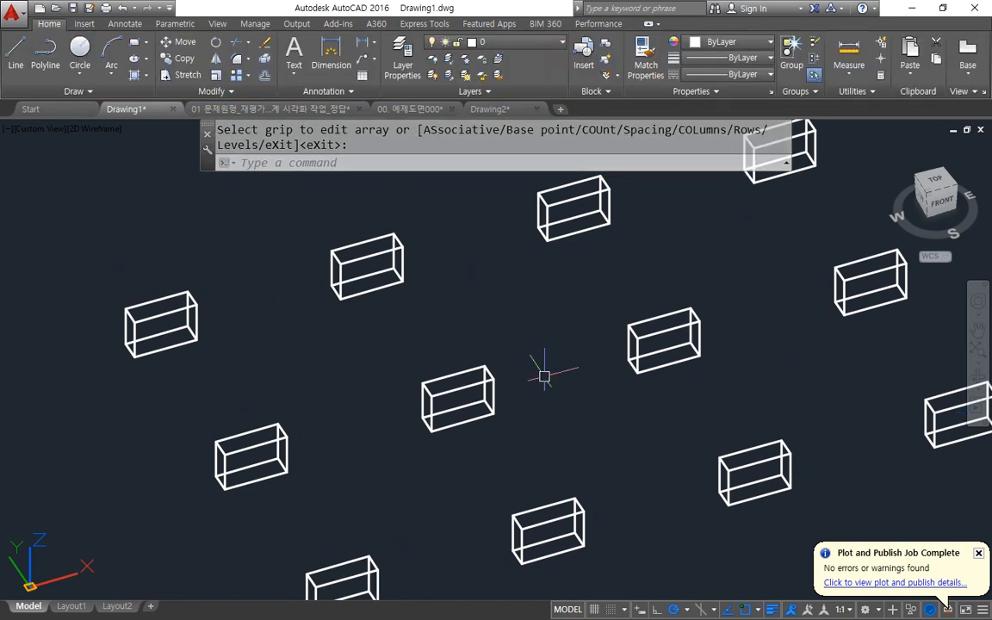
scroll(526, 369, down, 3)
shift+middle_drag(385, 453, 391, 449)
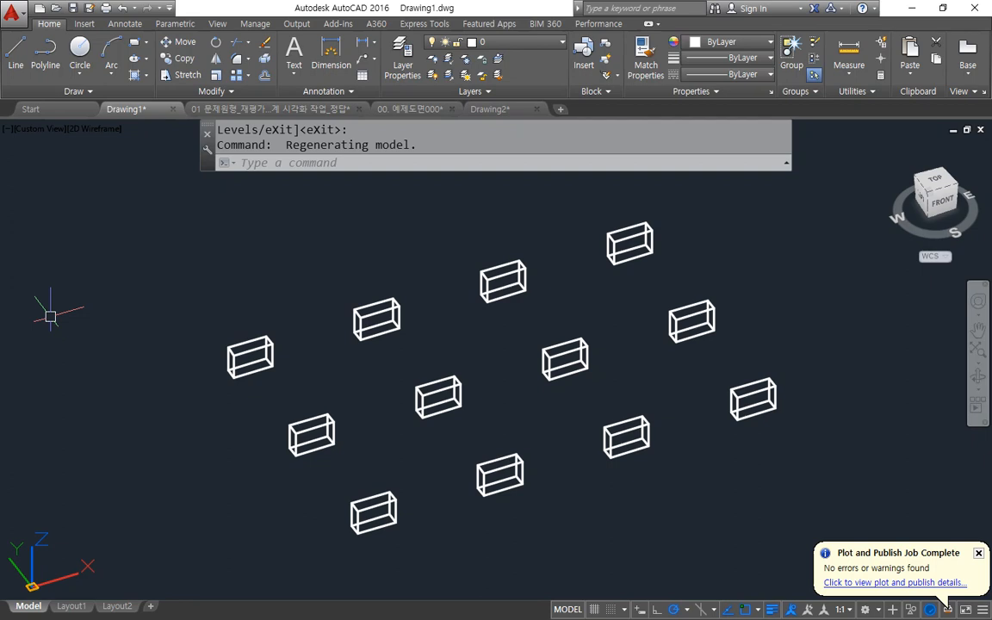
scroll(263, 370, up, 4)
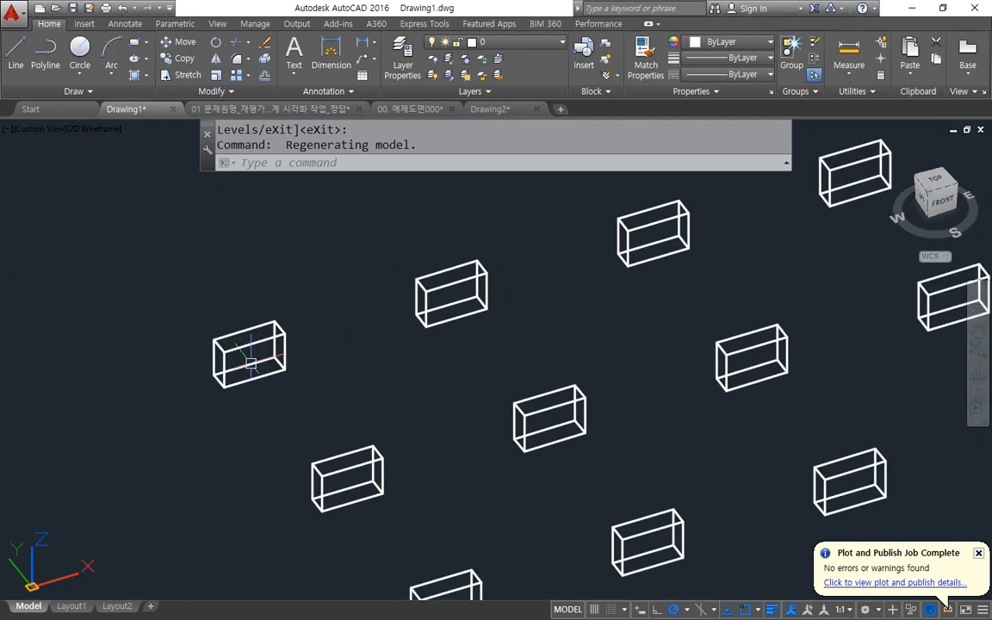
mouse_move(220, 450)
mouse_down()
mouse_move(281, 236)
mouse_move(223, 442)
mouse_up()
mouse_move(602, 358)
mouse_down()
mouse_move(458, 281)
mouse_move(647, 333)
mouse_up()
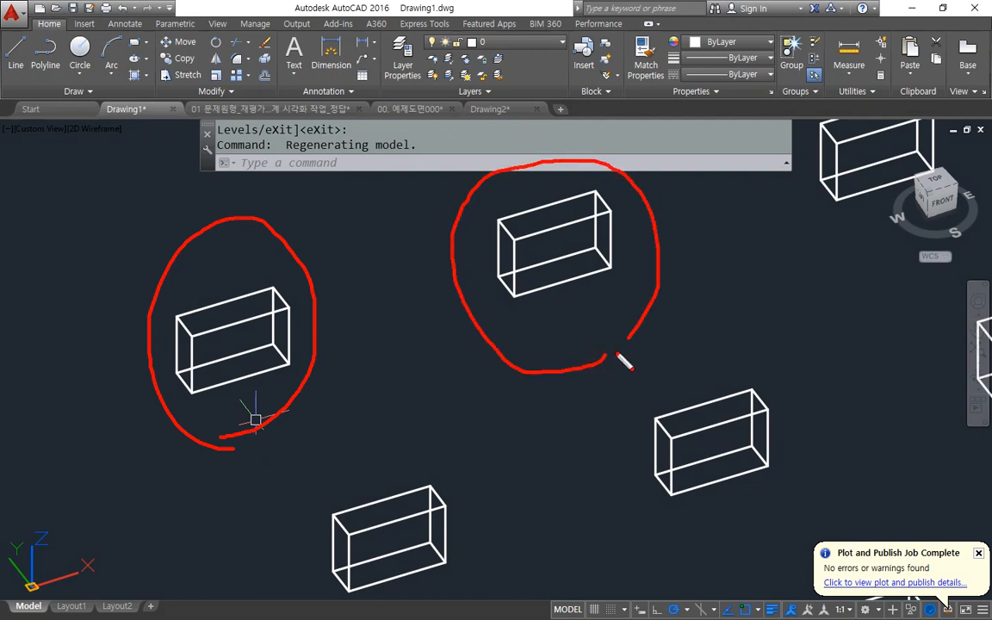
key(Escape)
Draw a 10 by 10 rectangle on the top face of a box in the back row, starting at its front-left corner.
scroll(541, 217, up, 4)
scroll(525, 220, up, 1)
scroll(448, 285, up, 2)
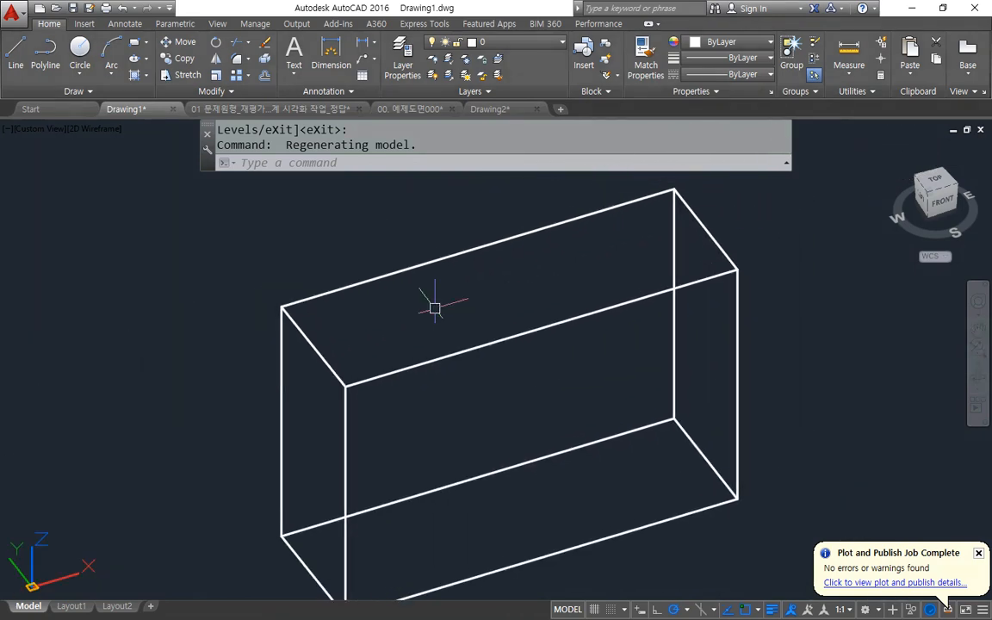
mouse_move(350, 389)
mouse_down()
mouse_move(454, 353)
mouse_move(446, 374)
mouse_move(300, 337)
mouse_move(339, 323)
mouse_up()
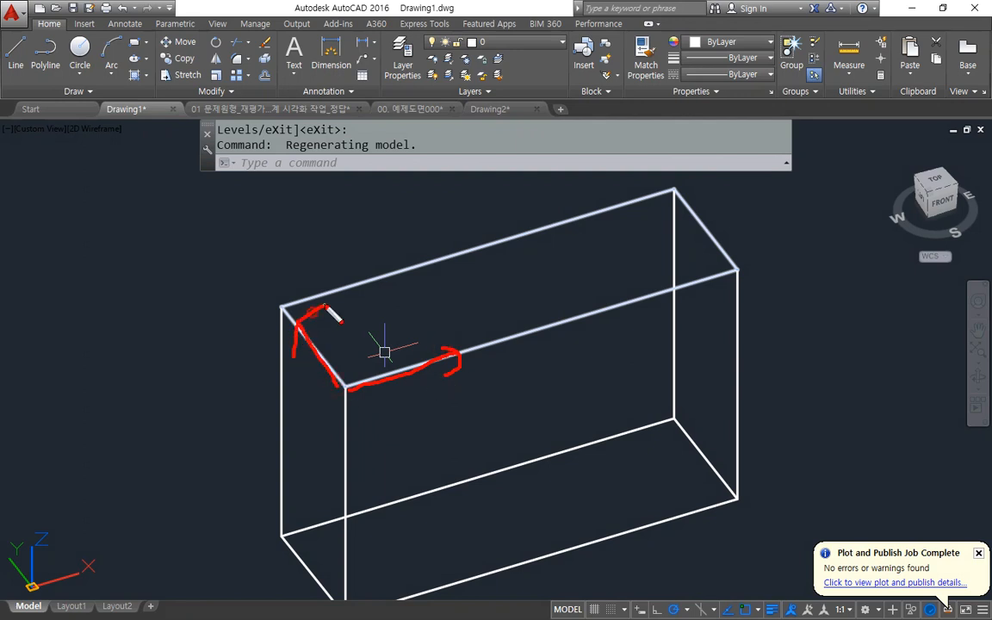
mouse_move(73, 588)
mouse_down()
mouse_move(35, 469)
mouse_move(48, 550)
mouse_move(9, 447)
mouse_move(82, 556)
mouse_up()
key(Escape)
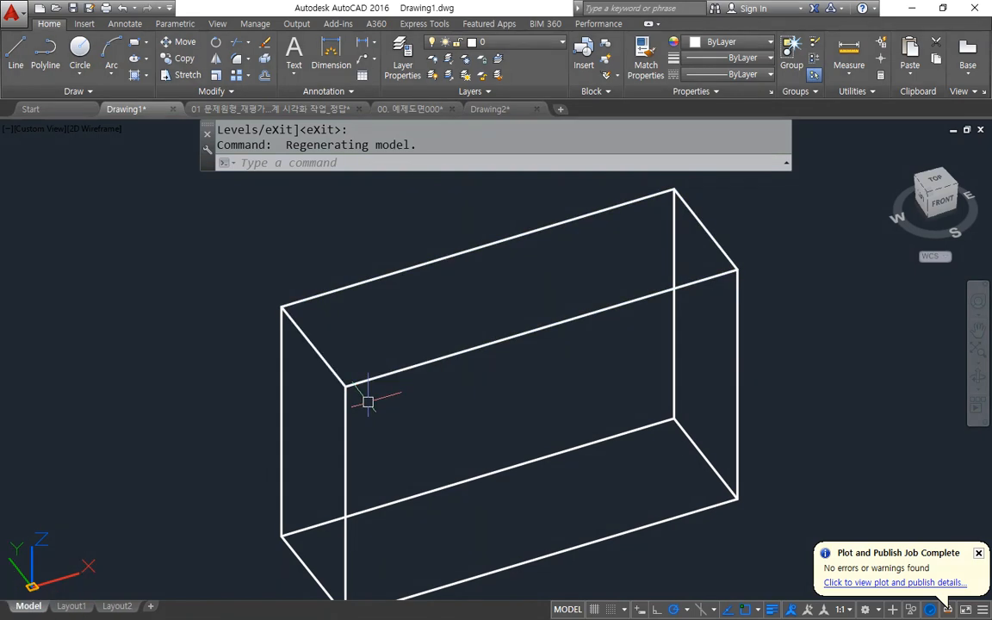
text(rec)
key(Return)
click(346, 387)
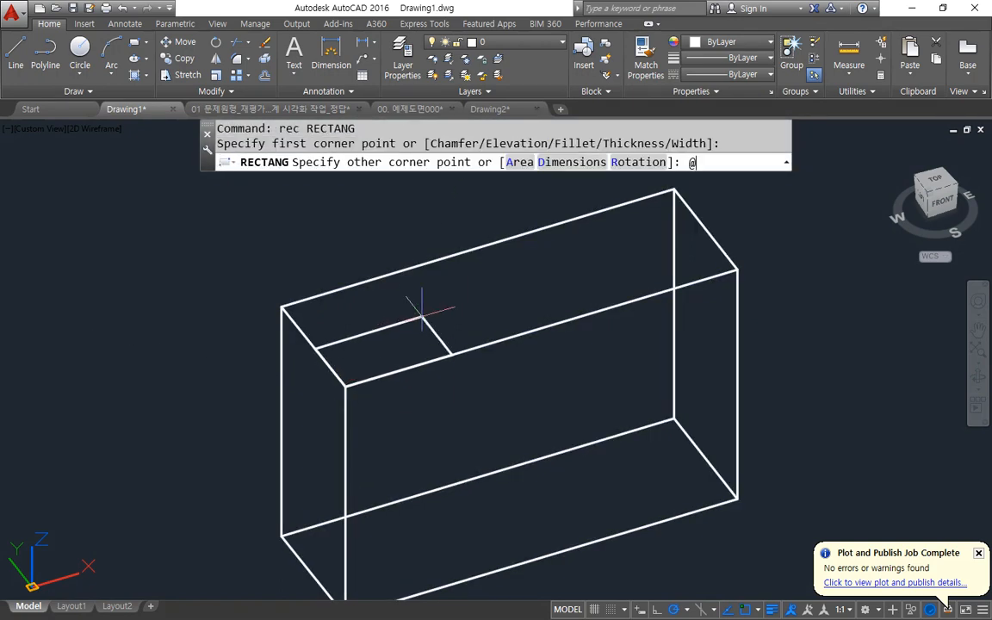
text(@10,10)
key(Return)
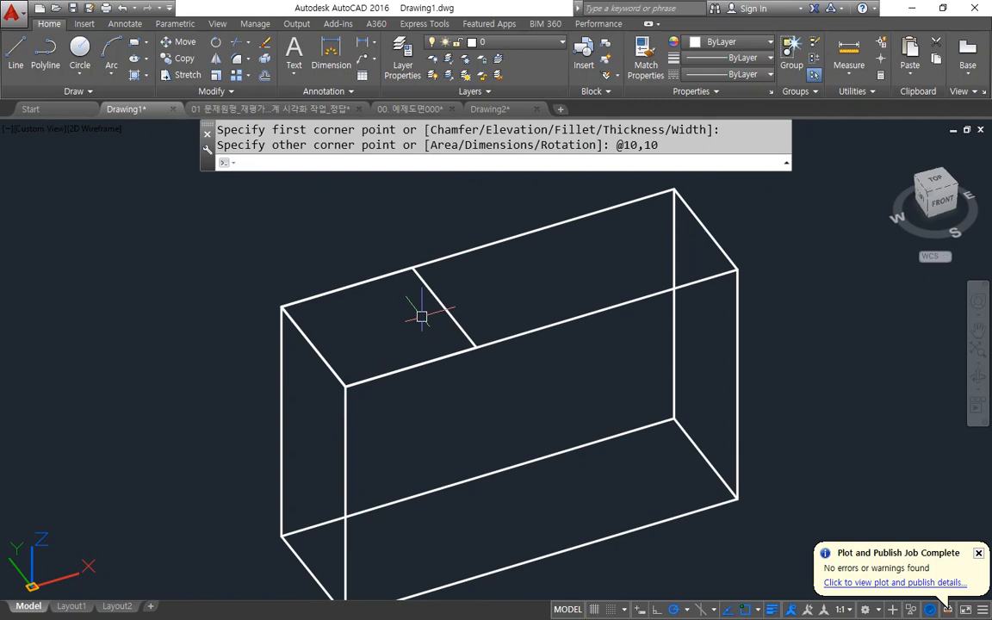
Extrude the 10 by 10 rectangle downward into the box with a height of -10.
text(ext)
key(Return)
click(453, 316)
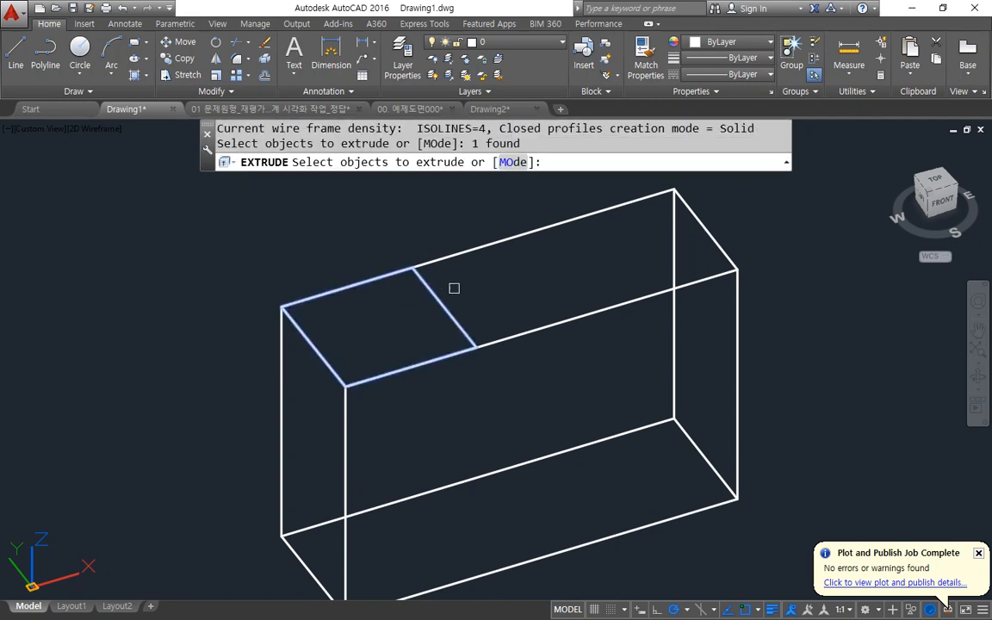
key(Return)
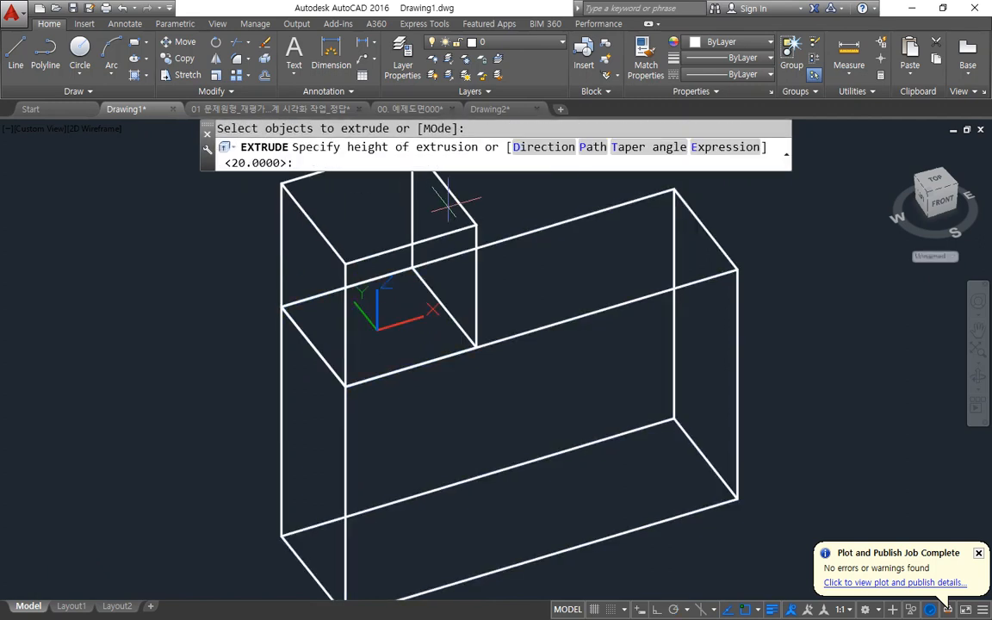
drag(380, 330, 380, 194)
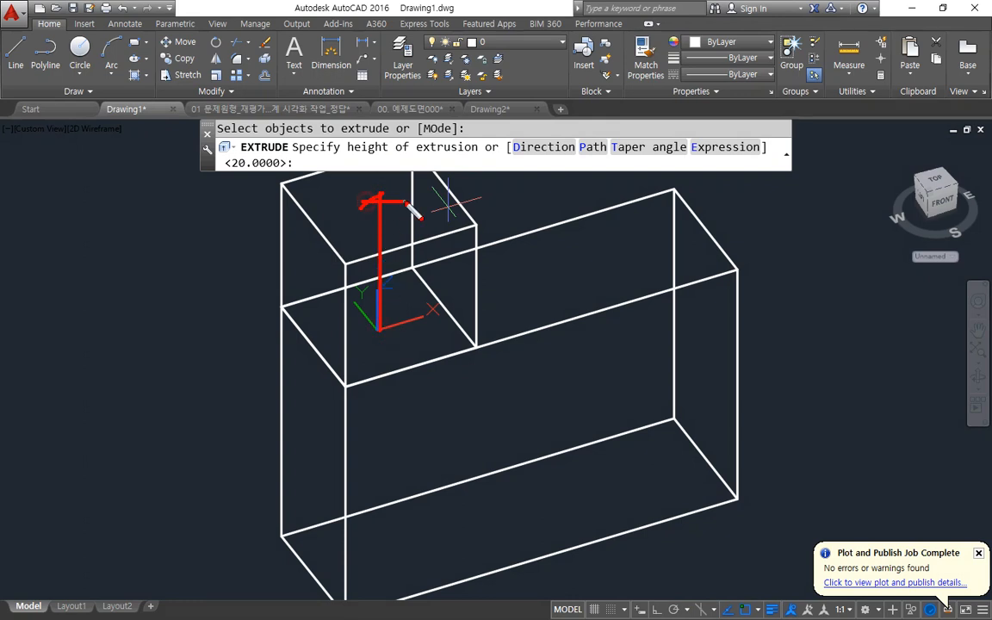
mouse_move(384, 341)
mouse_down()
mouse_move(382, 441)
mouse_move(391, 429)
mouse_up()
key(Escape)
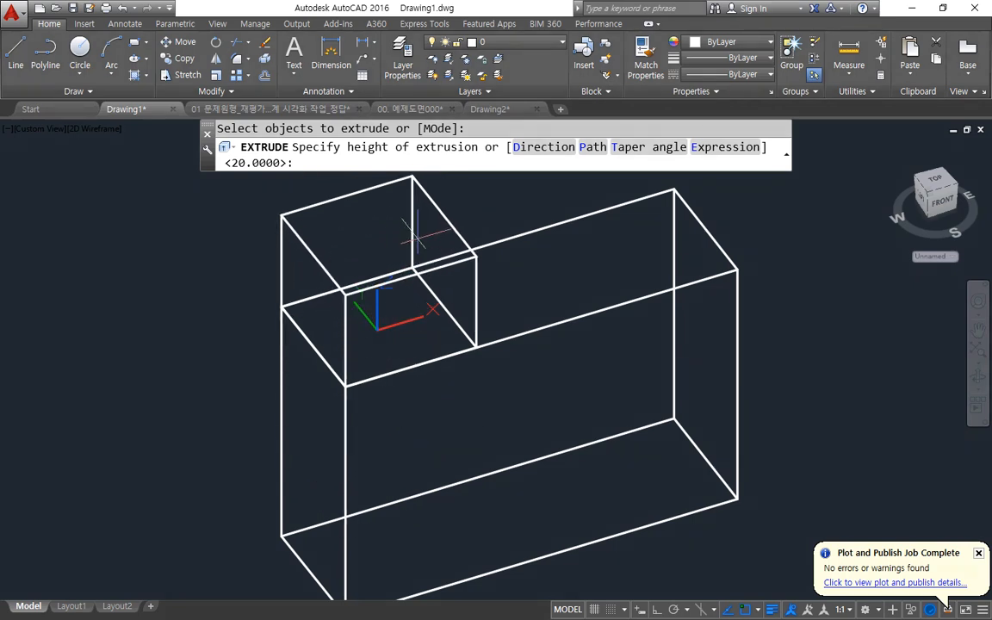
text(0)
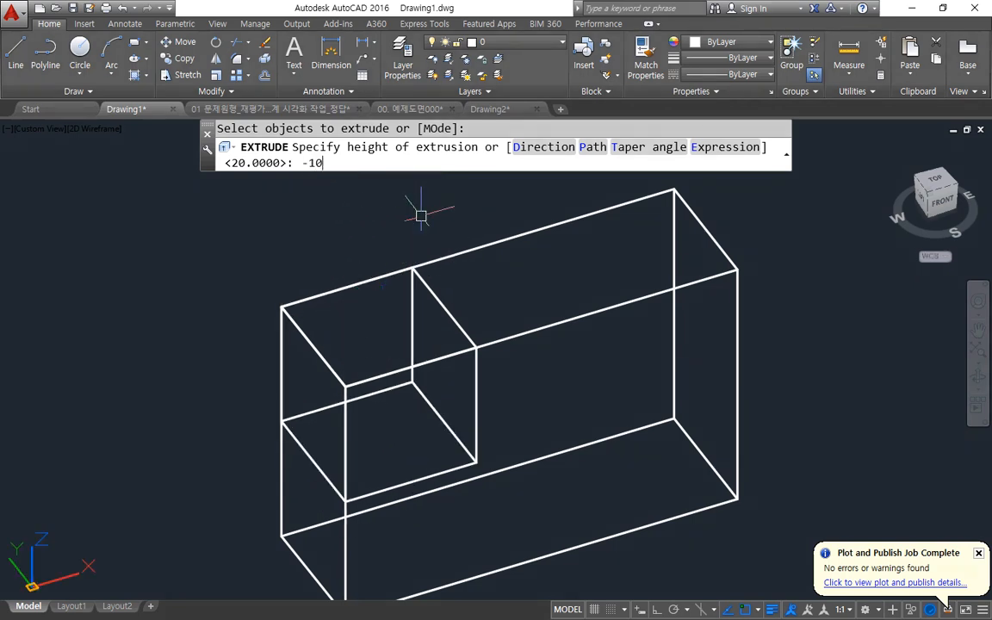
key(Return)
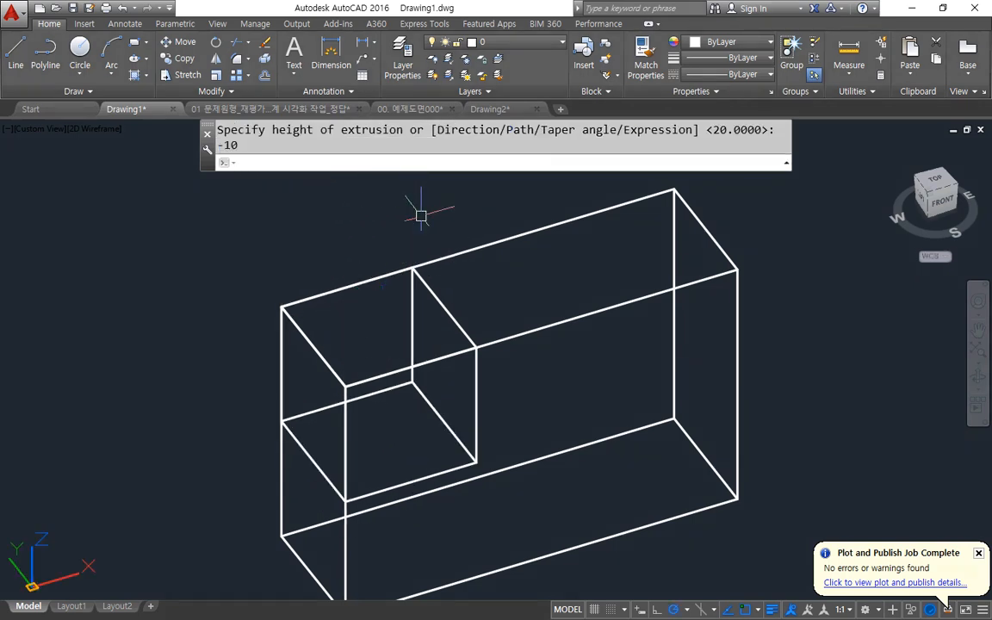
Subtract the small cube from the box to cut a step out of its upper left end.
text(su)
key(Return)
click(551, 327)
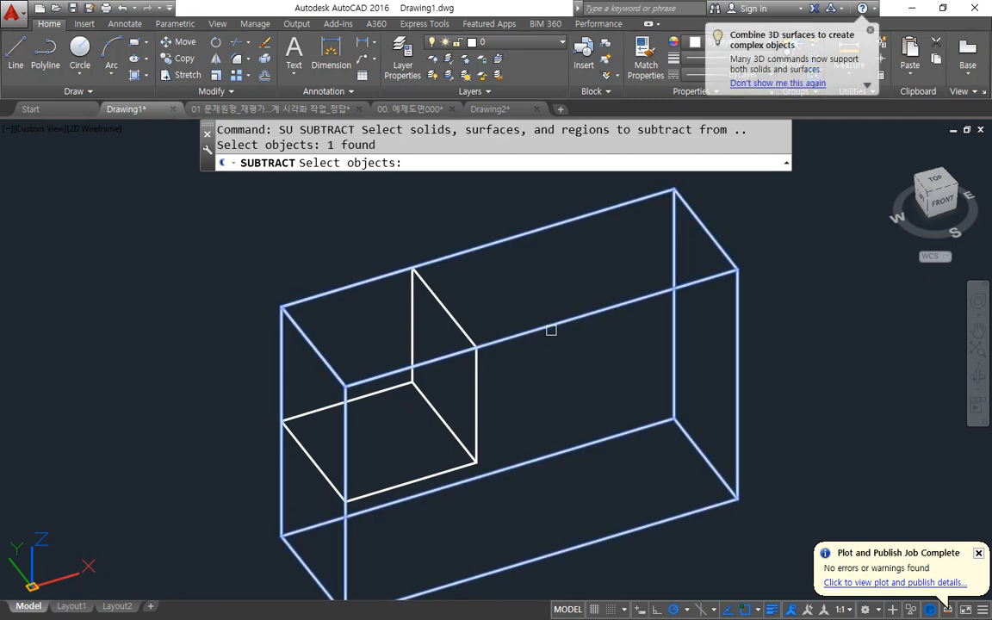
key(Return)
click(481, 403)
click(457, 413)
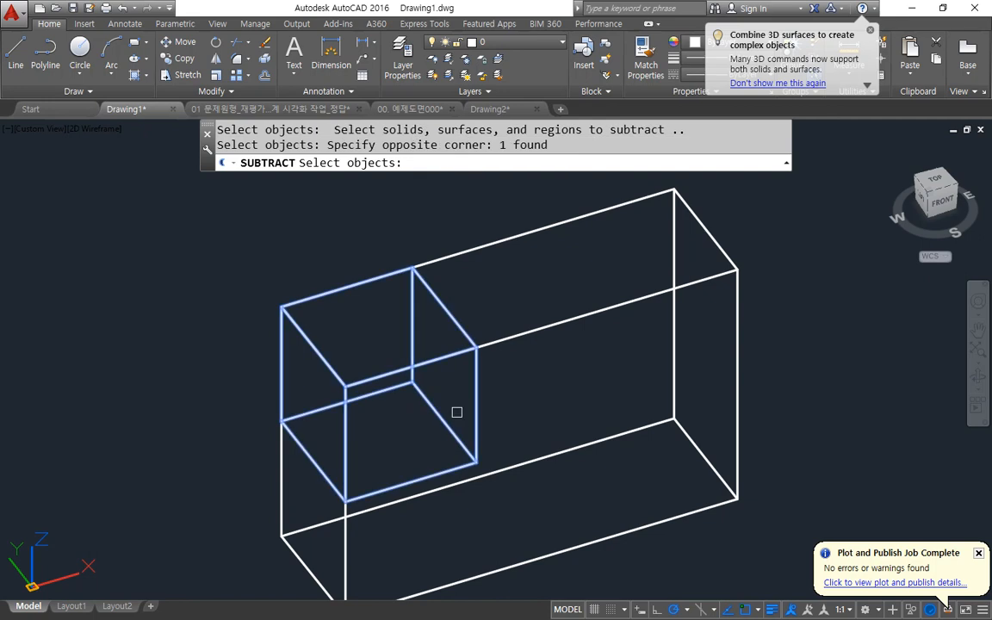
key(Return)
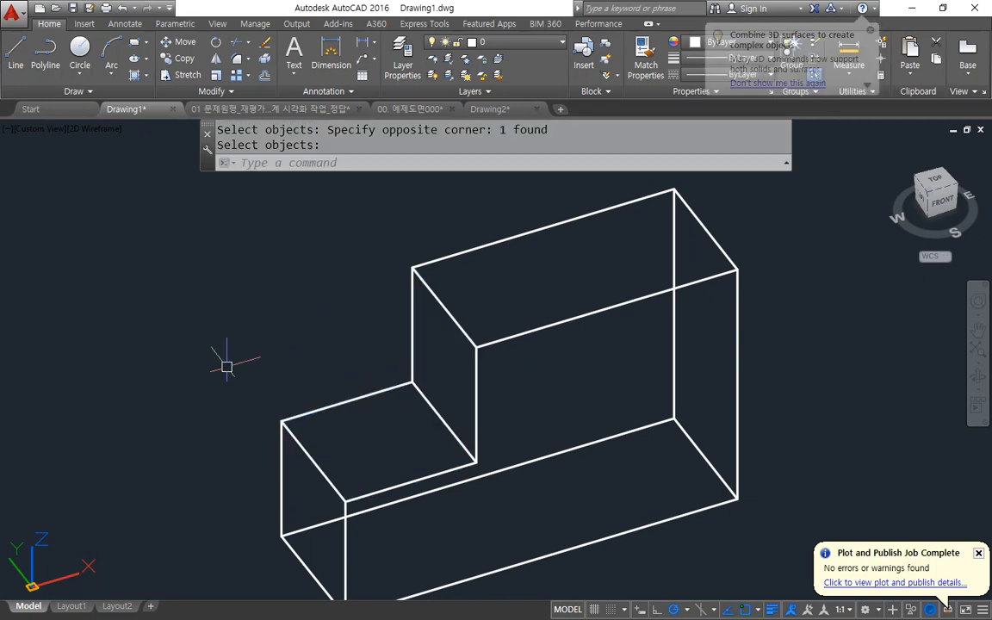
Draw a 10 by 10 rectangle on the next box's top face, starting at its front-left corner.
scroll(504, 335, down, 8)
middle_drag(290, 352, 135, 358)
scroll(288, 297, up, 3)
scroll(337, 454, up, 4)
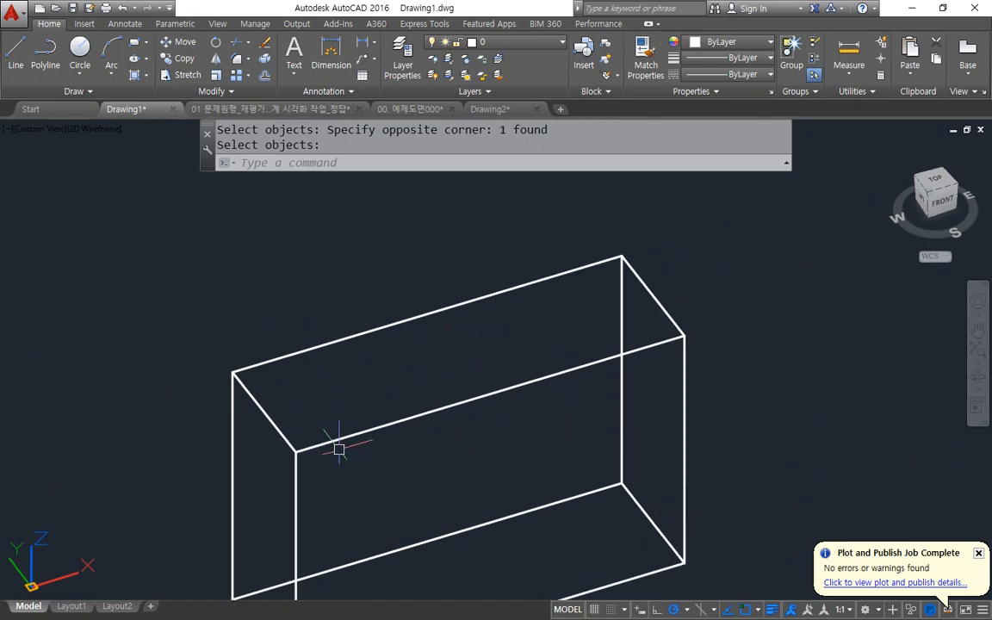
text(rec)
key(Return)
click(295, 452)
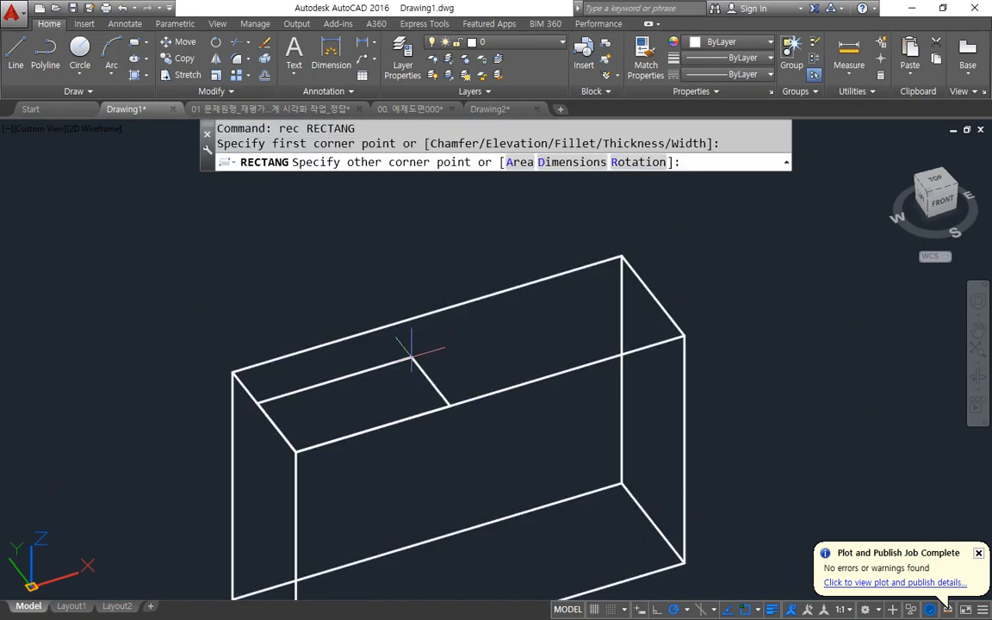
text(@10,10)
key(Return)
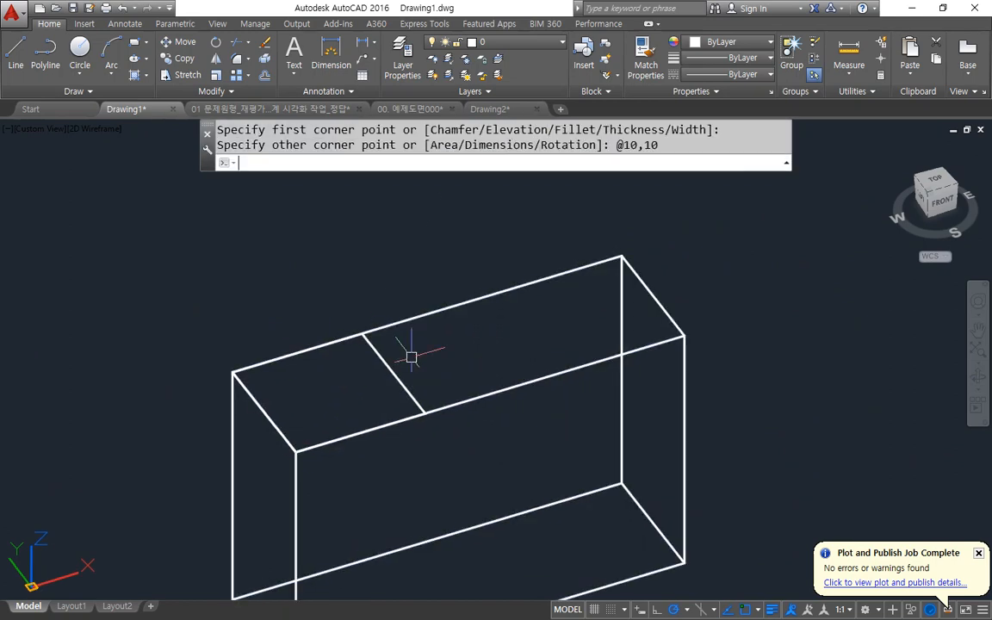
Move the rectangle by the midpoint of its front edge to the midpoint of the box's top front edge.
text(m)
key(Return)
click(392, 372)
key(Return)
click(360, 433)
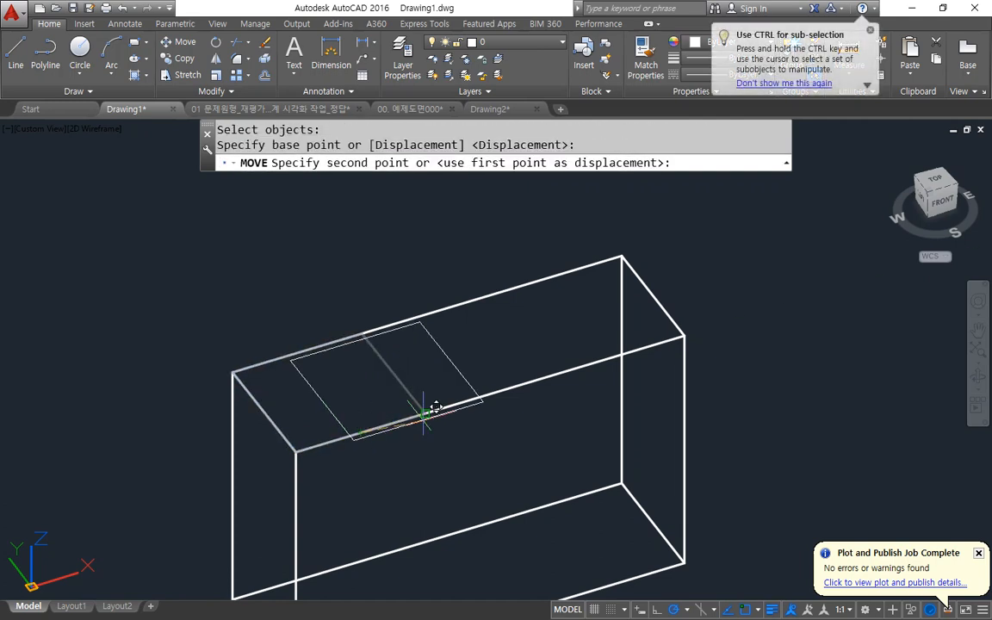
click(489, 394)
Extrude the centred rectangle downward into the box with a height of -10.
text(ext)
key(Return)
click(401, 387)
key(Return)
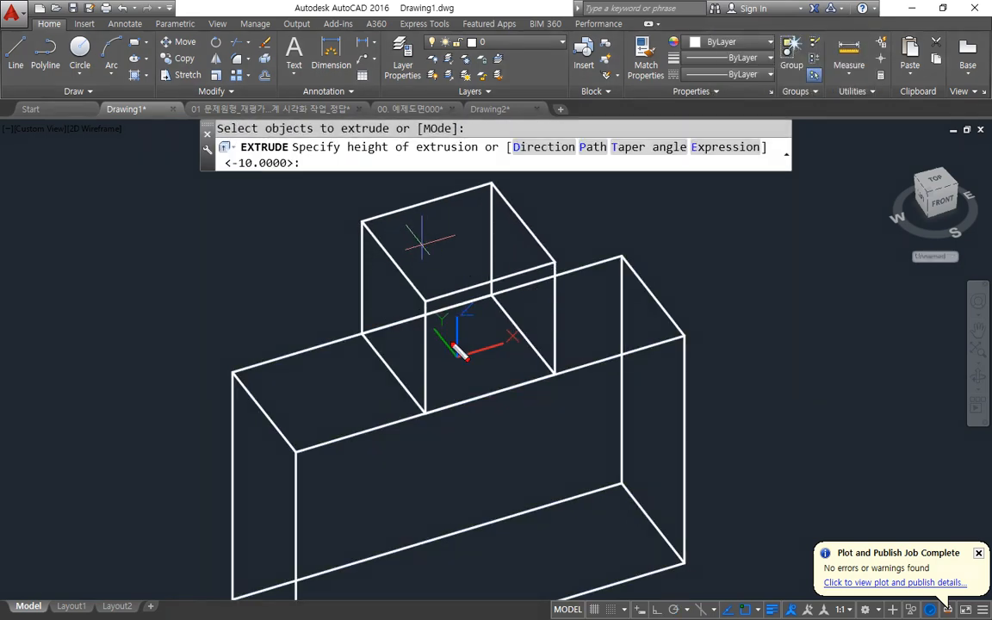
mouse_move(455, 355)
mouse_down()
mouse_move(452, 235)
mouse_move(429, 246)
mouse_up()
drag(456, 221, 467, 224)
mouse_move(460, 360)
mouse_down()
mouse_move(467, 470)
mouse_move(480, 474)
mouse_up()
key(Escape)
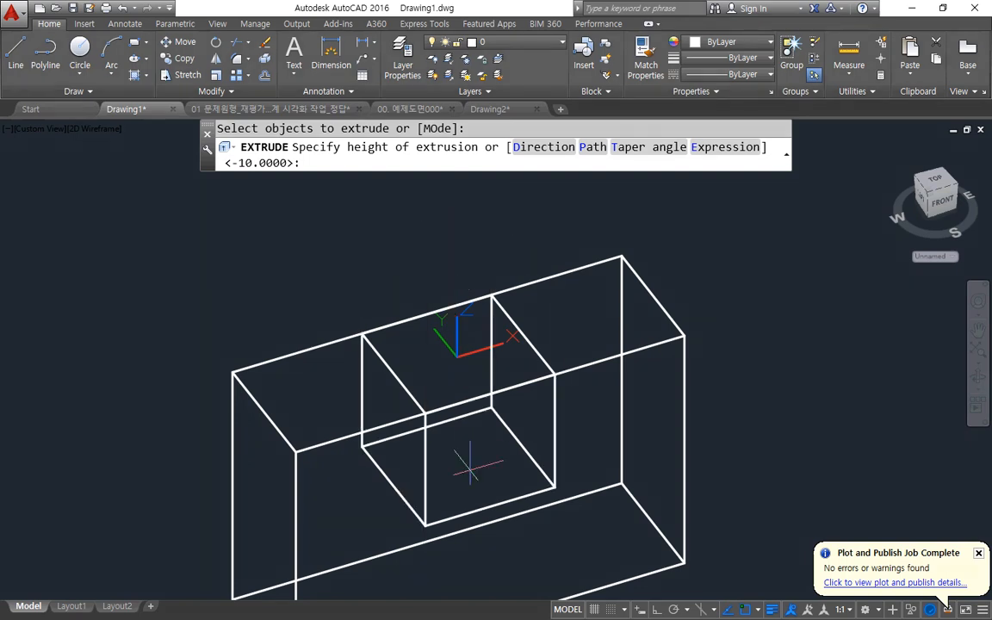
key(Return)
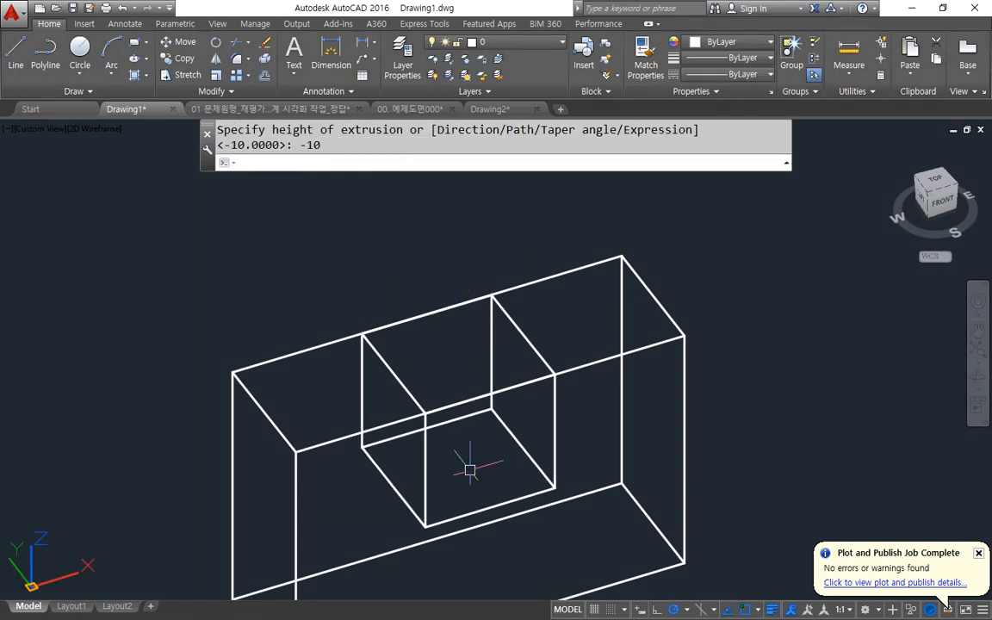
Subtract the centred cube from the box to cut a notch in the middle of its top.
text(su)
key(Return)
click(594, 360)
key(Return)
click(552, 434)
key(Return)
Draw a 10 by 10 rectangle on the top face of the last box in the row, starting at its front-left corner.
scroll(551, 434, down, 3)
middle_drag(711, 350, 36, 589)
middle_drag(551, 444, 333, 366)
text(rec)
key(Return)
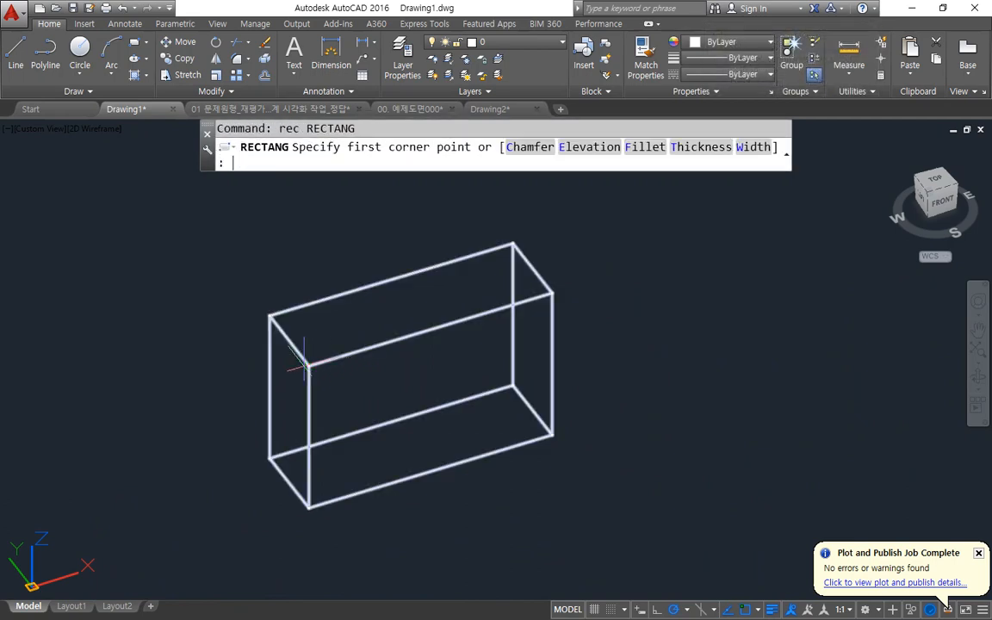
click(308, 366)
key(Escape)
key(Return)
click(309, 366)
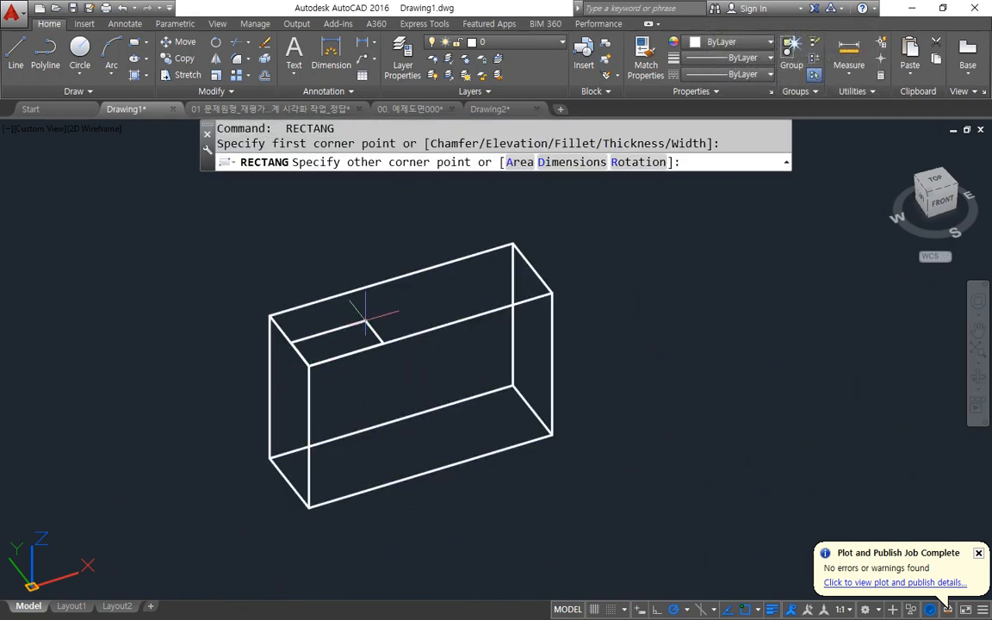
text(@10,10)
key(Return)
Extrude the rectangle on the last box downward with a height of -10.
text(ext)
key(Return)
click(371, 314)
key(Return)
text(-10)
key(Return)
Copy the small cube from its top front-right corner to the matching corner at the box's right end.
text(cp)
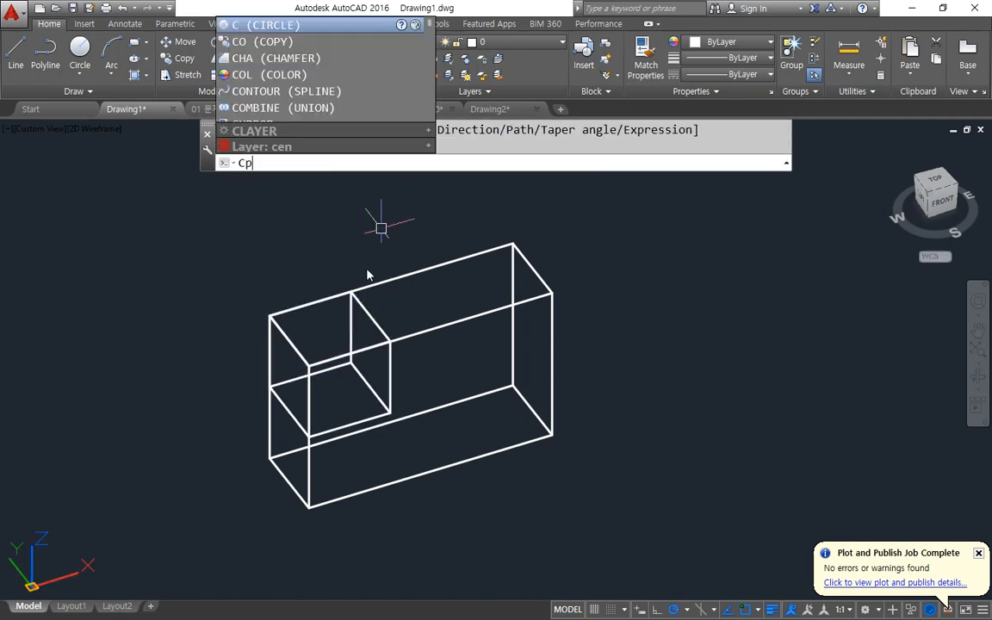
key(Return)
click(377, 319)
key(Return)
click(391, 340)
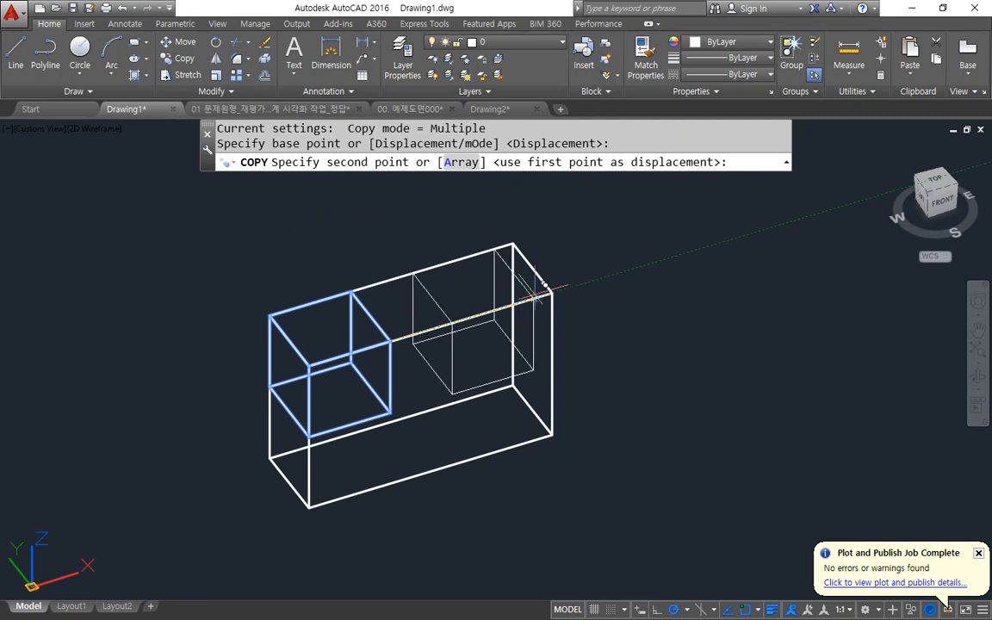
click(552, 294)
Subtract both end cubes from the box to leave a raised block in the middle.
text(su)
key(Return)
click(528, 443)
key(Return)
click(471, 376)
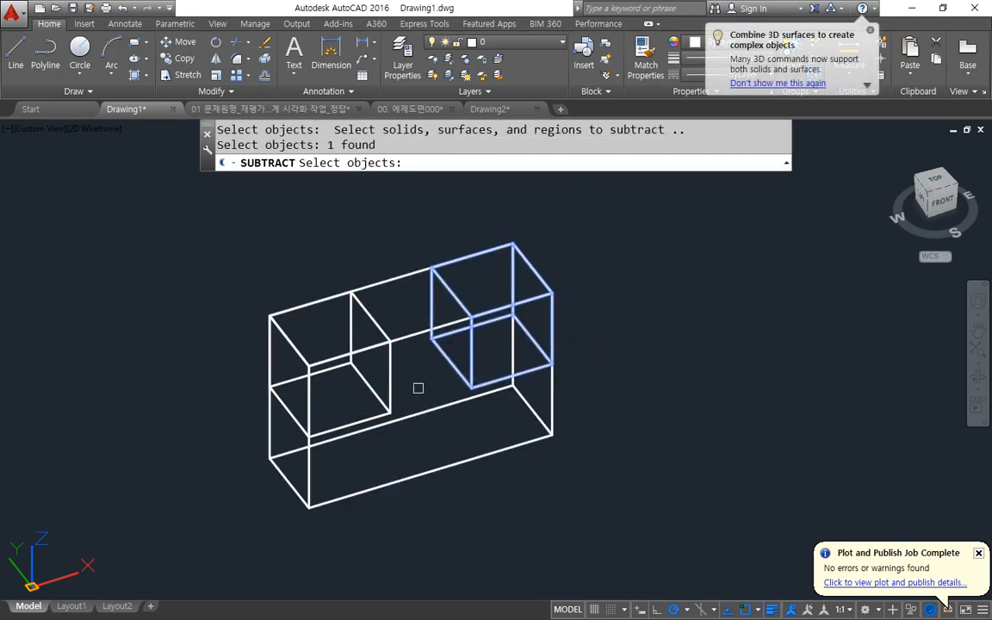
click(390, 393)
key(Return)
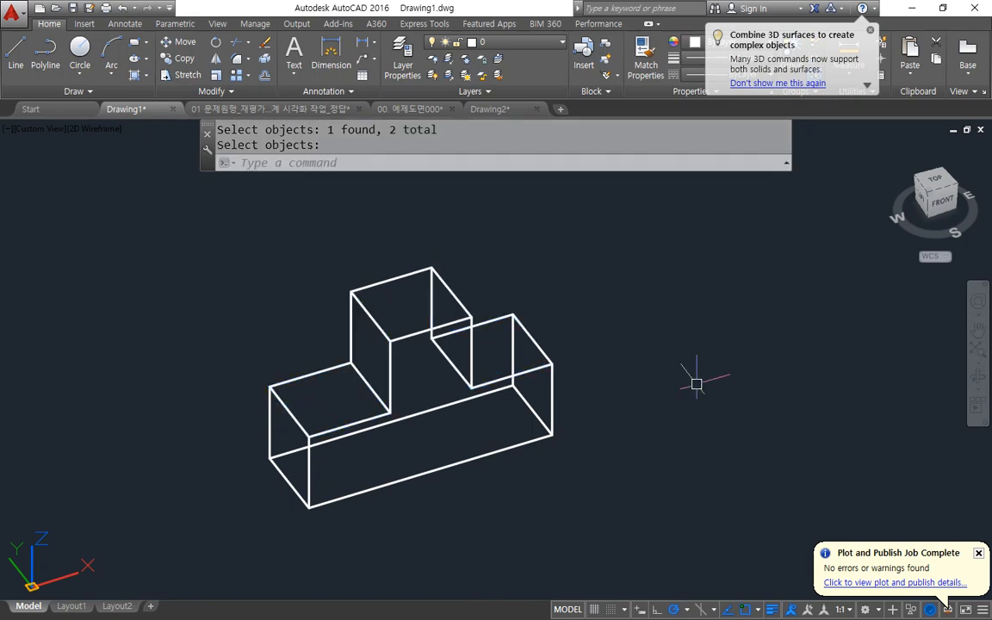
scroll(682, 365, down, 5)
middle_drag(496, 465, 597, 382)
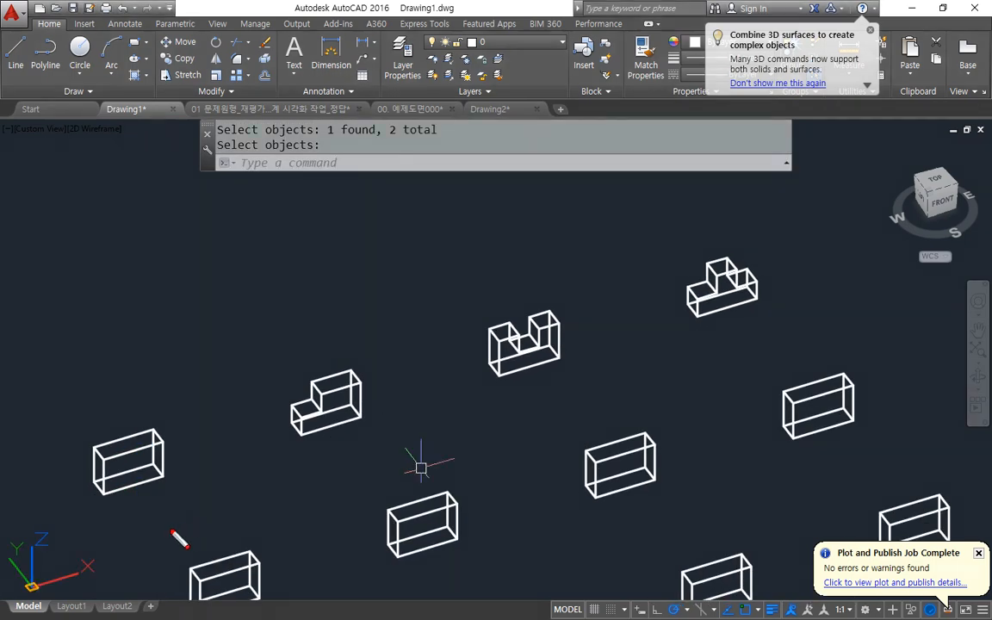
drag(131, 534, 787, 321)
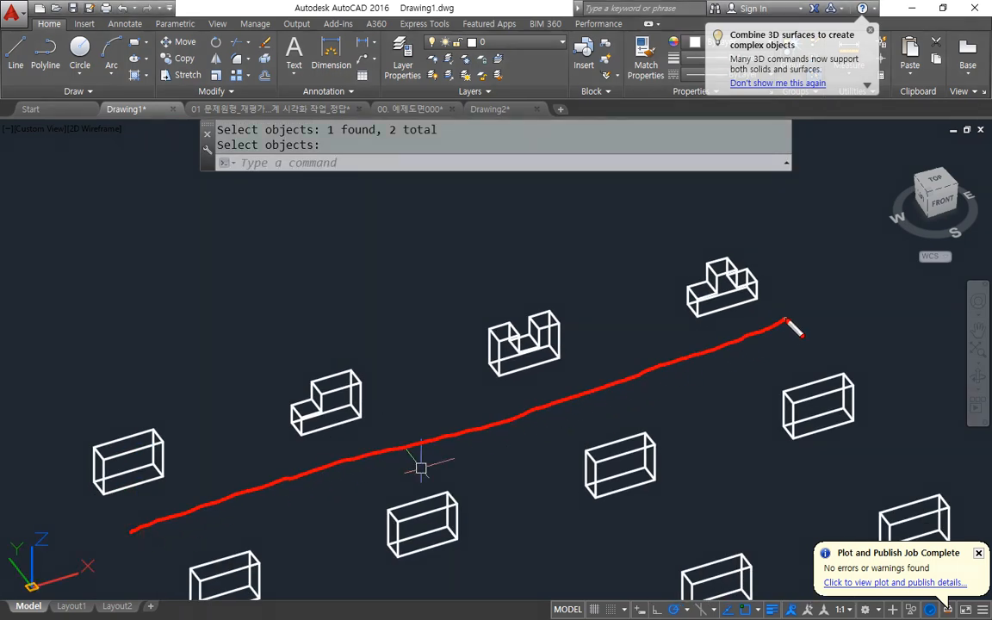
key(Escape)
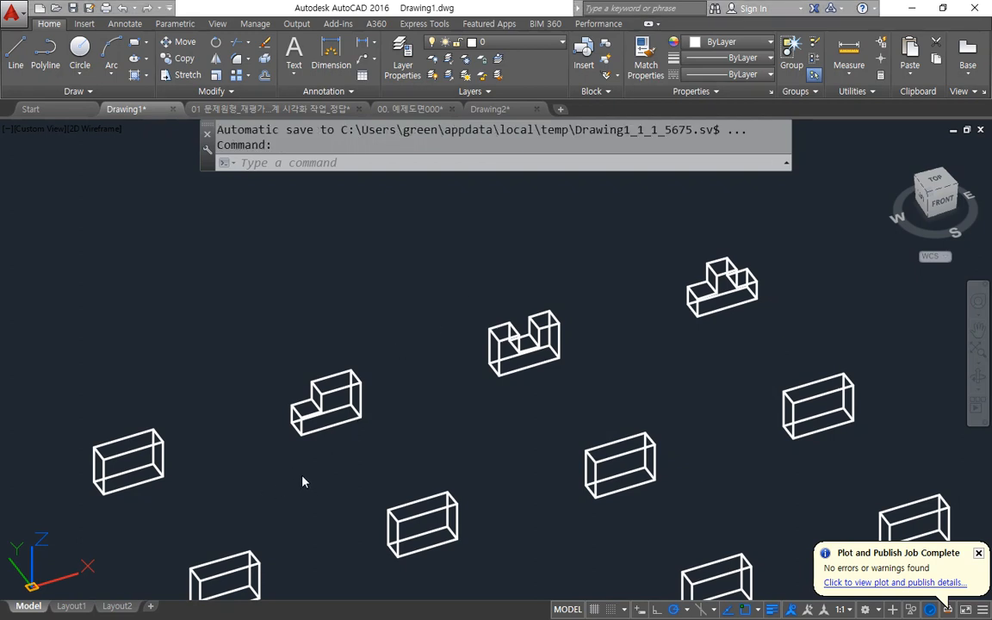
scroll(333, 452, up, 5)
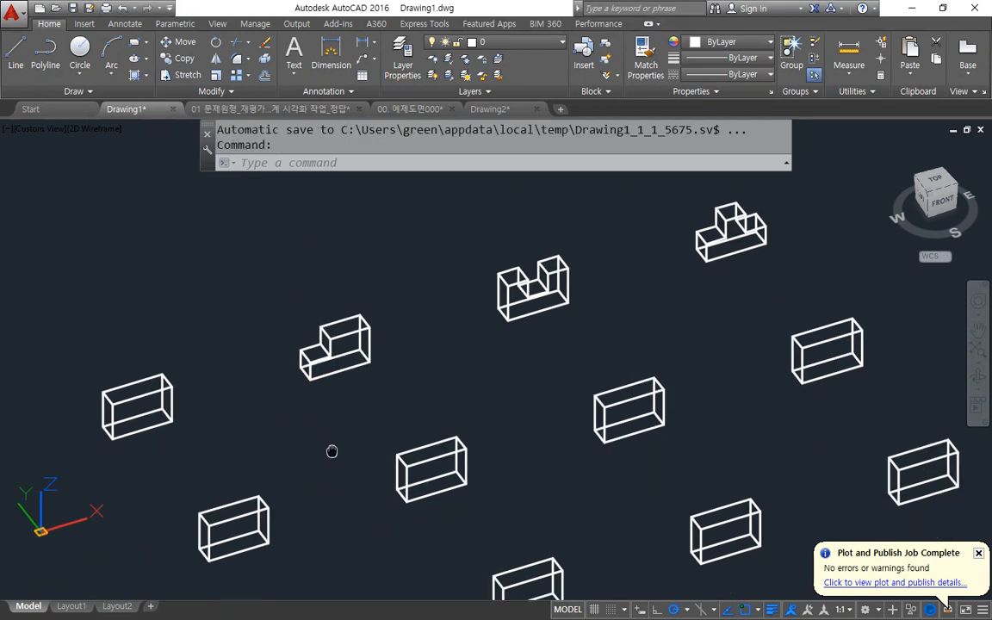
mouse_move(226, 362)
mouse_down()
mouse_move(216, 355)
mouse_move(231, 332)
mouse_move(284, 353)
mouse_up()
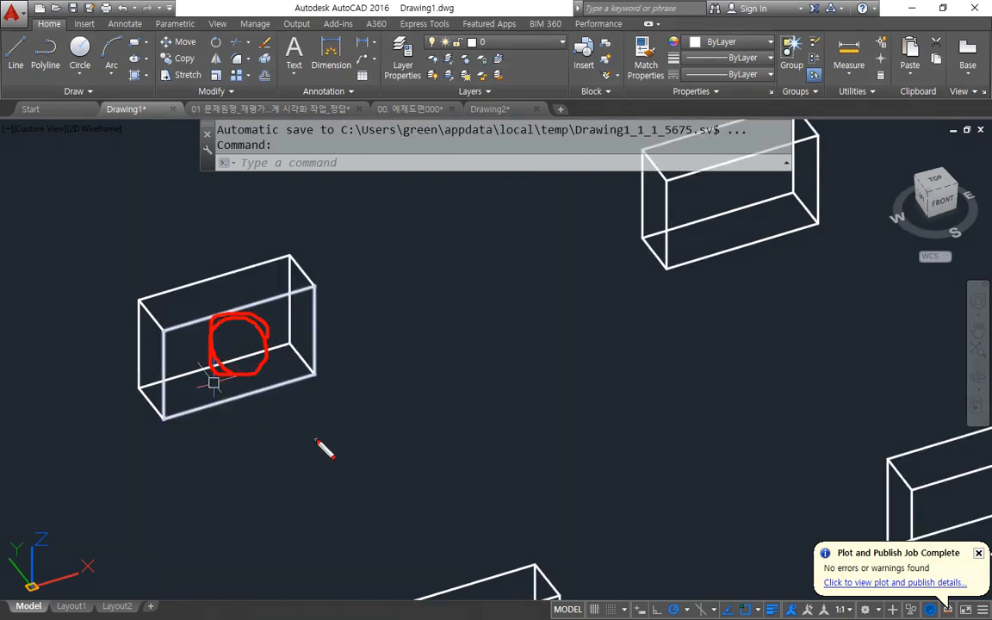
key(Escape)
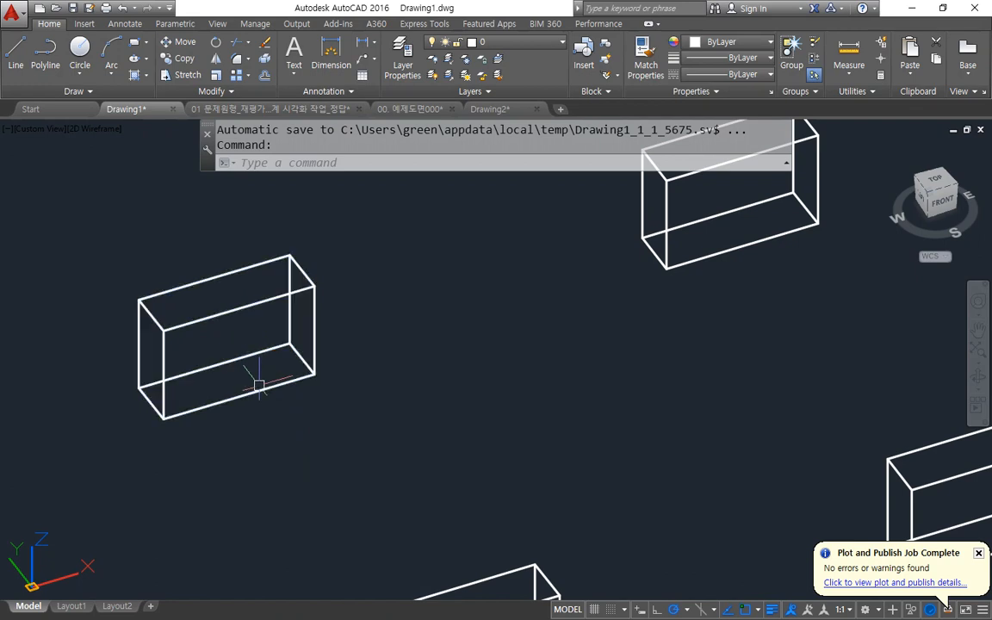
text(rec)
key(Return)
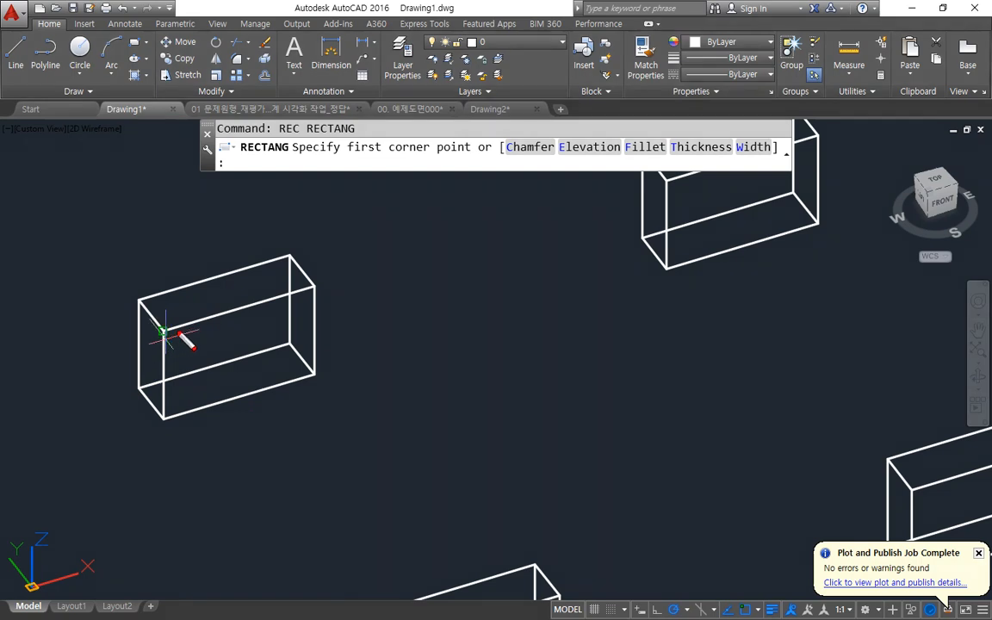
mouse_move(297, 296)
mouse_down()
mouse_move(295, 374)
mouse_move(172, 334)
mouse_move(290, 312)
mouse_up()
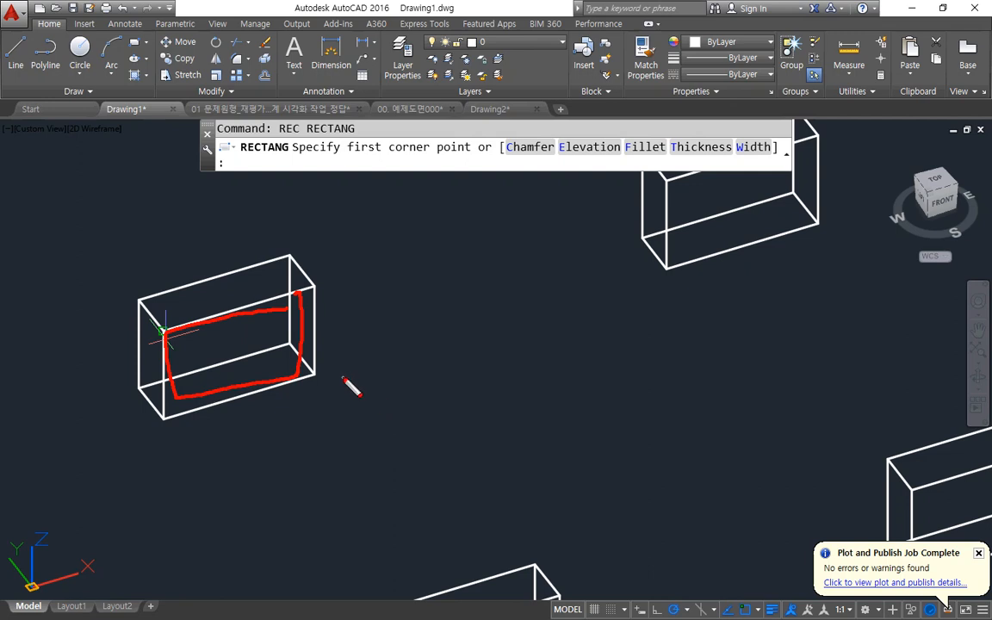
key(Escape)
key(Escape)
Align the UCS to the first second-row box's front face, with its origin at the lower-left corner and X along the bottom edge.
text(ucs)
key(Return)
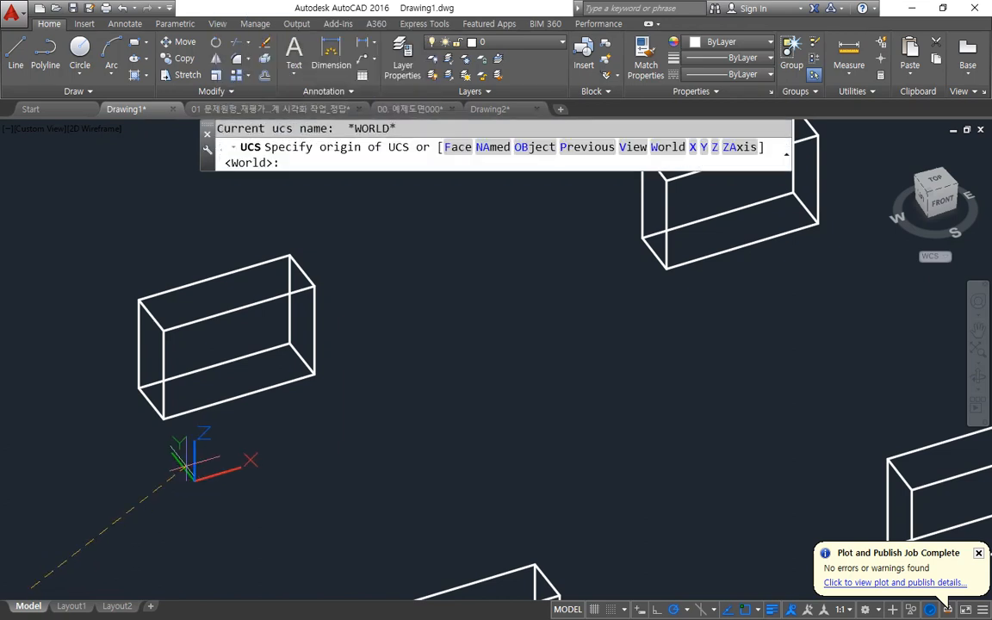
click(164, 419)
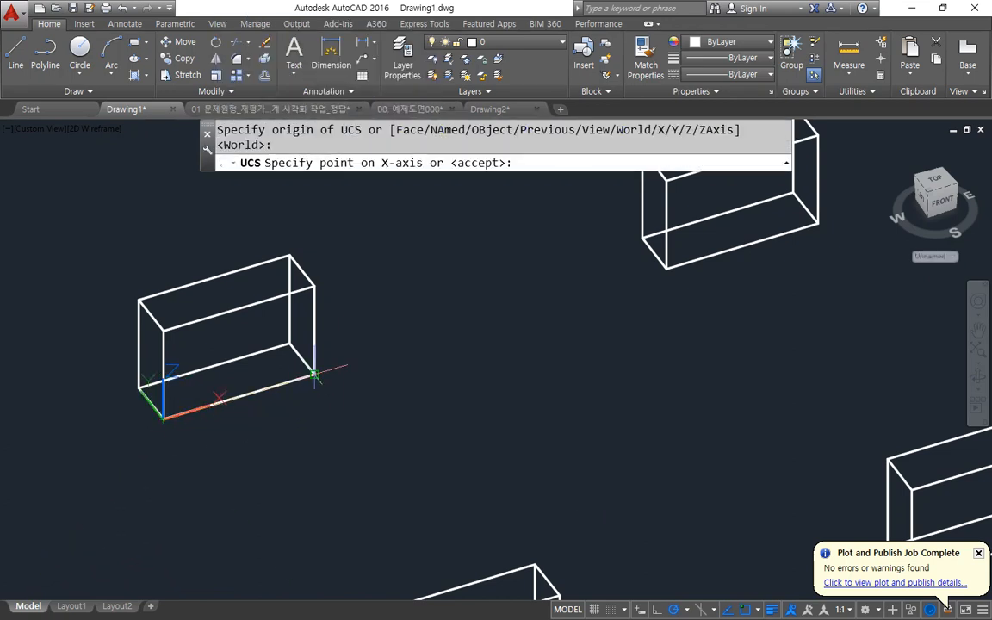
click(315, 375)
click(162, 331)
scroll(205, 392, up, 2)
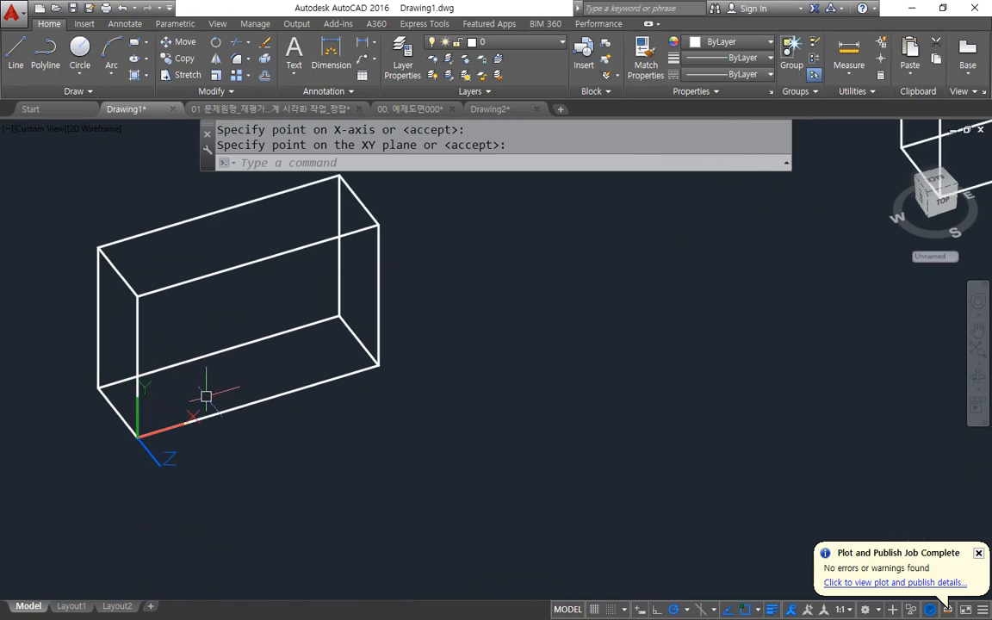
text(rec)
key(Return)
click(137, 436)
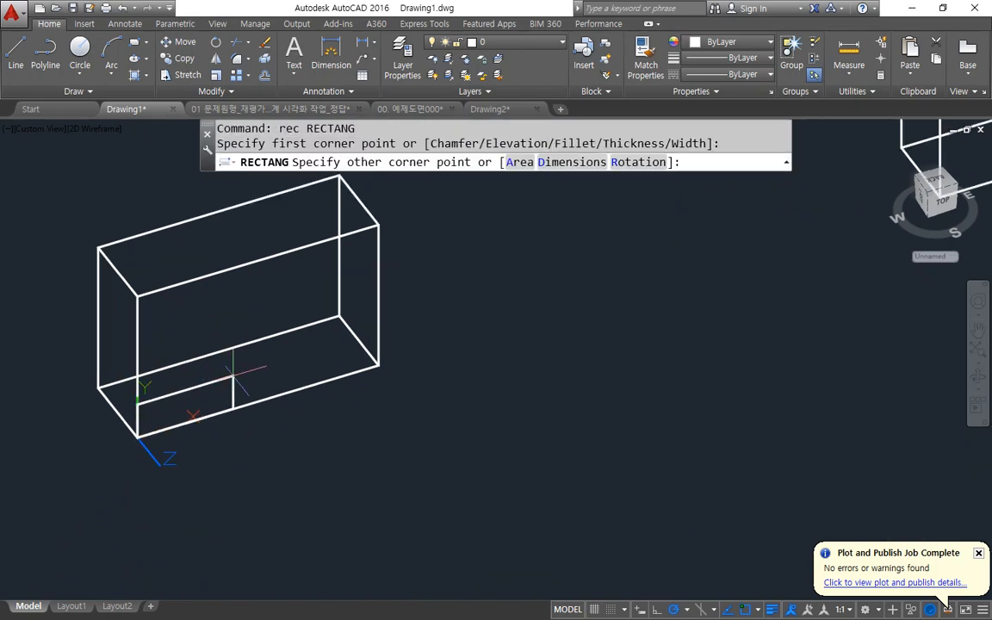
text(@10,-10)
key(Return)
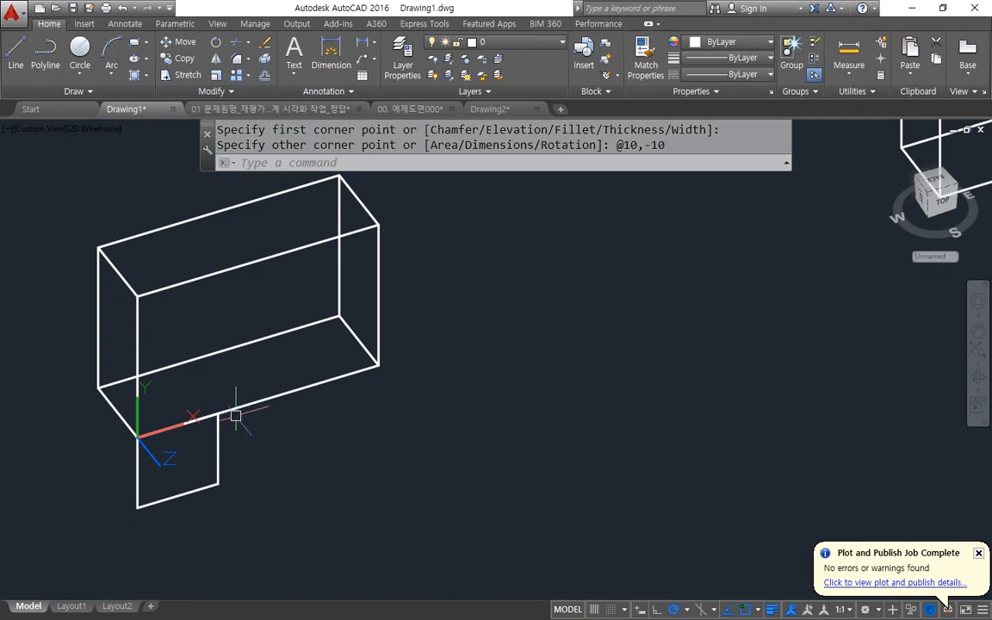
Draw a midline across the small square and a vertical midline between the front face's bottom and top edges.
text(l)
key(Return)
click(137, 472)
click(218, 450)
key(Return)
key(Return)
click(258, 401)
click(258, 260)
Move the square and its midline from the midline's midpoint to the midpoint of the front face's vertical midline.
key(Return)
text(m)
key(Return)
click(240, 509)
click(200, 434)
key(Return)
click(177, 461)
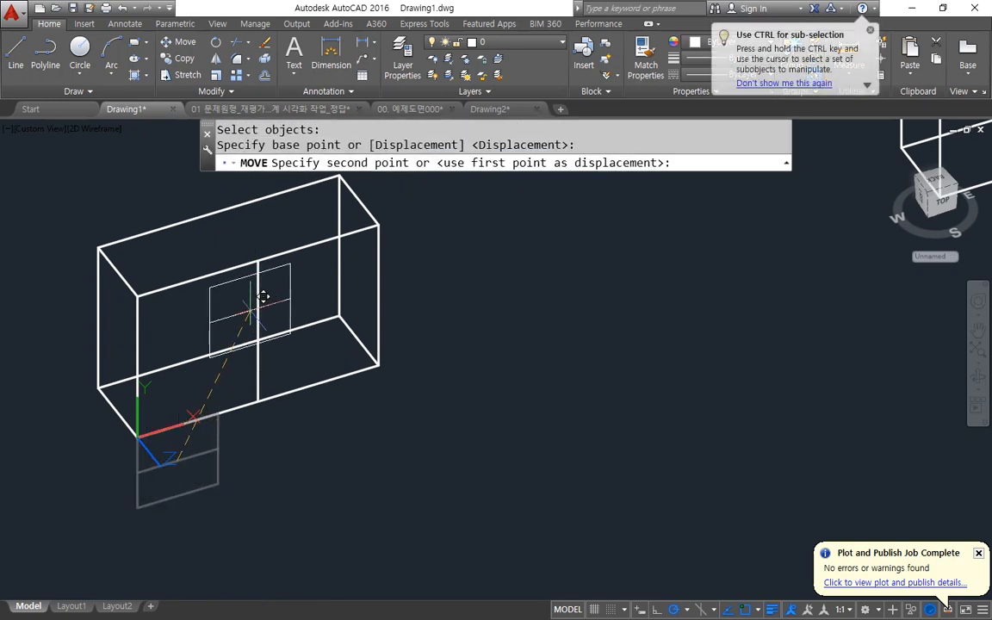
click(258, 329)
Erase the two helper lines, keeping the centred square on the front face.
click(262, 285)
click(211, 349)
text(e)
key(Return)
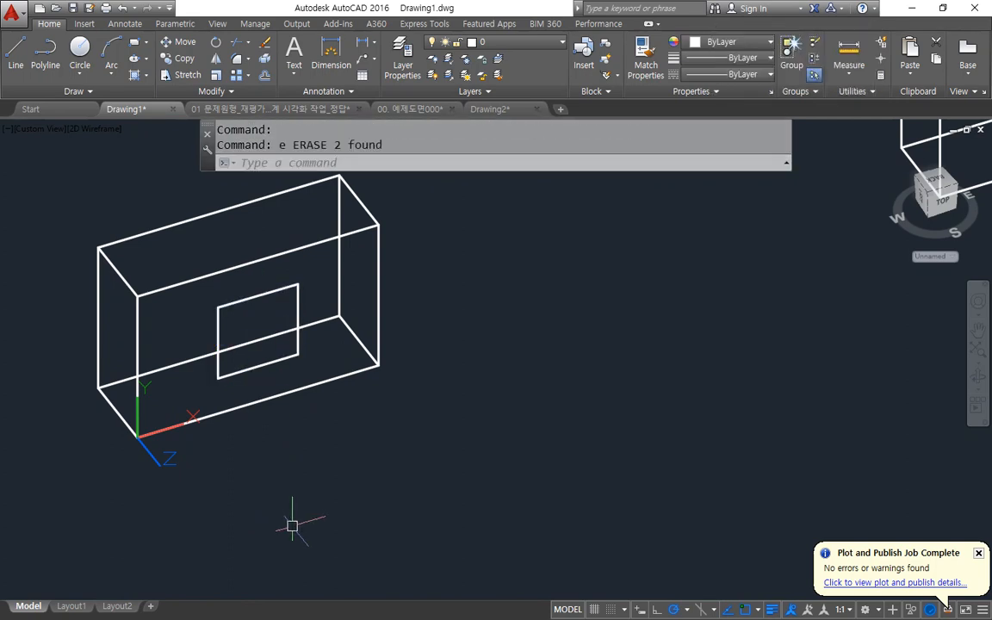
shift+middle_drag(194, 454, 210, 414)
mouse_move(234, 384)
mouse_down()
mouse_move(328, 468)
mouse_move(336, 507)
mouse_up()
mouse_move(372, 519)
mouse_down()
mouse_move(400, 520)
mouse_move(389, 546)
mouse_up()
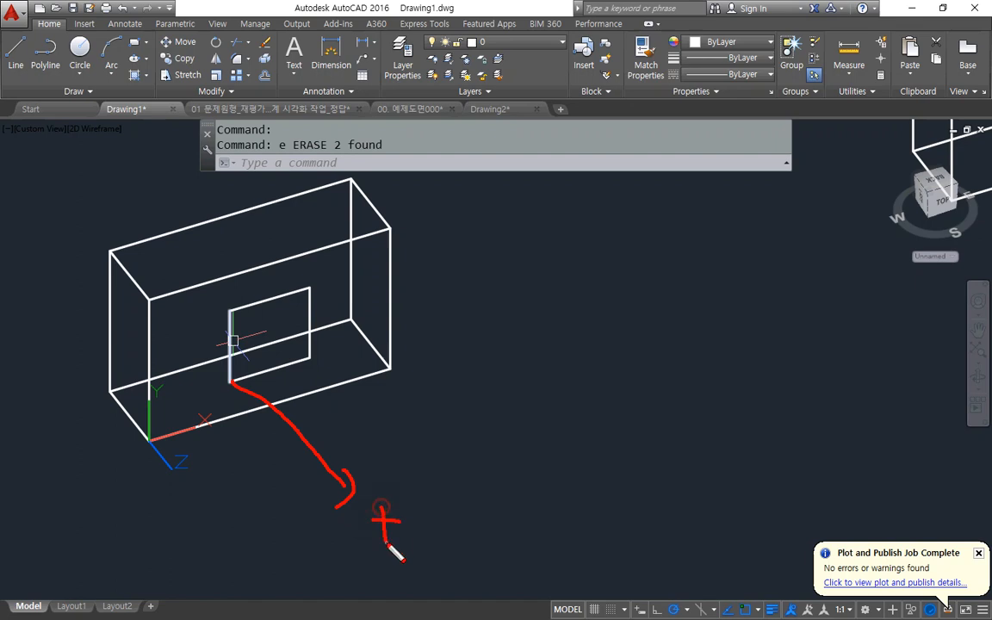
drag(214, 373, 149, 249)
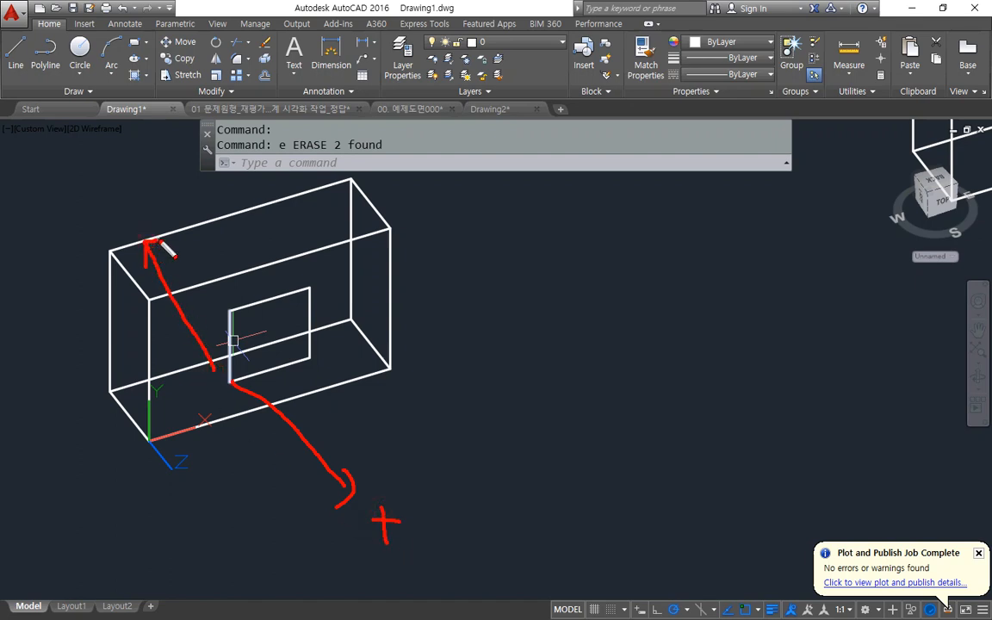
Extrude the centred square into the box with a height of -10.
text(ext)
key(Return)
click(231, 313)
key(Return)
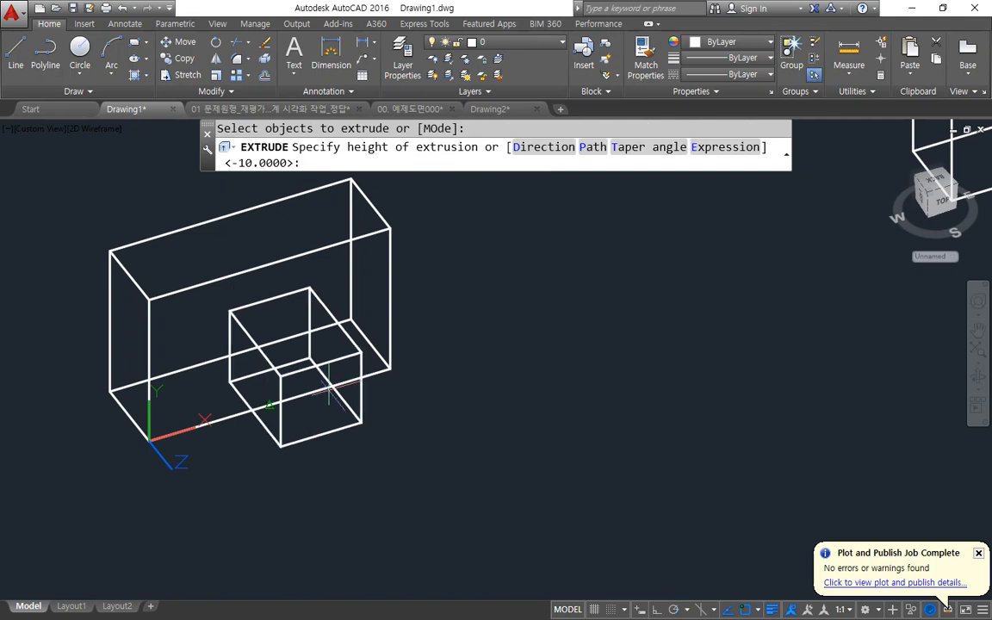
text(-10)
key(Return)
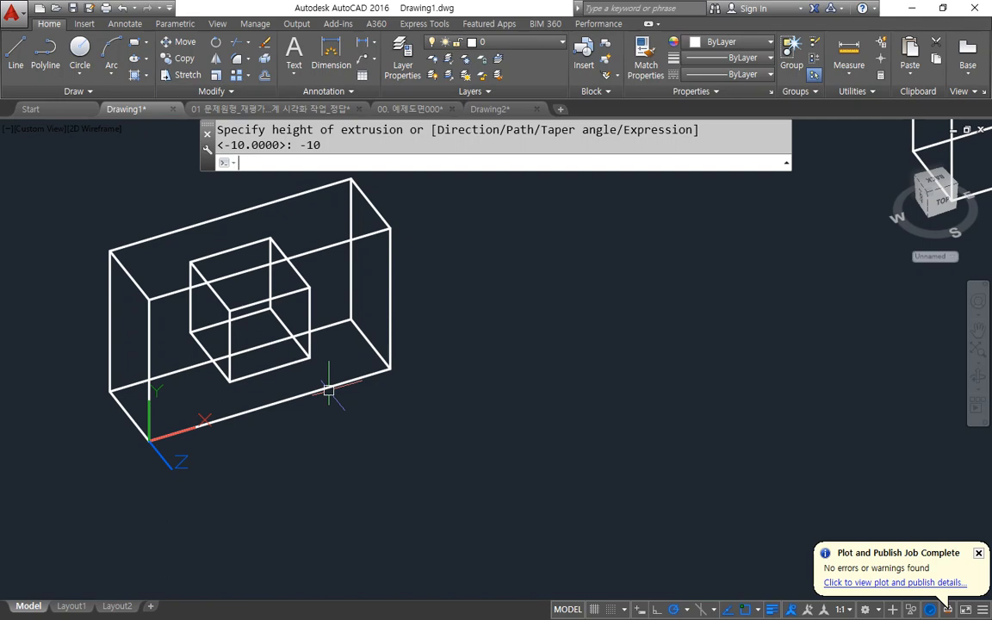
Switch the visual style to Conceptual.
key(Escape)
key(Escape)
text(sha)
key(Return)
text(c)
key(Return)
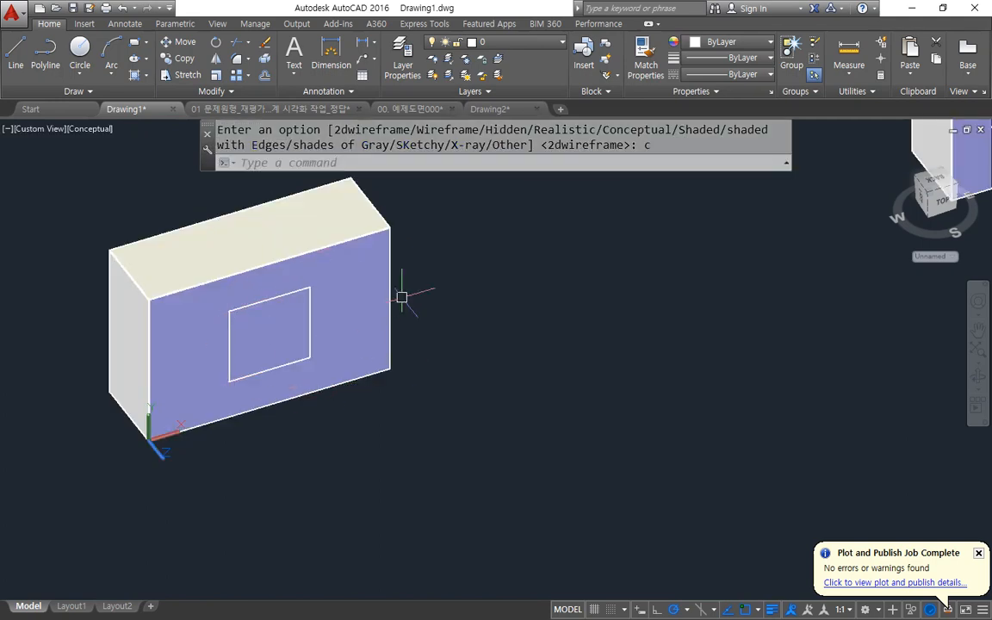
Subtract the small cube from the box to cut a square hole through its front face.
text(su)
key(Return)
click(363, 306)
key(Return)
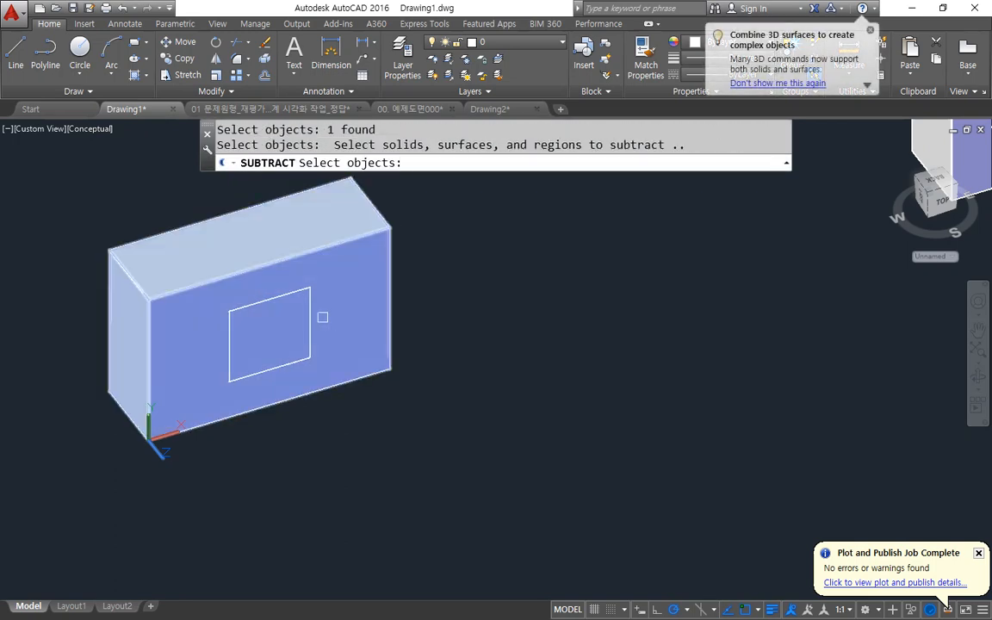
click(314, 321)
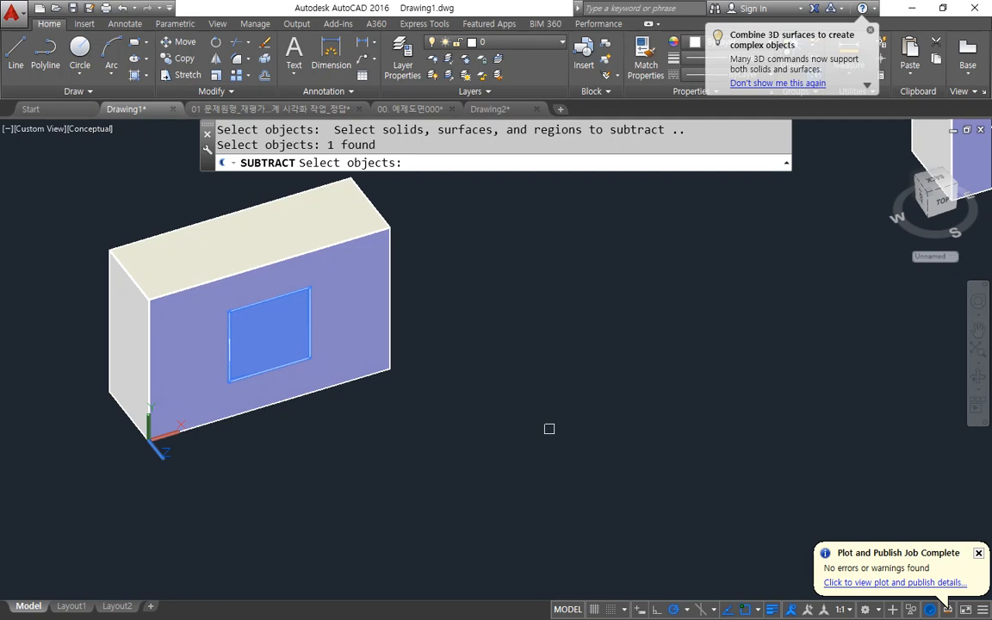
key(Return)
shift+middle_drag(263, 492, 293, 454)
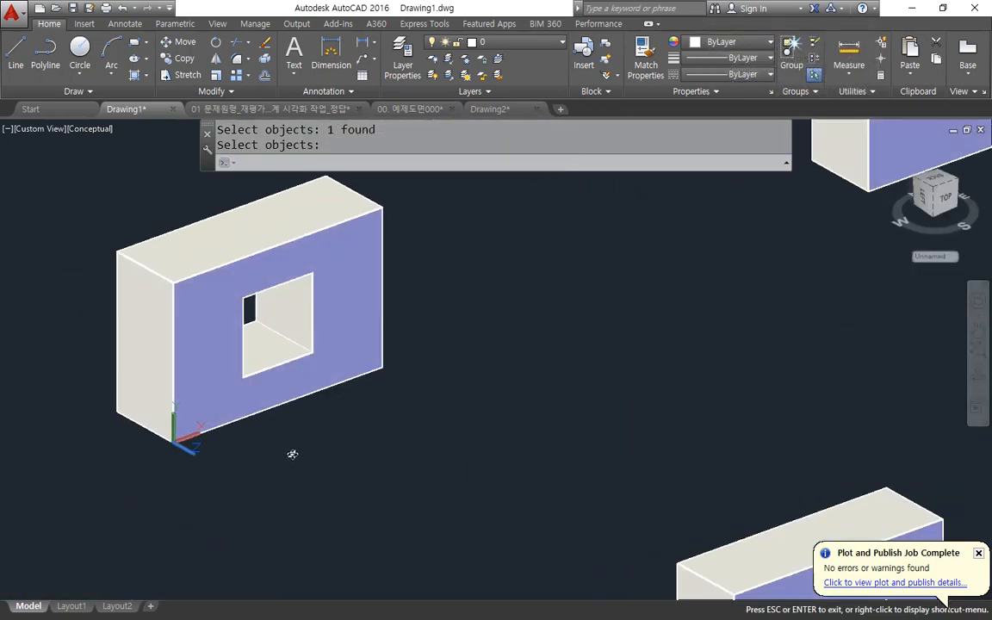
Switch the visual style back to 2D Wireframe.
text(sh)
key(Return)
text(2d)
key(Return)
Draw a closed triangle on the next box's front face, joining the left edge's midpoint, the top edge's midpoint and the upper-left corner.
scroll(489, 358, down, 2)
middle_drag(567, 321, 354, 436)
scroll(457, 365, up, 2)
scroll(457, 364, up, 2)
mouse_move(483, 392)
mouse_down()
mouse_move(289, 336)
mouse_move(486, 361)
mouse_move(439, 457)
mouse_up()
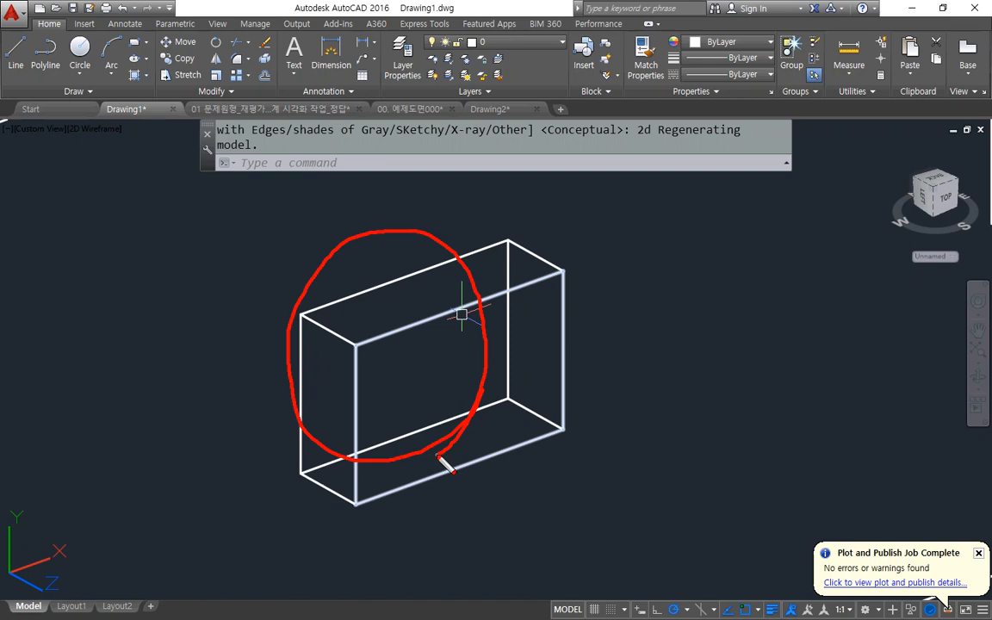
key(Escape)
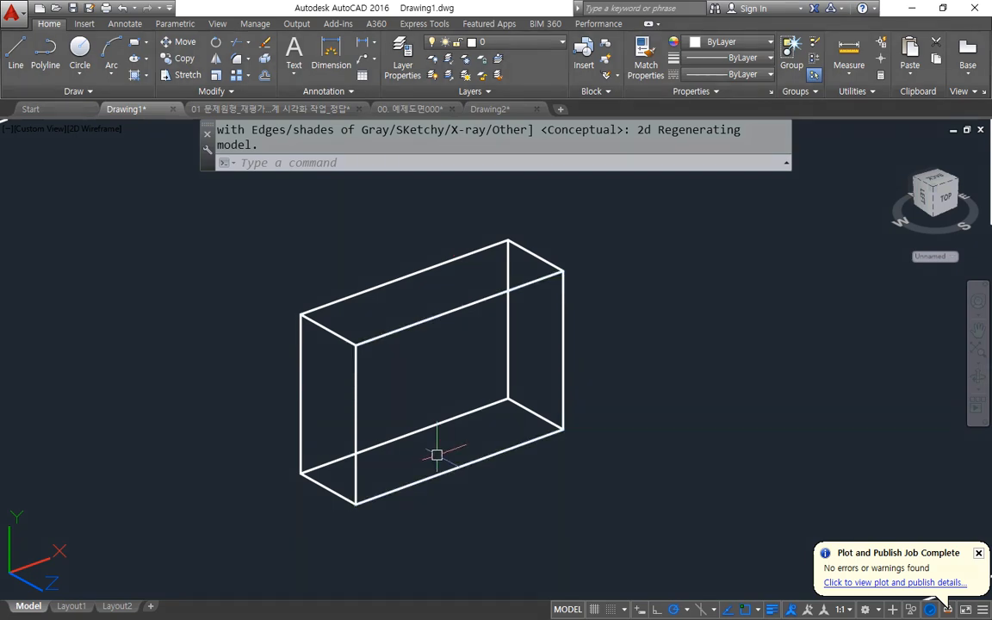
text(l)
key(Return)
click(355, 423)
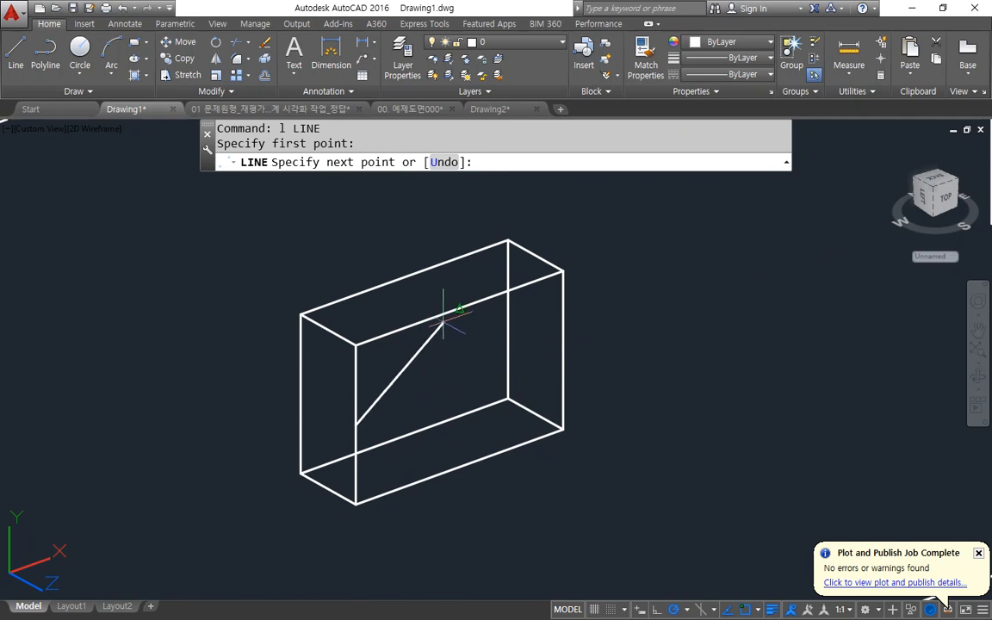
click(459, 307)
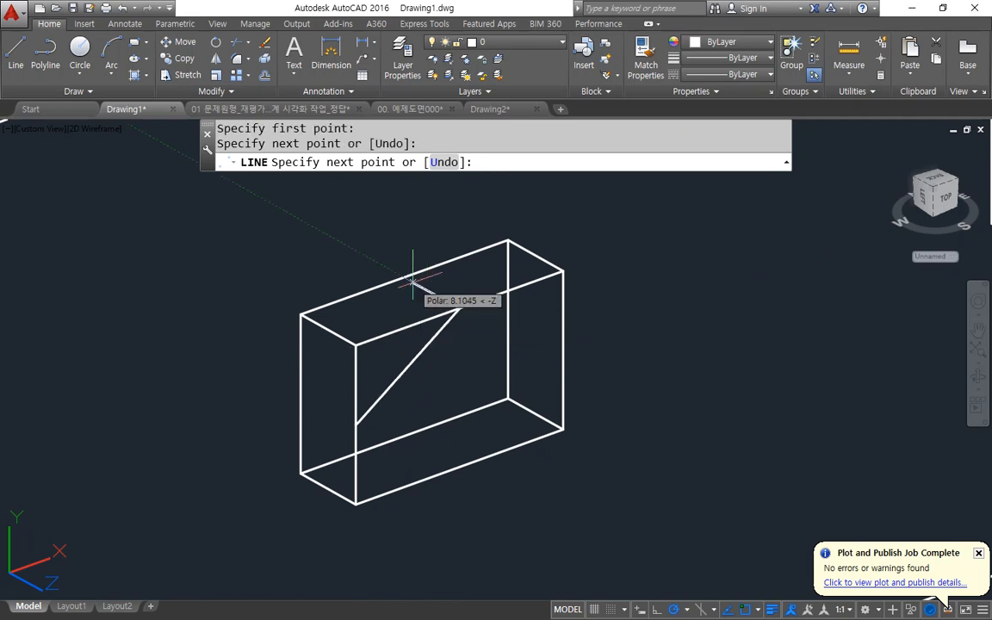
click(356, 344)
text(c)
key(Return)
Join the three triangle lines into one closed profile.
text(j)
key(Return)
click(278, 242)
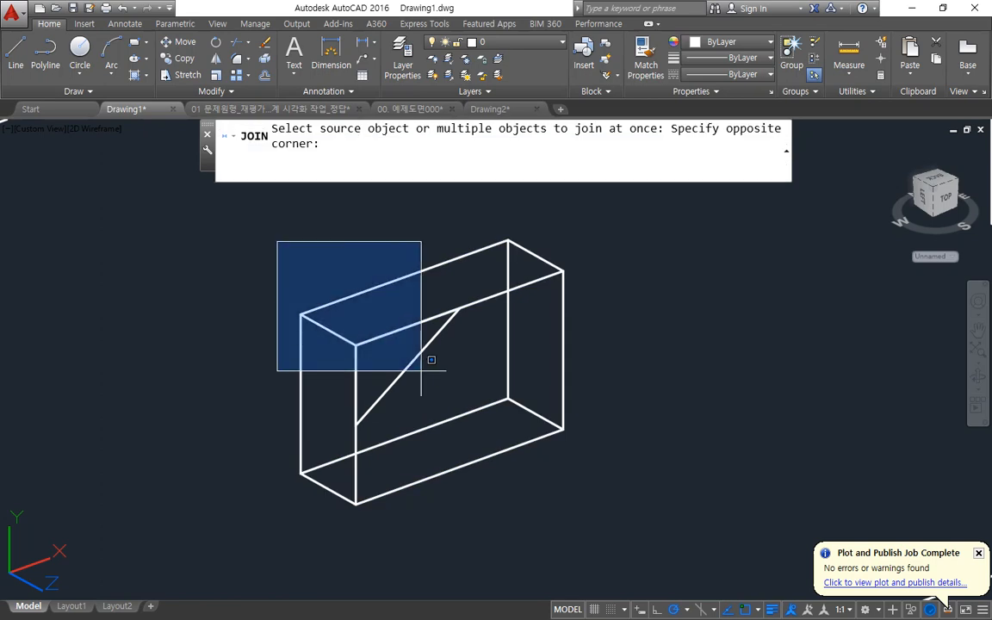
click(500, 469)
key(Return)
Extrude the triangle through the box with a height of -10.
text(ext)
key(Return)
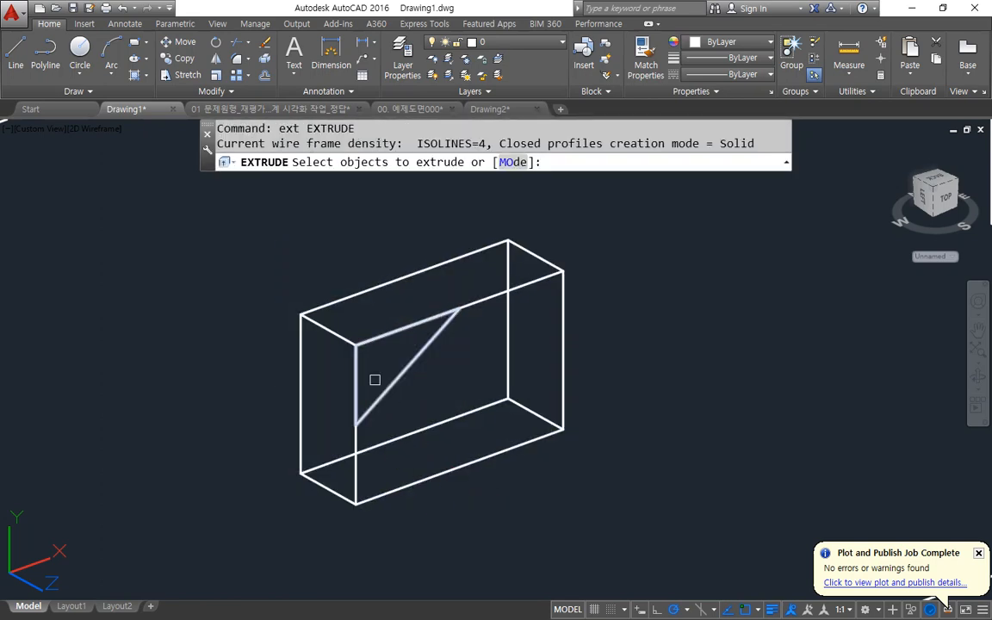
click(388, 389)
key(Return)
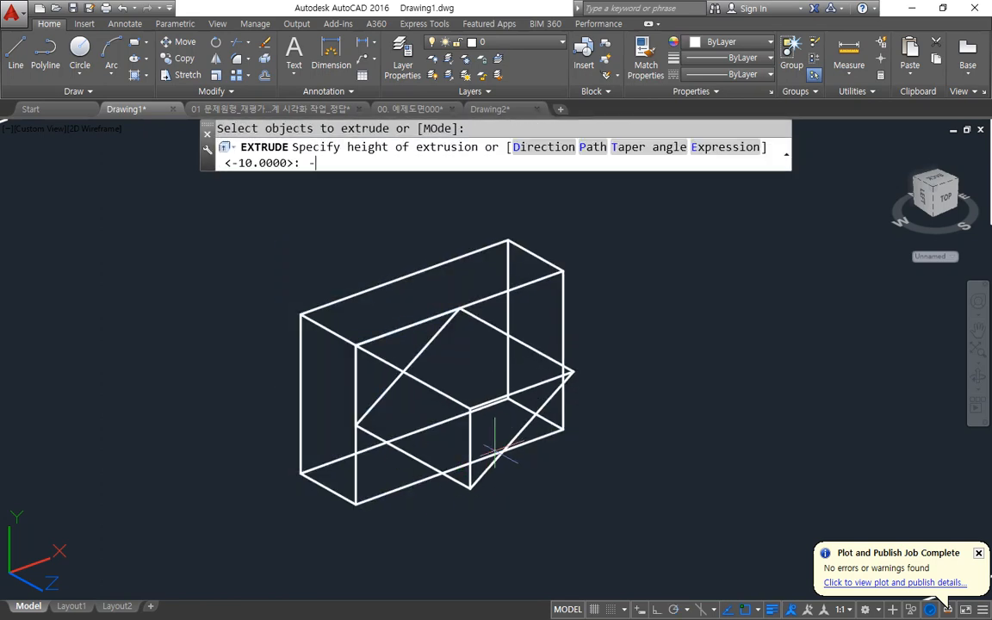
key(Return)
Subtract the triangular wedge from the box to cut off its upper-left corner.
text(su)
key(Return)
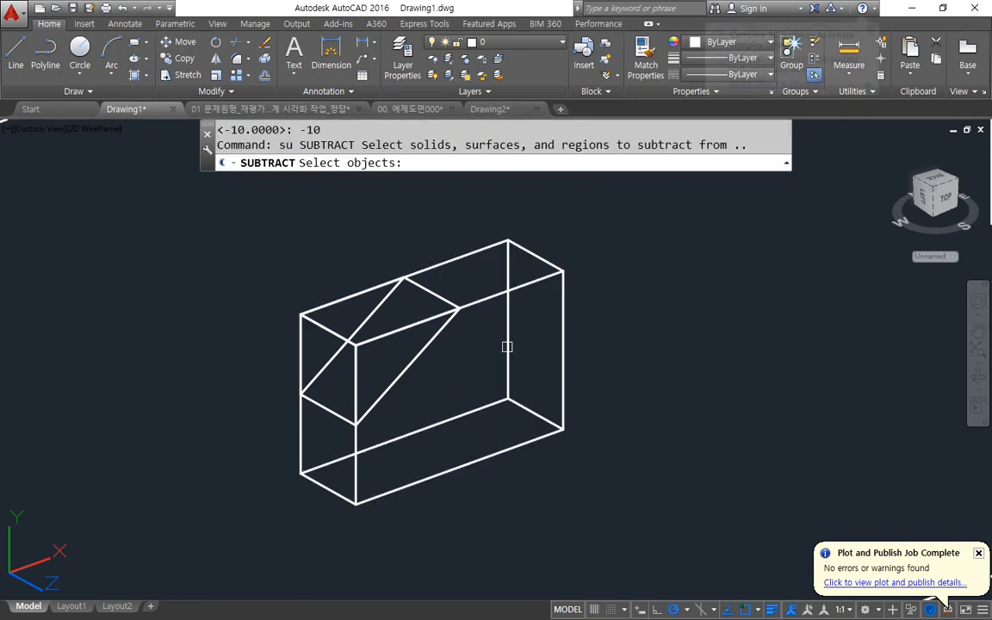
click(480, 301)
key(Return)
click(434, 342)
key(Return)
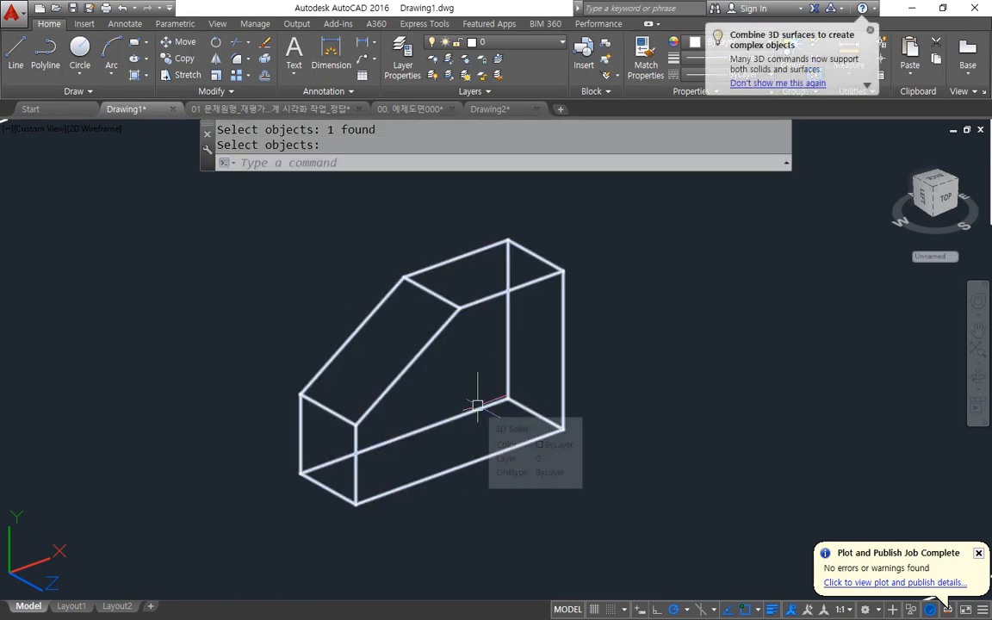
Undo the wedge subtraction and erase the triangular wedge.
key(ctrl+z)
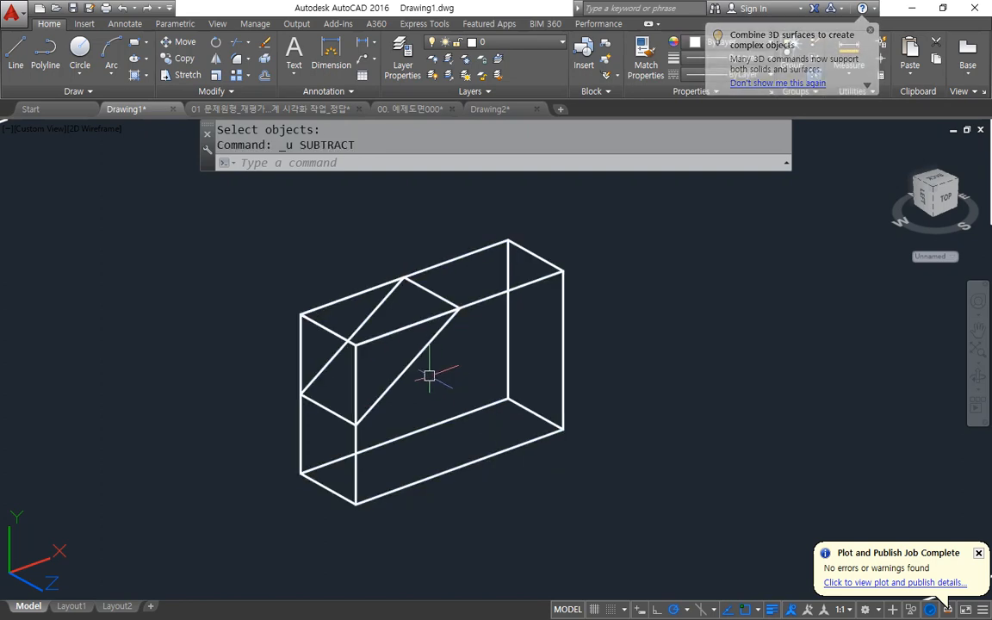
click(407, 367)
text(e)
key(Return)
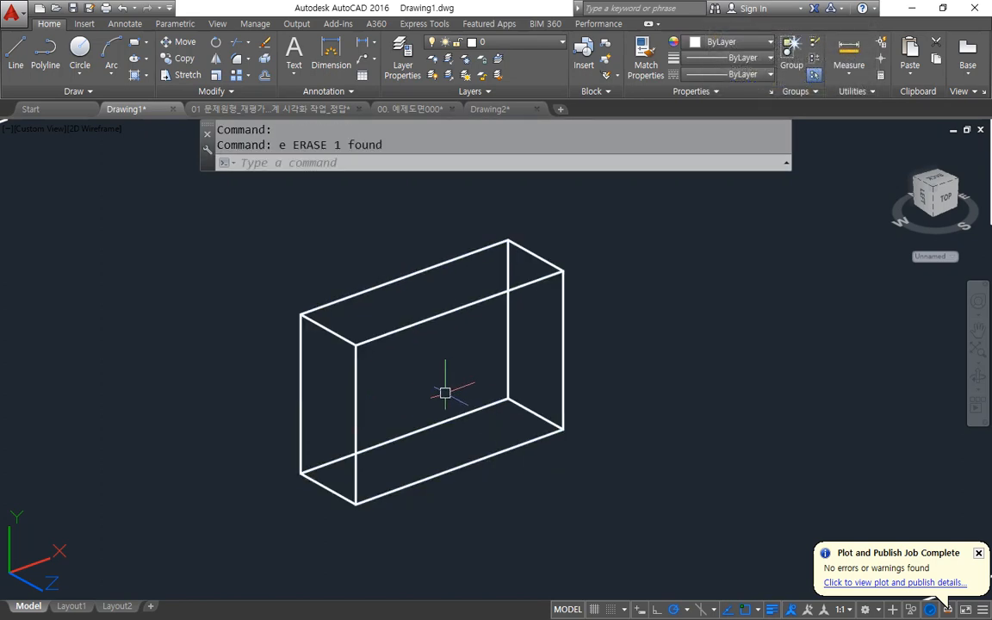
Set the UCS on a slanted plane through the midpoints of the left face's two vertical edges and the back top edge's midpoint.
text(ucs)
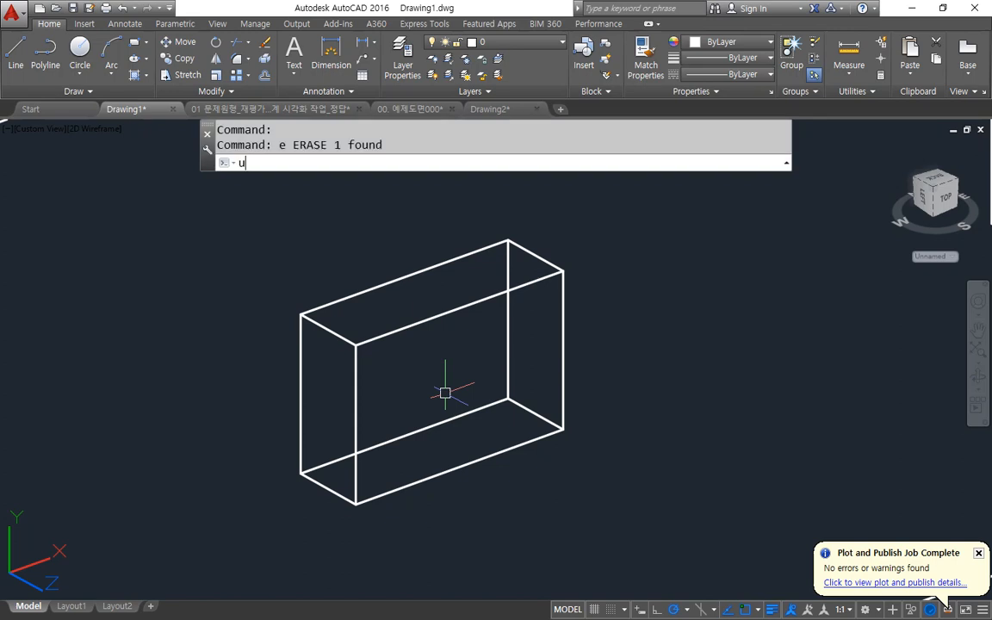
key(Return)
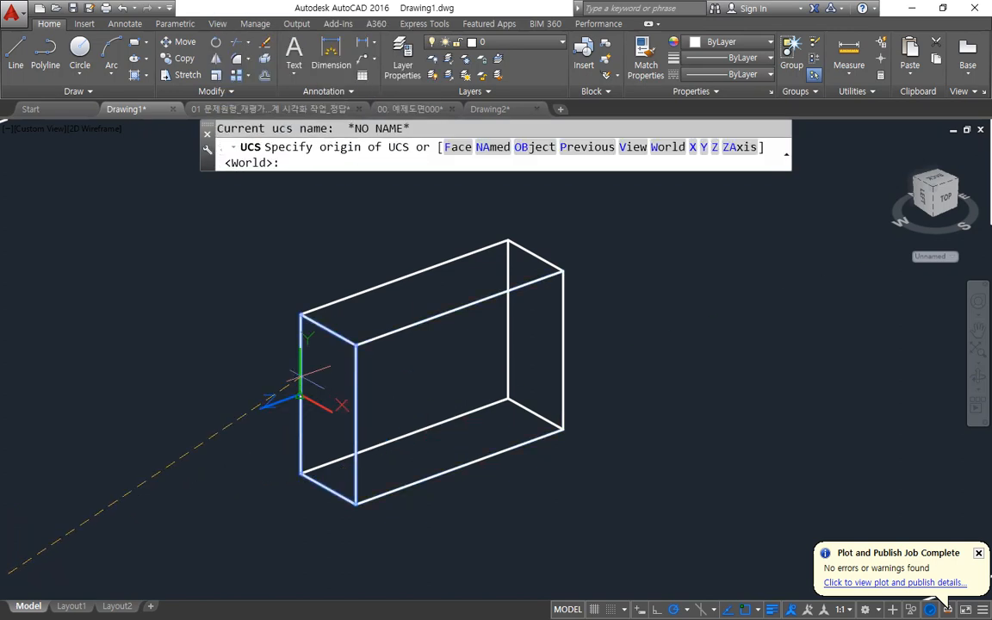
click(301, 379)
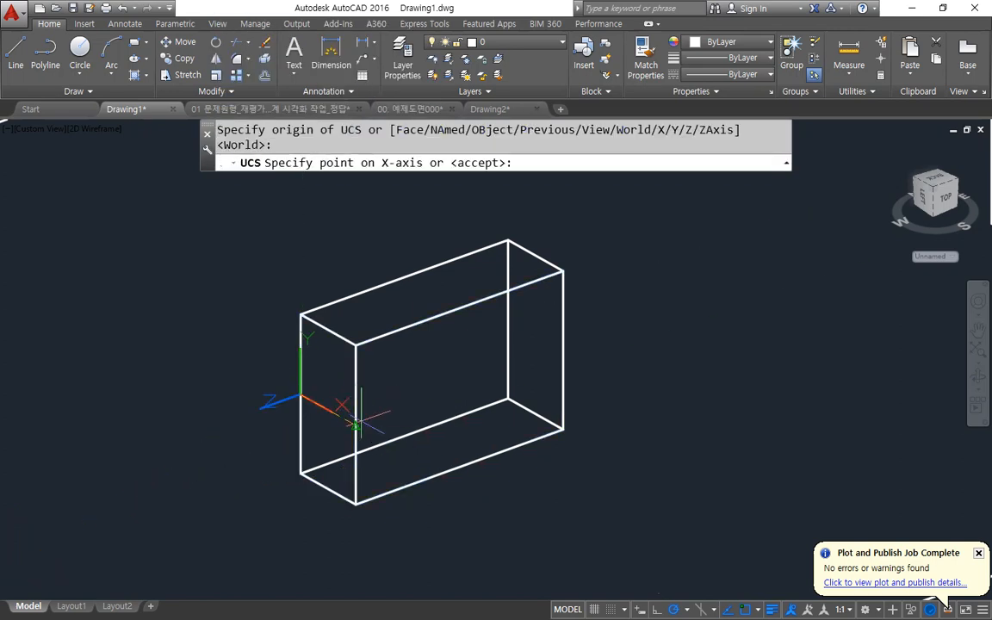
click(356, 422)
click(422, 273)
Draw a slanted rectangle from the back top edge's midpoint to the midpoint of the front-left vertical edge.
text(rec)
key(Return)
click(405, 276)
click(356, 423)
Extrude the slanted rectangle outward so that it covers the box's upper-left corner.
text(ext)
key(Return)
click(395, 387)
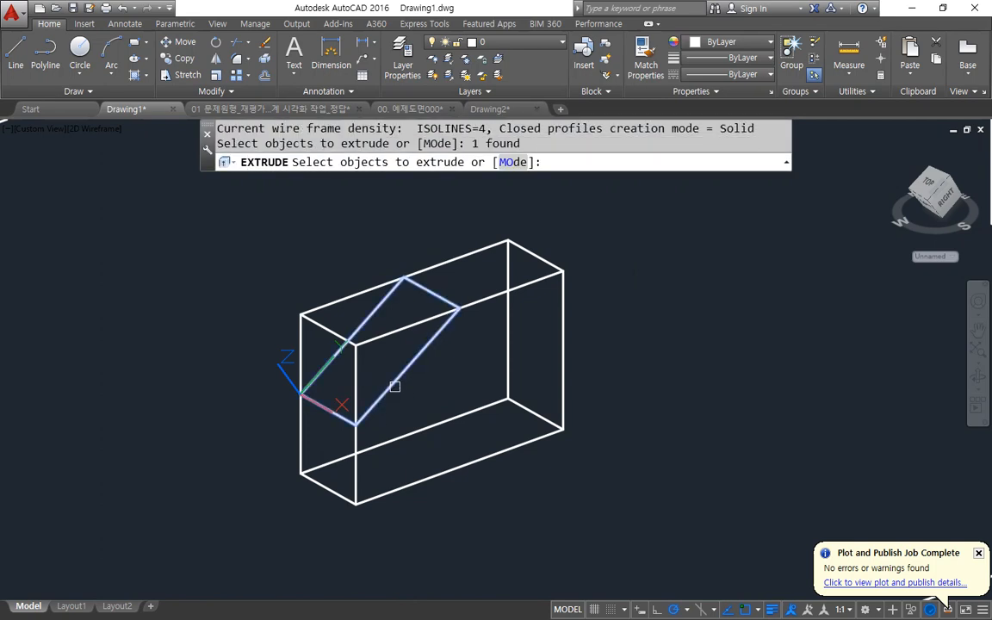
key(Return)
click(379, 357)
Subtract the slanted extruded block from the box to cut its upper-left corner.
text(su)
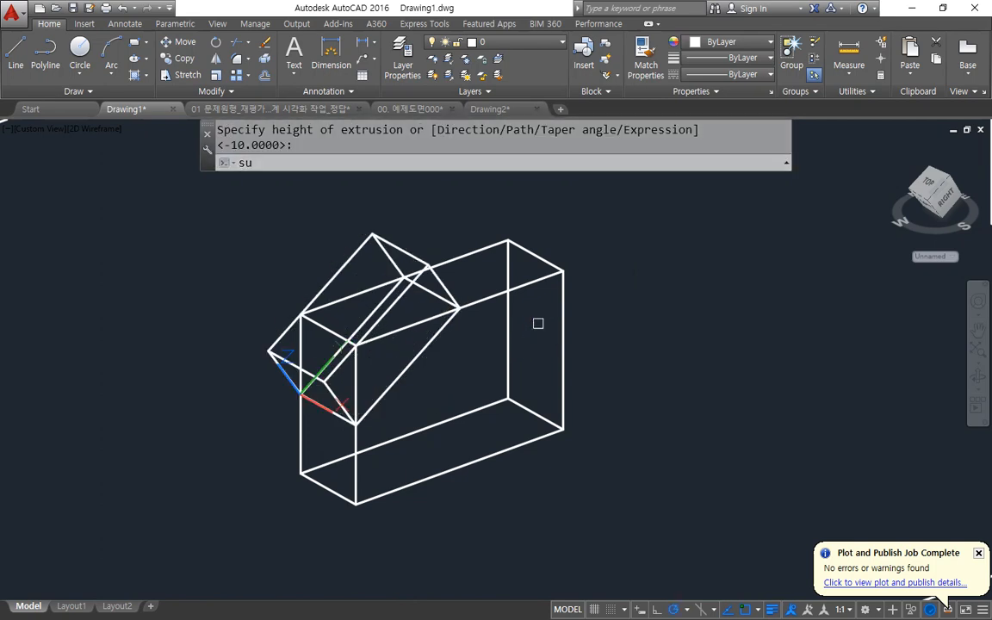
key(Return)
click(494, 297)
key(Return)
click(432, 346)
key(Return)
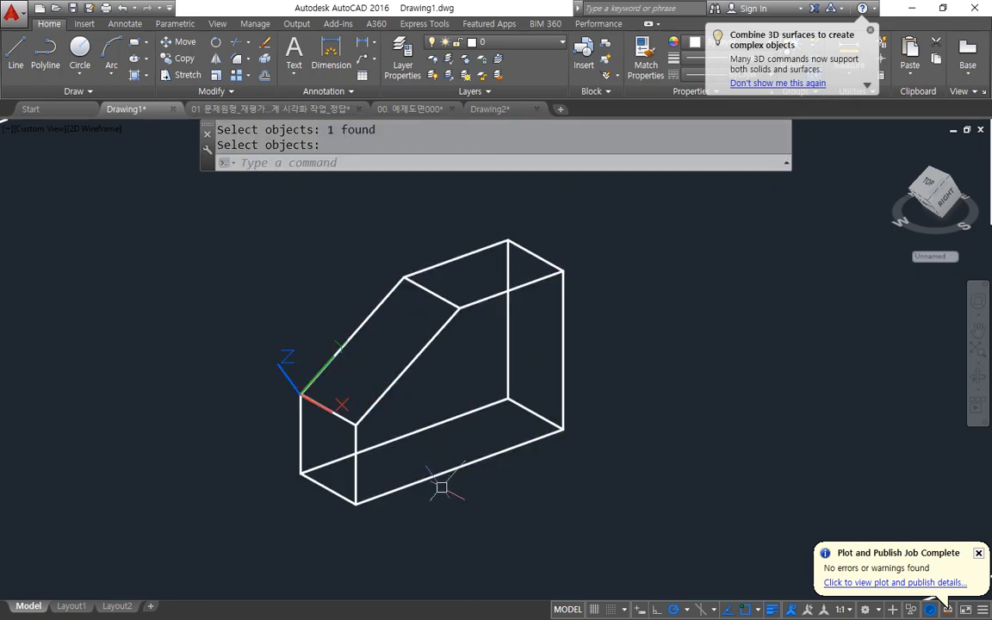
Undo the subtraction and extrusion together with the slanted rectangle and the slanted UCS.
key(ctrl+z)
key(ctrl+z)
key(ctrl+z)
key(ctrl+z)
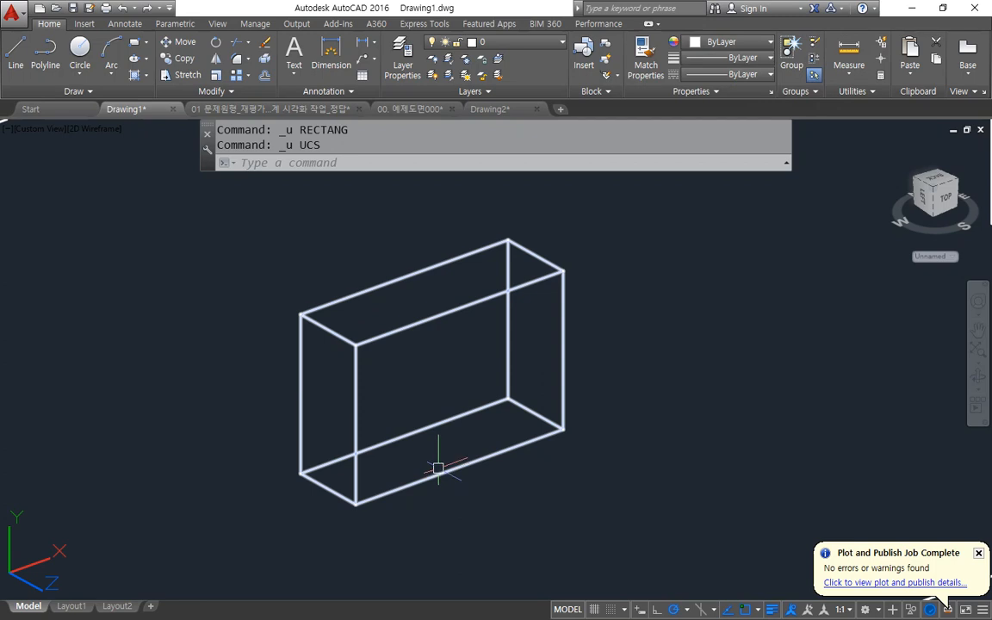
Draw a closed triangle on the front face through the left edge's midpoint, the top edge's midpoint and their shared corner.
text(l)
key(Return)
click(356, 424)
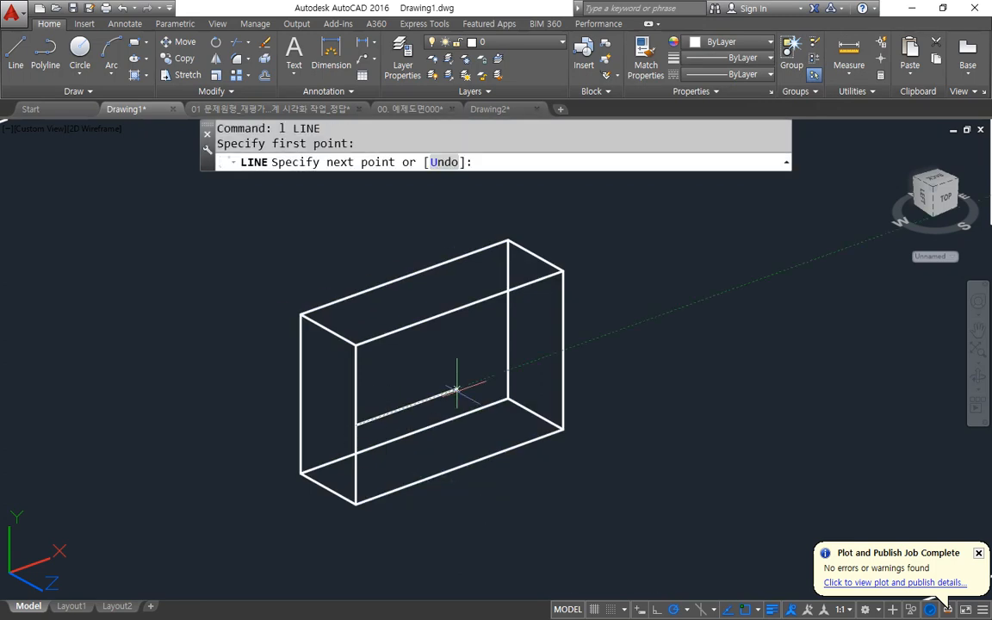
click(460, 308)
click(356, 345)
text(c)
key(Return)
Join the triangle's three lines on the front face into one closed polyline.
text(j)
key(Return)
click(268, 240)
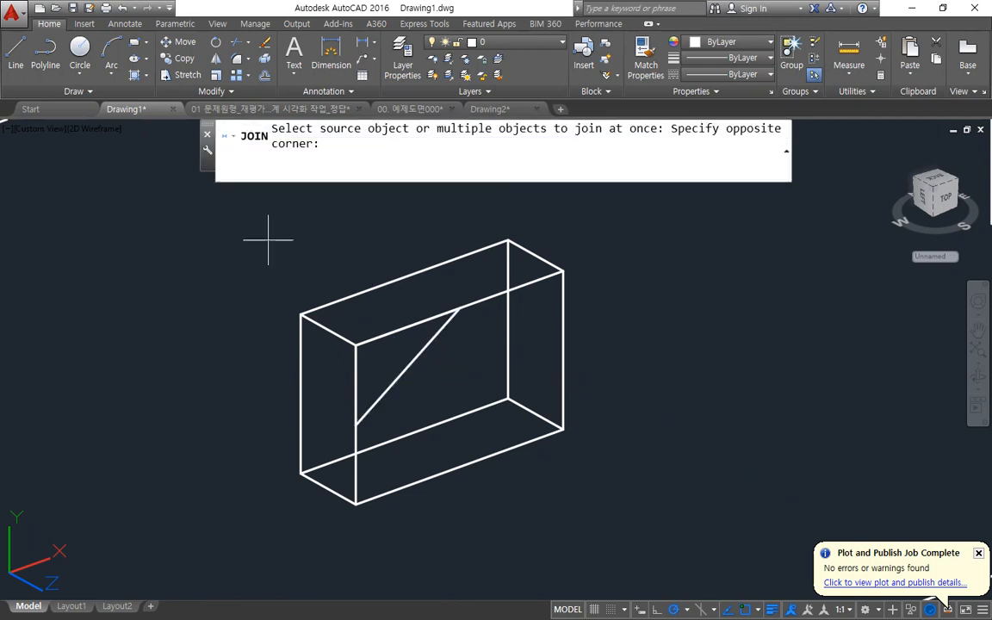
click(469, 455)
key(Return)
Extrude the joined triangle through the box's thickness to the back top-left corner.
text(ext)
key(Return)
click(399, 369)
key(Return)
click(302, 317)
Subtract the extruded triangle from the box to cut off its upper-left corner.
text(su)
key(Return)
key(Return)
click(487, 300)
key(Return)
click(417, 356)
key(Return)
Switch to the Notepad notes, add "(자르기)" after SLice, and return to AutoCAD.
scroll(443, 498, down, 3)
scroll(441, 443, up, 3)
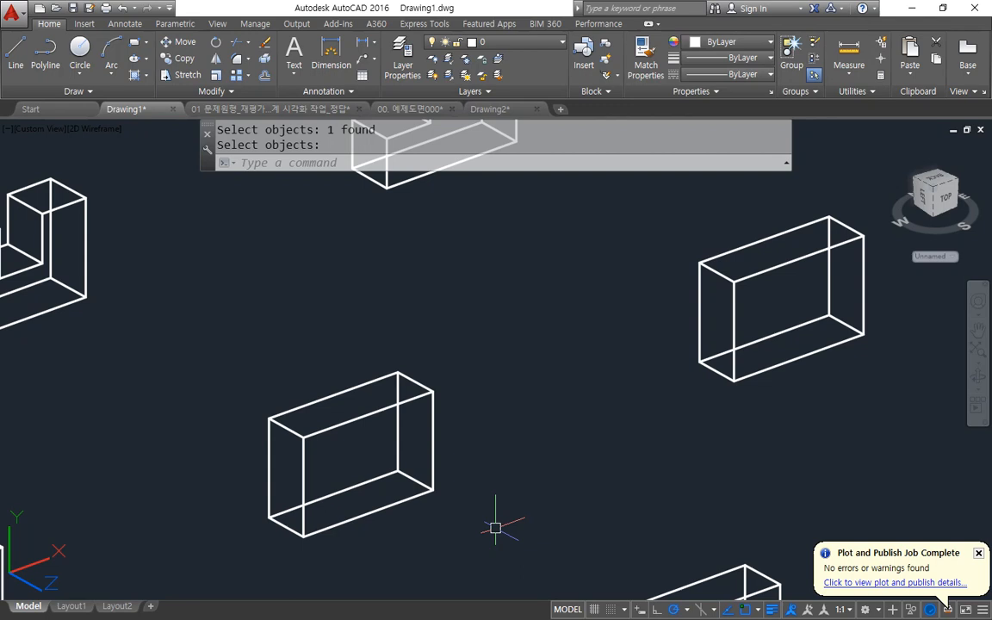
key(alt+Tab)
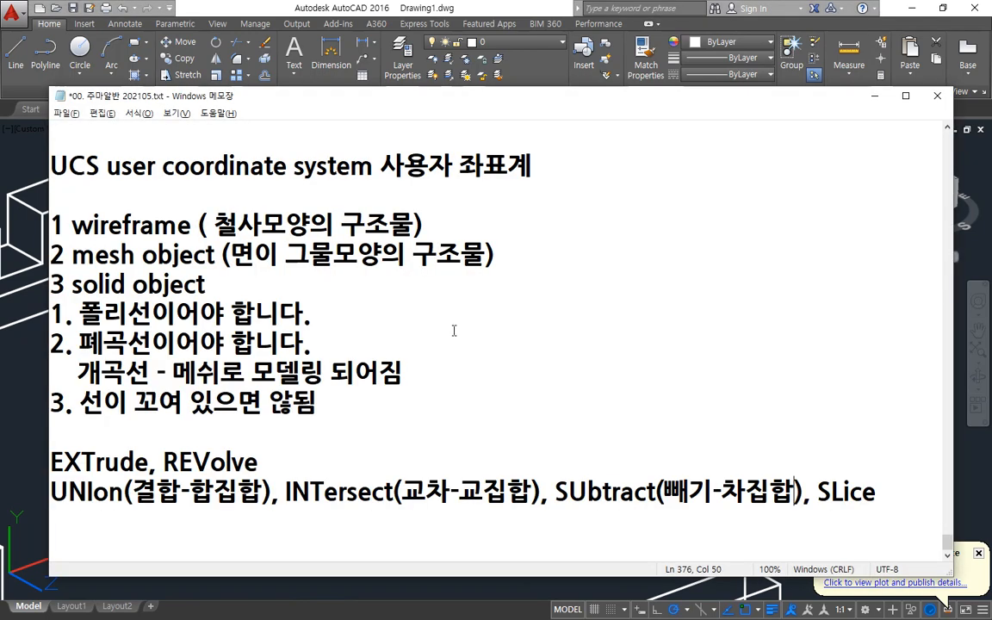
drag(809, 488, 899, 487)
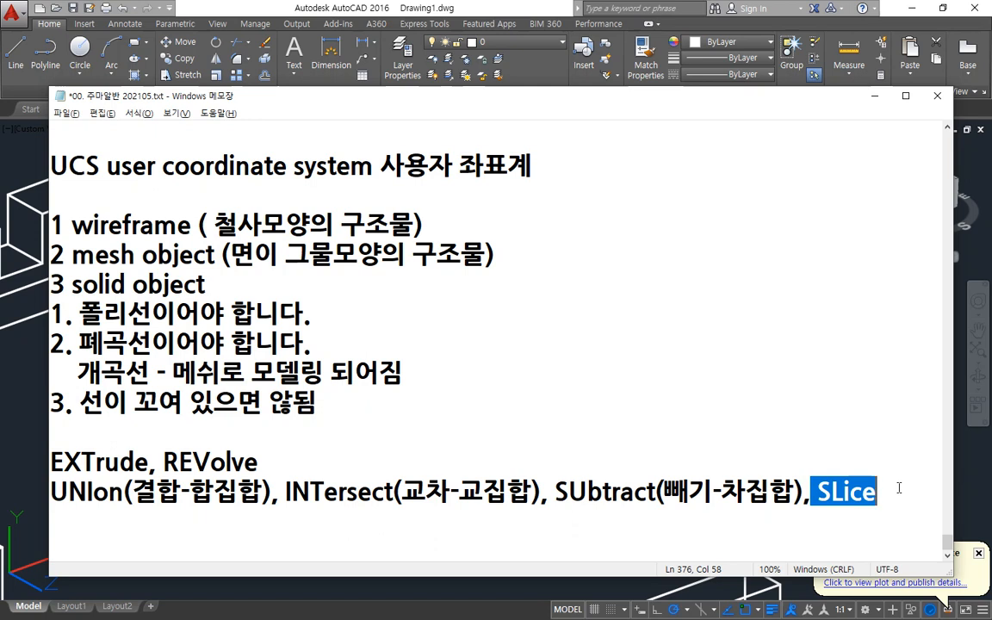
click(899, 487)
text(()
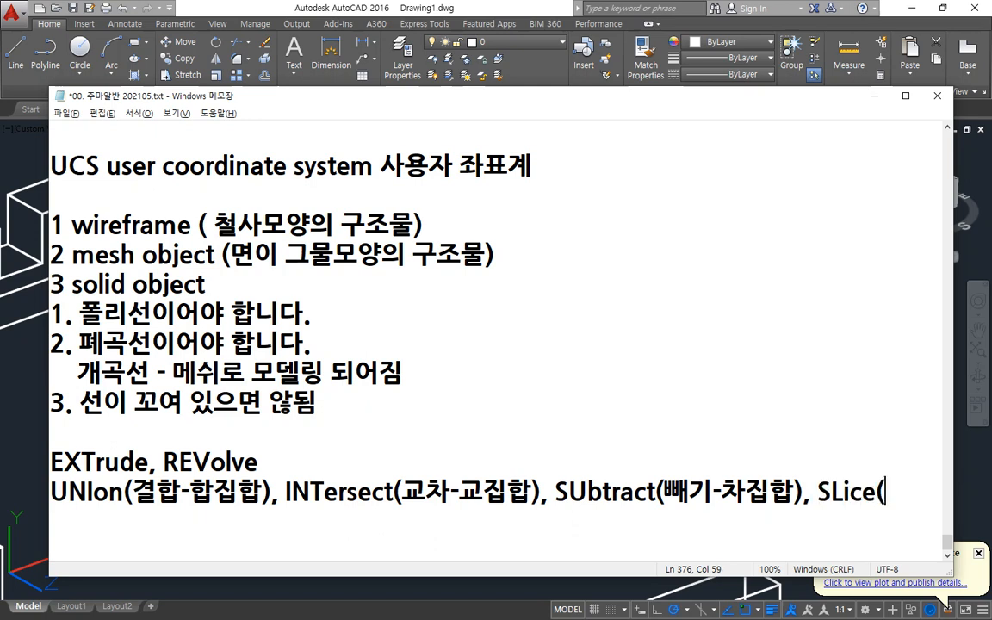
text(잘르기))
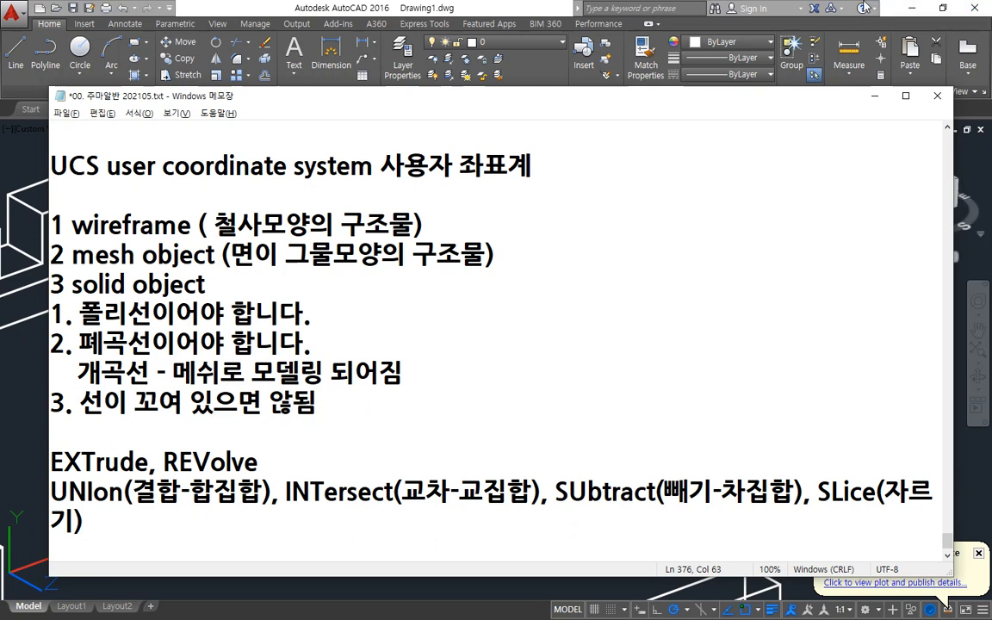
click(399, 5)
Start slicing the neighbouring uncut box with the 3points slicing plane option.
text(sl)
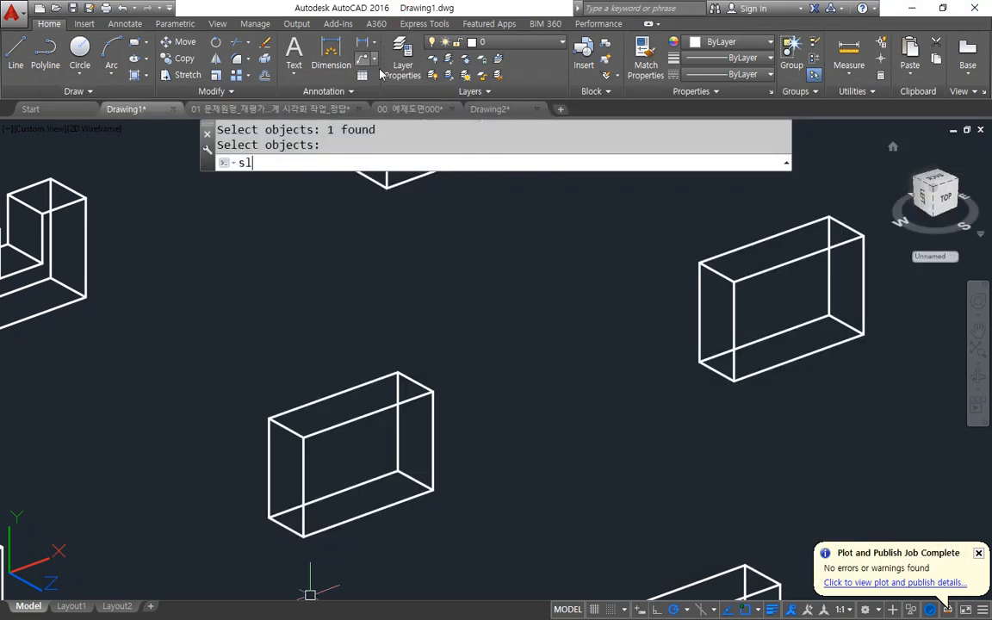
key(Return)
scroll(486, 392, down, 2)
scroll(486, 392, up, 2)
click(396, 406)
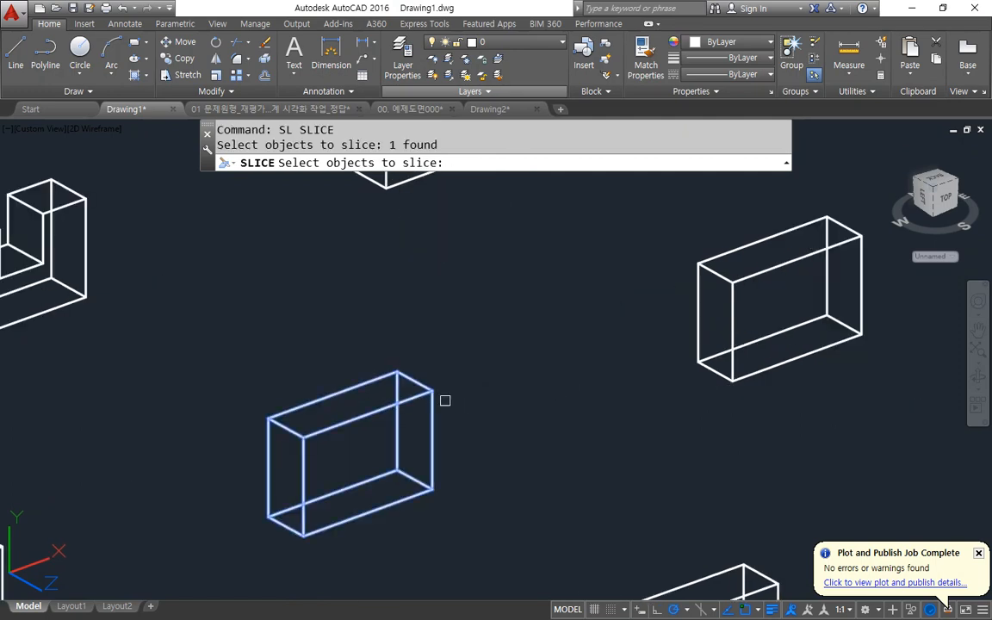
key(Return)
mouse_move(562, 148)
mouse_down()
mouse_move(686, 158)
mouse_move(778, 149)
mouse_up()
drag(218, 178, 348, 176)
mouse_move(277, 178)
mouse_down()
mouse_move(284, 142)
mouse_move(334, 172)
mouse_move(275, 177)
mouse_up()
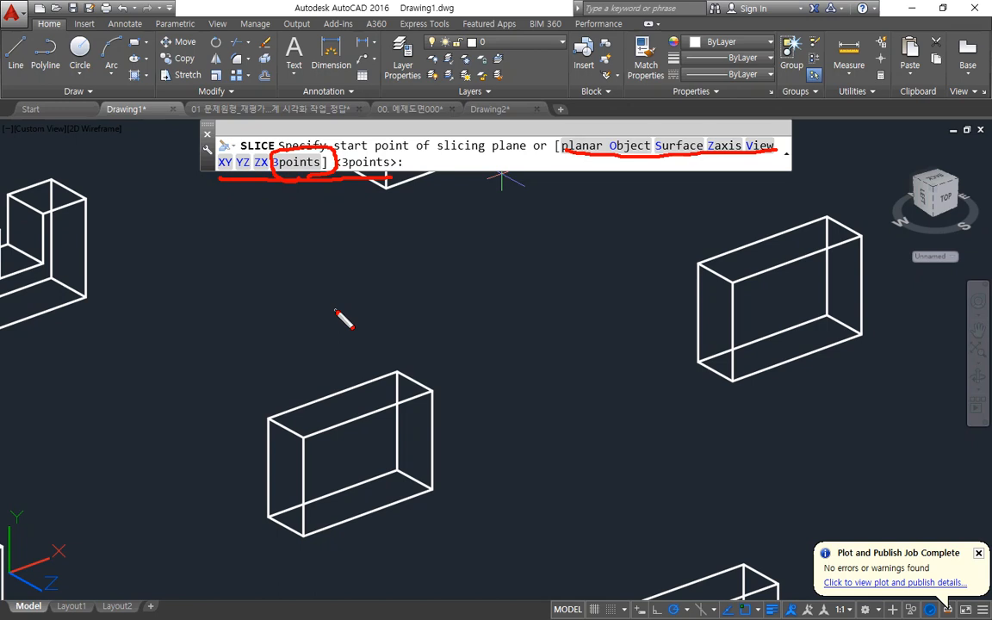
key(Escape)
text(3p)
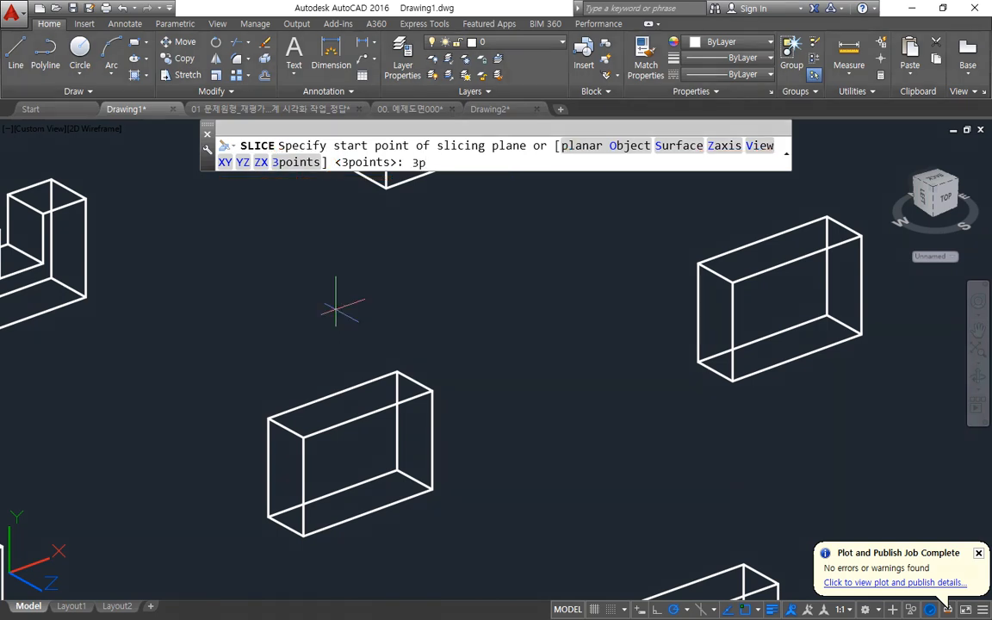
key(Return)
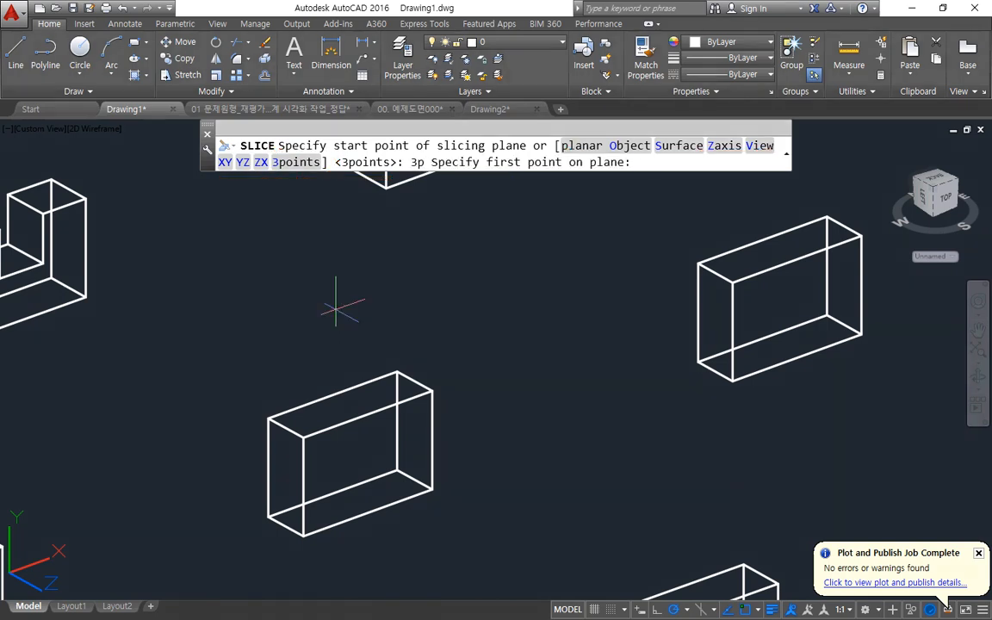
Try slicing through the front top-left, front bottom-right and back top-right corners, keeping the small corner piece, and undo the slice.
click(302, 438)
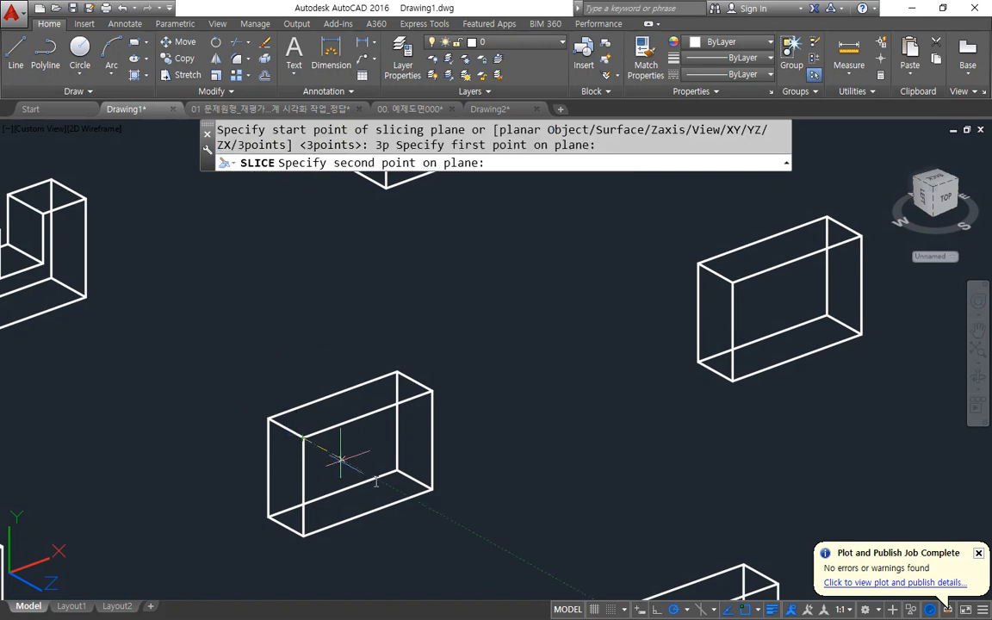
click(432, 488)
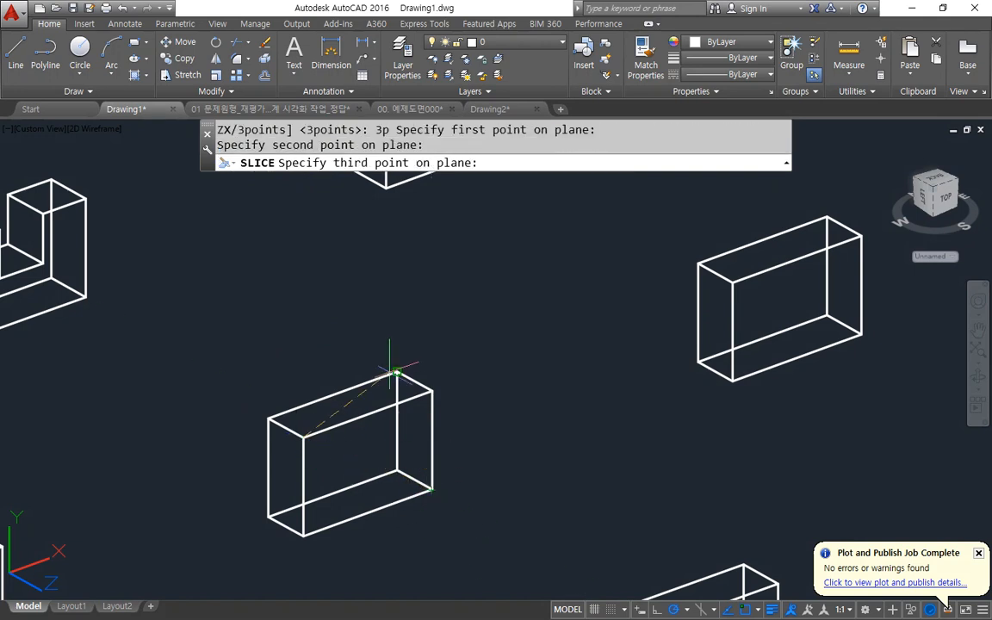
click(392, 372)
mouse_move(396, 371)
mouse_down()
mouse_move(303, 437)
mouse_move(428, 495)
mouse_move(398, 371)
mouse_up()
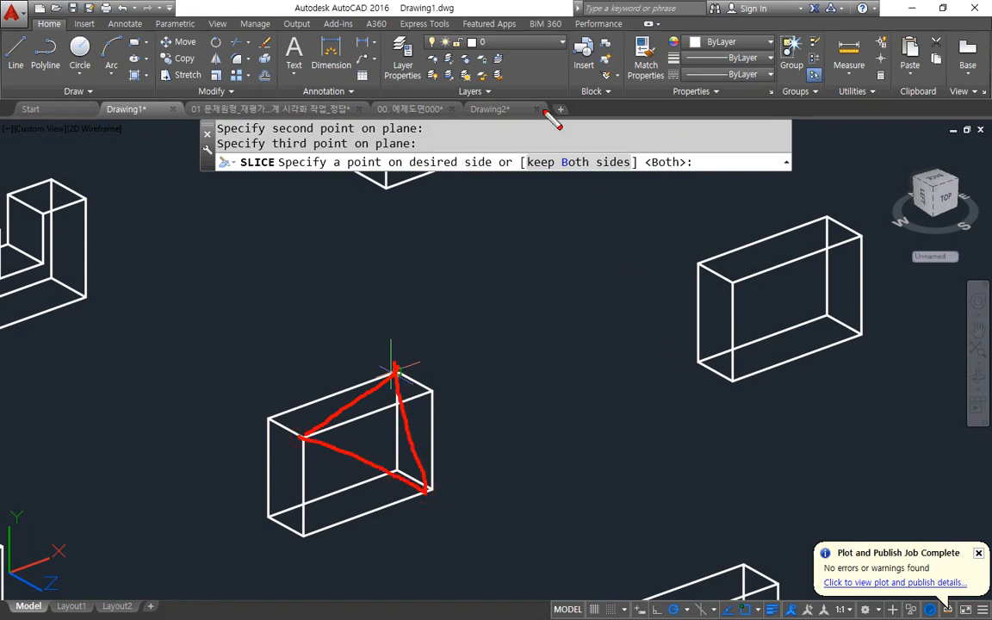
drag(403, 173, 512, 169)
key(Escape)
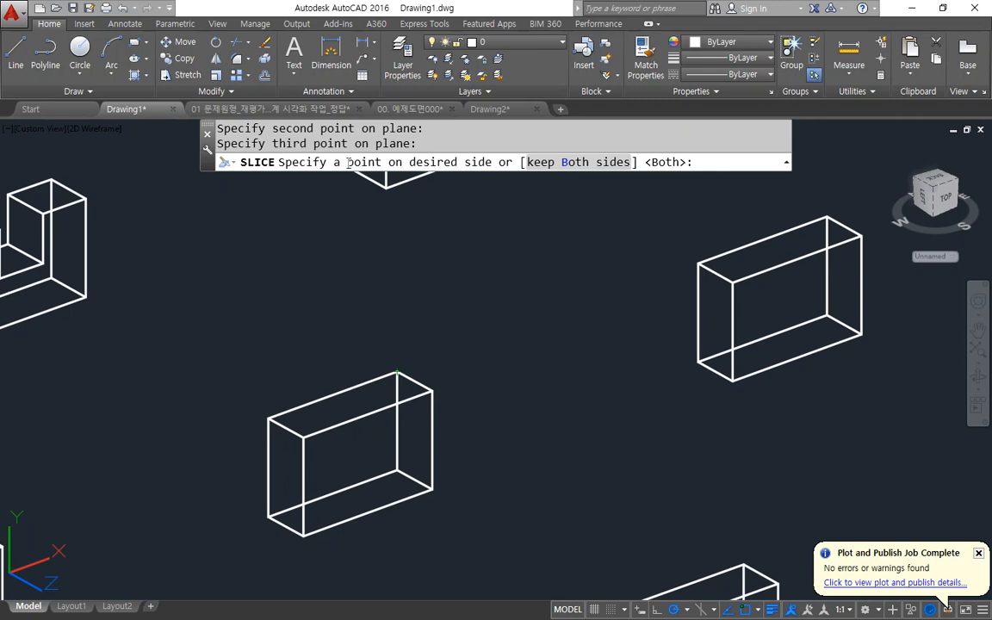
mouse_move(436, 172)
mouse_down()
mouse_move(381, 173)
mouse_move(483, 151)
mouse_move(466, 189)
mouse_up()
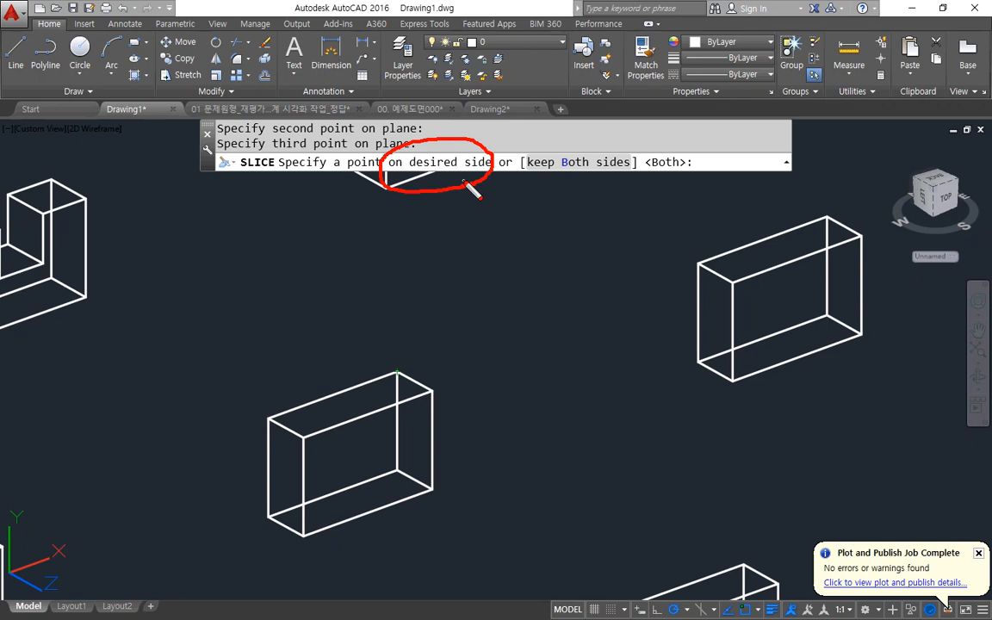
key(Escape)
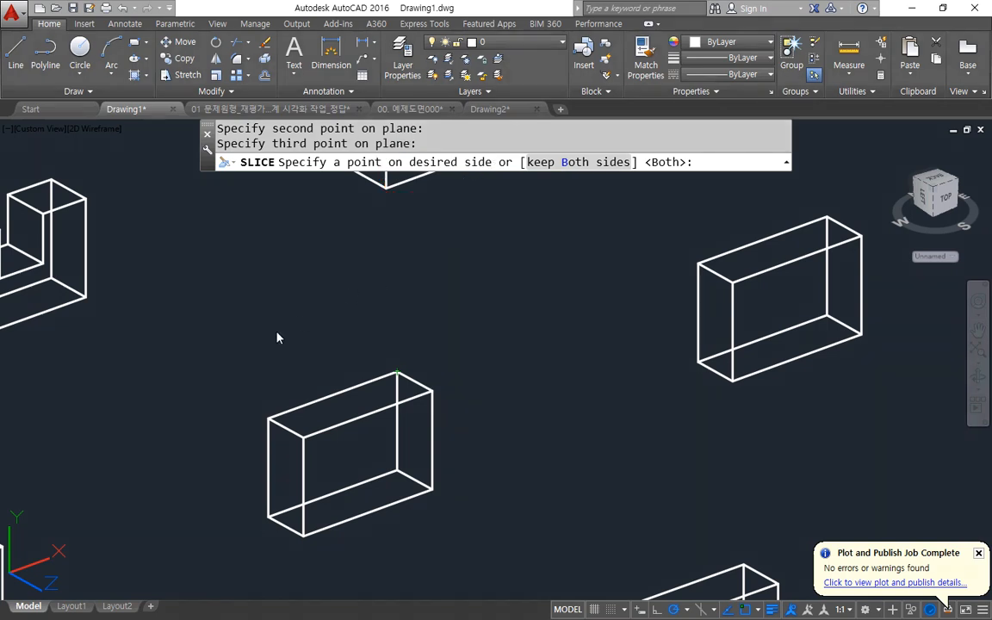
click(257, 401)
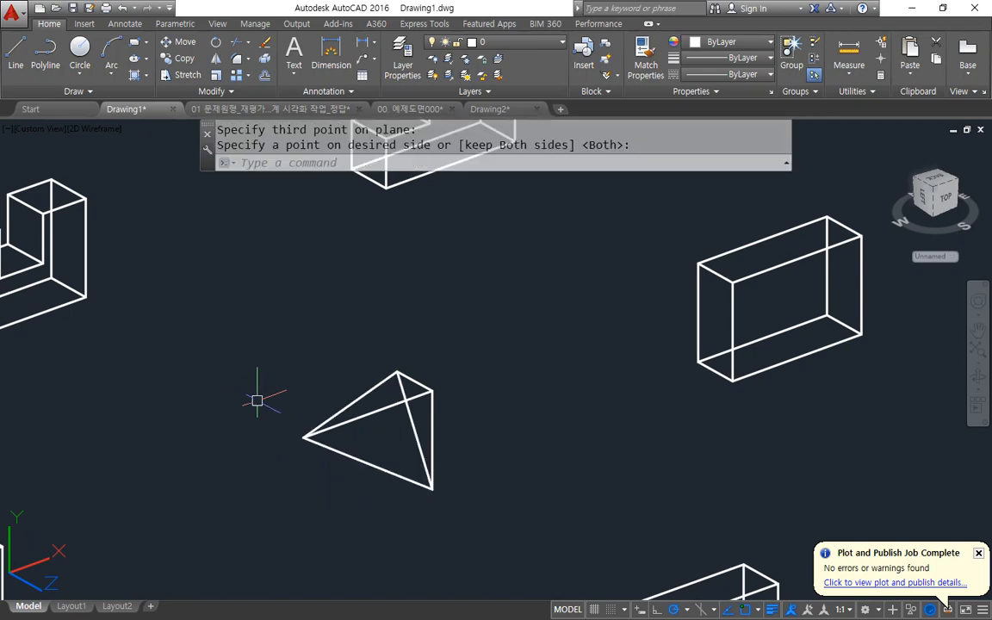
key(ctrl+z)
Slice the box by 3points through its front top-left, front bottom-right and back top-right corners, keeping the back top-left corner's side.
text(sl)
key(Return)
click(359, 416)
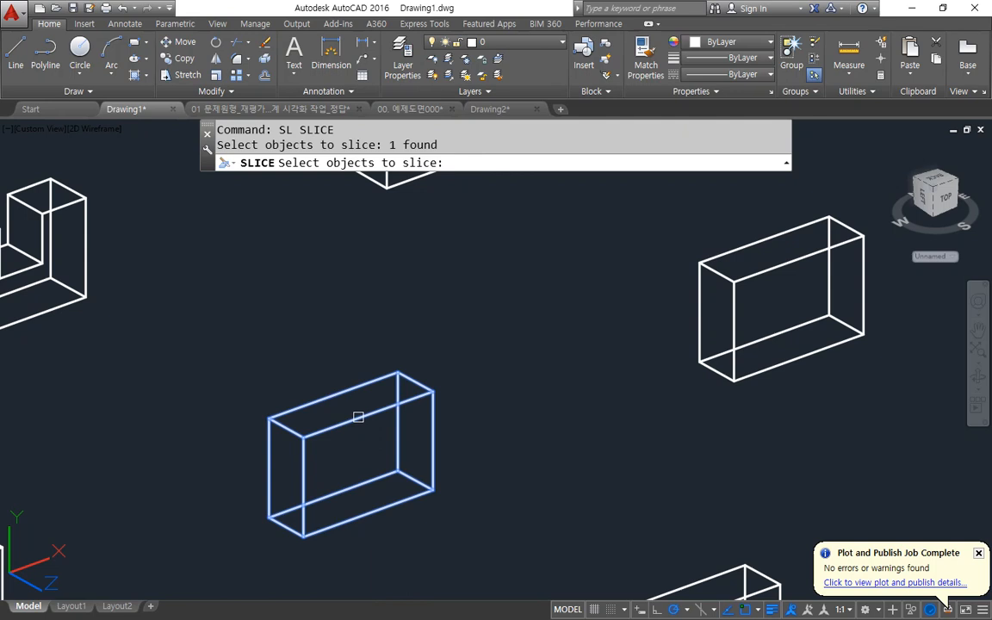
key(Return)
text(3p)
key(Return)
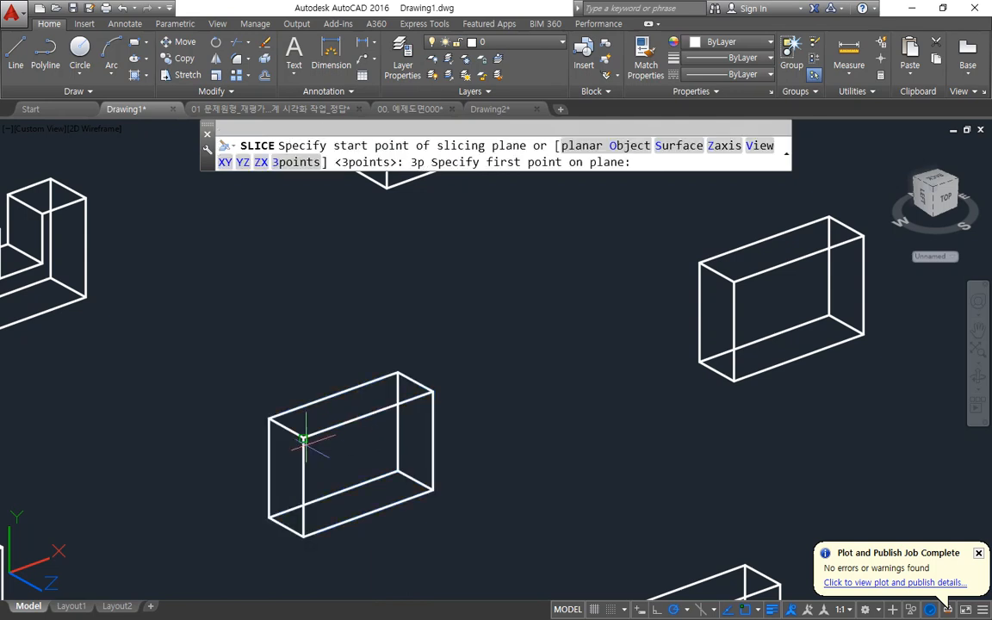
click(304, 440)
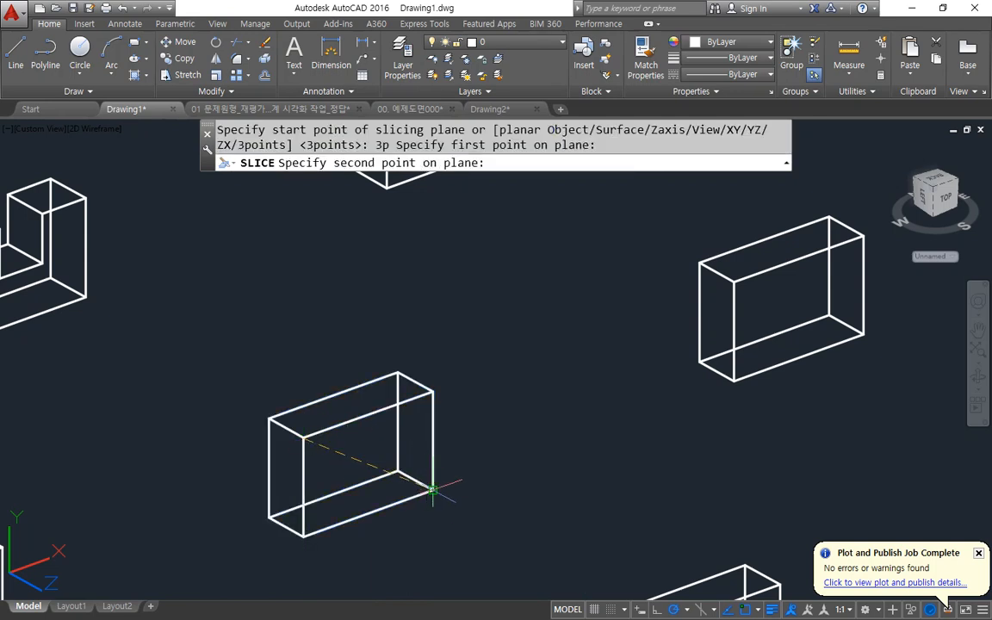
click(431, 489)
click(398, 374)
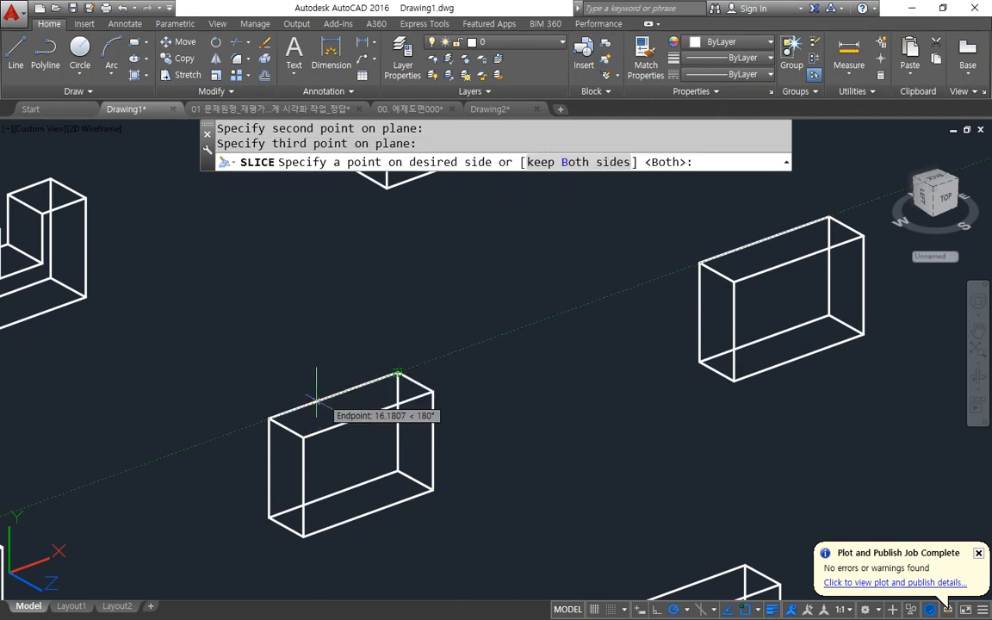
click(269, 418)
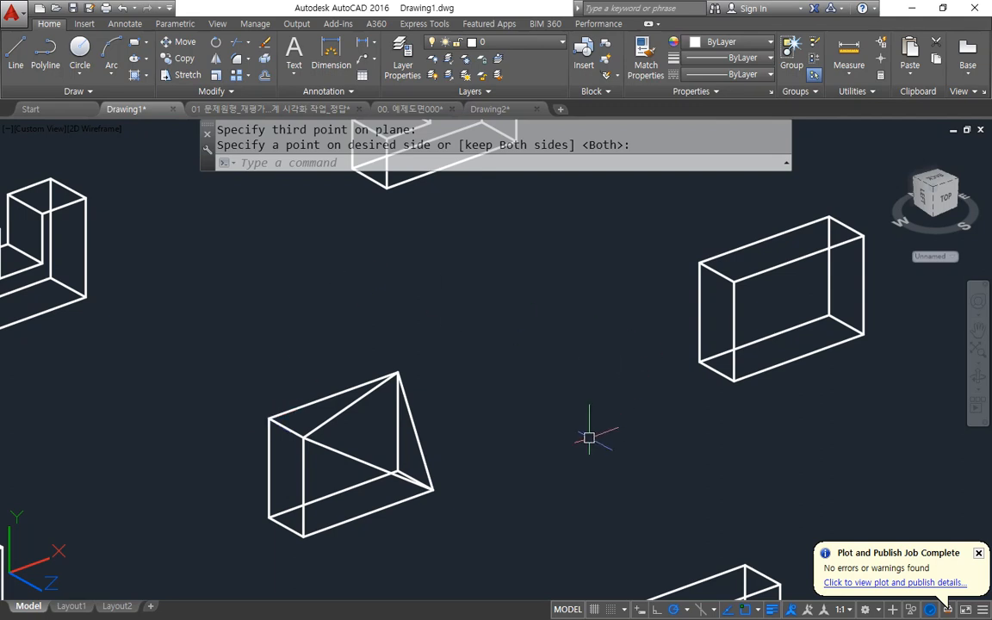
Undo the last slice and reslice the box by 3points through its front top-left, front bottom-right and back top-right corners, keeping both sides.
key(ctrl+z)
text(SL)
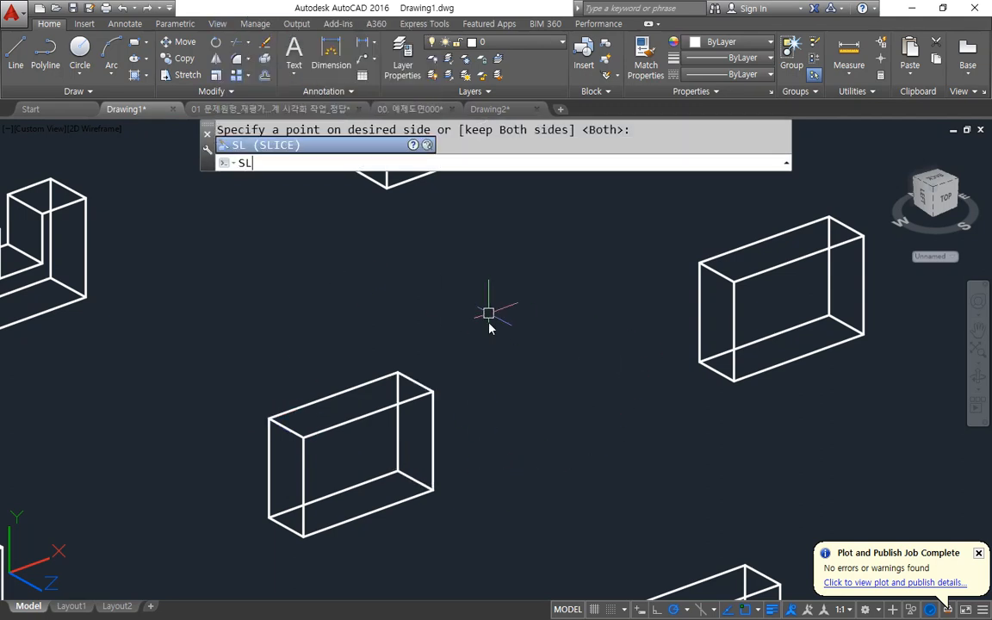
key(Return)
click(418, 396)
key(Return)
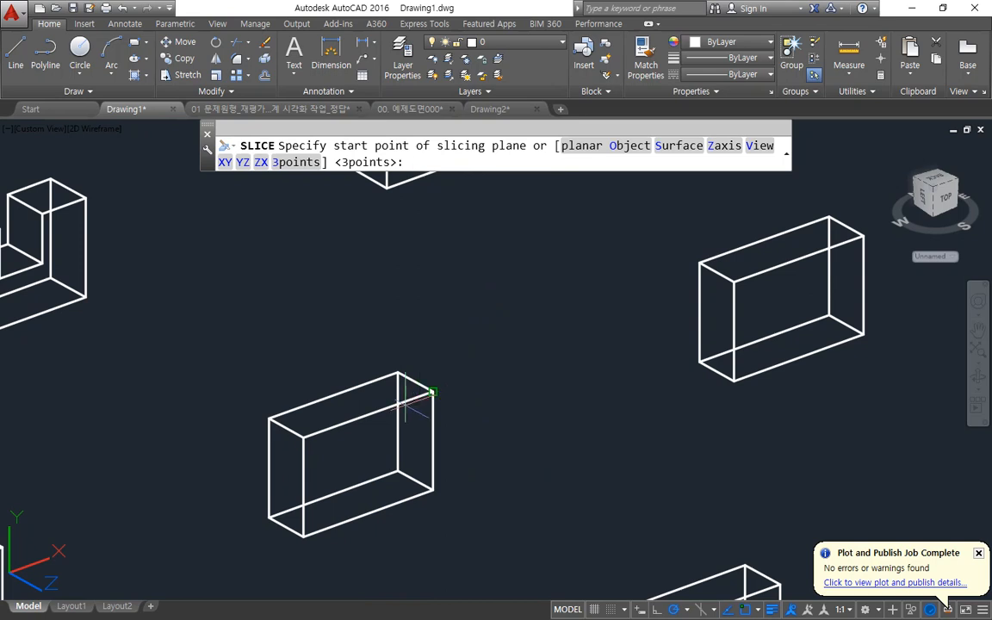
key(Return)
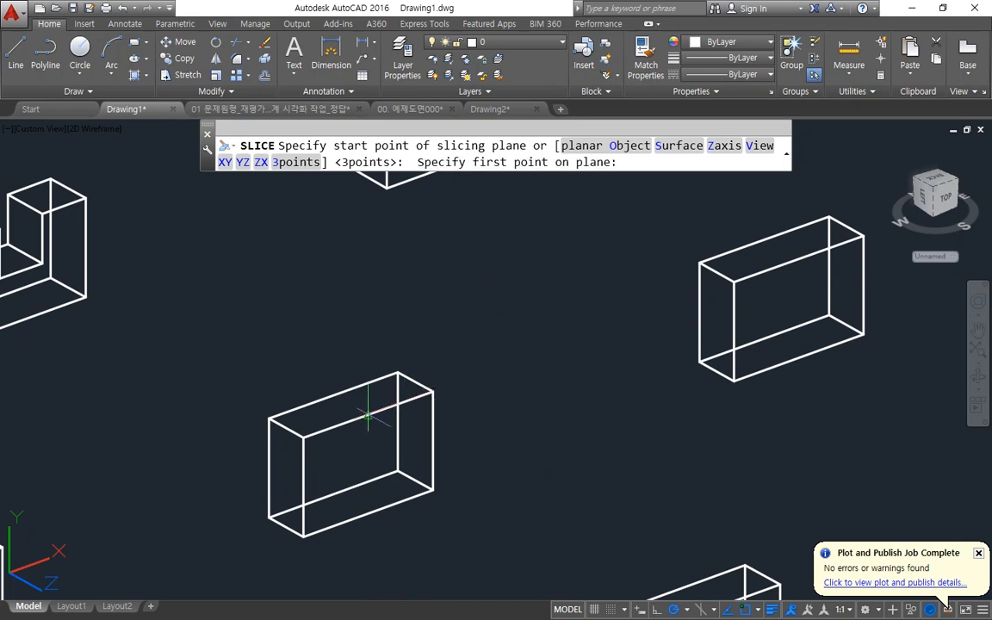
click(304, 438)
click(432, 489)
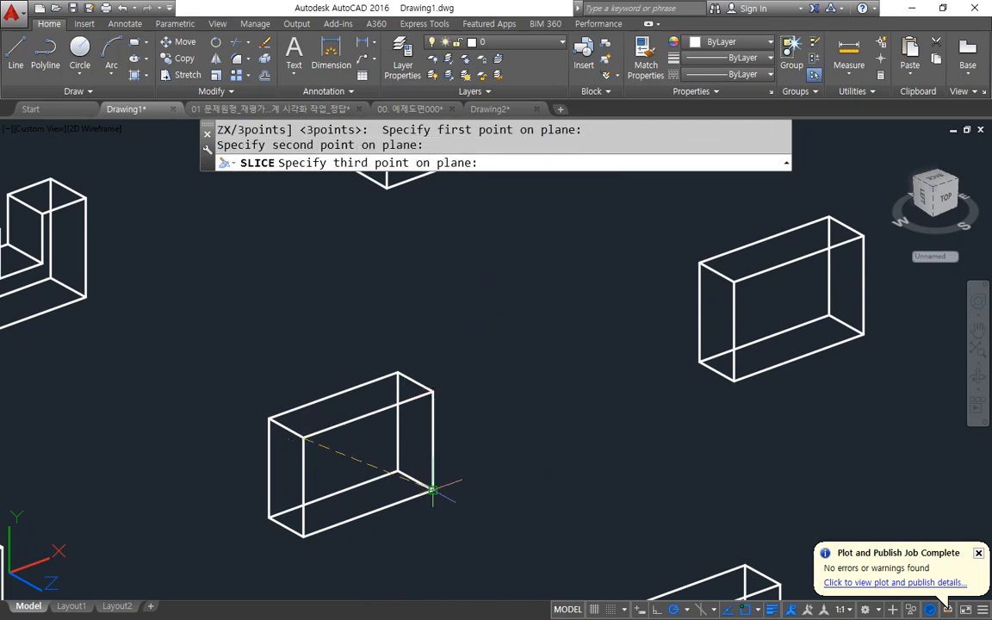
click(397, 373)
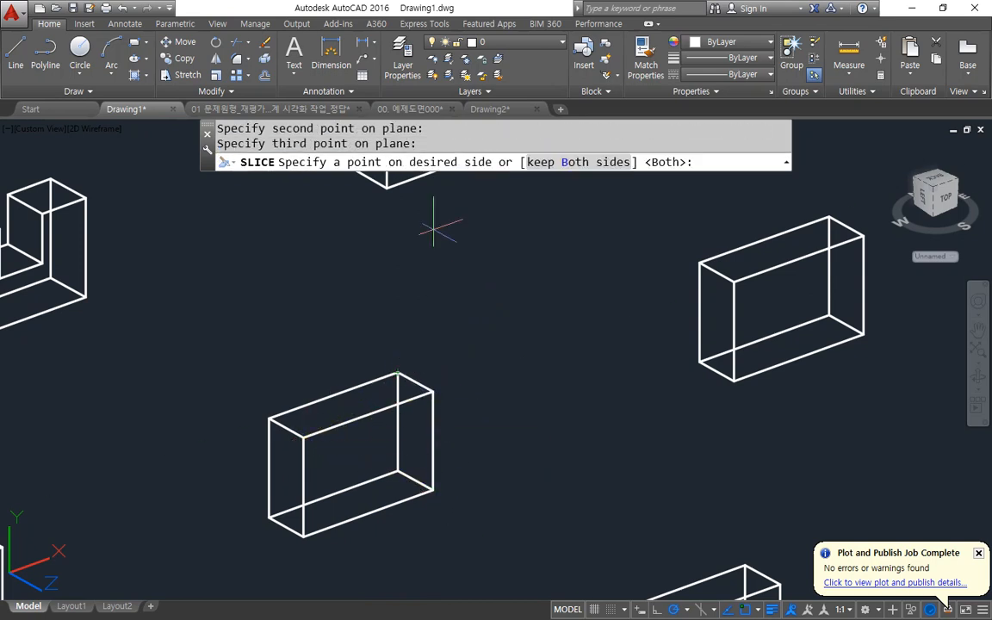
click(578, 163)
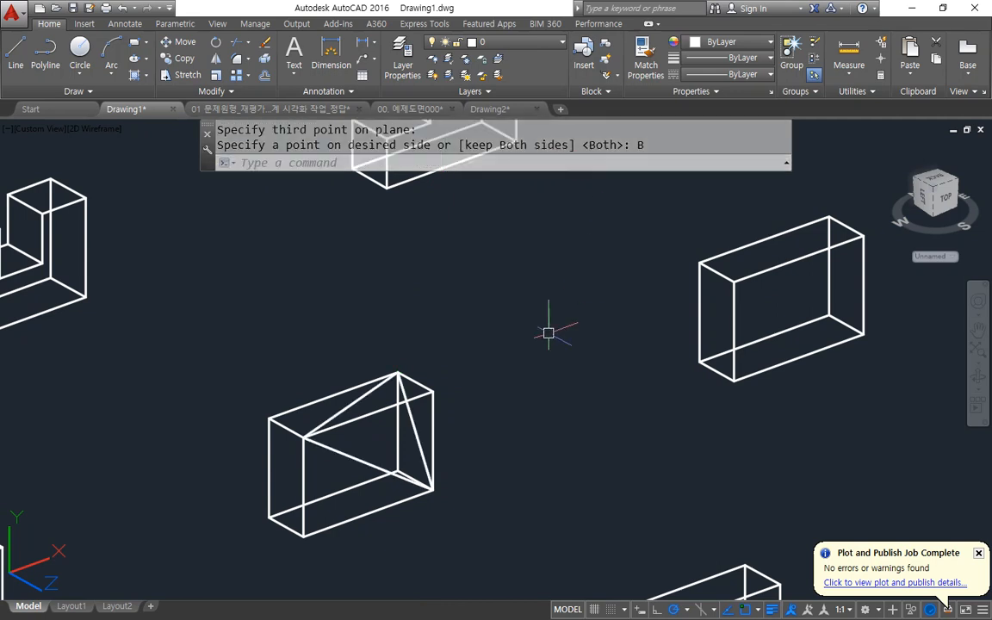
Move the cut-off corner piece out to the right of the sliced box and delete it.
click(441, 418)
text(m)
key(Return)
click(445, 402)
click(567, 399)
click(552, 431)
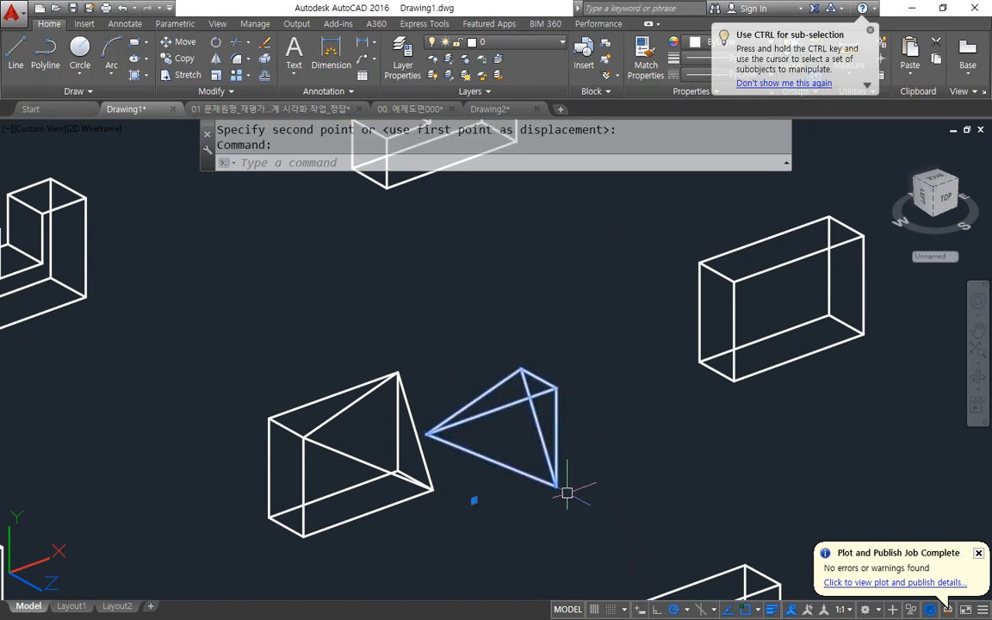
key(Delete)
mouse_move(422, 551)
mouse_down()
mouse_move(388, 276)
mouse_move(217, 583)
mouse_up()
key(Escape)
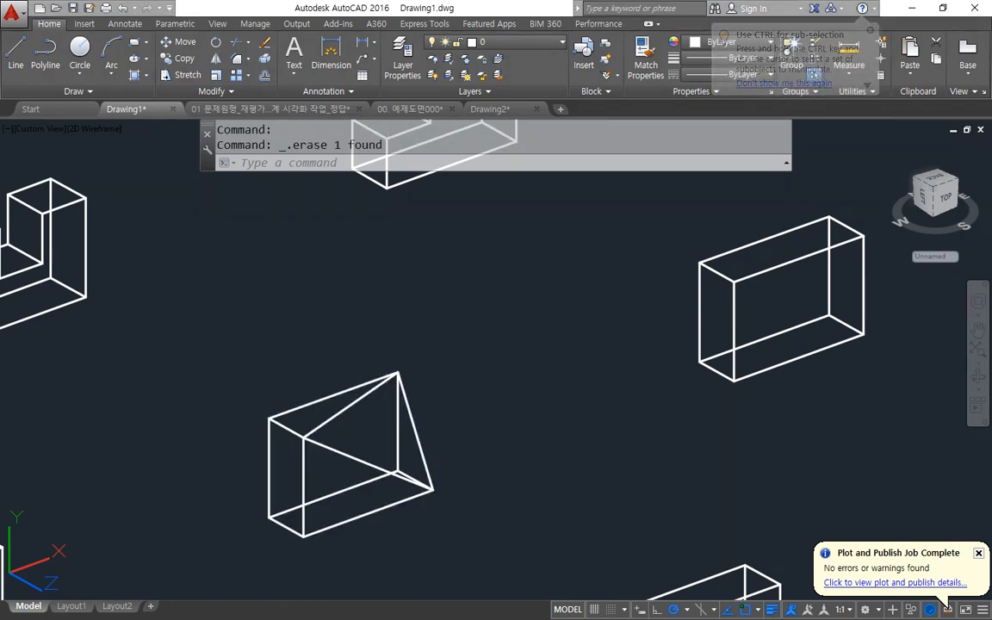
Place the UCS origin at the next uncut box's front bottom-left corner, with X along the bottom edge and Y towards the front top-left corner.
middle_drag(603, 345, 371, 434)
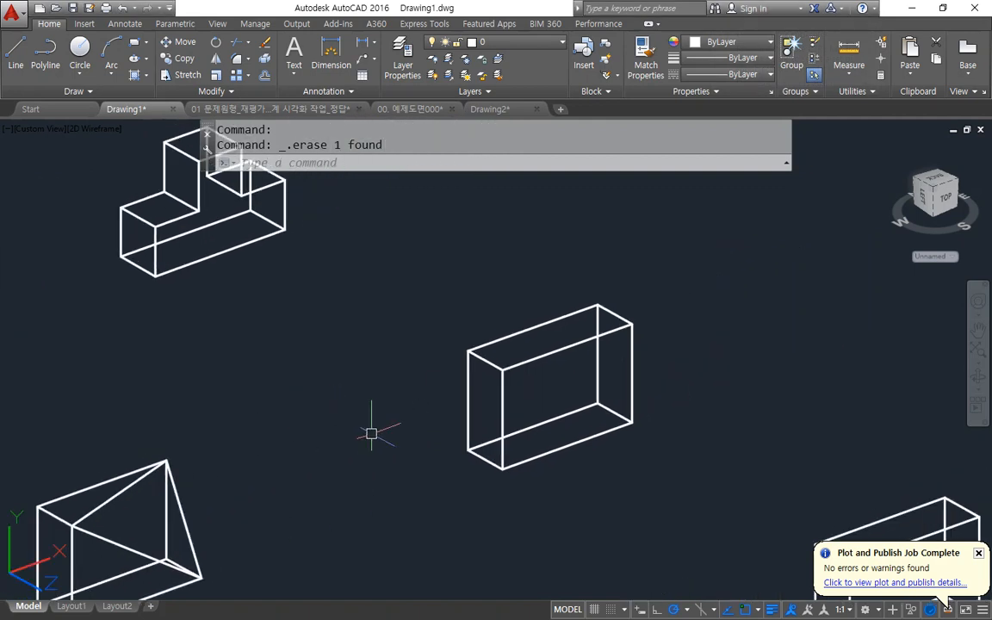
text(Uc)
key(Return)
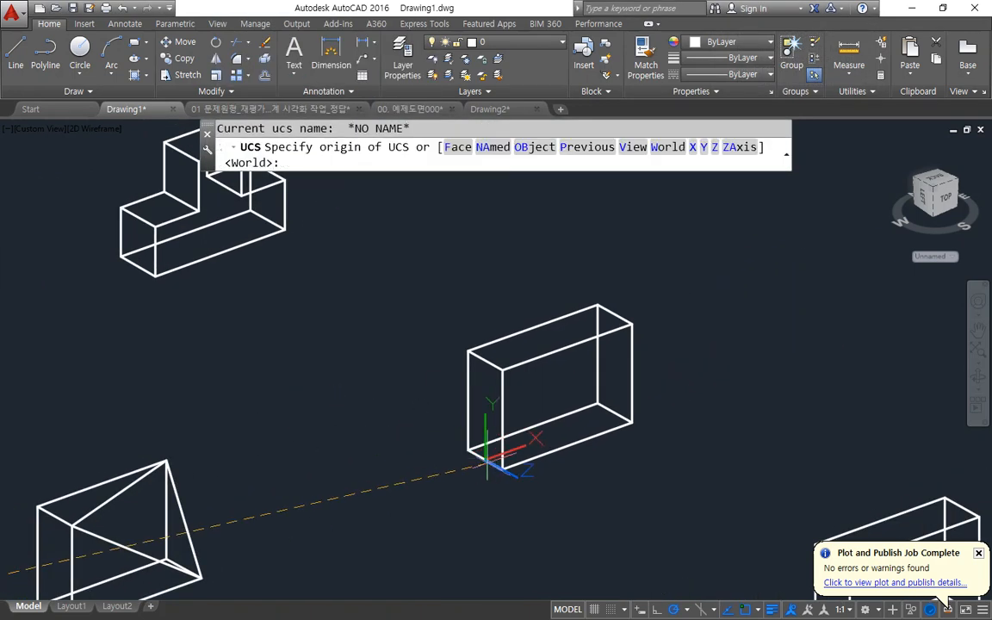
click(502, 468)
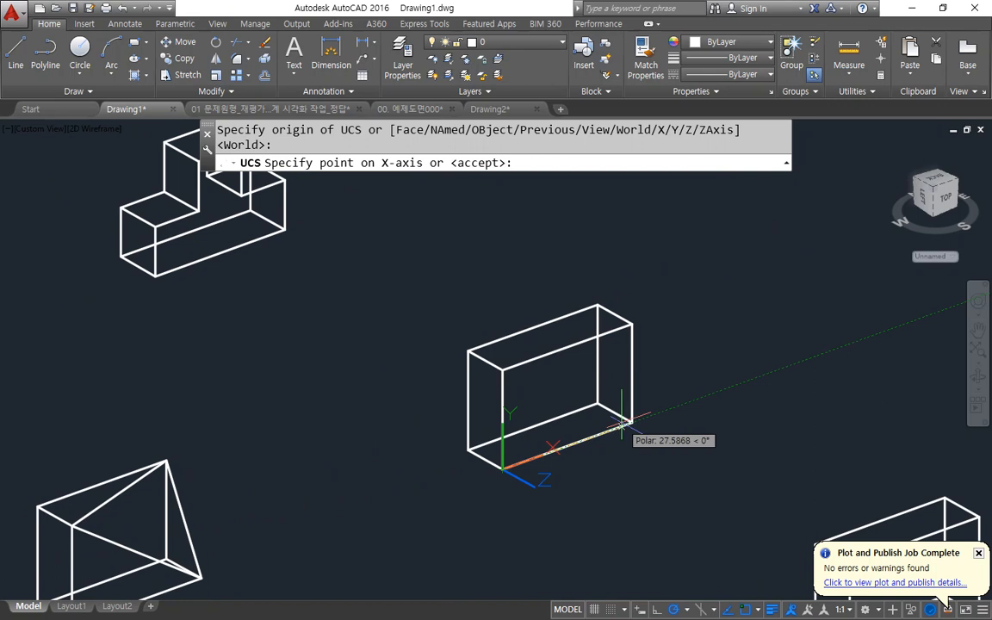
click(552, 398)
click(503, 370)
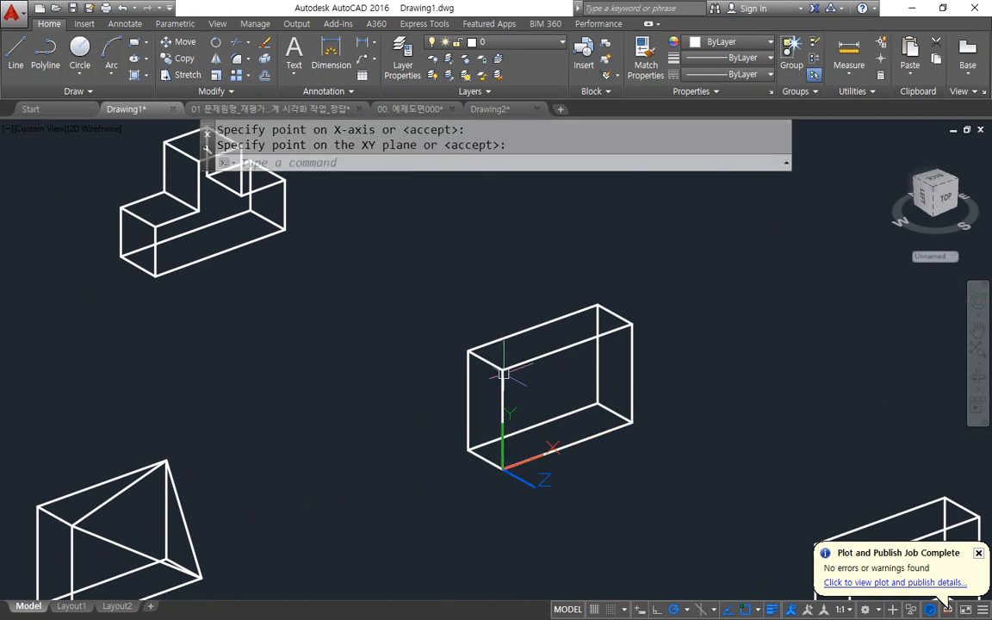
text(rec)
key(Return)
click(503, 370)
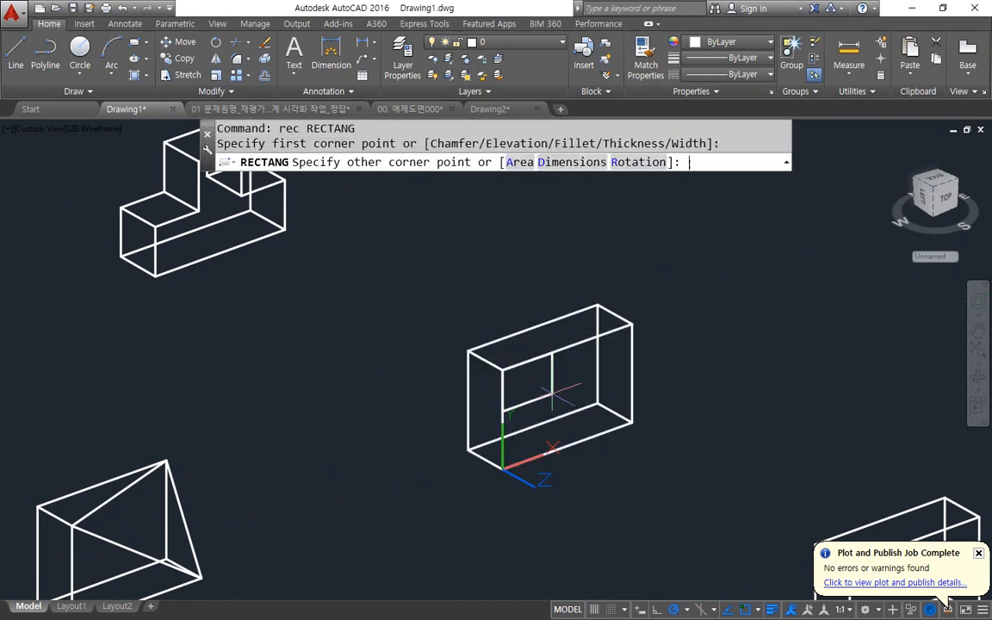
text(@10,10)
key(Return)
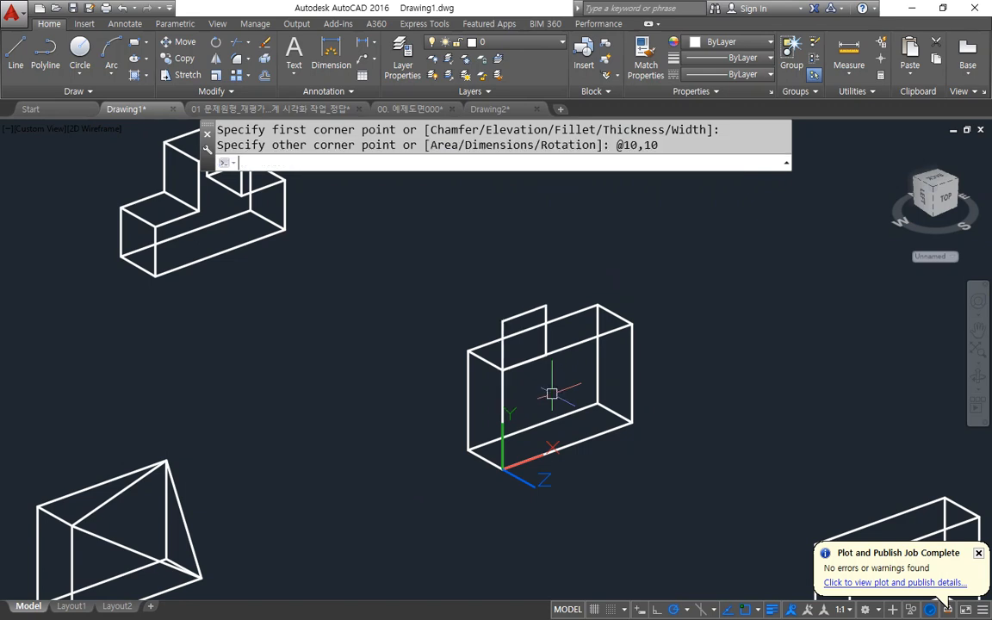
Move the square by its top edge midpoint to the midpoint of the box's front top edge.
scroll(767, 295, up, 2)
text(m)
key(Return)
click(400, 313)
key(Return)
click(391, 322)
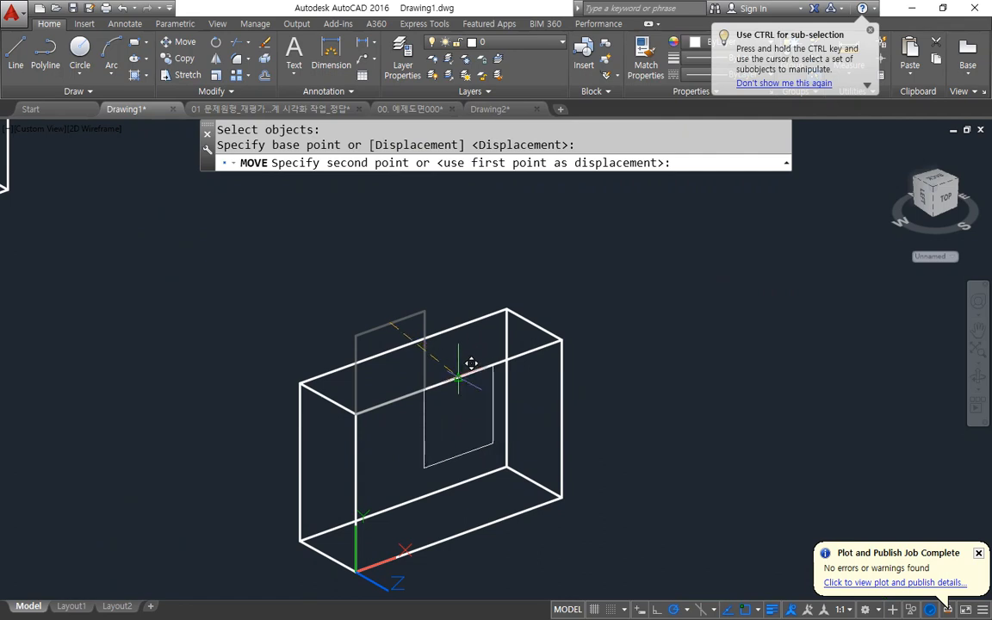
click(471, 362)
Extrude the square backwards into the box with a negative height, to about half the box's depth.
text(ext)
key(Return)
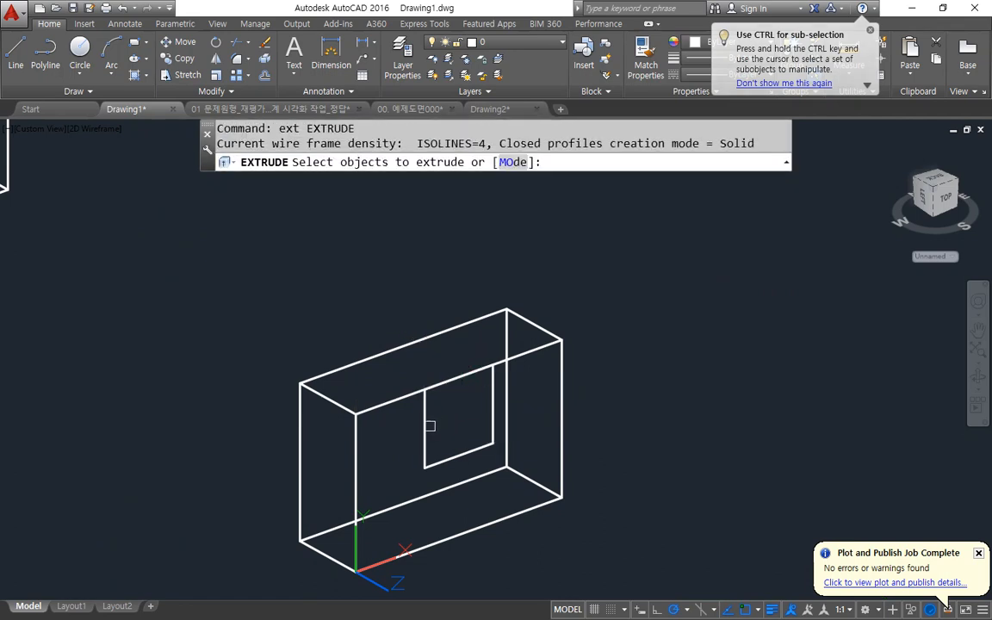
click(426, 422)
key(Return)
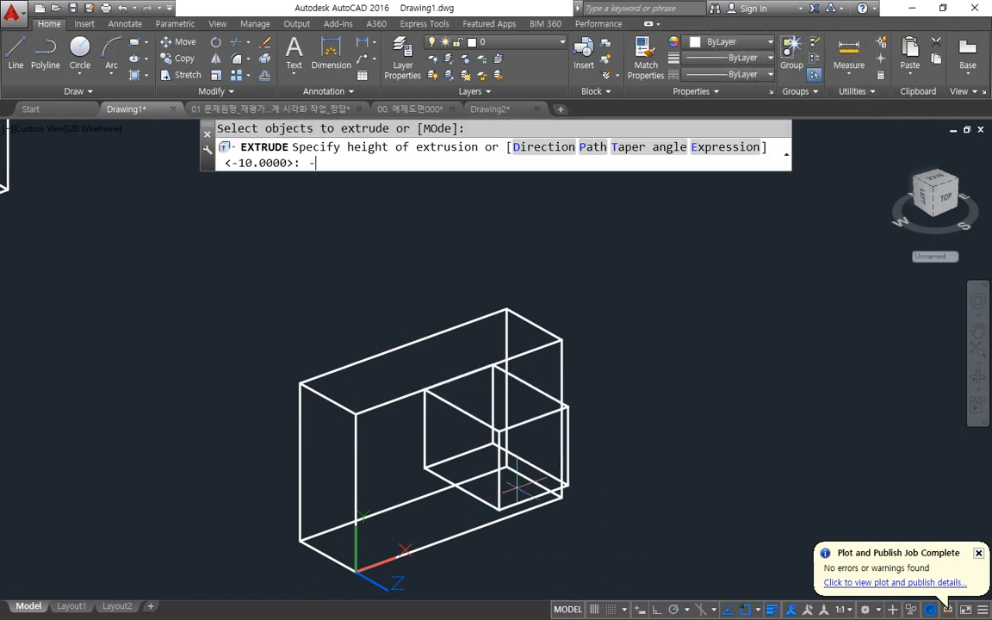
key(Return)
Subtract the extruded square block from the box to cut a pocket into its front face.
text(su)
key(Return)
click(510, 347)
key(Return)
click(483, 358)
key(Return)
scroll(711, 417, down, 5)
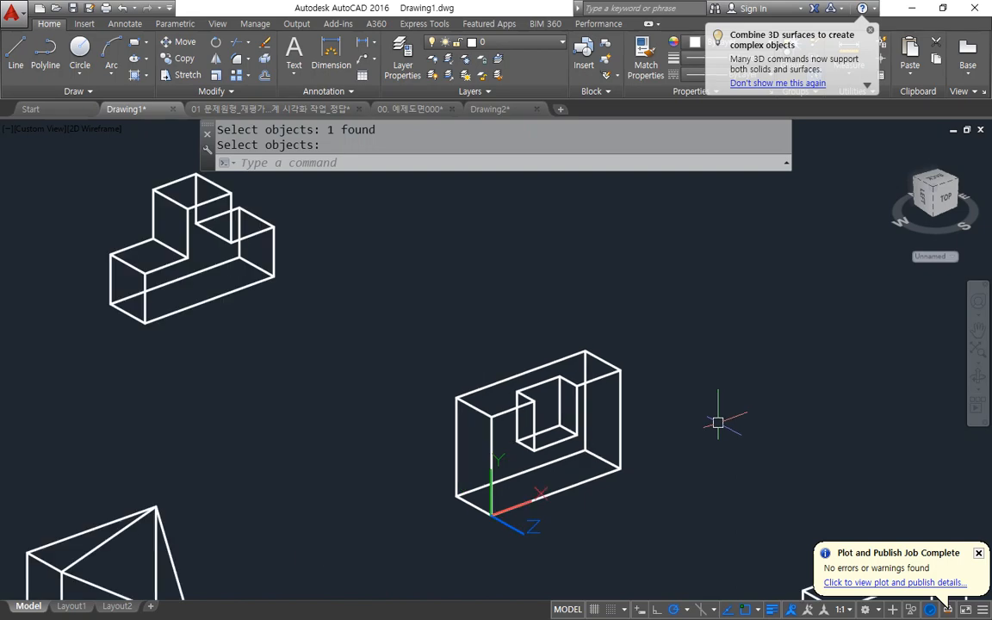
scroll(718, 423, down, 2)
middle_drag(525, 483, 558, 392)
scroll(559, 390, up, 2)
scroll(560, 391, down, 2)
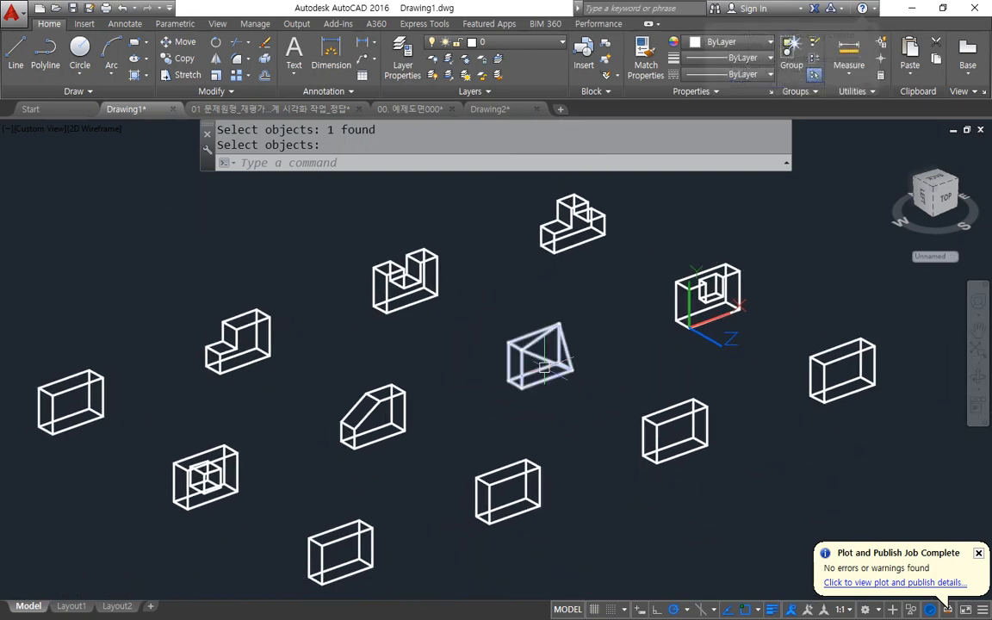
Switch to the Notepad notes, add a "SHAdemode" line with its letters SHA highlighted briefly, and return to AutoCAD.
key(alt+Tab)
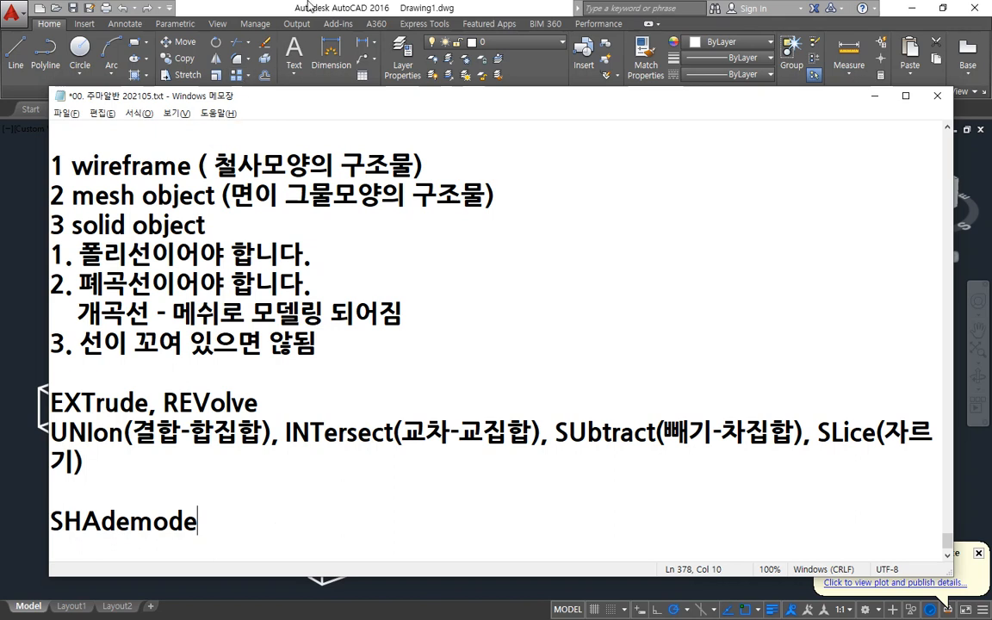
drag(97, 526, 38, 520)
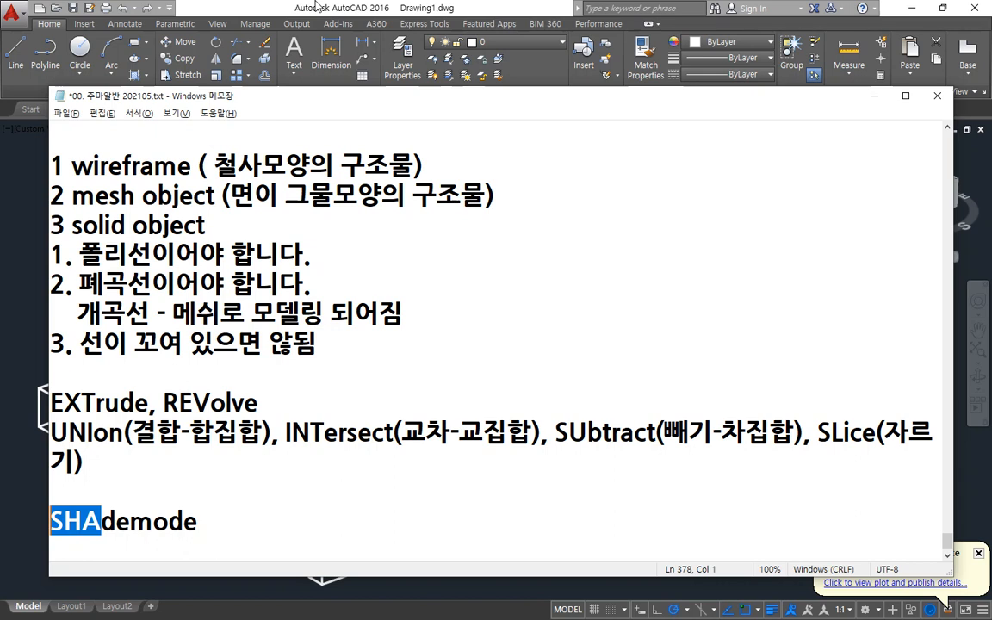
click(290, 502)
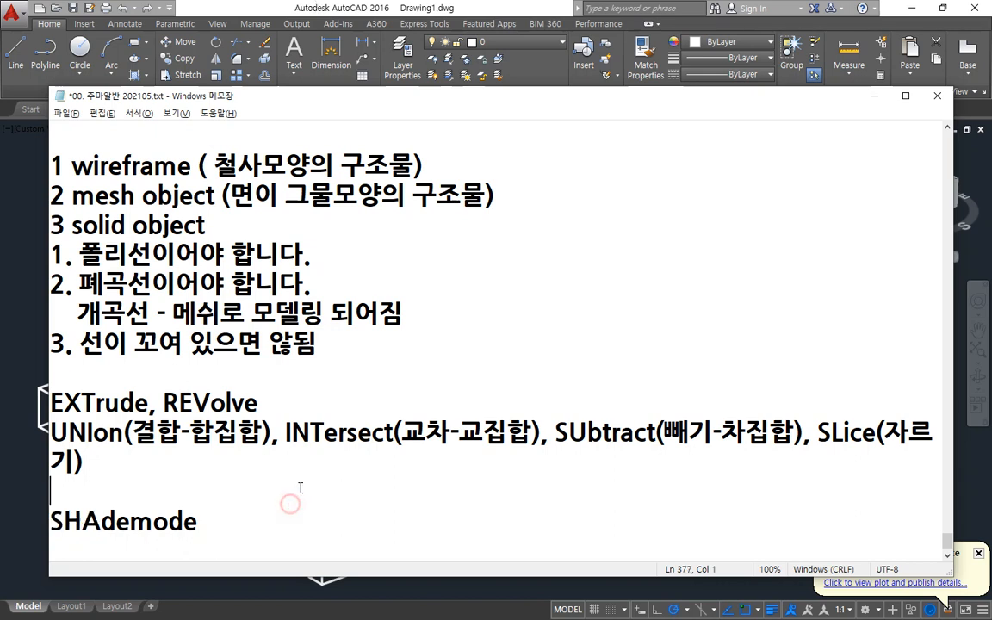
click(361, 5)
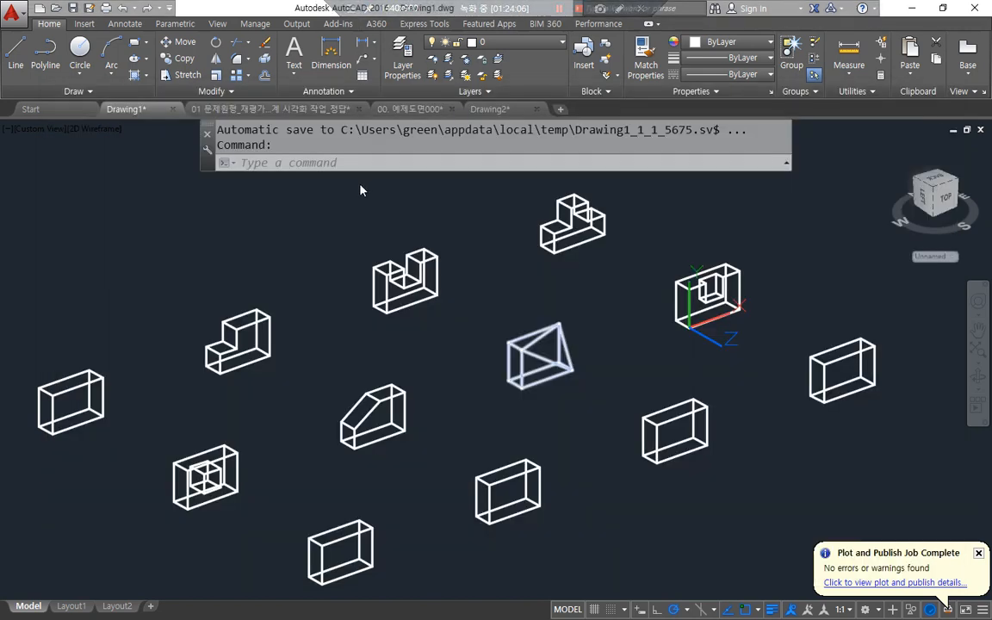
Set SHADEMODE to Hidden and view the U-shaped solid up close.
click(344, 158)
text(sha)
key(Return)
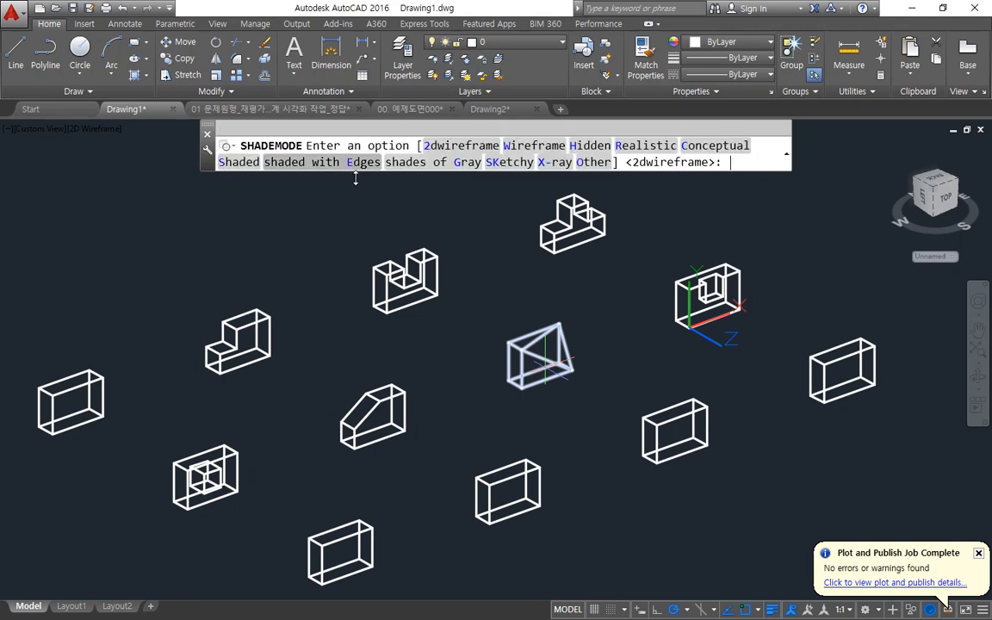
click(582, 149)
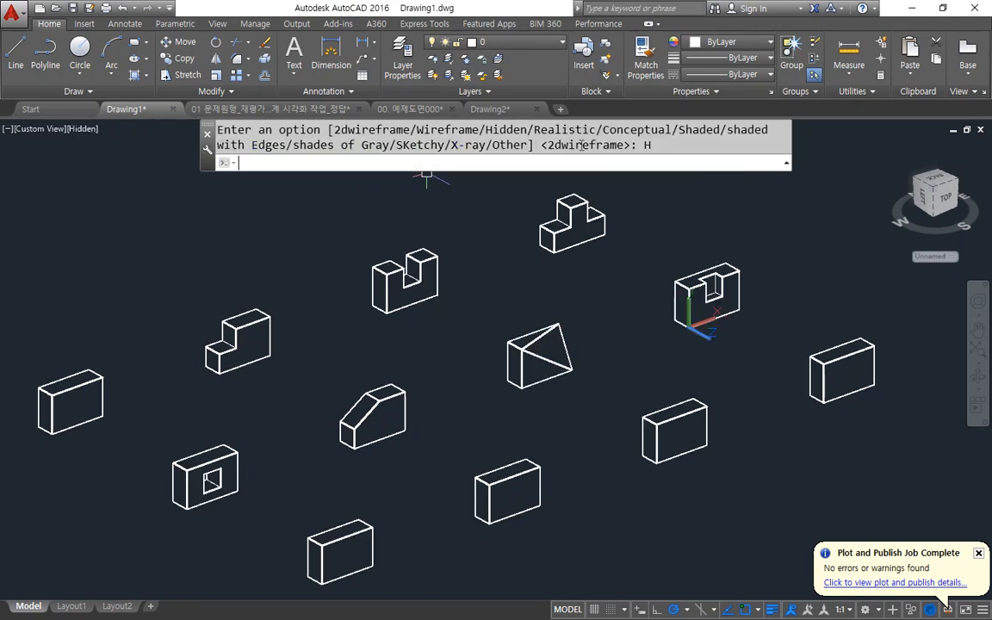
scroll(379, 291, up, 5)
middle_drag(448, 331, 376, 389)
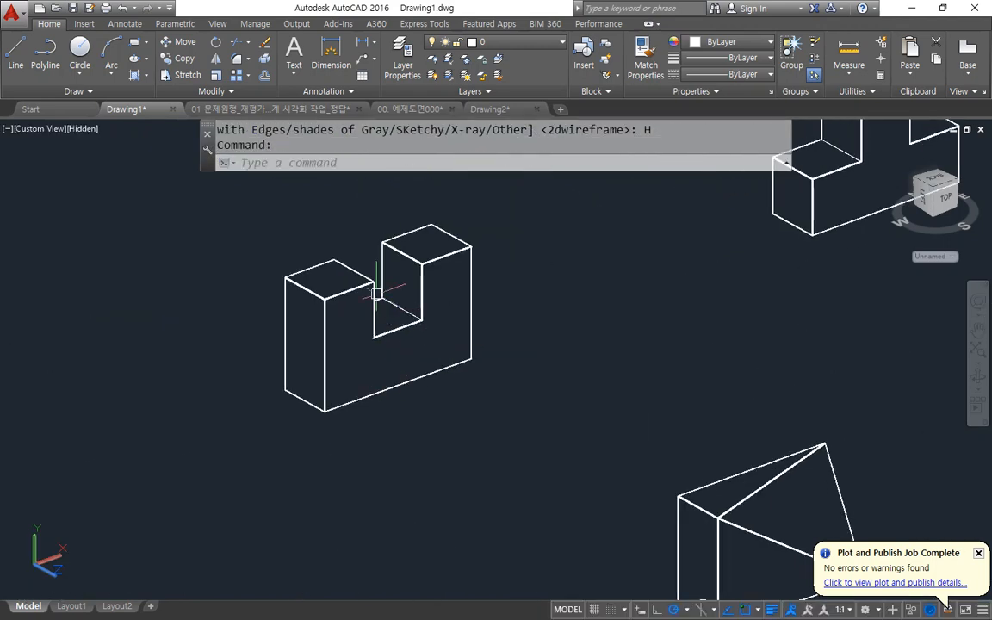
Show the solids in the Realistic shade mode and in the Conceptual shade mode.
key(Return)
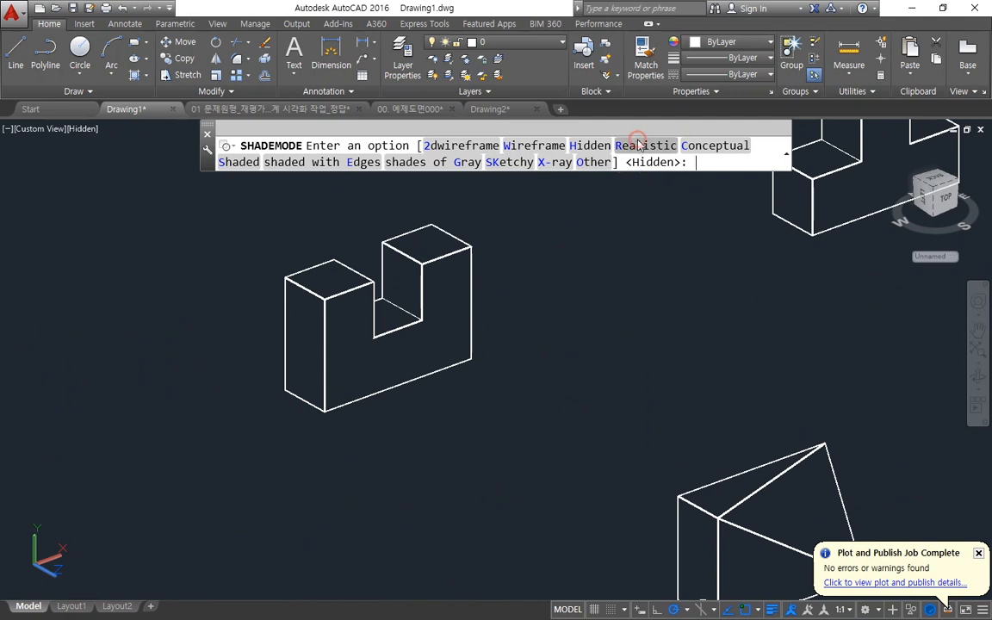
click(644, 146)
key(Return)
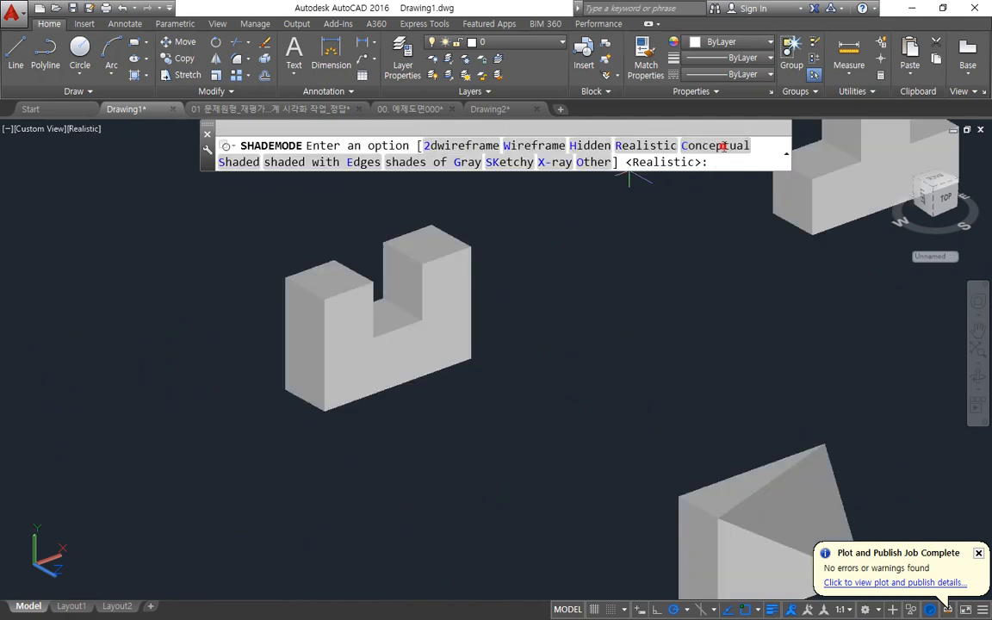
click(716, 146)
Show the solids in the shaded with Edges mode and in the shades of Gray mode.
key(Return)
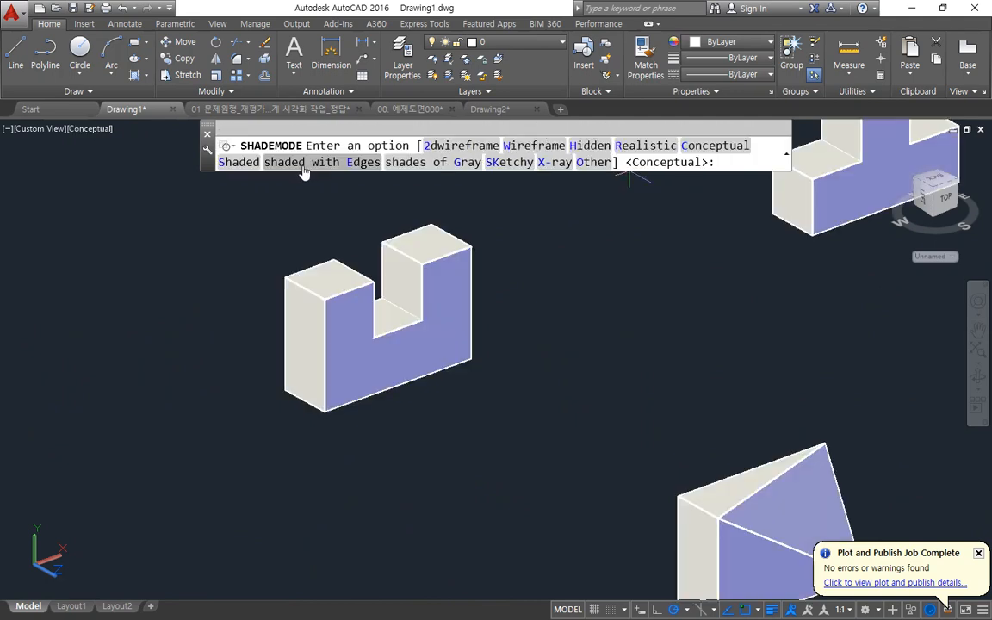
click(303, 163)
key(Return)
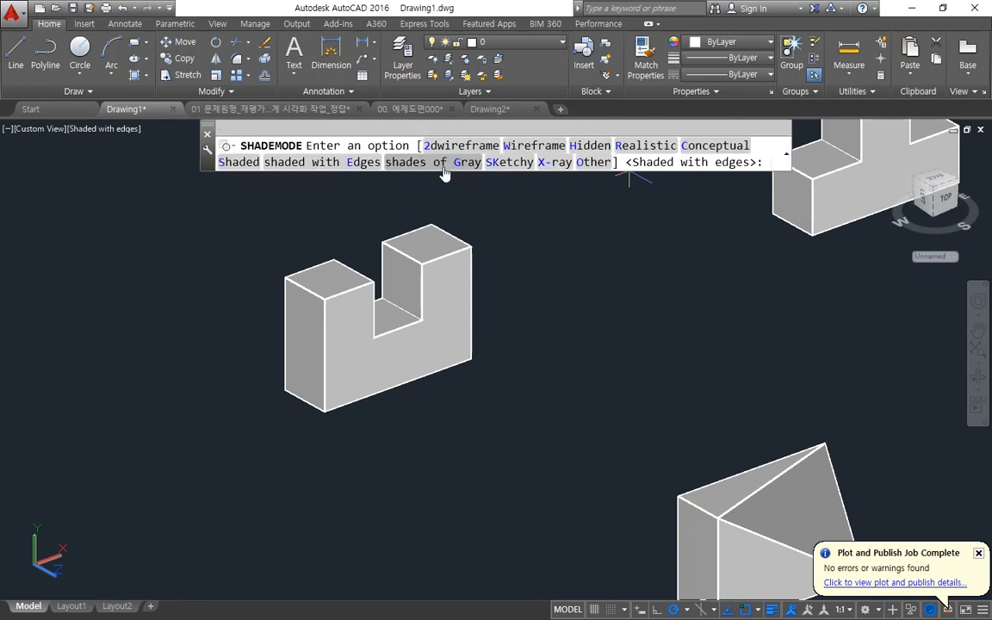
click(445, 164)
Try the SKetchy shade mode, switch to X-ray, and inspect the see-through U-shaped solid.
key(Return)
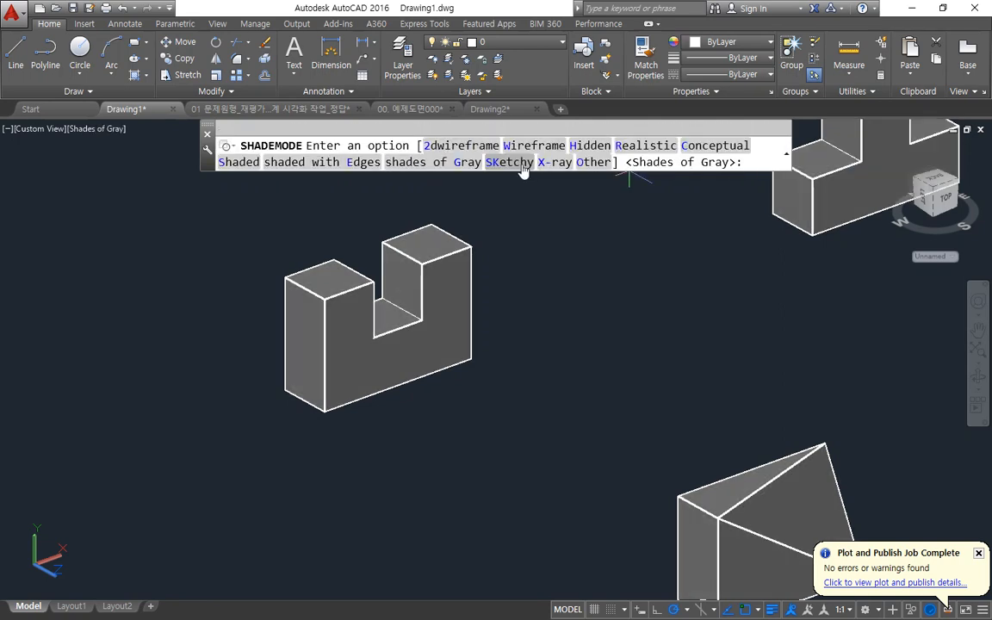
click(520, 162)
key(Return)
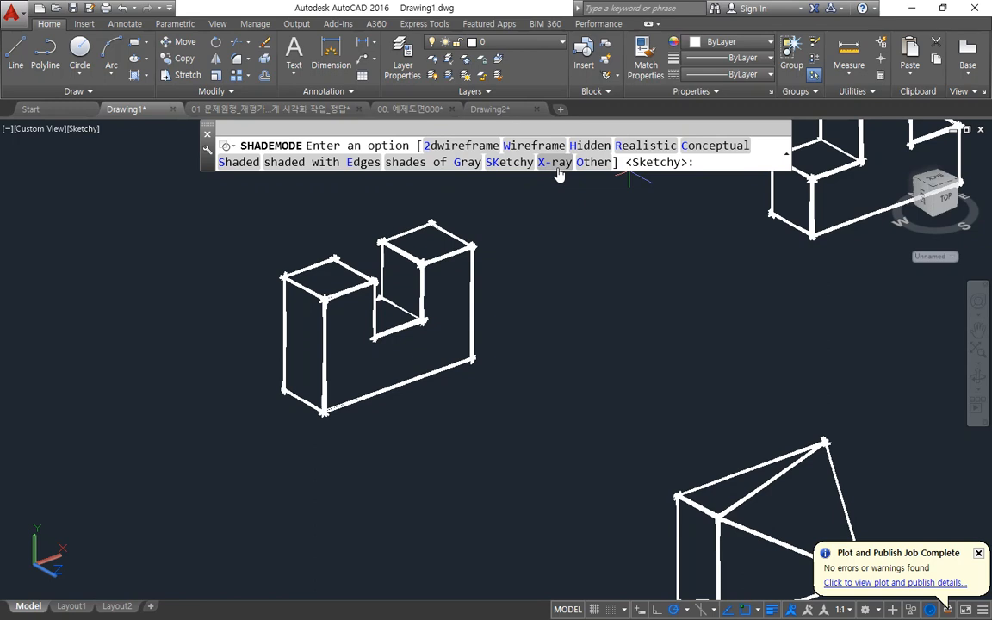
click(556, 164)
scroll(472, 339, up, 2)
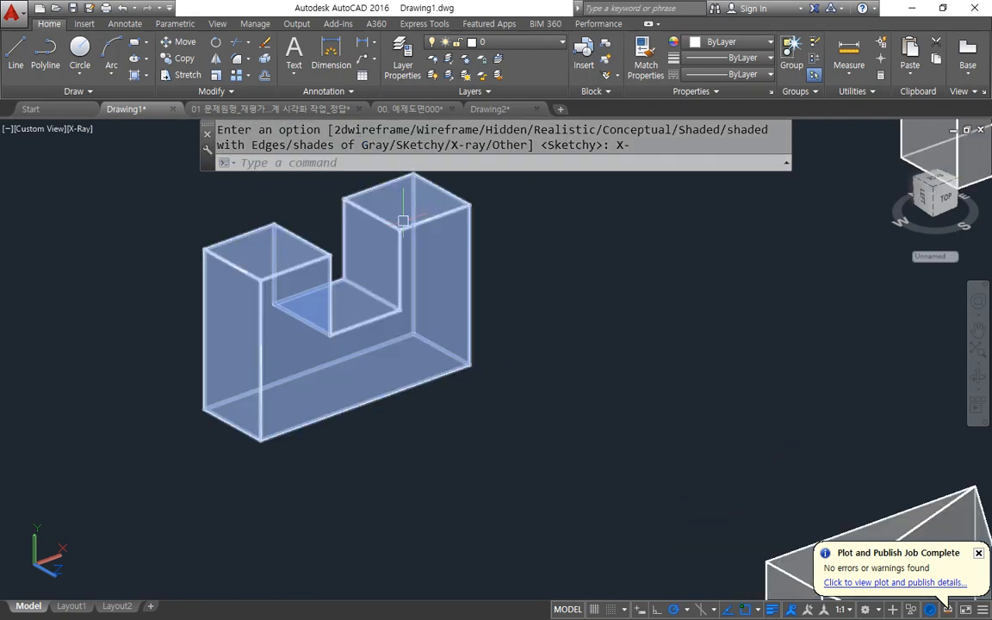
scroll(637, 276, down, 4)
scroll(638, 277, up, 2)
Set SHADEMODE to Conceptual and view the U-shaped solid up close.
key(Return)
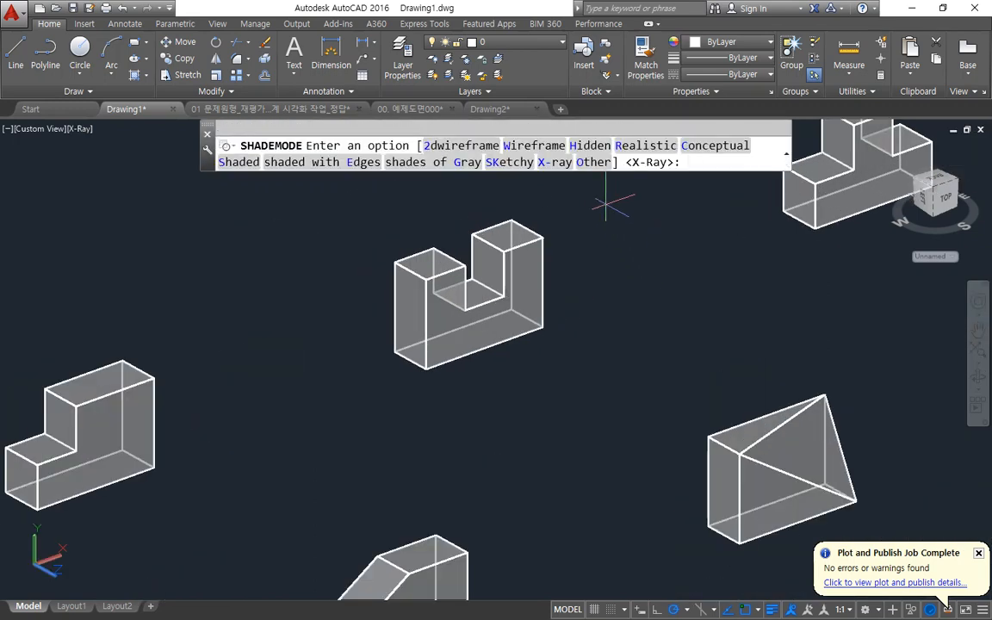
text(c)
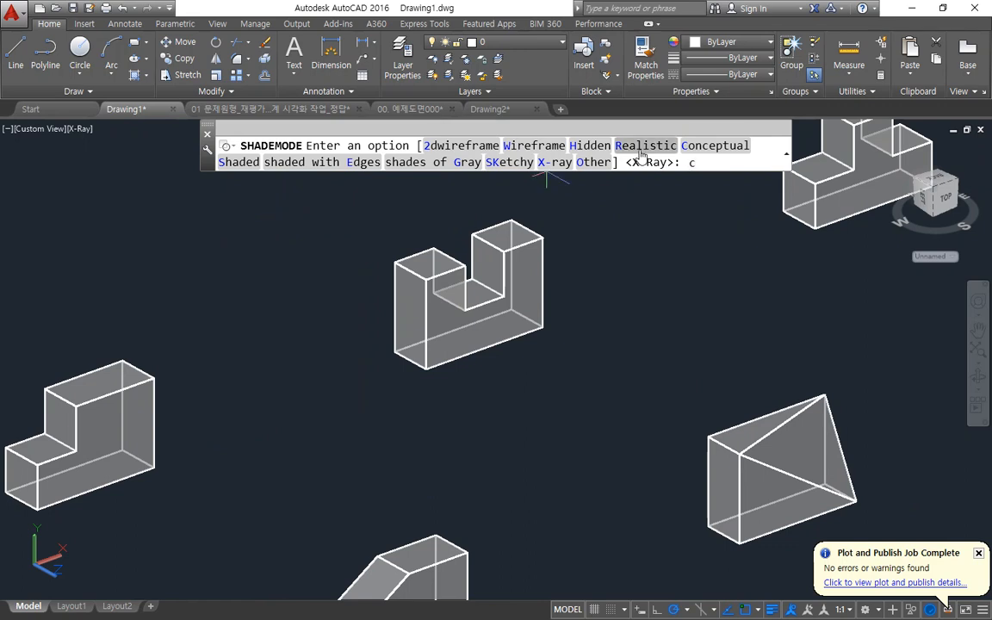
key(Return)
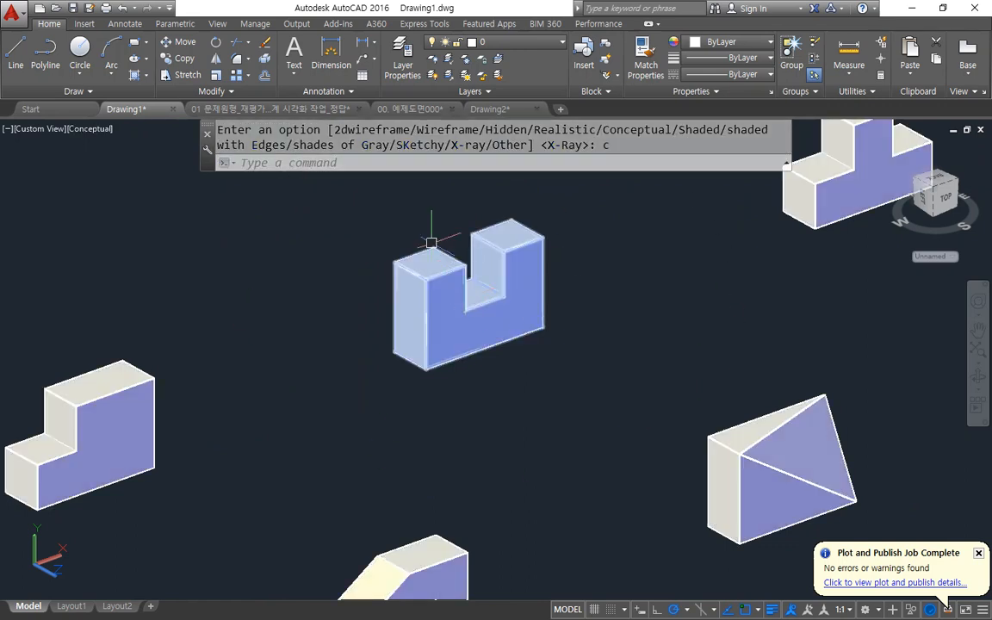
scroll(444, 261, up, 5)
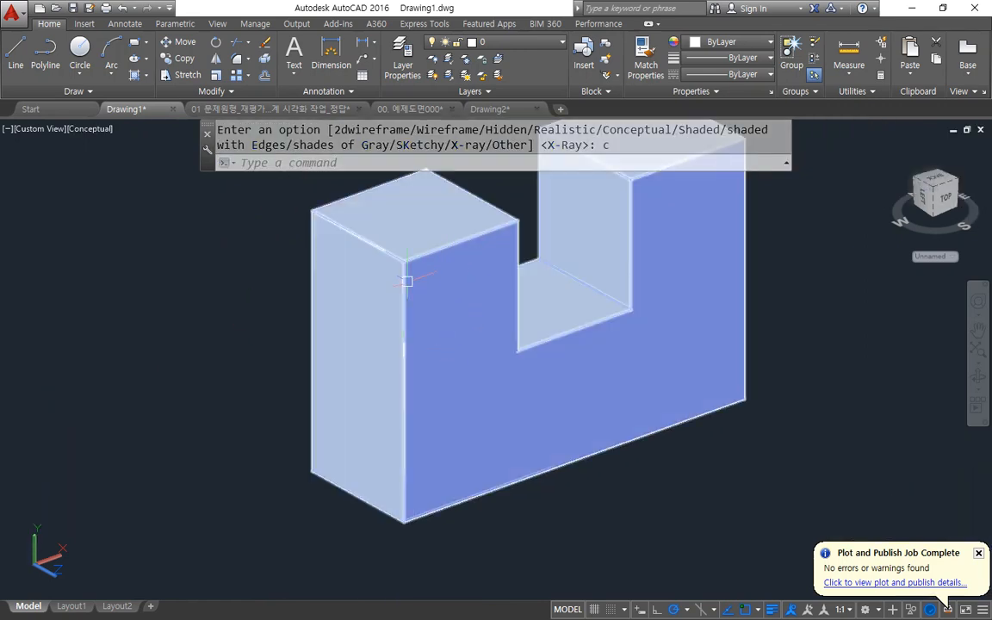
scroll(730, 293, down, 2)
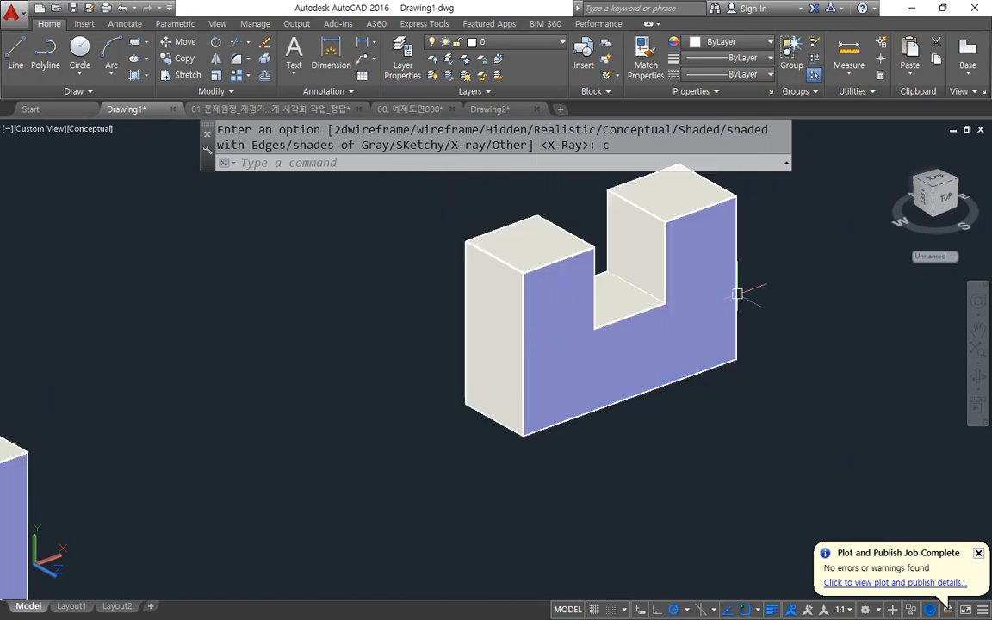
Switch SHADEMODE to shades of Gray and look over the other cut solids.
key(Return)
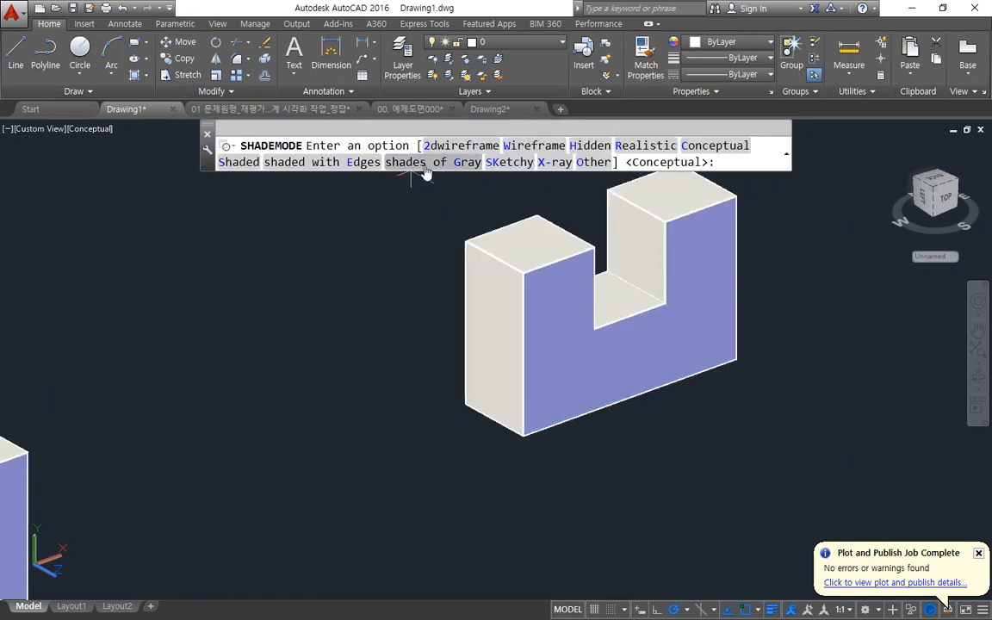
text(G)
key(Return)
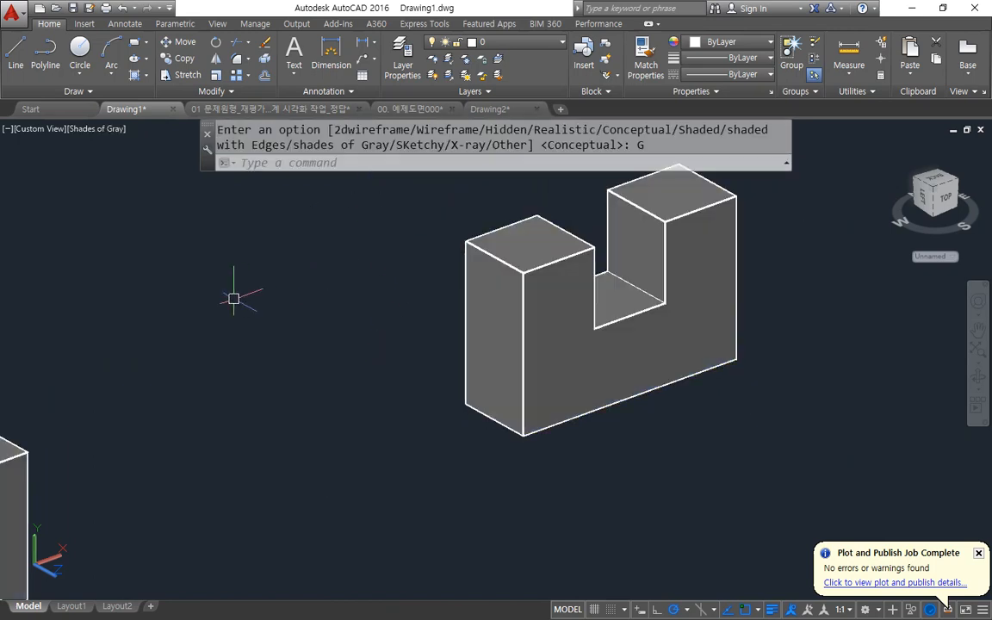
scroll(205, 282, down, 5)
middle_drag(166, 350, 402, 222)
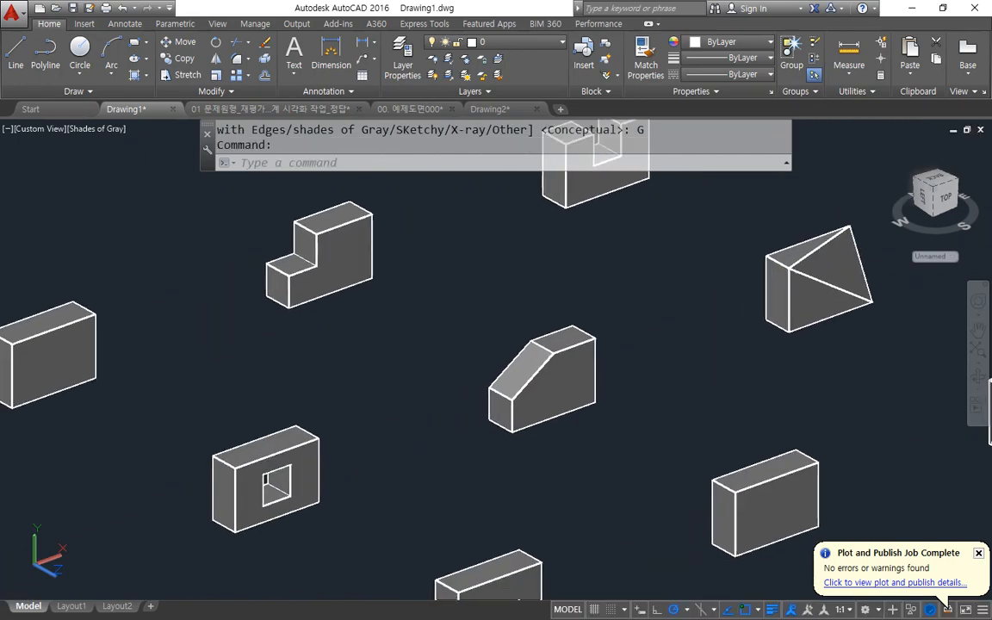
Return the display of the solids to the 2dwireframe shade mode.
middle_drag(342, 401, 251, 309)
text(sh)
key(Return)
text(2)
key(Return)
scroll(304, 447, down, 2)
scroll(303, 450, up, 2)
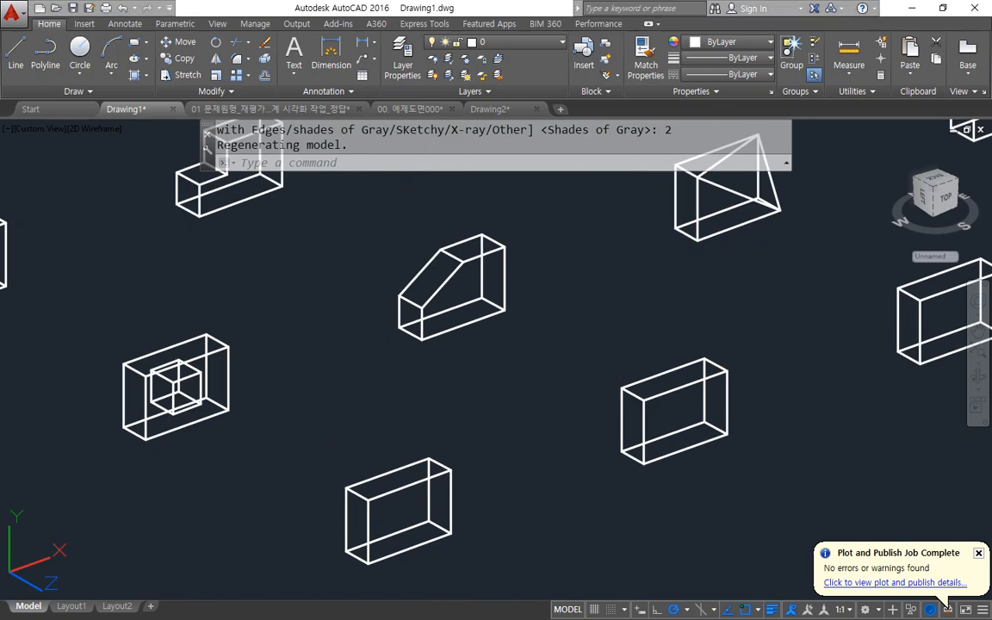
Draw a 10x10 rectangle from the lower near corner of the next uncut box's front face.
scroll(423, 530, up, 2)
middle_drag(427, 527, 385, 442)
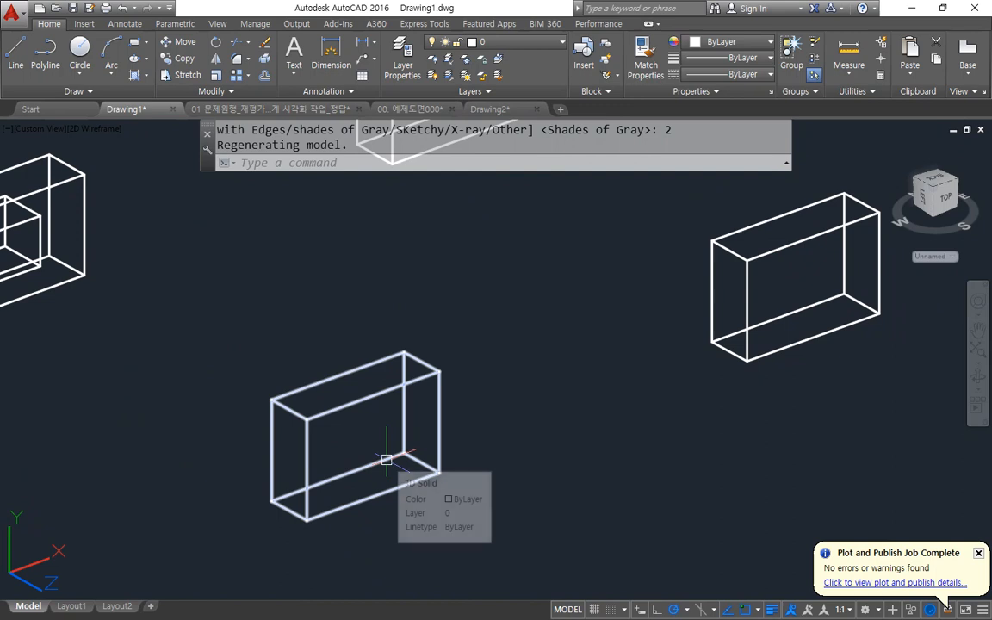
text(rec)
key(Return)
click(310, 515)
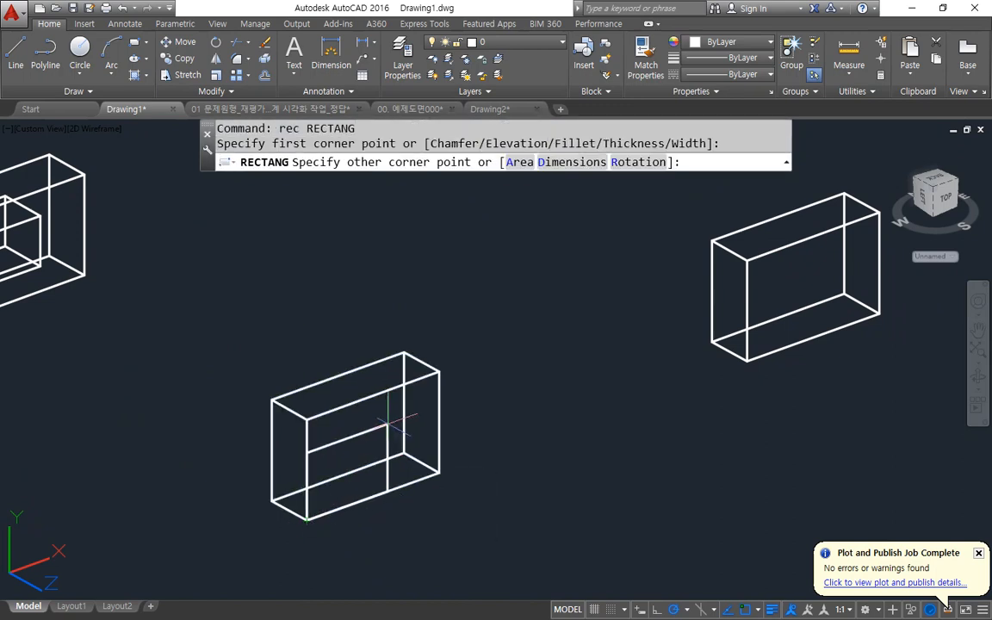
text(@10,10)
key(Return)
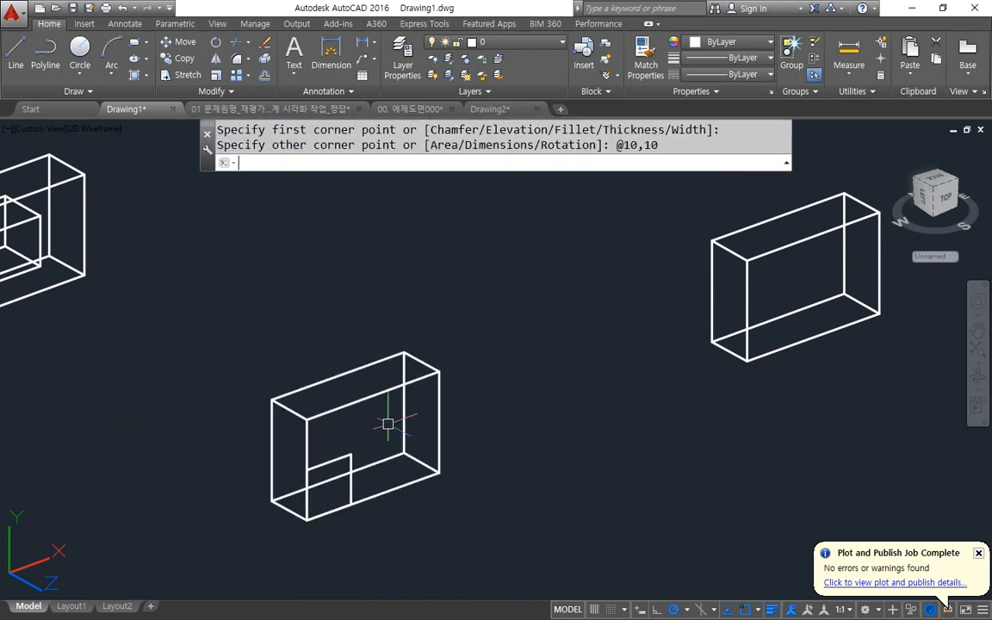
Draw vertical midlines between edge midpoints through the box's front face and through the 10x10 square.
scroll(387, 448, up, 2)
text(l)
key(Return)
click(322, 334)
click(321, 494)
key(Return)
key(Return)
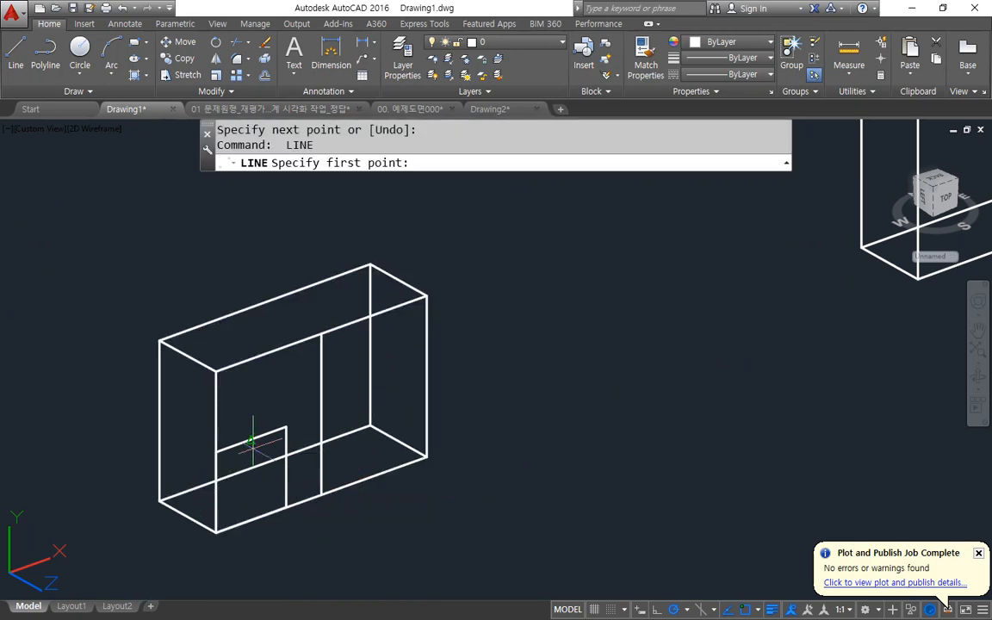
click(251, 440)
click(250, 521)
key(Return)
text(m)
key(Return)
click(292, 476)
click(253, 490)
key(Return)
key(Escape)
Move the square with its midline from the midline's midpoint to the midpoint of the front face's midline.
text(m)
key(Return)
click(261, 412)
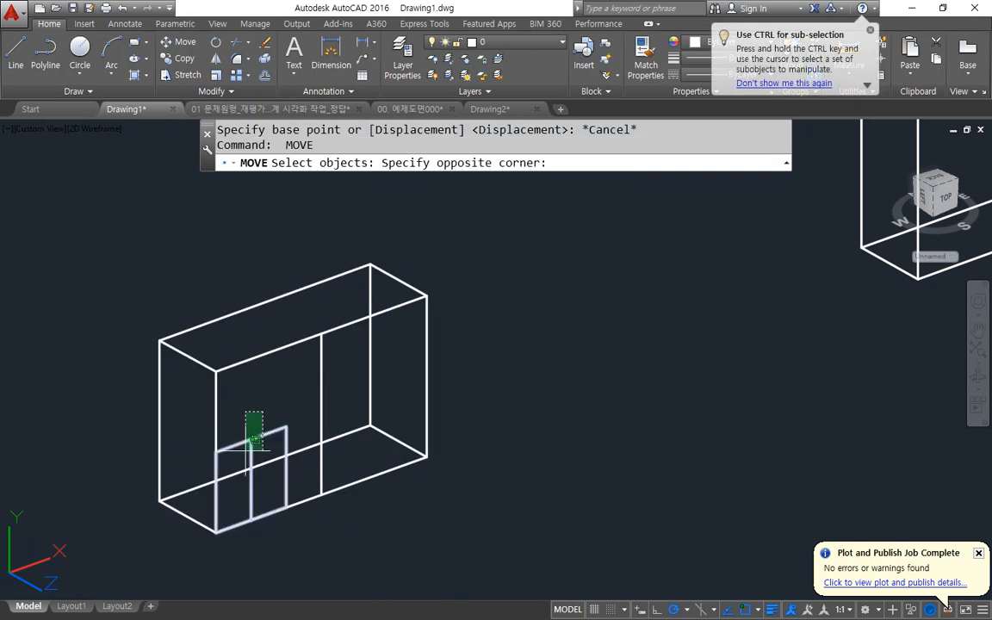
click(251, 479)
key(Return)
click(250, 479)
click(320, 416)
Erase the vertical helper lines, keeping the centred square on the front face.
click(328, 399)
click(321, 416)
text(e)
key(Return)
click(337, 391)
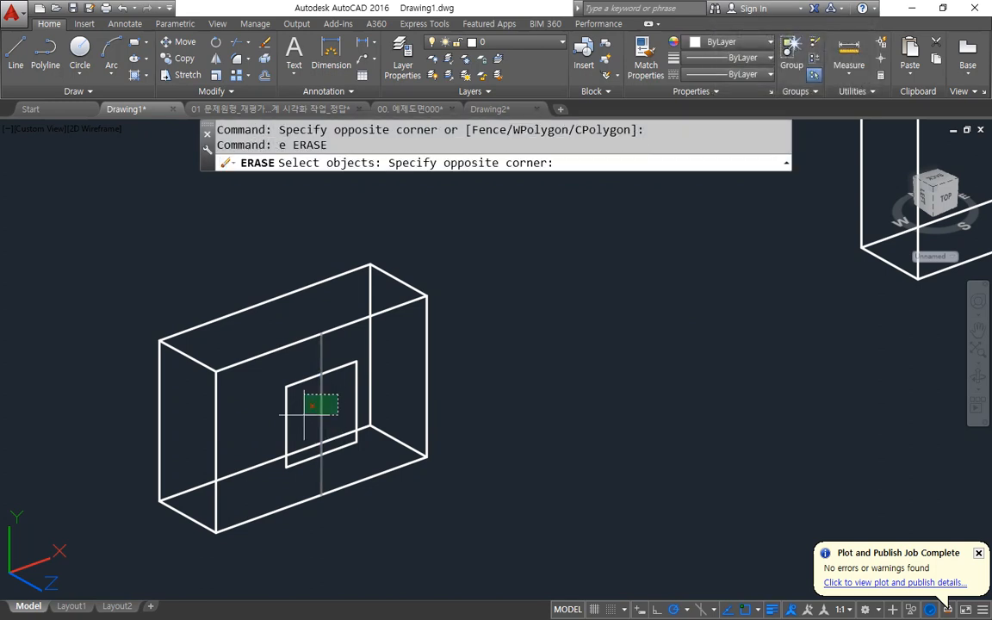
click(305, 415)
key(Return)
Extrude the centred 10x10 square outward by 5.
text(ext)
key(Return)
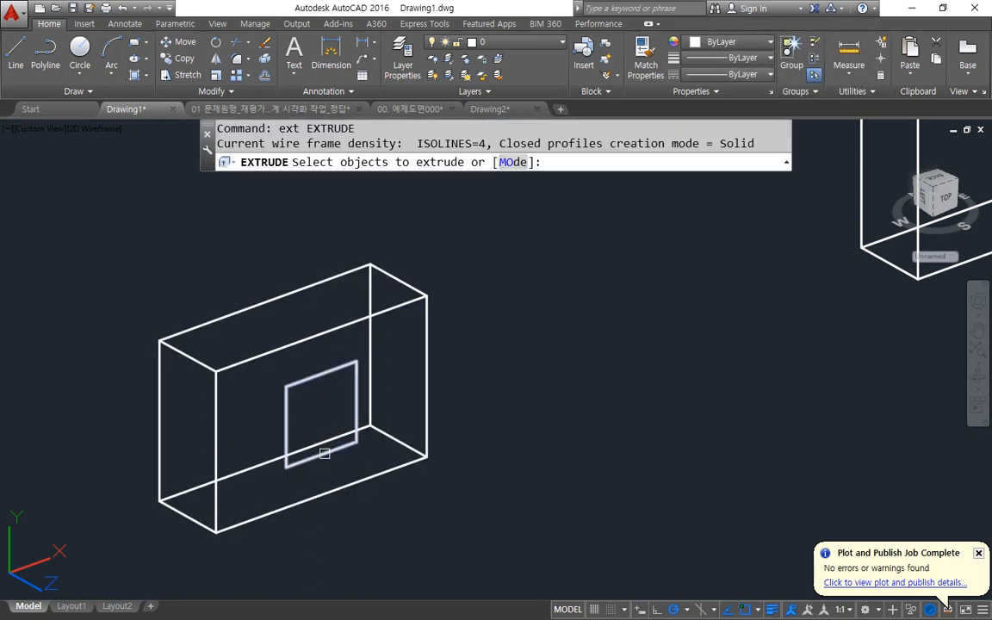
click(325, 444)
key(Return)
text(5)
key(Return)
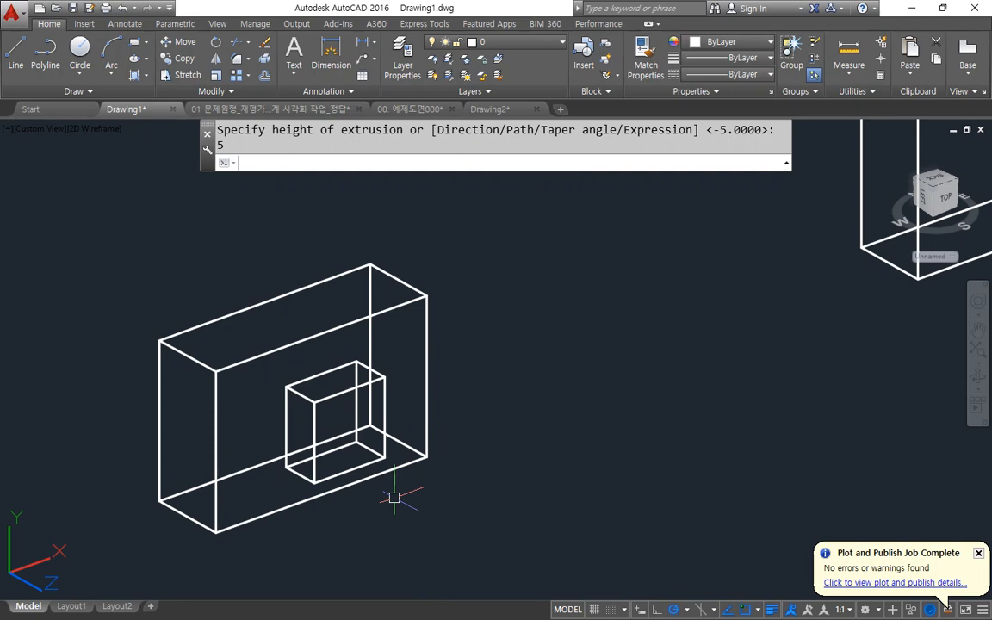
Union the box with the square block protruding from its front face.
text(uni)
key(Return)
click(442, 237)
click(276, 483)
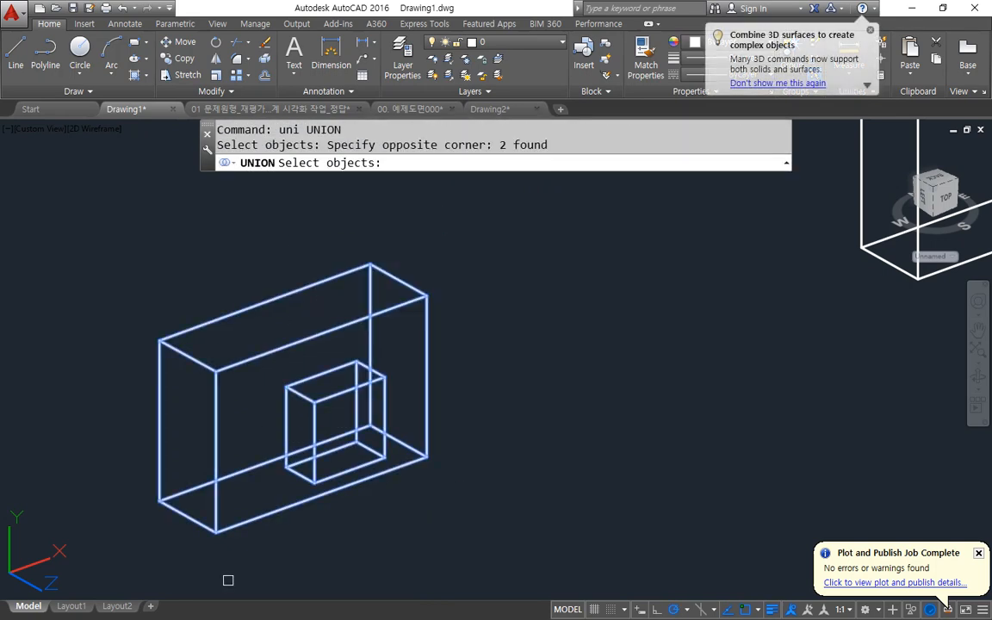
key(Return)
Draw a 15x10 rectangle from the lower near corner of the following box's front face.
middle_drag(511, 380, 0, 600)
text(rec)
key(Return)
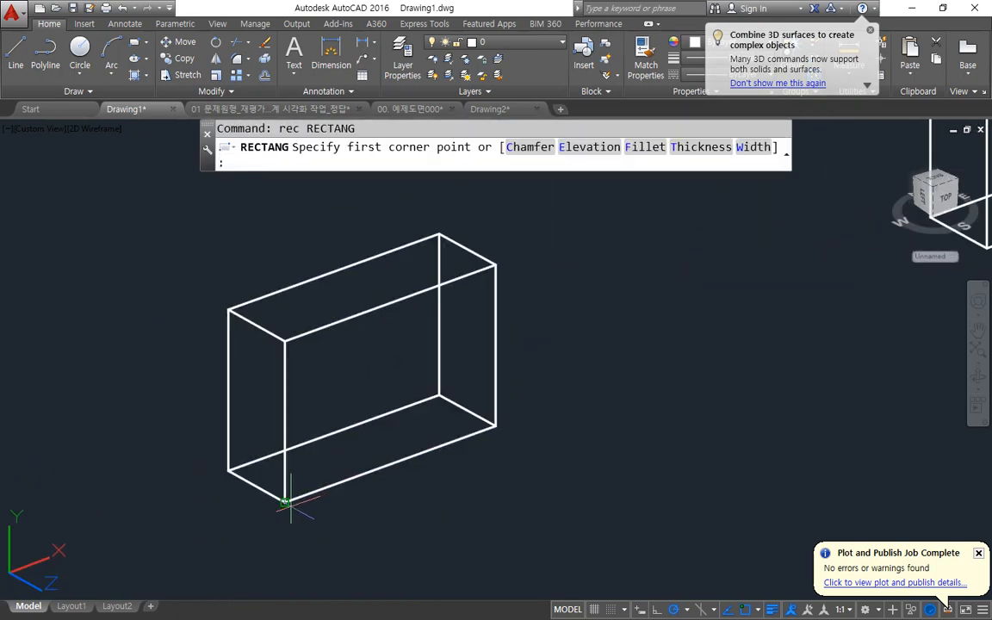
click(286, 501)
text(@15,10)
key(Return)
Copy the 15x10 rectangle from its lower corner to the centre of the same face, filling the diagonally opposite quarter.
text(cp)
key(Return)
click(350, 399)
key(Return)
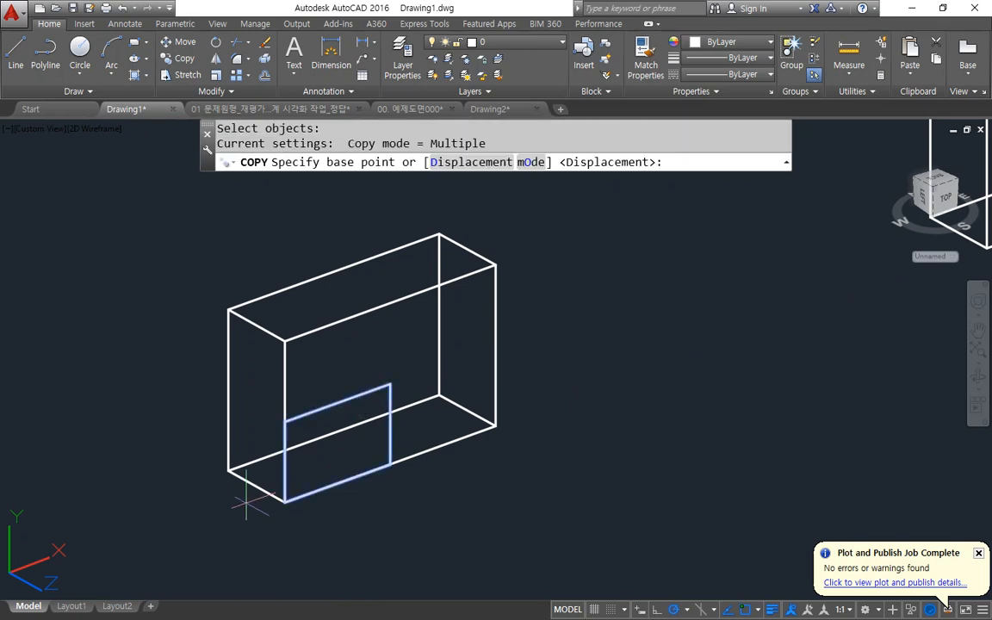
click(284, 500)
click(390, 384)
Copy the 15x10 rectangle onto the next box's front face at its lower corner, the edge midpoint above it and the face centre.
middle_drag(586, 379, 0, 482)
middle_drag(388, 384, 348, 482)
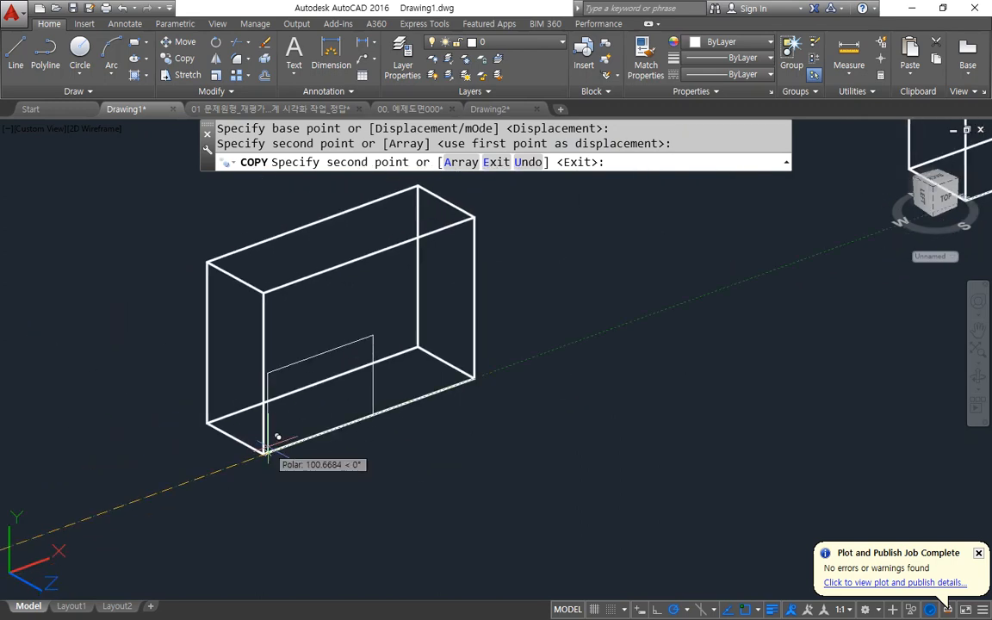
click(263, 451)
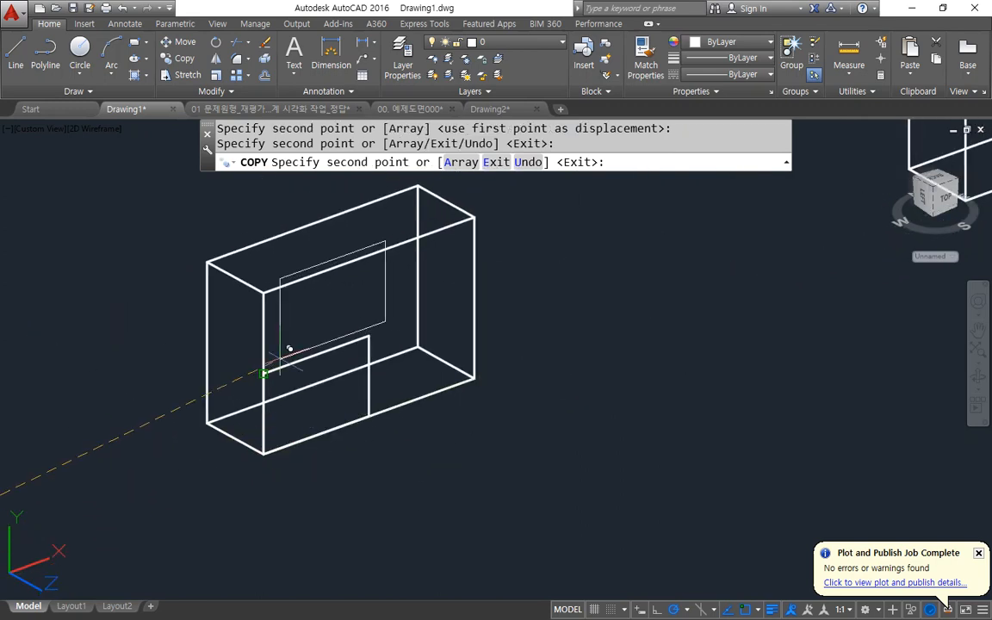
click(263, 374)
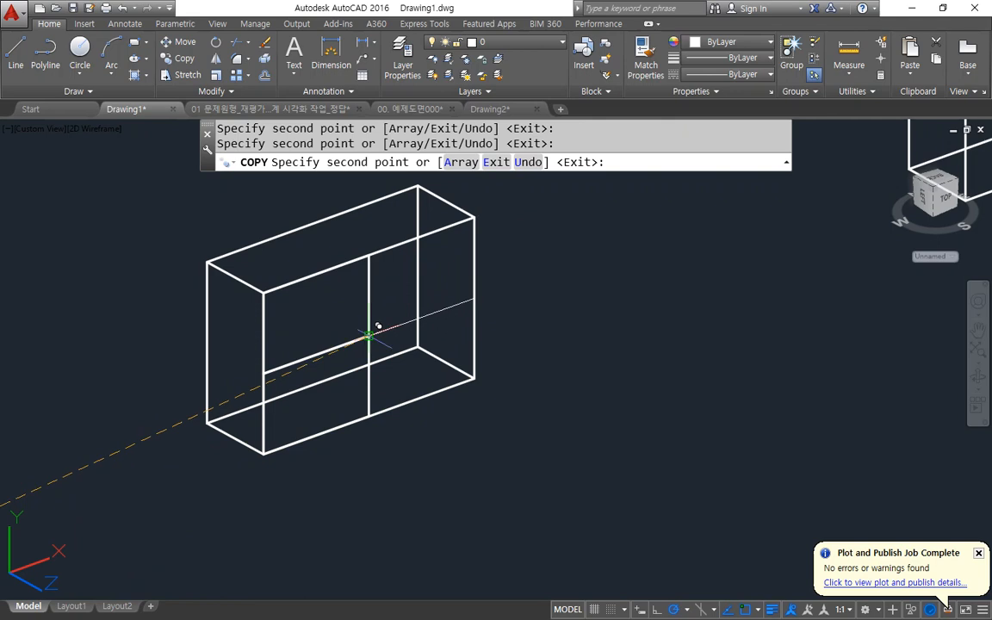
click(369, 336)
key(space)
Extrude the two diagonally placed rectangles on the first box by -5 into the solid.
scroll(319, 439, down, 2)
middle_drag(635, 357, 540, 370)
scroll(256, 379, up, 2)
text(ext)
key(Return)
click(273, 367)
click(232, 403)
key(Return)
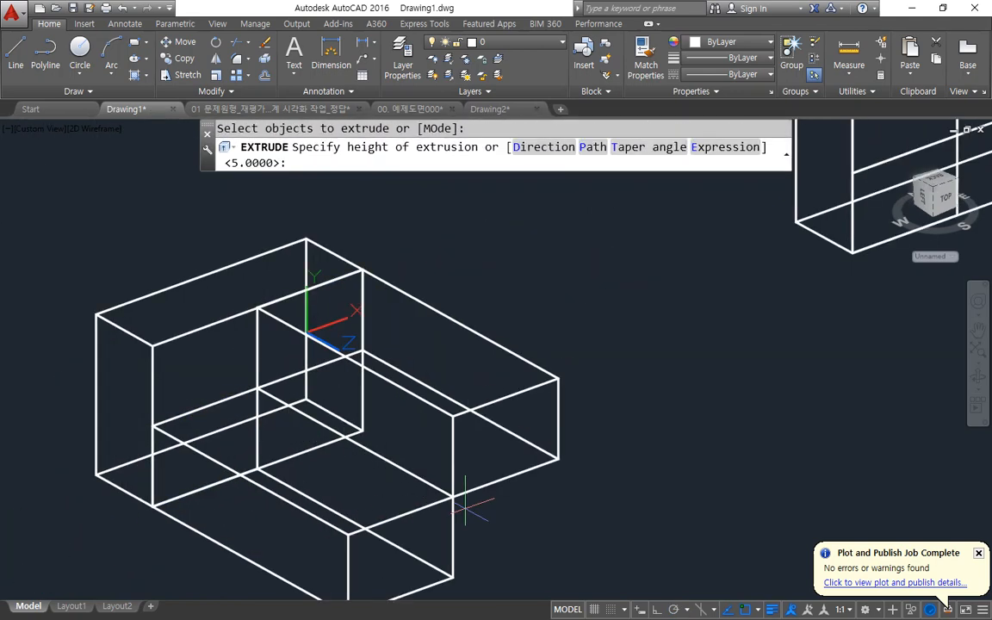
key(Return)
Subtract the two 5-deep blocks from the box.
text(su)
key(Return)
click(307, 406)
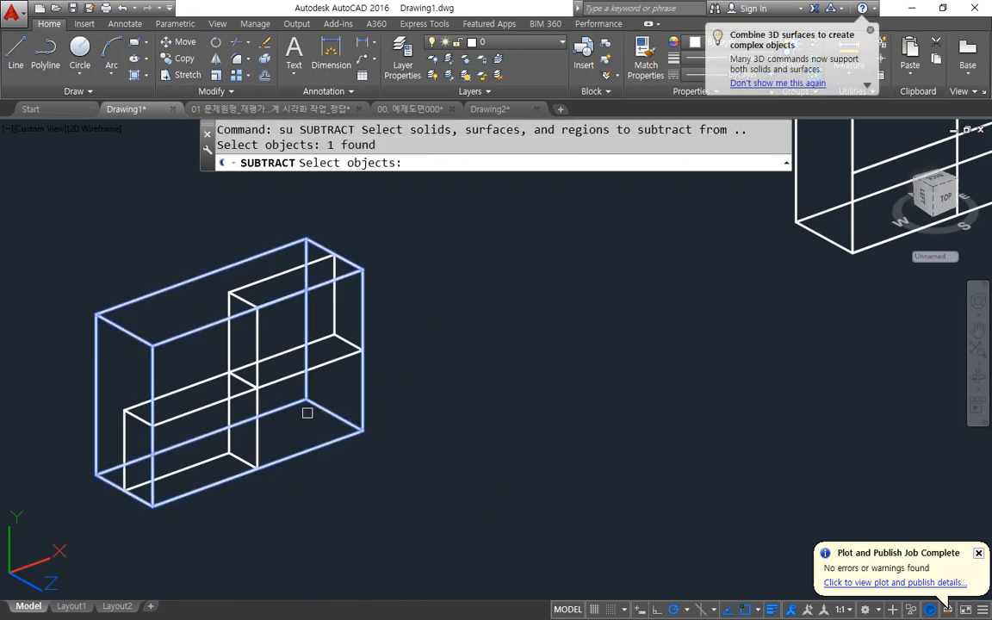
key(Return)
click(268, 348)
click(221, 381)
key(Return)
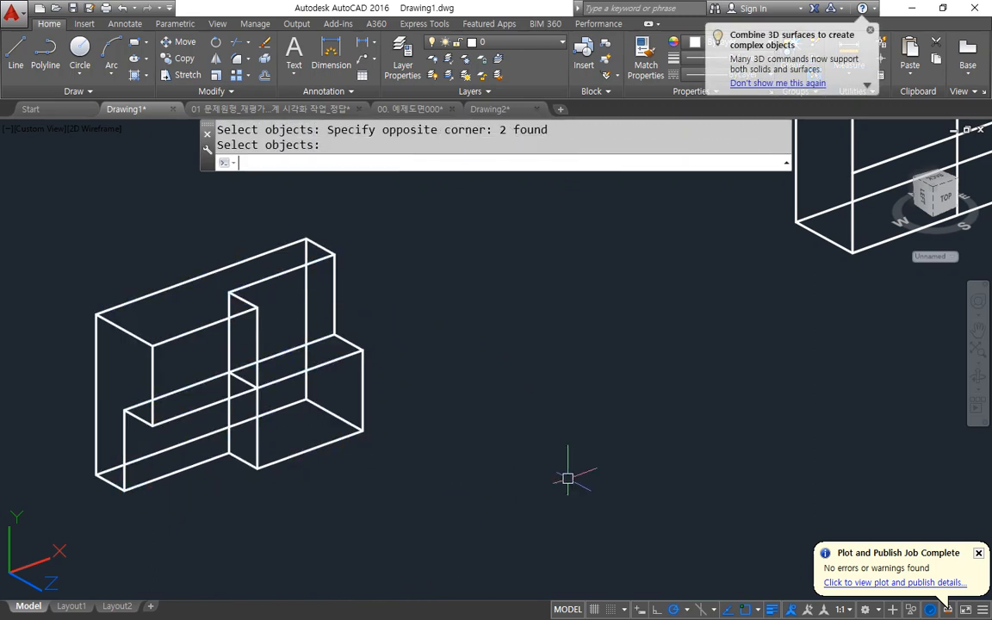
Extrude the rectangle in the upper near quarter of the next box's front face by -10.
middle_drag(632, 383, 150, 619)
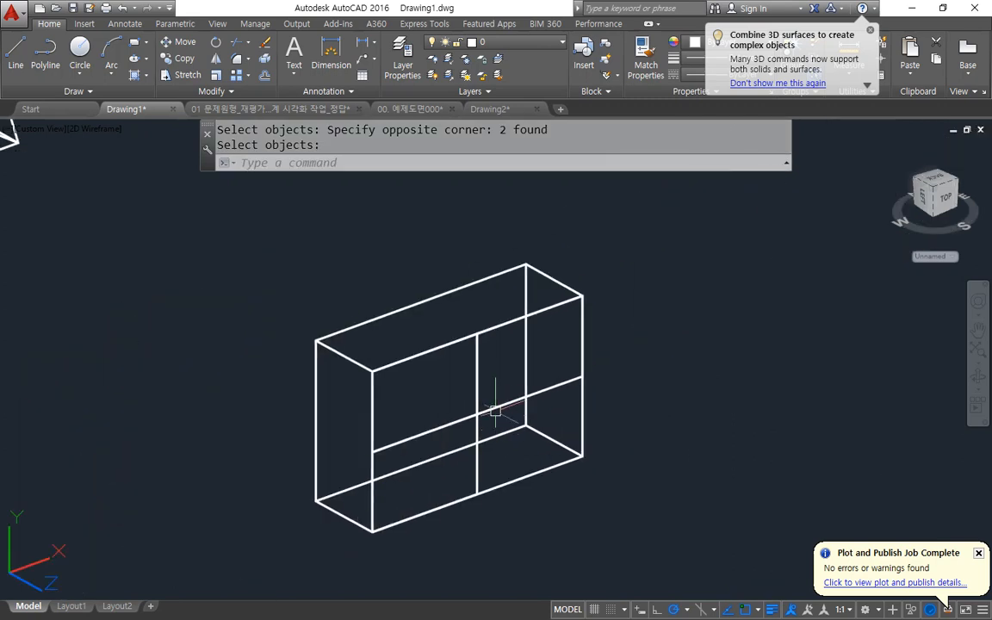
scroll(492, 396, up, 2)
text(ext)
key(Return)
click(360, 334)
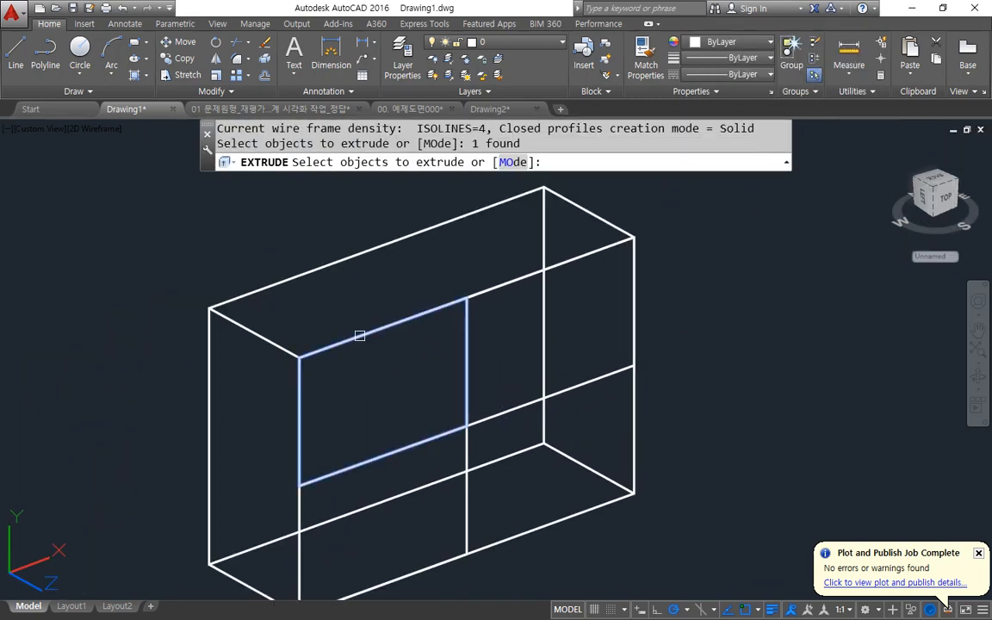
key(Return)
text(-10)
key(Return)
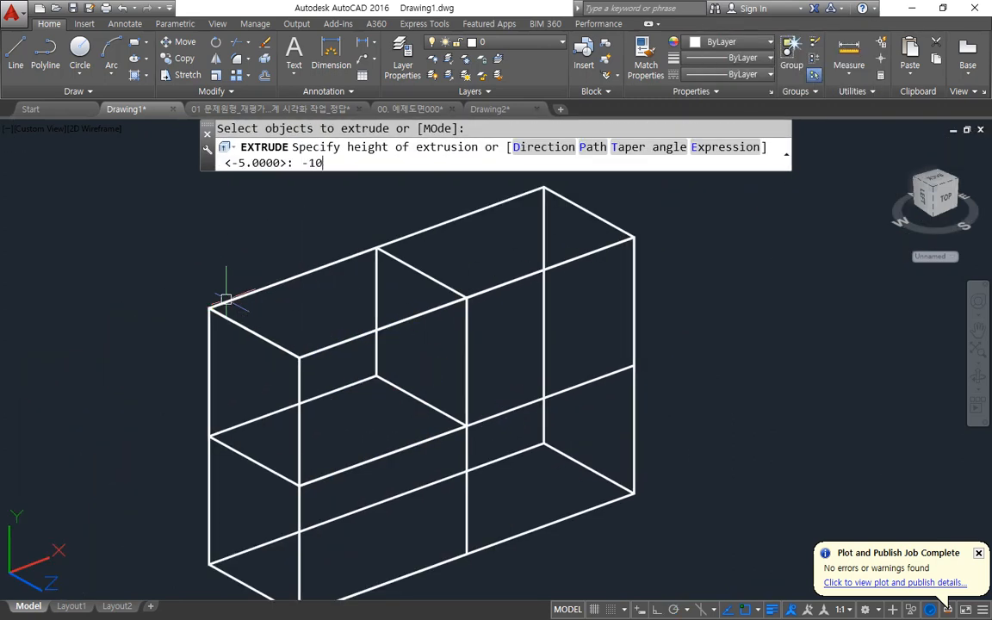
Extrude the remaining two rectangles on this front face by -5.
key(Return)
click(521, 407)
click(474, 451)
click(457, 463)
key(Return)
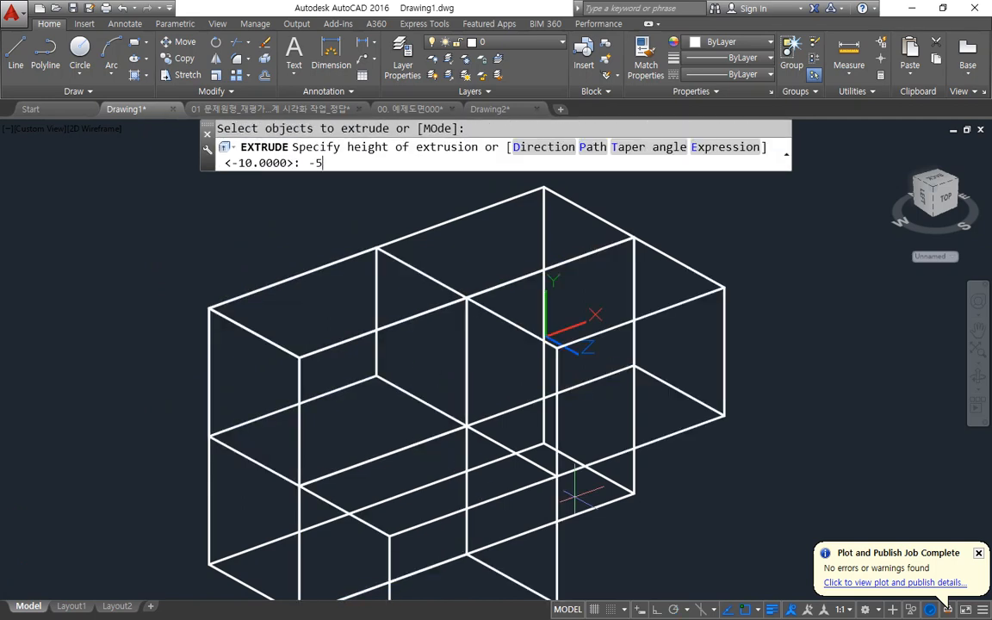
key(Return)
Subtract the three extruded blocks from this box.
text(su)
key(Return)
click(505, 465)
key(Return)
click(441, 396)
click(366, 355)
key(Return)
Align the UCS to the narrow end face of the next uncut box using three of its corners.
scroll(746, 424, down, 3)
middle_drag(693, 418, 22, 505)
middle_drag(600, 355, 352, 510)
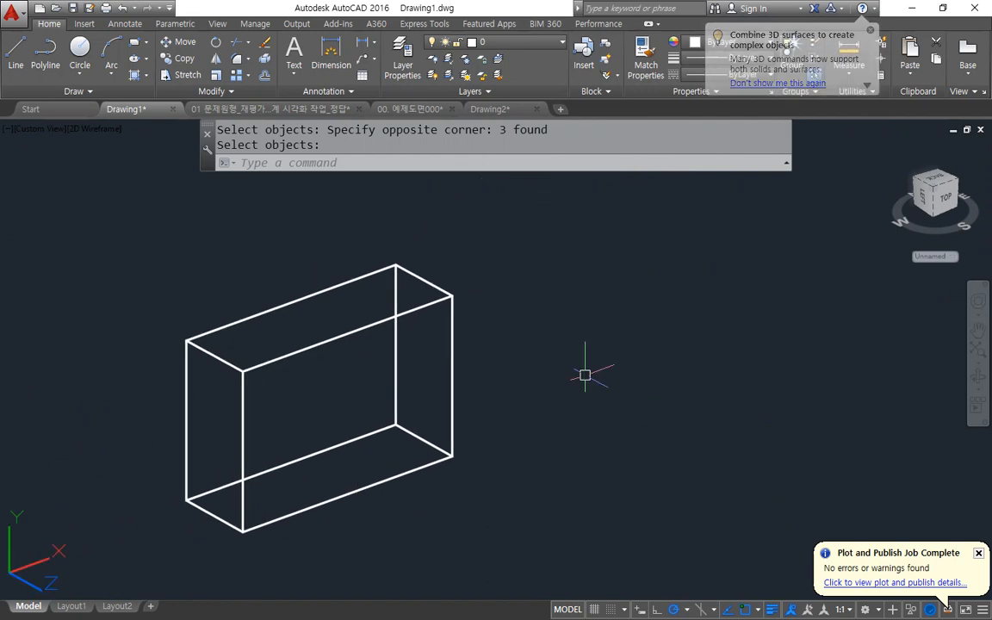
middle_drag(560, 370, 618, 379)
shift+middle_drag(542, 403, 475, 398)
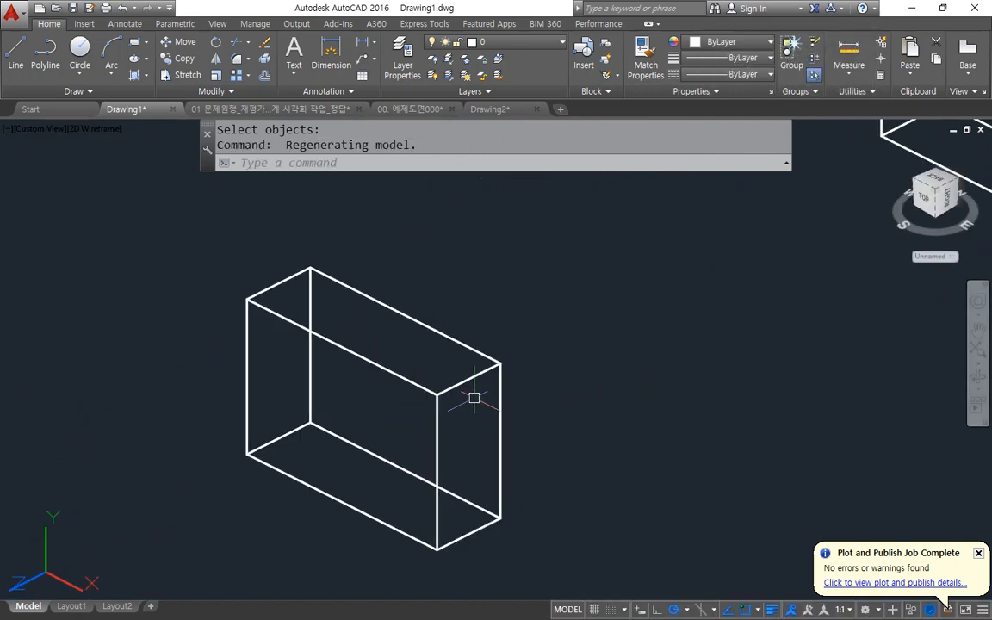
text(ucs)
key(Return)
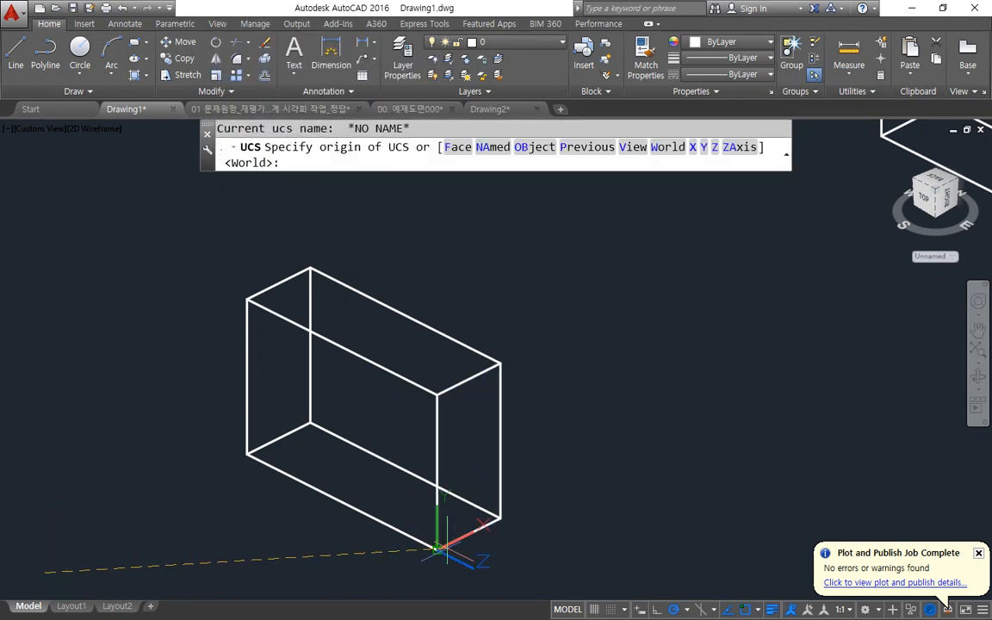
click(436, 548)
click(502, 518)
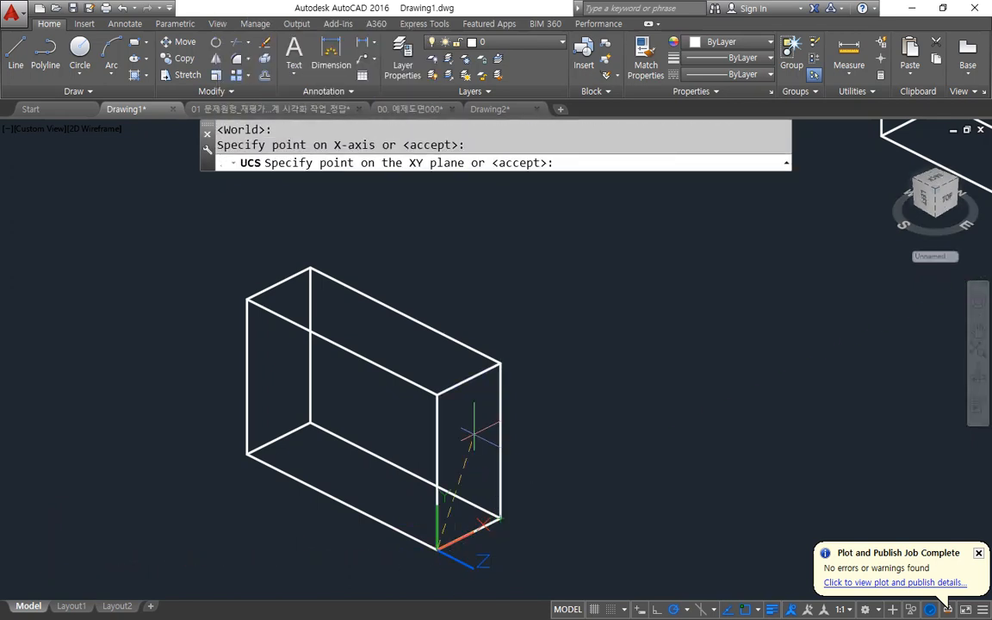
click(437, 393)
Draw a closed triangle on the box's narrow end face from the outer upper corner to the UCS origin corner and up to the corner above it.
text(l)
key(Return)
click(501, 364)
click(437, 548)
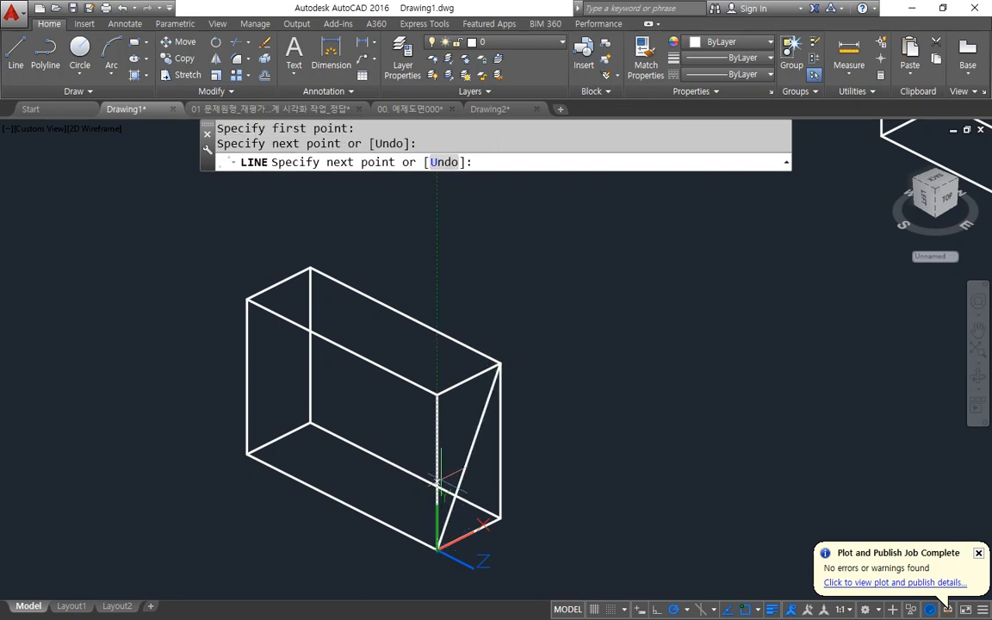
click(437, 395)
text(c)
key(Return)
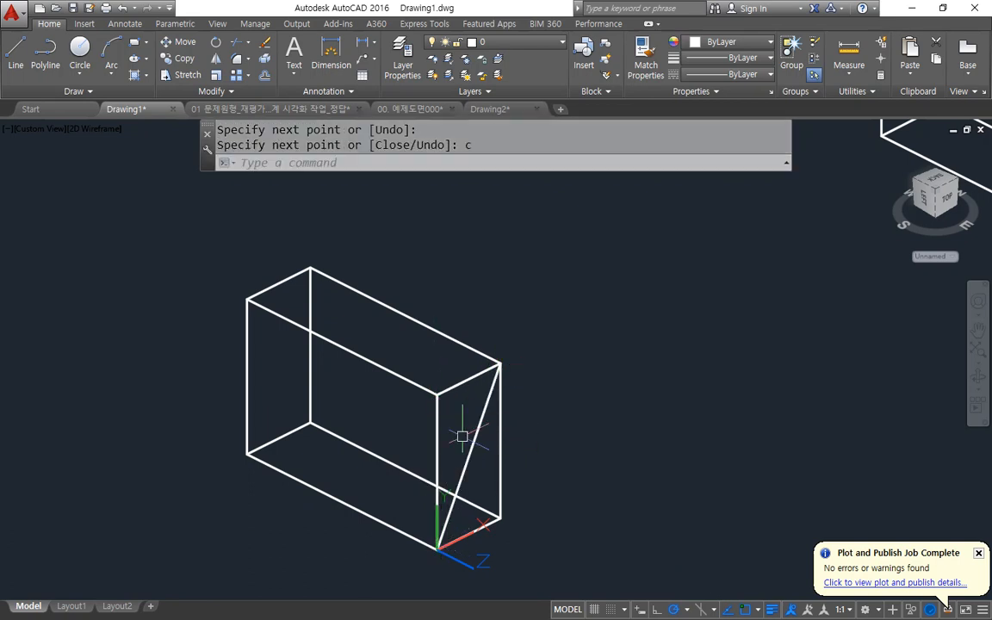
Join the triangle's three lines on the end face into a single closed polyline.
text(j)
key(Return)
click(397, 264)
click(515, 534)
key(Return)
Extrude the joined triangle into the box by -15.
text(ext)
key(Return)
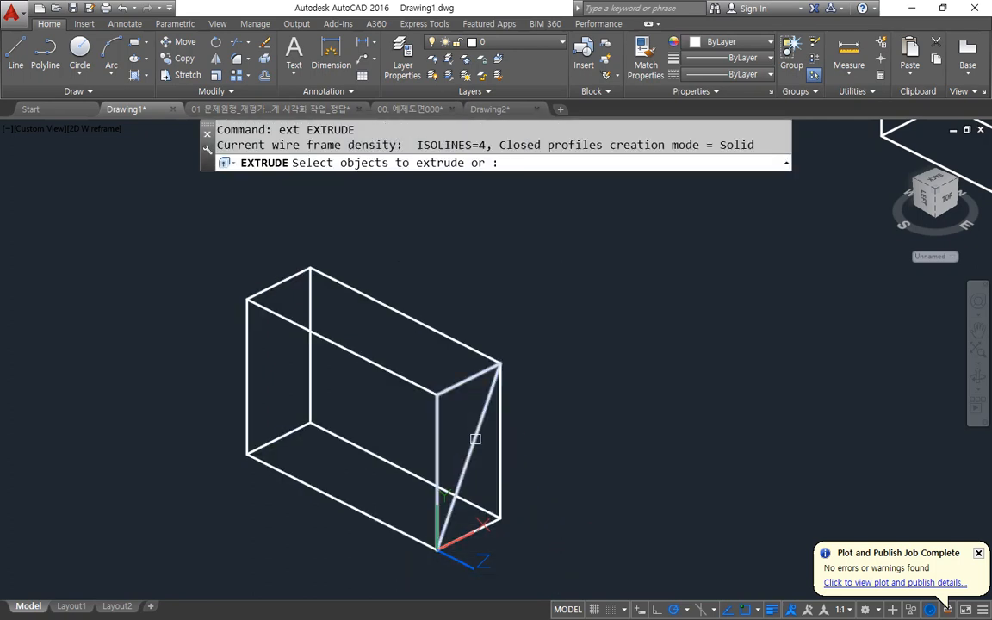
click(473, 442)
key(Return)
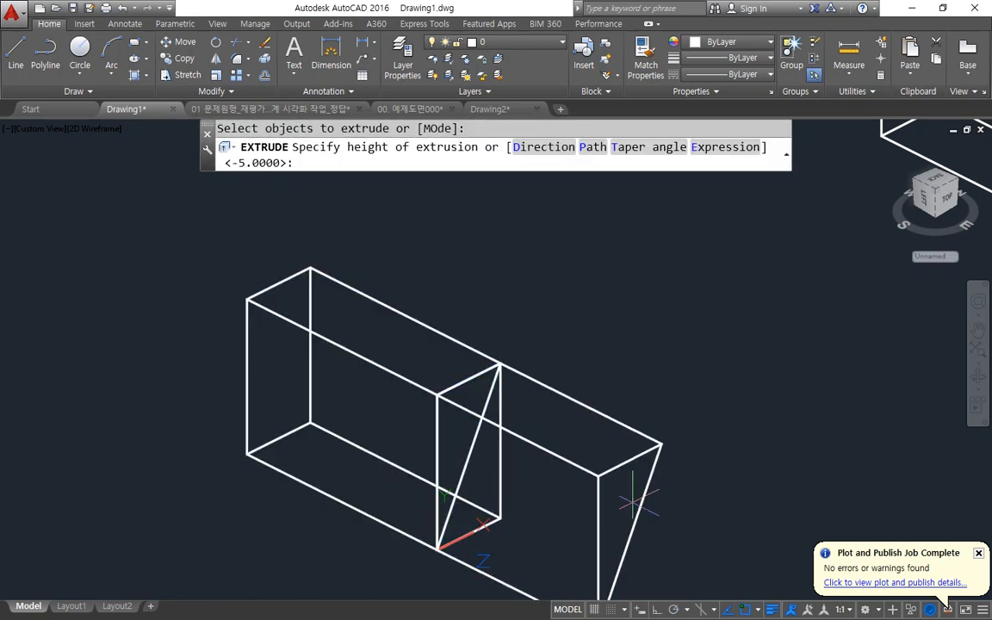
key(Return)
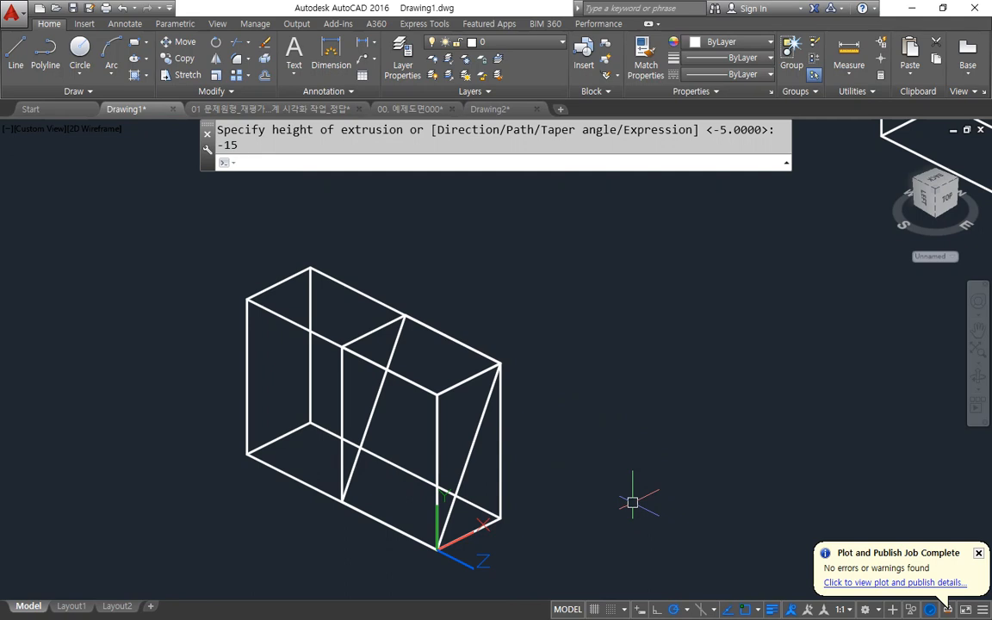
Subtract the extruded triangular prism from the box.
text(su)
key(Return)
click(498, 491)
key(Return)
key(Return)
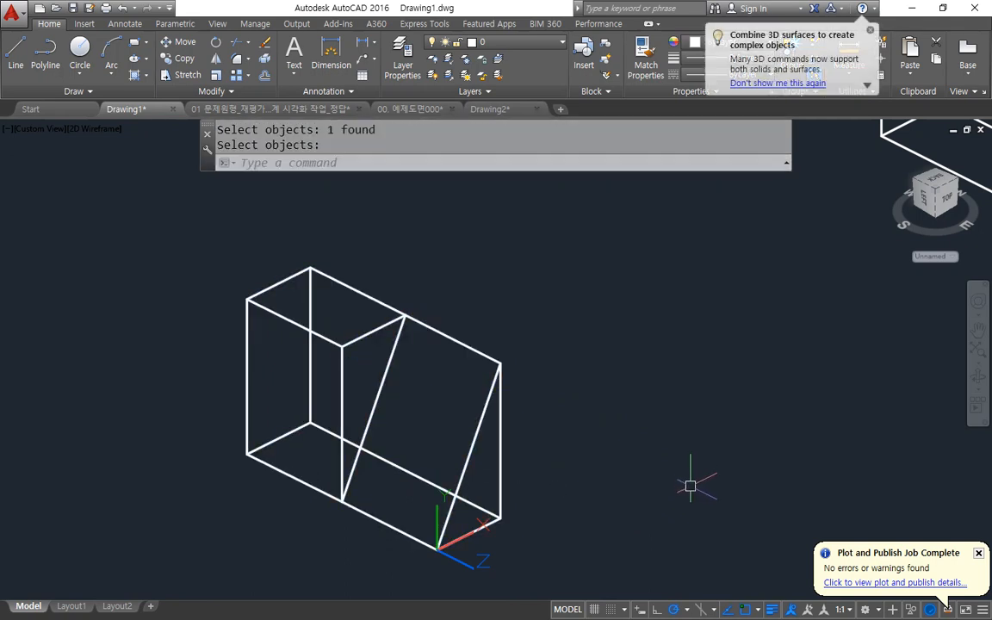
scroll(388, 508, down, 6)
shift+middle_drag(309, 504, 454, 520)
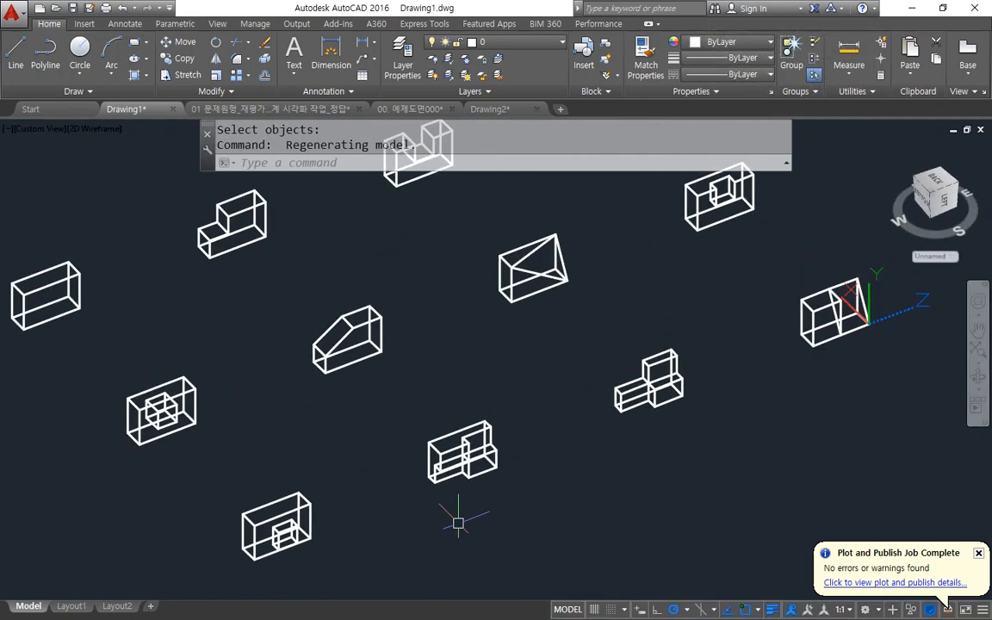